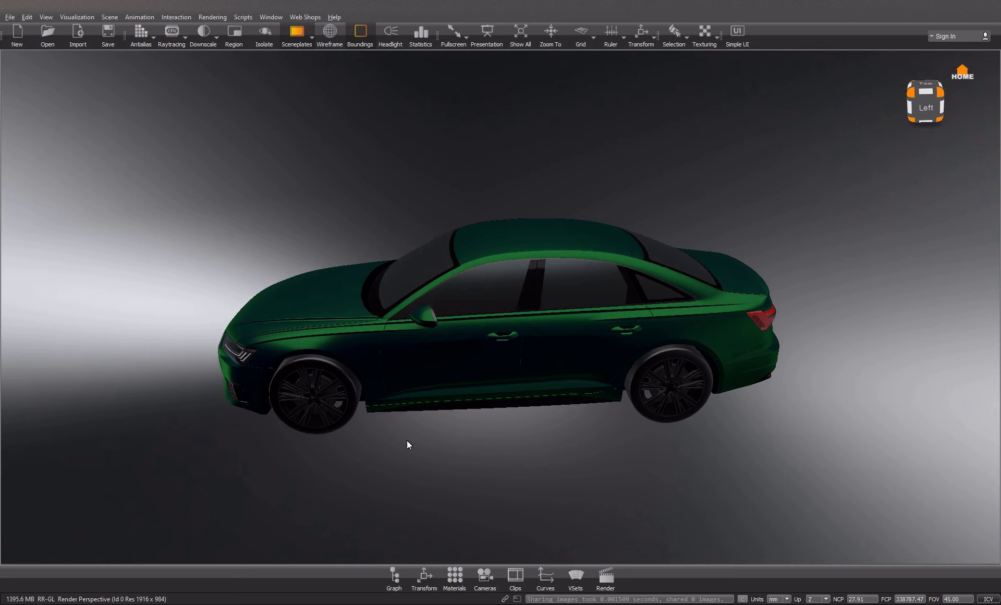
Step: Show the scene graph and switch the simplified interface on and back off
click(395, 578)
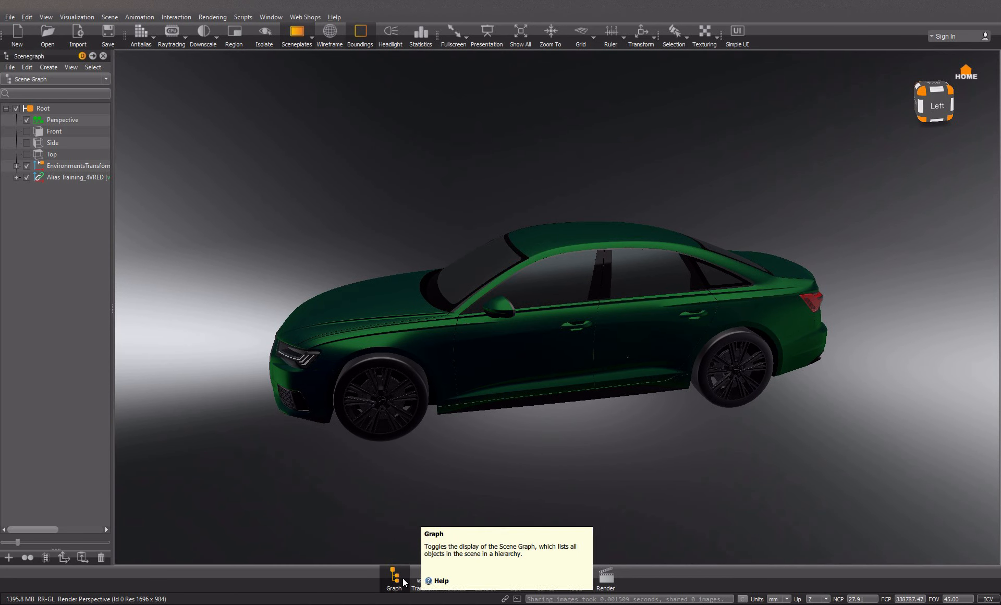
click(736, 44)
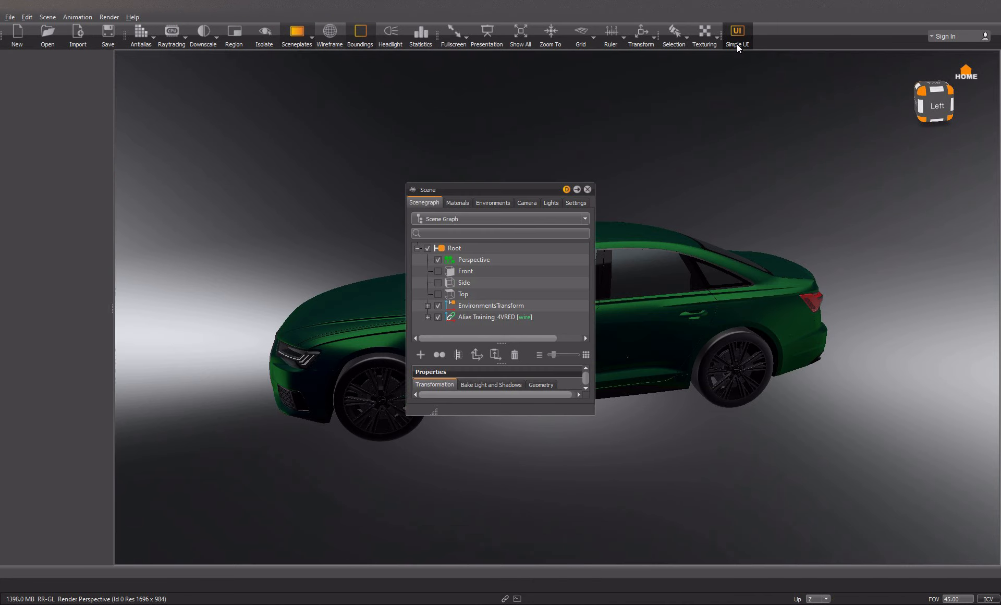
click(737, 40)
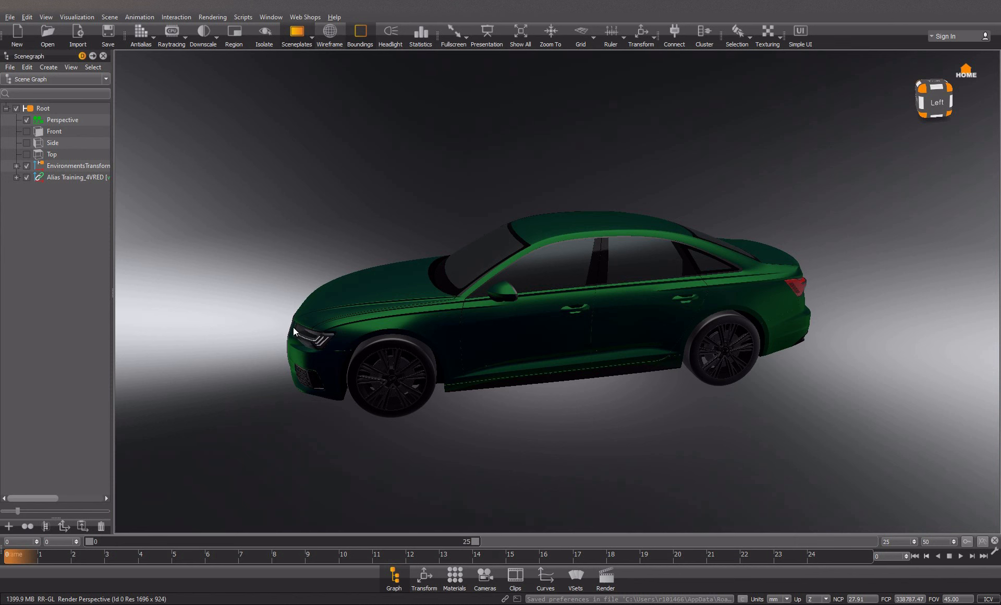
Step: Expand the Alias Training_4VRED node, select its BODY group and enable the wireframe highlight for selections
click(16, 177)
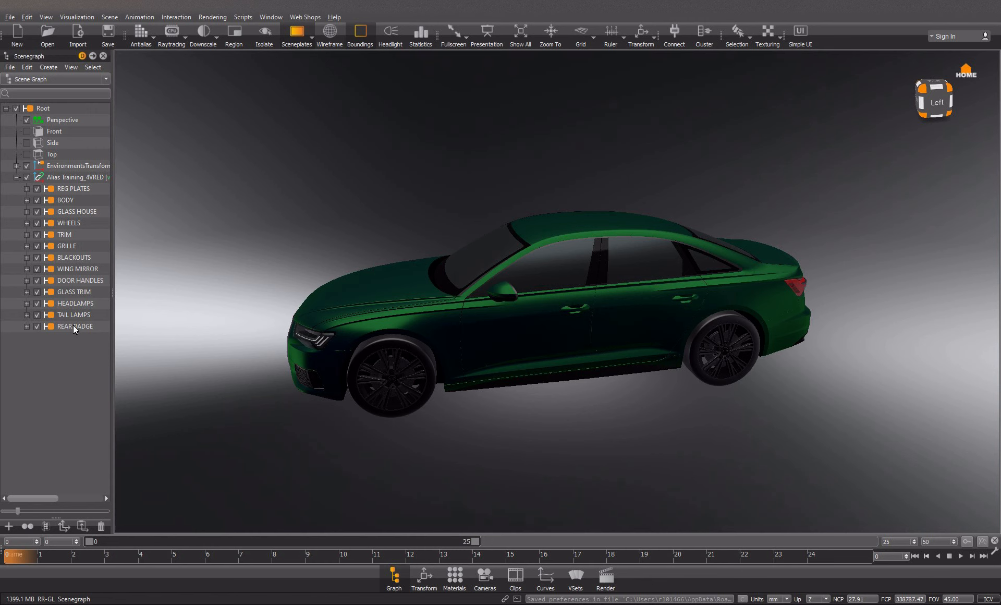
click(64, 201)
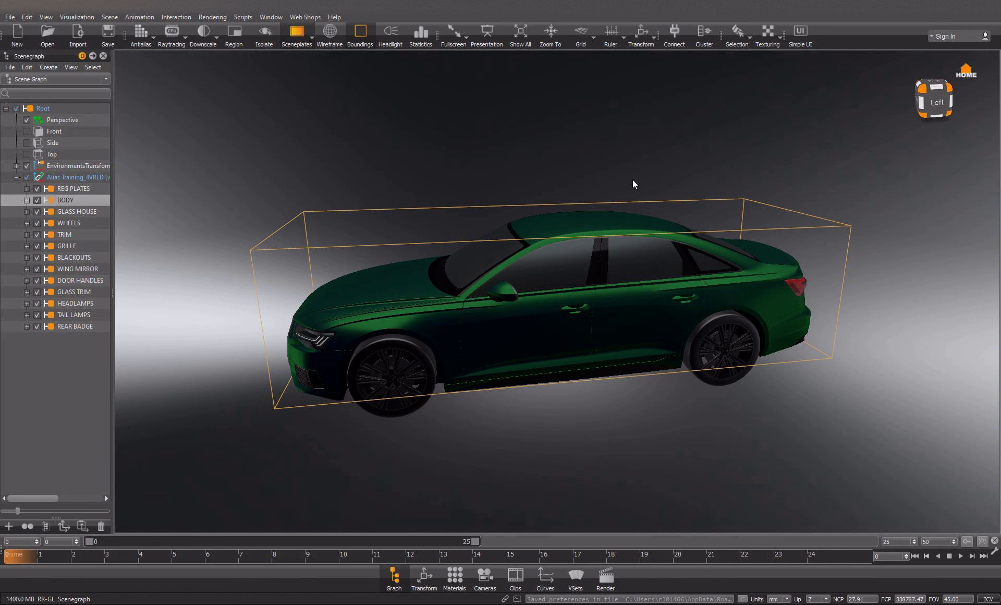
click(333, 37)
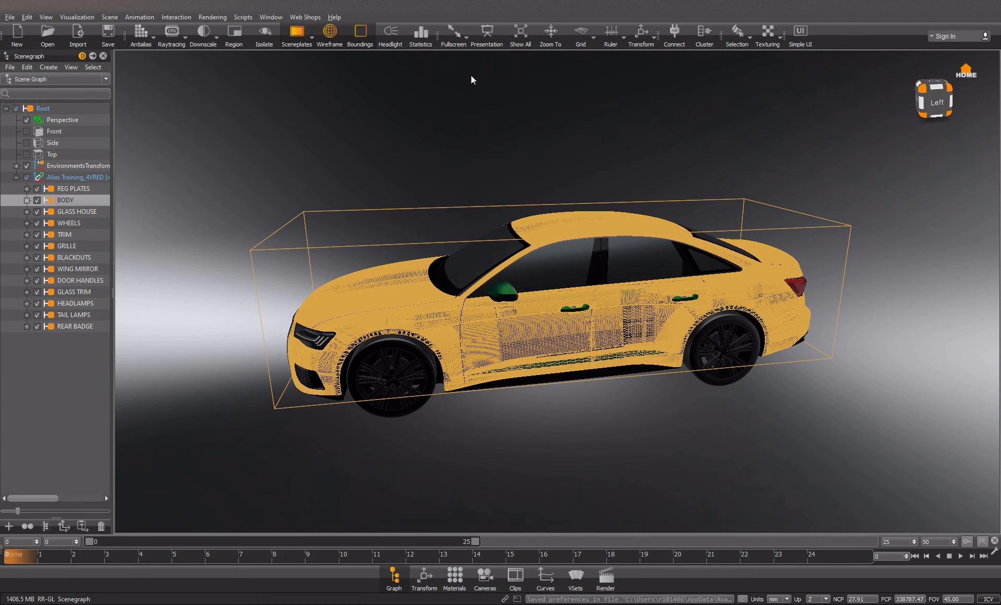
Step: Highlight the GLASS HOUSE, WHEELS and DOOR HANDLES groups on the car one after another
click(73, 210)
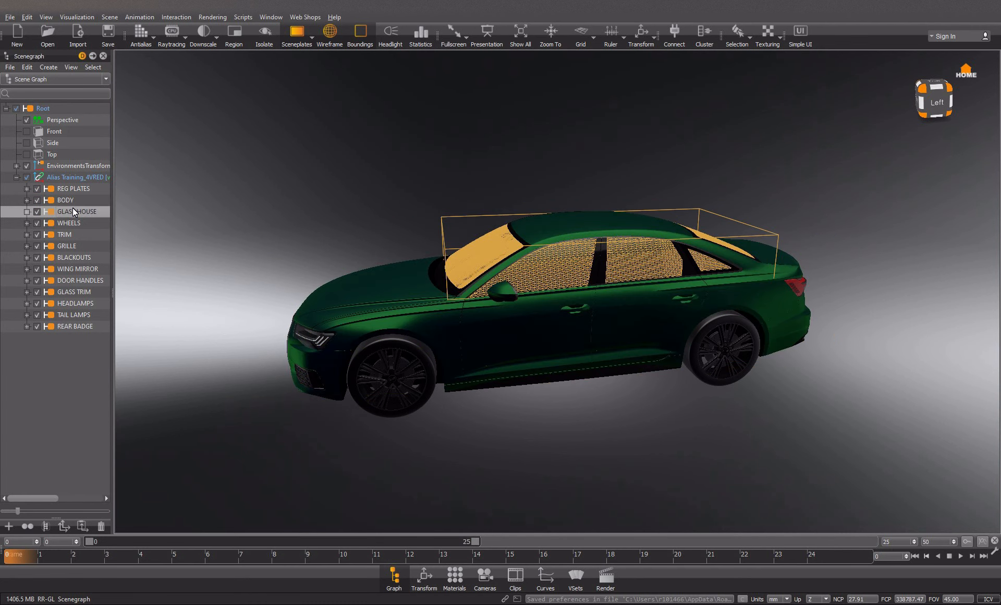
click(67, 223)
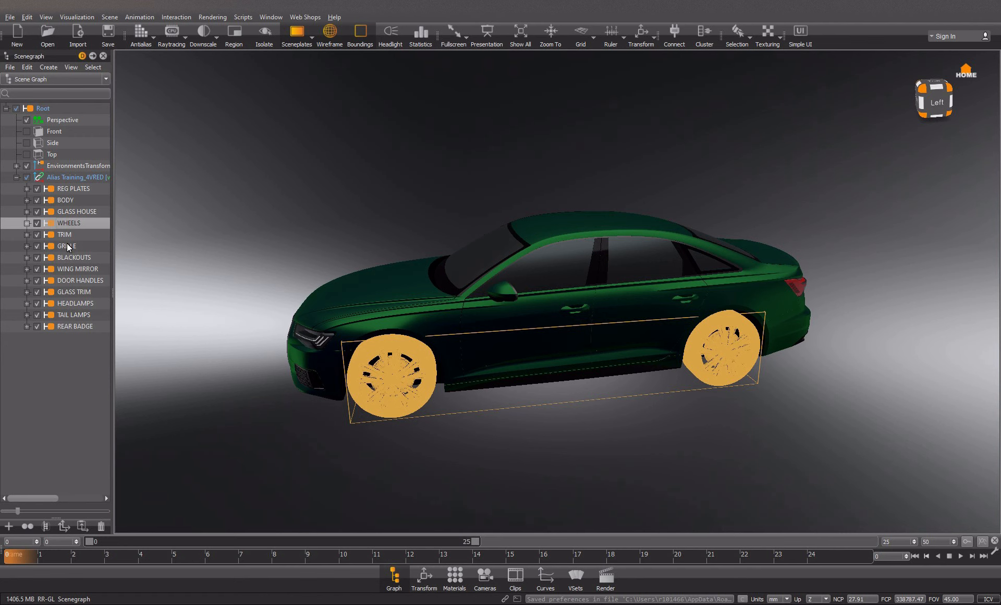
click(70, 280)
Step: Expand the GRILLE group to inspect its PLASTIC and DARK nodes, leave DARK selected and collapse the group
click(27, 246)
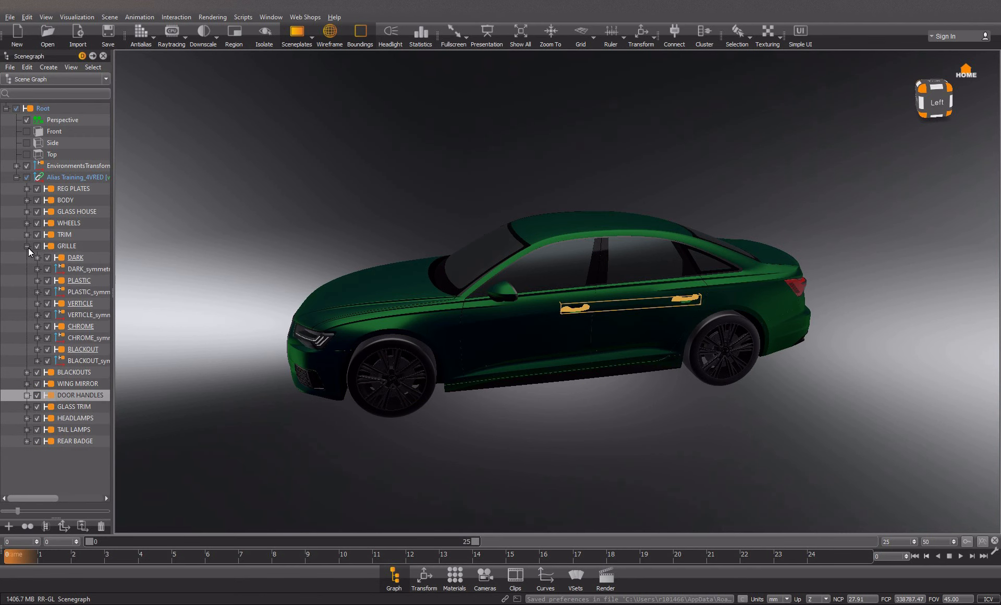
click(84, 280)
click(80, 258)
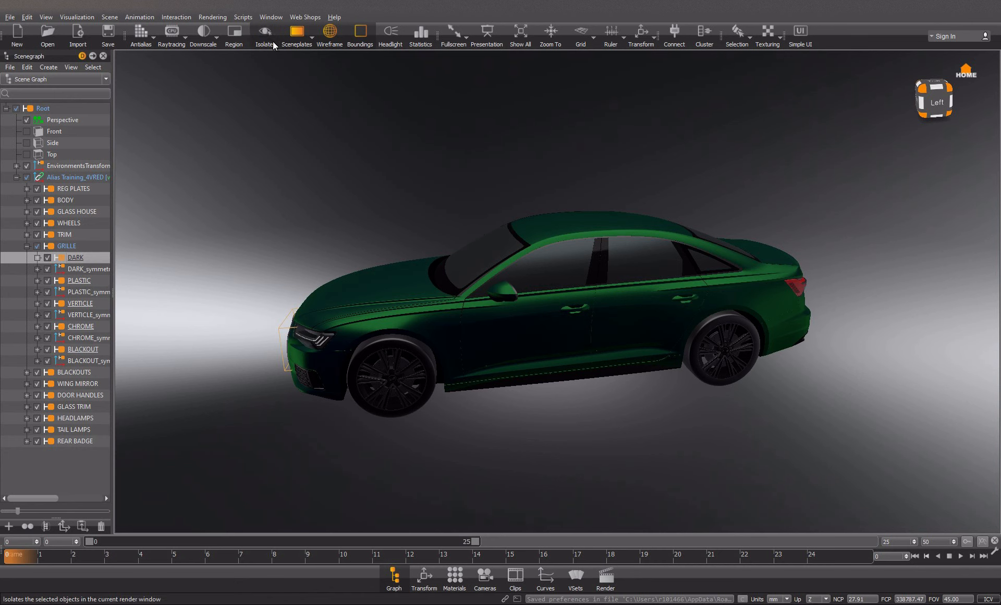
click(26, 245)
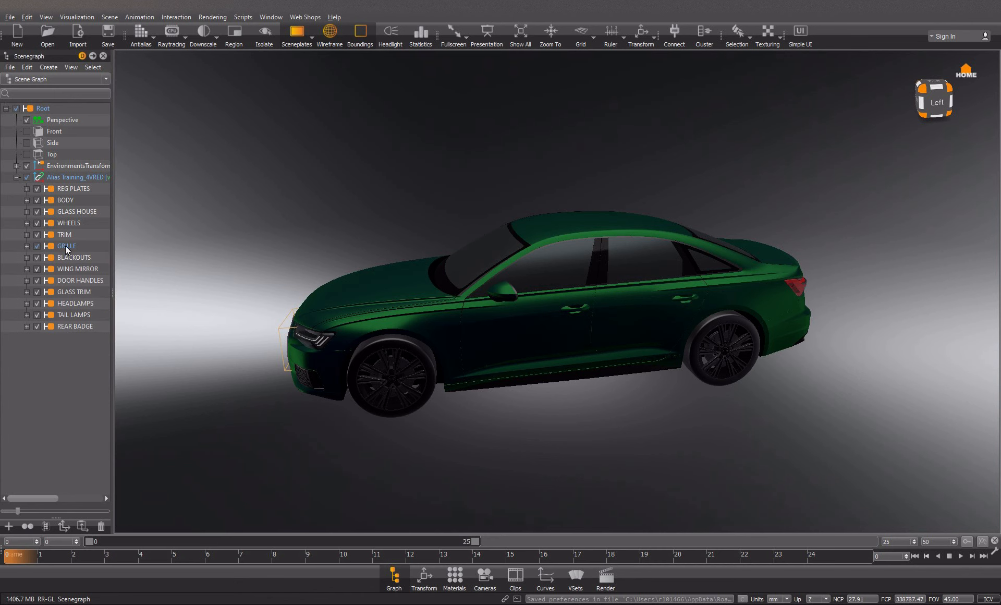
Step: Close the scene graph so the viewport takes the full width
drag(316, 323, 478, 296)
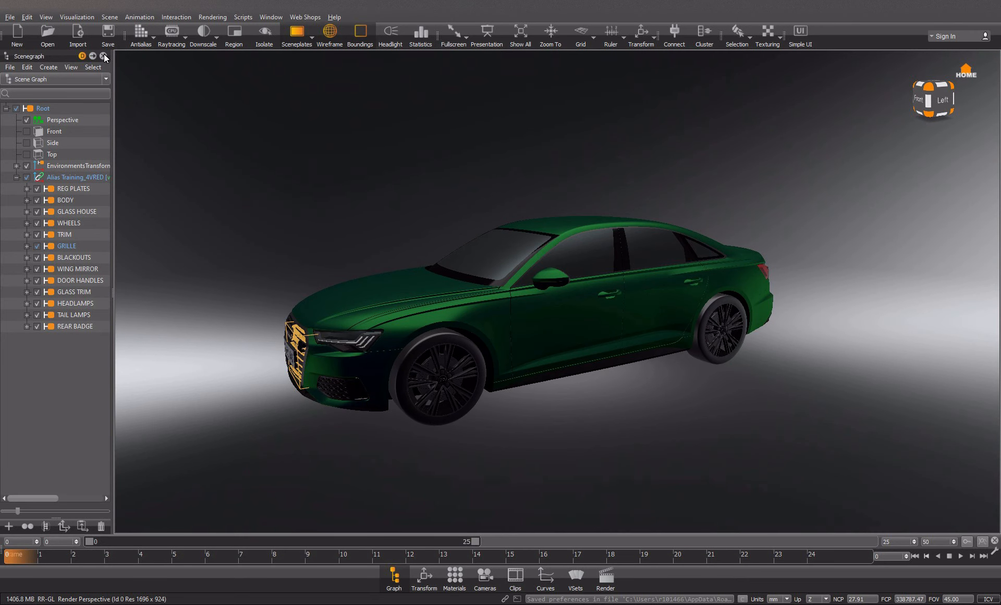
drag(312, 246, 334, 273)
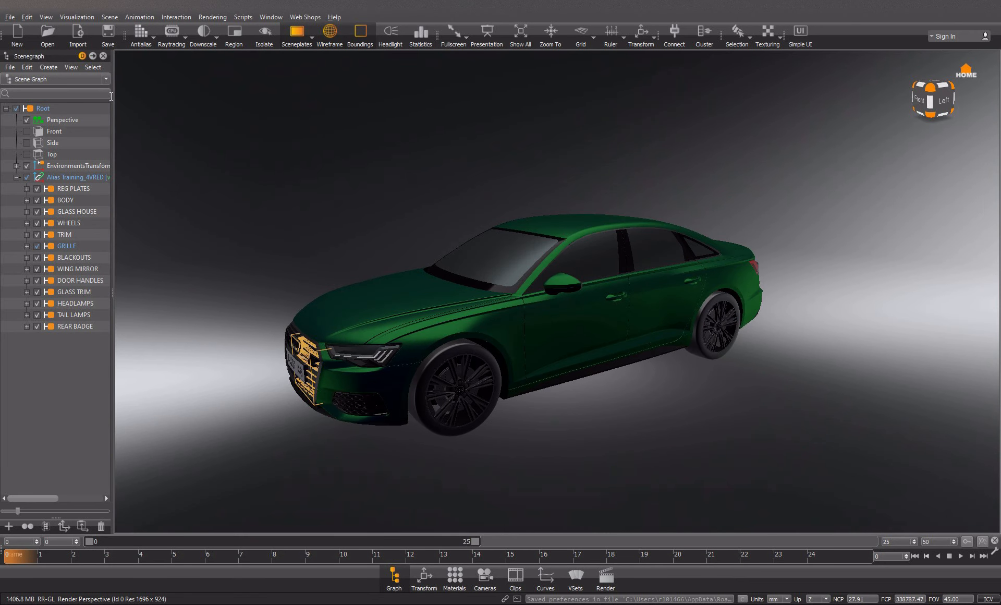
click(103, 55)
Step: Examine the car from the front, above and side, at near and far distances, using orbit, pan and zoom
drag(276, 312, 340, 309)
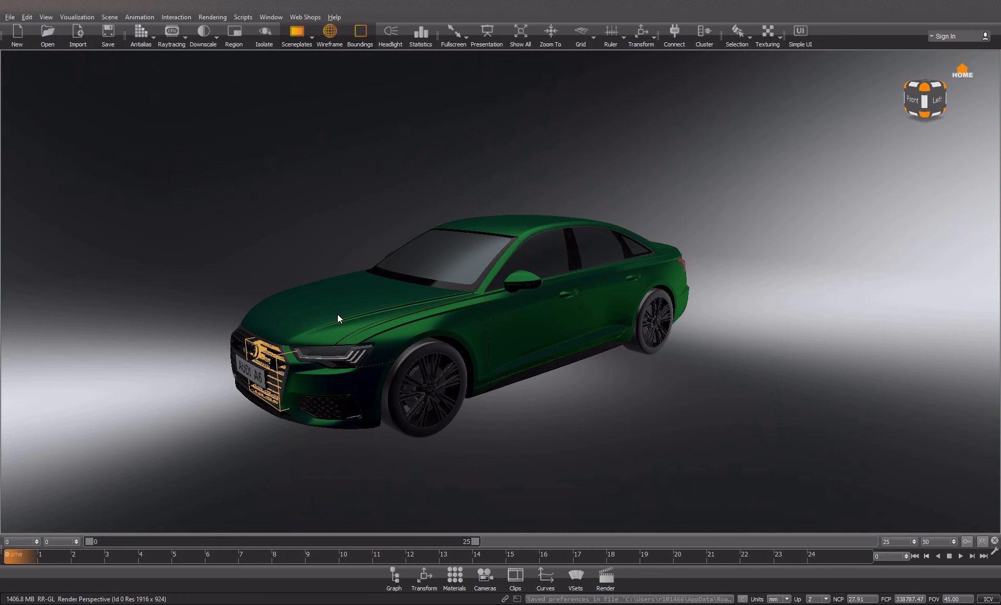
drag(315, 320, 159, 266)
drag(576, 274, 636, 321)
right_drag(636, 319, 637, 287)
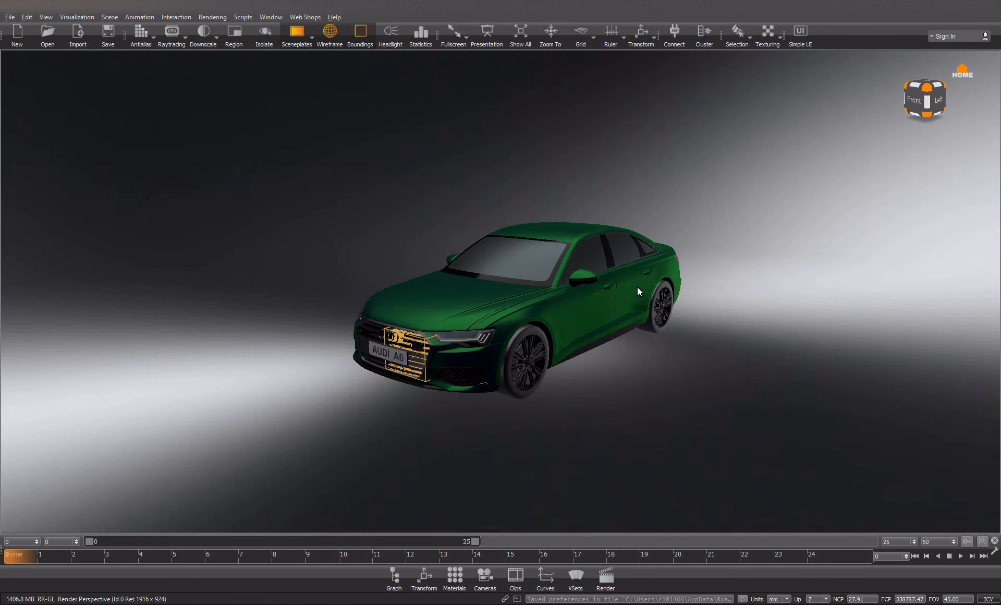
scroll(637, 287, up, 3)
scroll(637, 287, down, 3)
scroll(637, 287, up, 5)
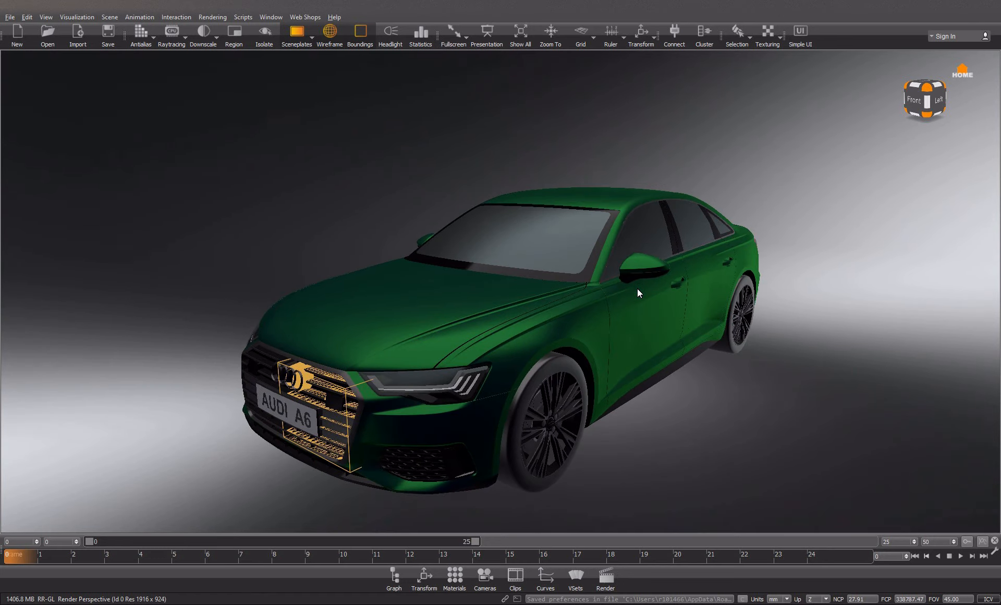
scroll(637, 289, down, 3)
drag(702, 278, 575, 217)
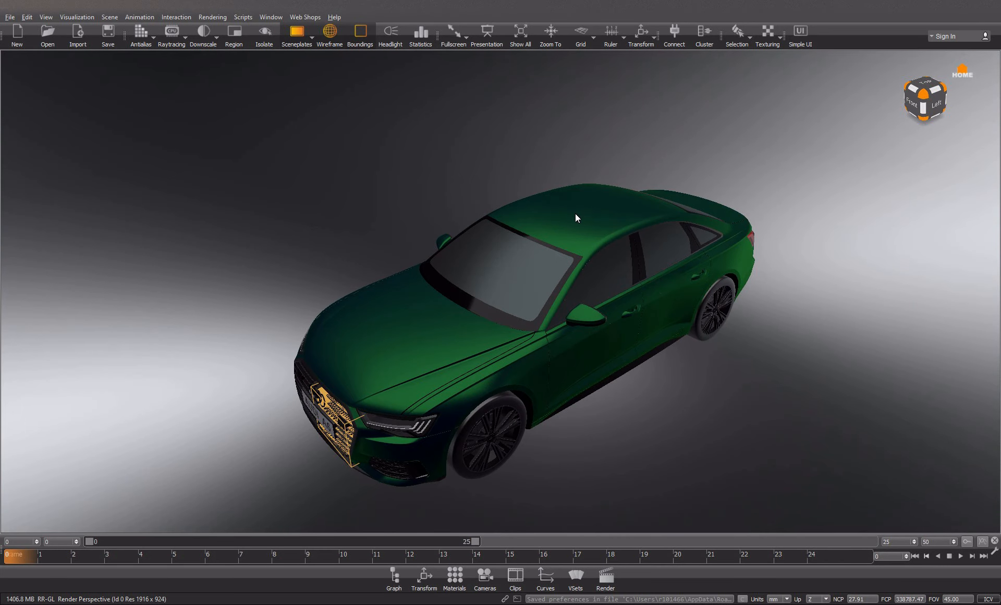
click(573, 215)
drag(499, 446, 549, 271)
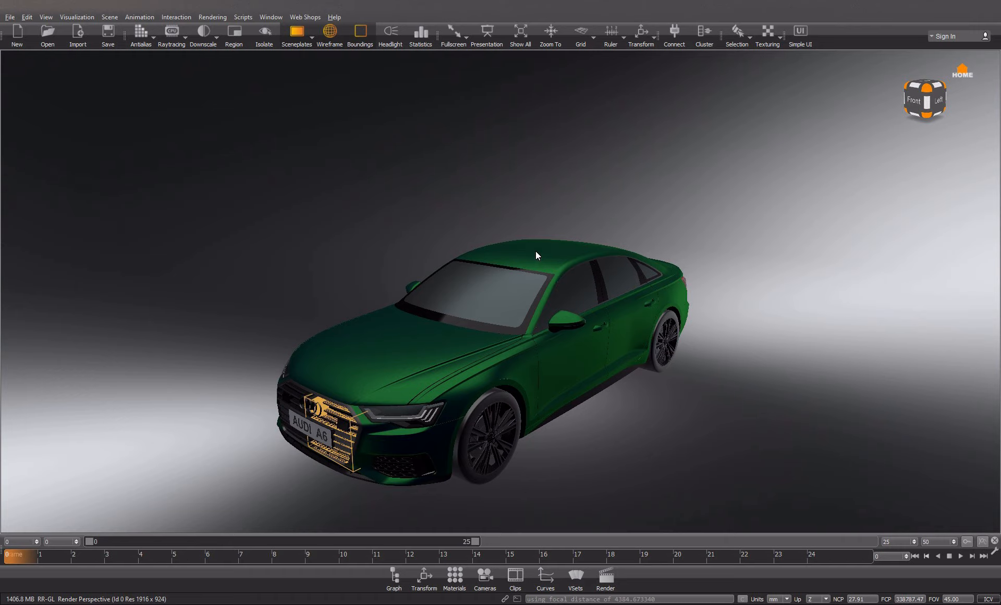
drag(405, 299, 306, 332)
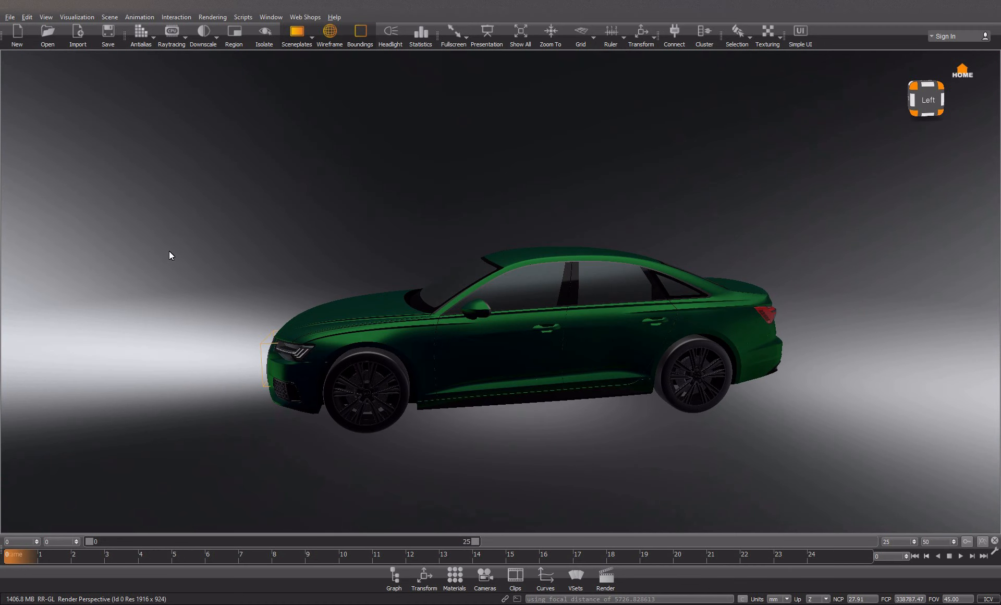
Step: Switch the visualization mode to Vertex/Face Normal Rendering
click(108, 18)
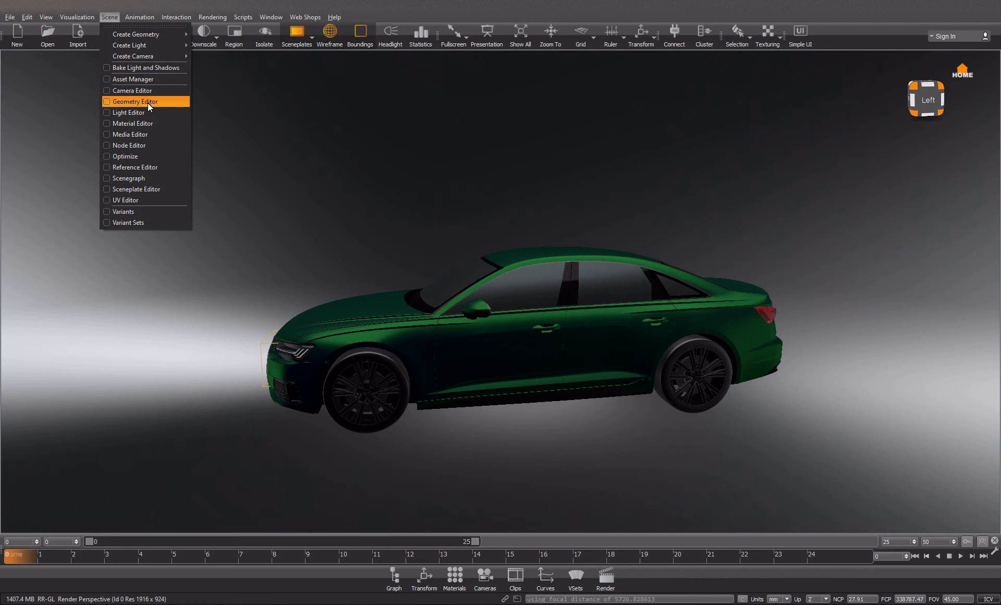
click(77, 16)
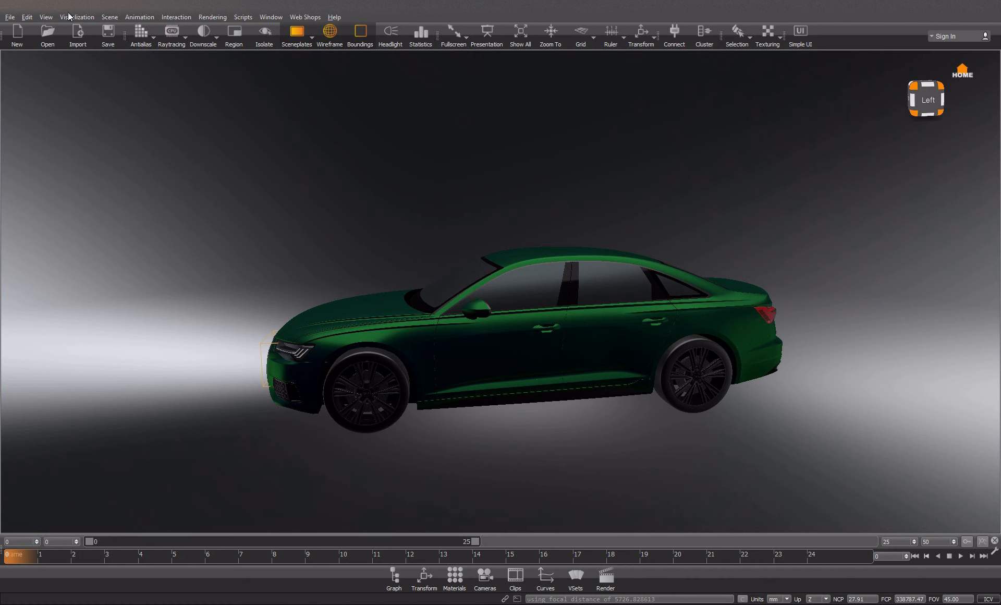
click(77, 17)
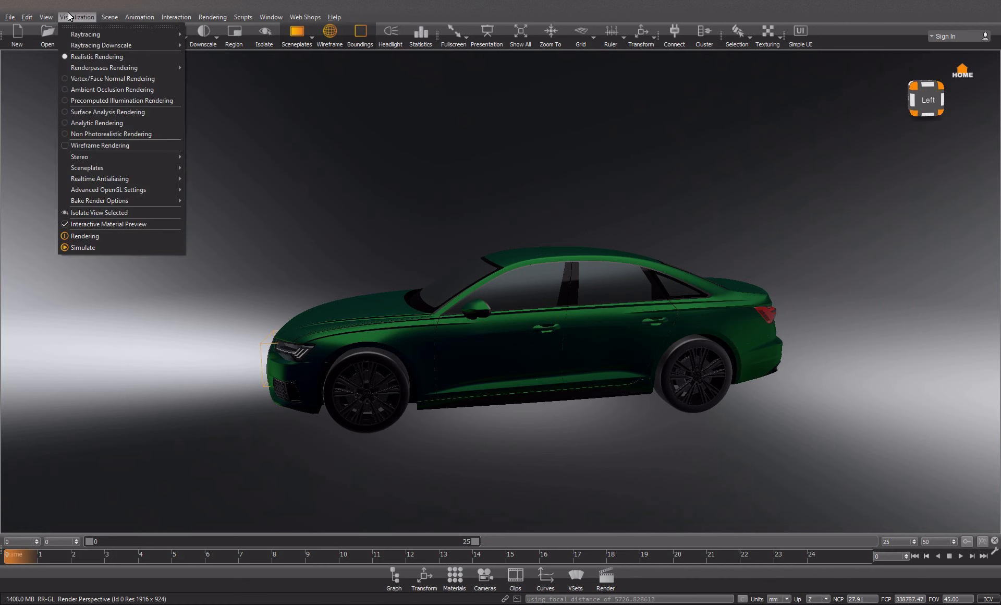
click(76, 78)
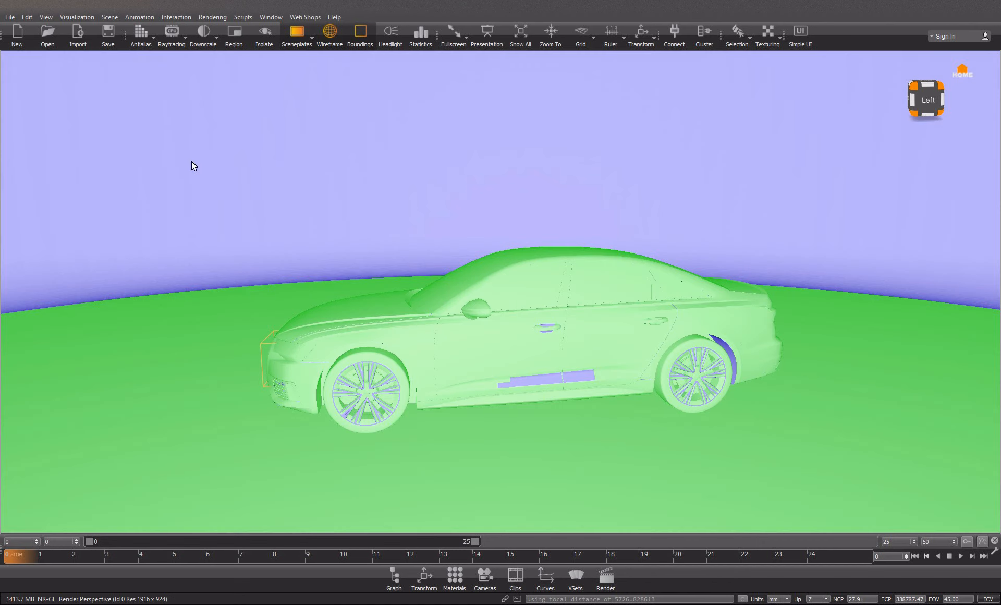
Step: Flip the face normals of the reversed purple strips along the lower front and rear doors
drag(501, 382, 578, 308)
scroll(560, 359, up, 3)
scroll(577, 308, up, 5)
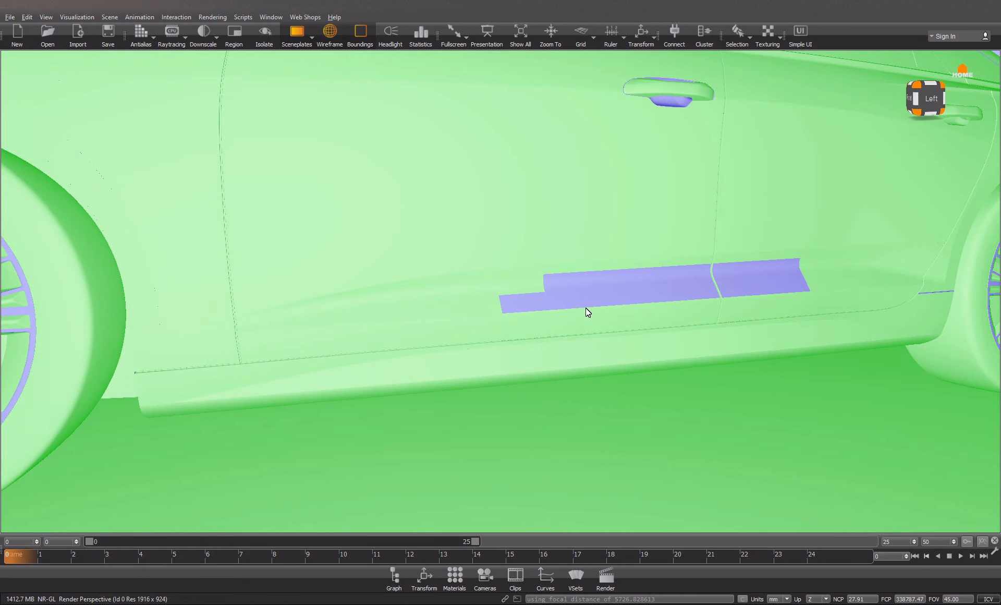
drag(633, 329, 589, 337)
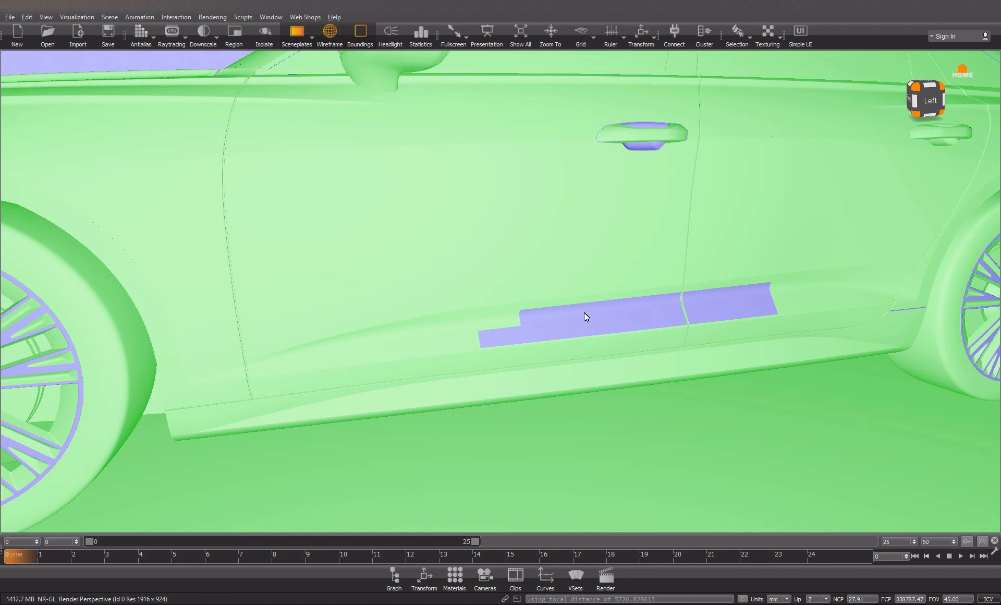
shift+click(586, 315)
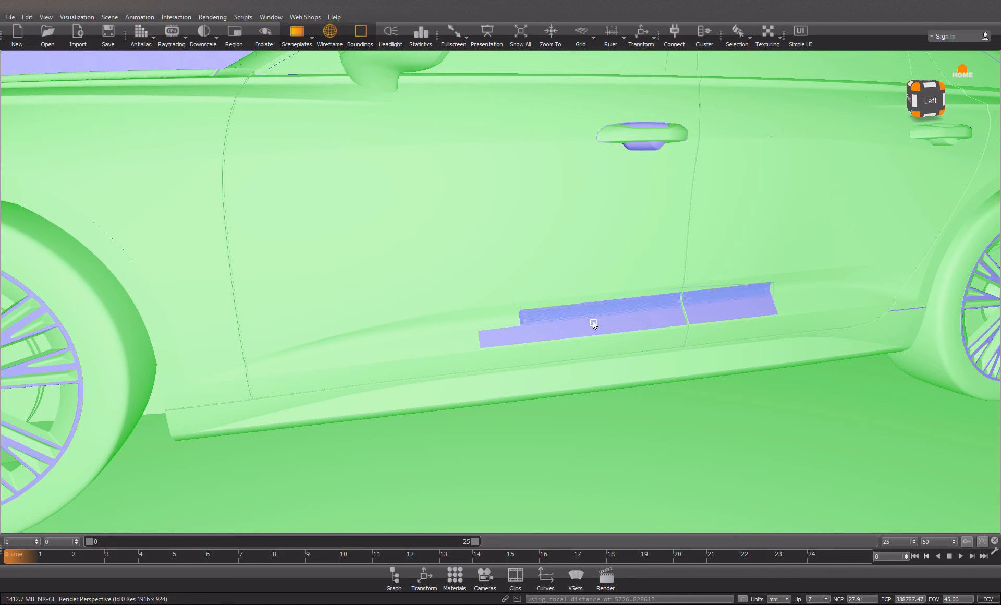
shift+click(586, 315)
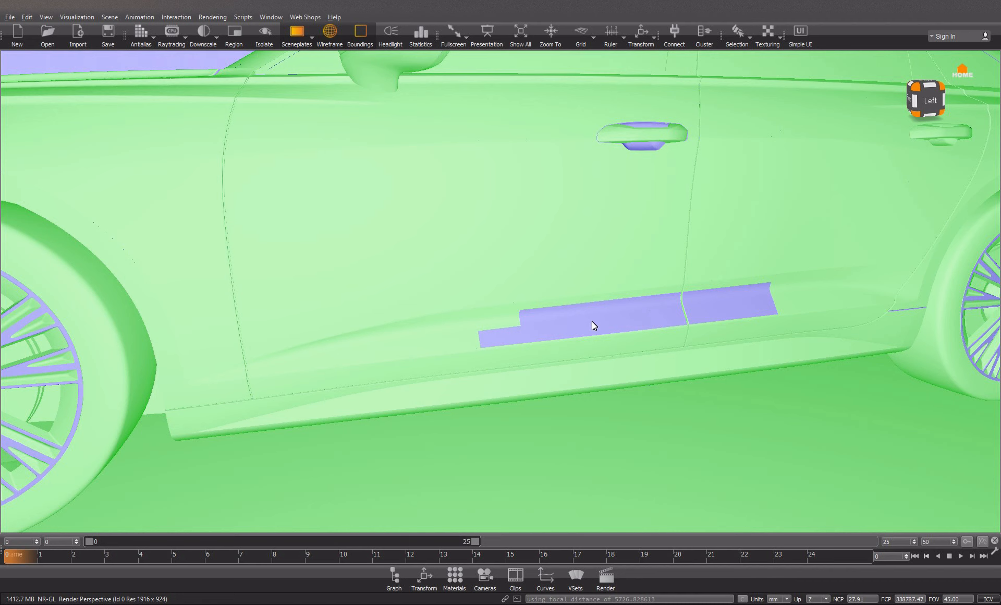
key(ctrl+shift+f)
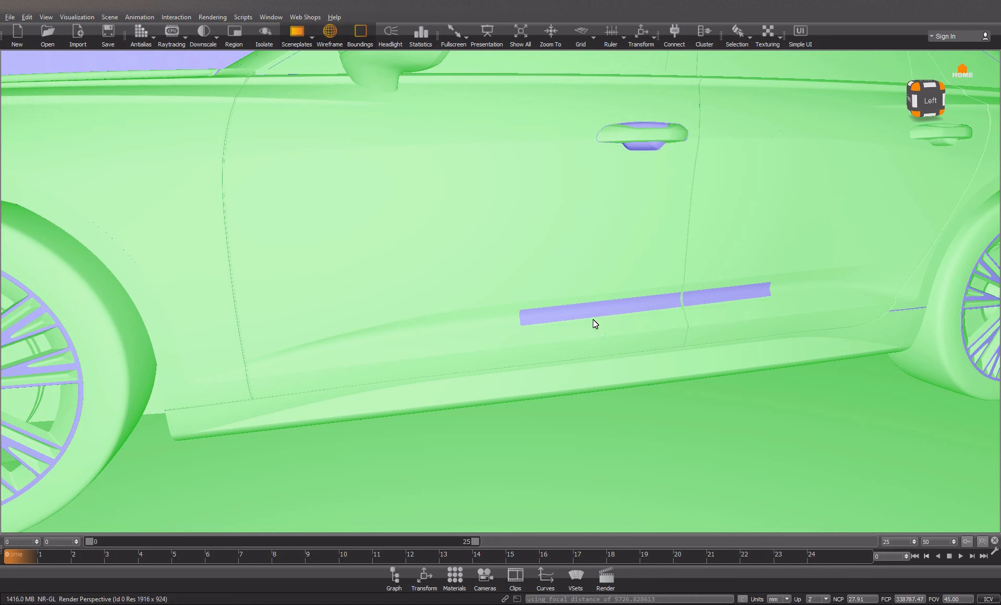
key(ctrl+shift+f)
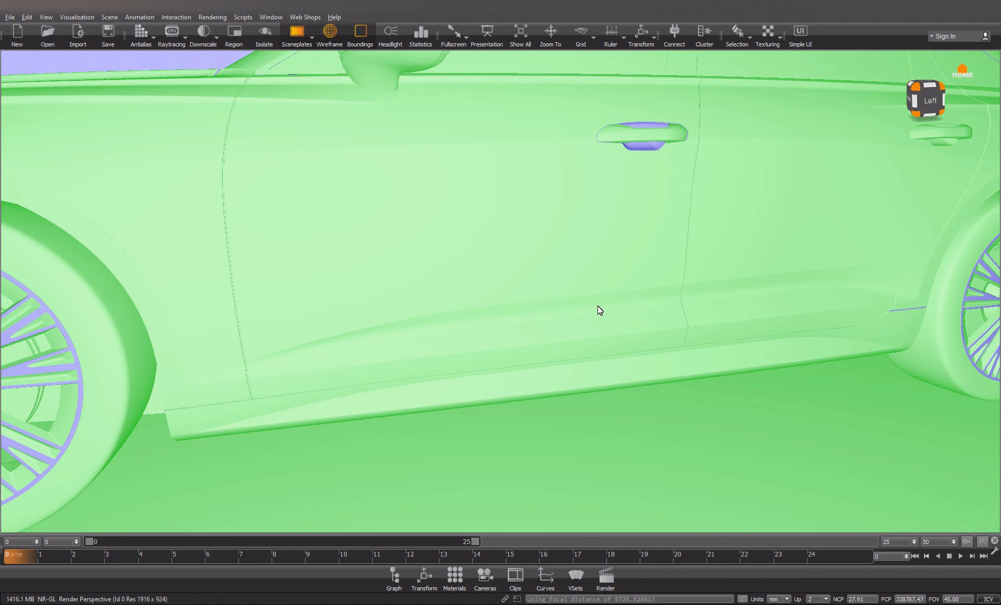
Step: Flip the reversed normals of the shut-line surfaces along the rear door's edge ahead of the rear wheel
drag(641, 149, 721, 270)
middle_drag(865, 357, 564, 289)
scroll(706, 323, up, 5)
scroll(686, 343, up, 8)
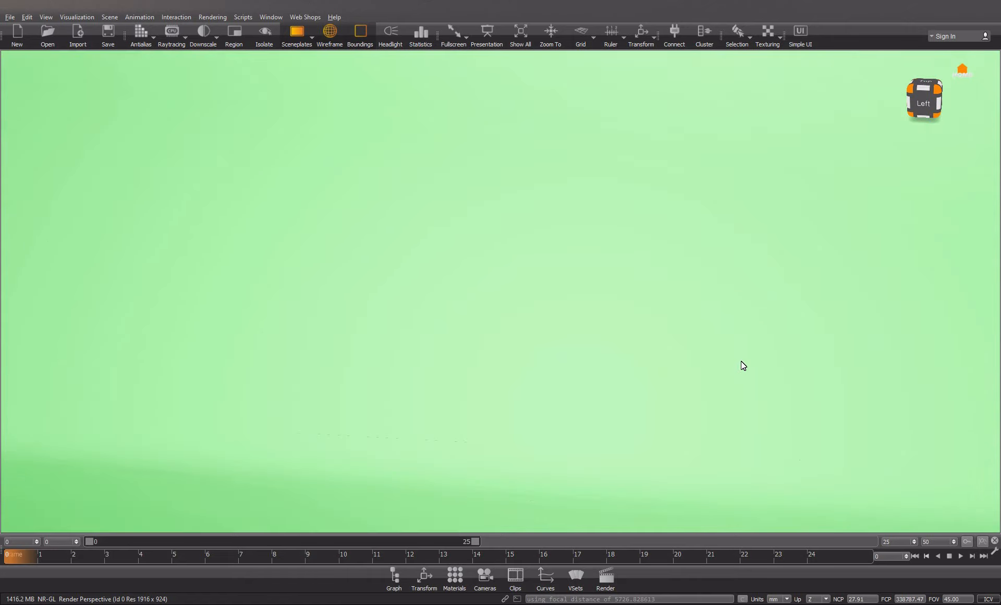
scroll(768, 369, down, 8)
click(710, 349)
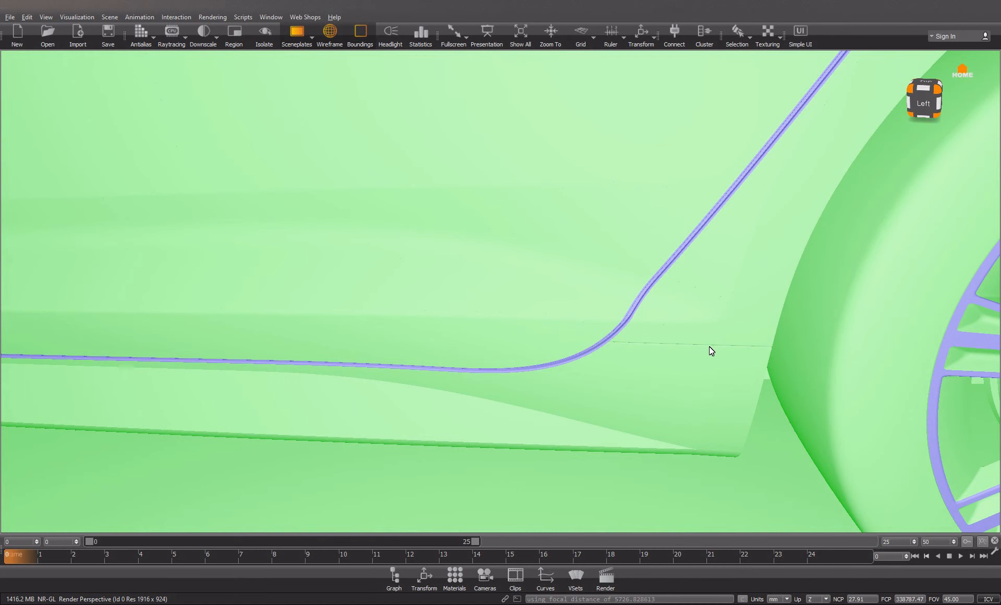
click(602, 345)
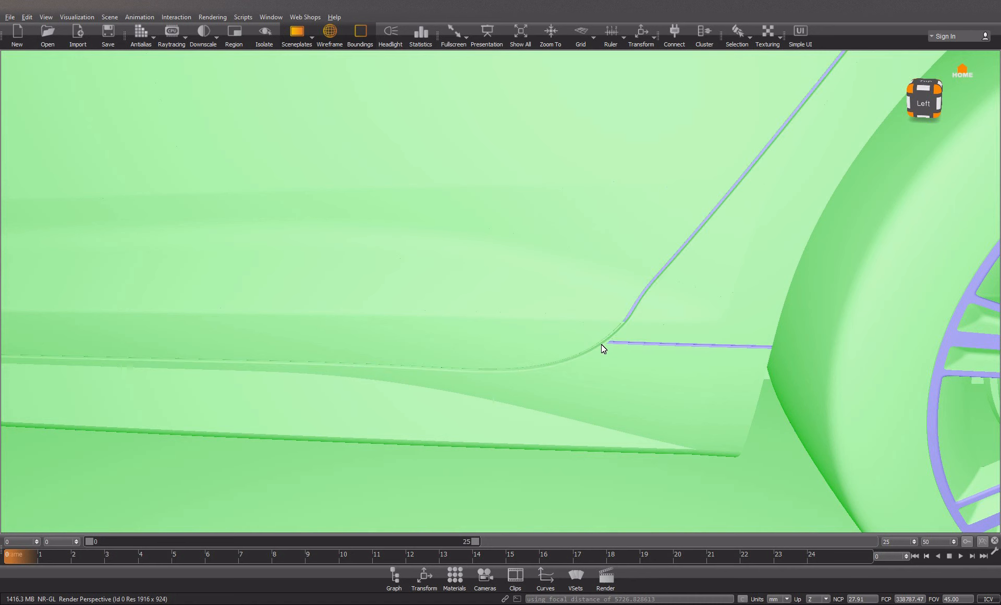
click(677, 345)
drag(676, 345, 554, 343)
click(545, 345)
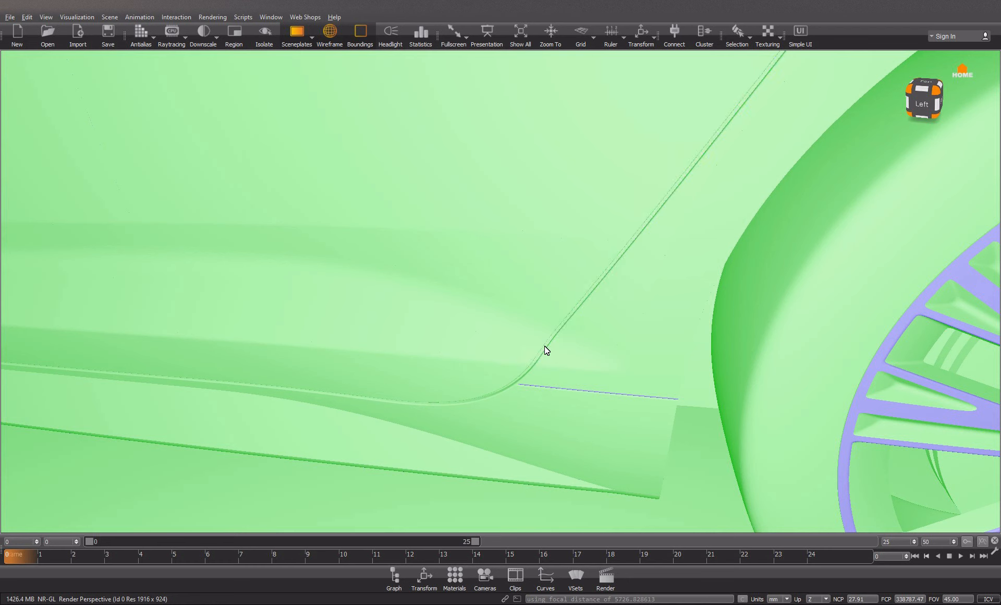
Step: Flip the normals of the thin horizontal gap surface between the rear door corner and the rear wheel arch
click(570, 390)
click(659, 398)
scroll(598, 377, up, 4)
scroll(599, 377, down, 5)
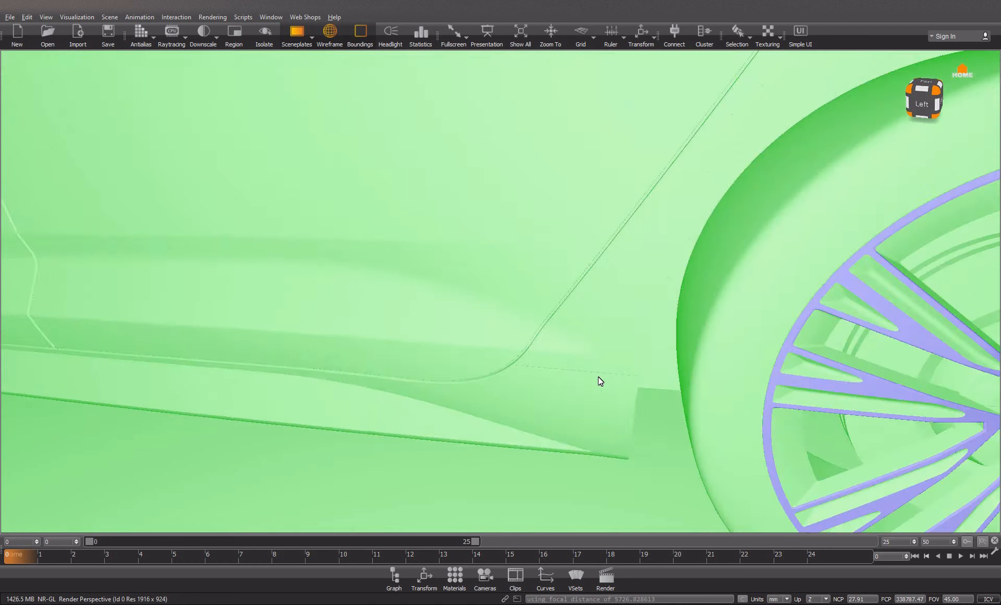
scroll(599, 376, down, 6)
scroll(596, 207, up, 4)
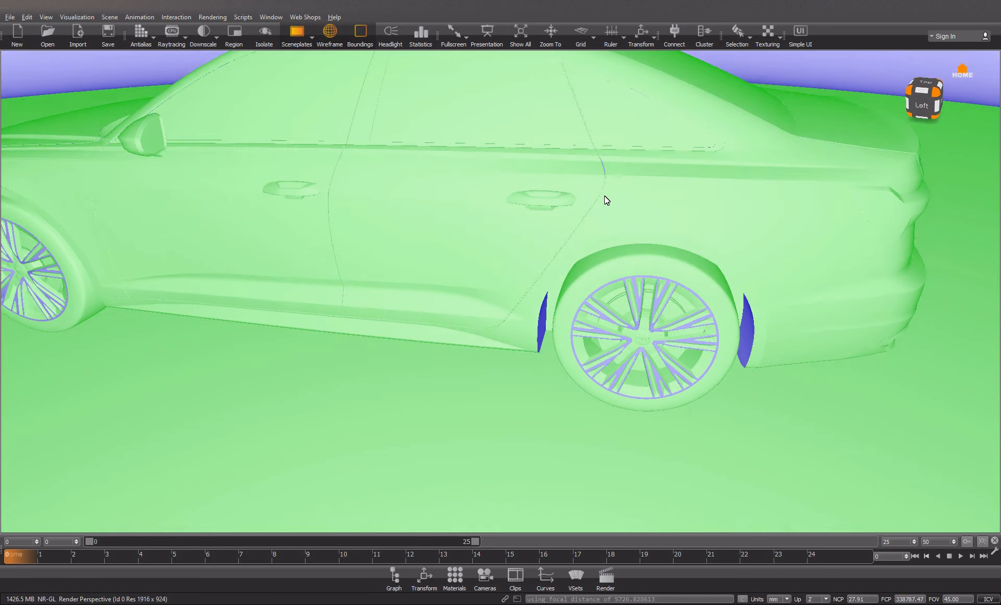
Step: Flip the reversed normals of the short shut-line strip behind the rear door handle, just below the window line
scroll(572, 249, down, 3)
scroll(590, 255, down, 3)
scroll(590, 255, up, 4)
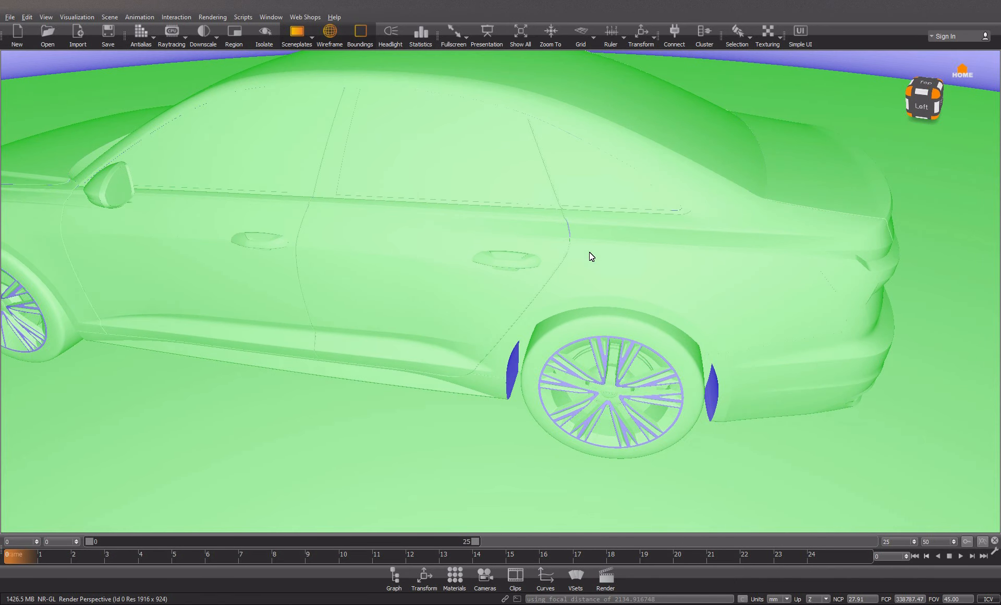
scroll(589, 256, up, 6)
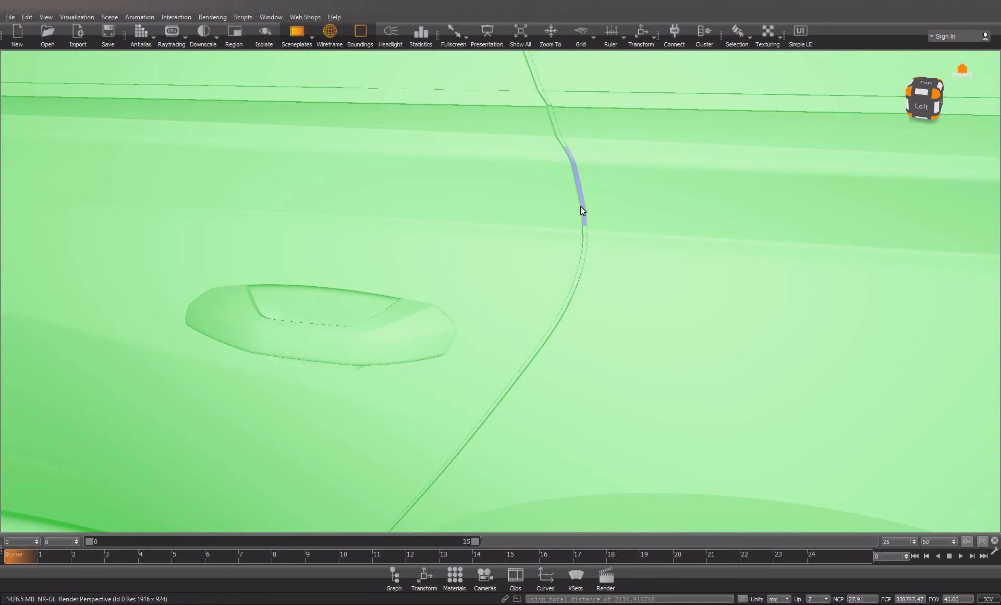
scroll(582, 207, down, 6)
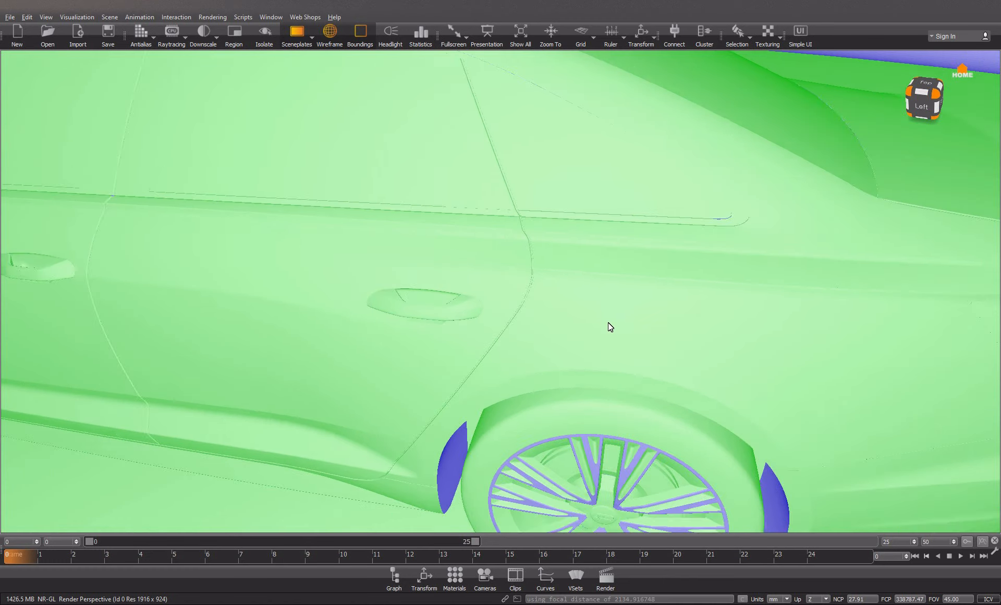
Step: Flip the normals of the reversed wheel arch edges around the rear wheel and of the reversed rim and spoke faces
middle_drag(611, 327, 605, 179)
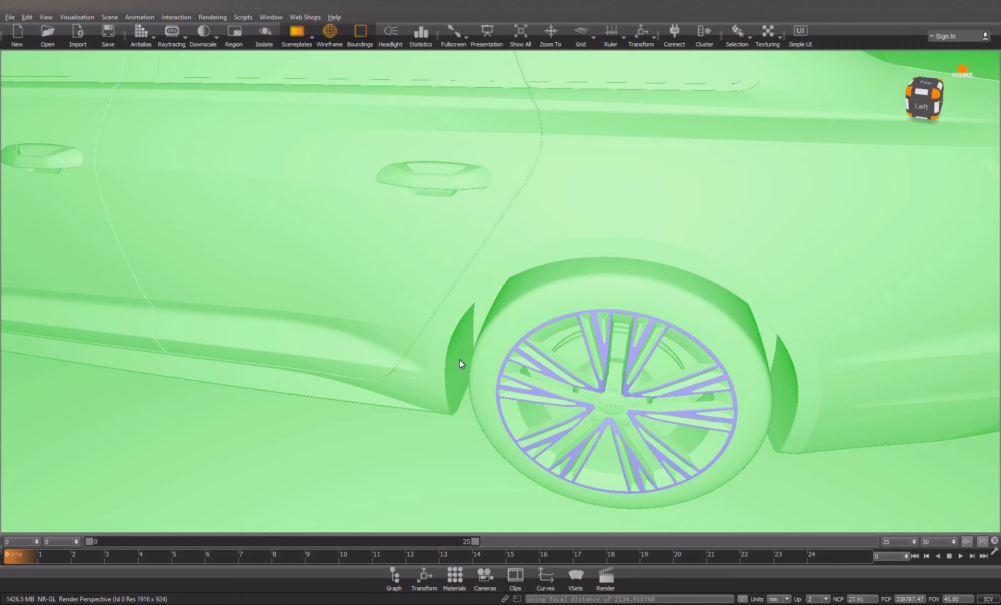
scroll(680, 380, up, 3)
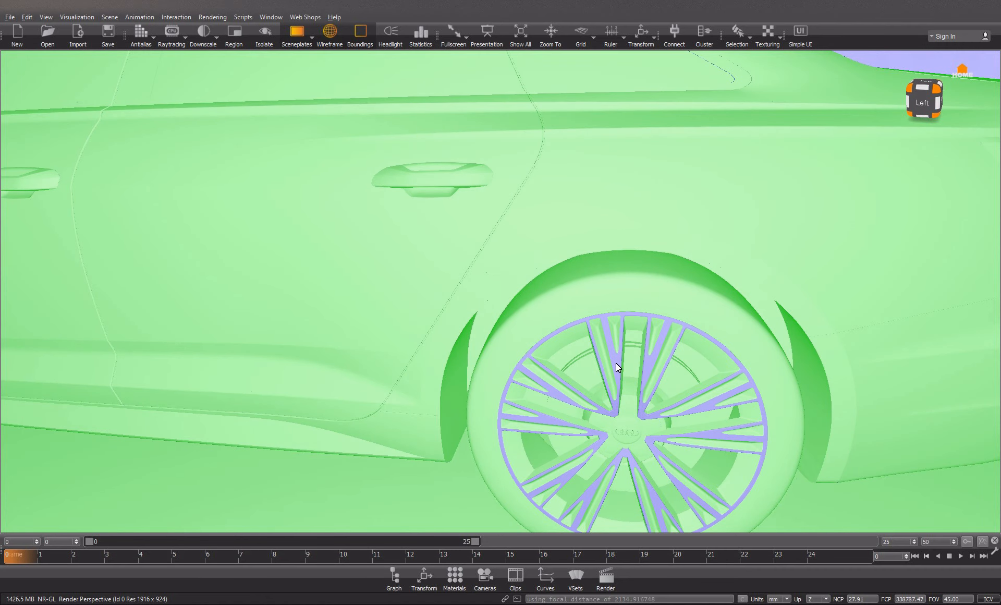
middle_drag(235, 394, 600, 423)
scroll(483, 343, up, 8)
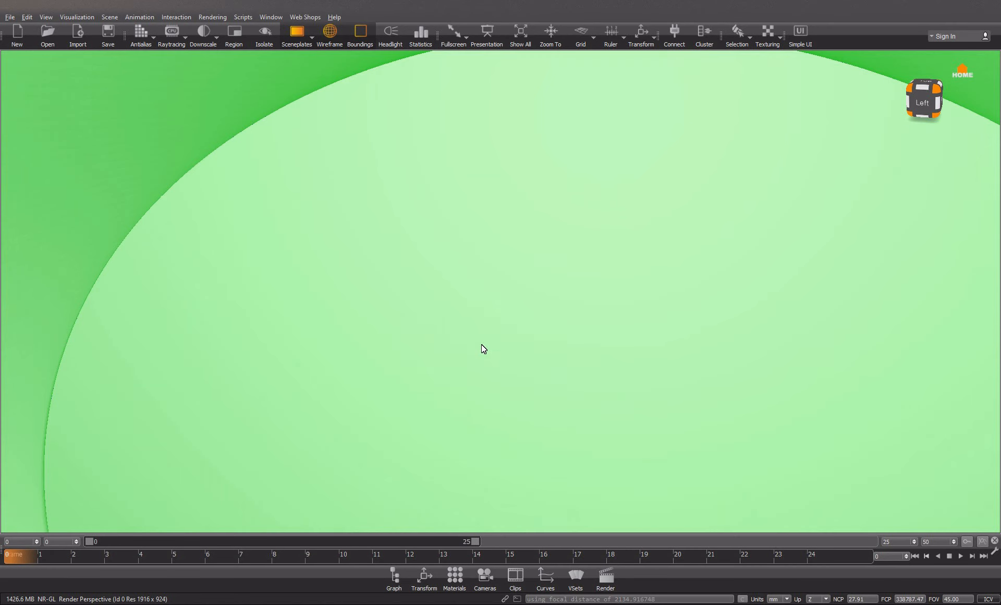
scroll(443, 358, down, 4)
scroll(454, 381, down, 3)
scroll(451, 382, up, 3)
Step: Flip the normals of the thin gap surface running from below the headlamp to the front wheel arch
middle_drag(388, 347, 542, 386)
scroll(420, 314, up, 3)
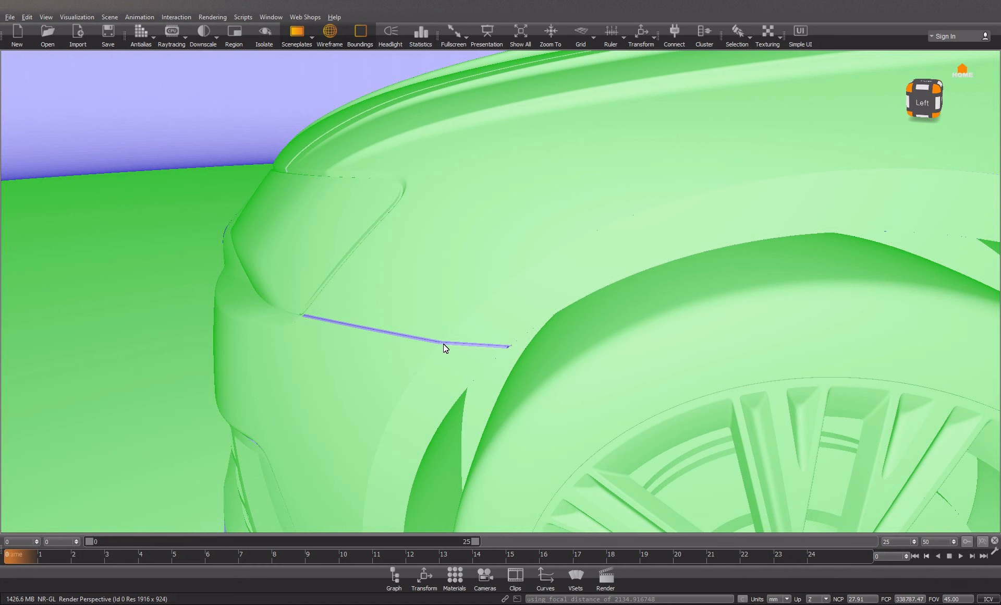
key(ctrl+shift+f)
key(ctrl+shift+f)
scroll(477, 361, down, 5)
alt+drag(477, 362, 782, 362)
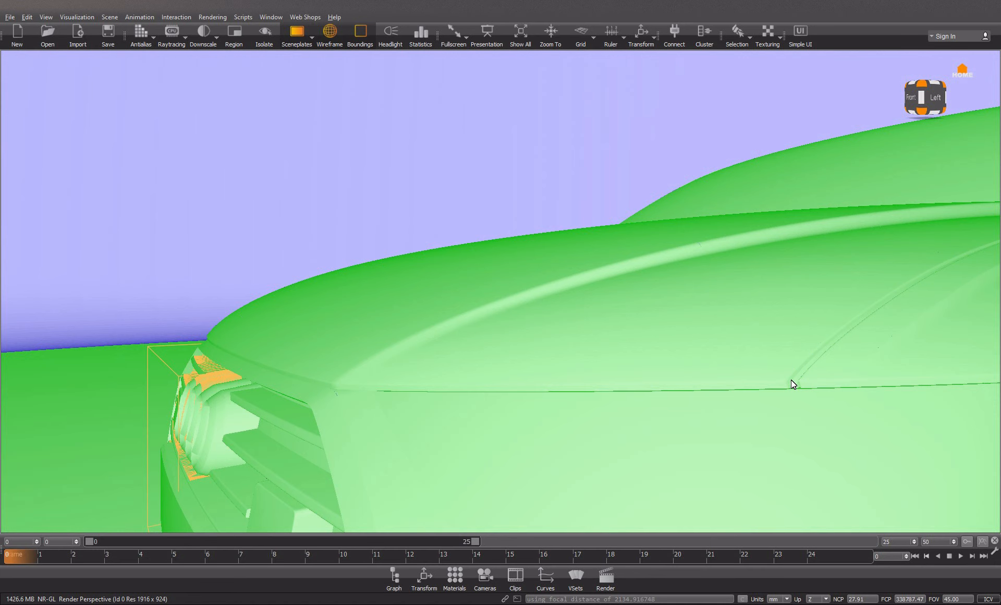
Step: Flip the reversed mesh and edge faces in the front bumper's side air intake that show from the front
scroll(790, 379, down, 3)
alt+drag(605, 498, 743, 428)
scroll(755, 446, up, 4)
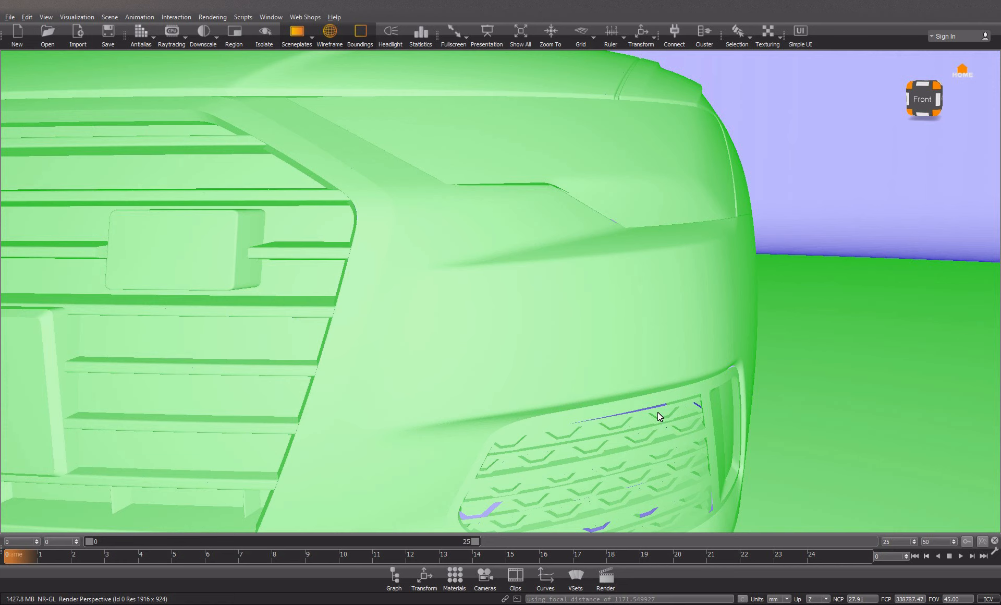
drag(653, 446, 539, 479)
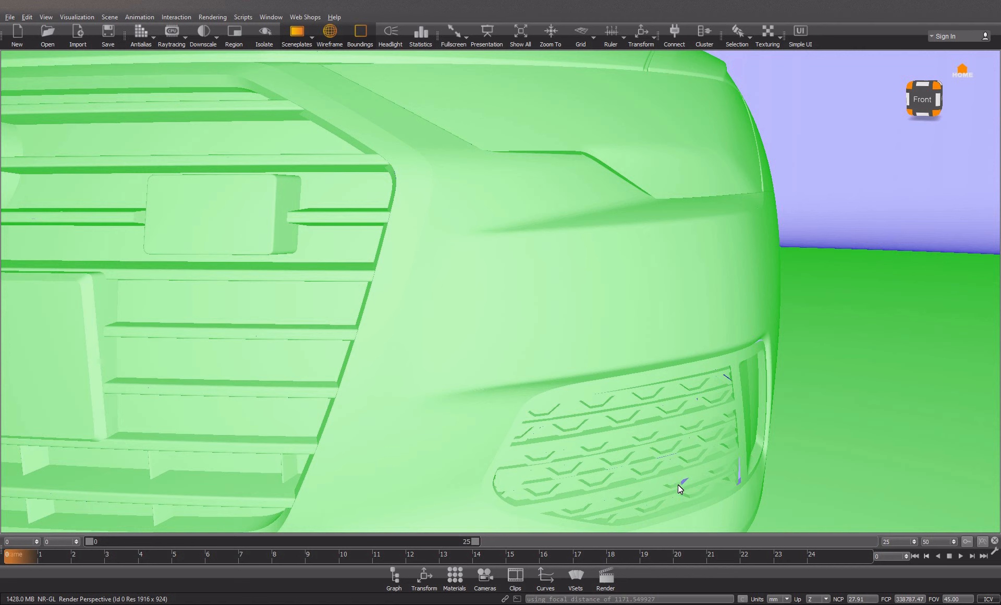
drag(739, 482, 751, 480)
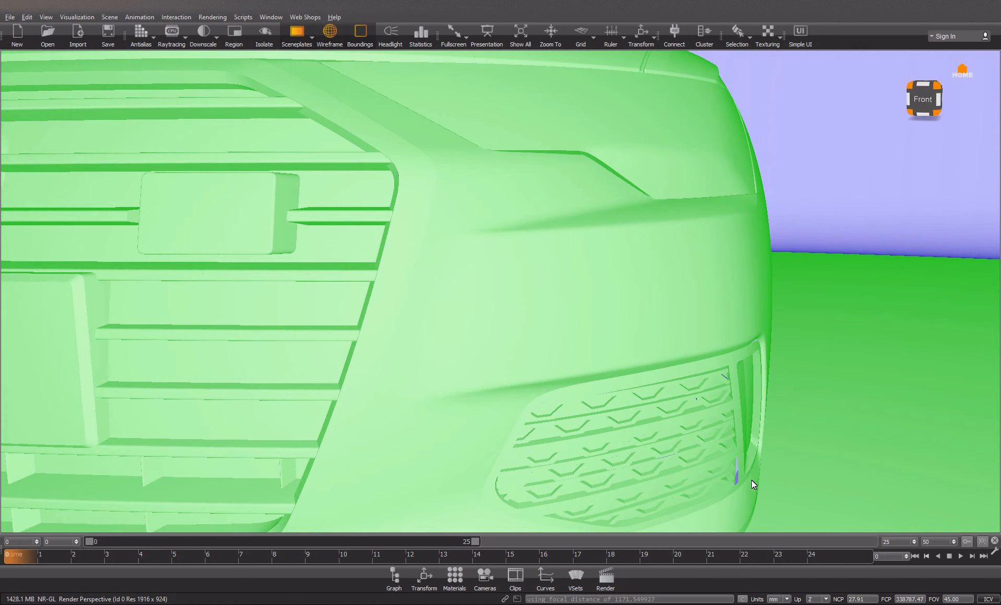
drag(726, 380, 641, 464)
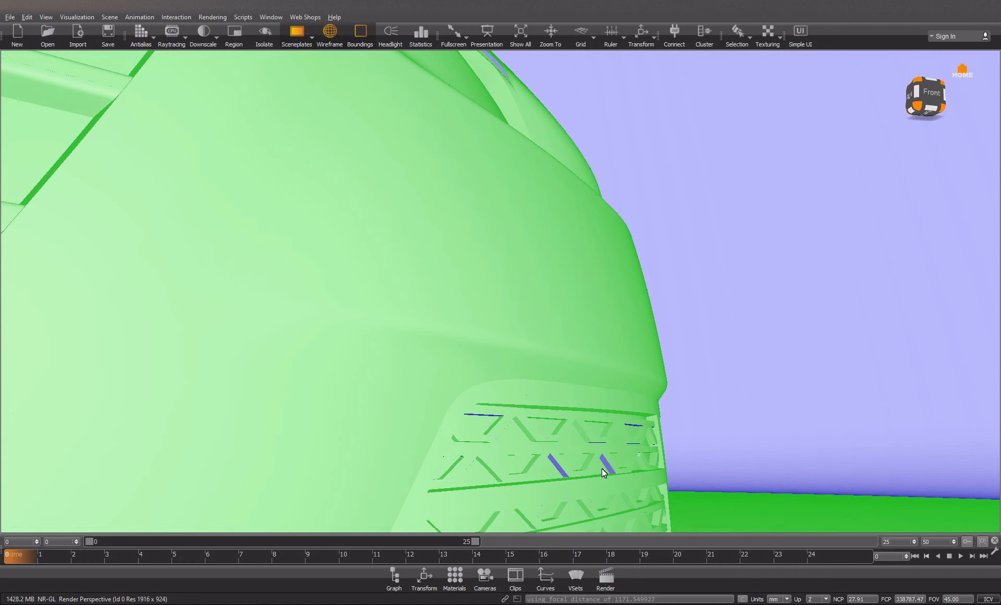
Step: Flip the remaining reversed faces inside the side intake's mesh pattern that show from below
alt+drag(545, 465, 484, 416)
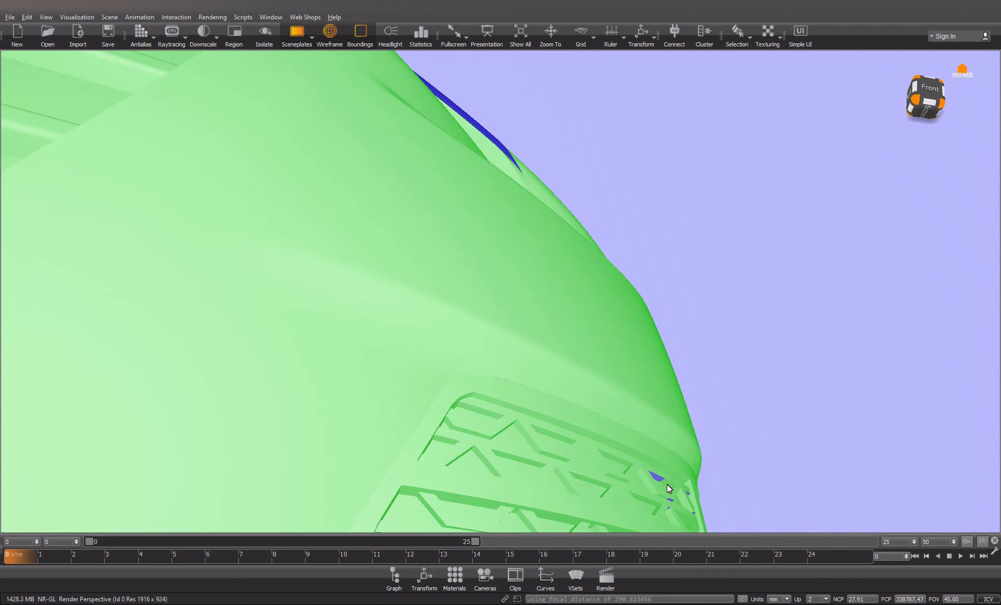
alt+drag(655, 477, 683, 481)
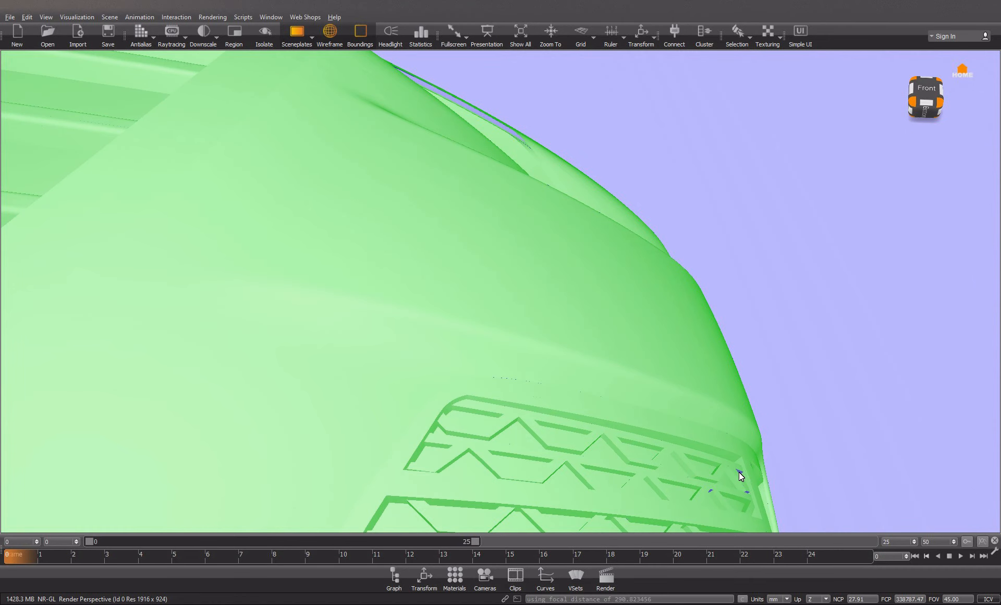
alt+drag(734, 497, 519, 422)
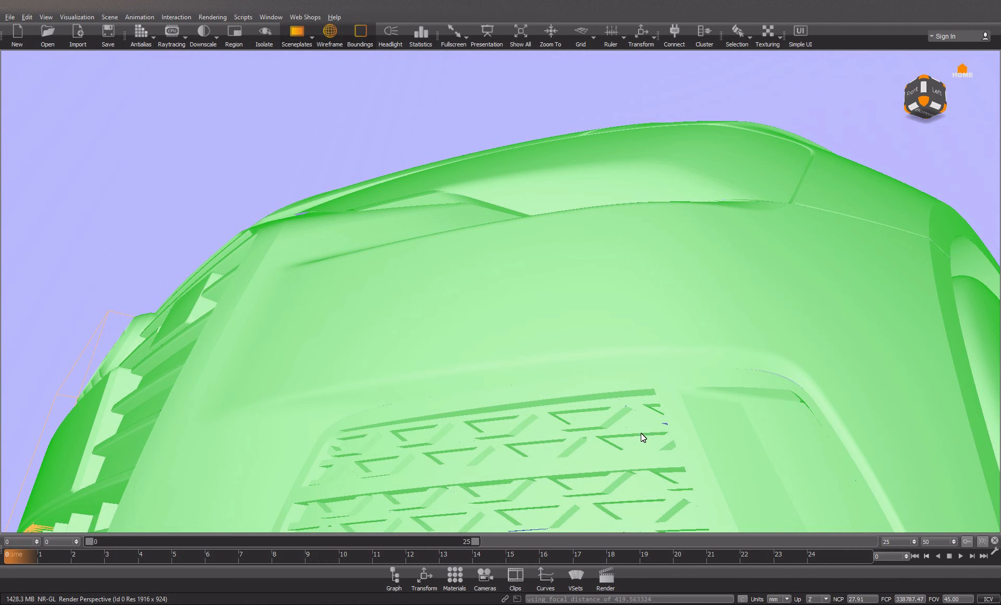
alt+drag(661, 427, 524, 310)
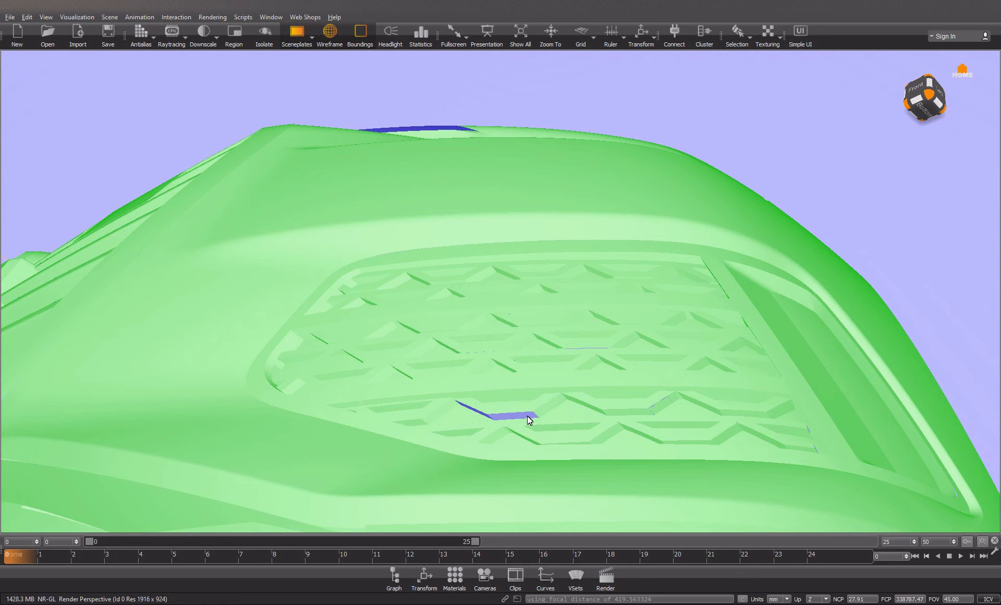
alt+drag(476, 412, 478, 306)
scroll(475, 309, down, 6)
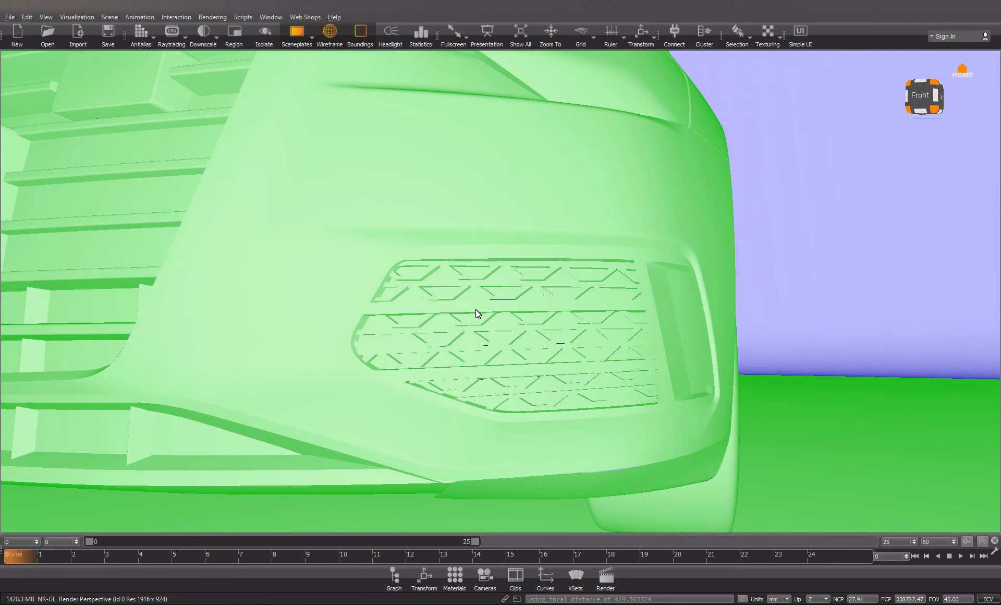
Step: Flip the normals of the environment backdrop behind the car
alt+drag(349, 296, 546, 328)
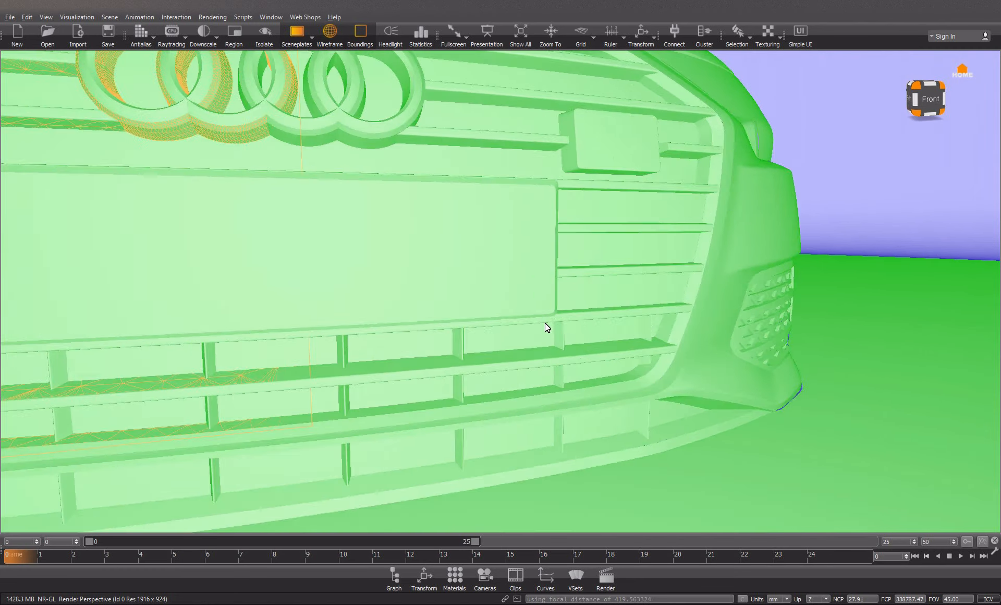
scroll(545, 328, down, 5)
alt+drag(485, 313, 639, 207)
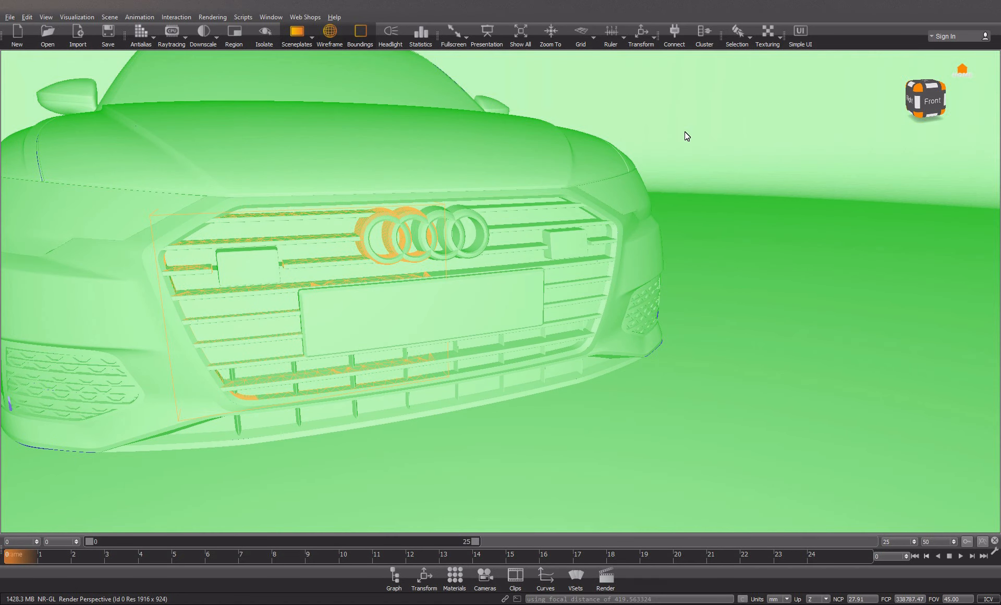
scroll(720, 151, down, 8)
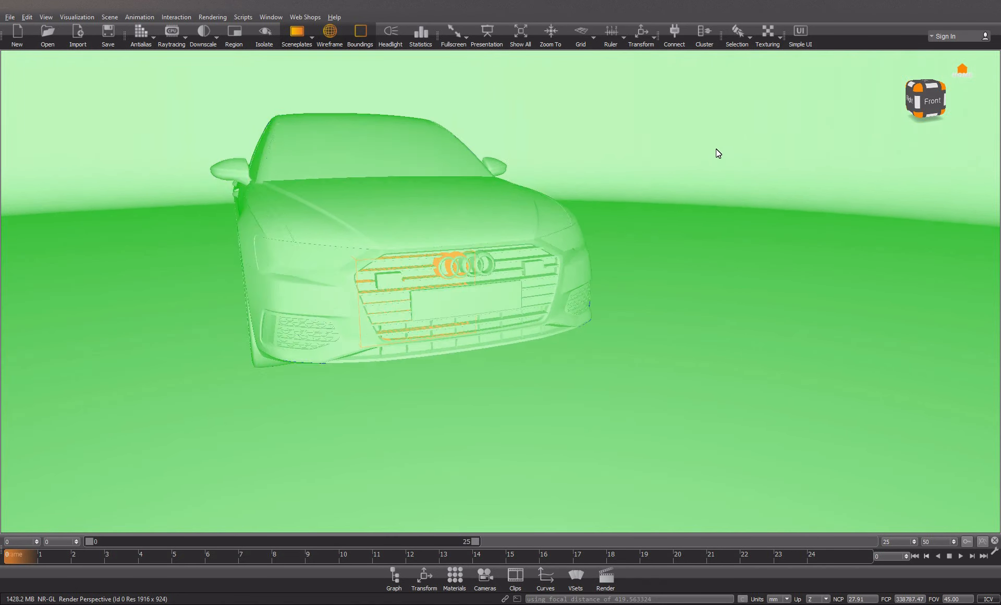
Step: Flip the normals of the reversed triangular face on the front wheel's spoke
alt+drag(687, 178, 476, 282)
scroll(655, 338, up, 6)
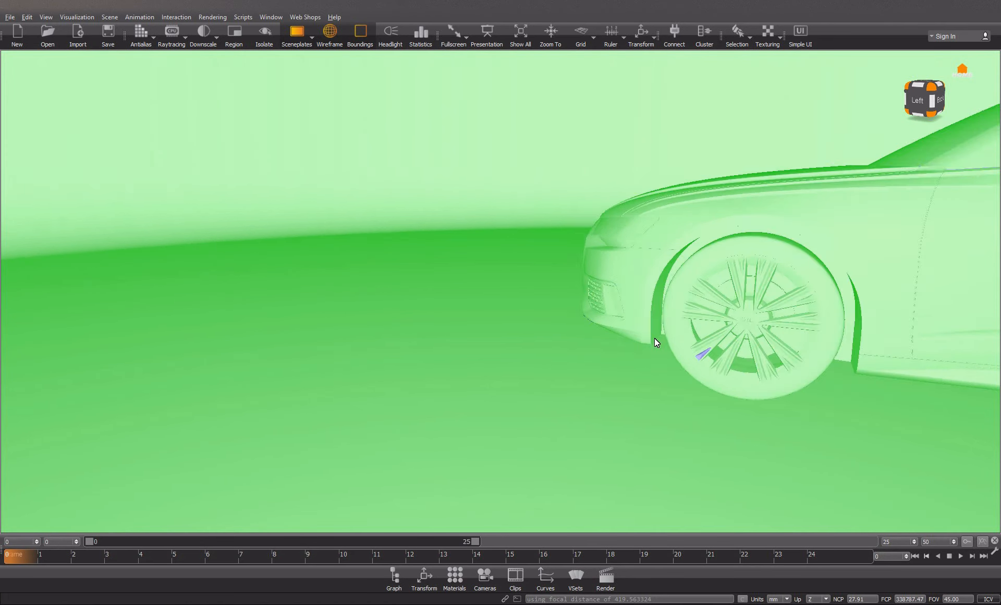
alt+middle_drag(759, 341, 451, 277)
scroll(440, 339, up, 4)
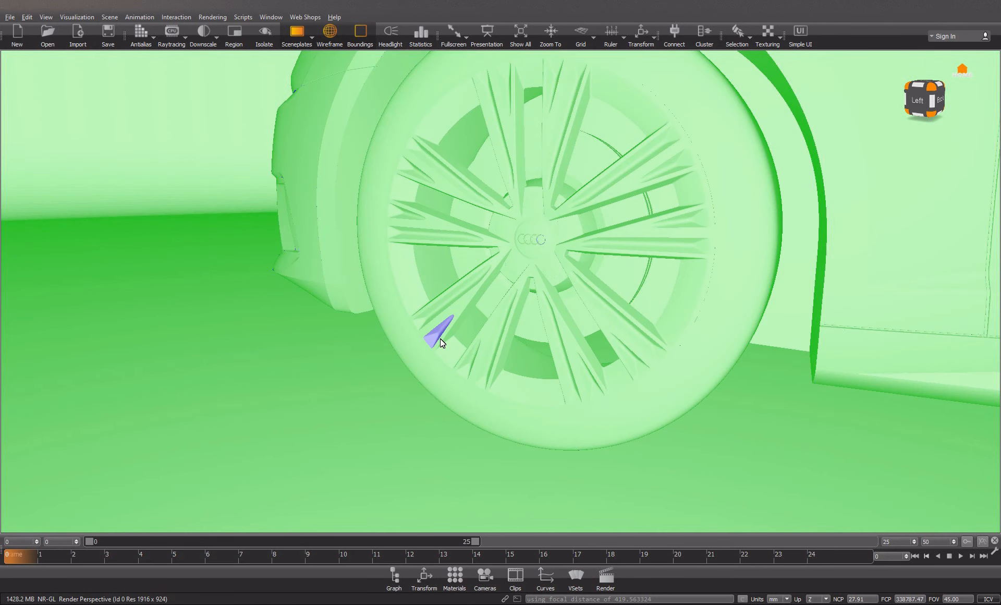
ctrl+shift+click(435, 334)
scroll(614, 349, down, 7)
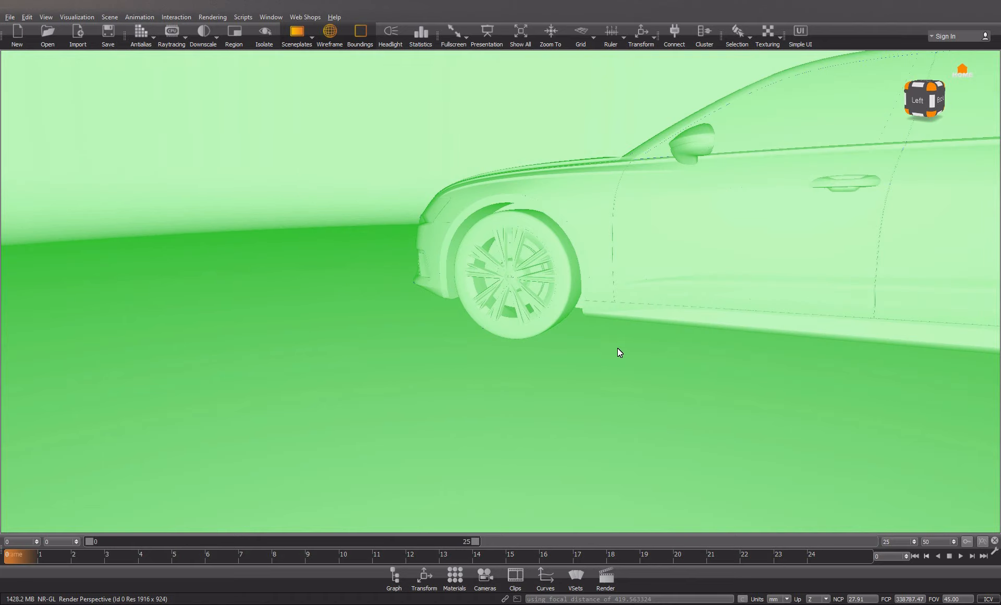
Step: Flip the normals of the reversed gap surface along the side and lower edge of the boot lid
middle_drag(617, 348, 310, 330)
alt+drag(662, 313, 385, 281)
scroll(614, 240, up, 5)
alt+middle_drag(614, 239, 388, 299)
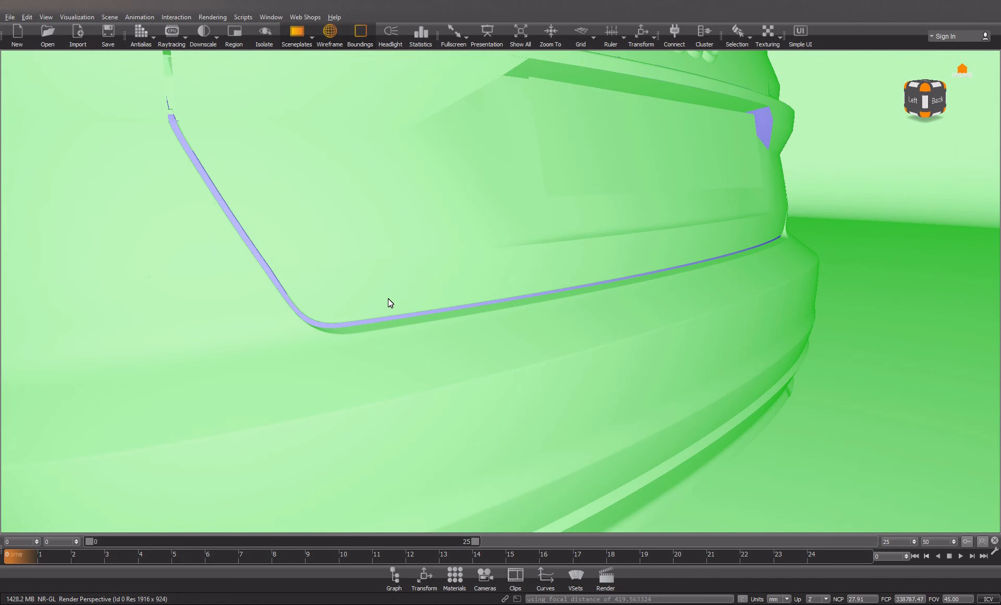
ctrl+shift+click(370, 321)
scroll(462, 307, down, 10)
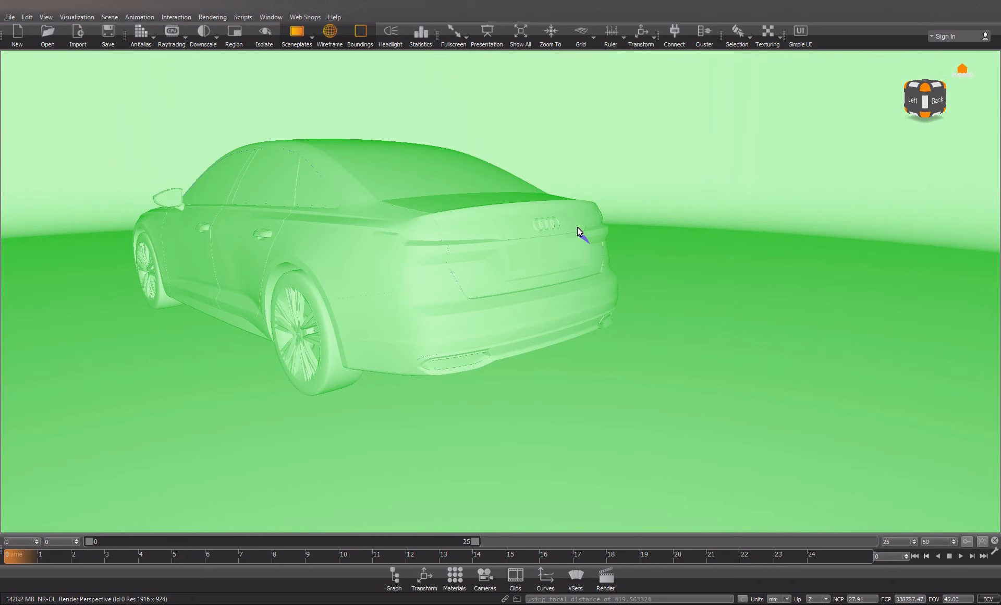
Step: Flip the reversed patch near the far tail lamp and the small reversed faces along the boot lid's shut line
alt+drag(476, 248, 235, 276)
scroll(478, 291, down, 3)
scroll(480, 290, up, 5)
scroll(480, 289, up, 5)
alt+drag(587, 249, 384, 323)
scroll(380, 231, up, 6)
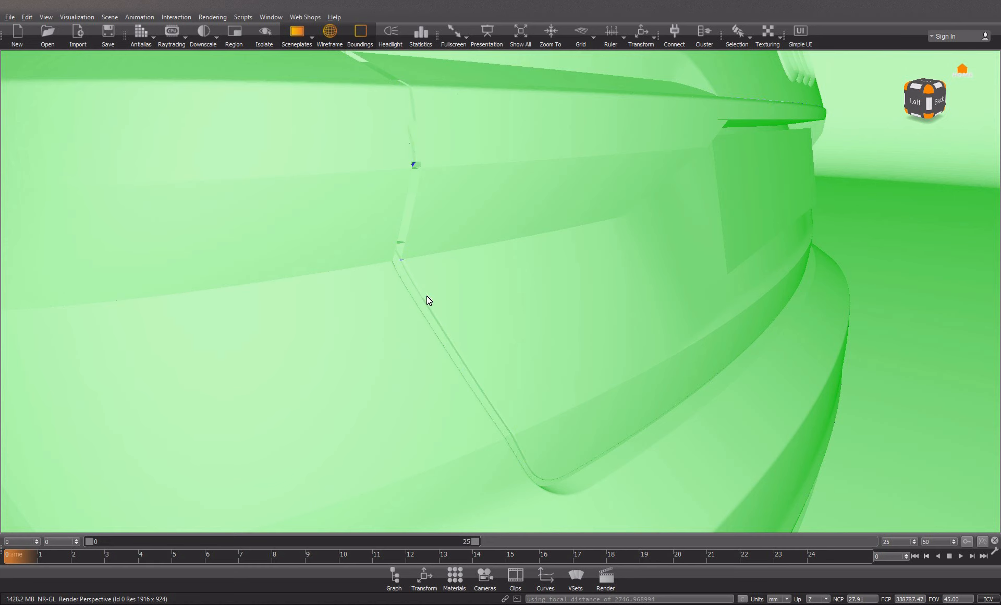
drag(474, 202, 259, 405)
scroll(453, 292, down, 5)
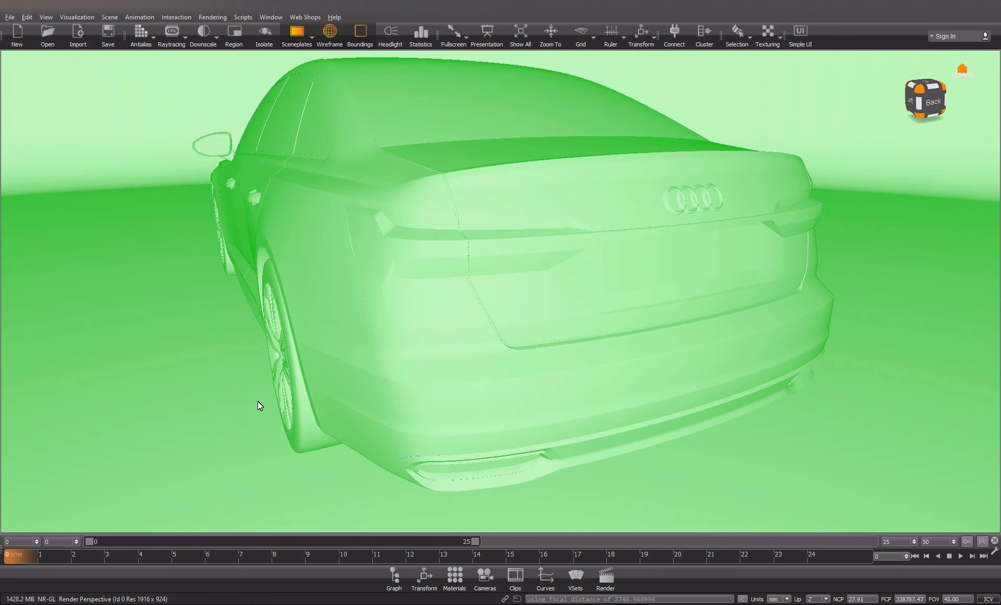
Step: Open the scene graph, expand TAIL LAMPS, and temporarily hide node#220 to inspect the surfaces inside the tail lamp
click(393, 576)
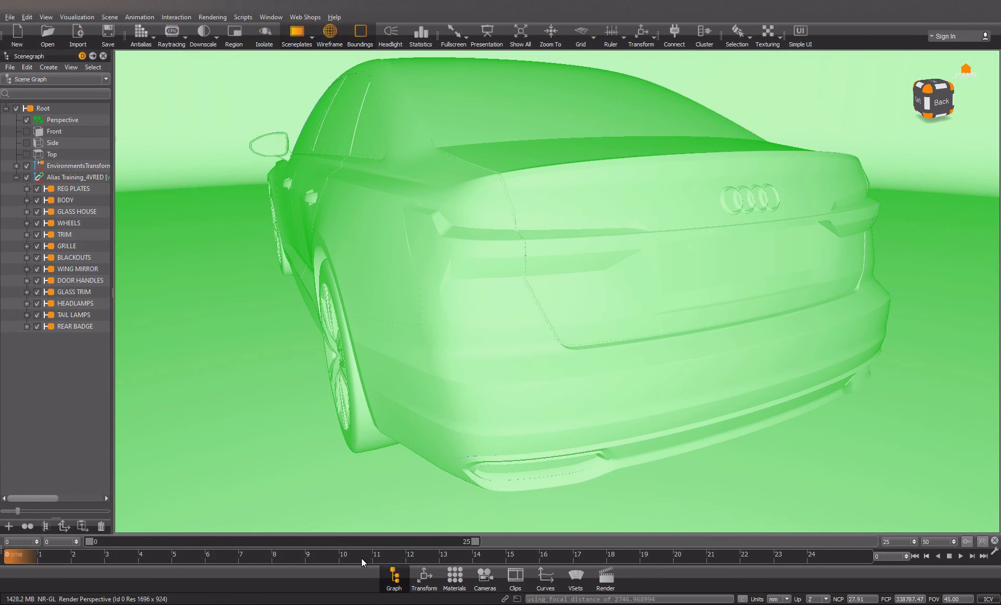
click(26, 314)
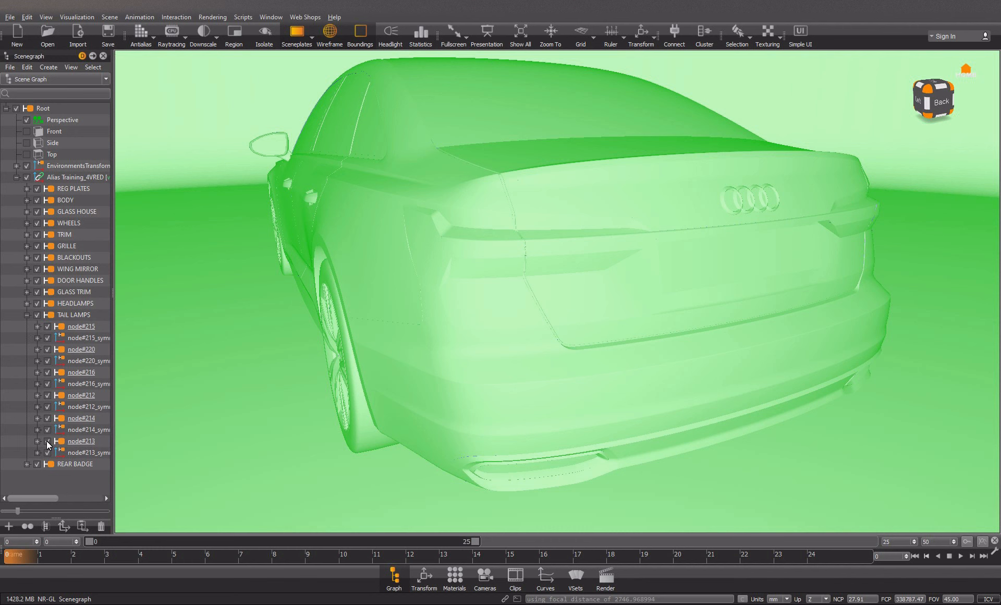
click(47, 338)
click(48, 350)
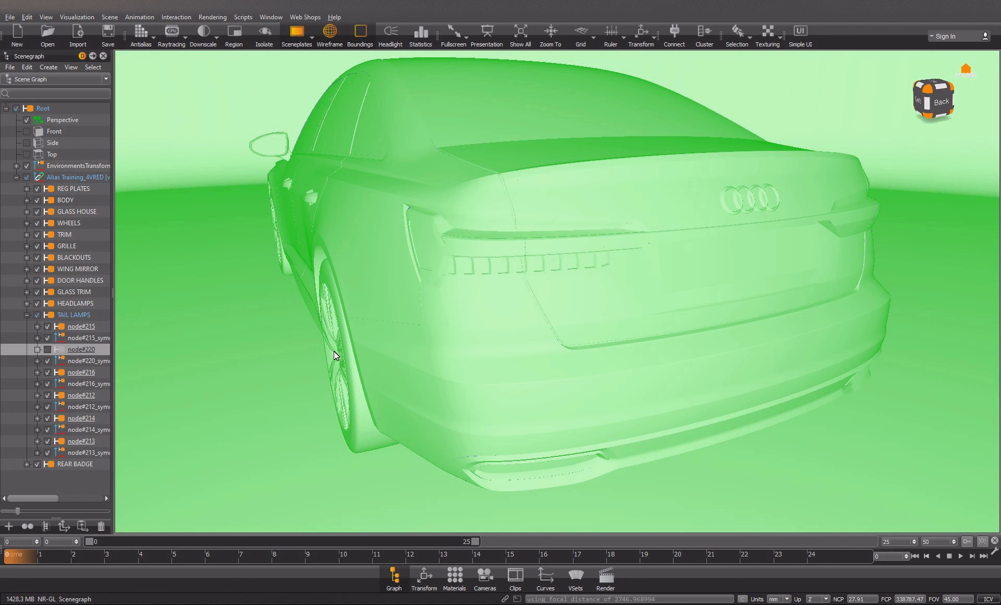
scroll(533, 298, up, 3)
drag(526, 298, 723, 281)
click(44, 350)
scroll(463, 354, down, 5)
scroll(647, 308, up, 5)
Step: Collapse TAIL LAMPS, expand HEADLAMPS, and hide the GLASS#2 node to expose the inside of the headlamp
drag(647, 305, 198, 316)
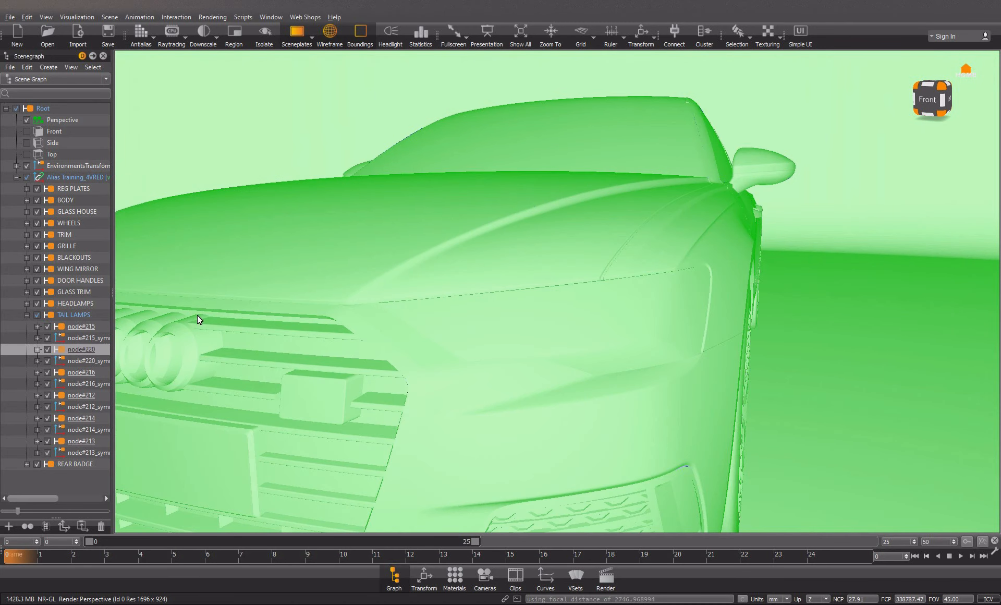
click(25, 315)
click(27, 305)
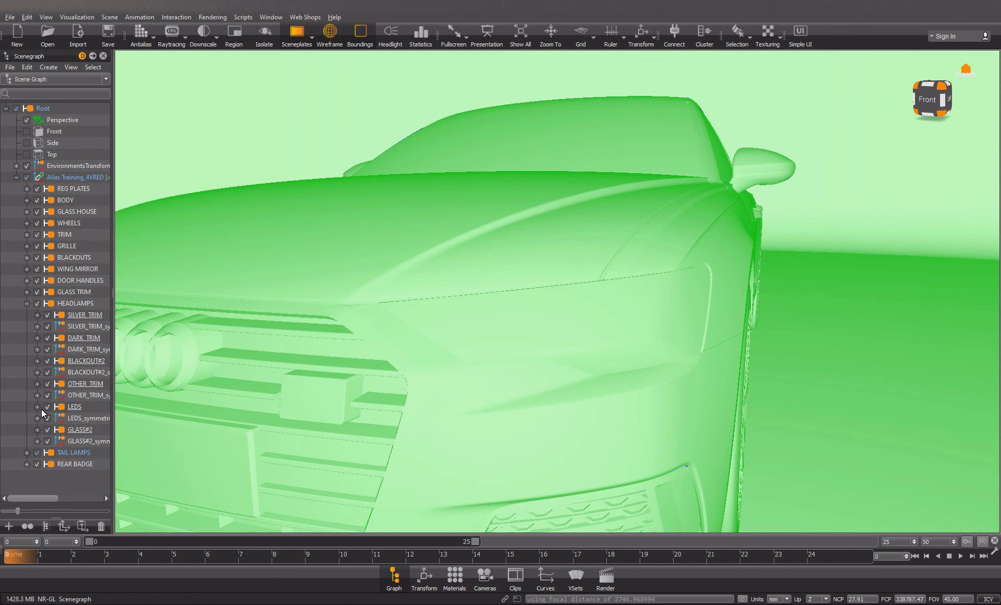
click(37, 430)
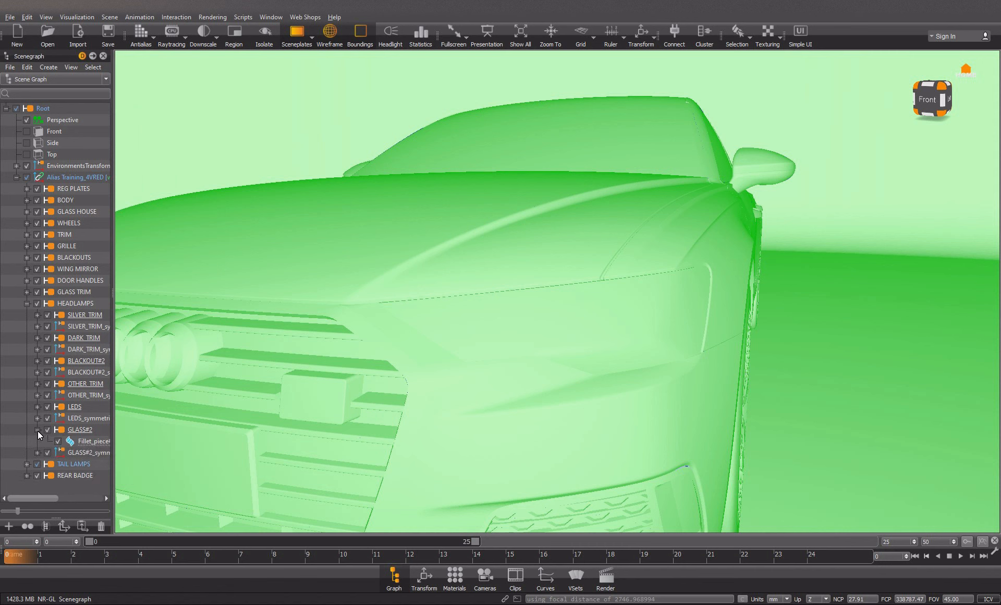
click(37, 430)
click(47, 429)
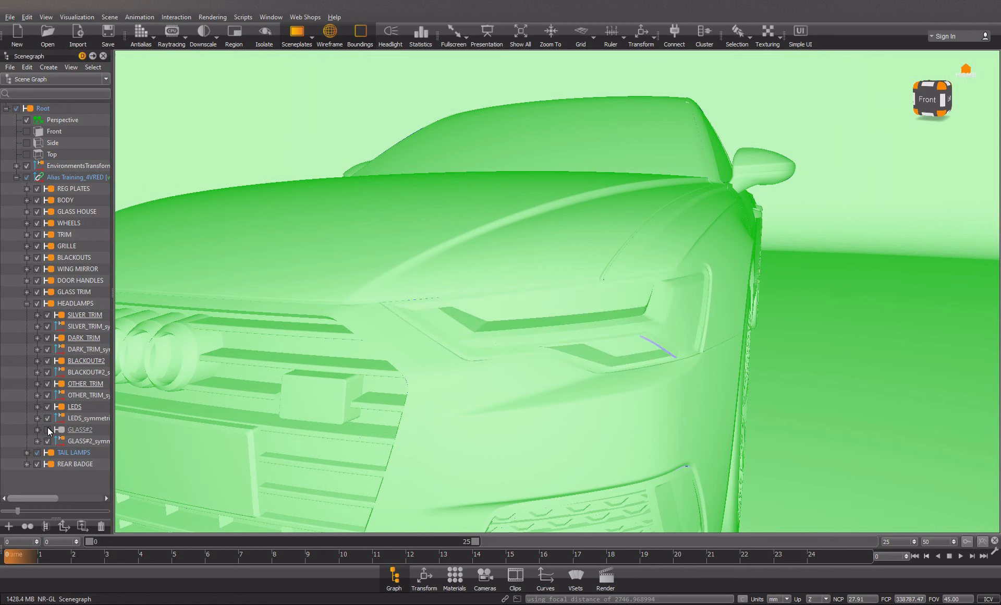
click(48, 428)
click(48, 428)
Step: Flip the normals of the reversed trim surfaces inside the headlamp, including the small remaining faces at its outer corner
drag(658, 343, 698, 341)
double_click(602, 334)
scroll(635, 355, up, 3)
click(642, 377)
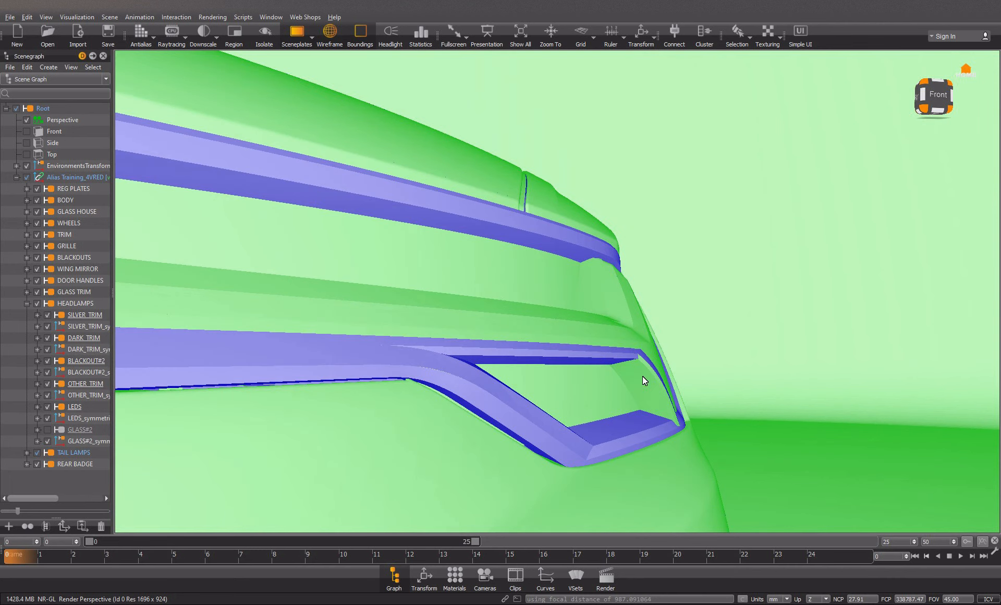
click(595, 352)
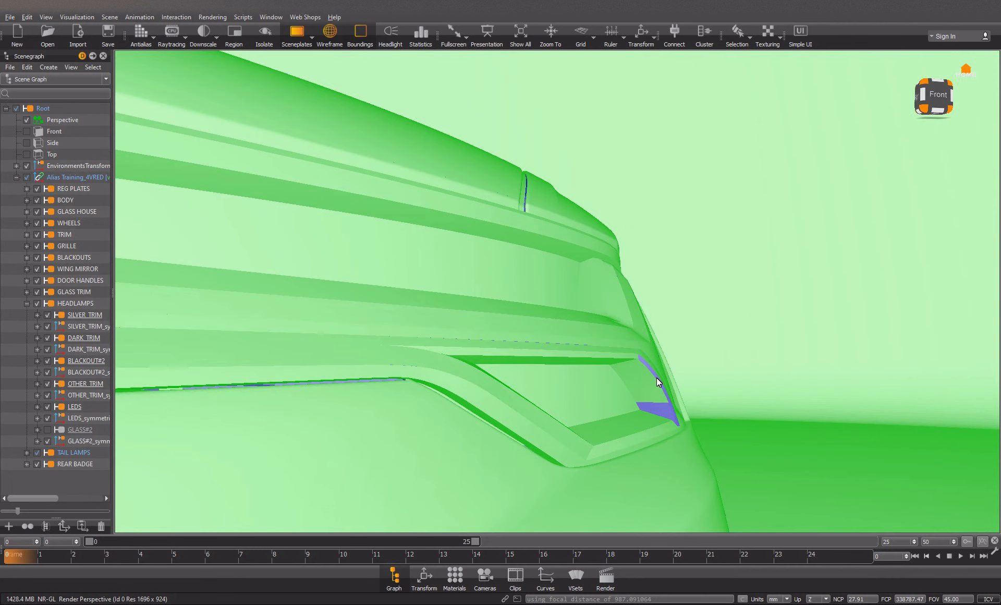
click(665, 408)
drag(684, 404, 527, 419)
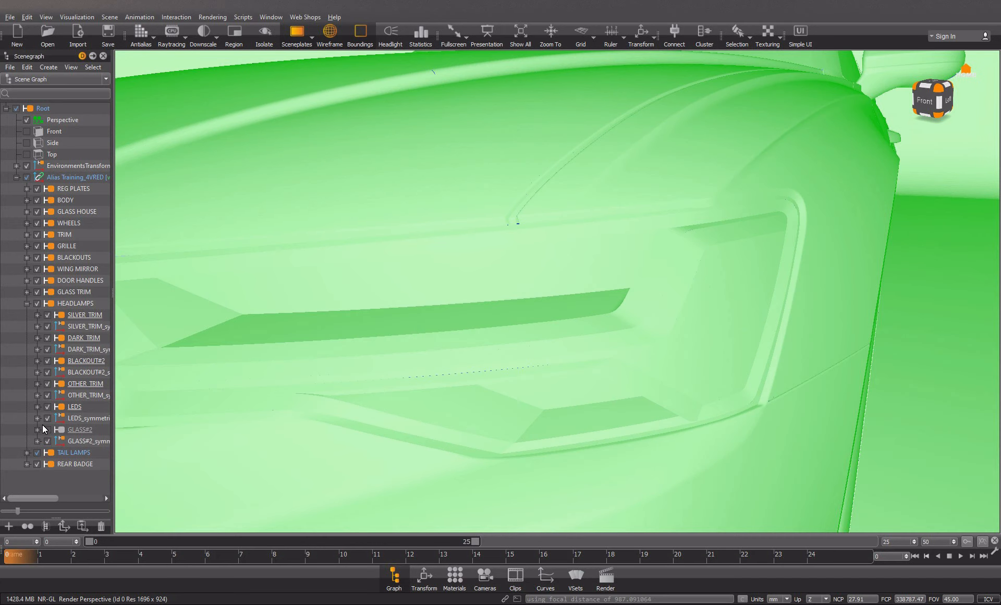
Step: Show the headlamp's GLASS#2 node again and clear the selection
click(78, 429)
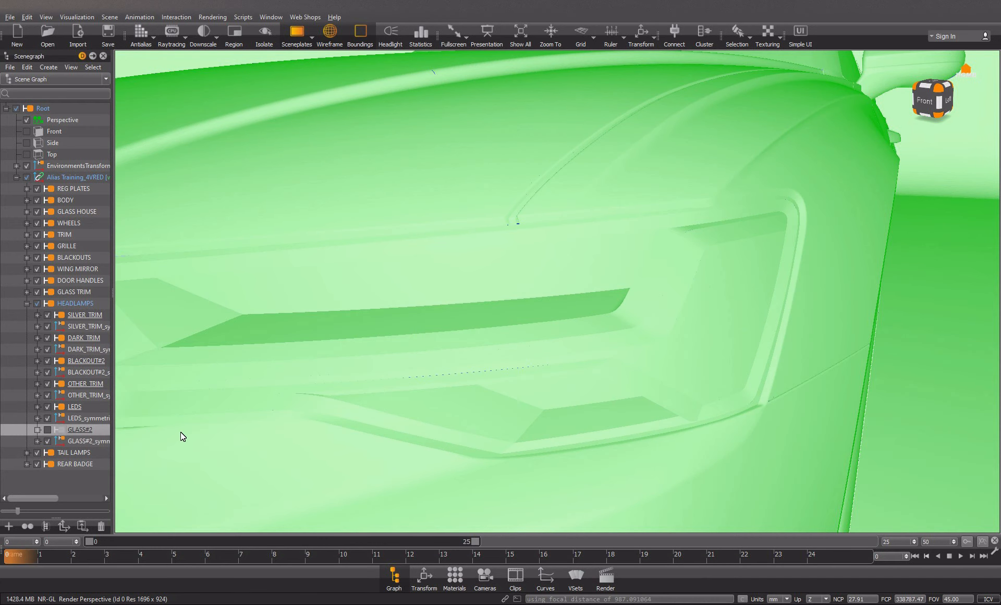
click(47, 430)
scroll(465, 333, down, 8)
drag(452, 332, 501, 310)
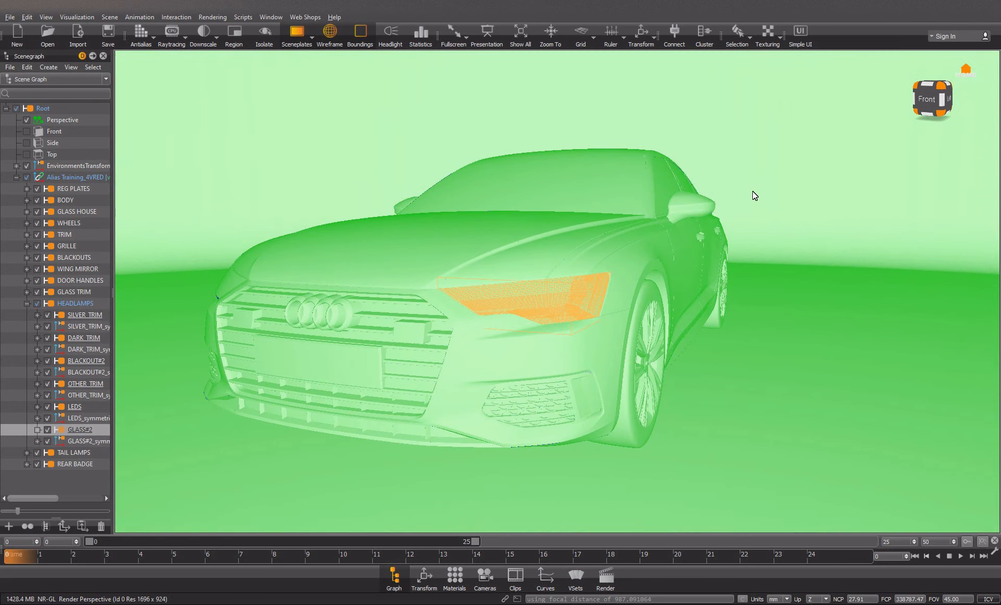
shift+click(828, 137)
drag(458, 227, 527, 271)
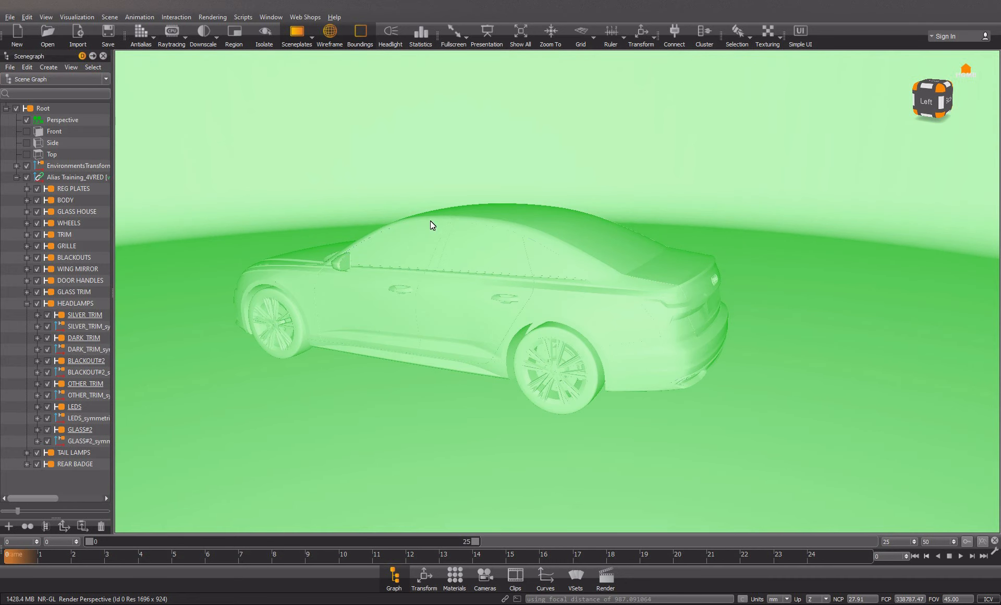
Step: Close the scene graph and open the Bake Light and Shadows module, enlarging it and placing it beside the car
click(104, 56)
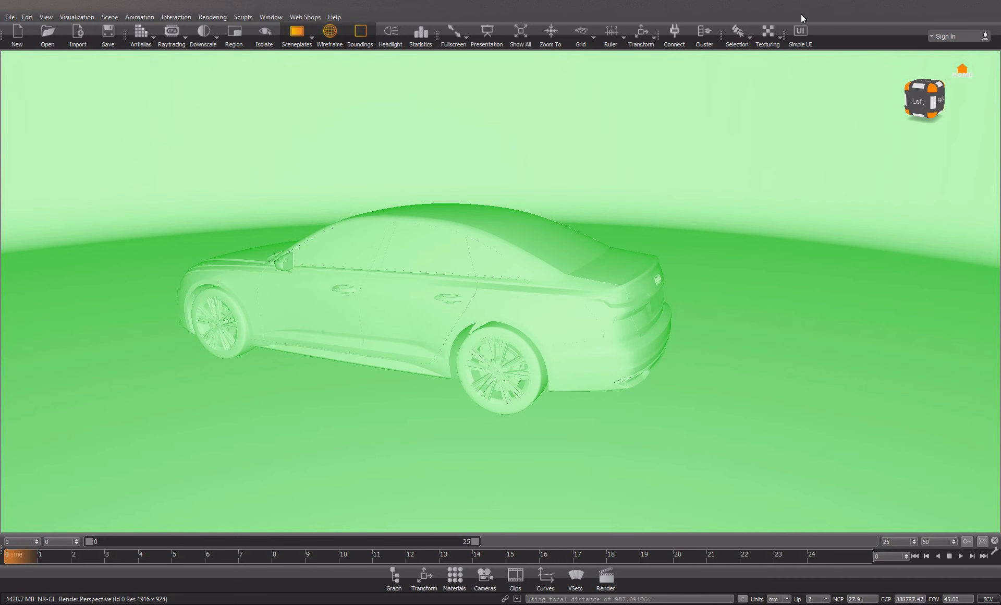
right_click(788, 8)
click(766, 13)
right_click(857, 30)
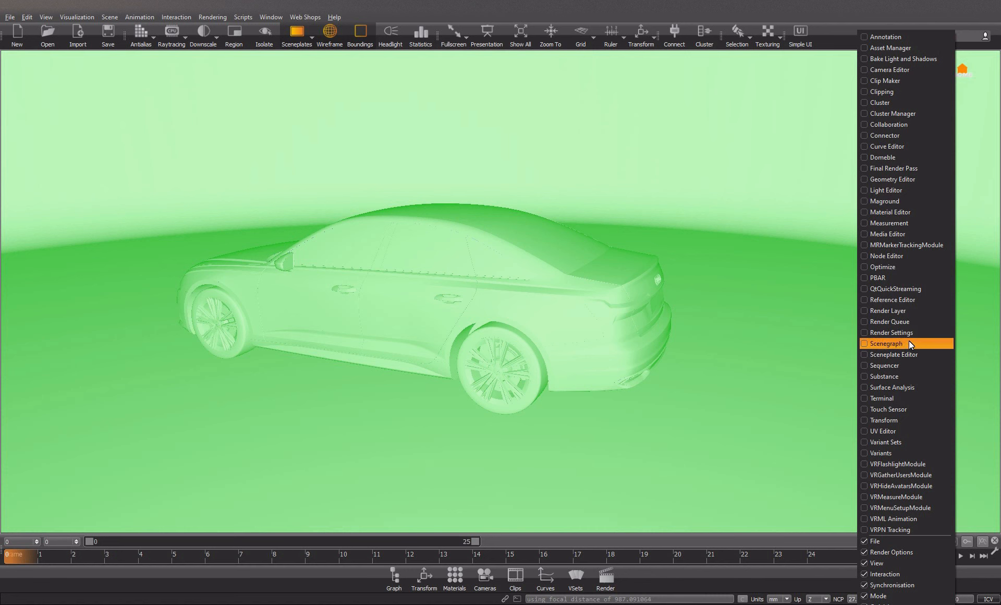
click(875, 60)
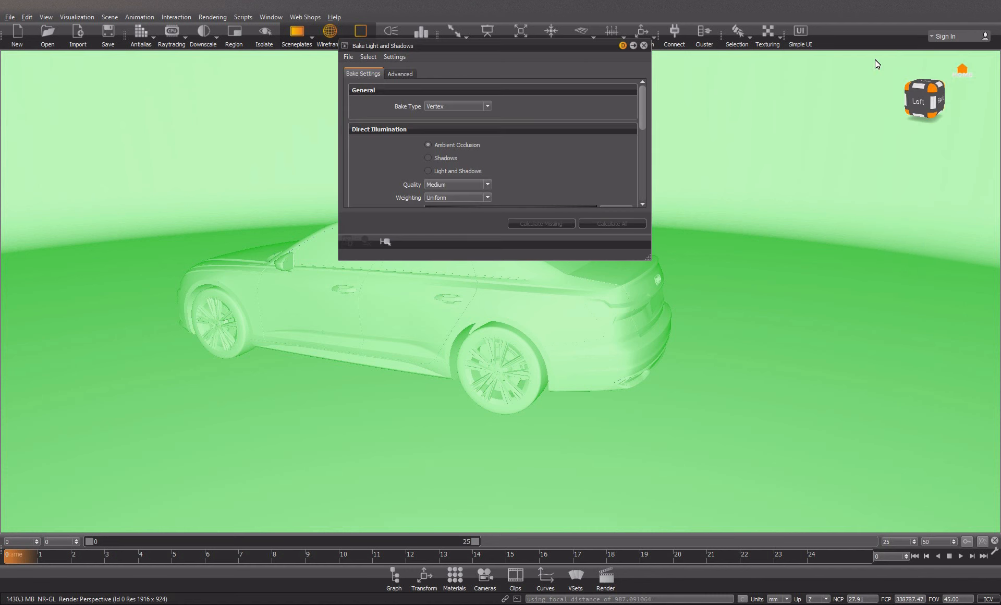
drag(653, 261, 787, 467)
drag(564, 46, 799, 59)
middle_drag(429, 319, 344, 308)
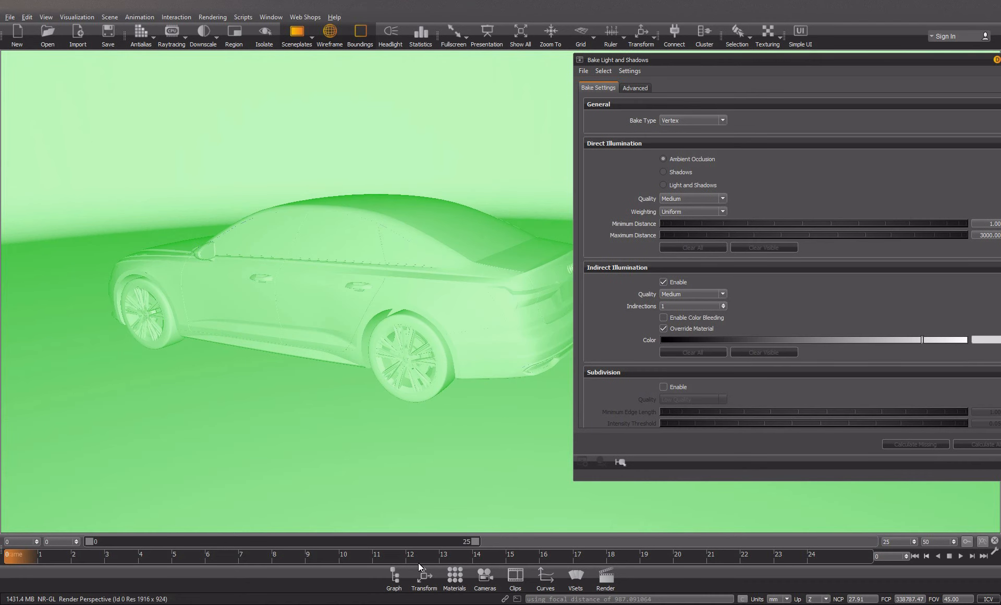
Step: Save the scene to the Desktop as a VRED Project Binary file named VREDPro-14
click(10, 17)
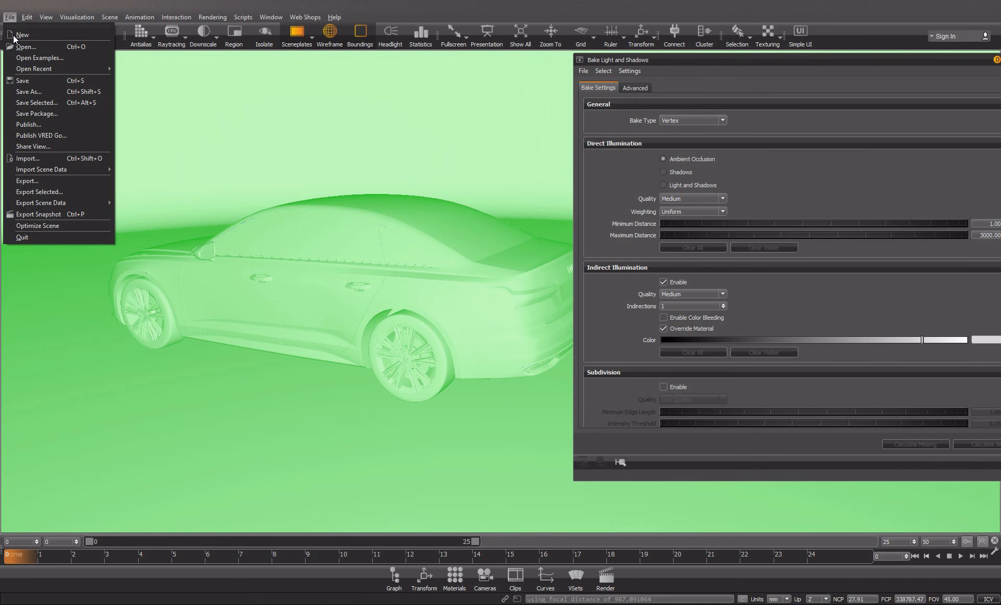
click(25, 93)
click(162, 275)
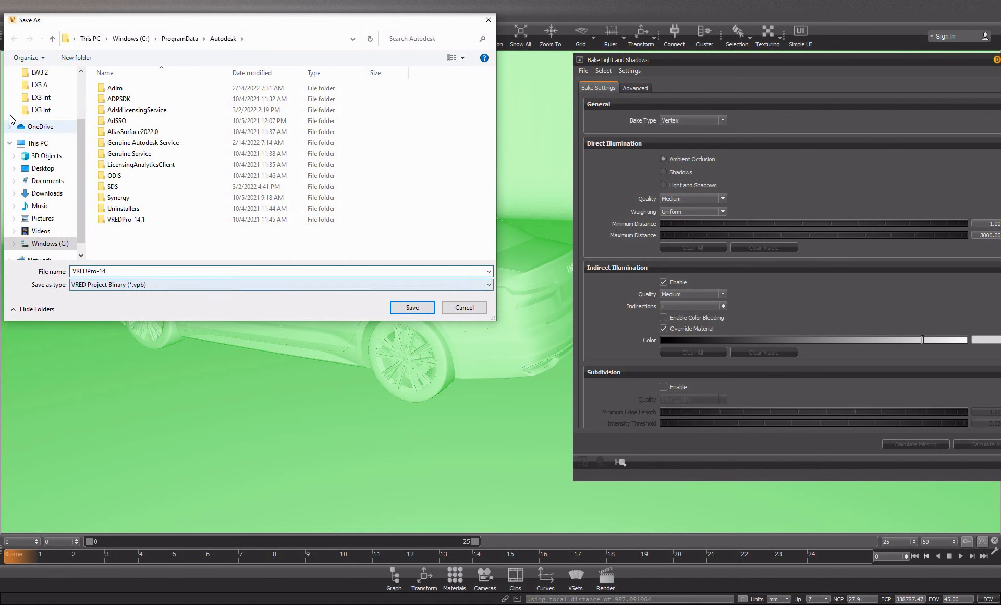
drag(81, 139, 78, 84)
click(49, 95)
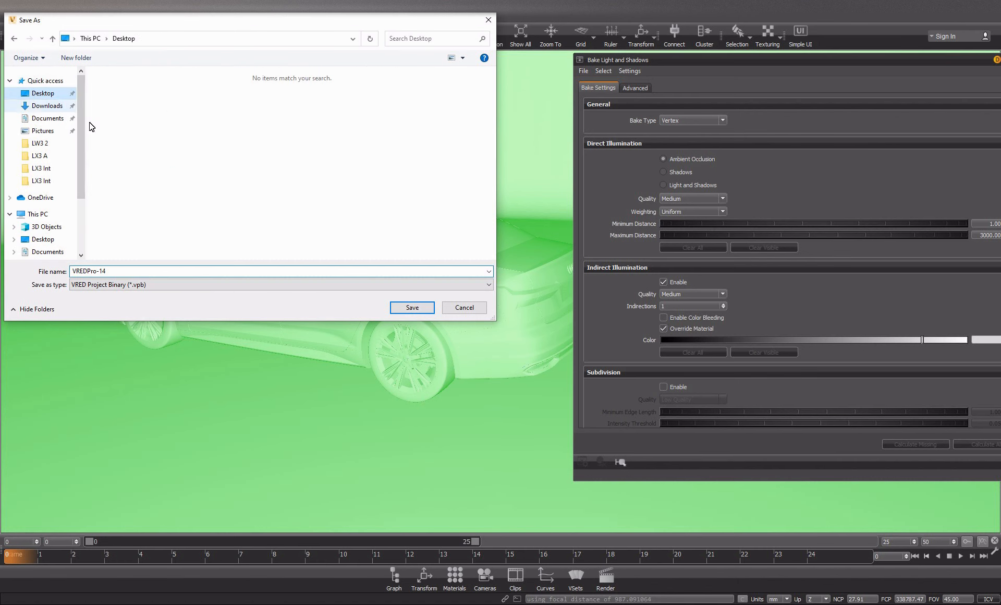
click(409, 307)
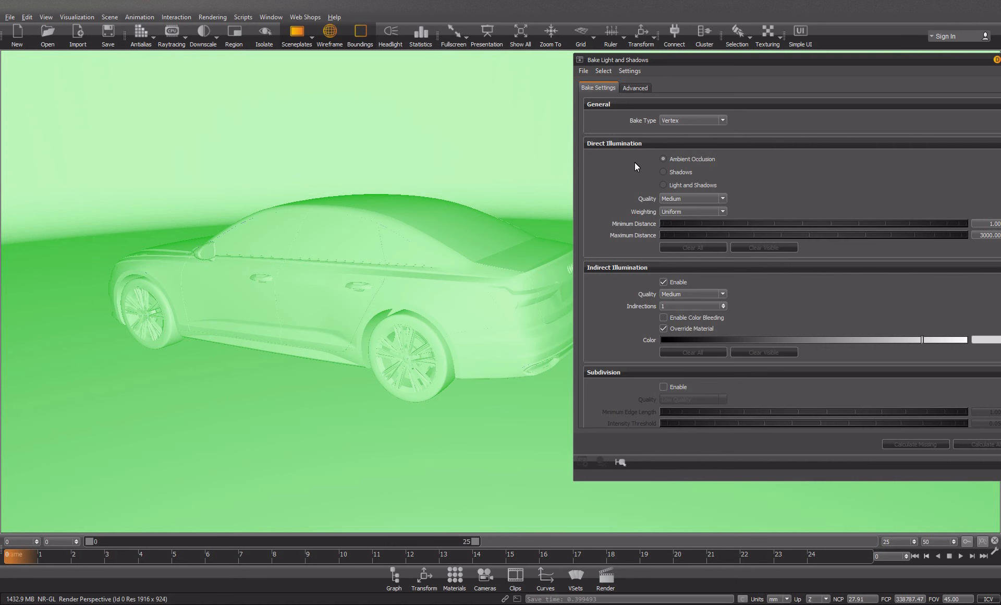
Step: Reopen the scene graph and select the Alias Training_4VRED node as the geometry for baking
click(394, 580)
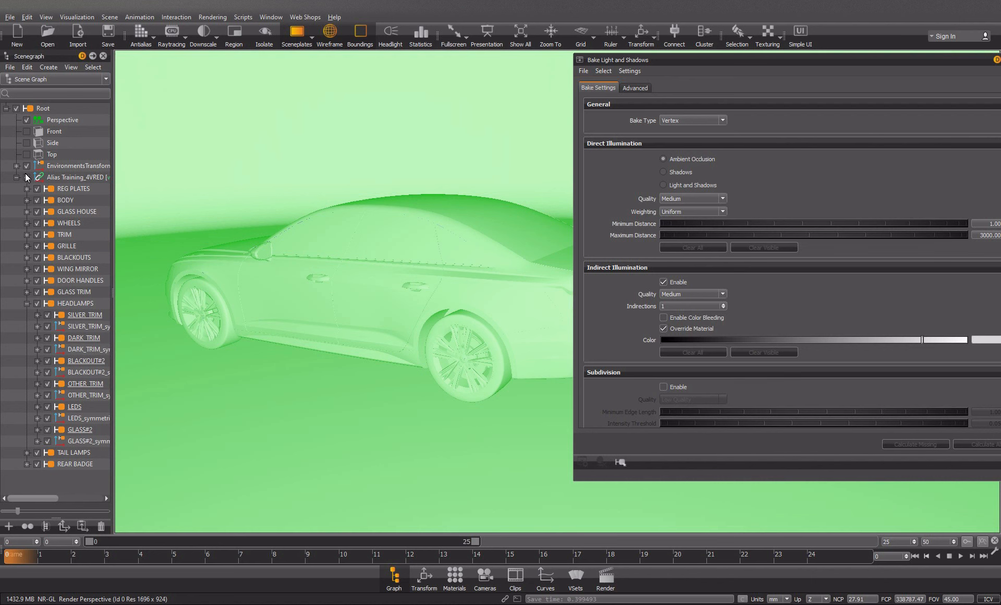
click(61, 178)
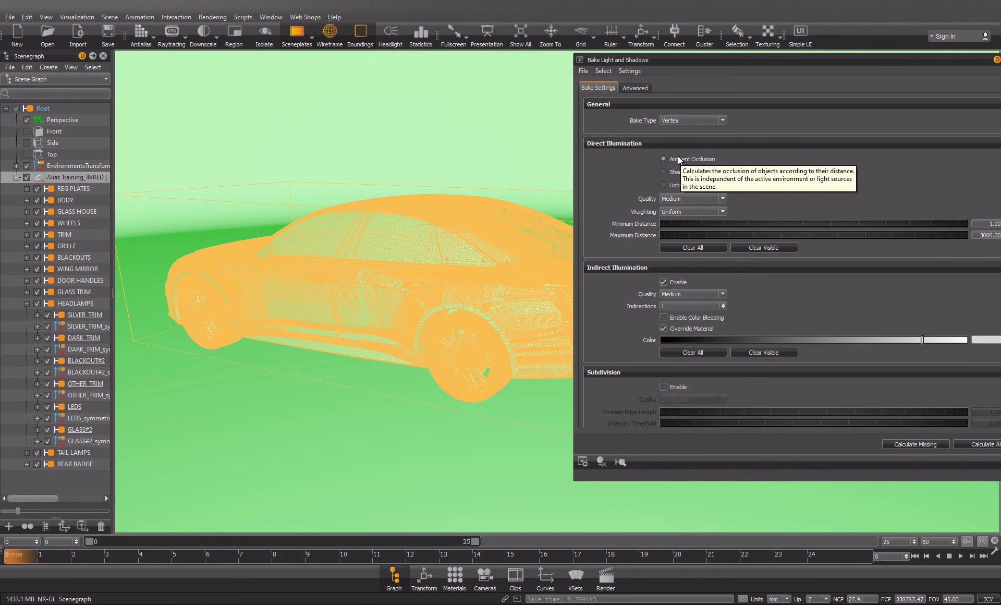
scroll(620, 240, down, 1)
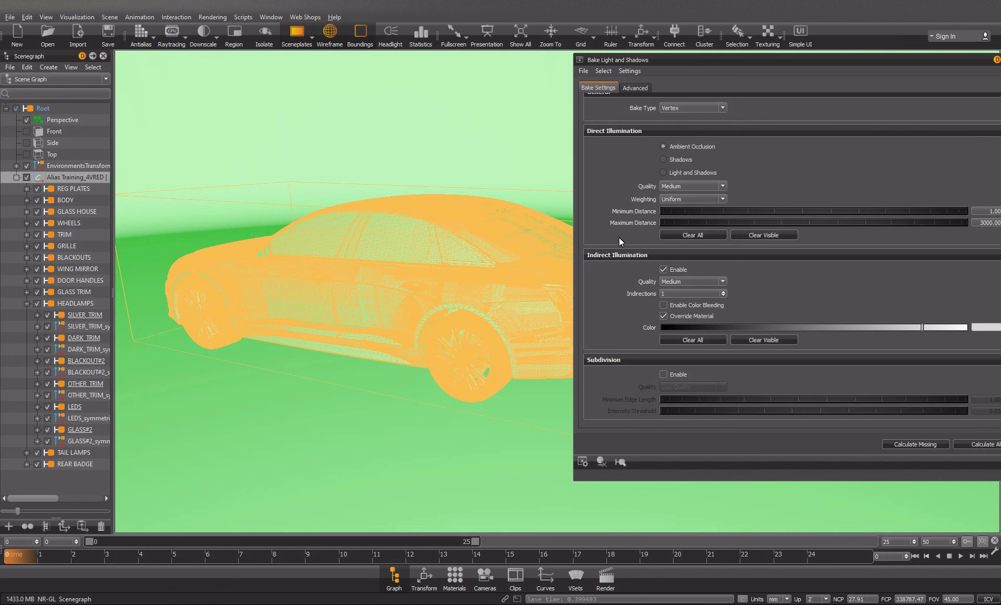
click(664, 374)
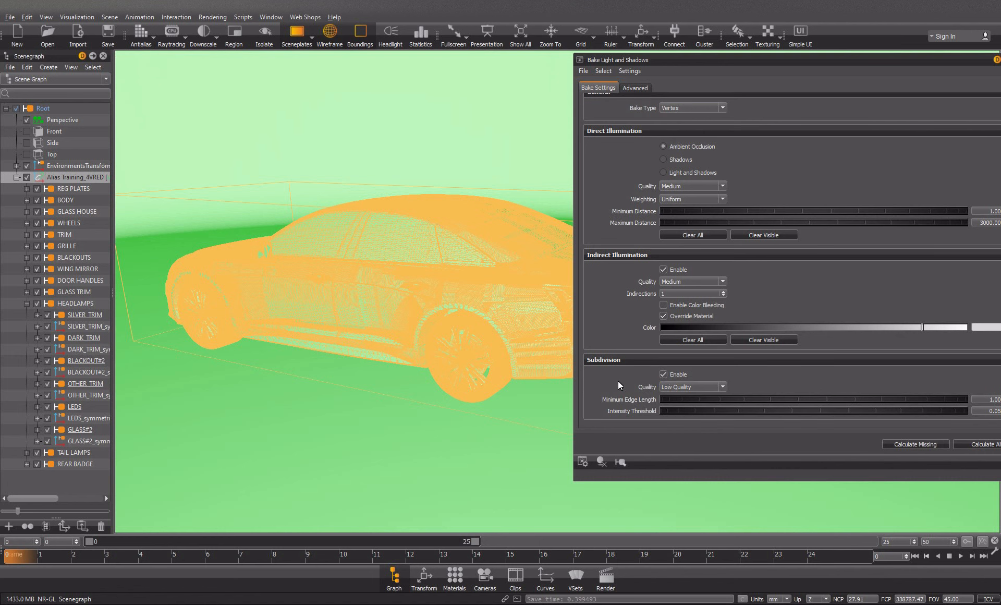
click(720, 387)
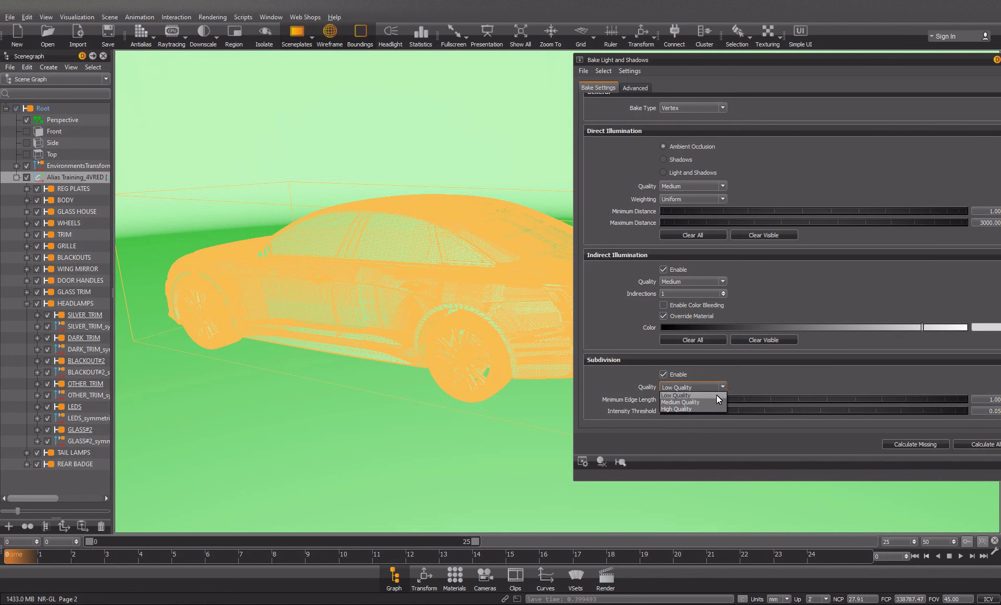
click(664, 375)
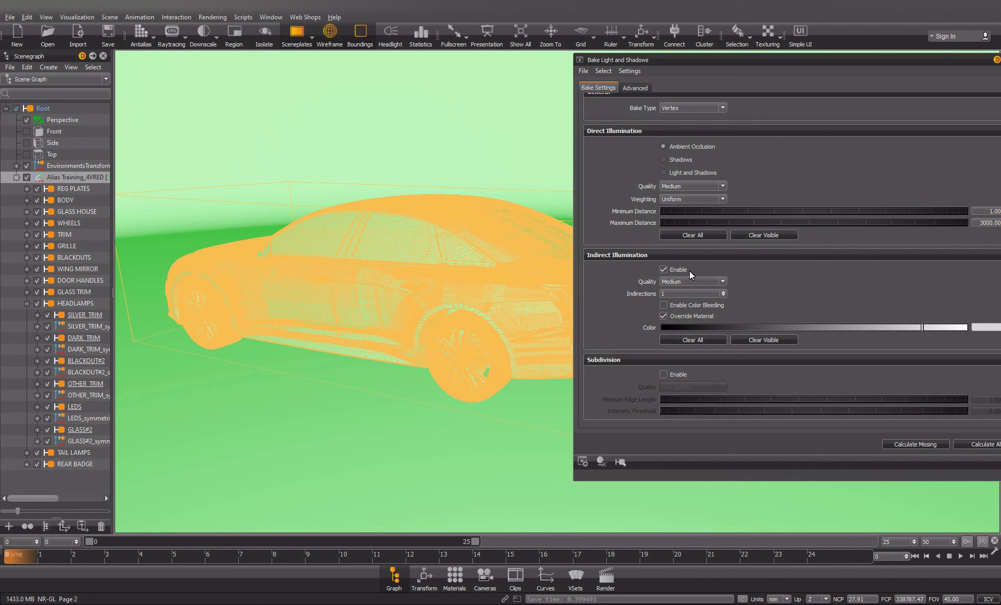
Step: Calculate all ambient occlusion and indirect illumination for the selected car at medium quality, and close the bake module
click(964, 446)
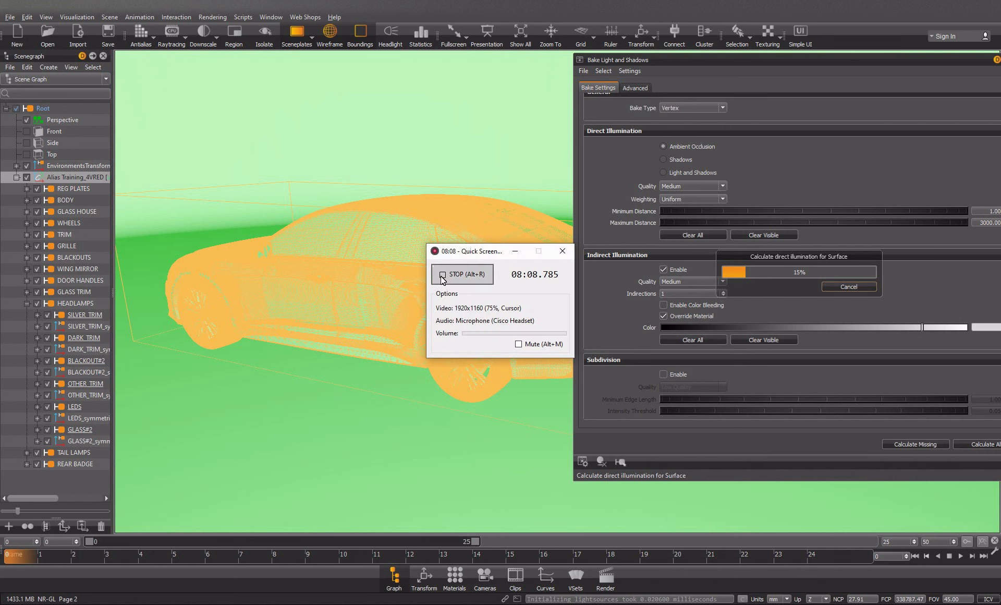
click(515, 251)
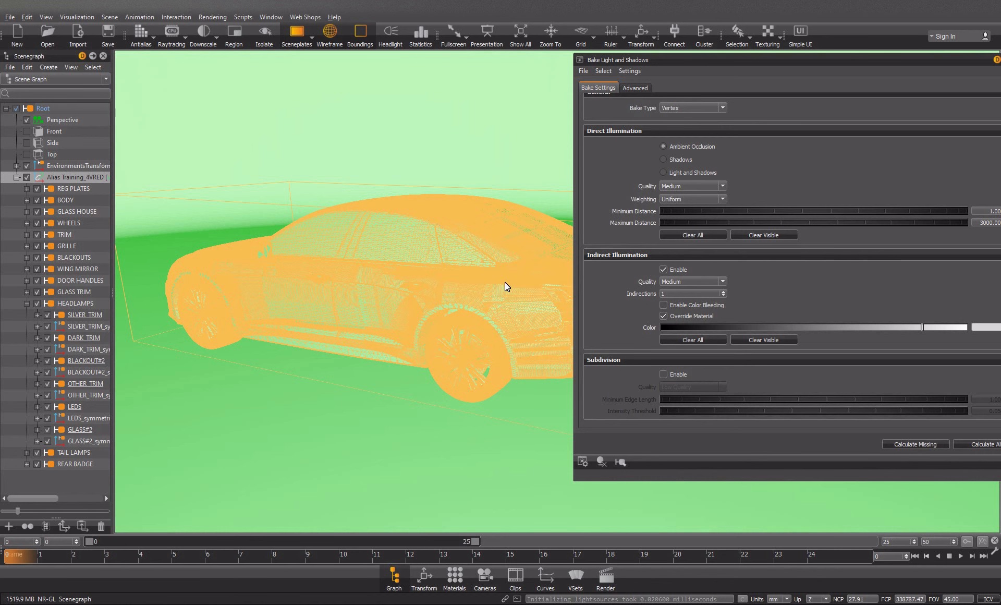
drag(501, 323, 539, 311)
drag(955, 55, 785, 76)
click(849, 79)
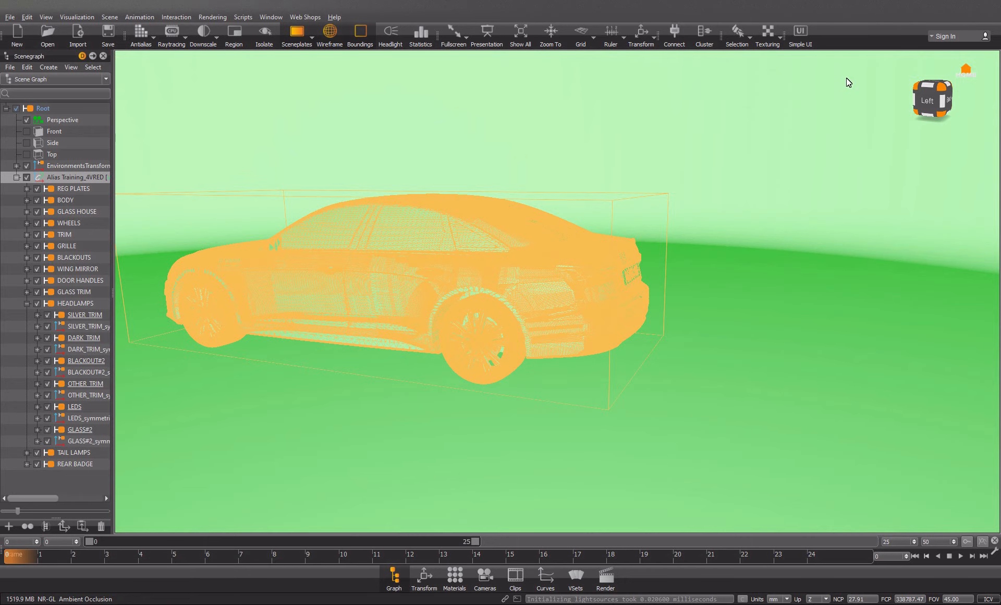
Step: Close the scene graph, turn off the wireframe display and switch the visualization to Ambient Occlusion Rendering
click(103, 56)
click(333, 30)
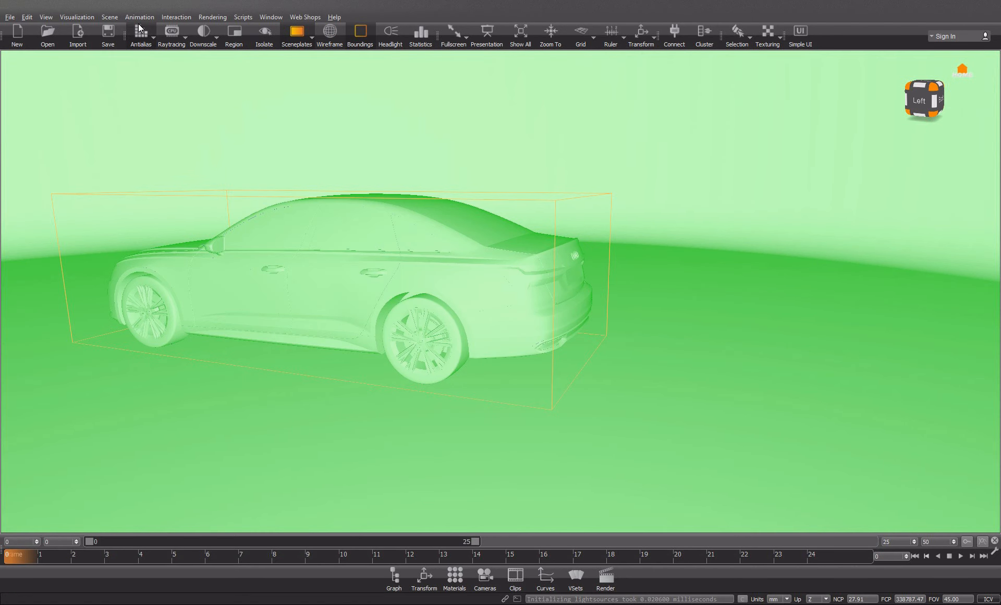
click(89, 17)
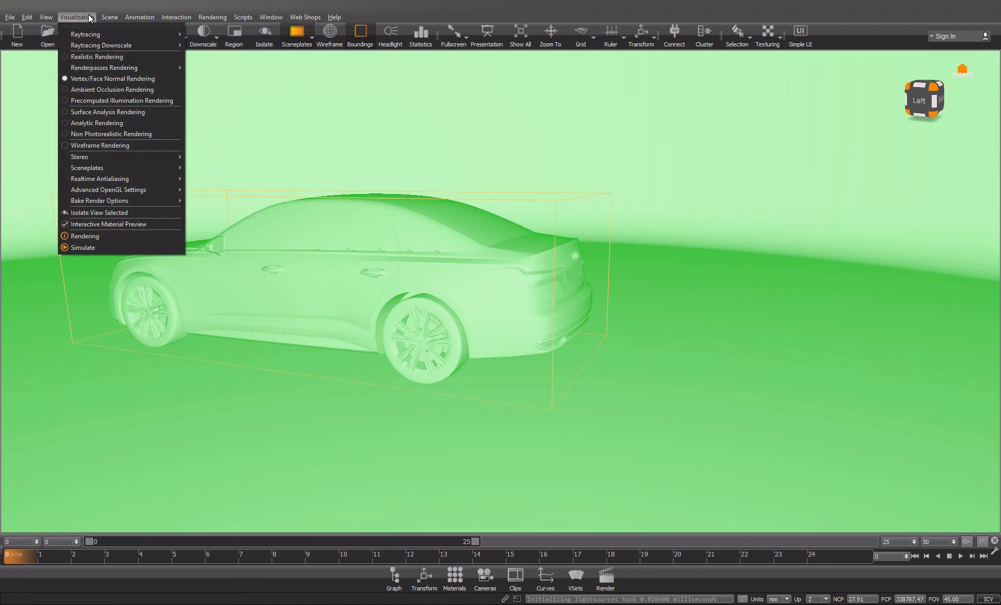
click(88, 88)
Step: Examine the baked ambient occlusion around the car's front, wheels, shut lines, door handles and side windows
drag(258, 308, 542, 333)
scroll(279, 325, down, 3)
scroll(245, 316, up, 6)
drag(245, 316, 474, 324)
middle_drag(297, 312, 417, 357)
middle_drag(313, 266, 418, 307)
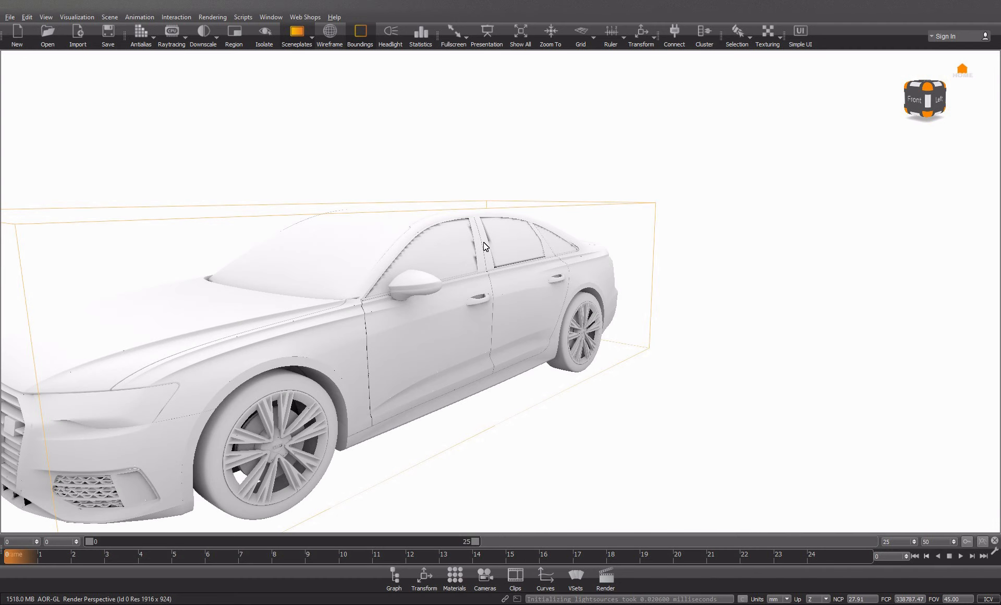
drag(295, 282, 322, 281)
middle_drag(322, 280, 406, 254)
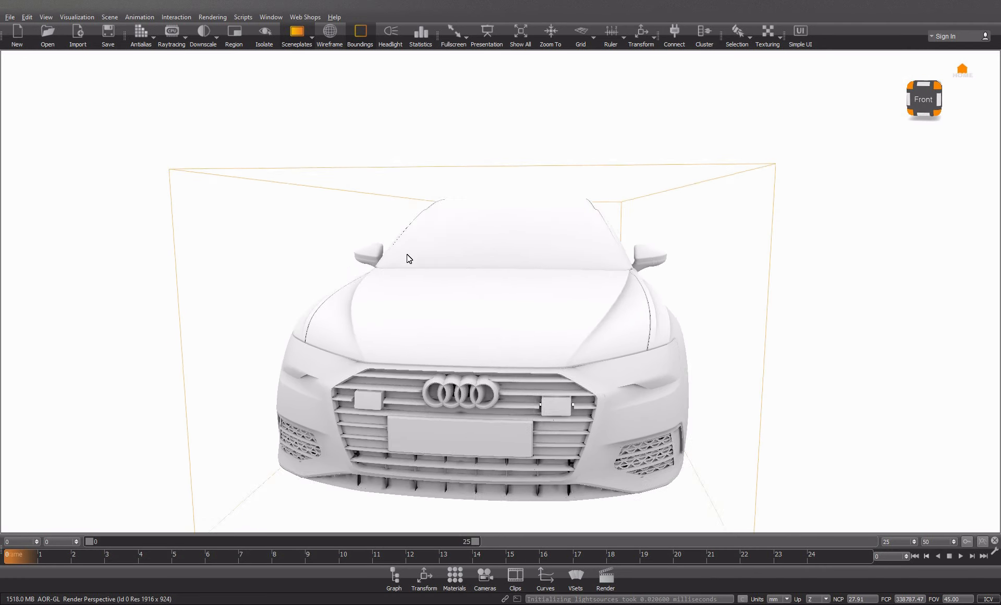
drag(353, 325, 499, 361)
drag(376, 359, 447, 359)
middle_drag(219, 358, 468, 370)
scroll(468, 371, down, 5)
drag(468, 370, 462, 295)
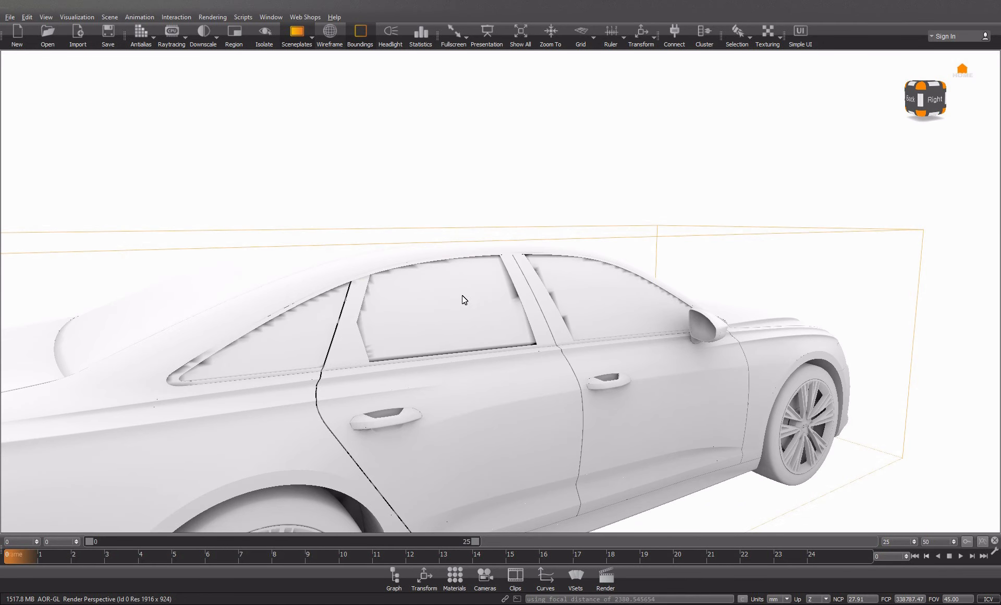
Step: Turn on the wireframe display and inspect the mesh of the side window glass and the upper door surfaces
click(329, 33)
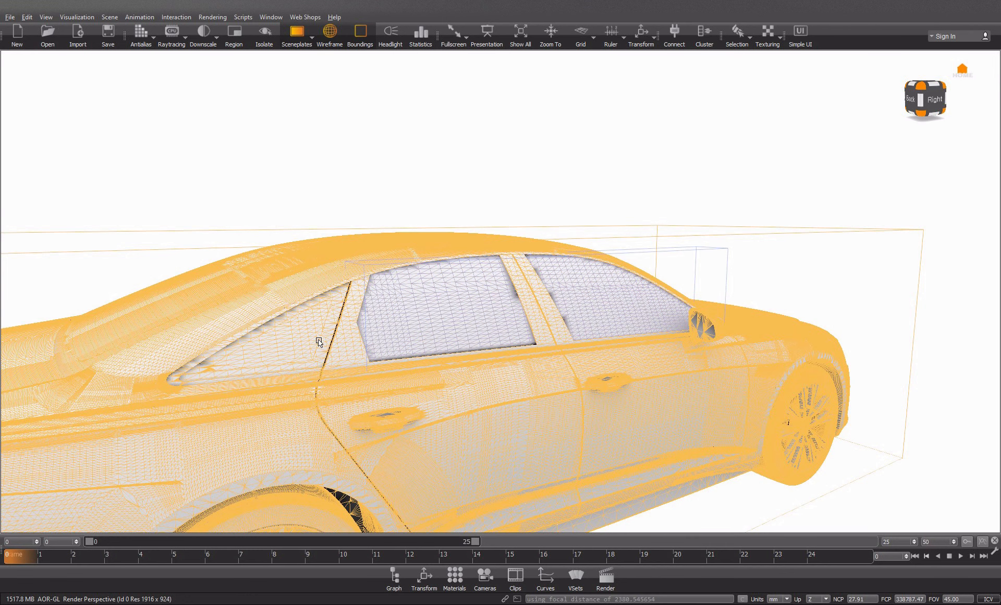
click(373, 327)
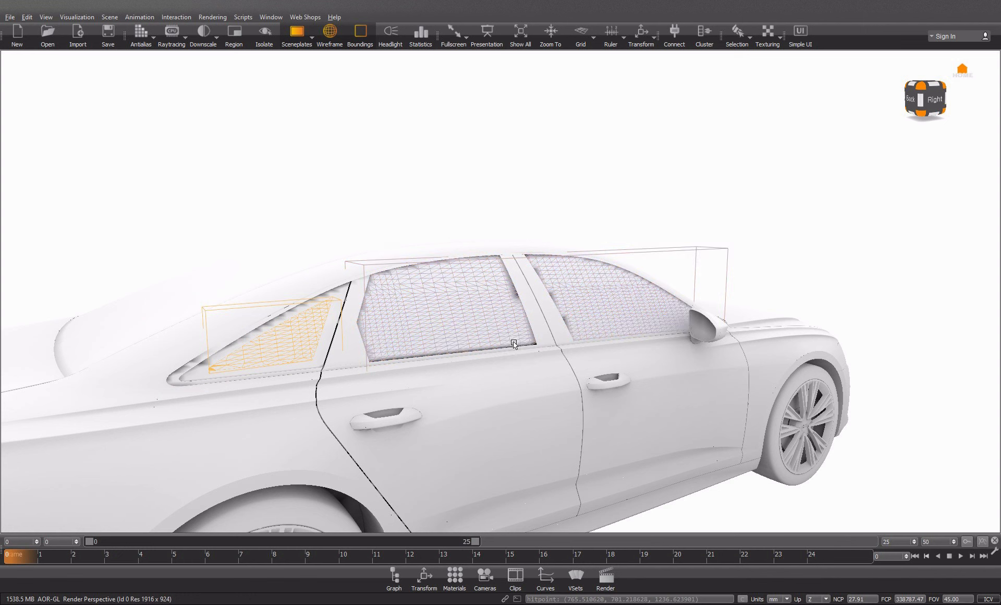
shift+click(607, 312)
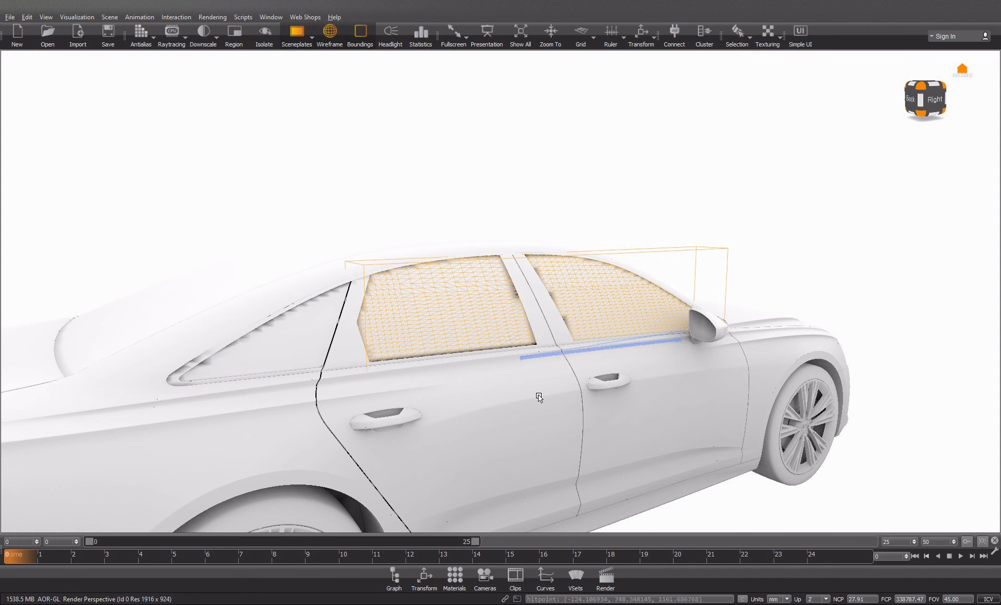
shift+click(525, 404)
shift+click(637, 408)
shift+click(634, 371)
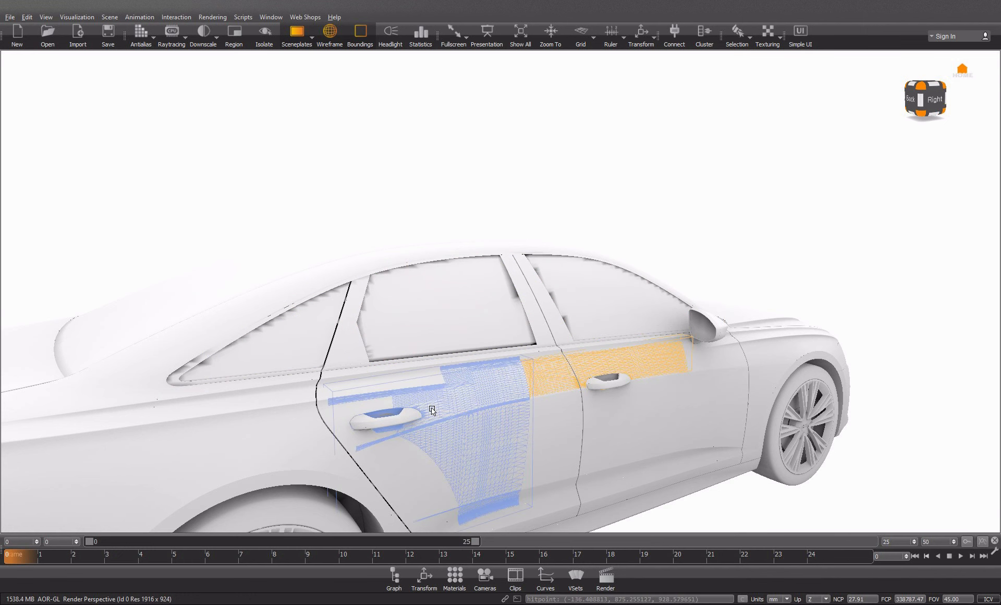
Step: Inspect the mesh of the rear door and rear quarter panel surfaces, and select the side door glass for comparison
shift+click(435, 411)
shift+click(367, 465)
shift+click(422, 469)
shift+click(349, 431)
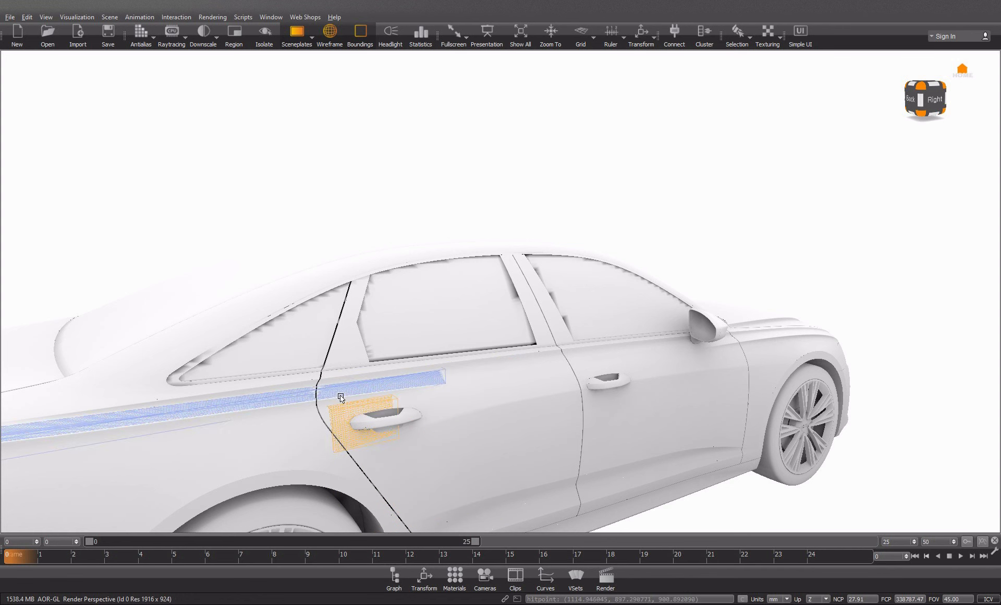
shift+click(334, 402)
shift+click(261, 439)
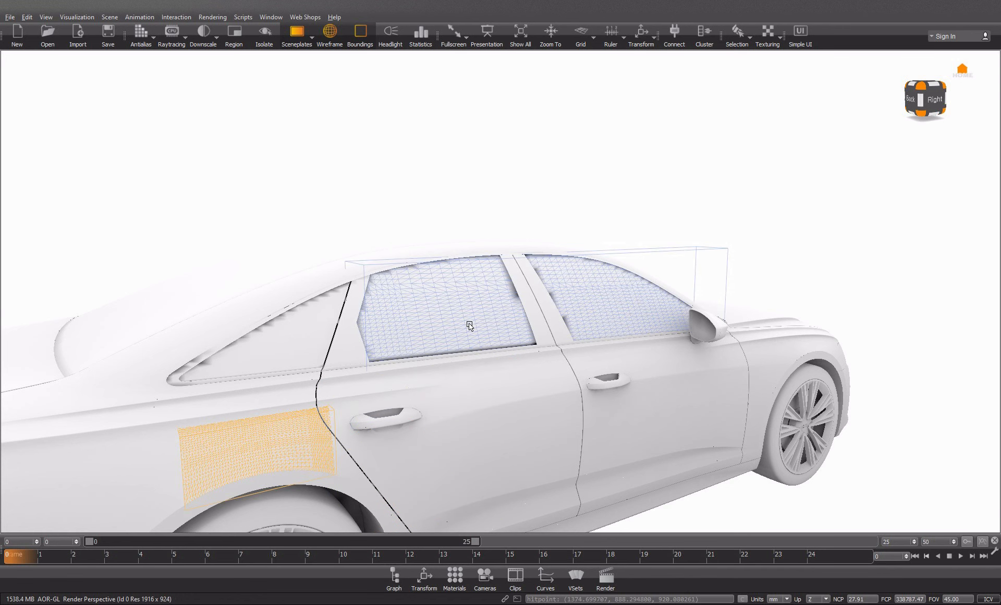
shift+click(470, 321)
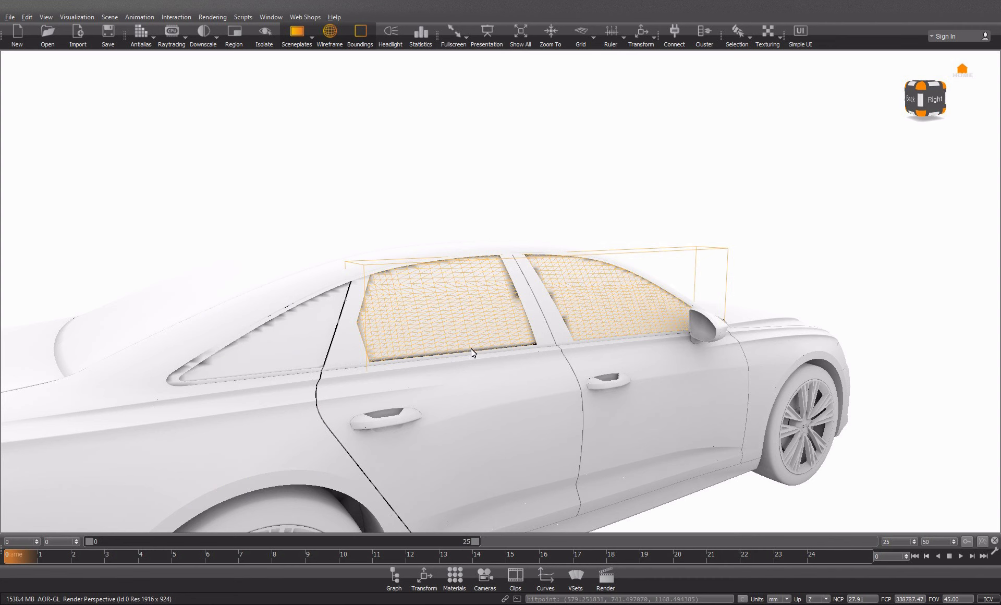
Step: Add the rear quarter glass and the door and quarter windows on the car's other side to the selection
shift+click(271, 341)
drag(558, 409, 974, 413)
middle_drag(974, 413, 904, 316)
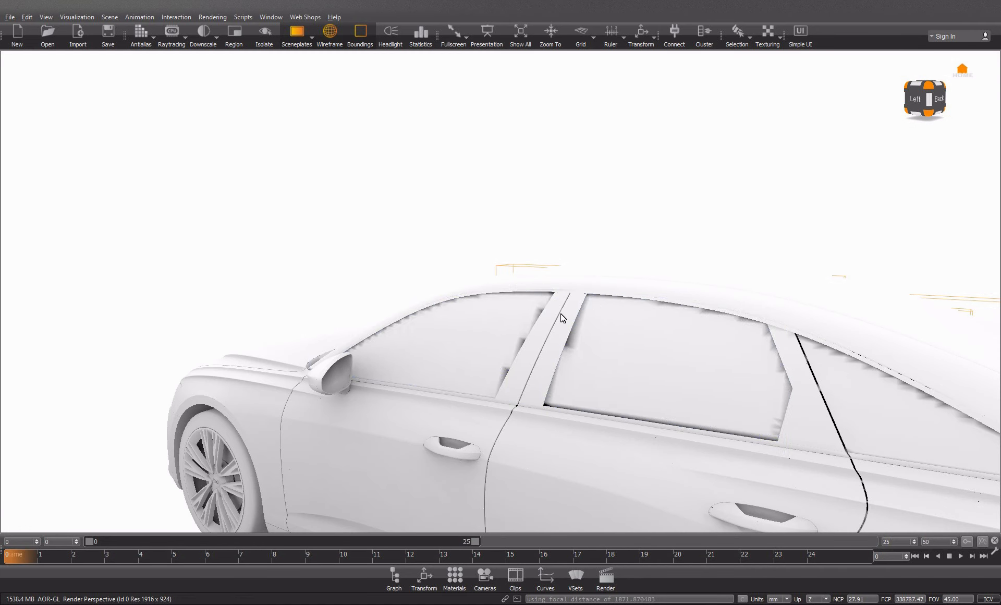
shift+click(515, 354)
shift+click(854, 424)
drag(854, 423, 721, 446)
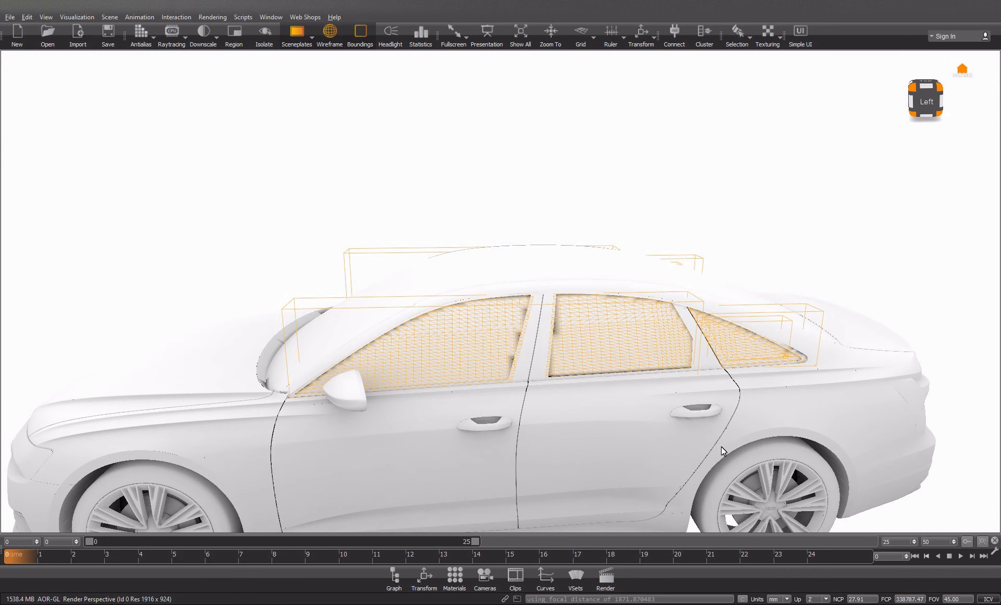
shift+click(287, 346)
mouse_move(293, 342)
mouse_down()
mouse_move(565, 458)
mouse_move(473, 386)
mouse_move(710, 393)
mouse_move(529, 416)
mouse_move(494, 410)
mouse_move(618, 404)
mouse_move(551, 418)
mouse_move(382, 355)
mouse_move(291, 344)
mouse_up()
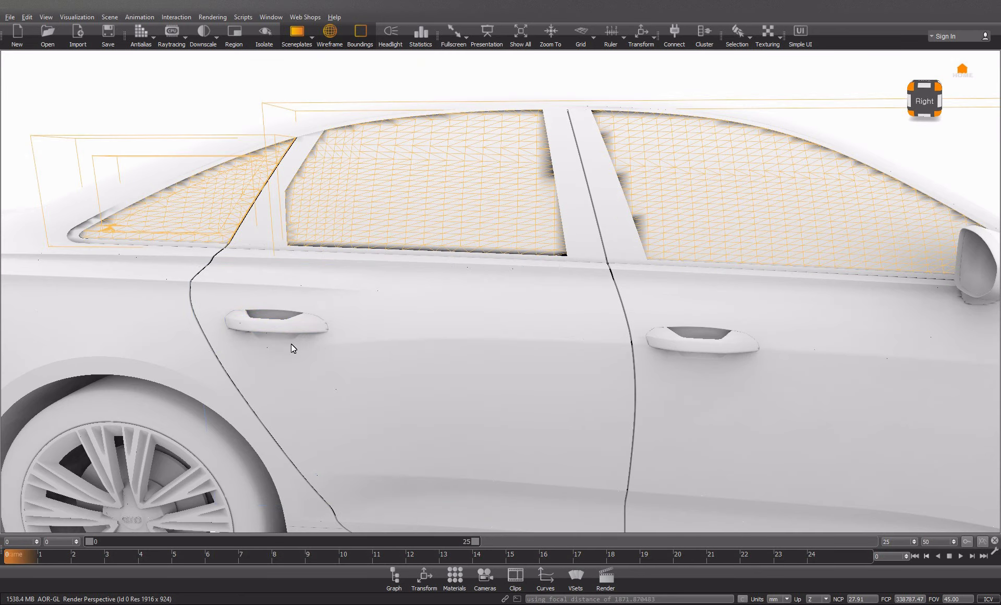
Step: Add the ground plane beneath the car to the selected side windows
click(270, 349)
click(699, 357)
click(713, 368)
click(273, 326)
scroll(439, 472, down, 5)
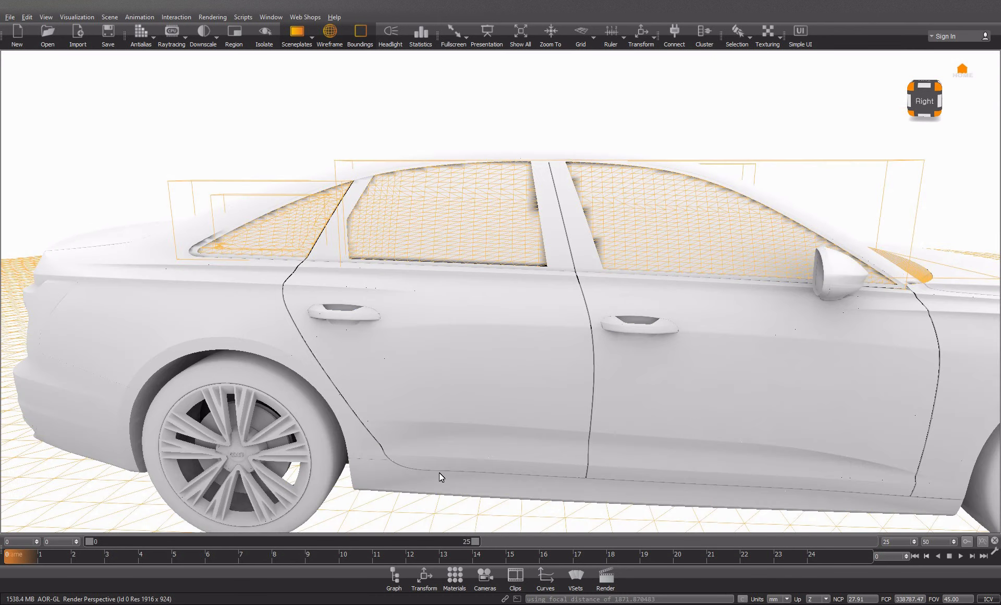
drag(238, 352, 483, 358)
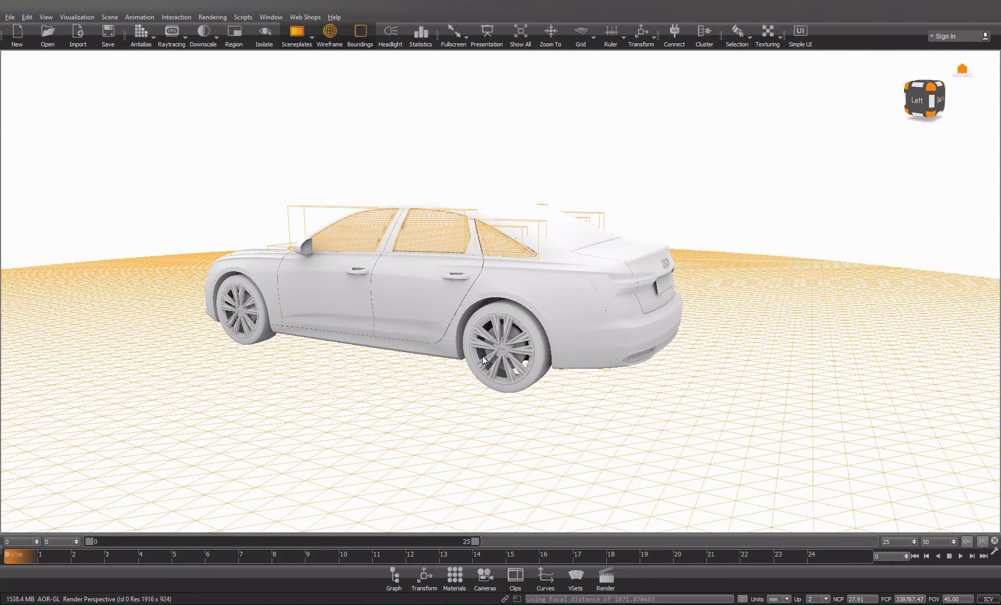
Step: Open the Bake Light and Shadows settings and enable subdivision with its quality at High Quality
right_click(828, 33)
click(855, 30)
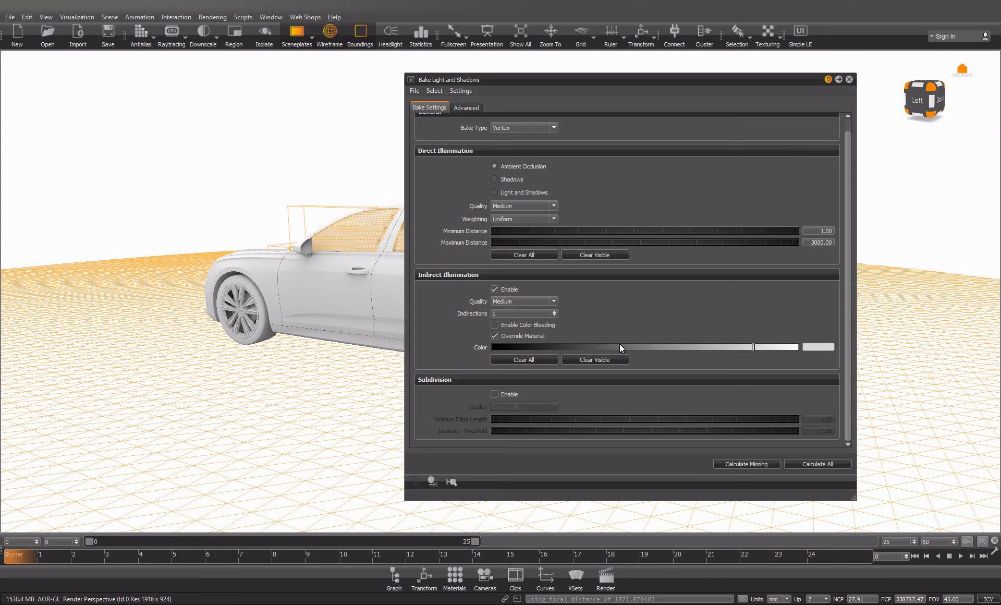
click(497, 395)
click(549, 409)
click(521, 429)
Step: Set the indirect and direct illumination quality to High and recalculate the bake for all the selected windows and the ground plane
click(535, 303)
click(535, 333)
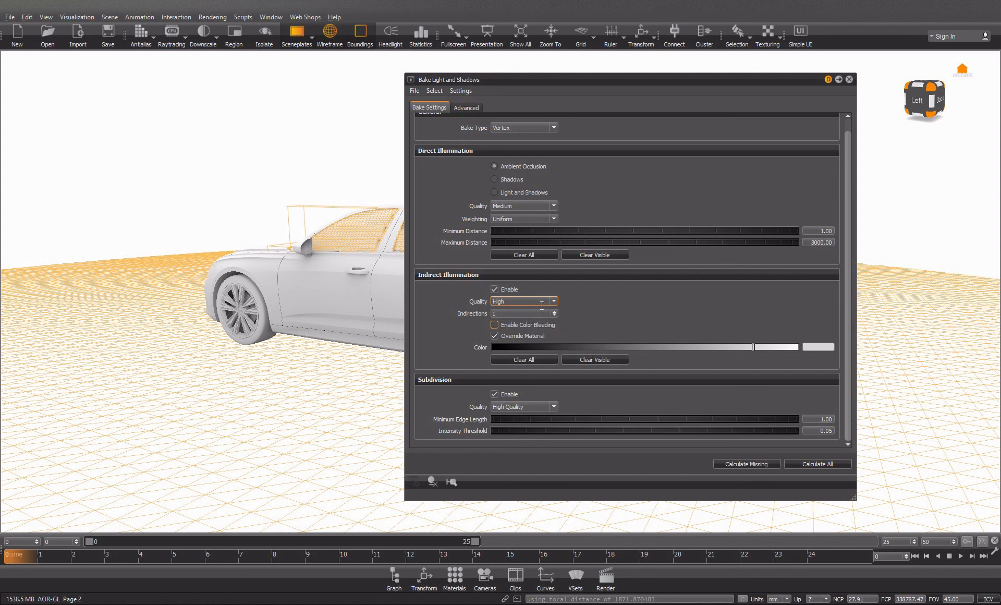
click(528, 208)
click(528, 236)
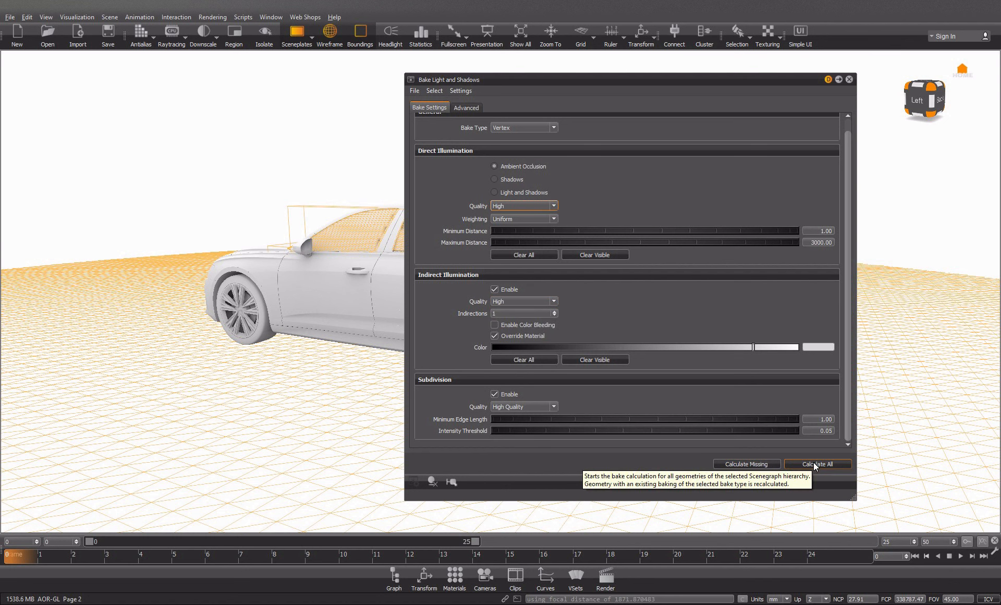
scroll(450, 196, up, 1)
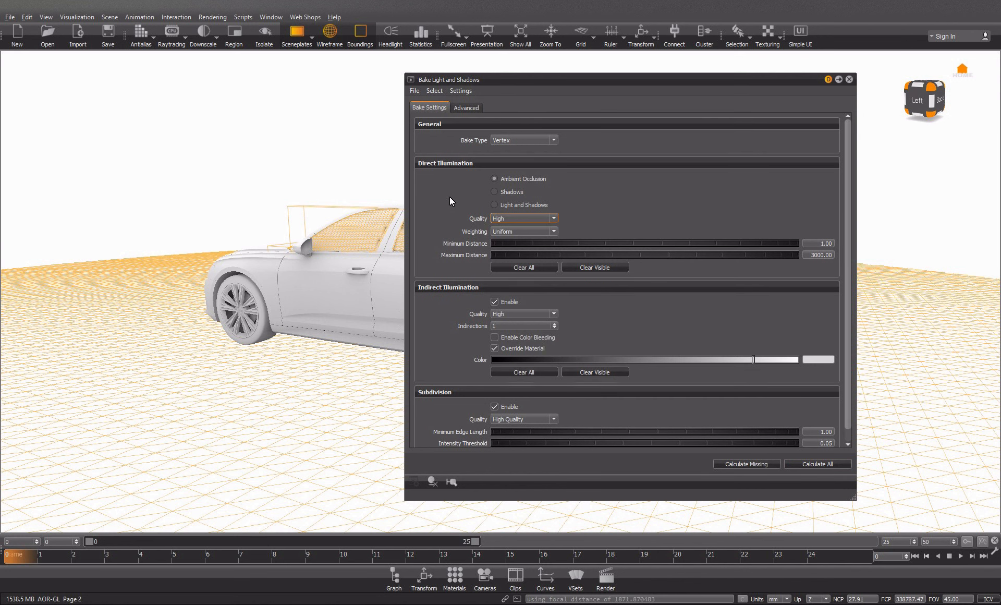
scroll(445, 186, down, 1)
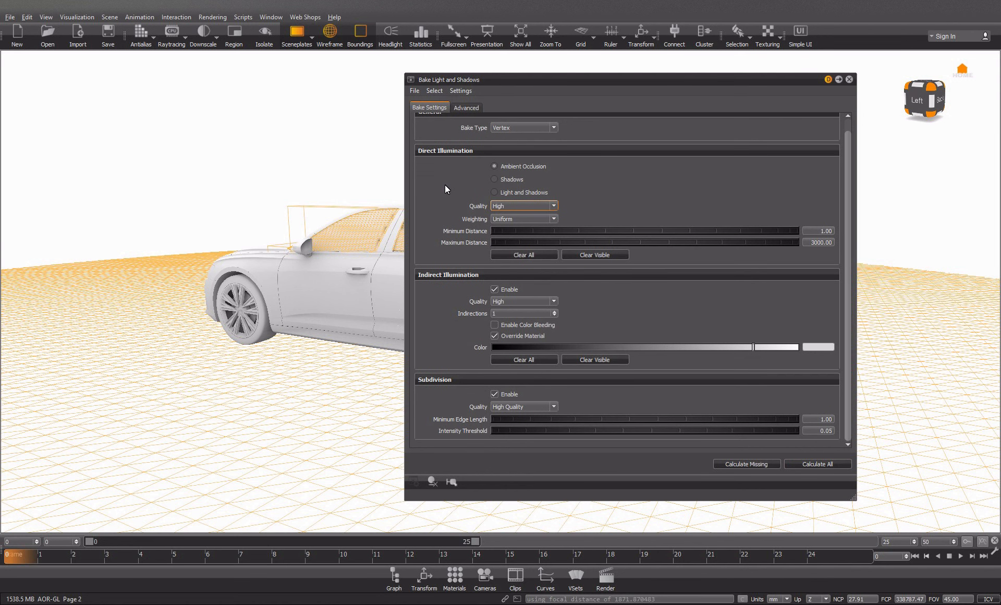
click(816, 469)
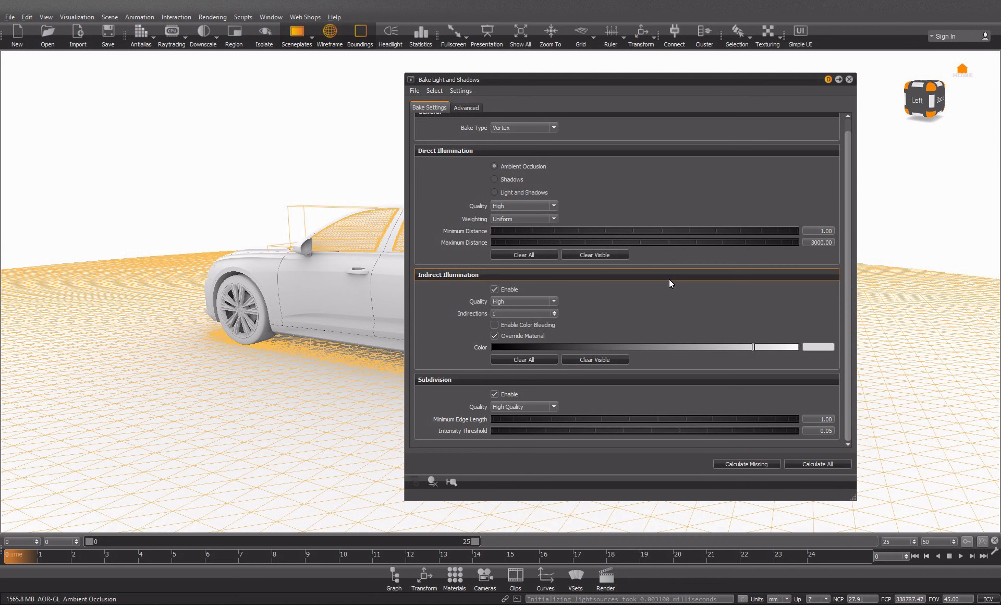
Step: Clear the selection and close the Bake Light and Shadows settings
shift+click(222, 201)
drag(173, 275, 448, 246)
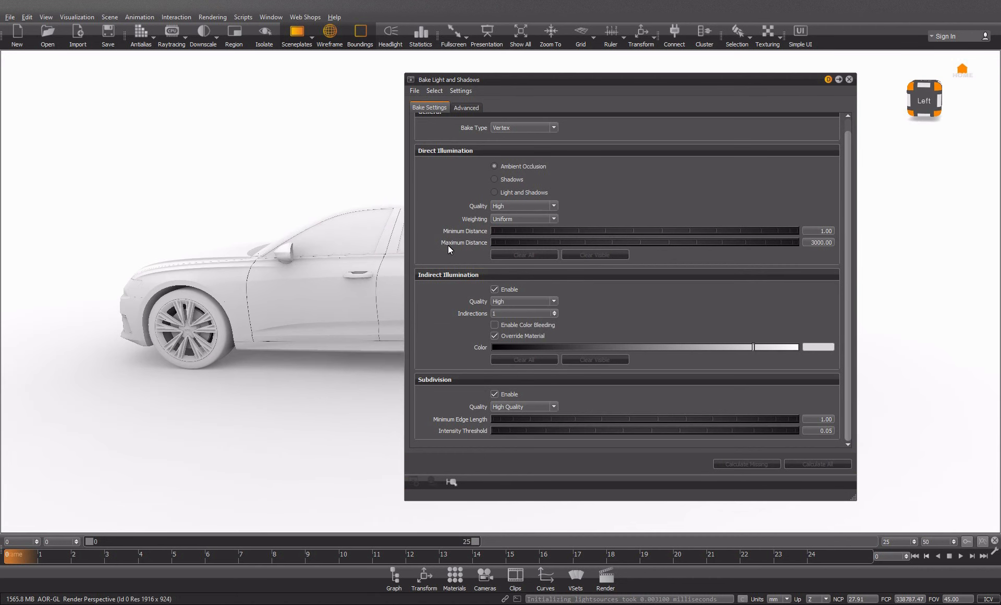
click(849, 80)
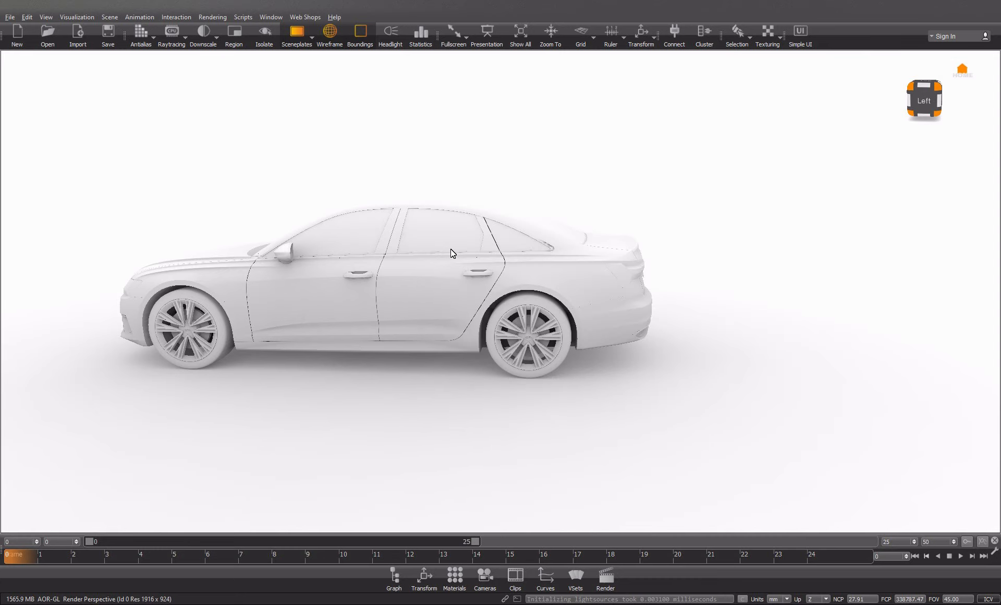
Step: Select the window trim on both sides of the car together with the rear number plate
scroll(450, 249, up, 5)
shift+click(628, 181)
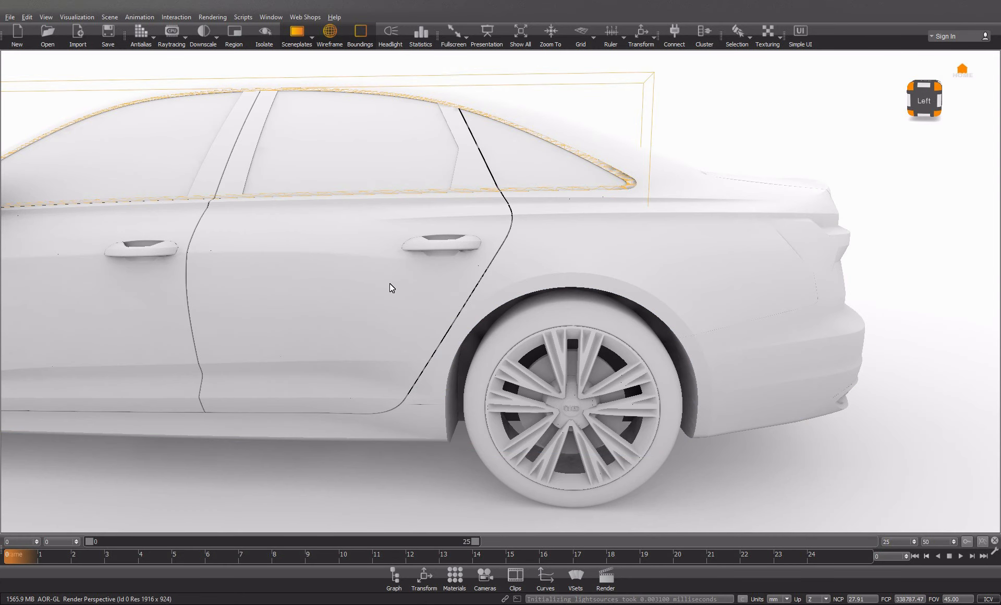
scroll(391, 287, down, 5)
drag(375, 293, 485, 334)
ctrl+shift+click(152, 294)
drag(374, 367, 692, 277)
drag(313, 364, 749, 345)
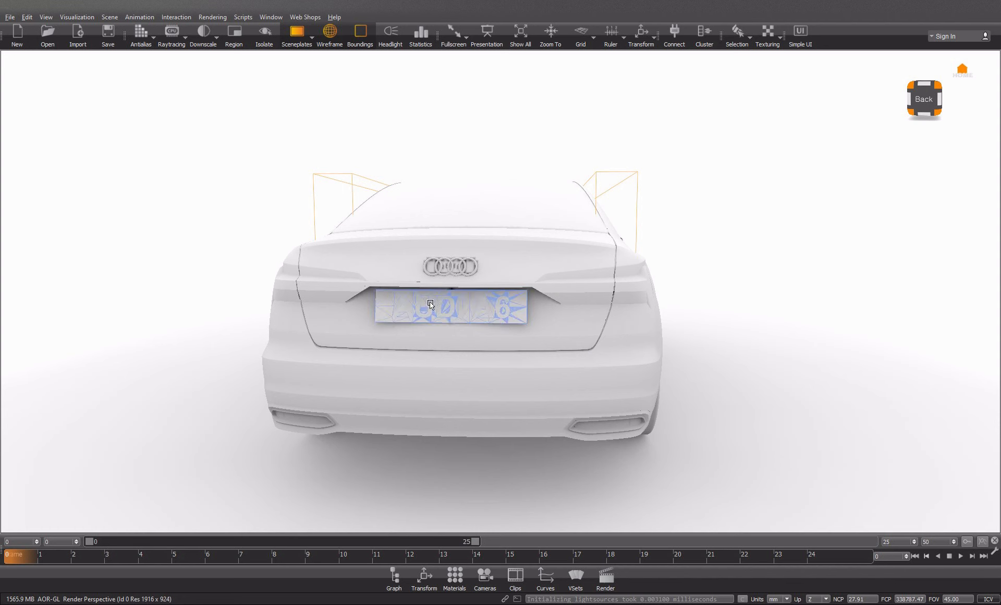
click(410, 322)
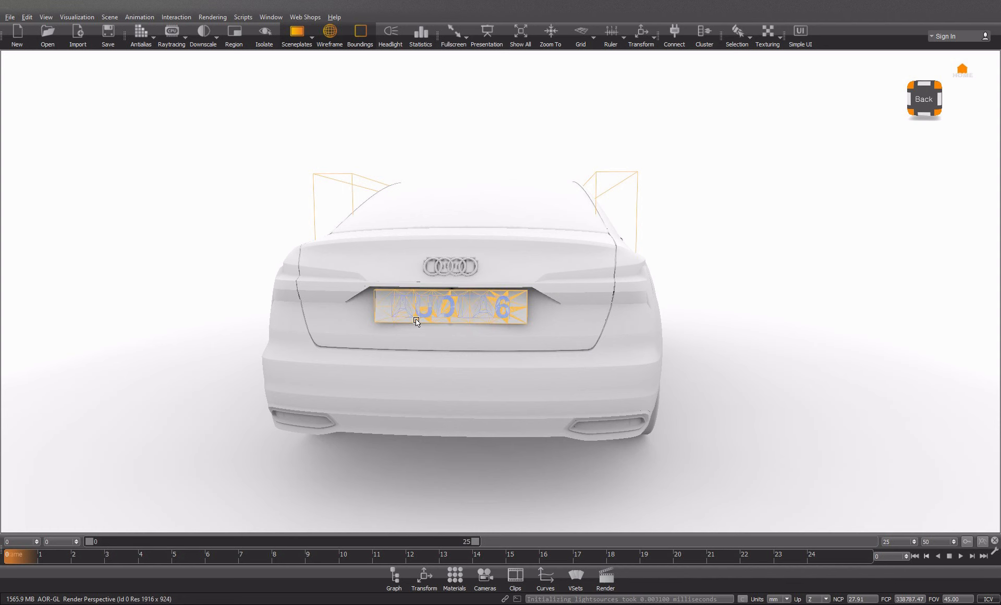
Step: Recalculate the ambient occlusion bake for the selected window trim and number plate with the same high-quality settings, and close the bake settings
drag(710, 346, 194, 324)
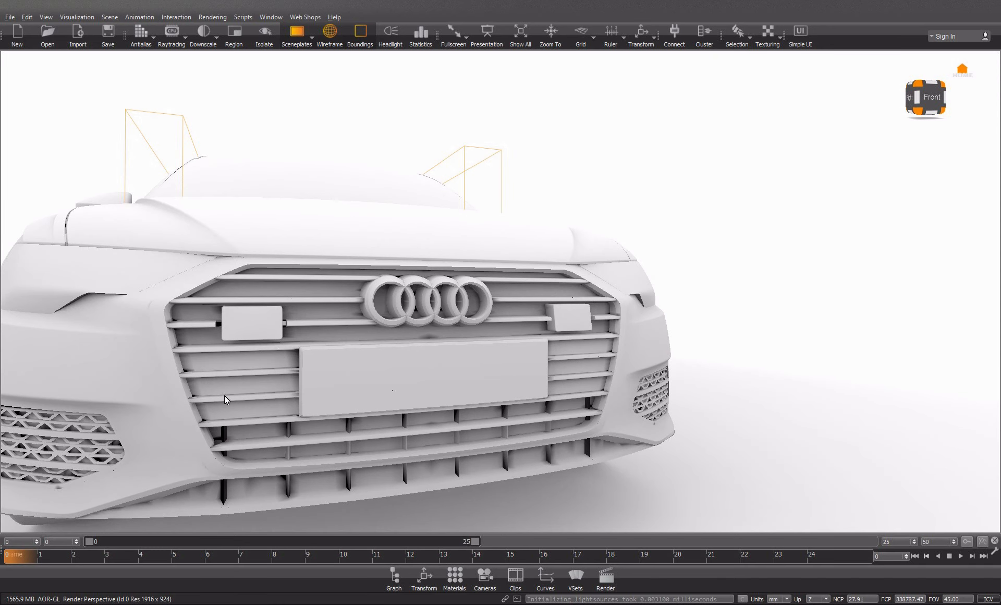
drag(226, 403, 226, 418)
drag(306, 424, 319, 423)
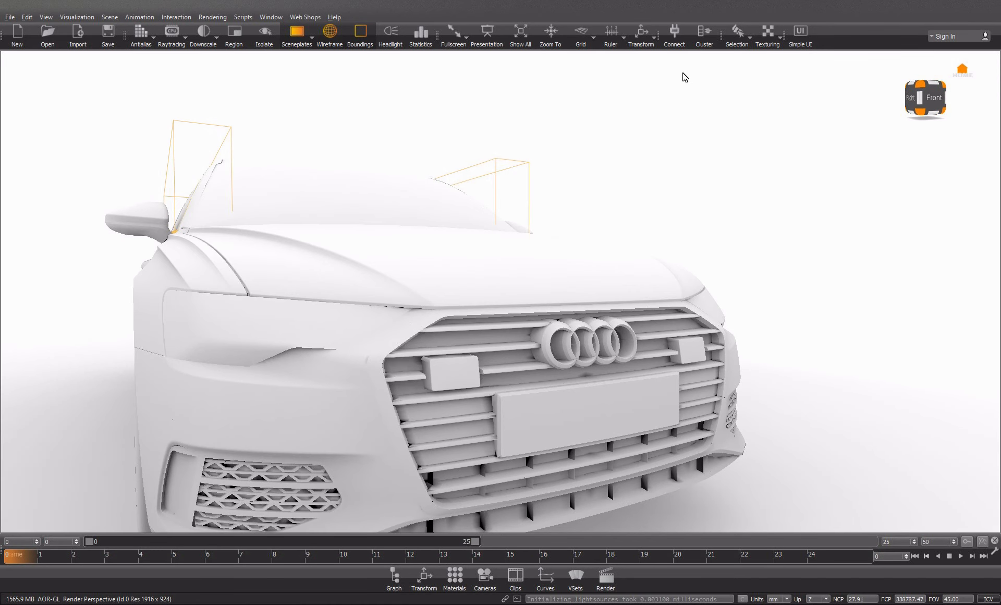
right_click(835, 39)
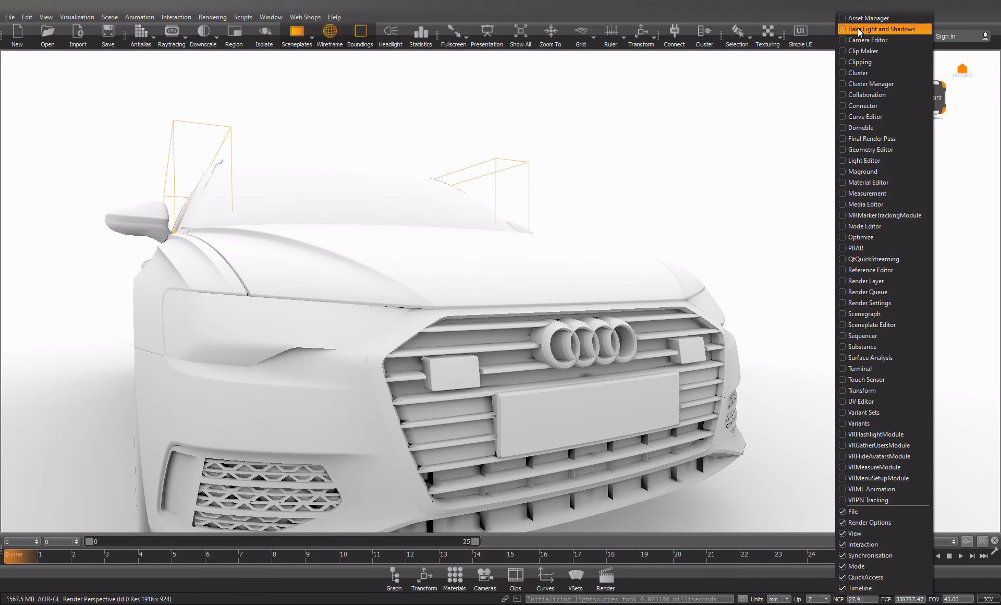
click(858, 28)
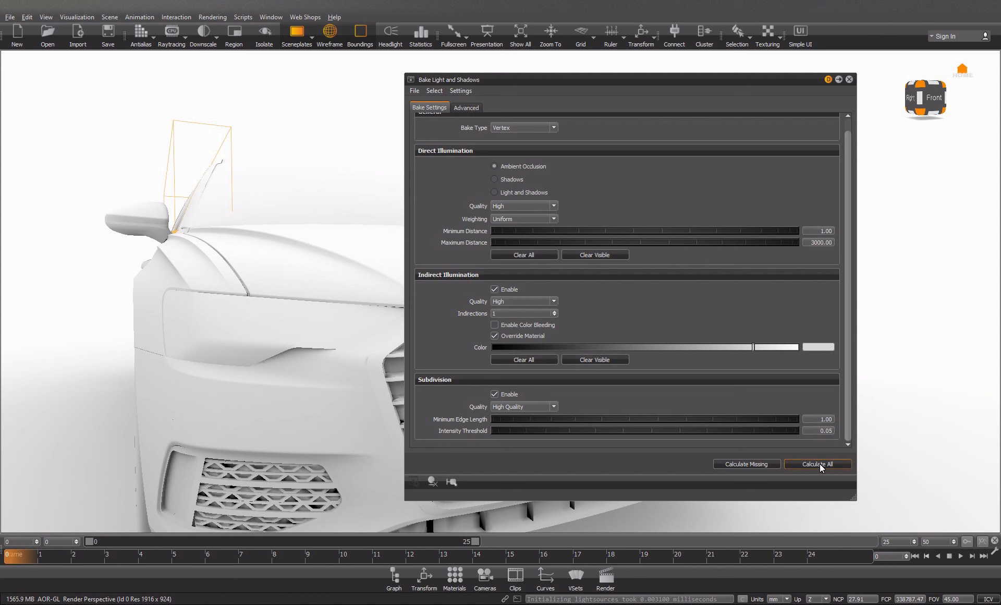
click(822, 465)
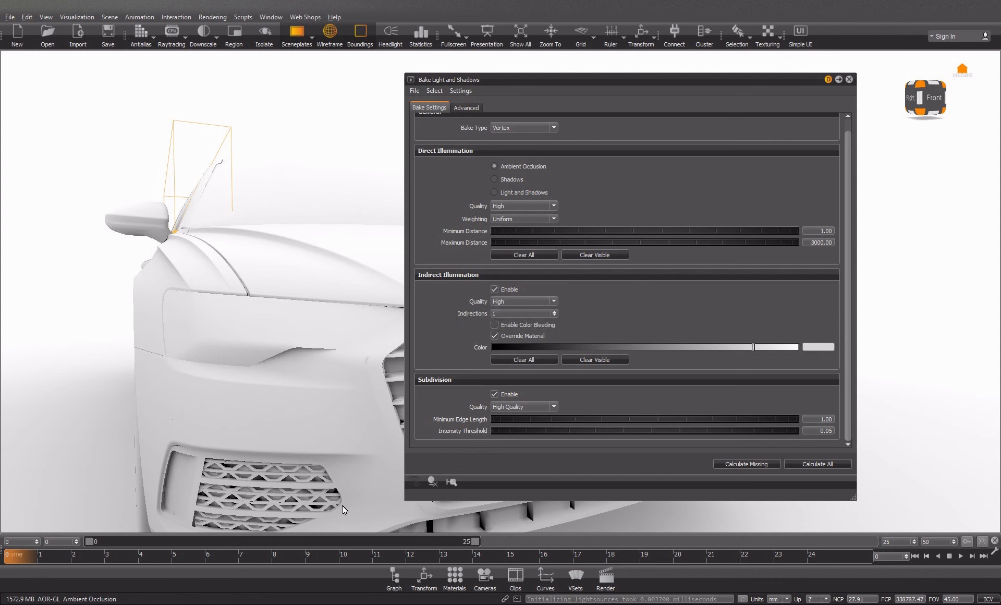
click(849, 79)
Step: Clear the selection and examine the refined ambient occlusion on the car's sides, windows, wheels and front
drag(748, 208, 468, 340)
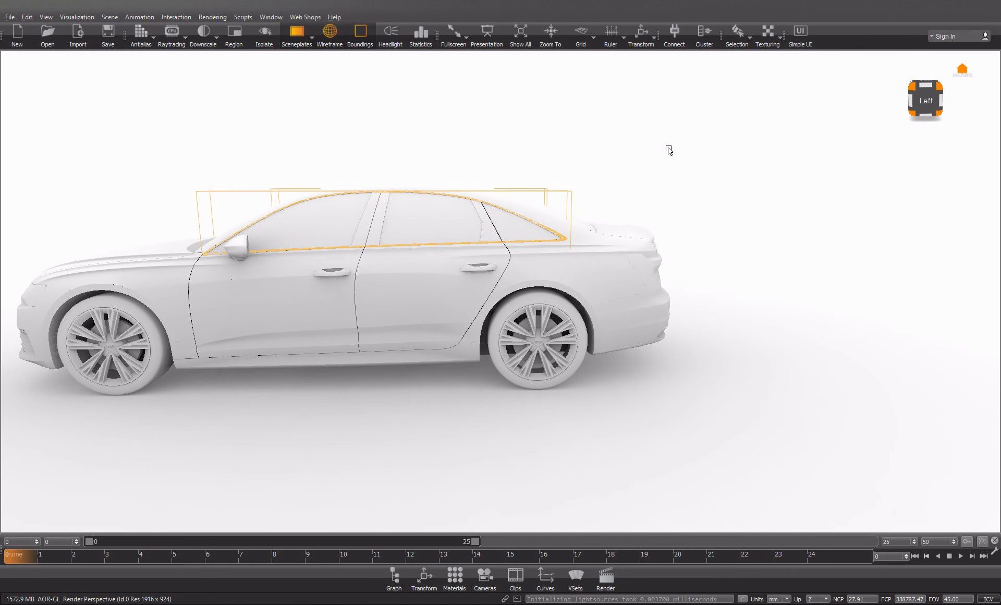
shift+click(668, 147)
drag(416, 249, 587, 272)
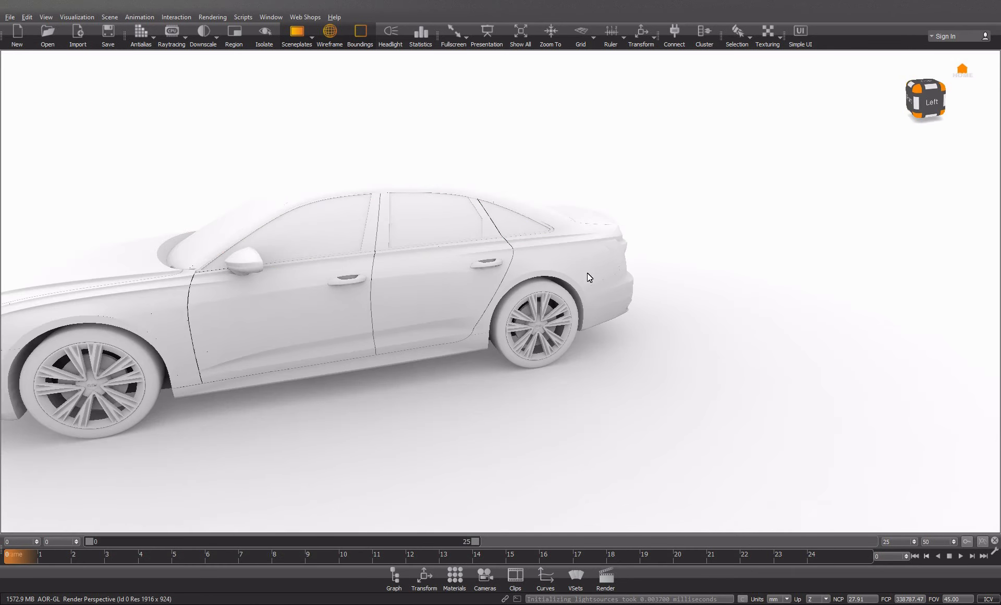
scroll(396, 163, up, 6)
scroll(376, 195, down, 5)
drag(370, 204, 730, 206)
scroll(328, 241, down, 3)
drag(322, 243, 493, 236)
drag(225, 230, 270, 210)
middle_drag(268, 206, 238, 197)
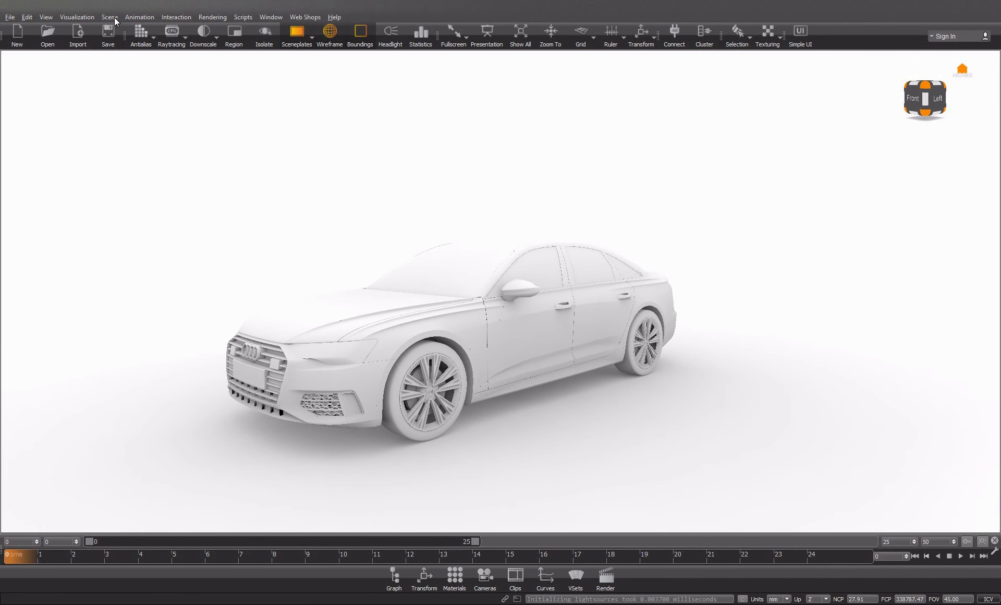
Step: Switch the visualization from ambient occlusion to realistic rendering with the car's materials
click(77, 16)
click(94, 53)
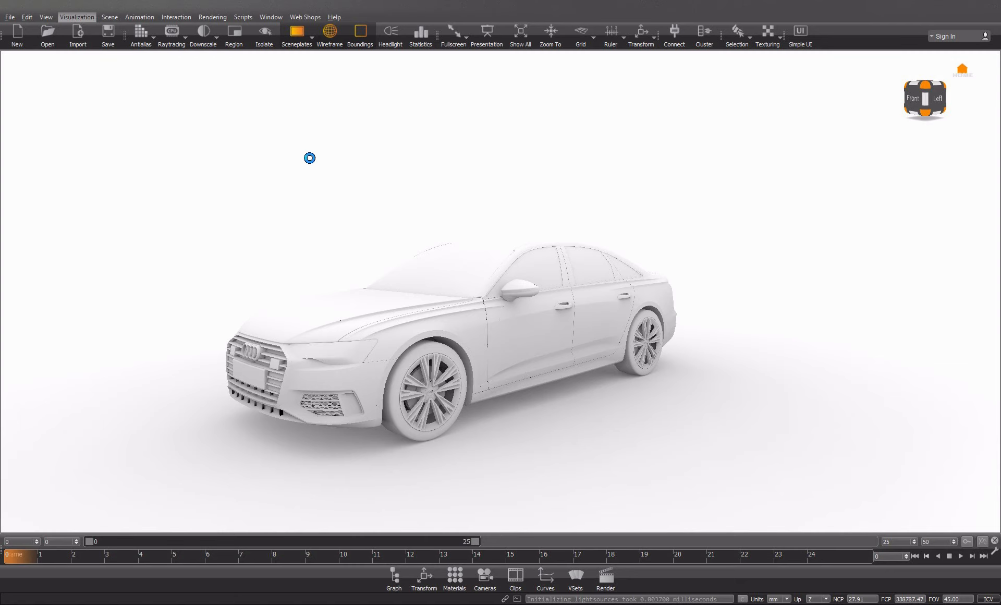
drag(598, 349, 597, 237)
Step: Open the Asset Manager, view the Assets folder under Environments and enlarge the window
right_click(871, 31)
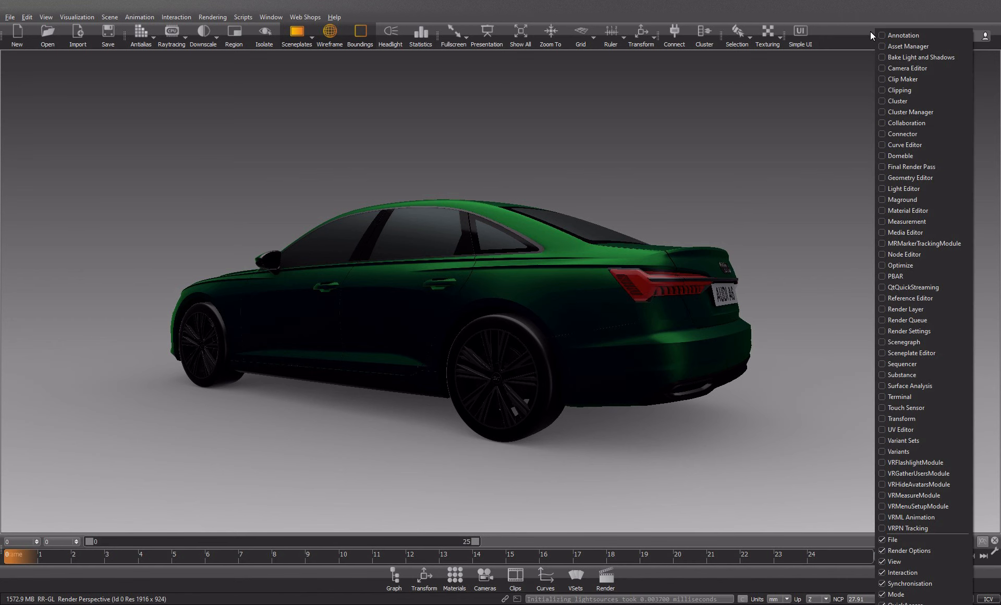
click(909, 46)
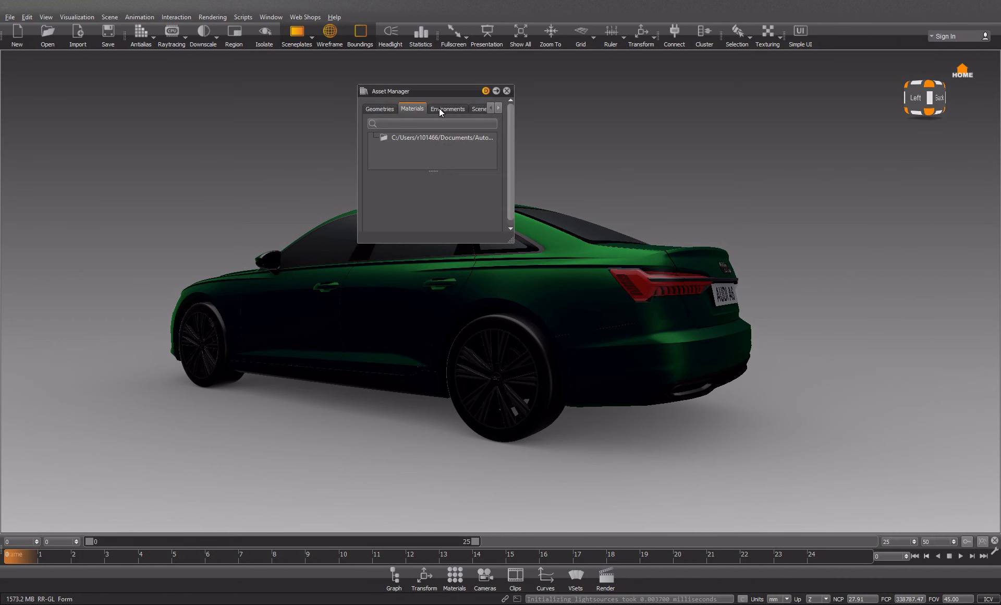
click(439, 108)
click(382, 139)
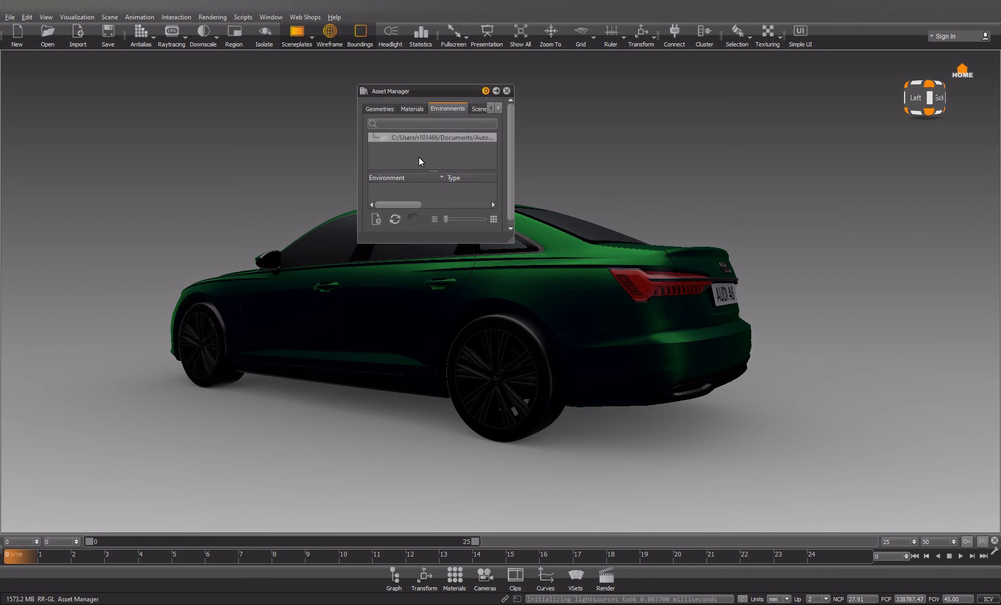
scroll(486, 221, down, 1)
drag(514, 242, 616, 422)
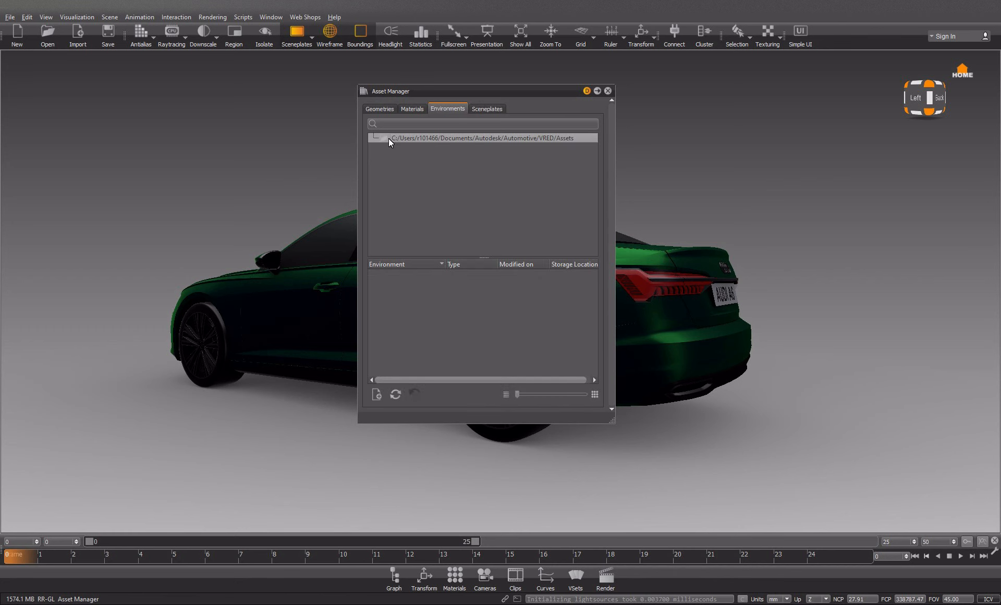
Step: Look through the geometry, material, environment and sceneplate assets, and close the Asset Manager
click(379, 110)
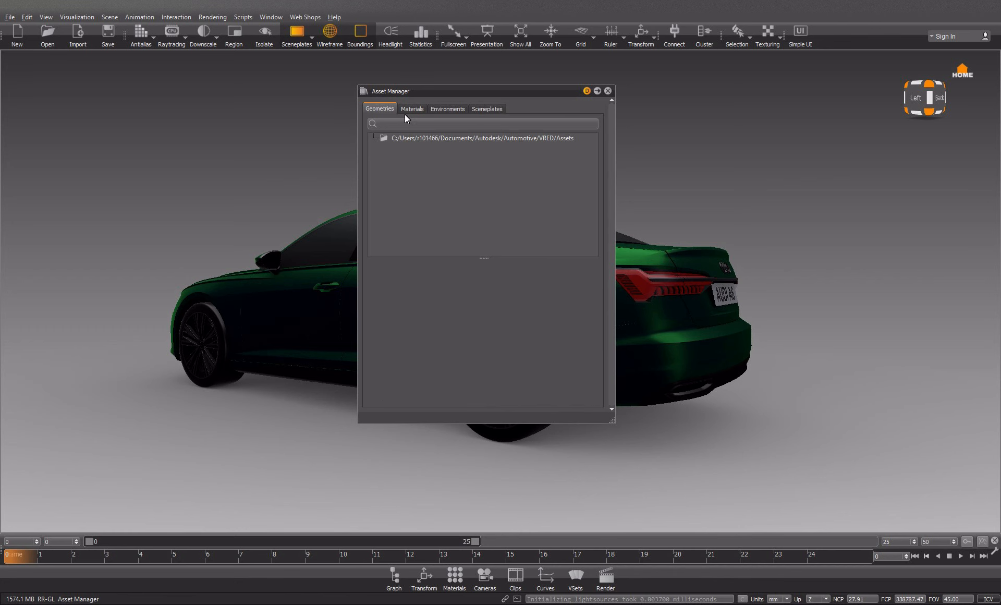
click(407, 109)
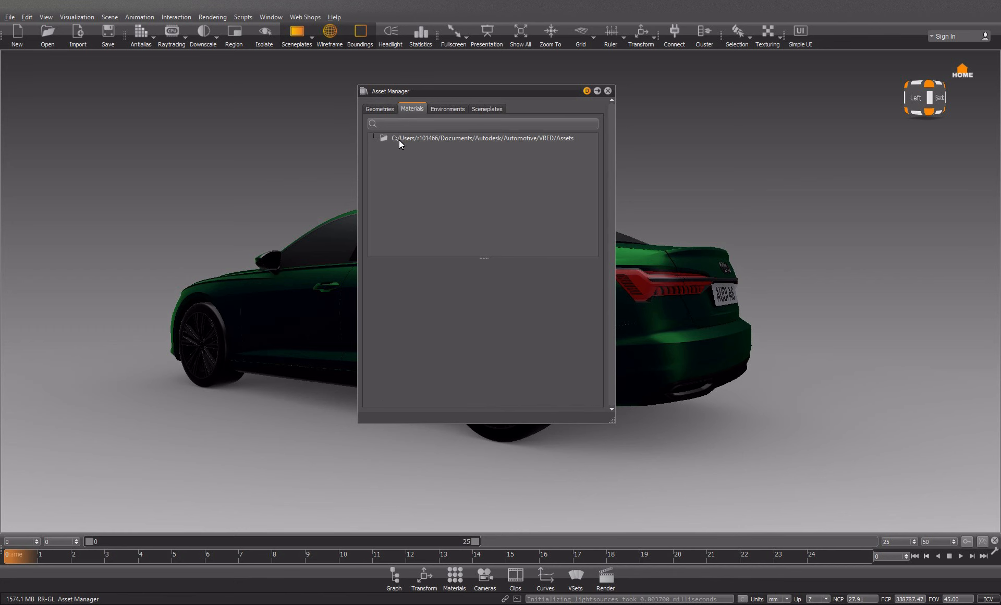
click(452, 110)
click(480, 109)
click(449, 110)
click(413, 112)
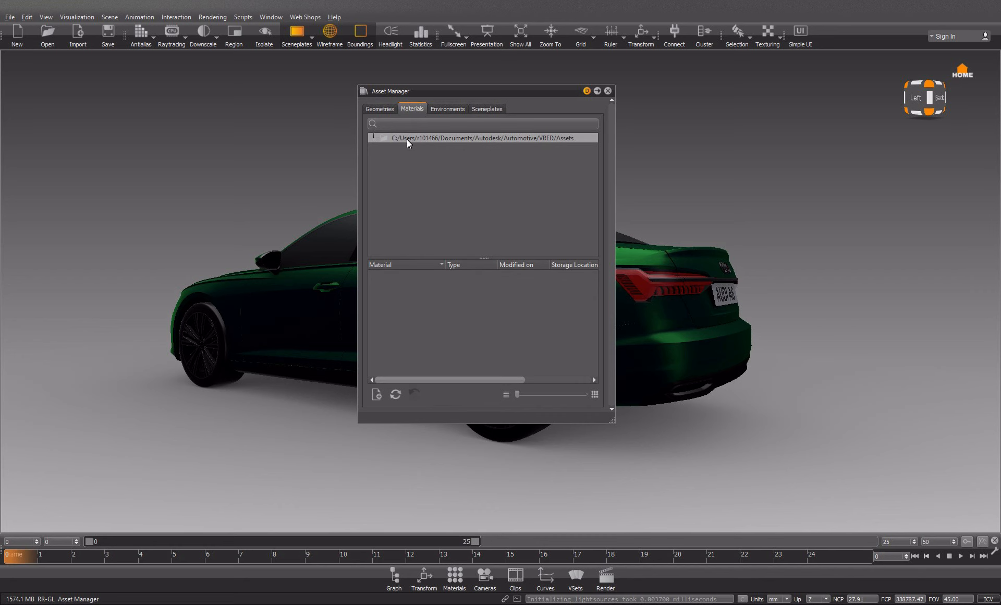
click(606, 92)
Step: Open the Material Editor to view the scene's materials
click(454, 576)
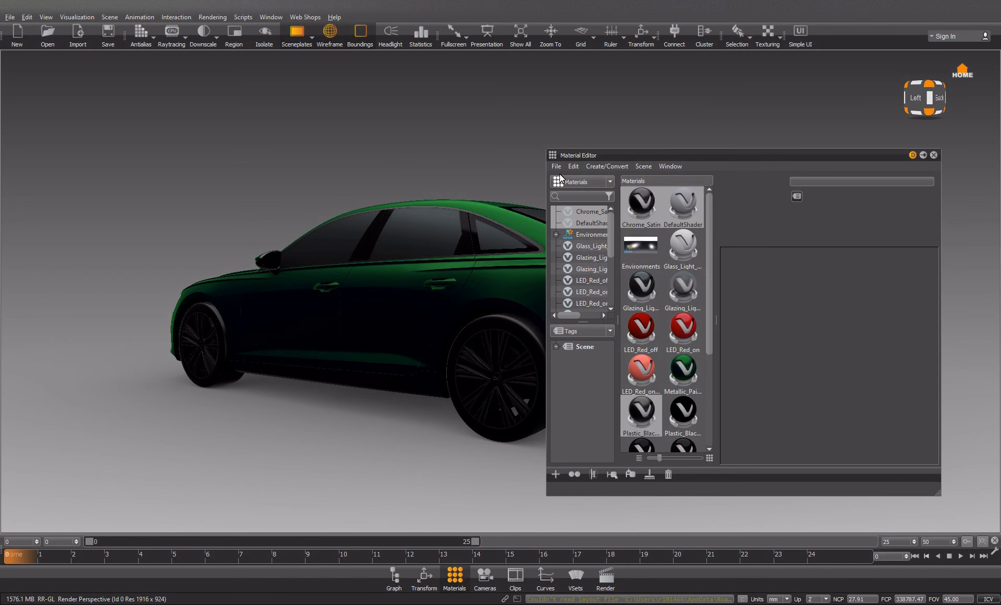
drag(545, 175, 525, 186)
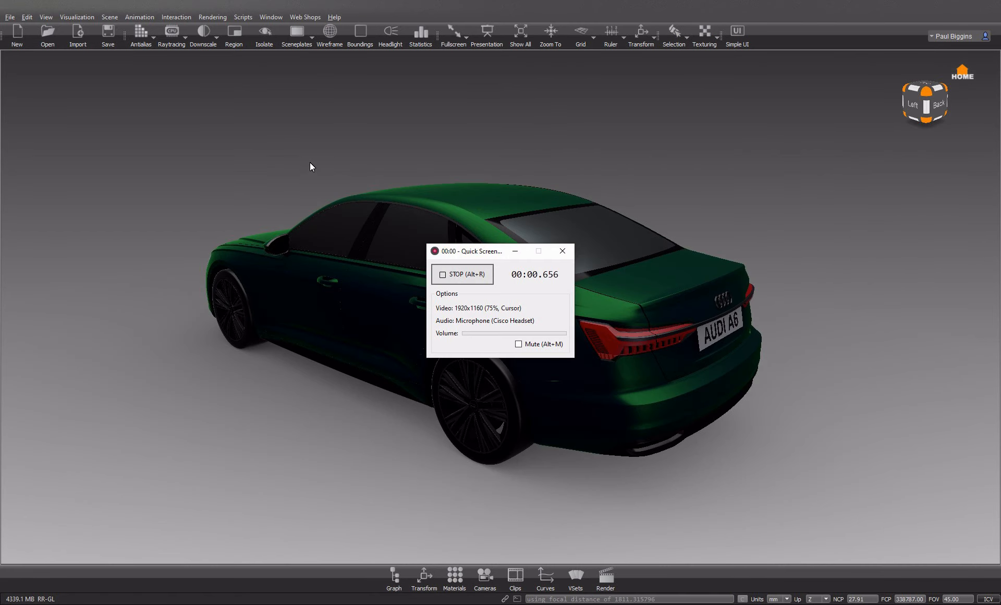
click(514, 251)
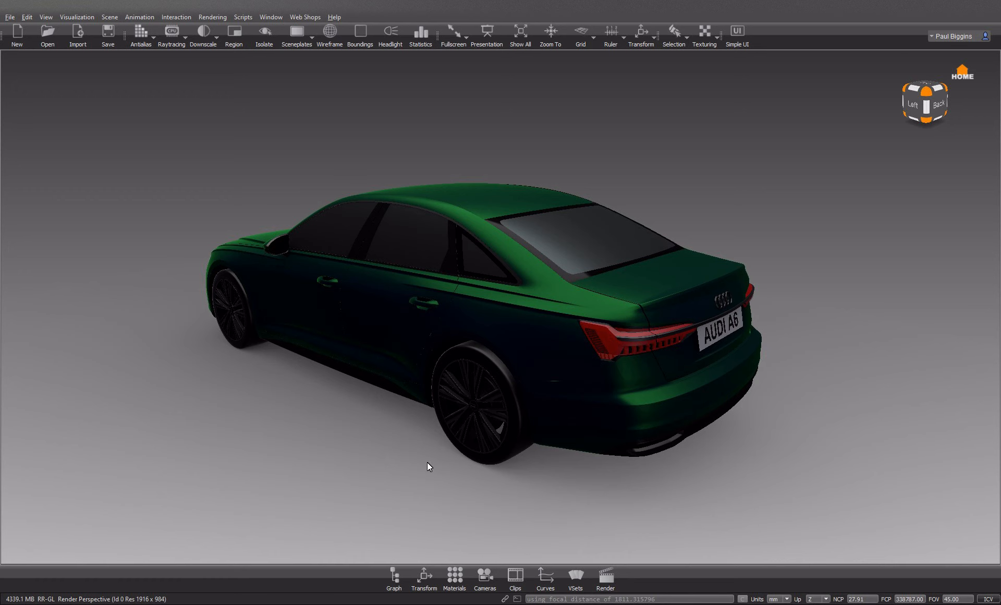
Step: Switch to the browser, view the Autodesk VRED free trial page with the asset library download, and view the pop-ups and redirects settings
click(360, 604)
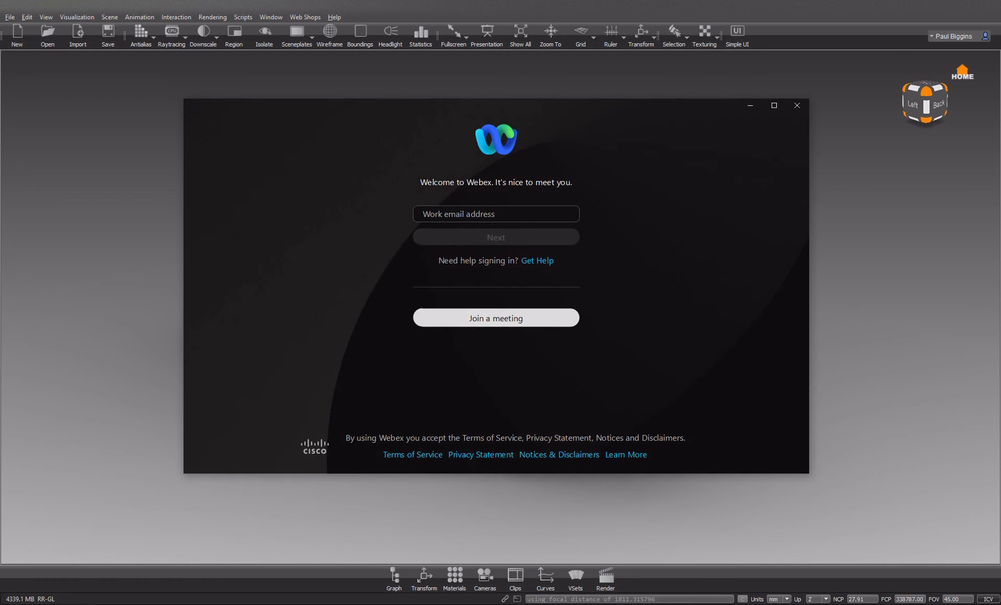
click(359, 604)
mouse_move(244, 604)
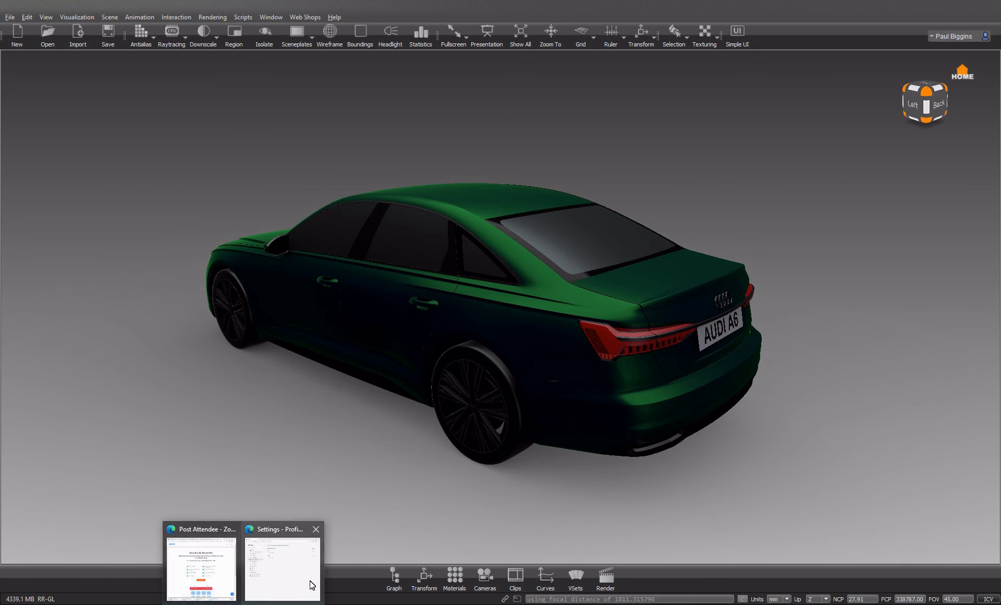
click(215, 588)
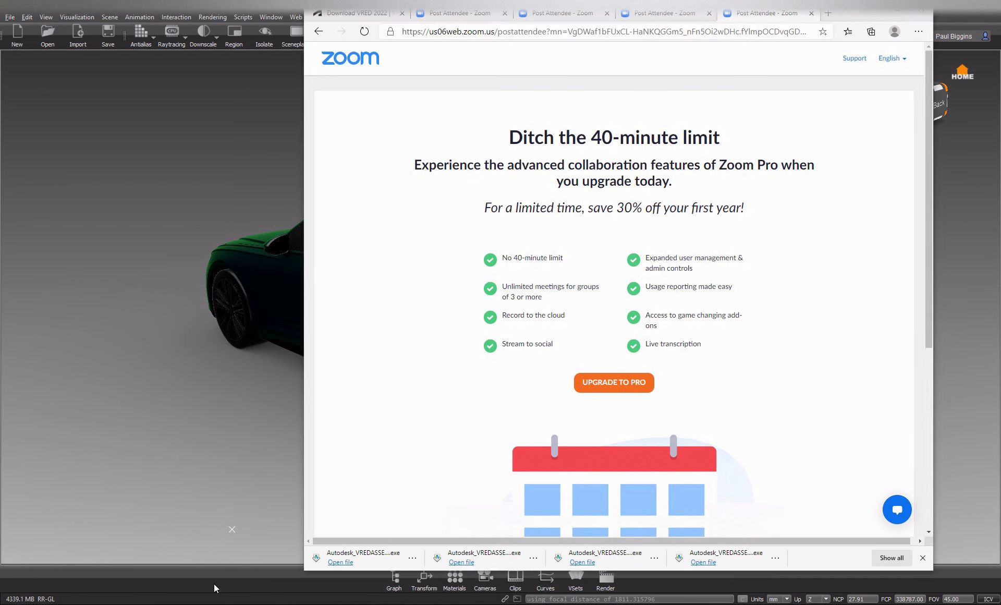
click(368, 14)
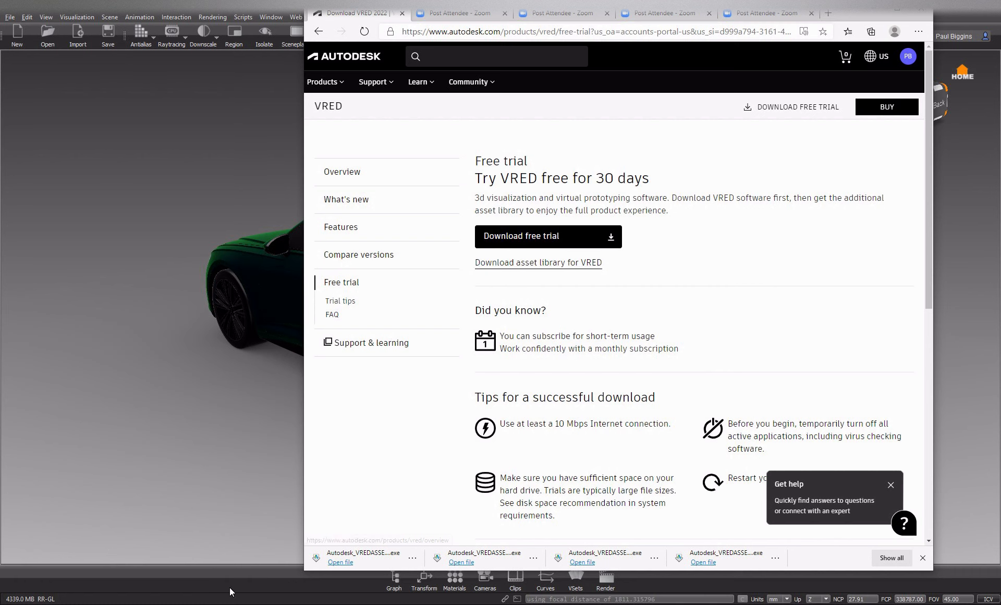
mouse_move(244, 598)
click(281, 568)
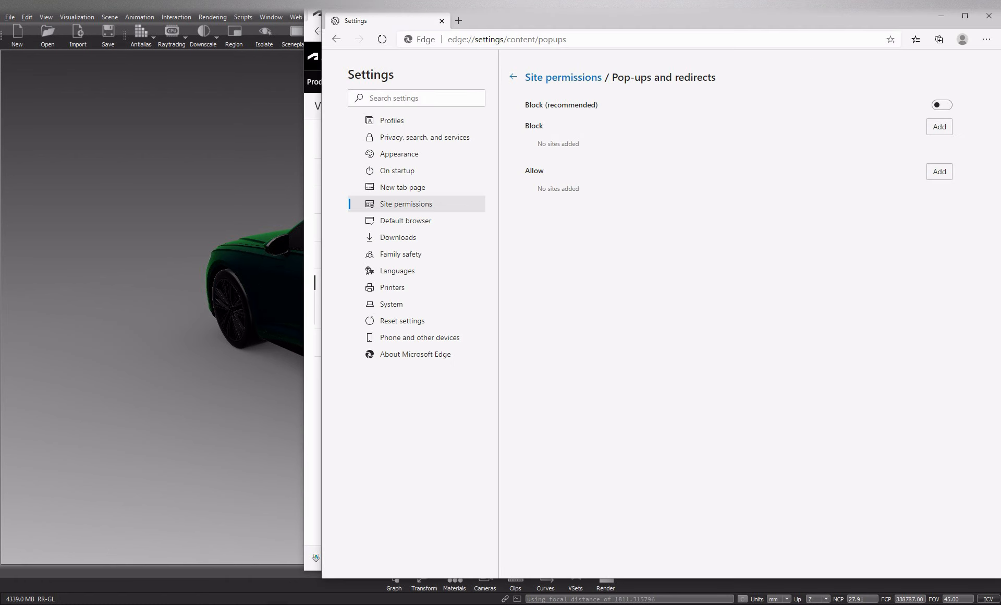
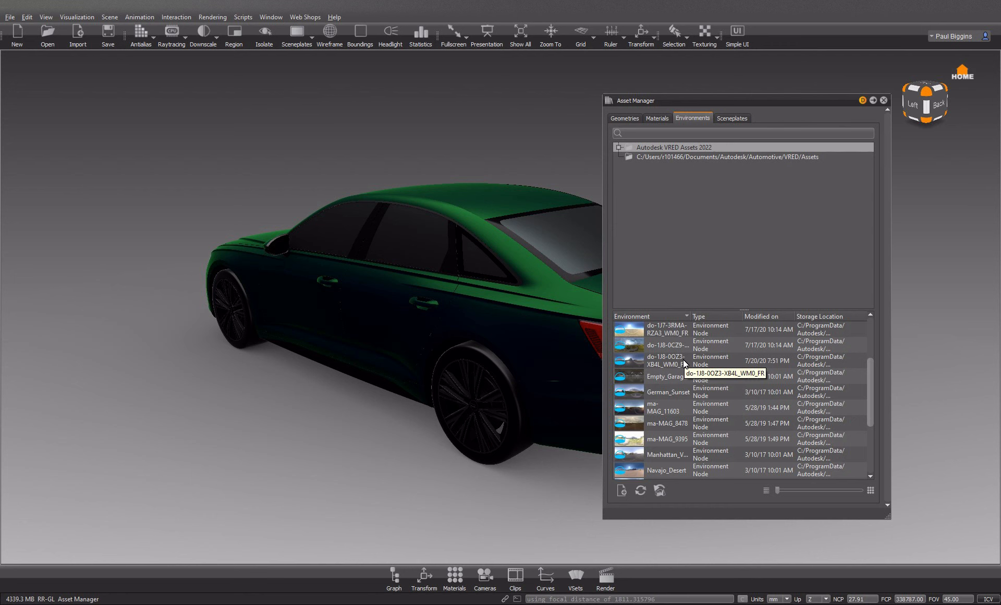
Step: Load the Airfield environment from the Autodesk VRED Assets 2022 library into the scene
scroll(684, 362, down, 1)
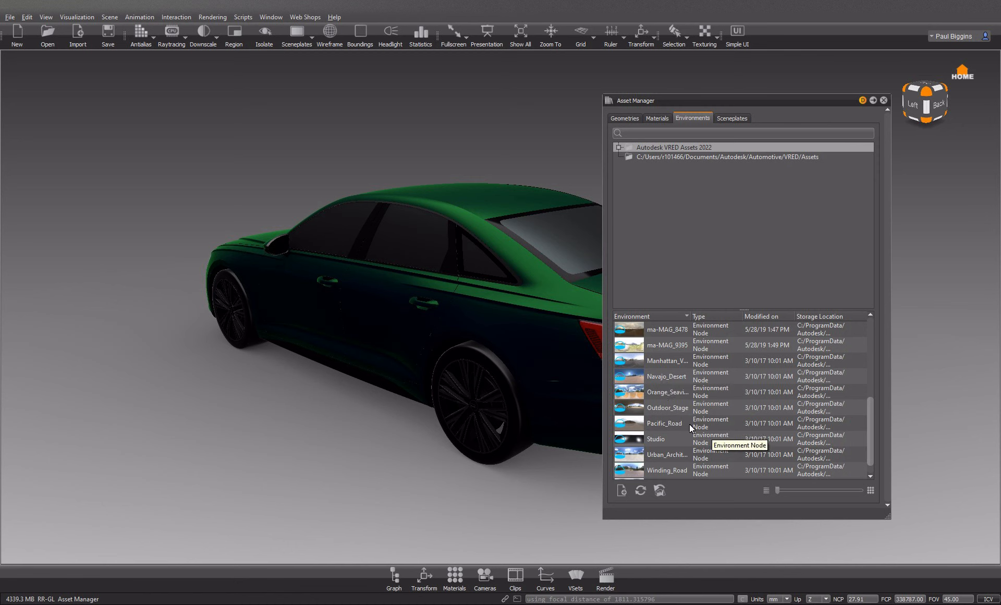
scroll(660, 424, down, 1)
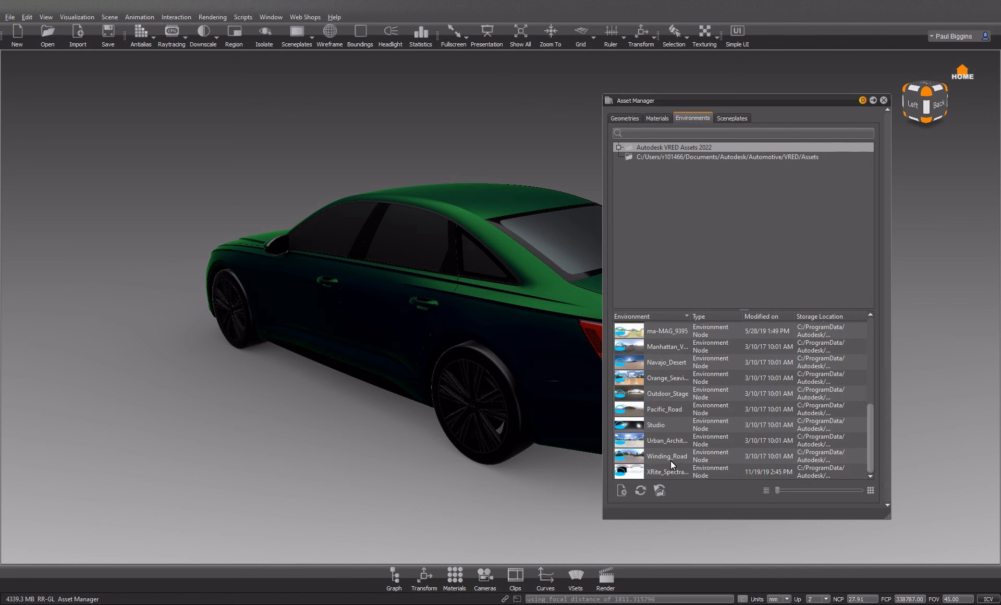
scroll(670, 458, up, 3)
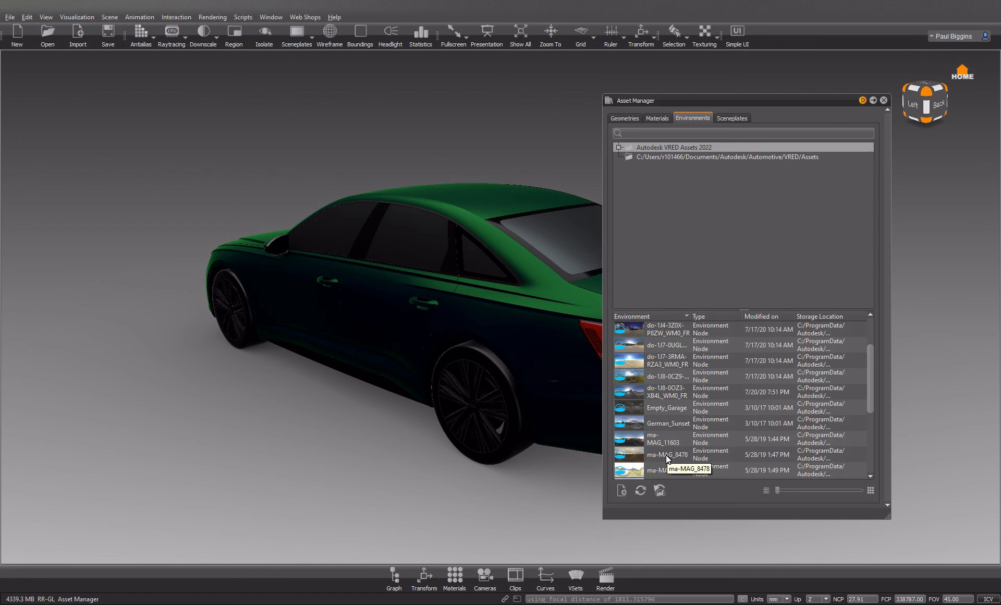
scroll(665, 455, up, 1)
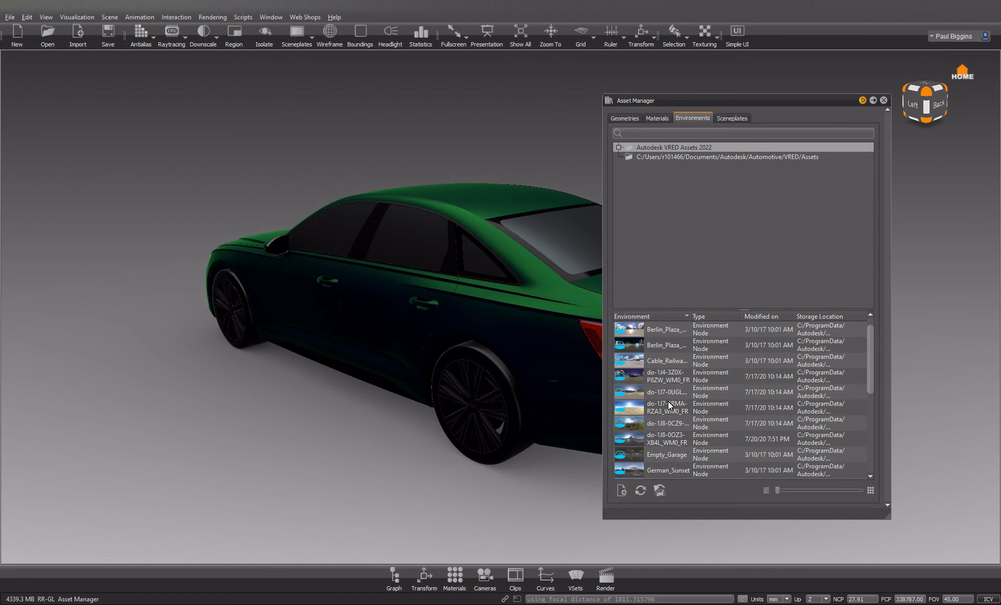
scroll(666, 393, up, 1)
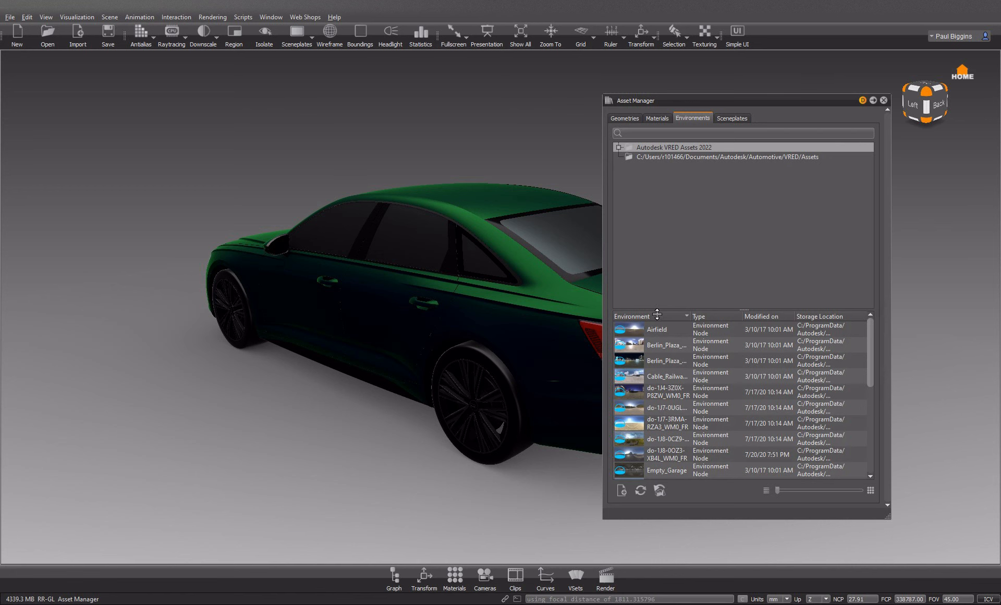
click(682, 328)
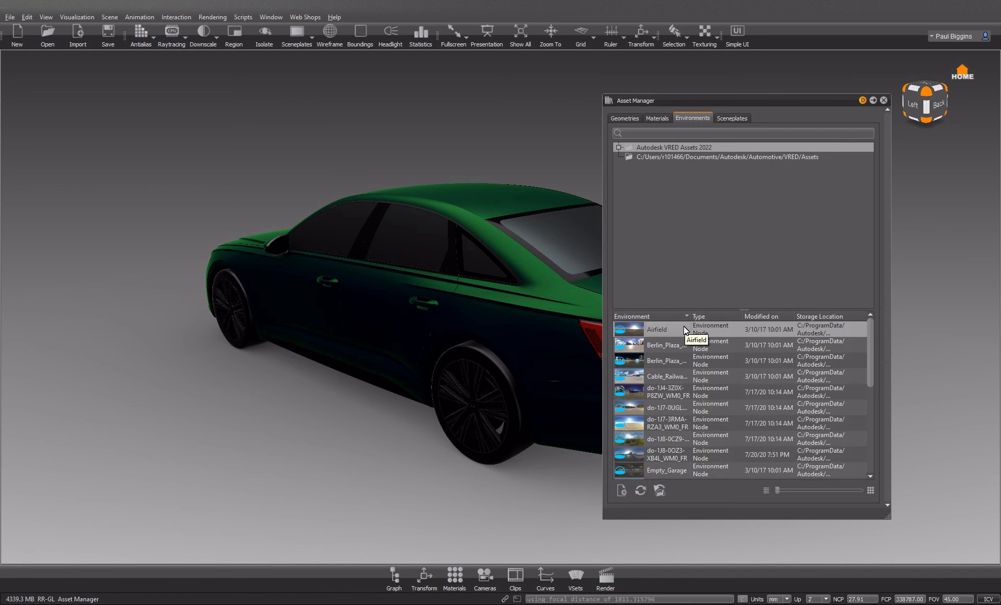
right_click(684, 327)
click(693, 334)
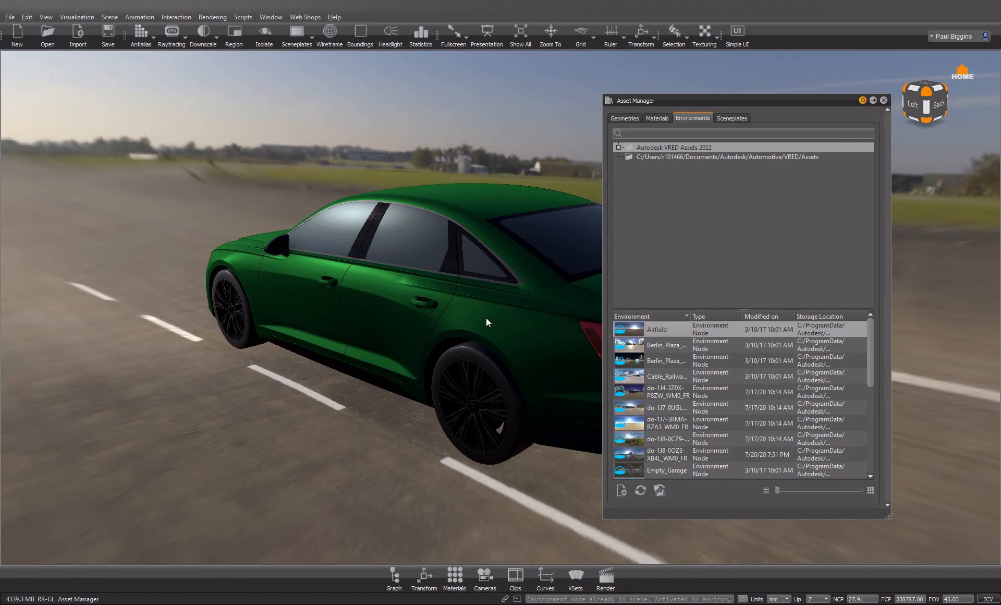
Step: Close the Asset Manager and orbit to a front three-quarter view of the car on the airfield
drag(207, 330, 375, 323)
click(884, 100)
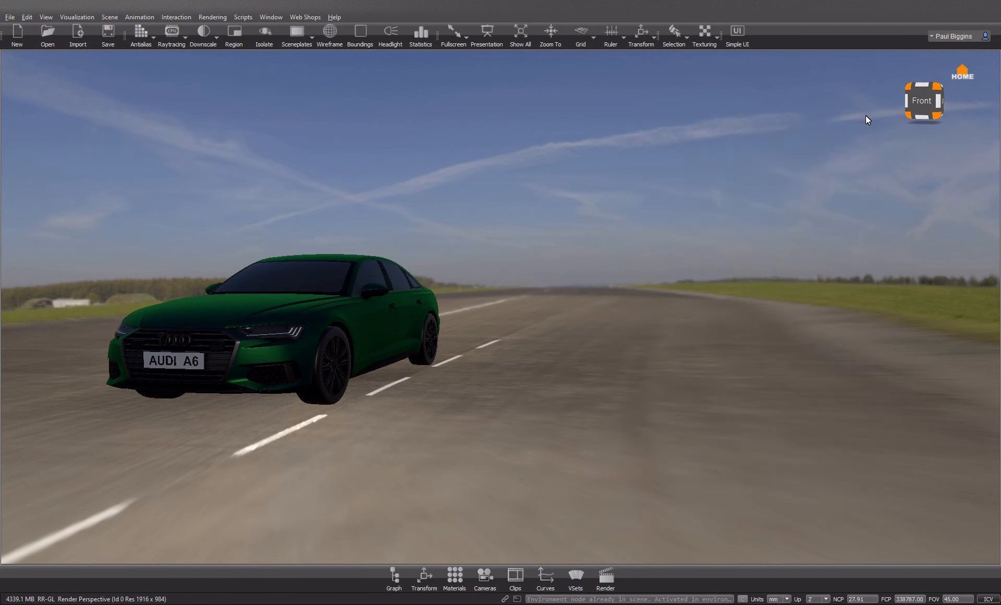
drag(250, 339, 66, 348)
right_drag(66, 348, 200, 346)
middle_drag(200, 346, 448, 352)
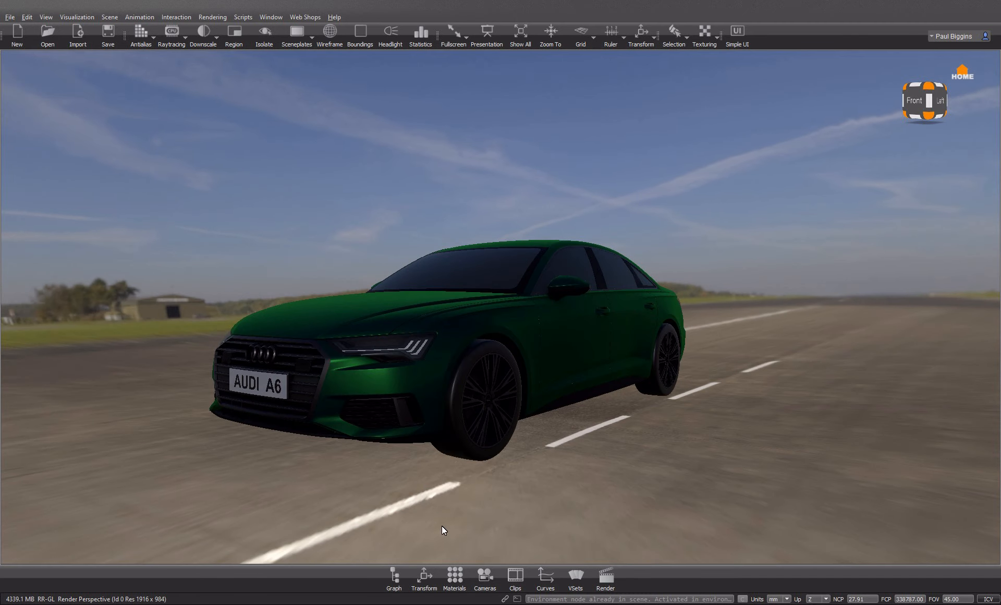
Step: Open the Material Editor and the Asset Manager, and show the sceneplate assets
click(455, 577)
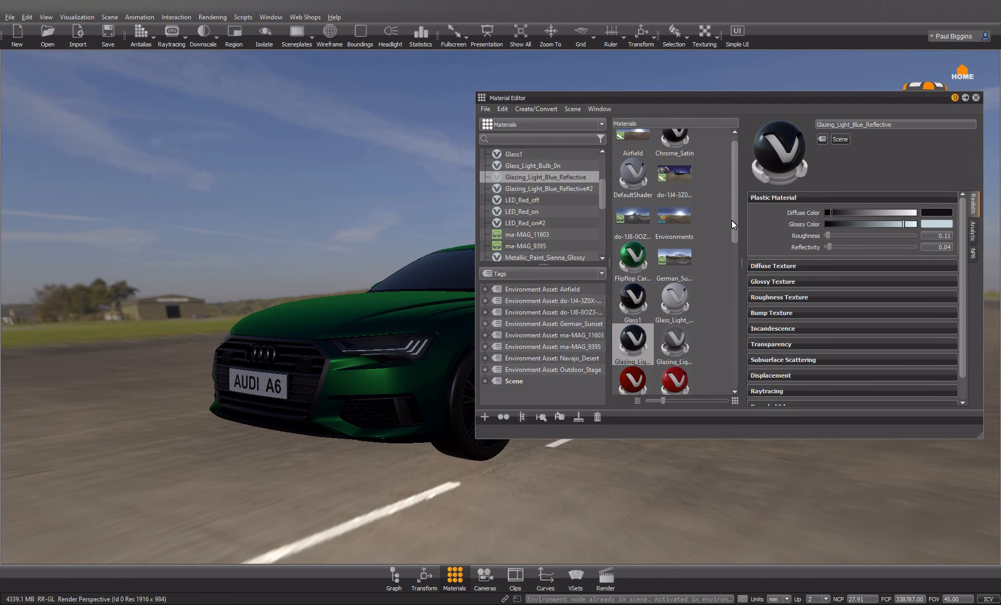
right_click(788, 22)
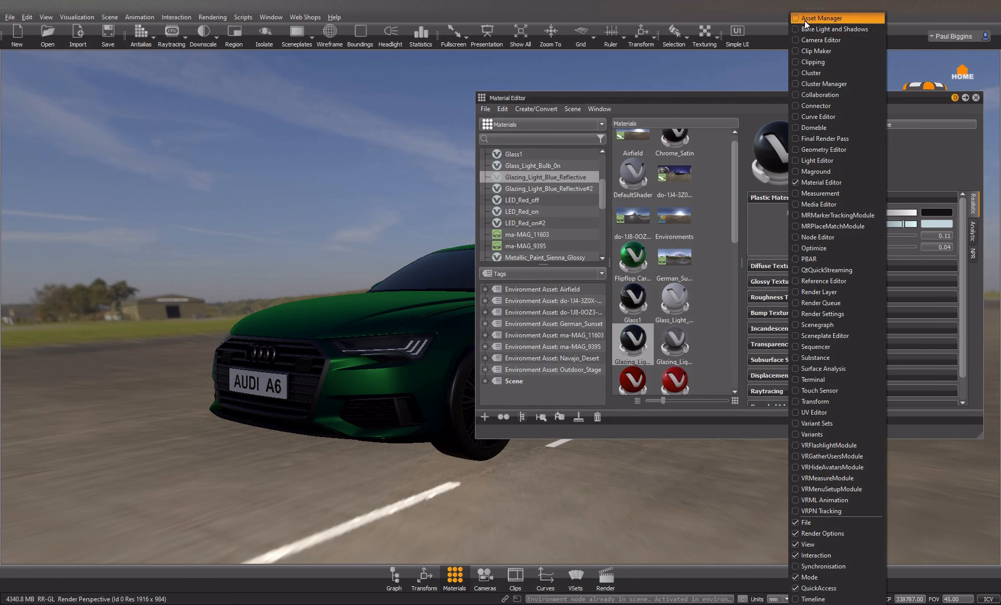
click(806, 20)
click(735, 117)
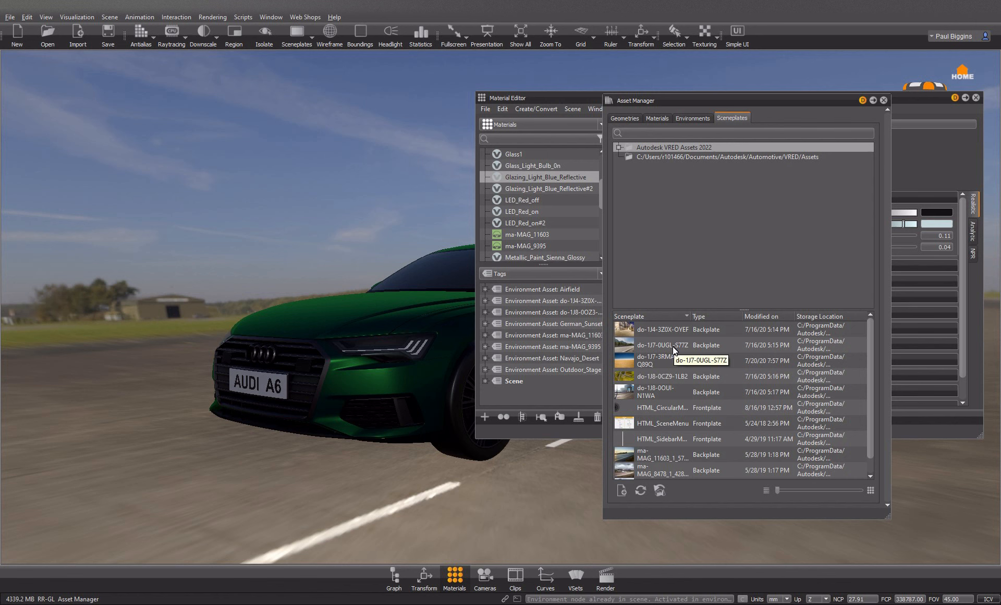
Step: Load the do-1J7-0UGL-S77Z backplate into the scene and turn on the sceneplate display
click(673, 348)
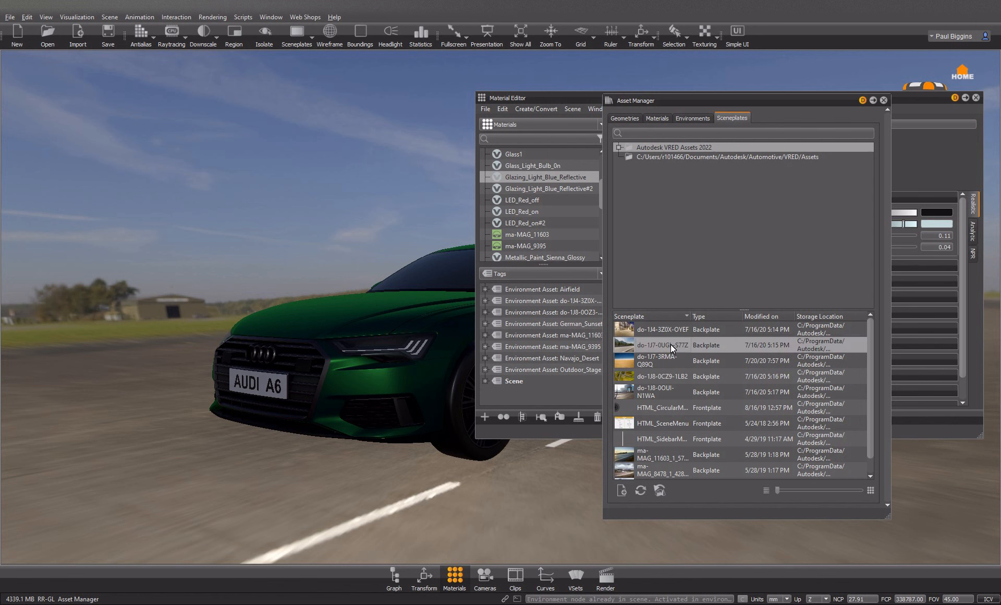
scroll(672, 348, down, 1)
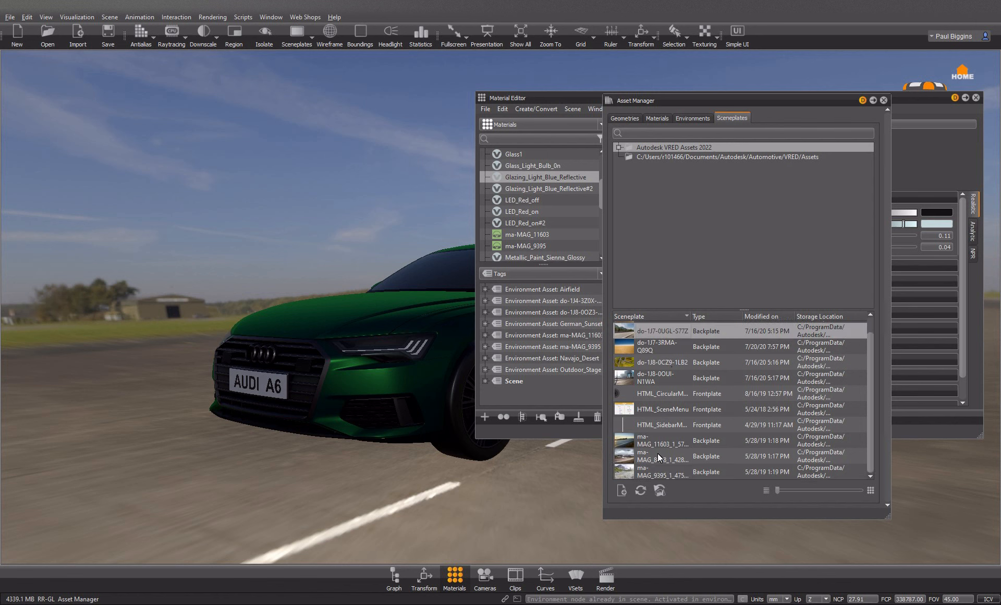
scroll(659, 460, up, 1)
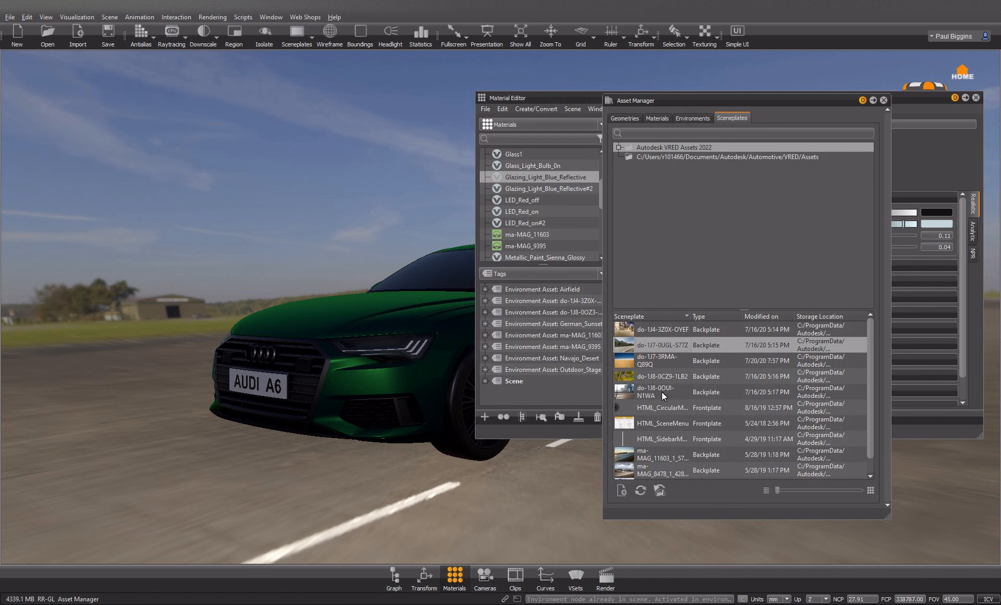
right_click(651, 346)
click(662, 355)
click(301, 34)
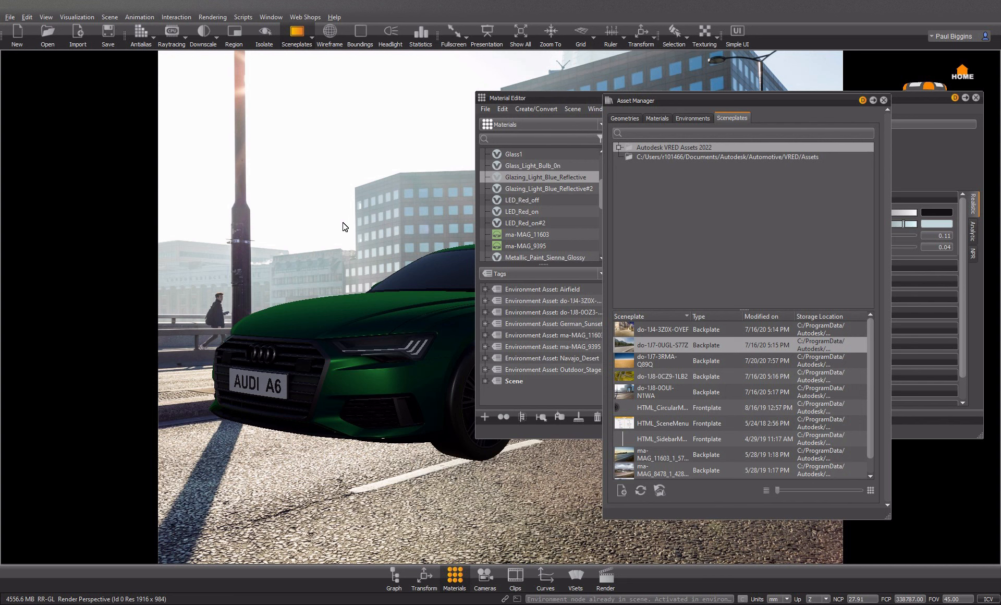
Step: Try to load a further backplate from the sceneplate assets and select the do-1J8-0OUI-N1WA backplate
right_click(657, 353)
click(682, 359)
right_click(663, 344)
click(642, 385)
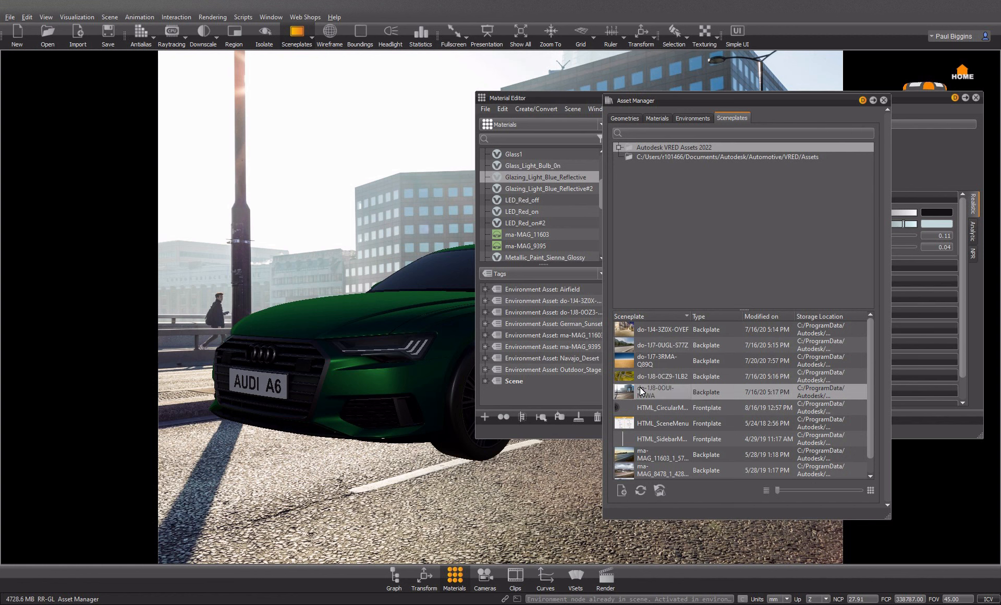
Step: Bring the Material Editor forward, then hide and show the sceneplates to compare the backplate with the Airfield environment
click(937, 157)
mouse_move(733, 215)
mouse_down()
mouse_move(713, 375)
mouse_move(727, 209)
mouse_up()
click(304, 35)
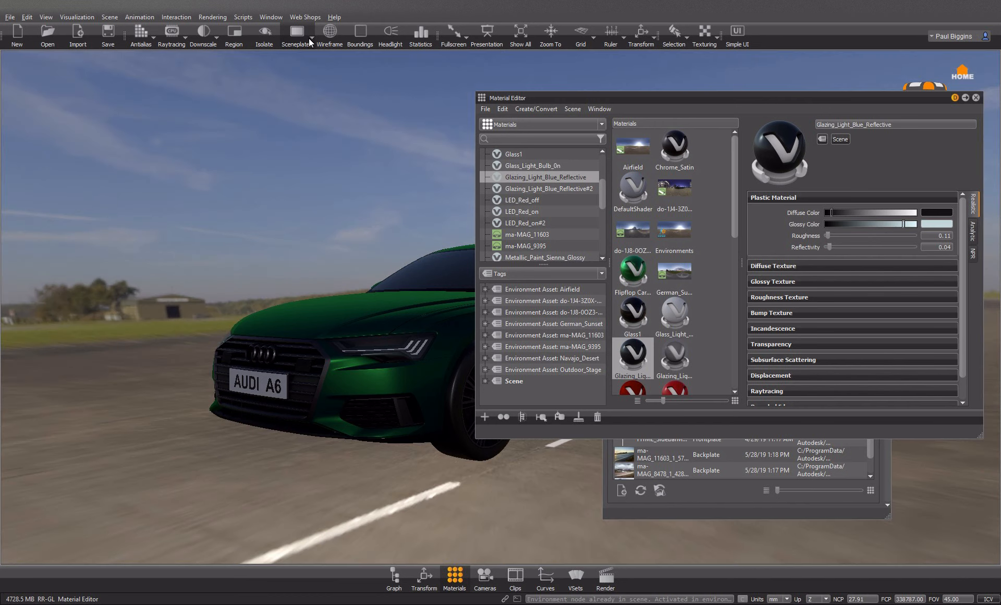
click(310, 38)
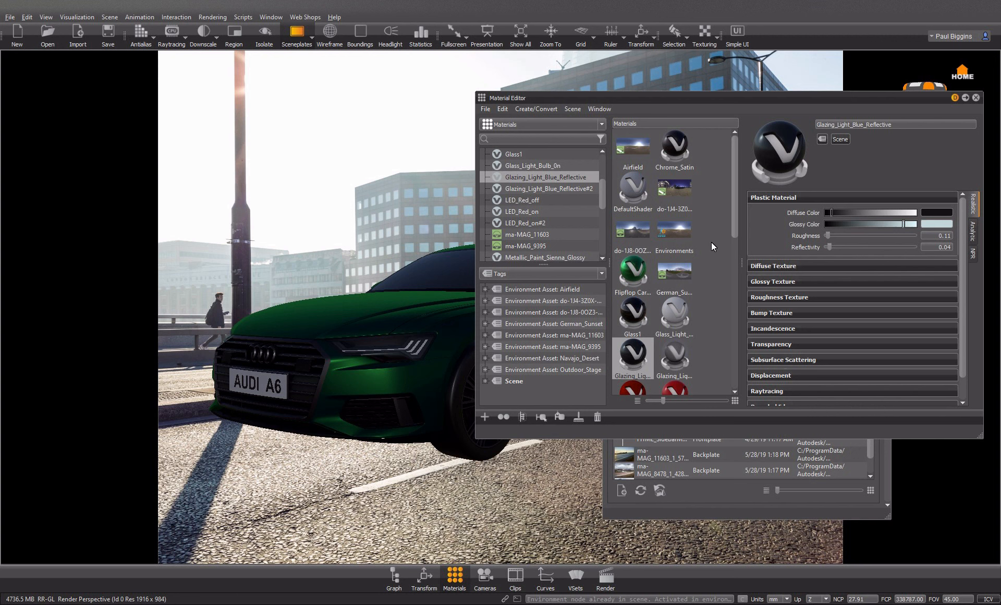
Step: Open the Environments material, try the do-1J4-3Z0X-P8ZW_WM0_FR lighting on the car, reactivate Airfield and look through its settings
scroll(731, 203, down, 1)
scroll(731, 213, down, 1)
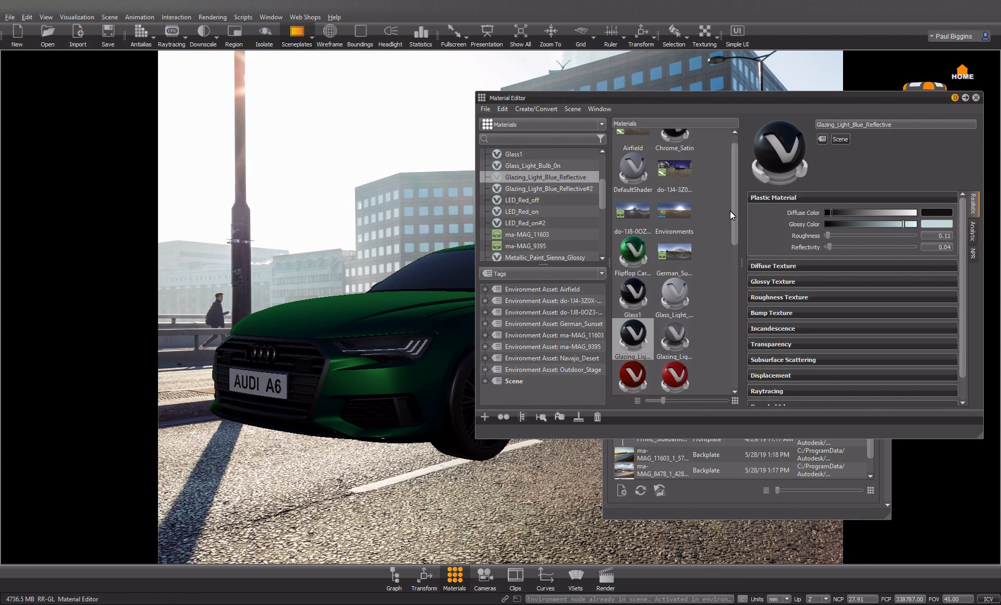
click(678, 210)
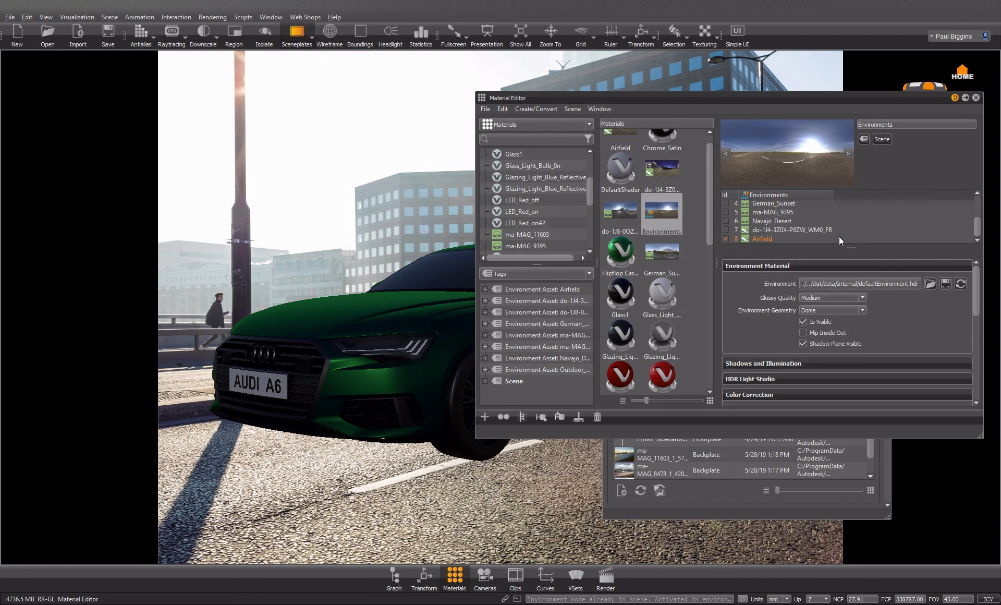
click(727, 230)
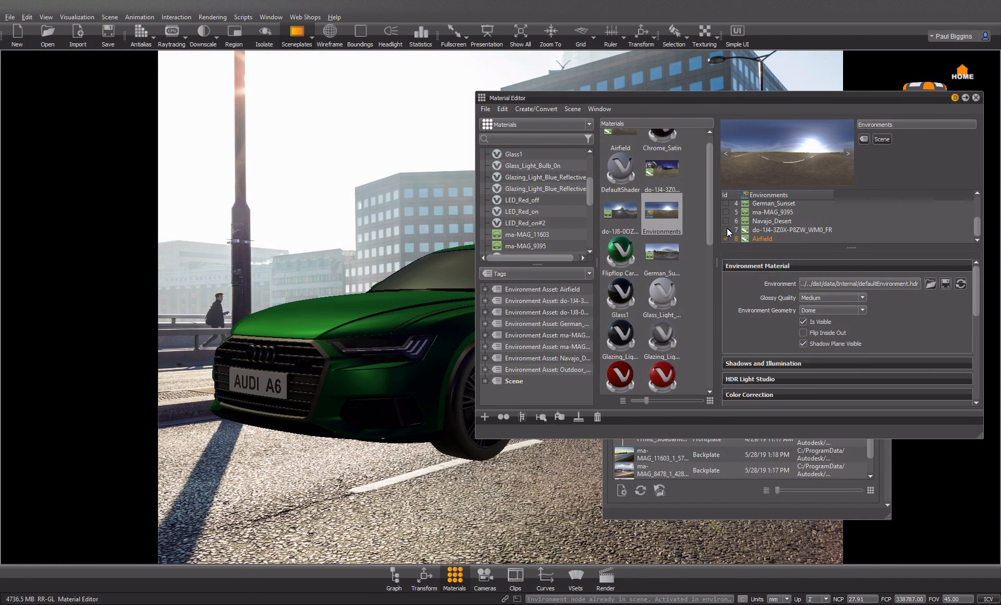
click(724, 238)
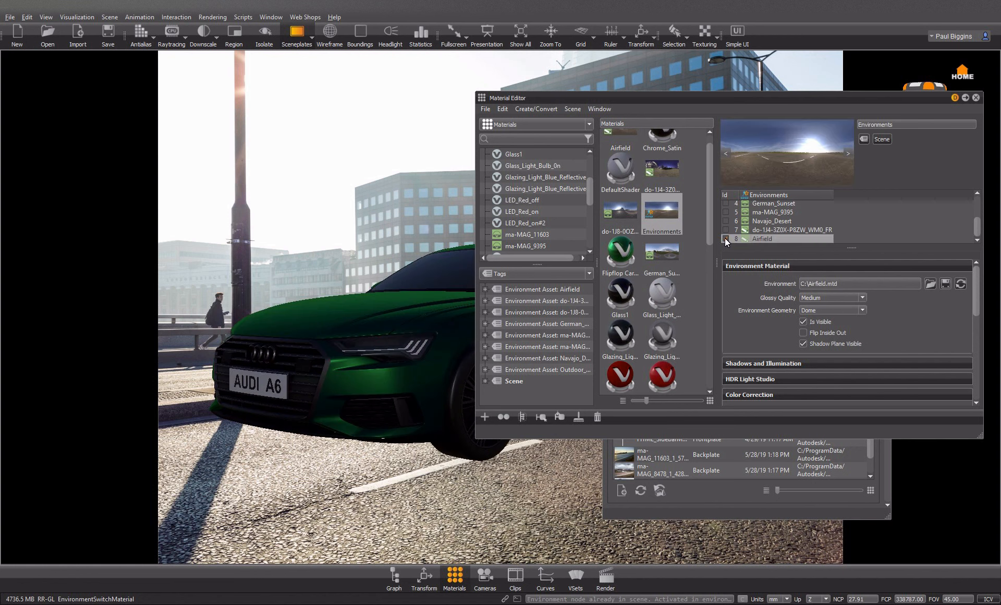
scroll(772, 236, up, 2)
scroll(737, 319, down, 10)
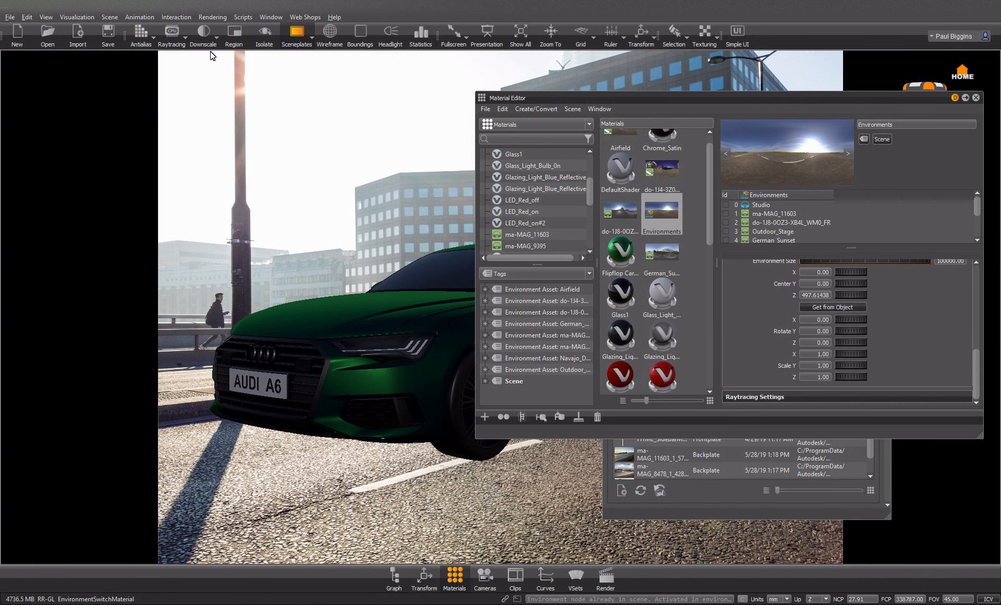
Step: Turn off the sceneplate display and close the Material Editor and the Asset Manager
click(297, 34)
click(976, 98)
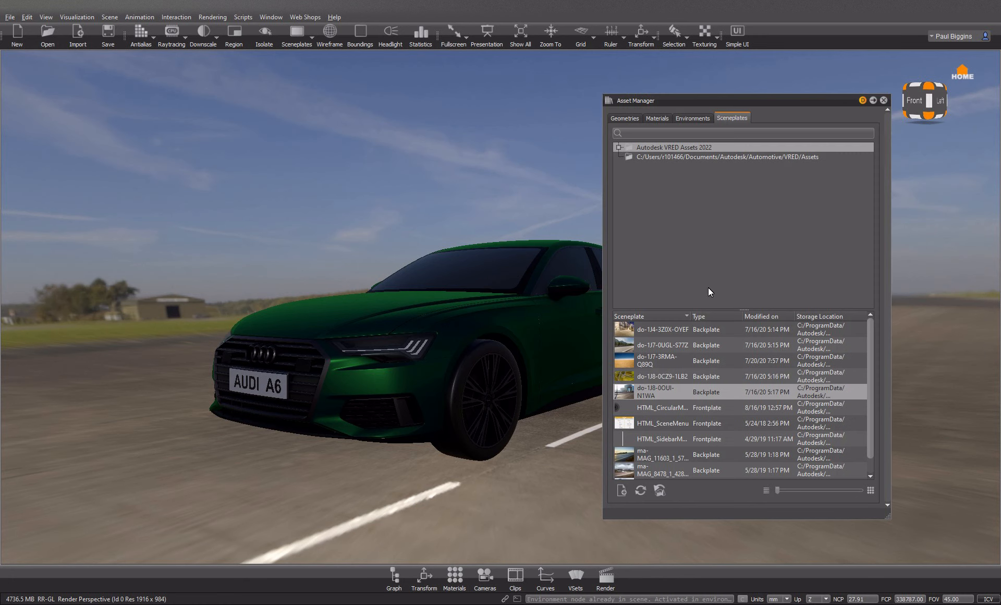
click(883, 100)
Step: Reopen the Material Editor and select the car body's Metallic_Paint_Sienna_Glossy material
click(454, 576)
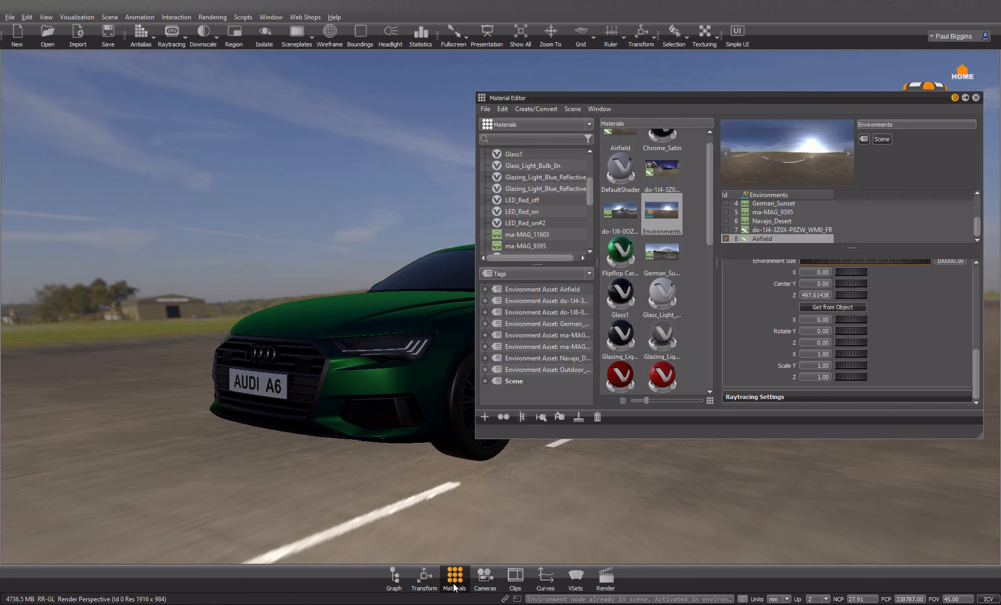
scroll(661, 251, down, 8)
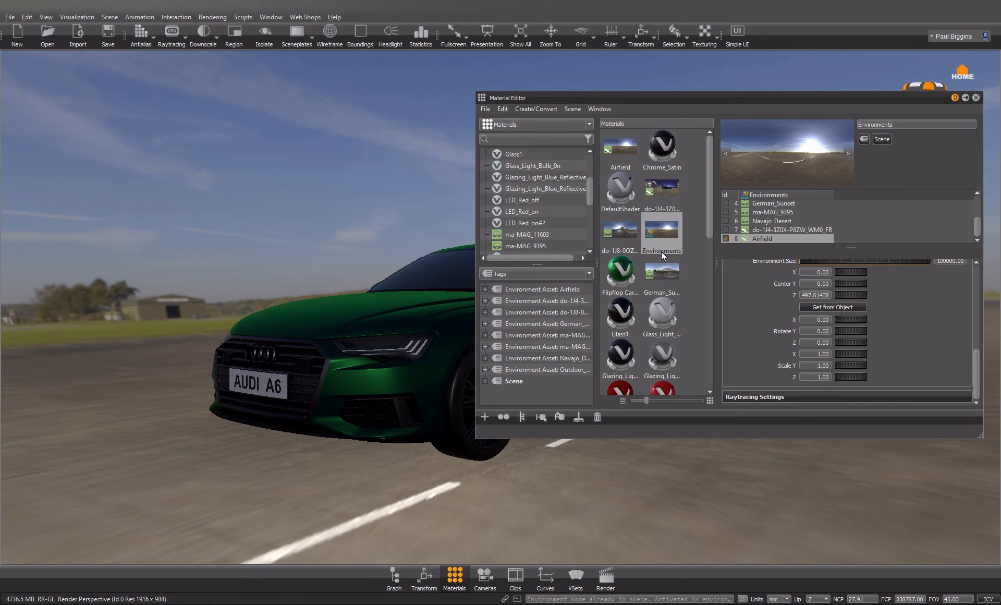
scroll(662, 273, up, 5)
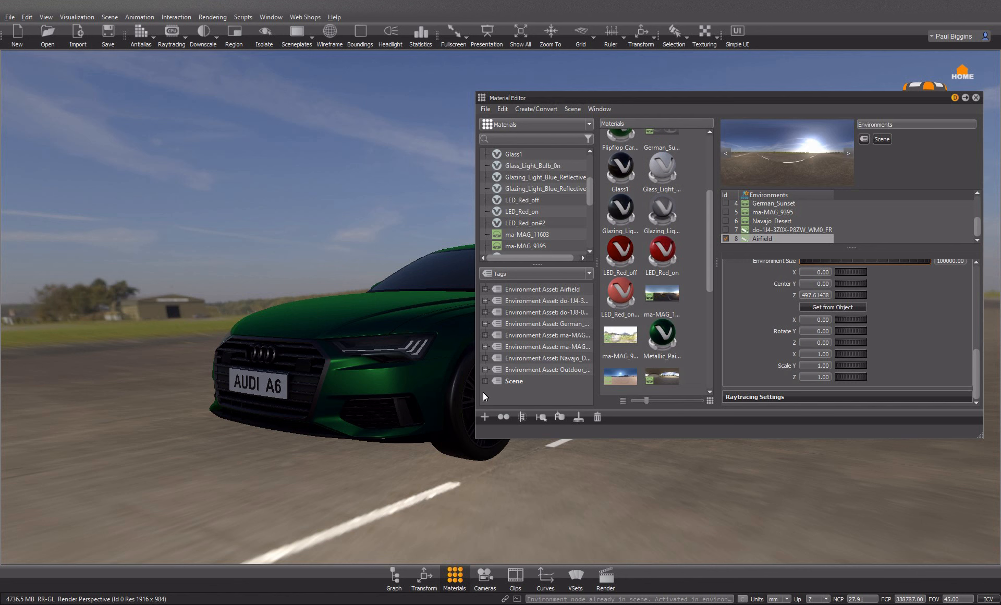
click(350, 320)
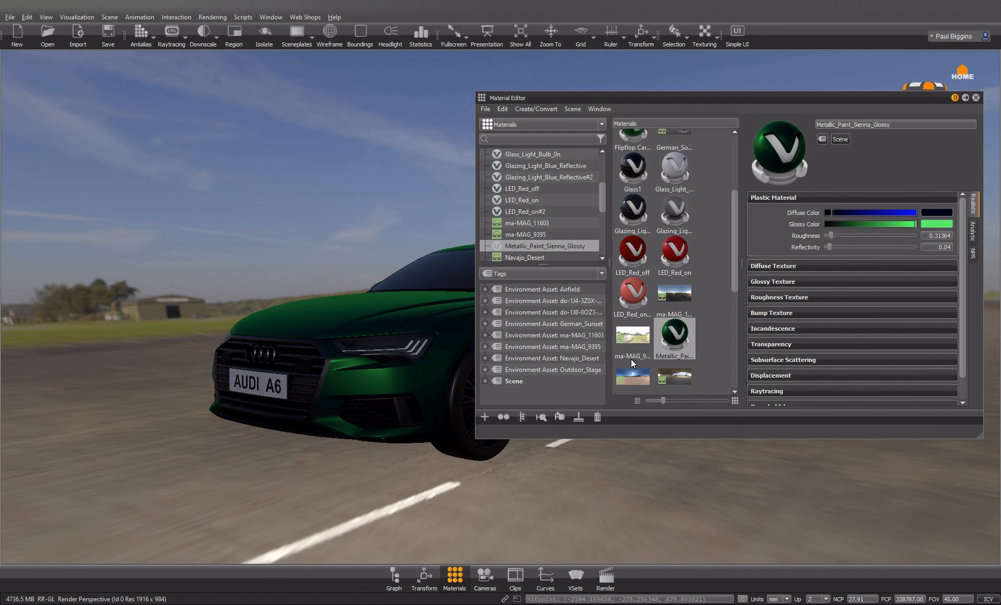
Step: Select all nodes using Metallic_Paint_Sienna_Glossy, check the selected body parts with the wireframe overlay, and hide the overlay again
click(329, 35)
right_click(680, 325)
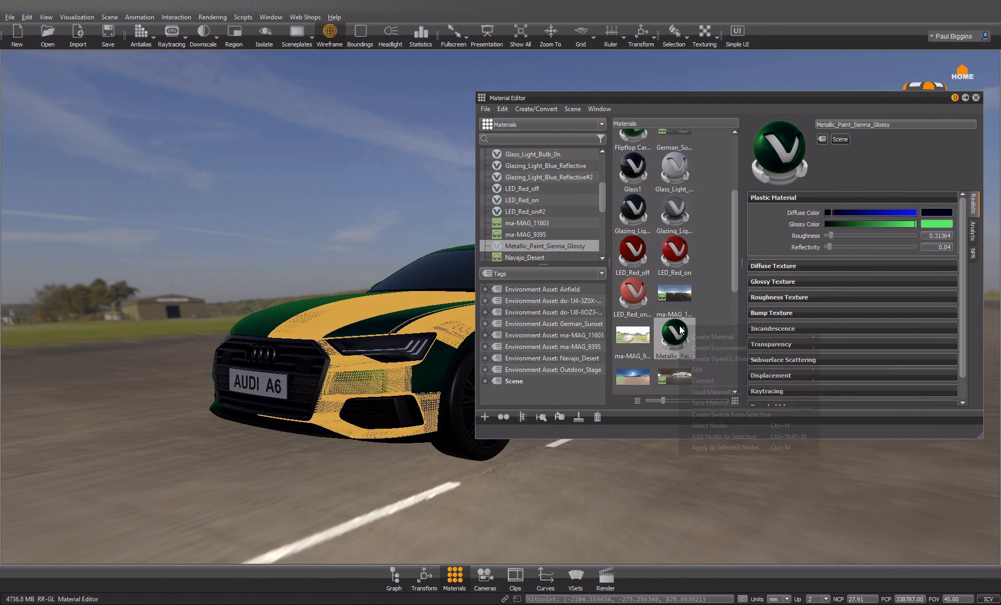
click(699, 423)
drag(727, 98, 739, 261)
drag(417, 313, 358, 342)
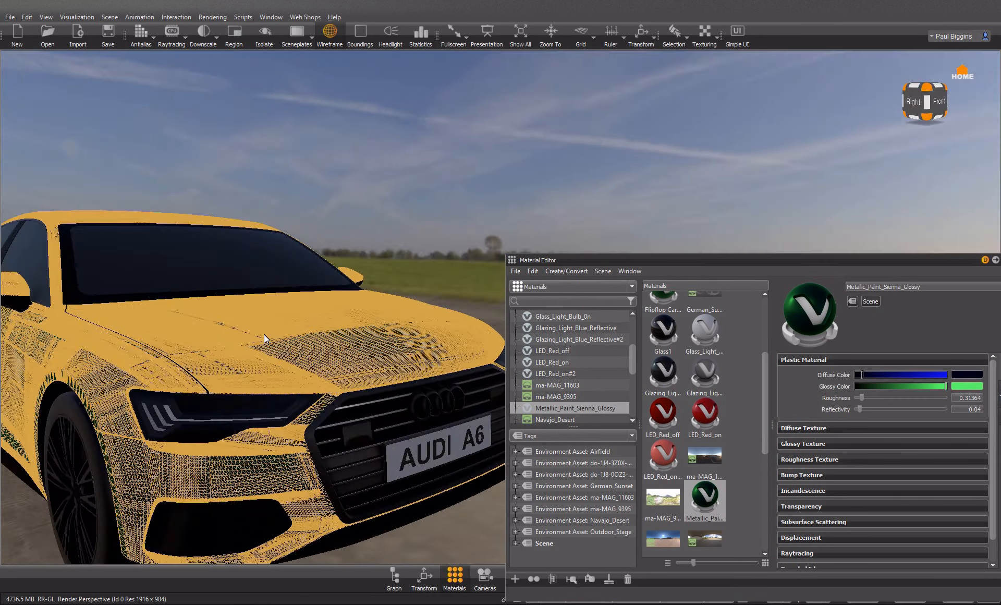
right_drag(358, 342, 256, 337)
drag(257, 337, 279, 326)
middle_drag(279, 326, 241, 330)
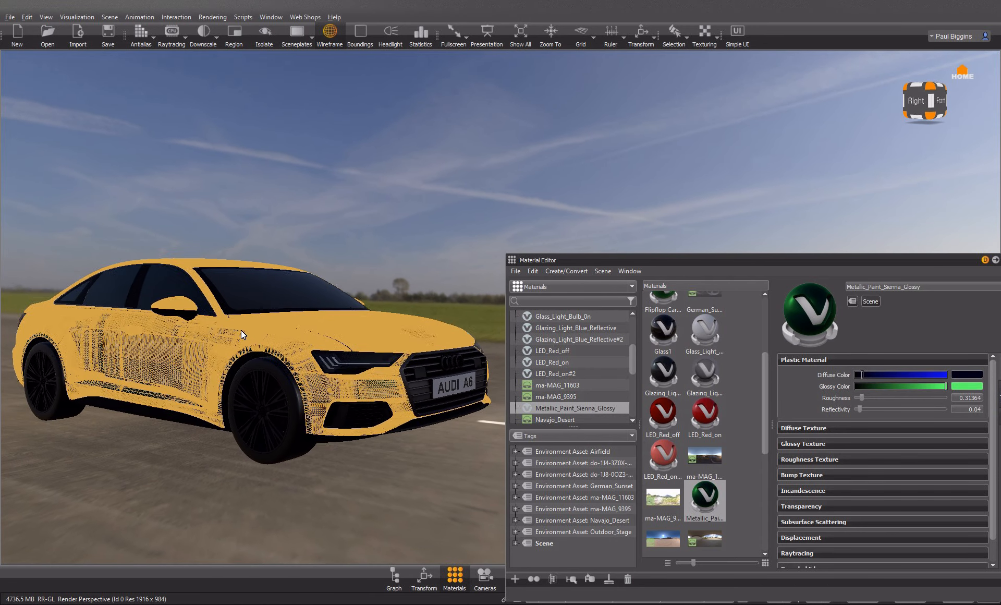
click(342, 46)
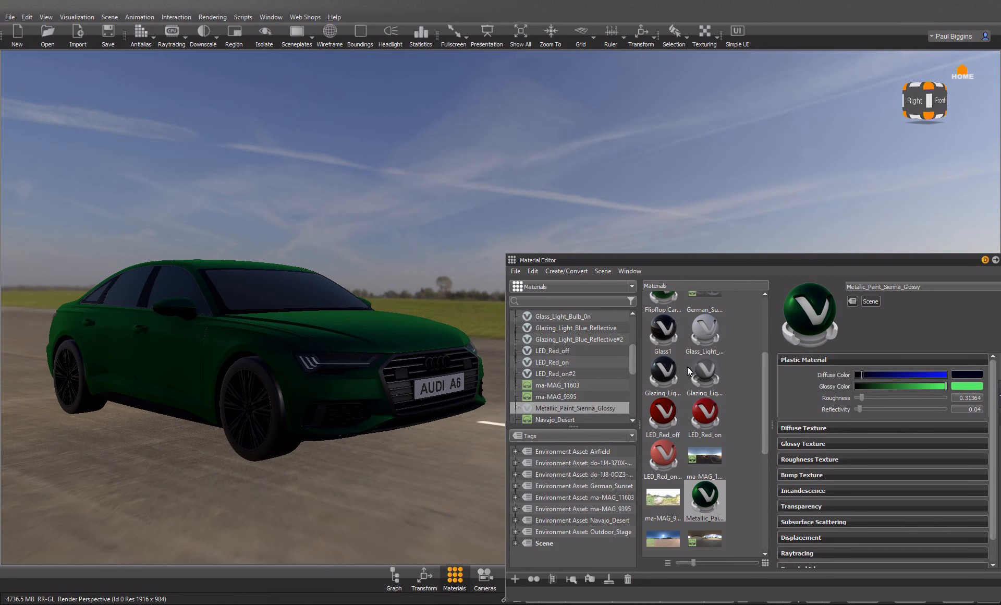
Step: Create a new Flipflop Carpaint material in the Material Editor
scroll(687, 367, up, 3)
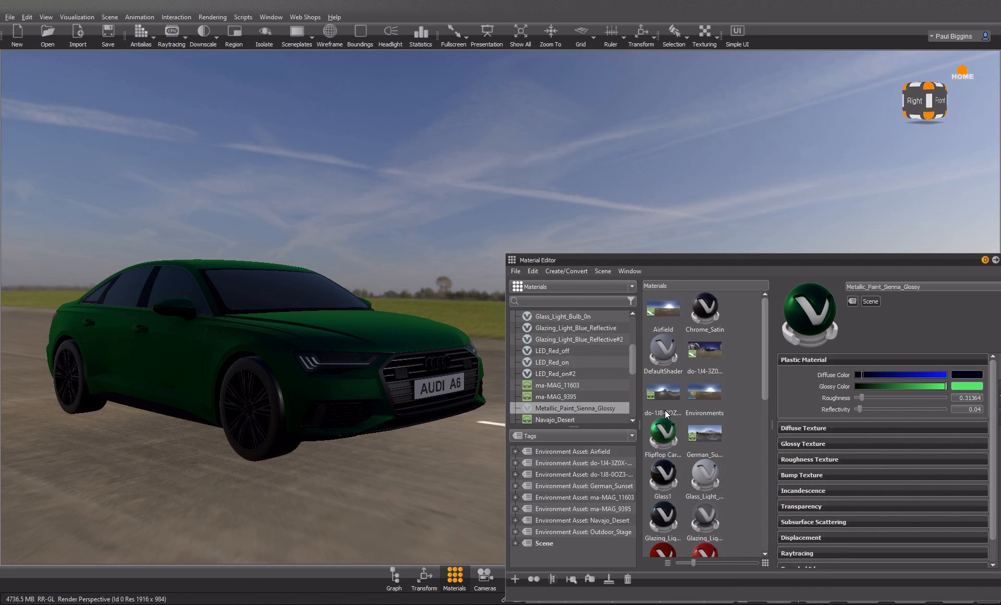
click(584, 274)
mouse_move(599, 289)
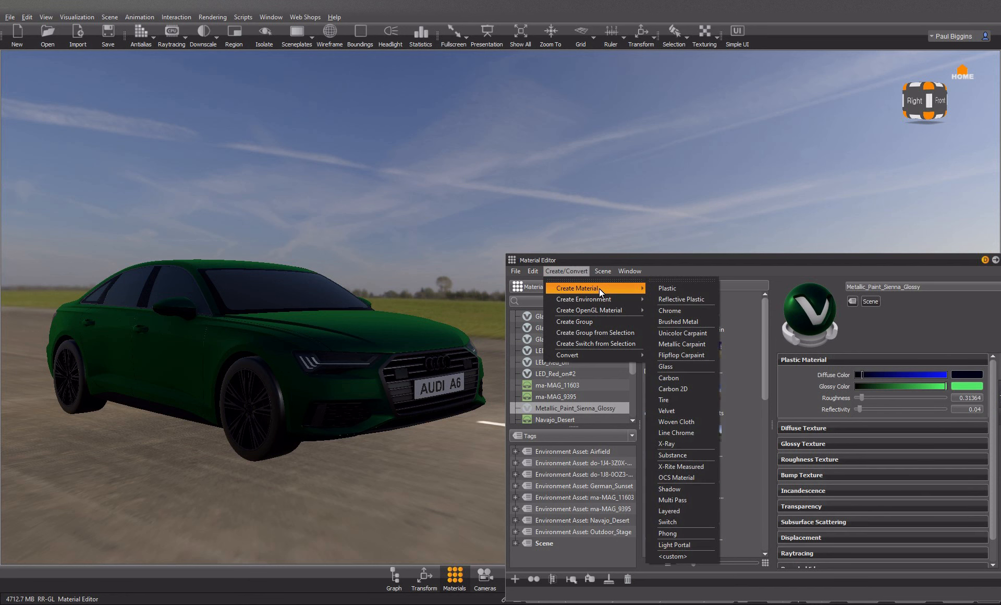
click(682, 356)
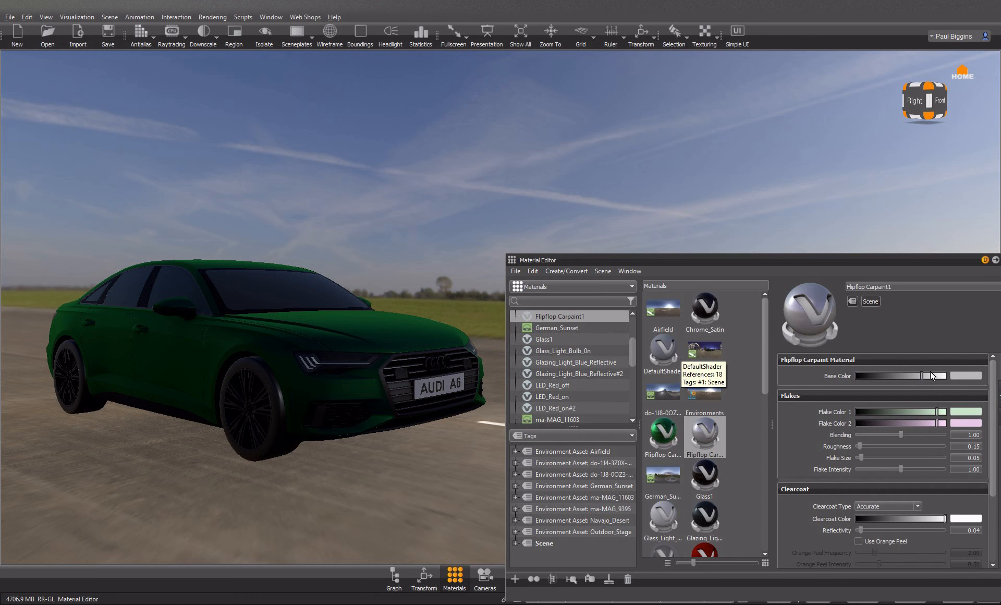
Step: Set the flipflop paint's base colour to a very dark green, with red 0.092, green 0.111 and blue 0.097
click(967, 376)
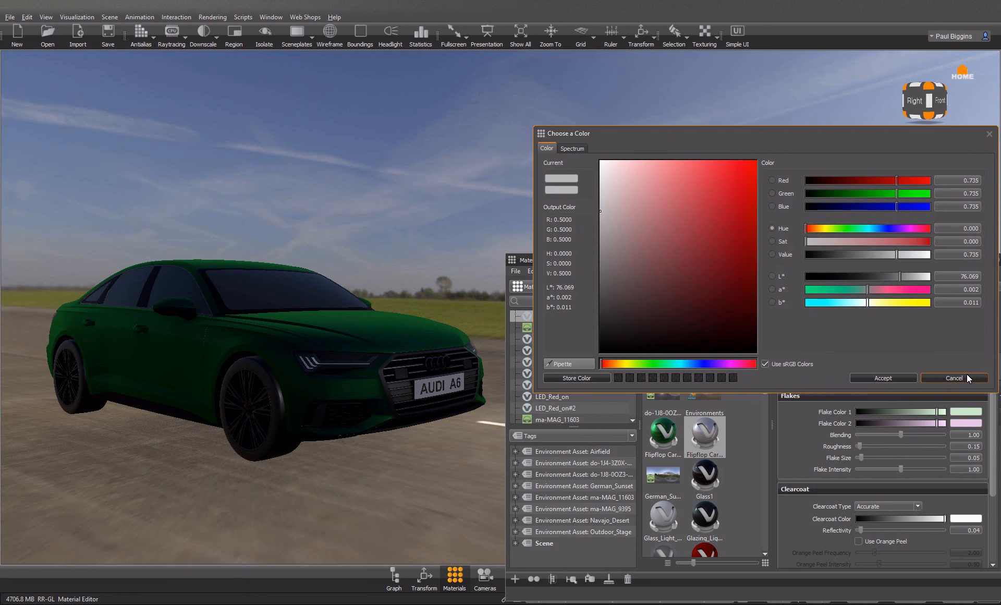
click(659, 361)
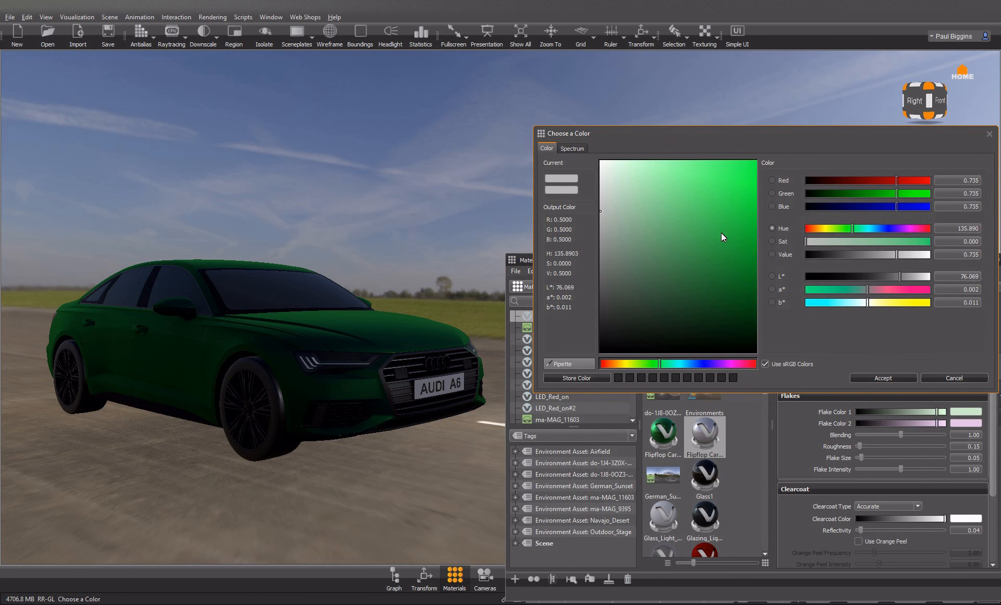
drag(611, 324, 626, 333)
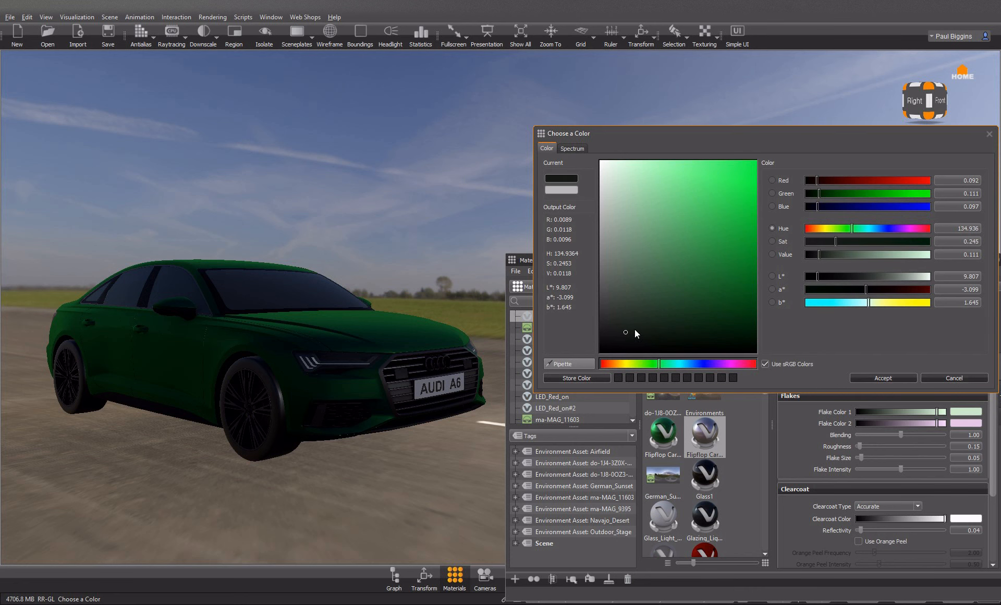
click(864, 375)
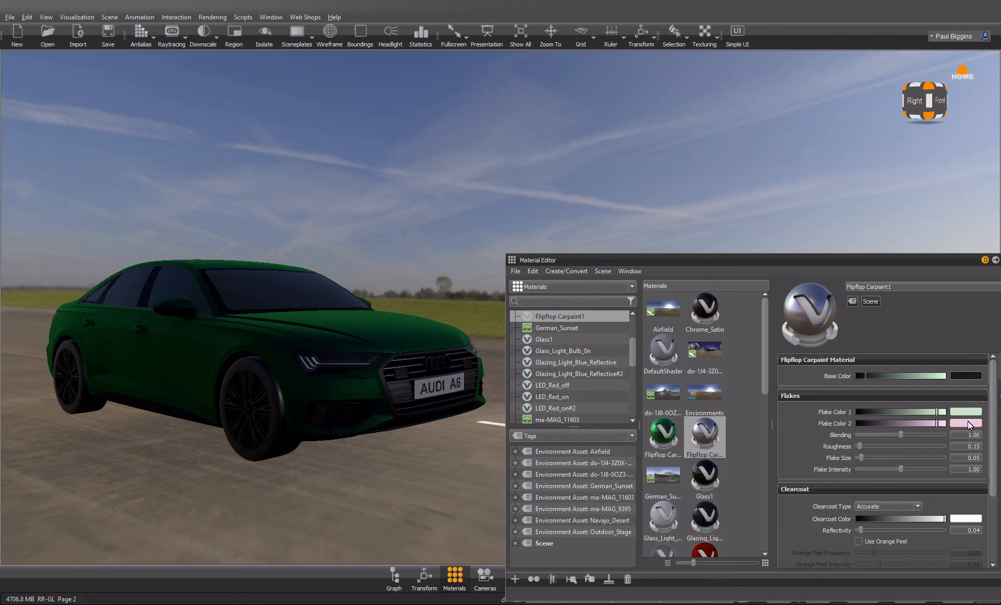
Step: Set Flake Color 1 to a vivid green with hue 139.310 and full saturation and value
click(966, 412)
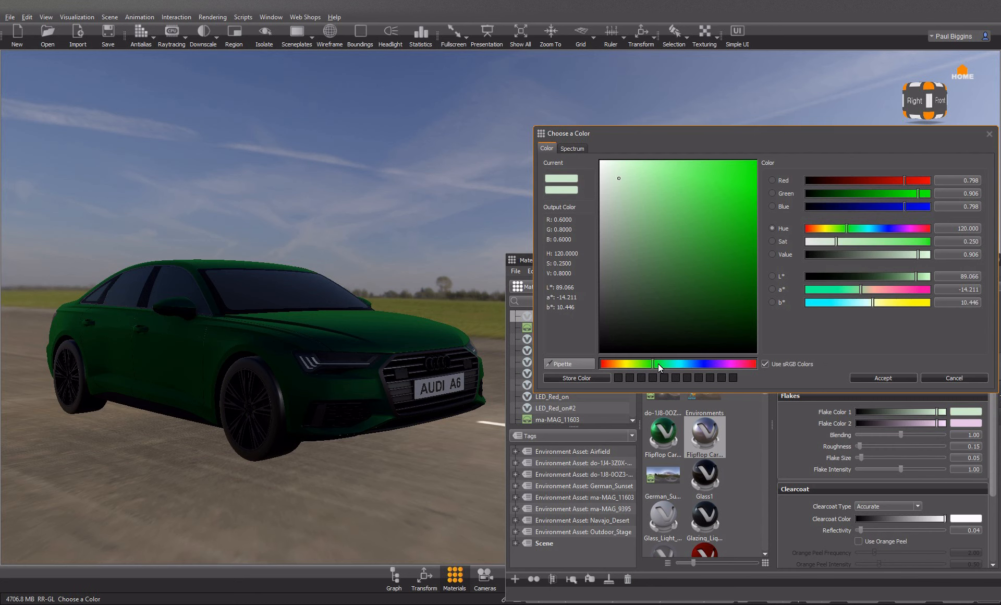
drag(654, 364, 668, 362)
drag(682, 292, 784, 135)
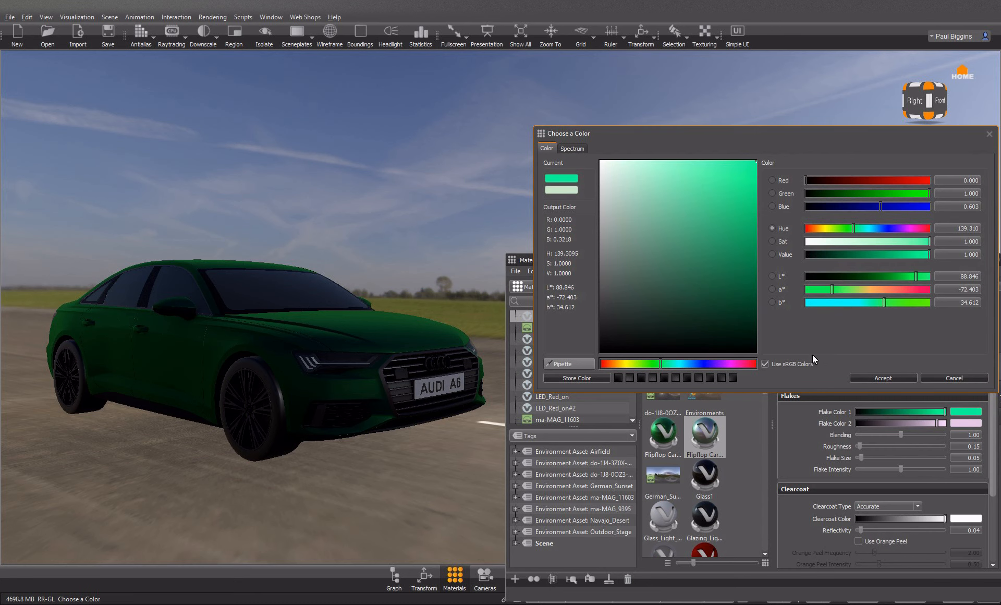
click(886, 379)
Step: Set Flake Color 2 to a dark blue with hue 215.445, saturation 0.653 and value 0.216
click(966, 422)
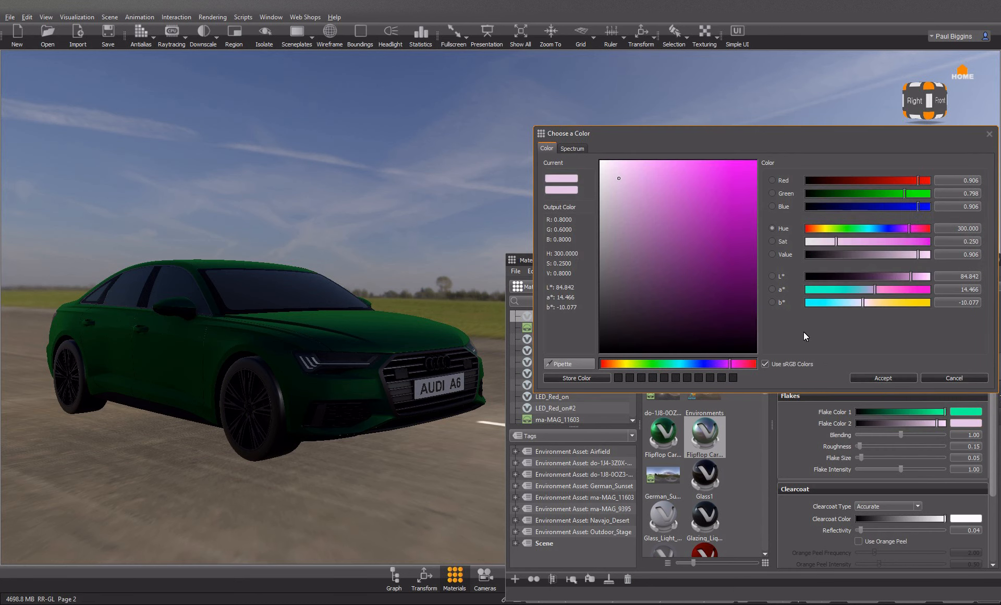
click(692, 365)
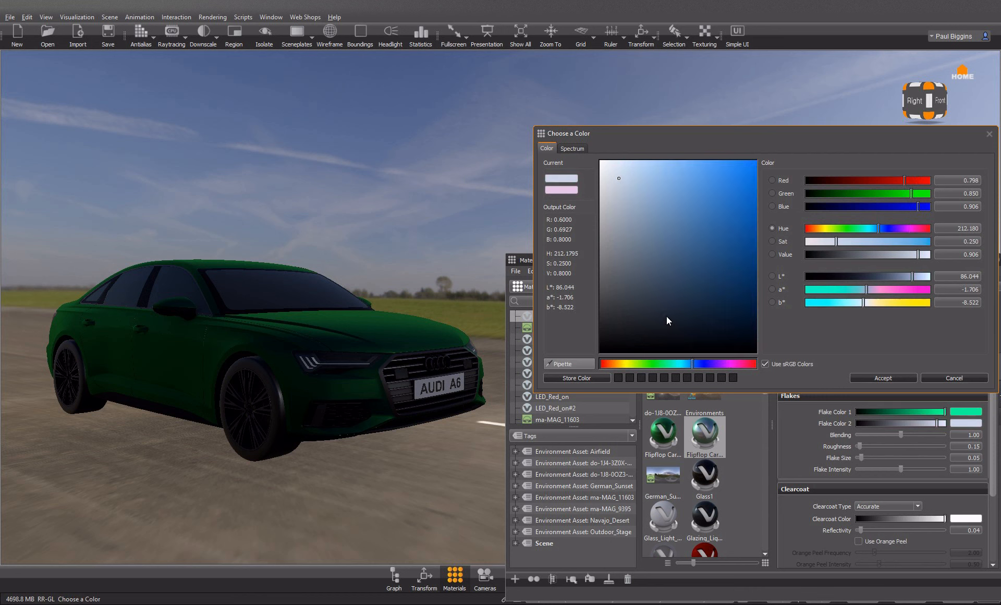
click(671, 313)
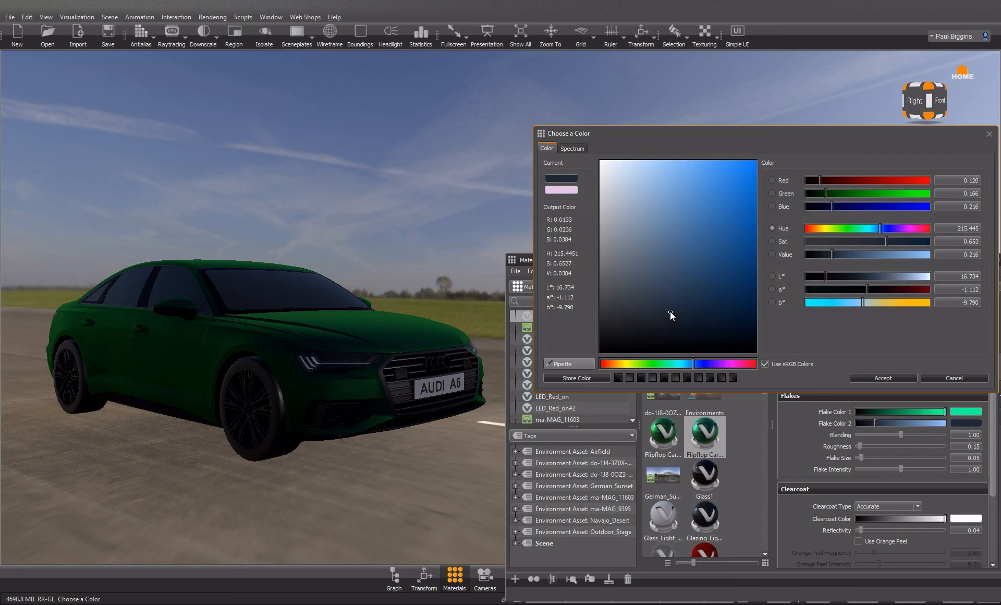
click(862, 379)
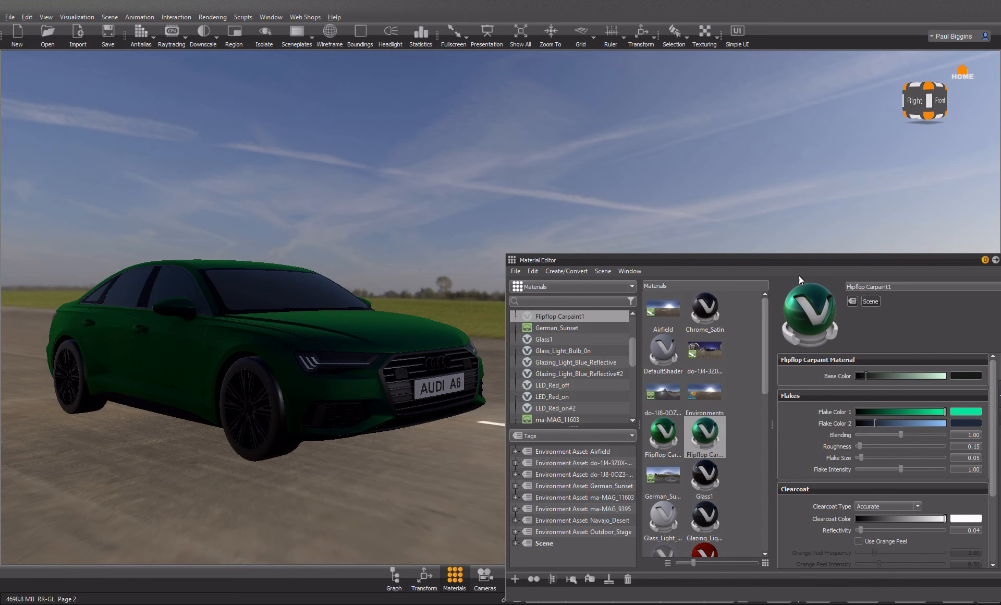
Step: Check the body selection with the wireframe overlay and apply Flipflop Carpaint1 to the selected nodes
right_click(708, 428)
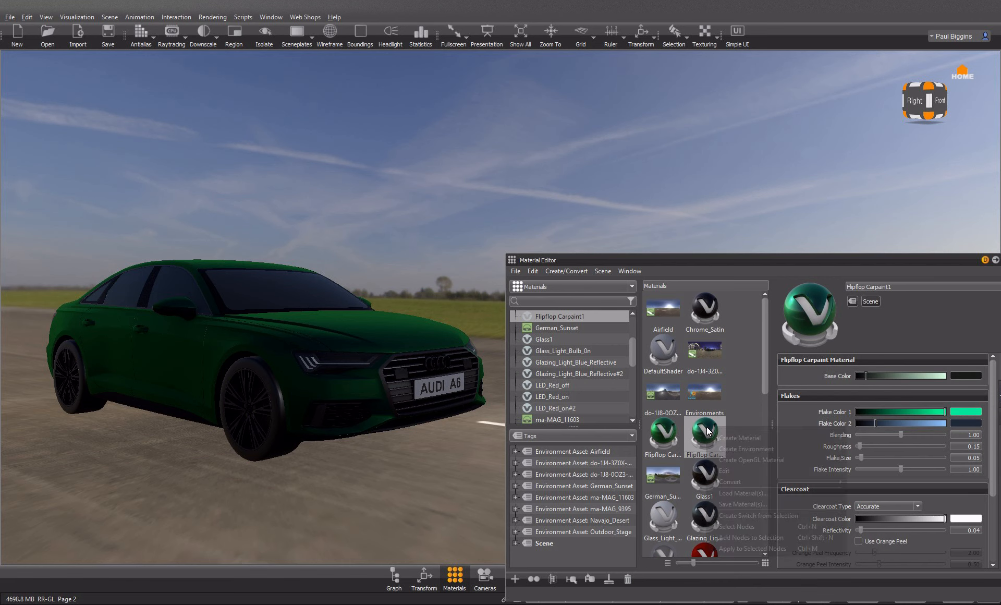
click(330, 39)
click(330, 41)
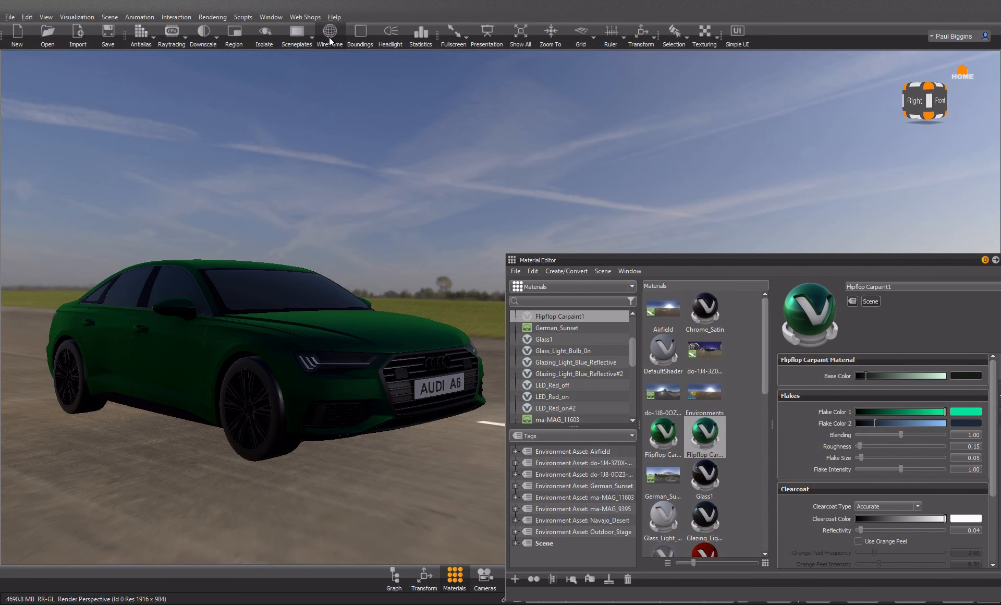
right_click(709, 428)
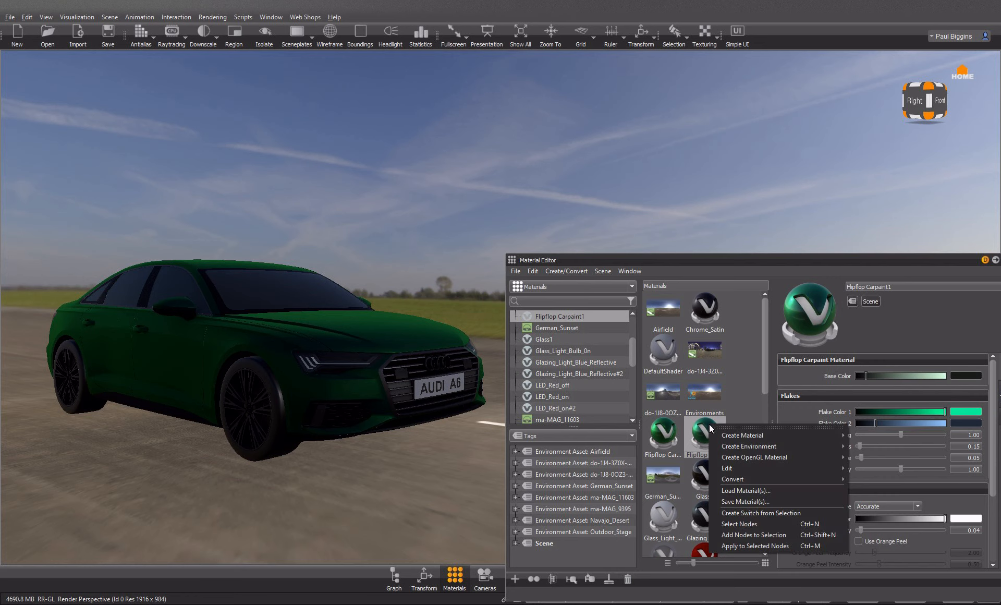
click(736, 547)
drag(294, 394, 292, 333)
Step: Brighten Flake Color 2 to a medium blue and darken the base colour to red 0.056, green 0.070 and blue 0.057
drag(876, 423, 902, 431)
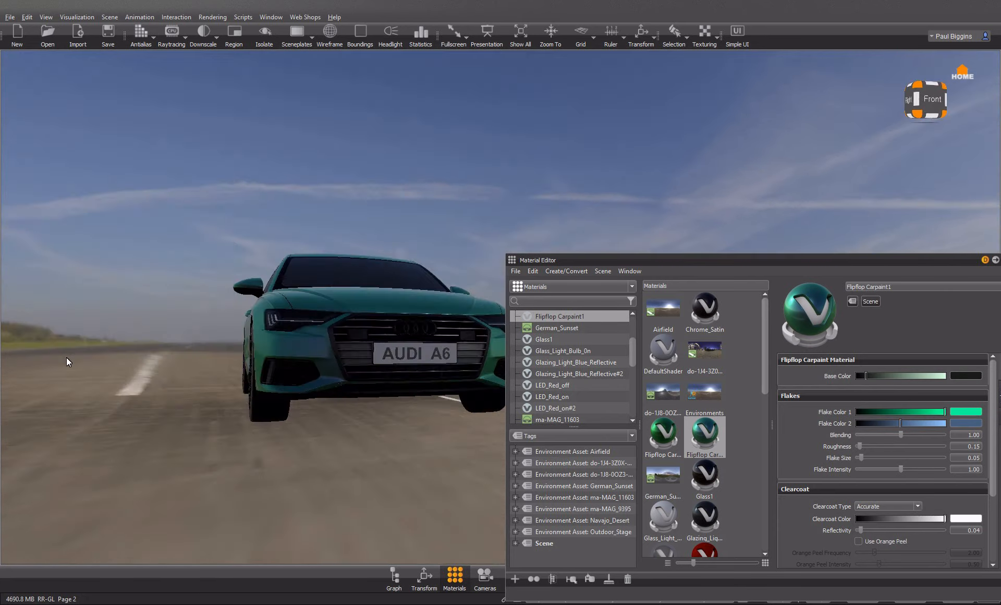
drag(67, 357, 338, 347)
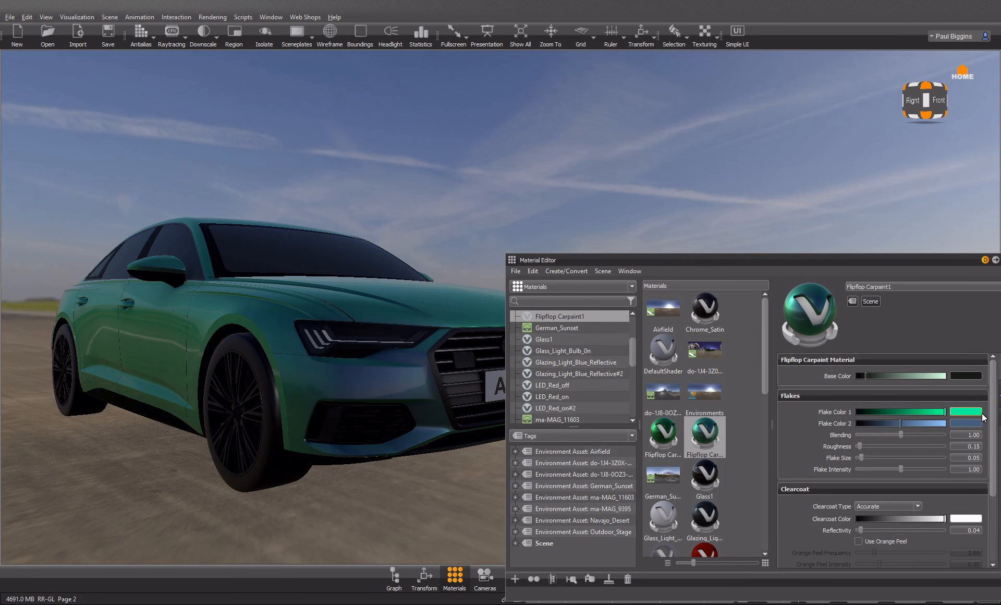
mouse_move(865, 375)
mouse_down()
mouse_move(851, 374)
mouse_move(955, 374)
mouse_move(861, 375)
mouse_move(938, 373)
mouse_up()
click(959, 374)
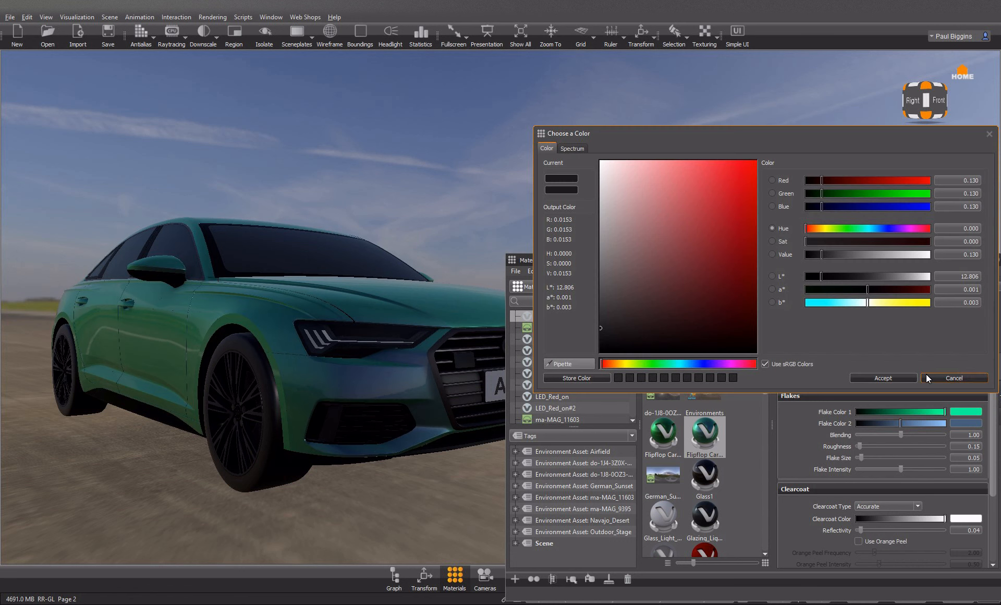
click(652, 359)
click(631, 340)
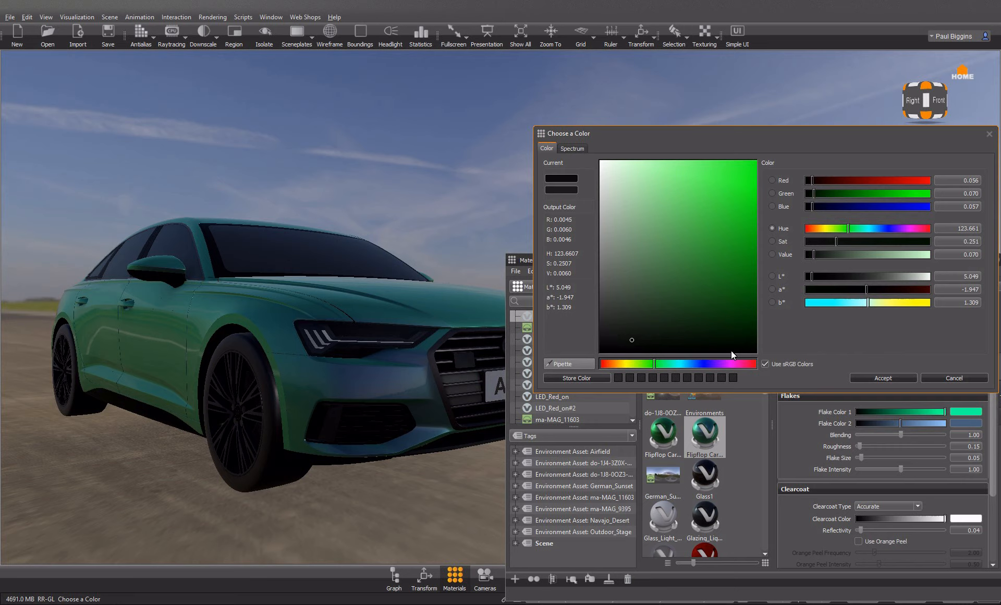
click(871, 376)
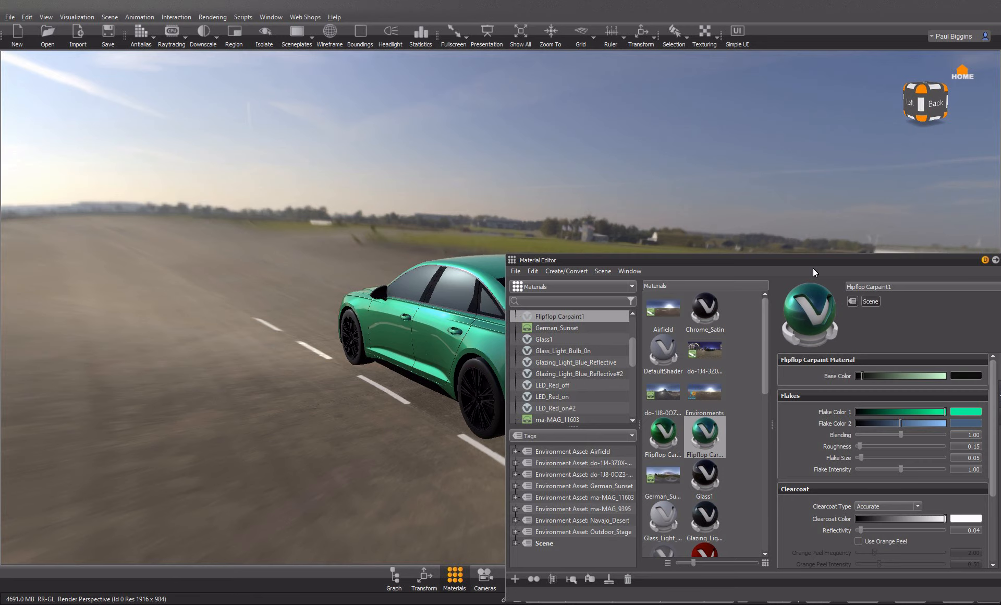
Step: Move the Material Editor clear of the car and set the paint's clearcoat reflectivity to 0.015
drag(813, 260, 311, 82)
drag(418, 363, 390, 422)
drag(569, 281, 412, 339)
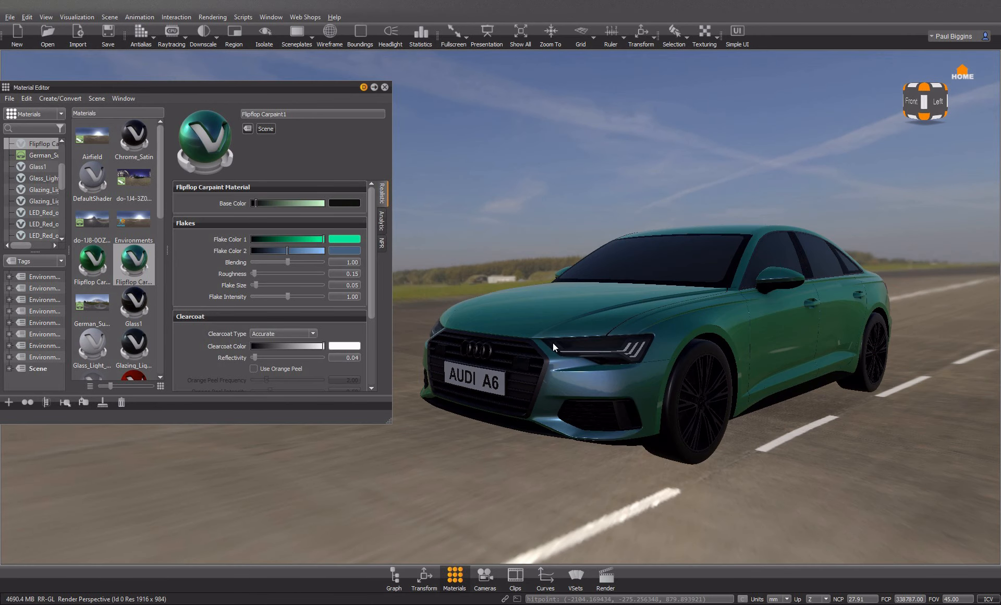
drag(253, 356, 252, 360)
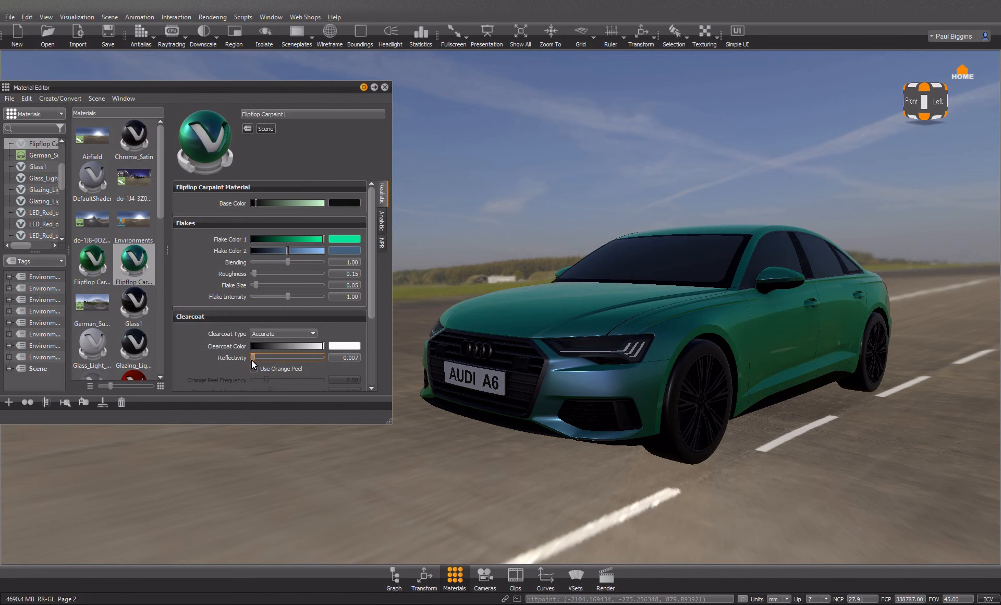
drag(561, 405, 558, 377)
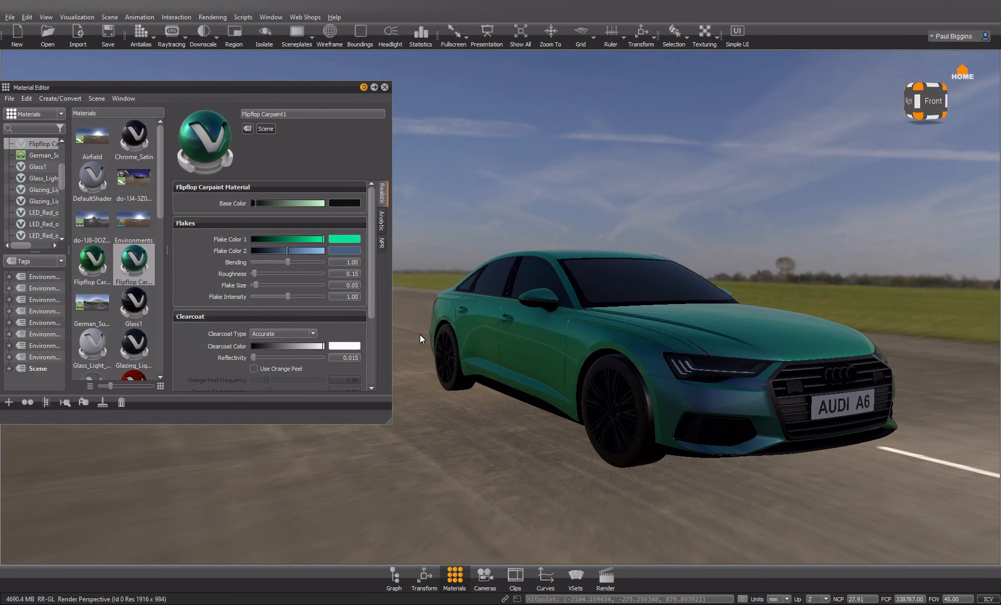
Step: Brighten Flake Color 2, shift its hue towards cyan, and move the colour dialog clear of the car
drag(305, 247, 305, 252)
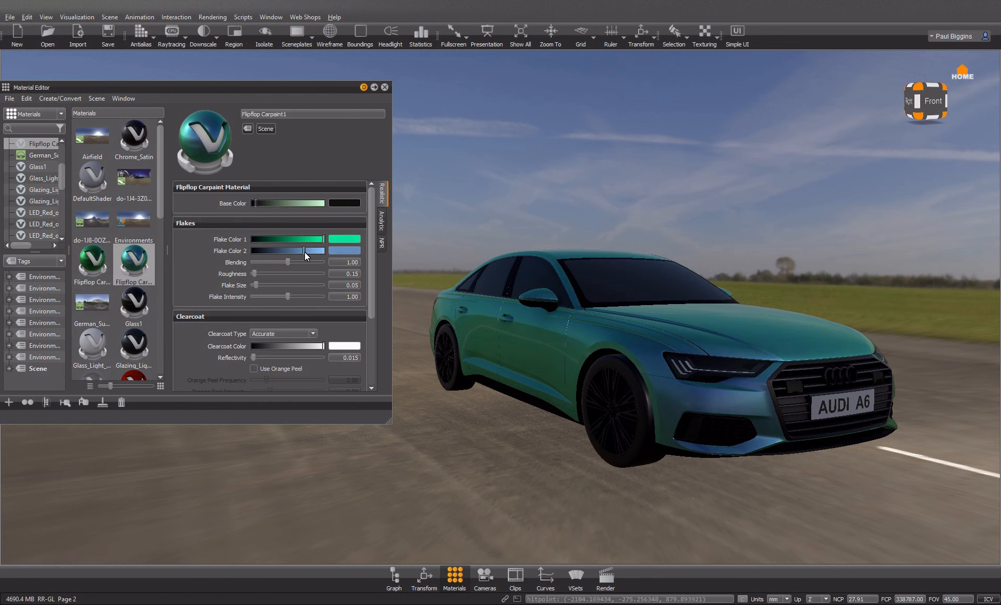
click(350, 252)
click(684, 364)
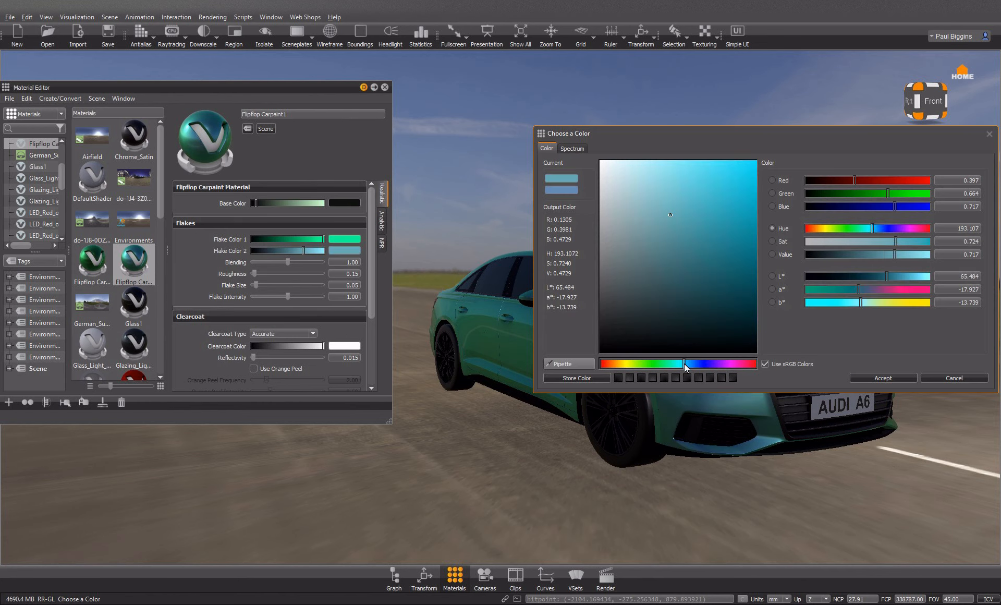
mouse_move(711, 363)
mouse_down()
mouse_move(659, 361)
mouse_move(682, 362)
mouse_up()
drag(711, 136, 235, 321)
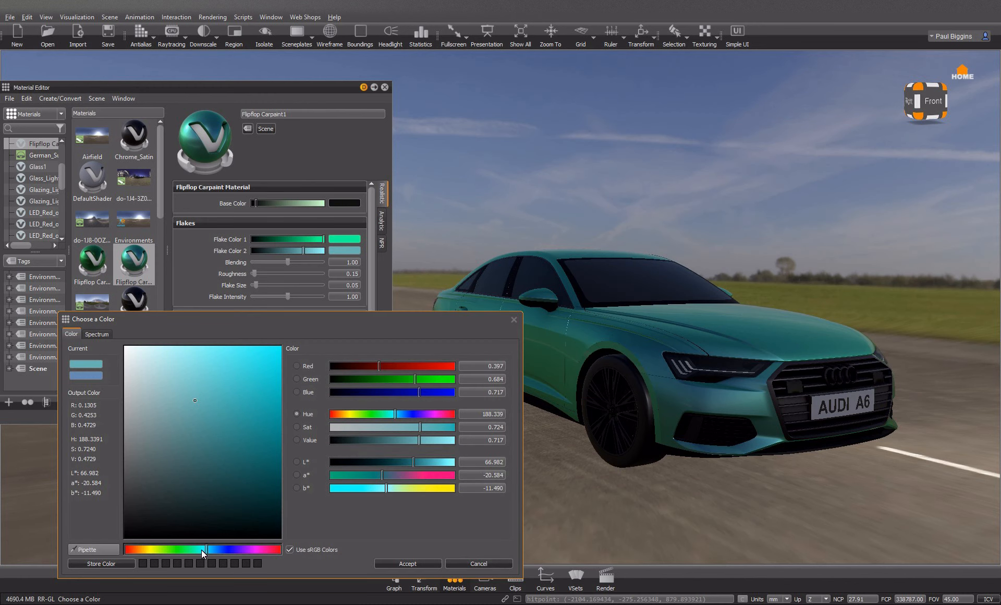
Step: Try yellow, cyan and blue hues for Flake Color 2 and accept a medium blue with hue 215.756
click(155, 549)
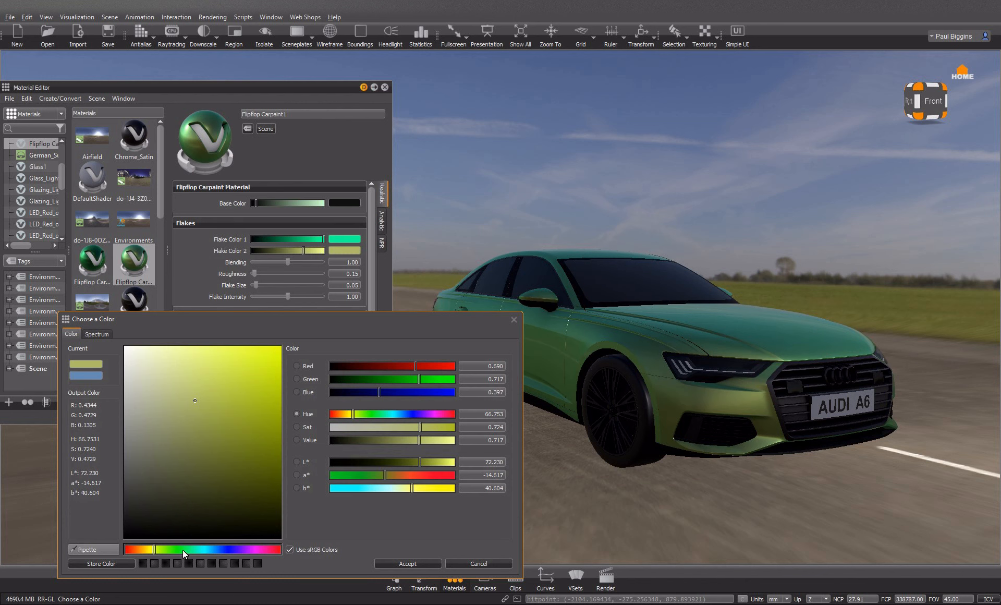
click(213, 552)
click(221, 550)
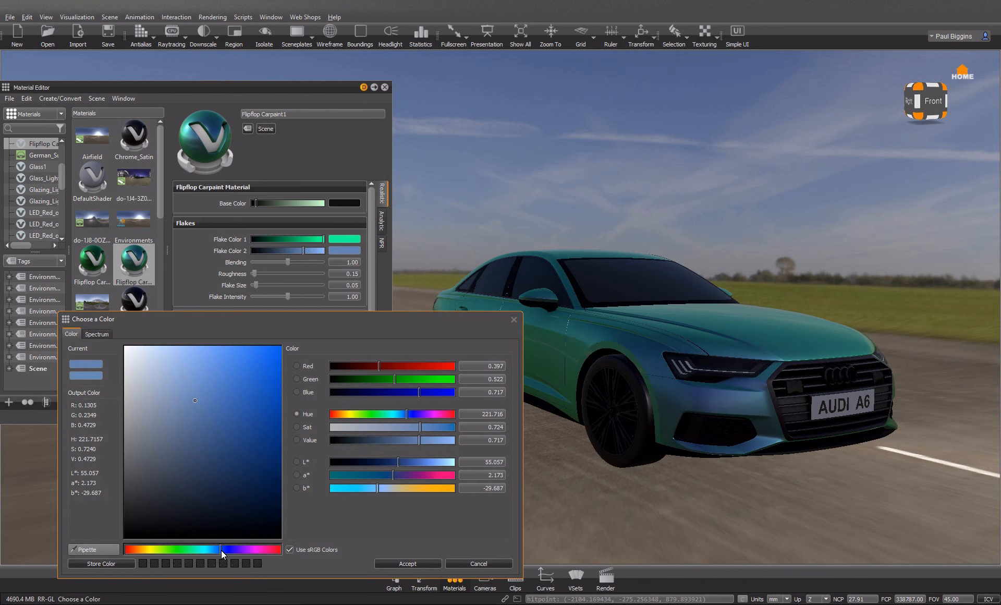
click(224, 549)
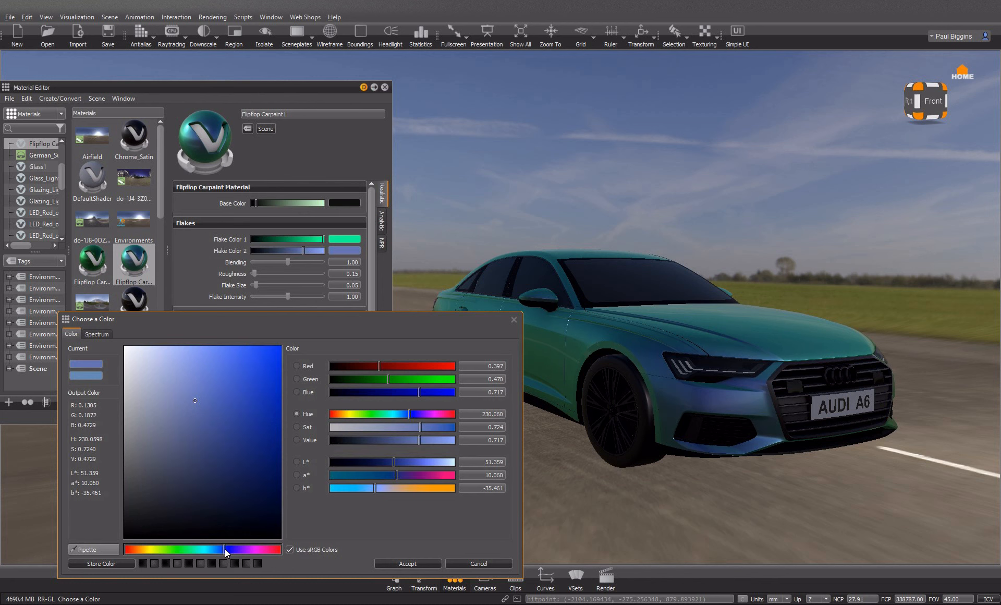
click(218, 549)
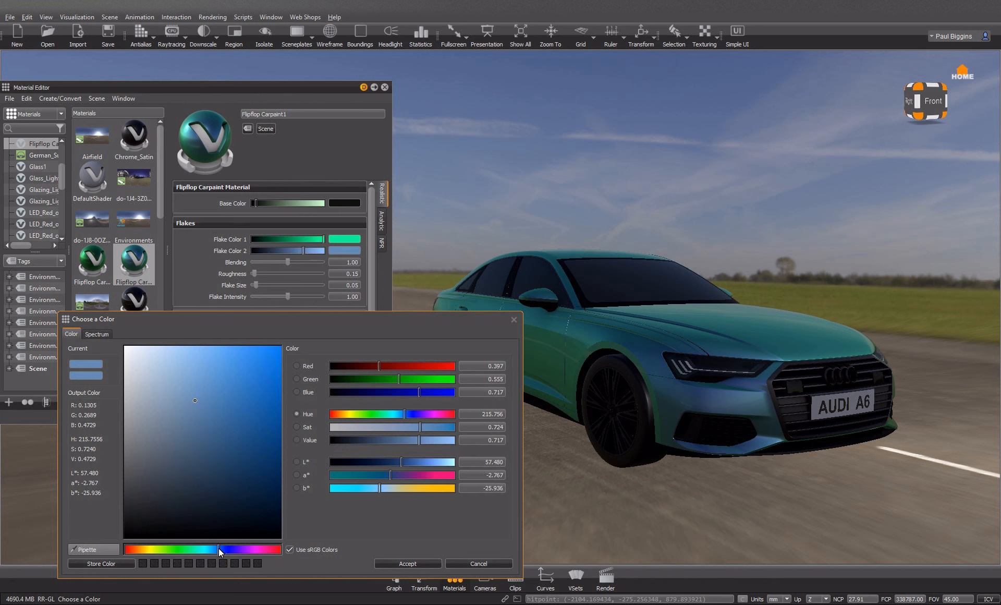
click(385, 564)
Step: Darken Flake Color 2 to a deep navy with red 0.128, green 0.199 and blue 0.276
mouse_move(302, 251)
mouse_down()
mouse_move(248, 255)
mouse_move(280, 258)
mouse_up()
click(340, 249)
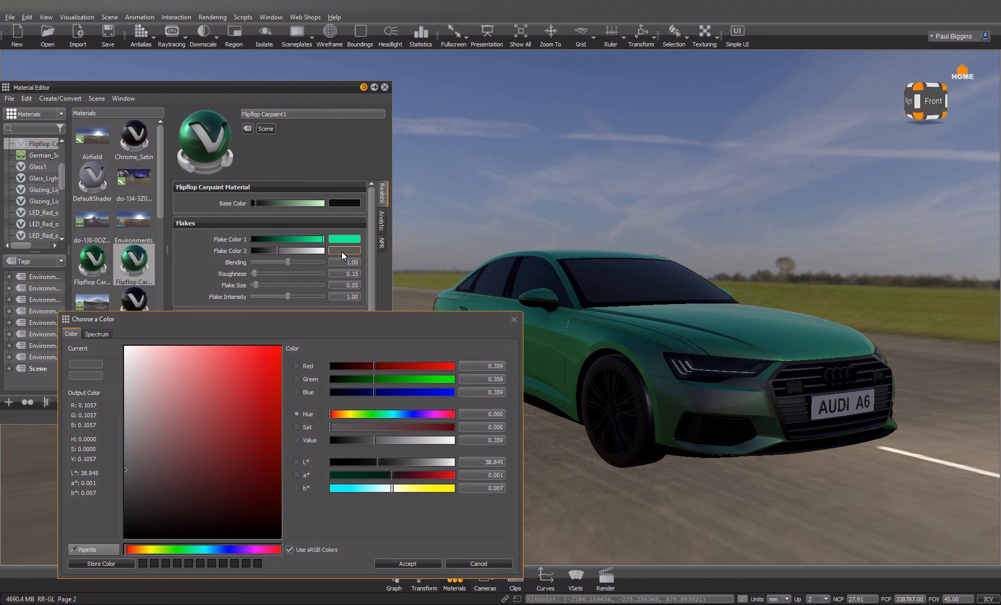
drag(211, 549, 217, 550)
click(159, 495)
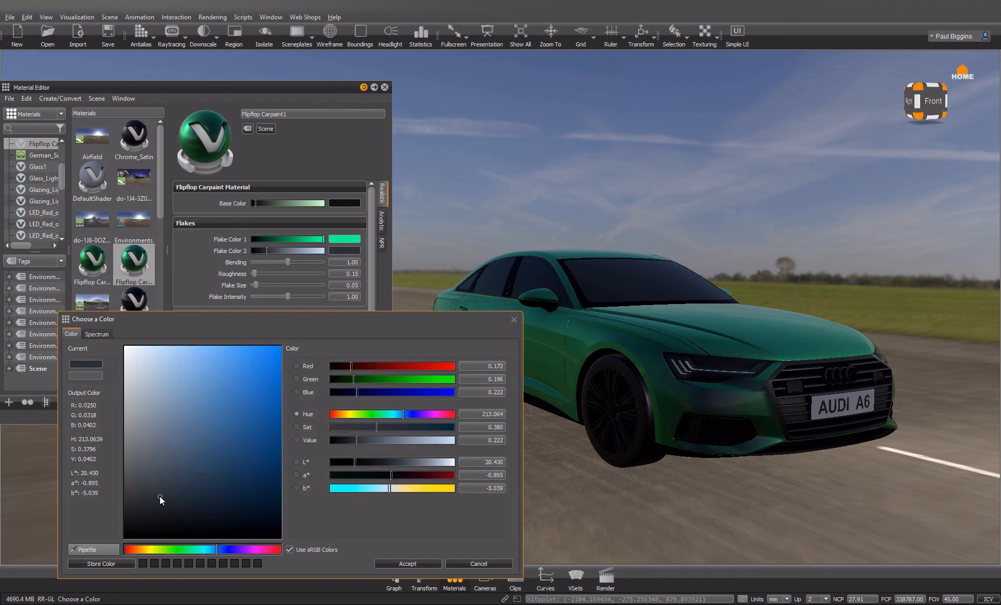
click(178, 490)
click(217, 496)
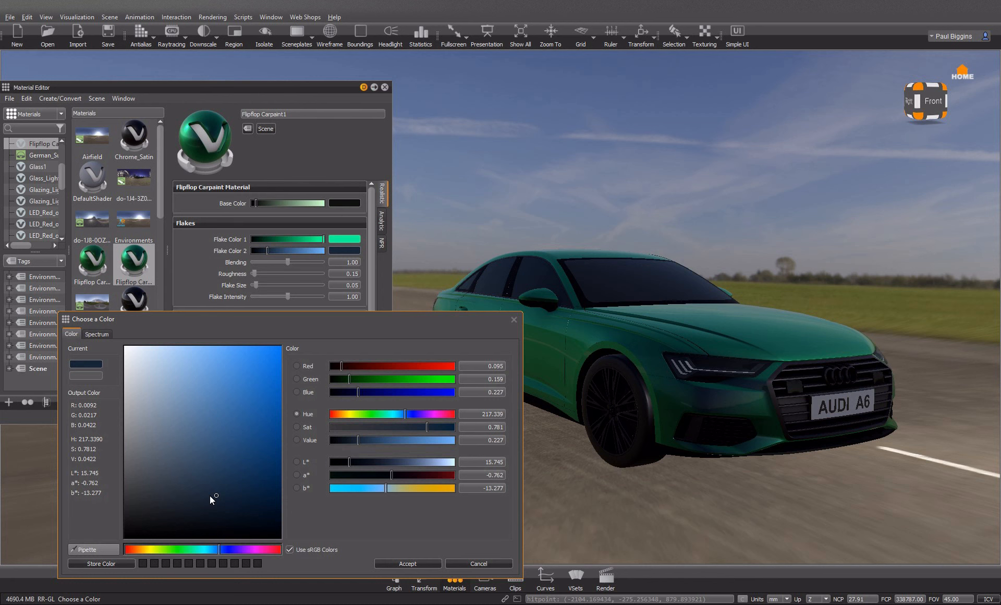
click(208, 489)
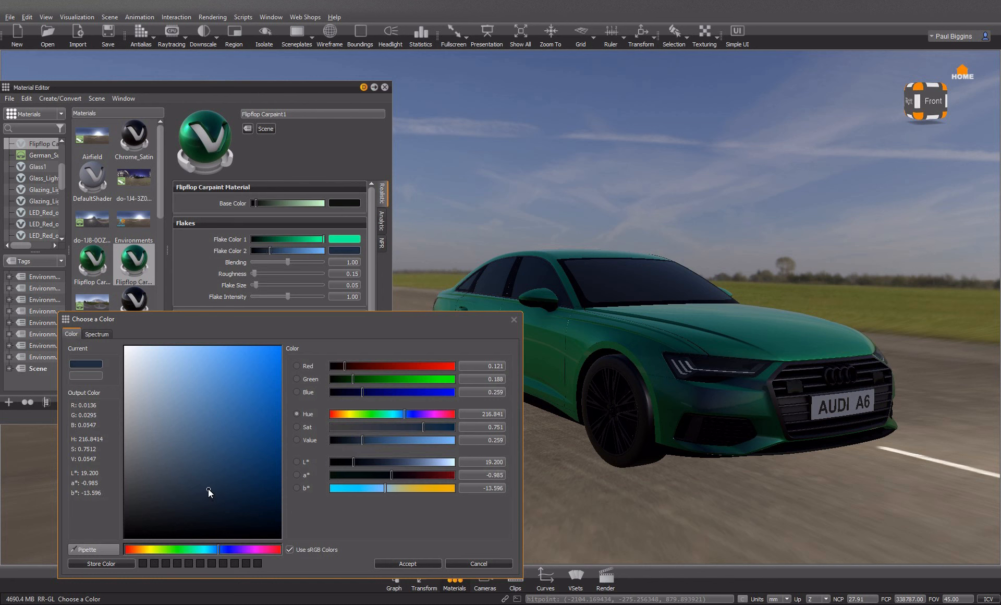
click(208, 486)
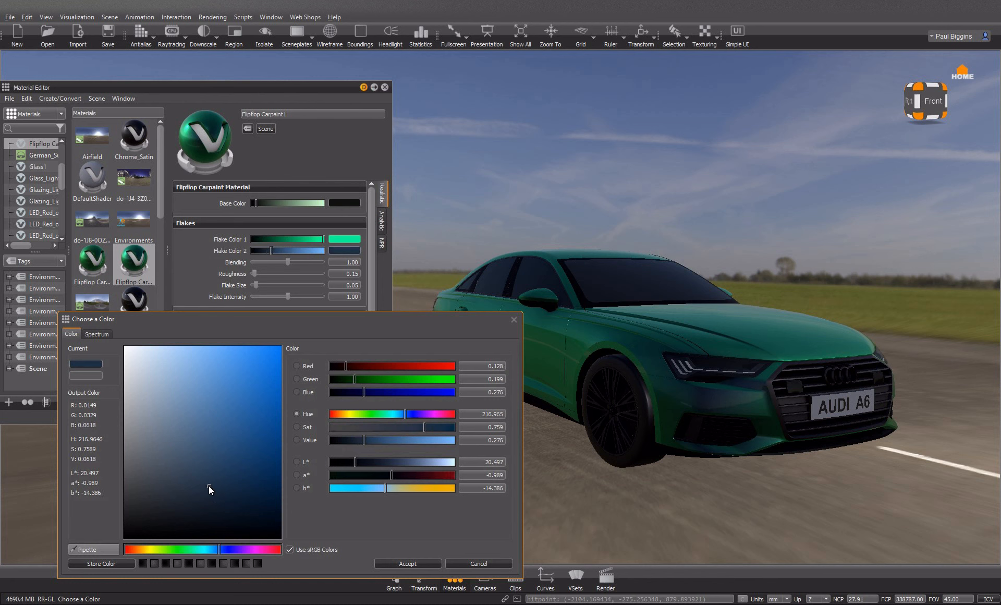
click(388, 566)
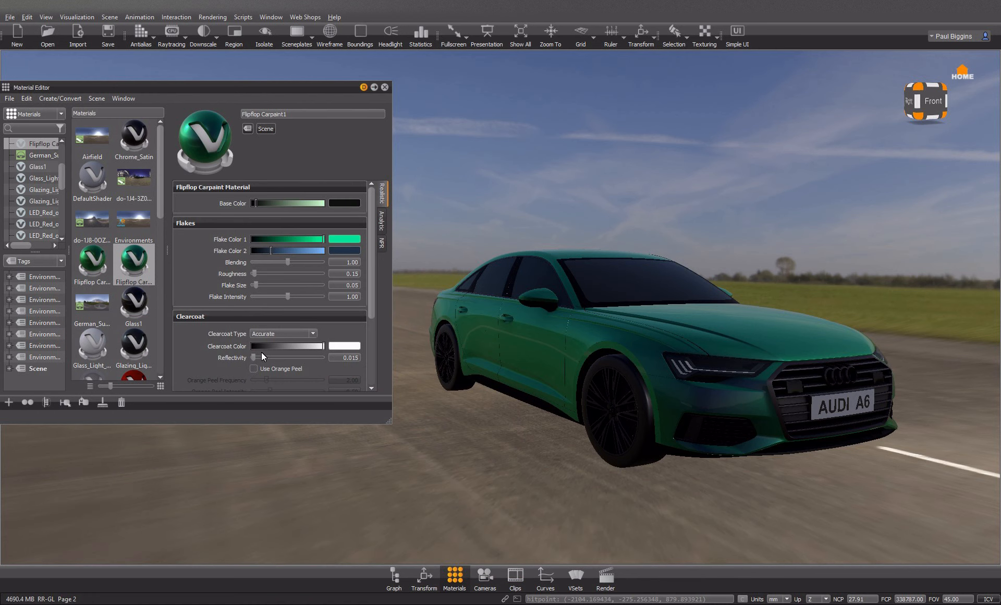
Step: Inspect the repainted car from the front three-quarter view with the Material Editor closed, and reopen the editor clear of the car's side
click(385, 87)
drag(518, 390, 454, 433)
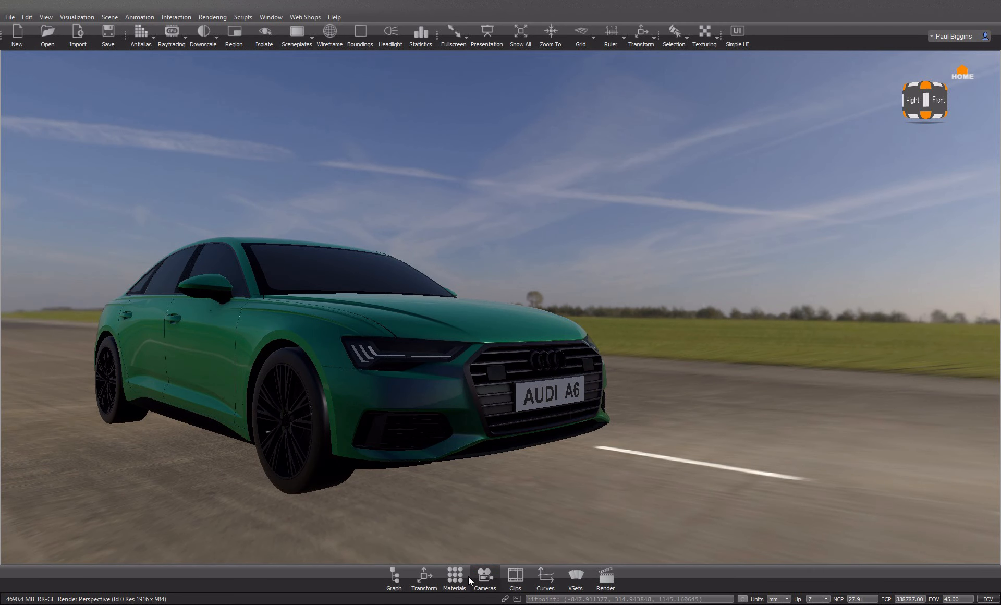
click(455, 576)
drag(310, 90, 826, 120)
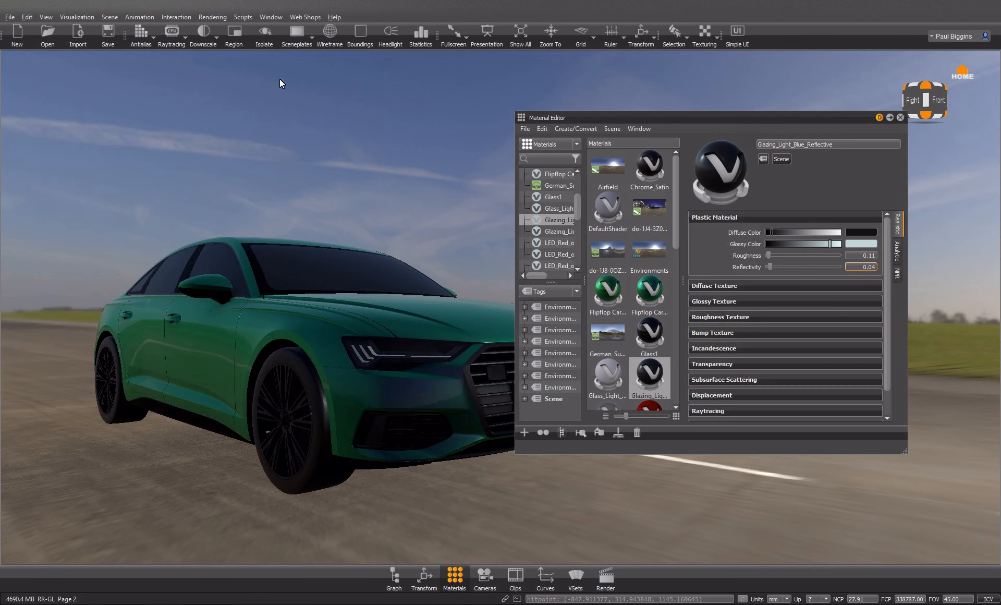
Step: Select all nodes that use Glazing_Light_Blue_Reflective and check the selection with the wireframe overlay
click(329, 32)
click(329, 32)
right_click(650, 375)
click(677, 475)
click(320, 33)
click(320, 33)
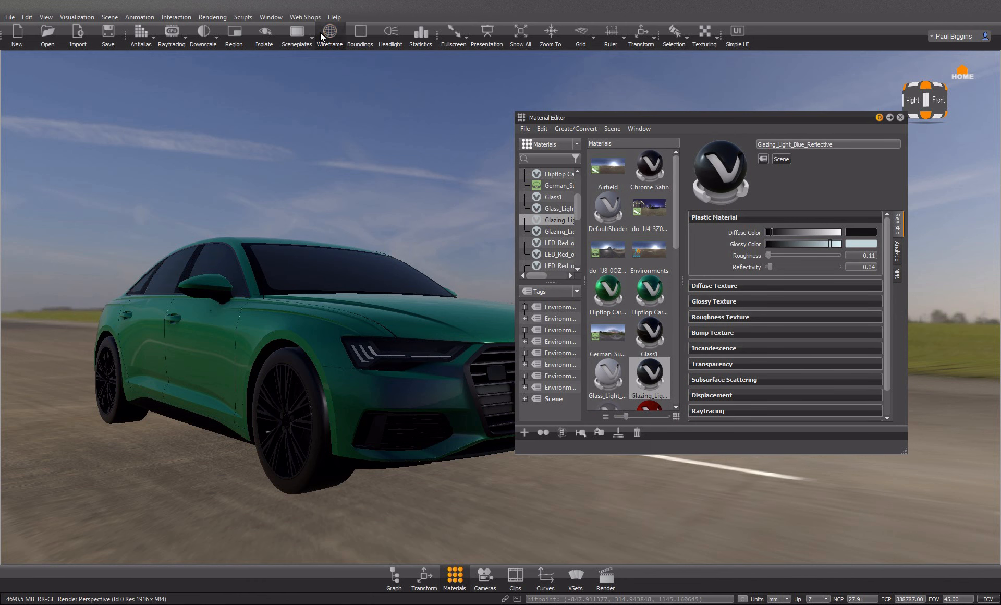
Step: Create a new Glass material and apply it to the selected window nodes
click(586, 129)
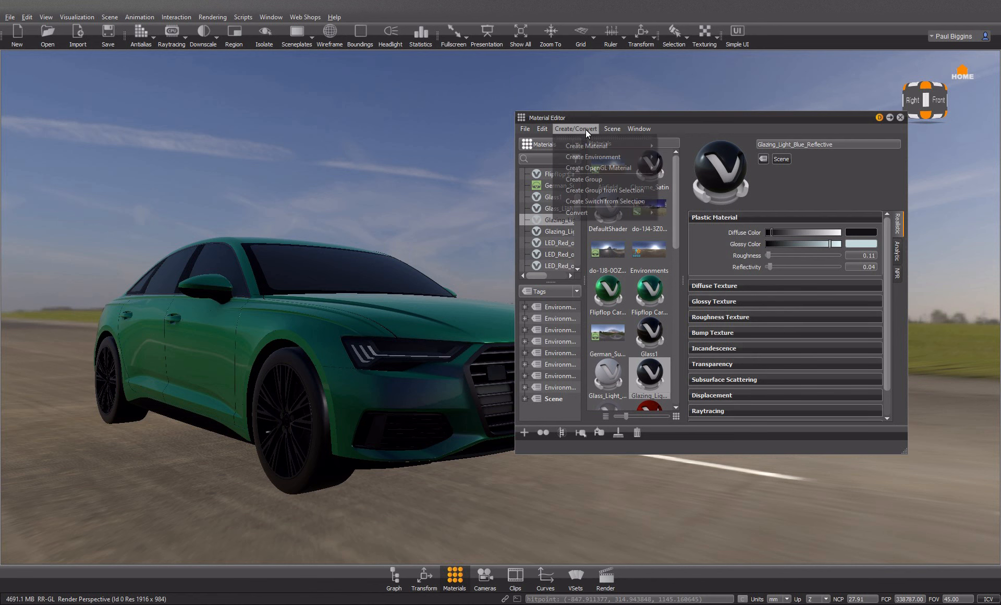
mouse_move(589, 141)
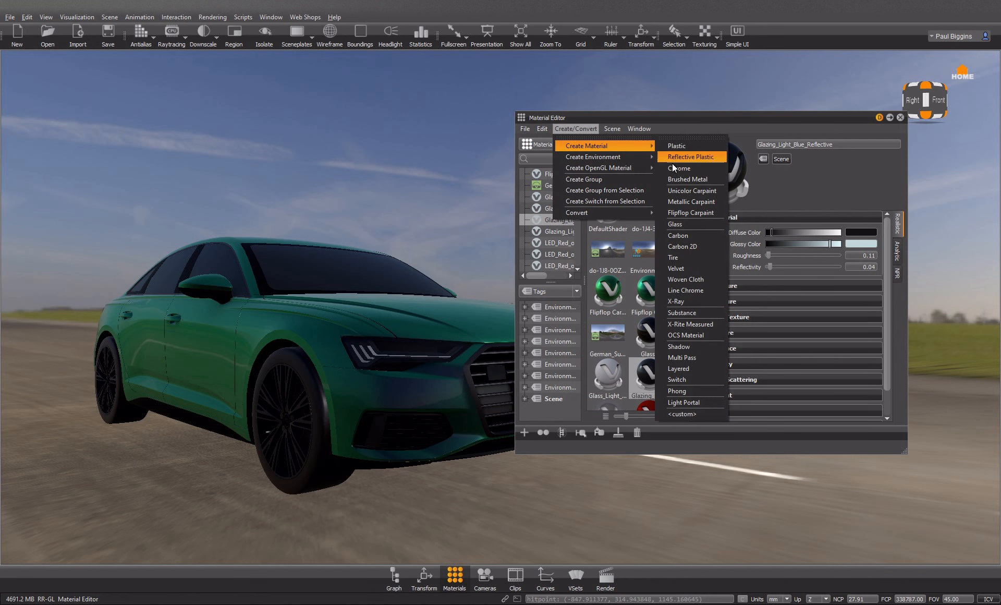
click(689, 224)
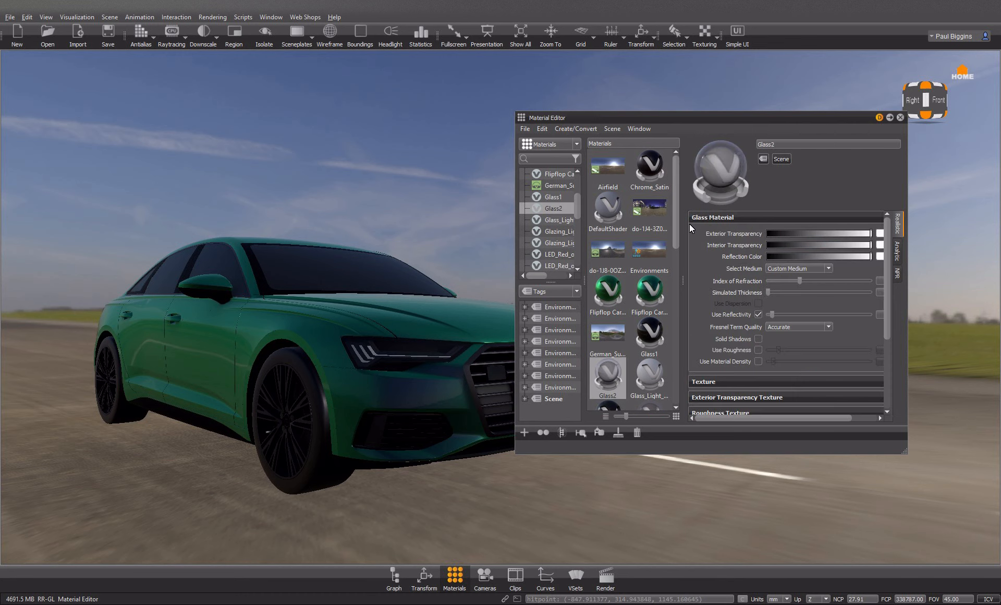
right_click(614, 364)
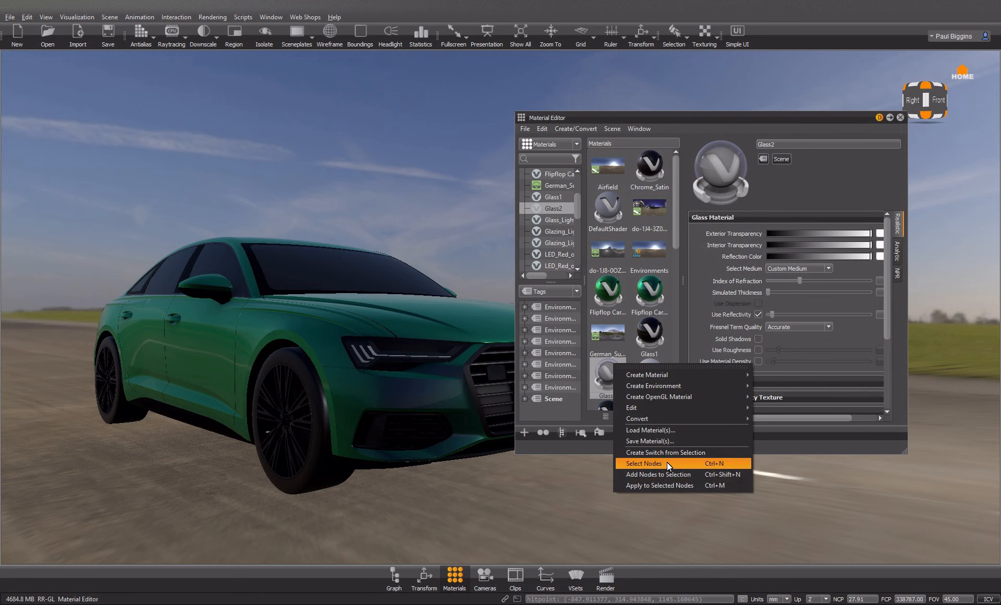
click(670, 484)
mouse_move(279, 371)
mouse_down()
mouse_move(41, 375)
mouse_move(808, 376)
mouse_move(144, 370)
mouse_move(289, 366)
mouse_up()
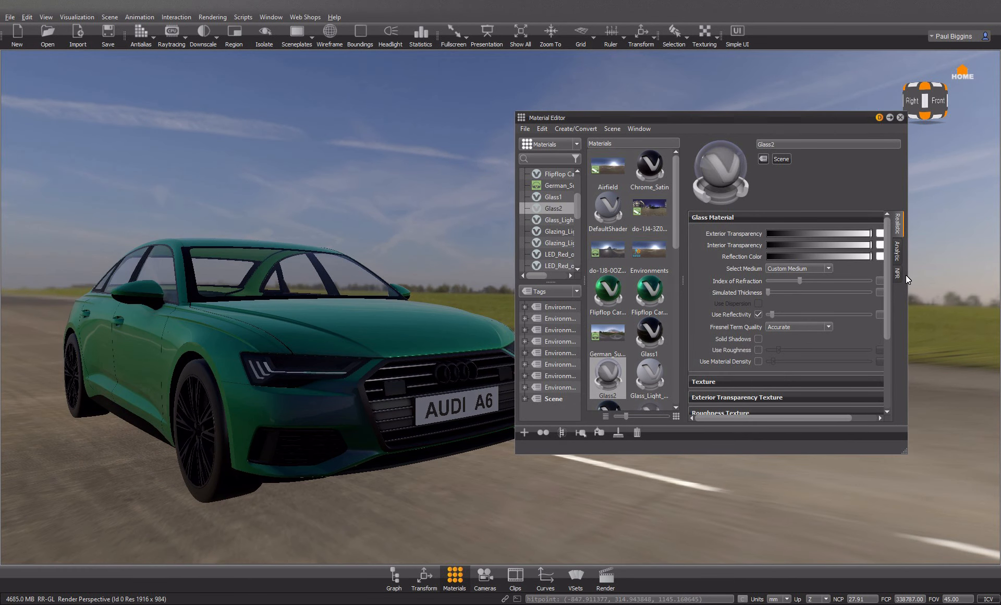
Step: Widen the Material Editor and darken Glass2's exterior and interior transparency to near black
drag(907, 276, 990, 271)
drag(947, 233, 861, 246)
drag(73, 354, 284, 355)
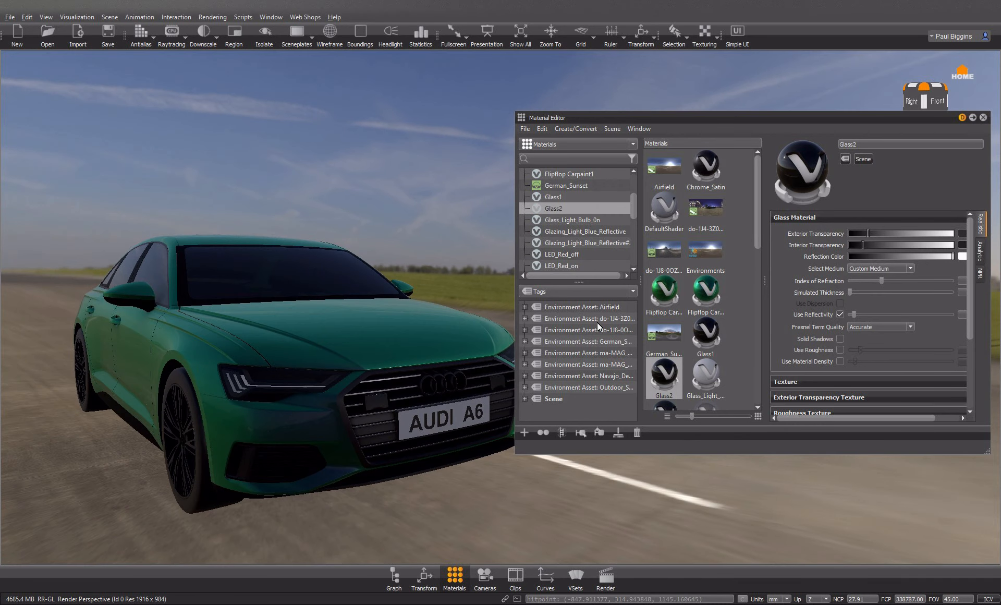
drag(862, 232, 859, 232)
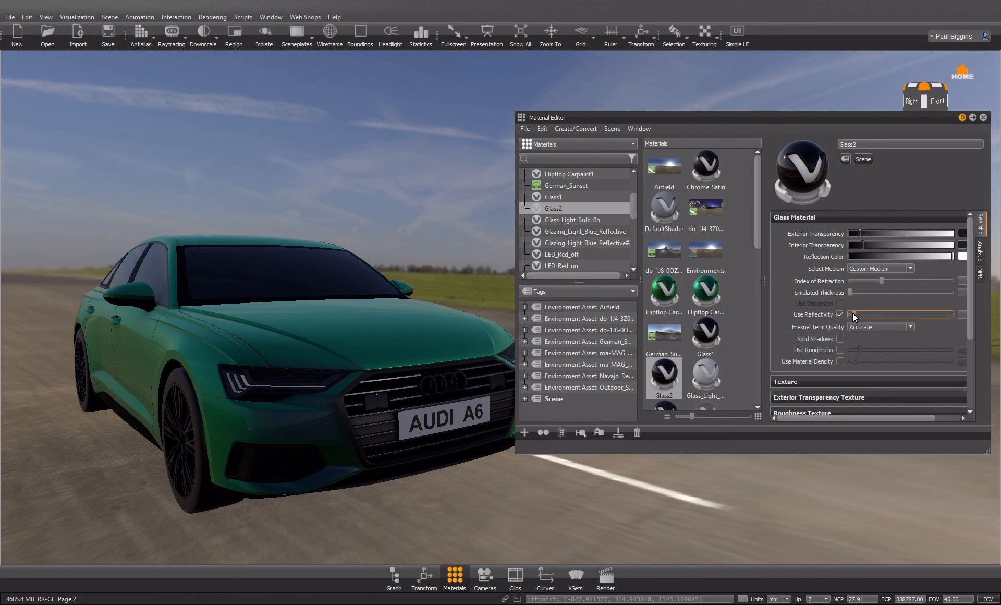
Step: Raise Glass2's reflectivity moderately and lighten its exterior transparency slightly
mouse_move(860, 315)
mouse_down()
mouse_move(880, 317)
mouse_move(872, 317)
mouse_up()
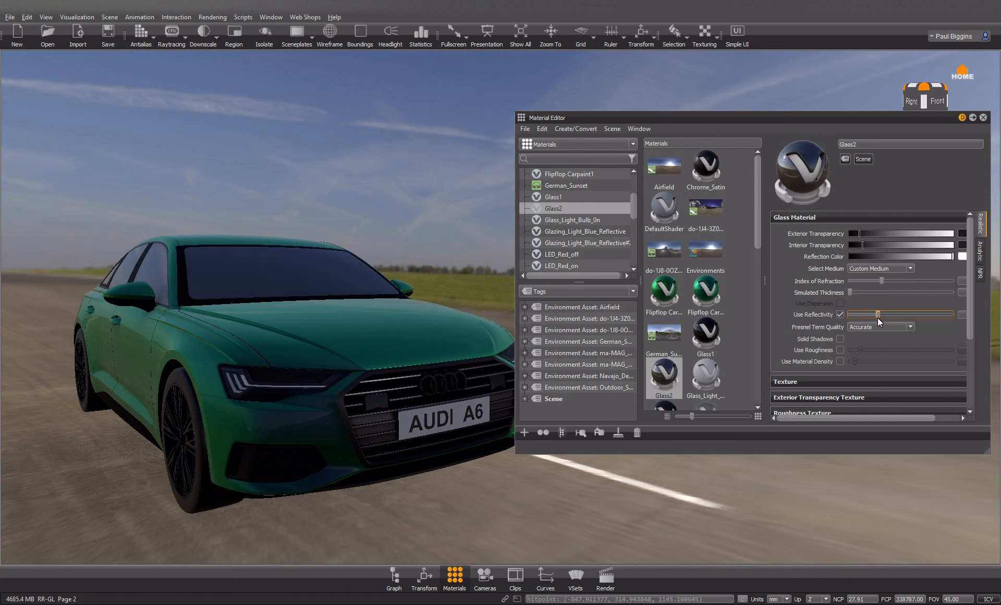
click(867, 230)
alt+drag(154, 379, 221, 379)
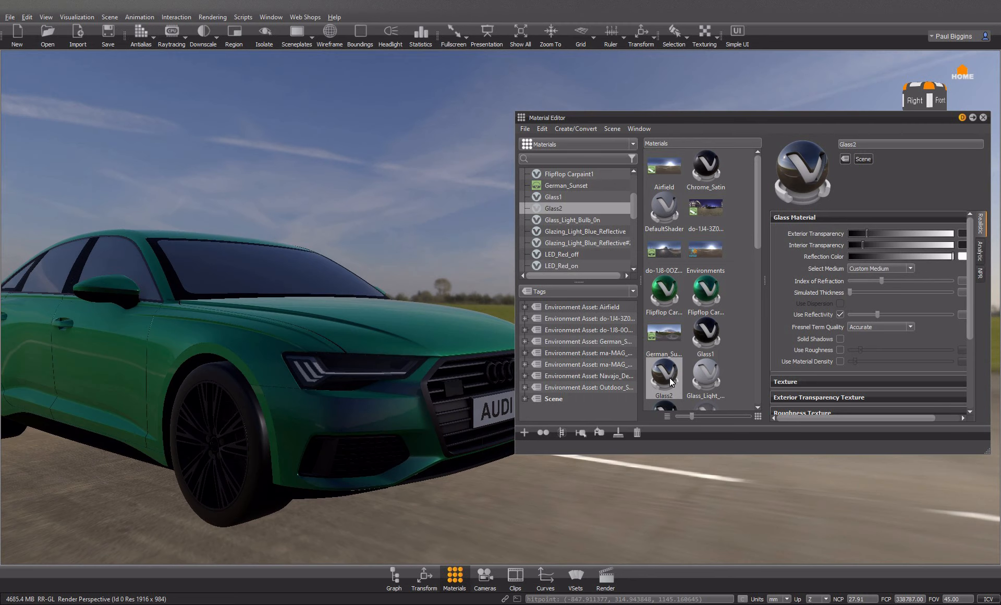
click(869, 315)
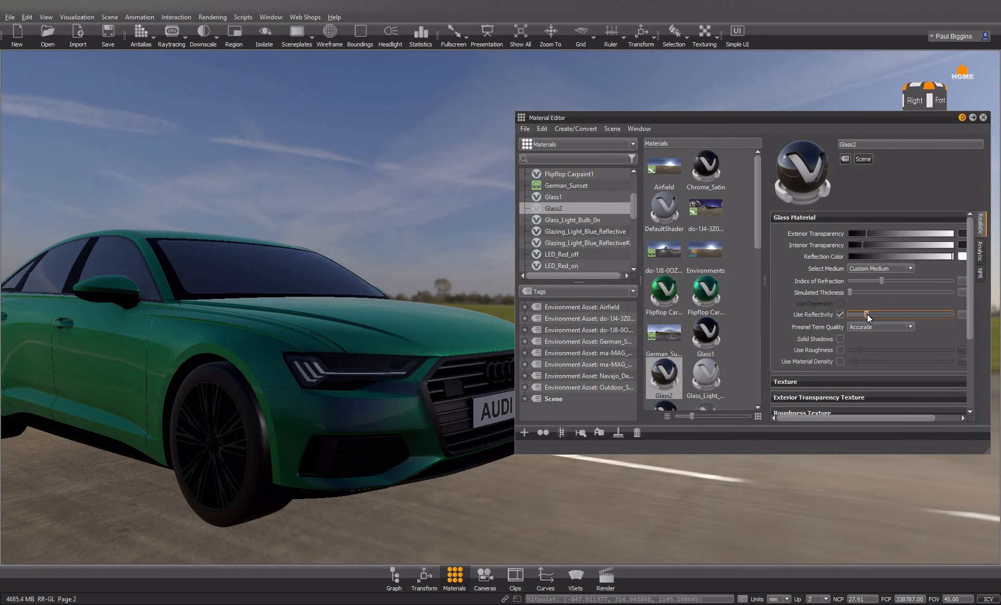
drag(867, 315, 864, 315)
Step: Inspect the front wheel up close and pick its Plastic_Black_Low_Gloss material from the model
alt+drag(384, 415, 256, 406)
alt+right_drag(364, 406, 316, 445)
alt+middle_drag(317, 445, 455, 309)
click(341, 372)
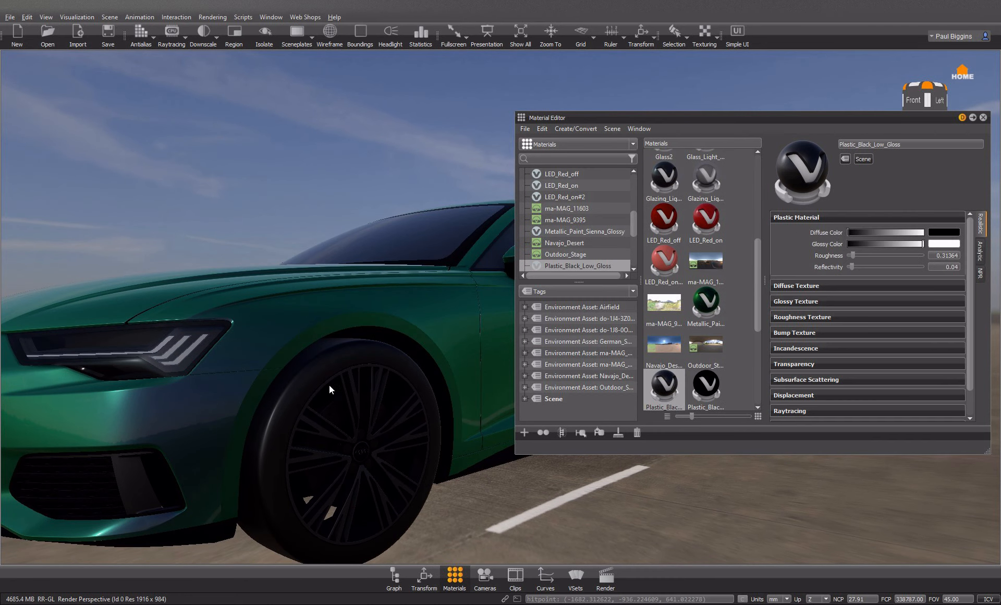
alt+drag(173, 437, 393, 446)
alt+right_drag(393, 446, 198, 425)
alt+drag(198, 426, 293, 407)
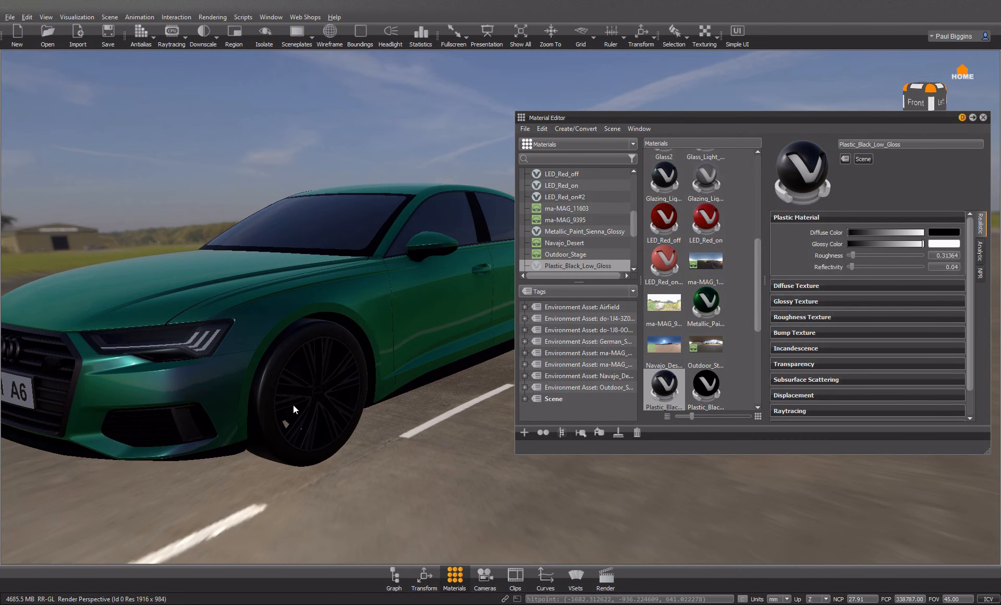
Step: Select all nodes that use Plastic_Black_Low_Gloss and check the selection with the wireframe overlay
right_click(671, 384)
click(696, 478)
click(329, 32)
click(324, 31)
Step: Open the Scenegraph and collapse the BODY, REG PLATES and GLASS HOUSE groups to bring the WHEELS group into view
click(394, 576)
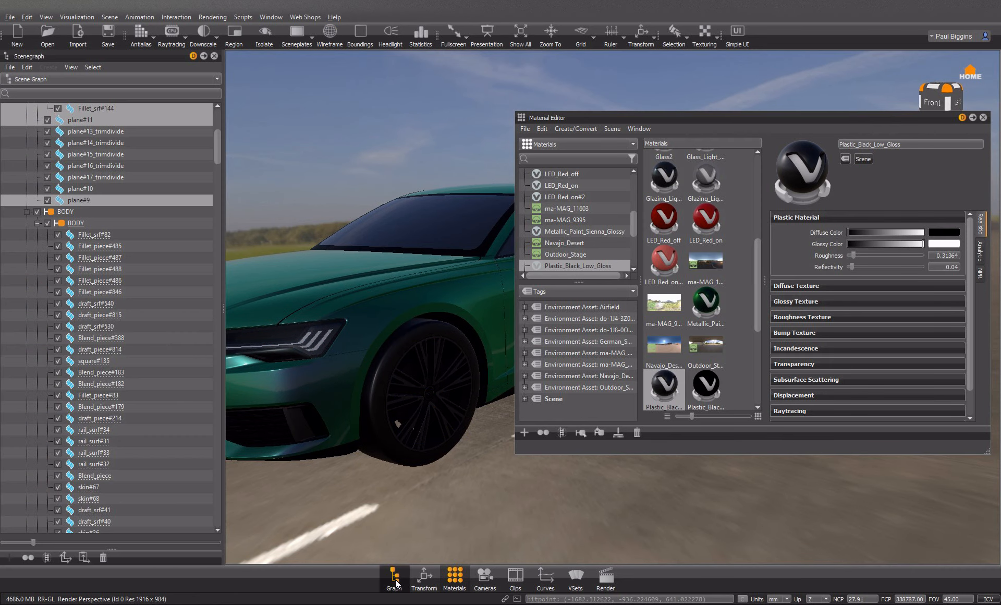
click(27, 212)
scroll(30, 213, up, 5)
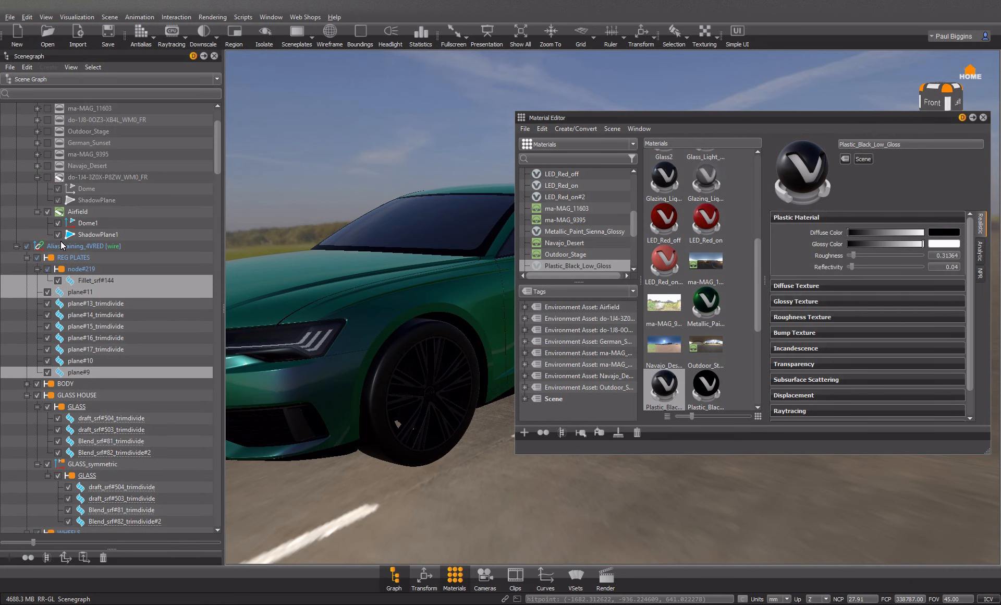
click(16, 246)
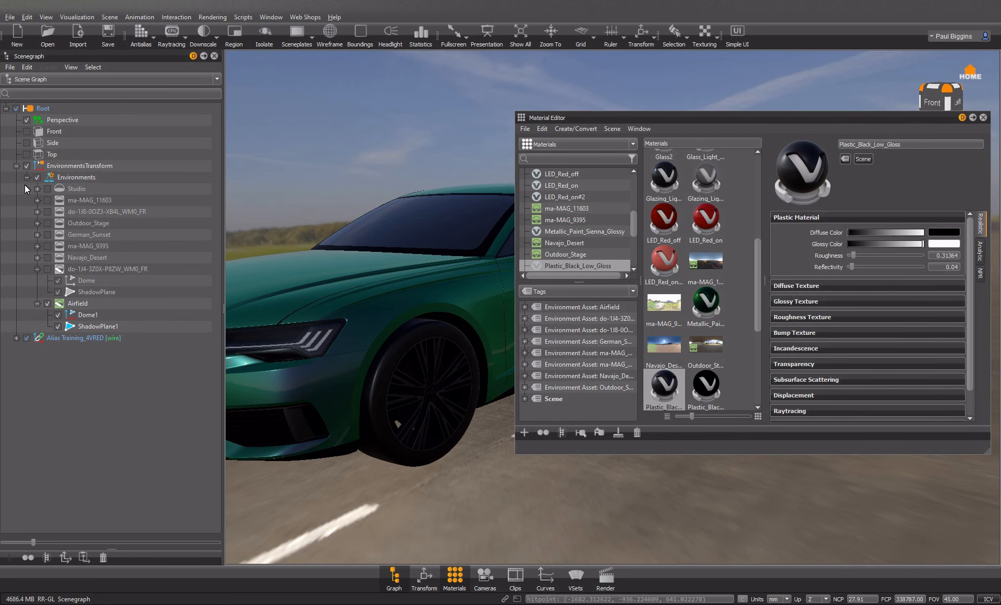
click(17, 338)
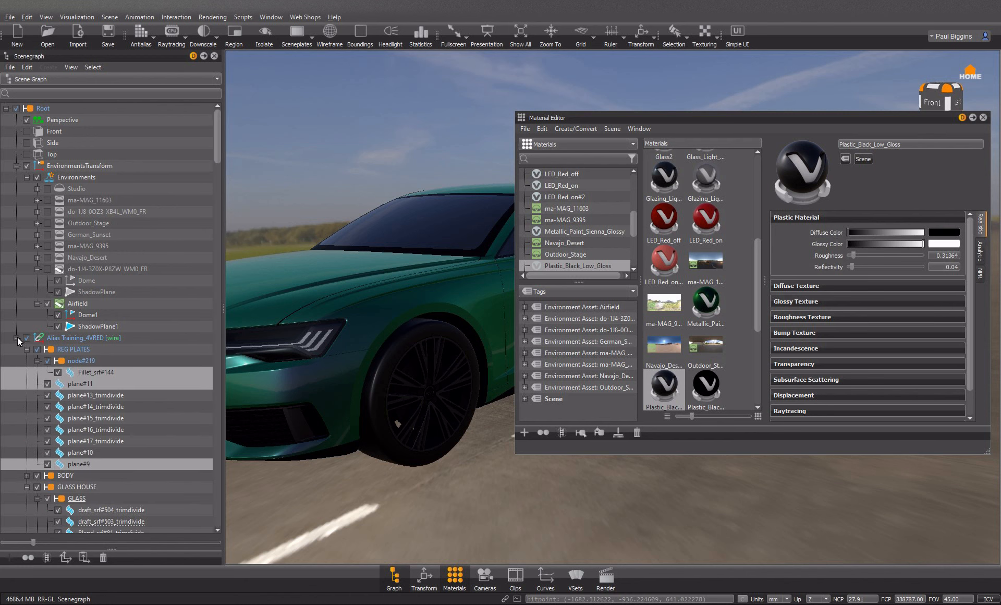
scroll(26, 326, down, 2)
click(27, 280)
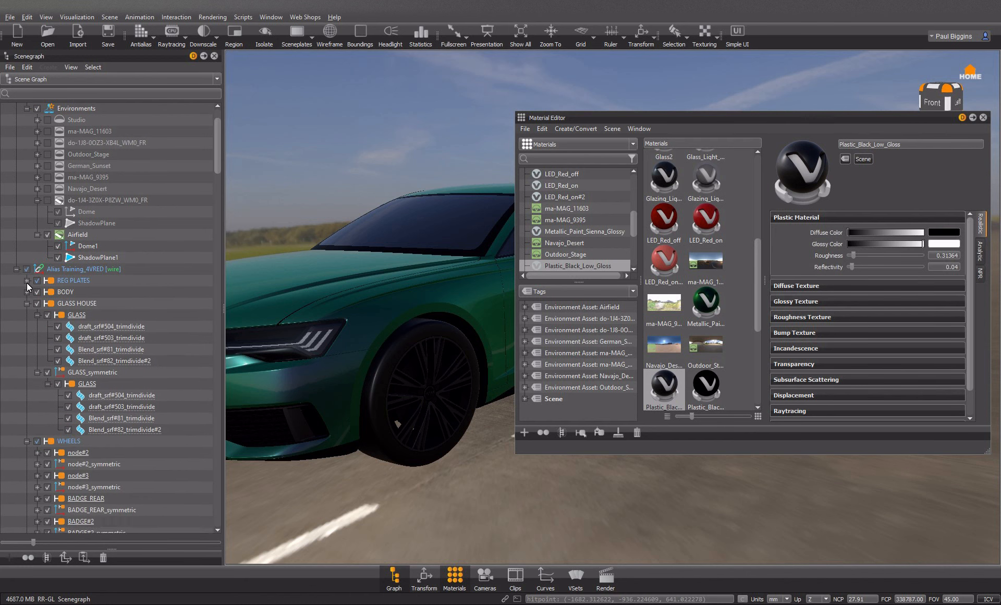
click(27, 303)
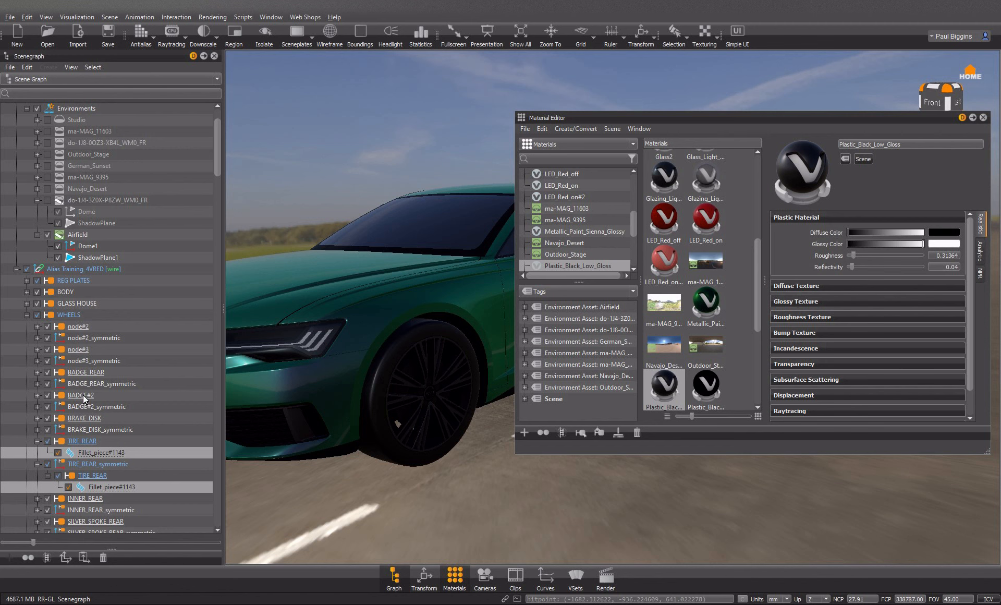
Step: Select the TIRE_REAR node, collapse TIRE_REAR_symmetric, and highlight the selected tyre on the car without the Material Editor in the way
click(83, 442)
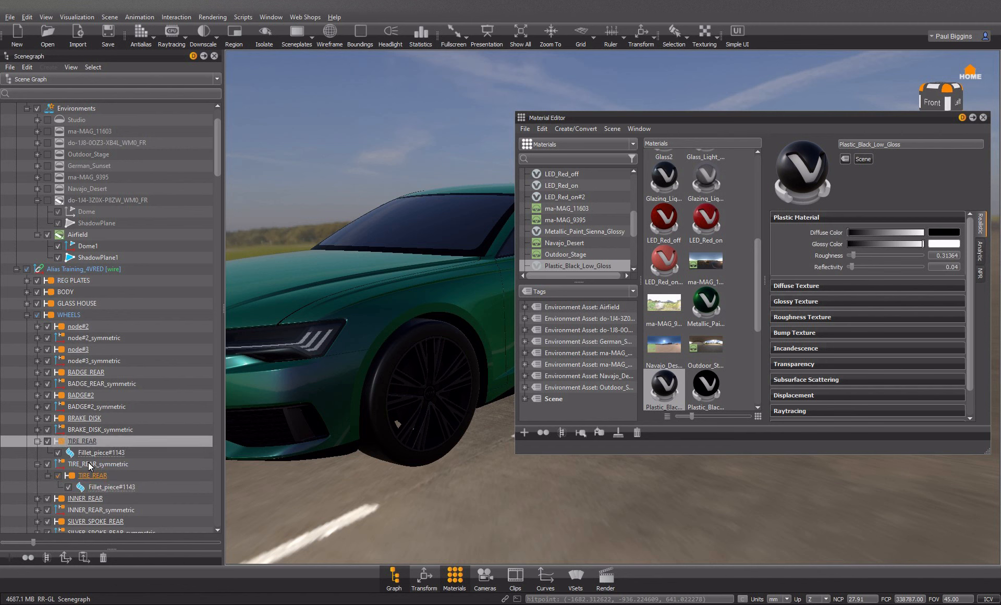
scroll(93, 467, down, 2)
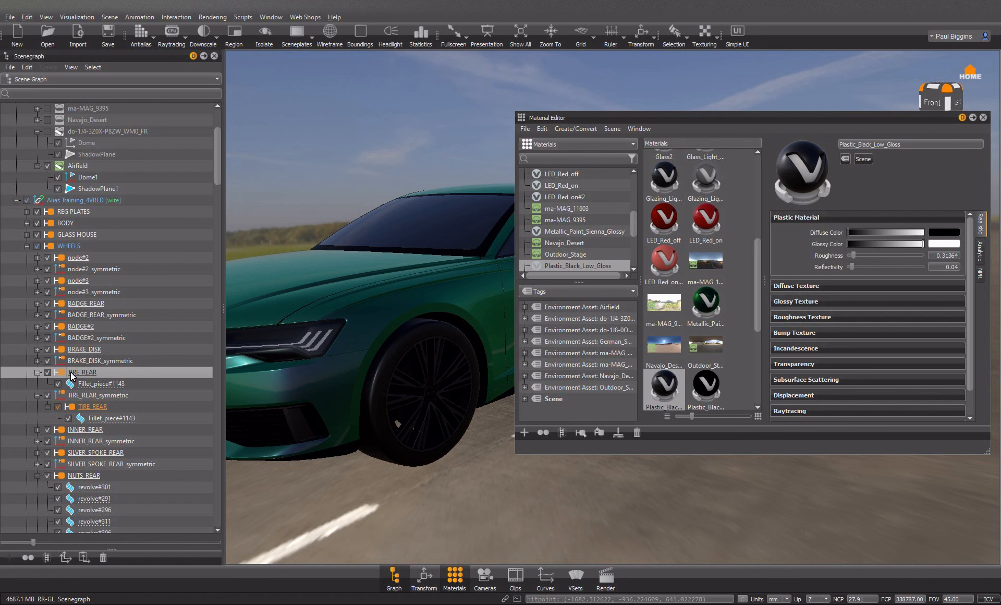
click(37, 395)
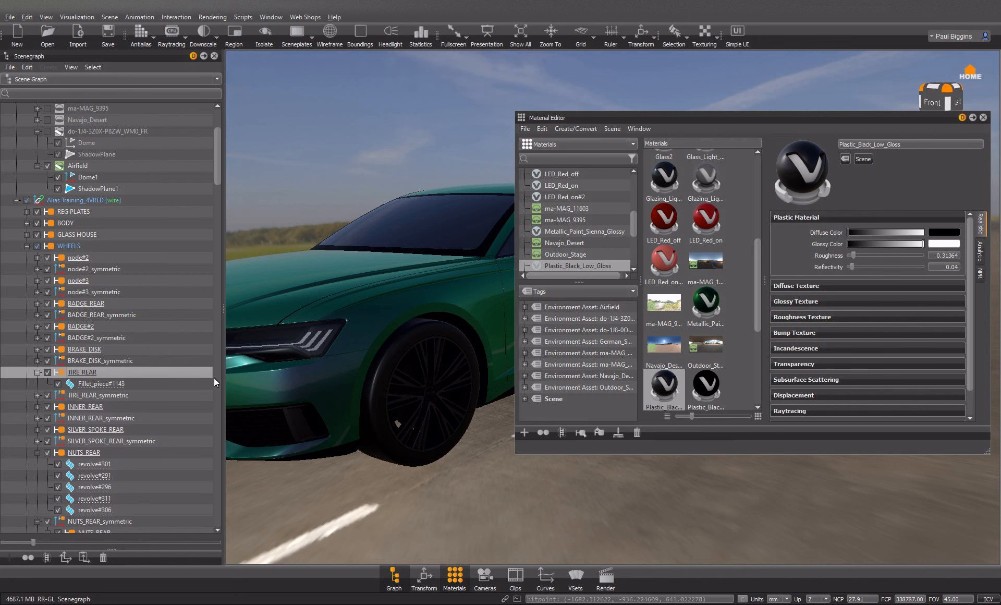
click(983, 117)
click(336, 29)
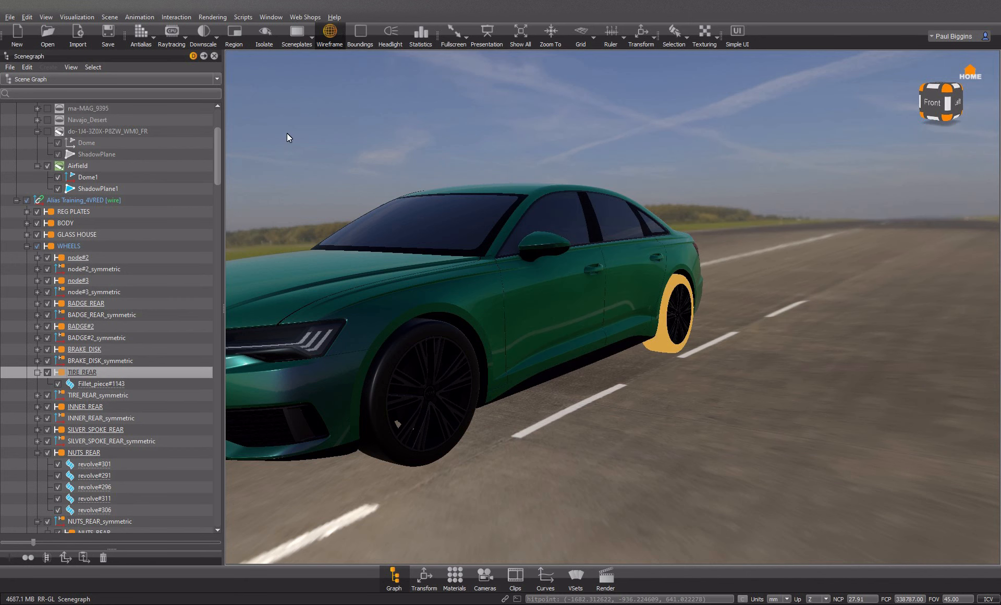
Step: Collapse the NUTS_REAR nodes, add the front TIRE node to the TIRE_REAR selection, and close the Scenegraph to view both tyres
click(37, 452)
click(37, 463)
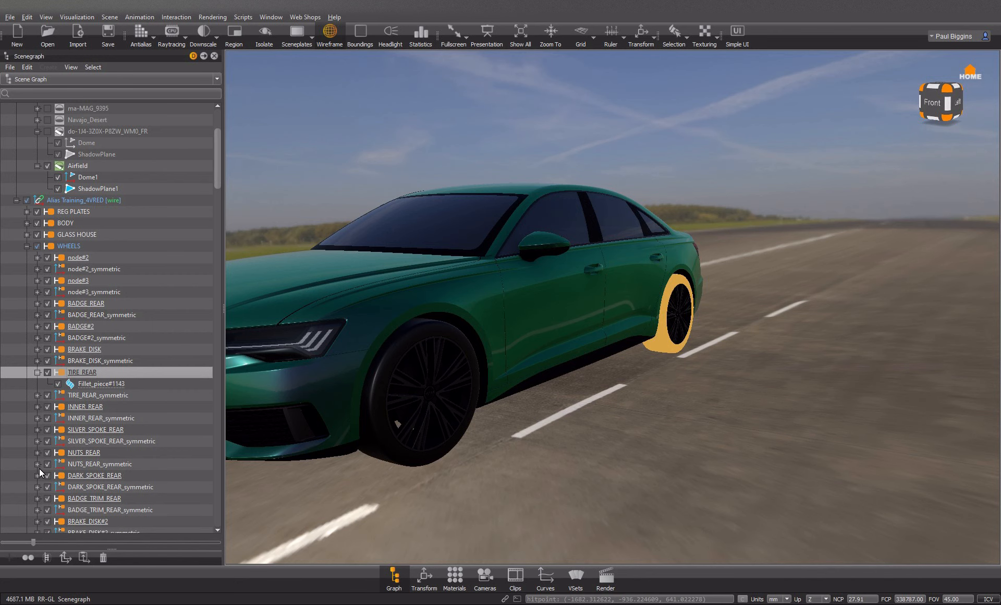
scroll(39, 468, down, 2)
click(37, 475)
click(37, 486)
click(73, 475)
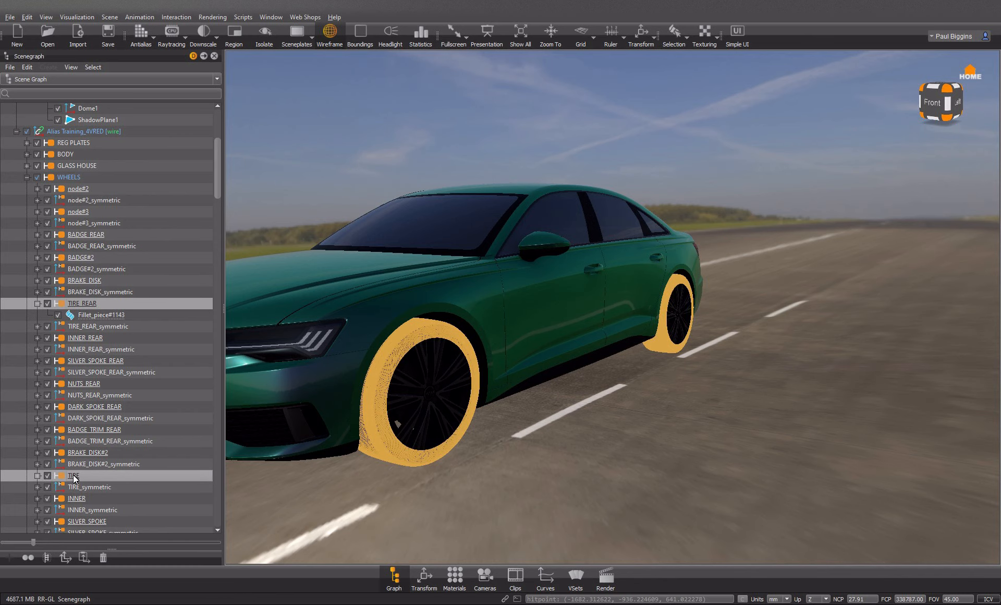
drag(310, 392, 246, 311)
click(213, 56)
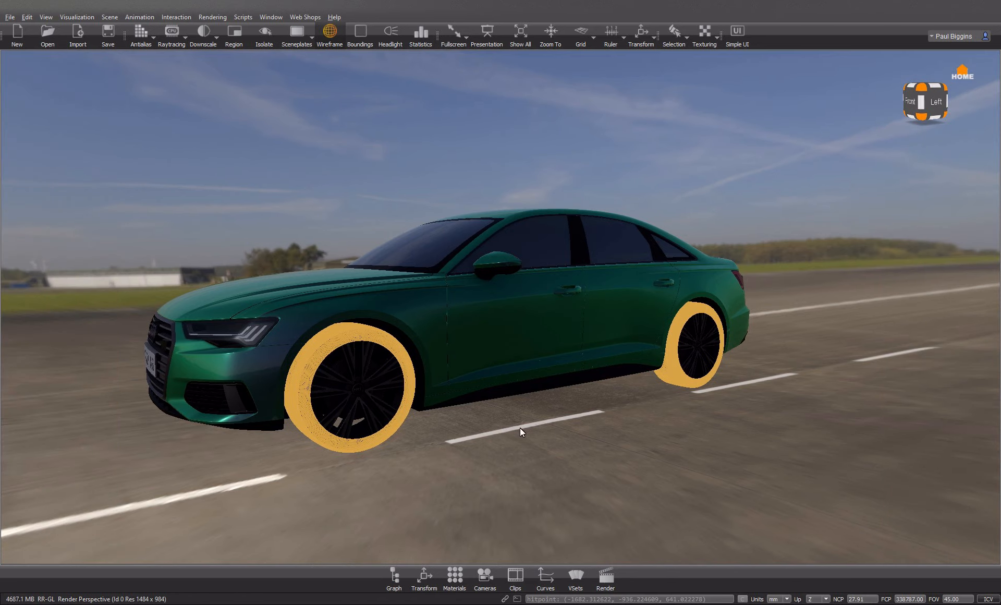
Step: Open the Asset Manager's material library beside the car, with the Material Editor closed
click(455, 574)
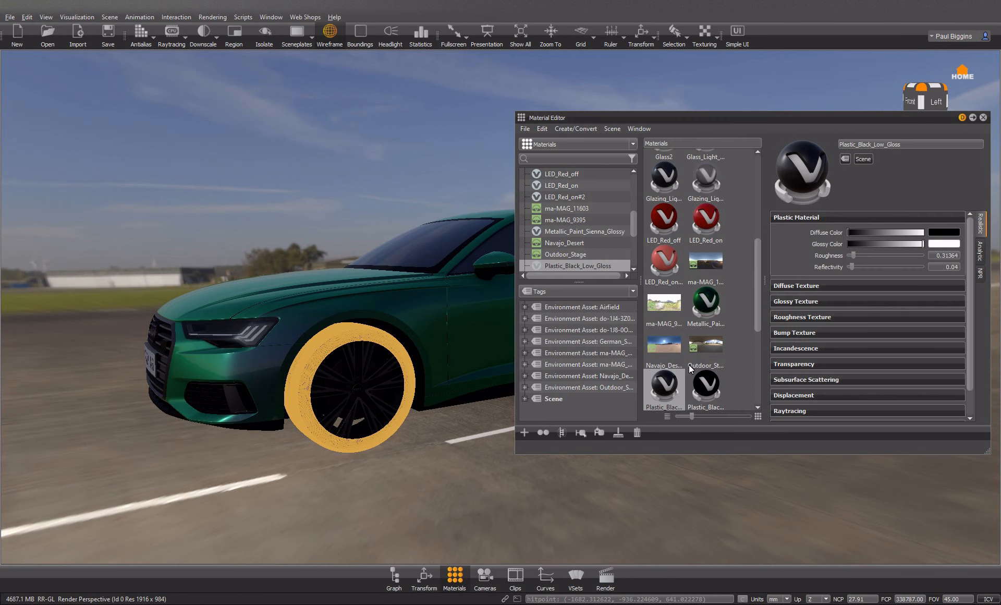
click(986, 115)
right_click(856, 39)
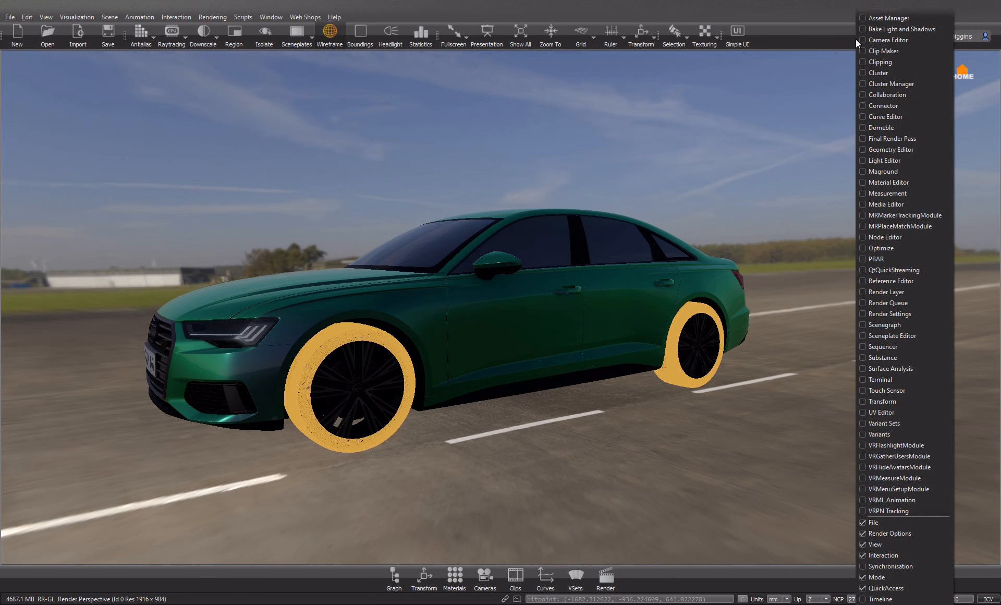
click(884, 18)
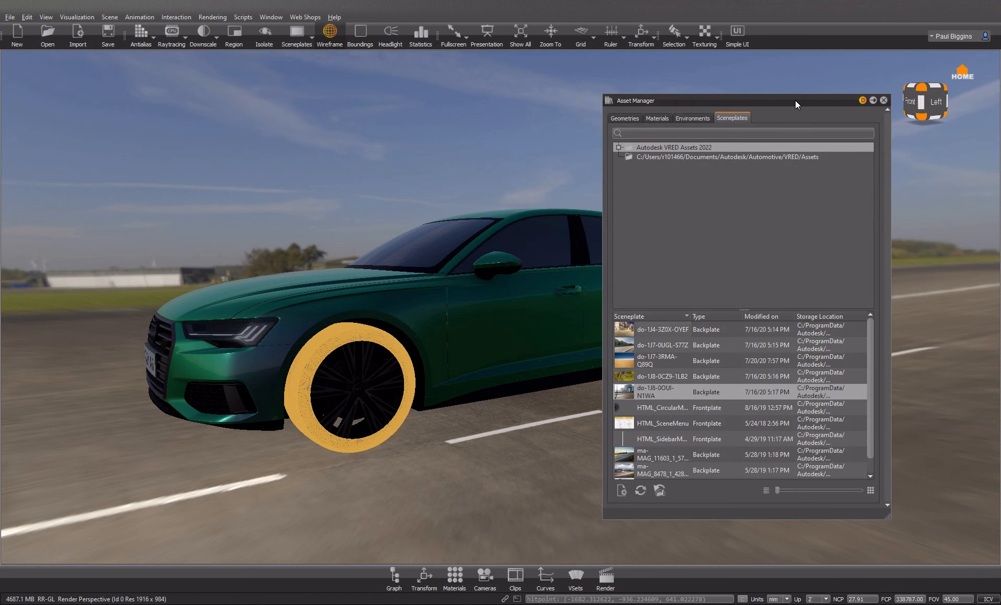
drag(784, 100, 878, 101)
click(754, 119)
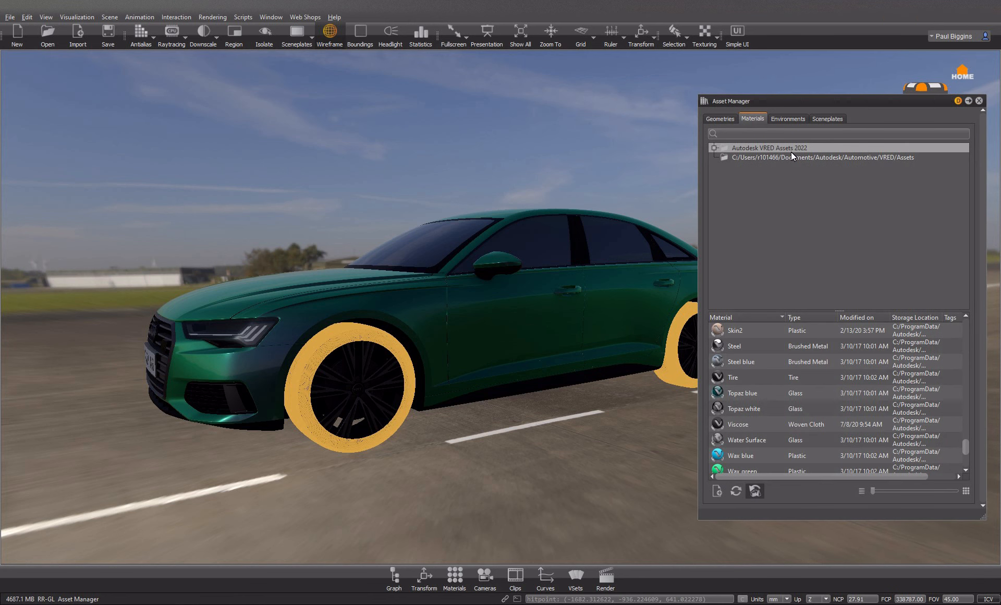
Step: Find the Tire material in the library, apply it to the selected tyres, and turn off the wireframe overlay
scroll(785, 459, down, 1)
scroll(785, 461, up, 10)
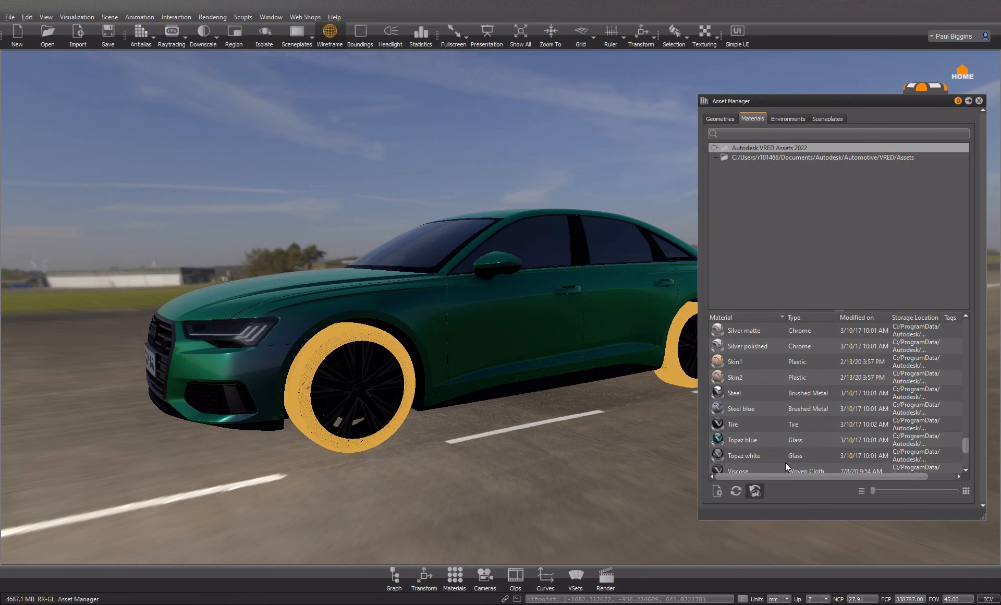
scroll(785, 461, up, 5)
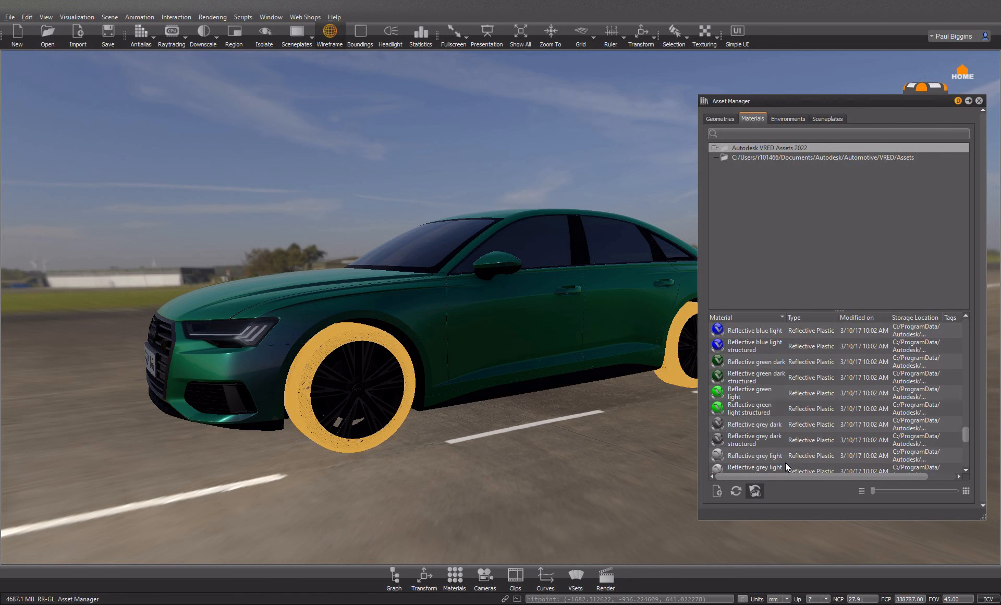
scroll(786, 462, up, 5)
scroll(784, 456, down, 6)
scroll(781, 449, down, 5)
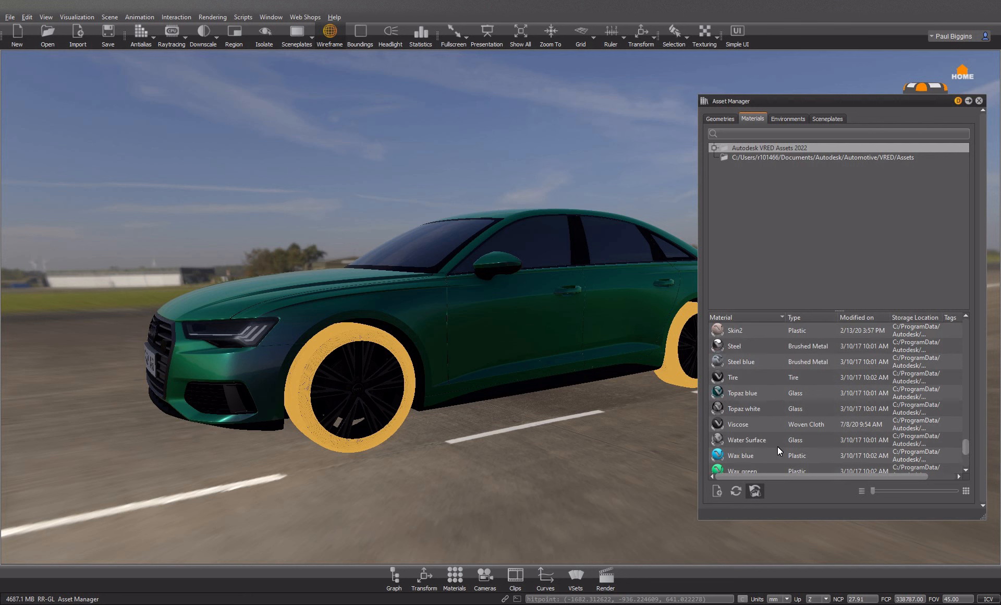
click(737, 376)
right_click(737, 377)
click(750, 387)
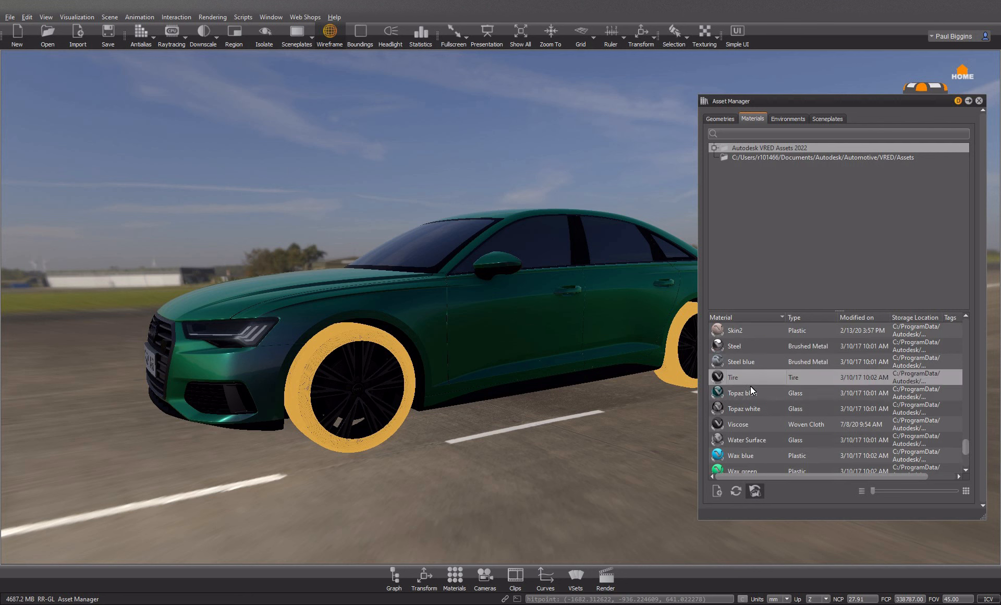
click(337, 37)
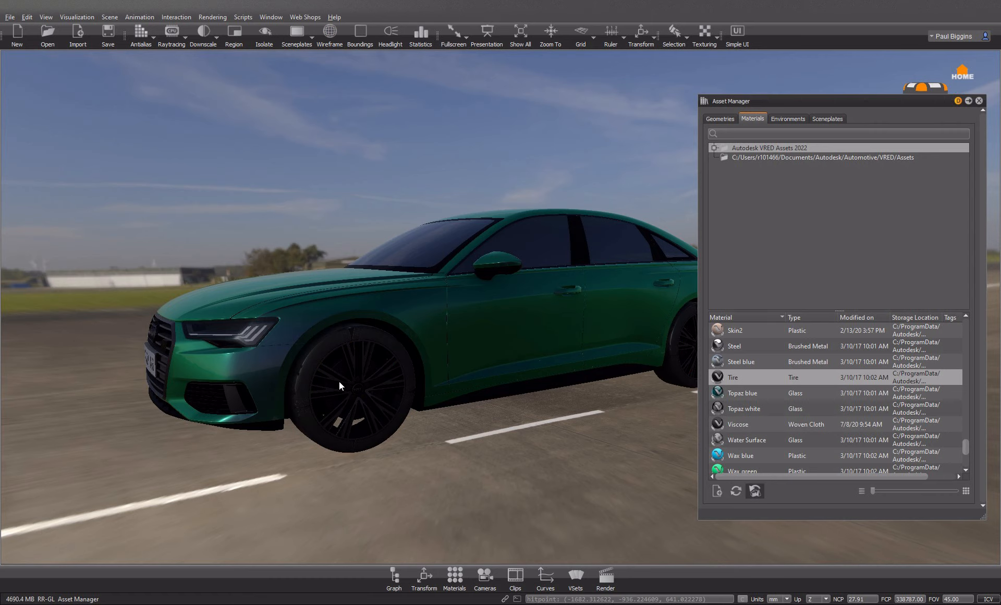
Step: View the front wheel up close, pick its Tire material into the Material Editor, and bring up its Texture Settings
scroll(339, 380, up, 5)
drag(319, 387, 448, 230)
click(455, 578)
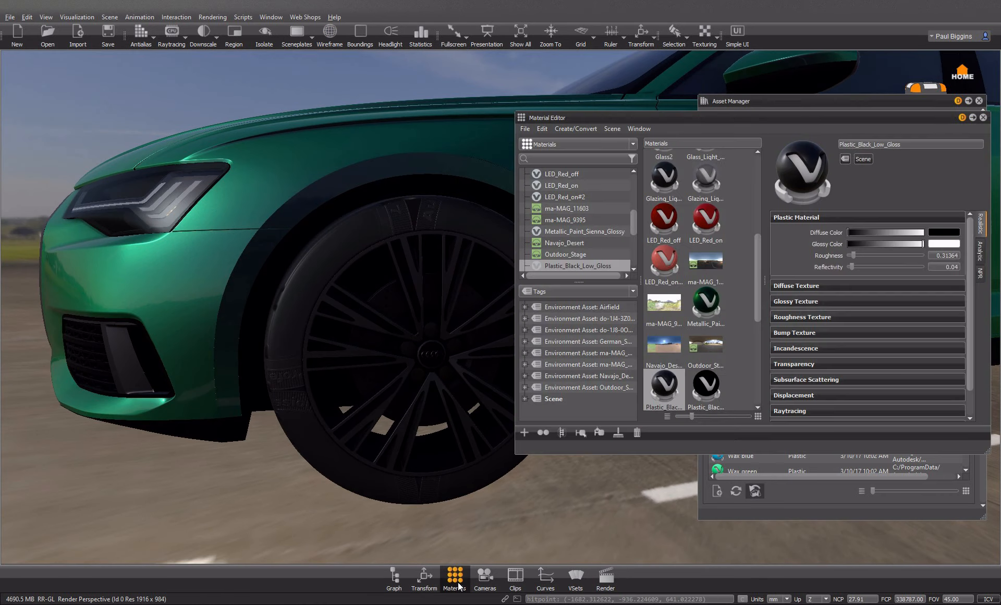
click(364, 251)
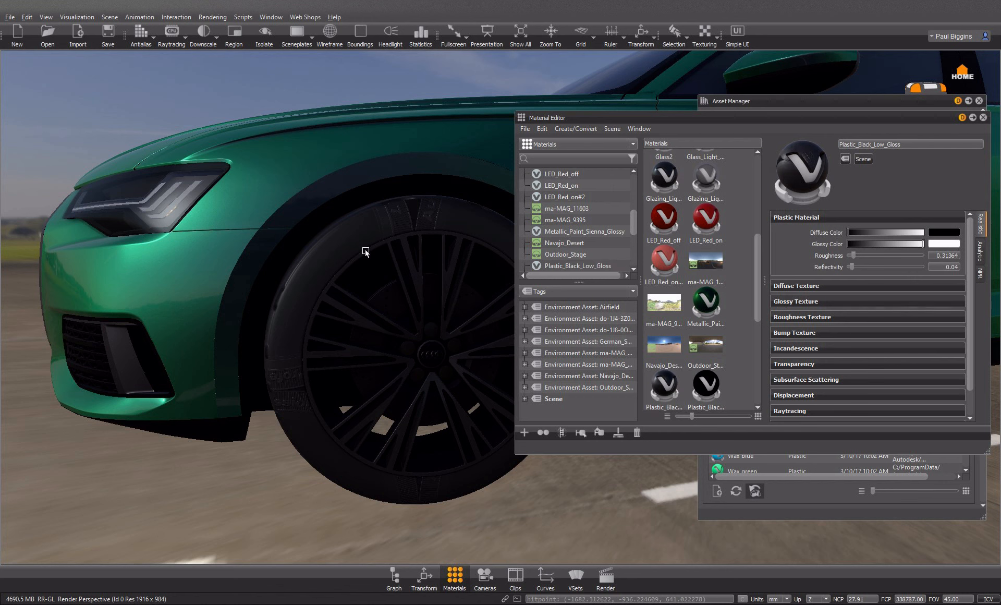
click(791, 150)
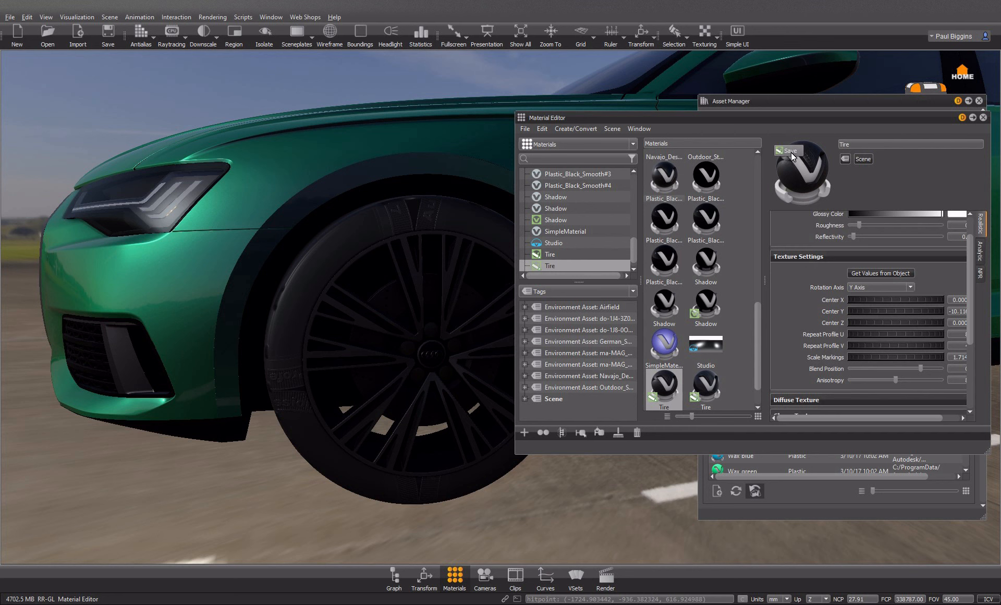
click(797, 255)
click(798, 270)
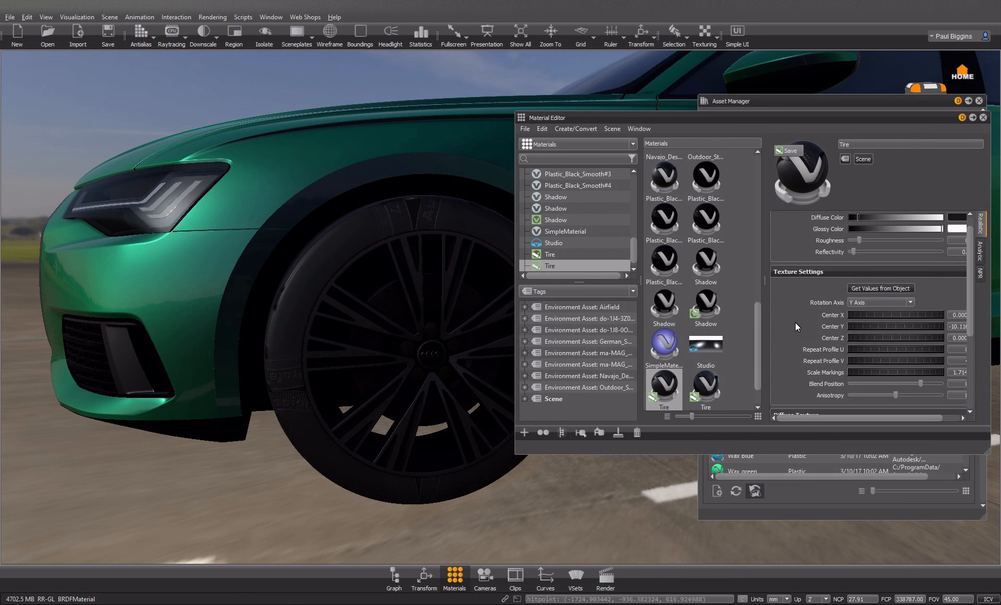
scroll(797, 319, down, 1)
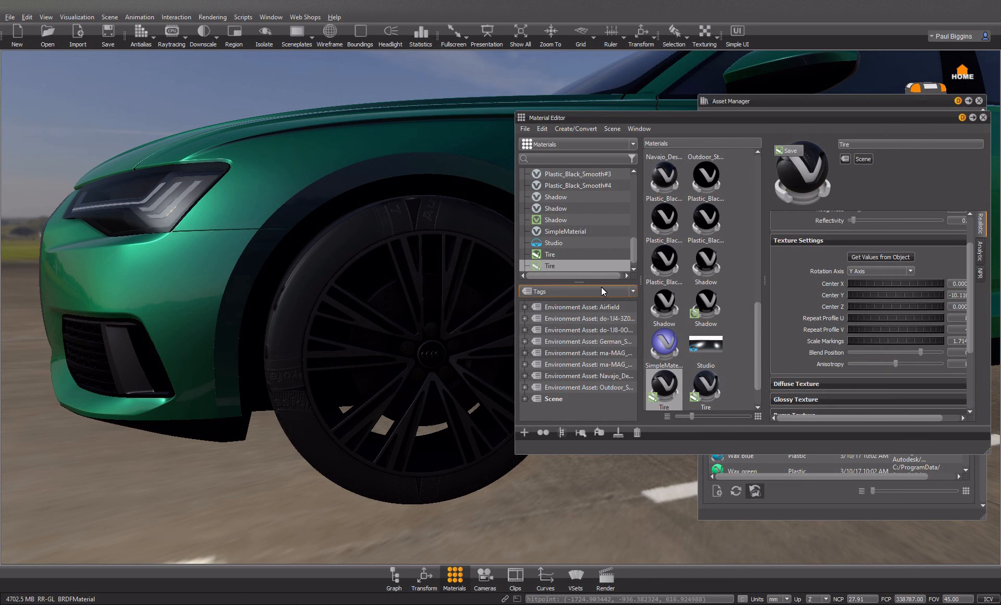
Step: Set the Tire material's Scale Markings to about 1.51 and Center X to about 46.4, and view the front wheel from the side
drag(871, 340, 870, 341)
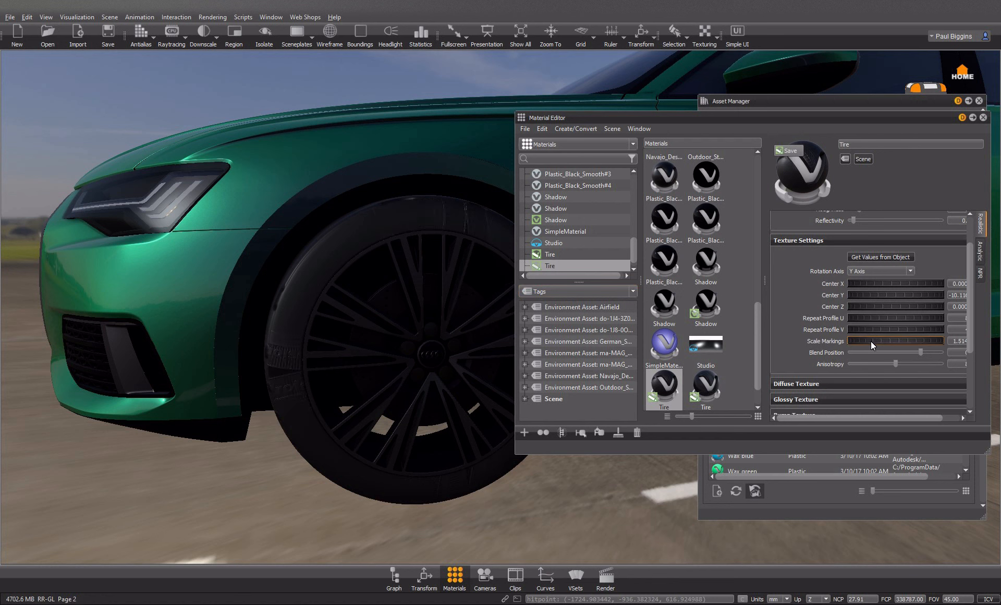
drag(887, 283, 995, 276)
drag(841, 114, 859, 157)
drag(391, 240, 186, 243)
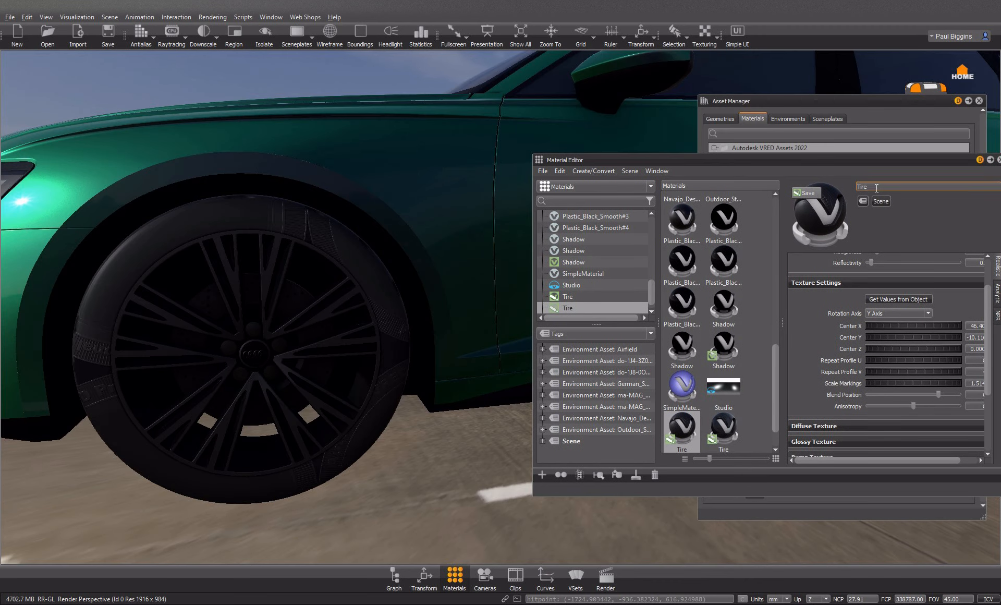
Step: Shift the tyre texture to Center X 253.1 and Center Z about -311 so the lettering follows the sidewall
drag(846, 161, 771, 168)
drag(831, 327, 921, 333)
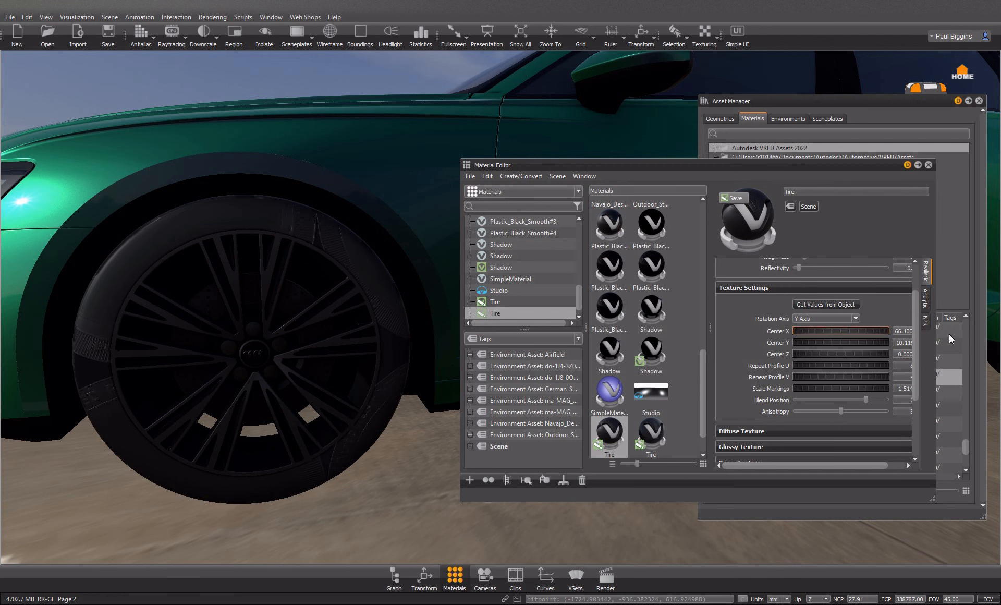
drag(807, 333, 970, 331)
drag(860, 330, 932, 333)
mouse_move(841, 356)
mouse_down()
mouse_move(564, 348)
mouse_move(827, 356)
mouse_move(694, 363)
mouse_move(840, 357)
mouse_up()
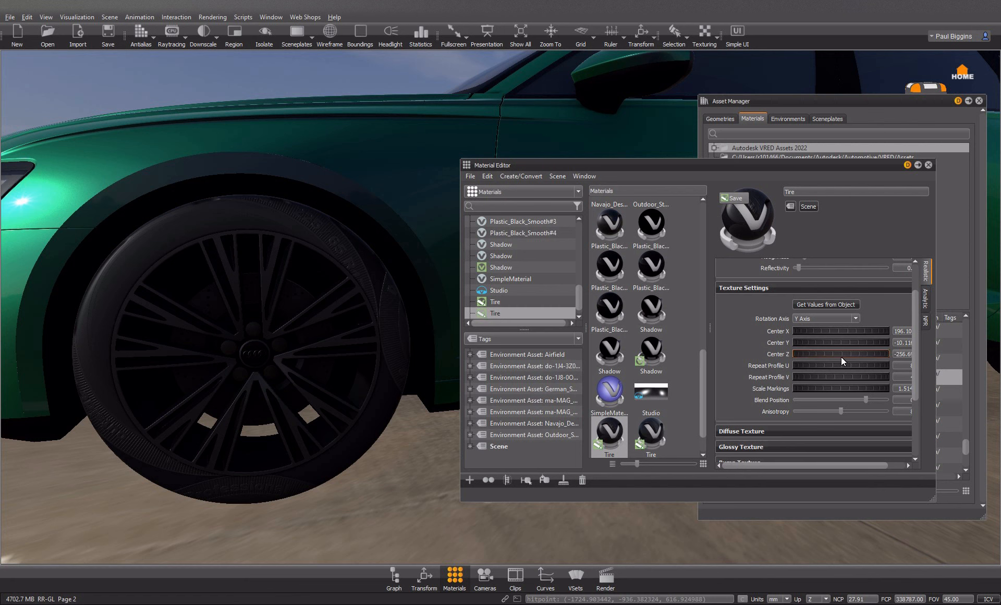
drag(795, 331, 843, 334)
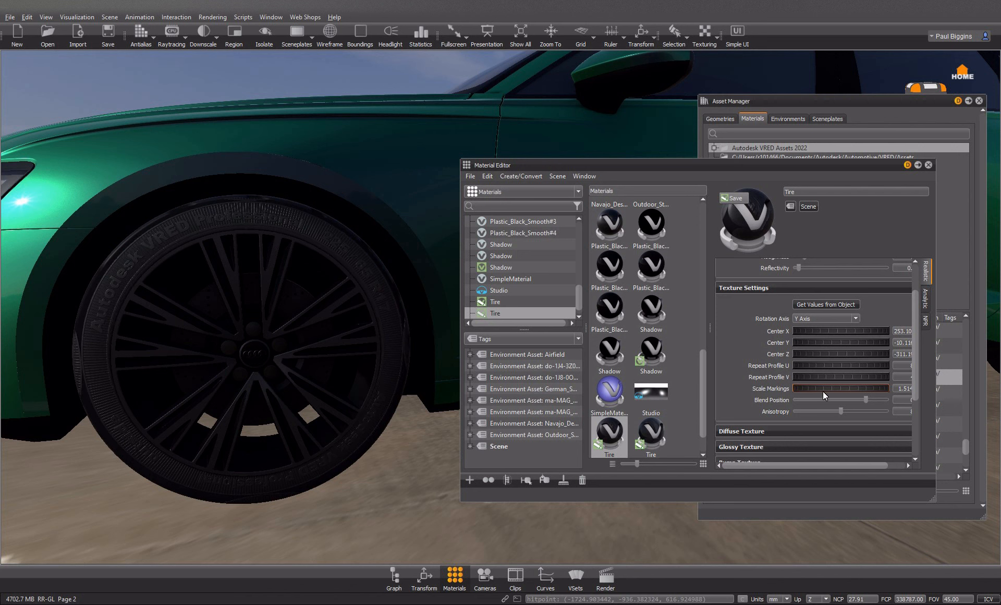
Step: Try Scale Markings at about 1.31 with Center Z at about -435 and a lower Center X
drag(822, 390, 828, 389)
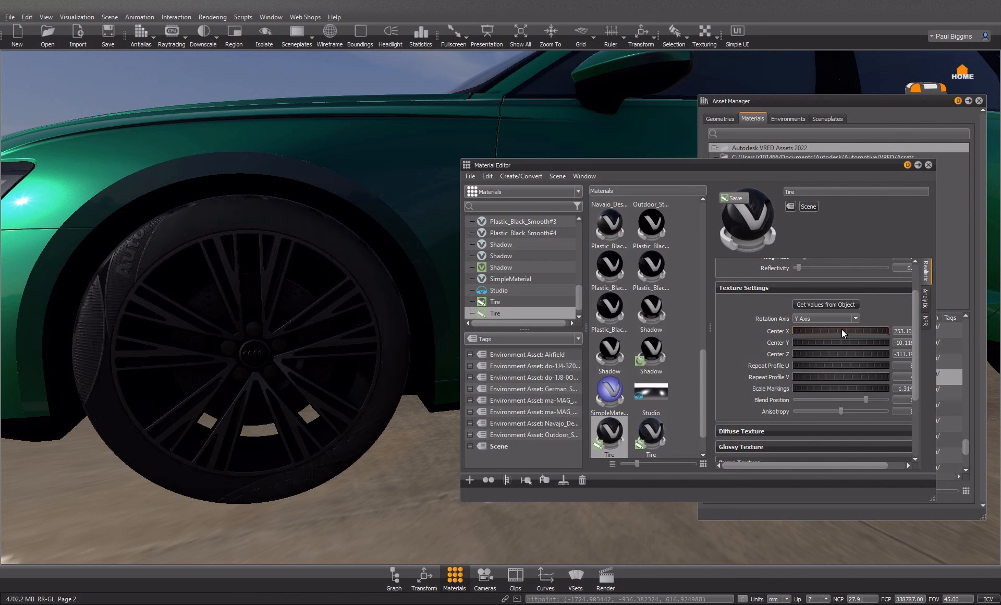
drag(849, 354, 716, 345)
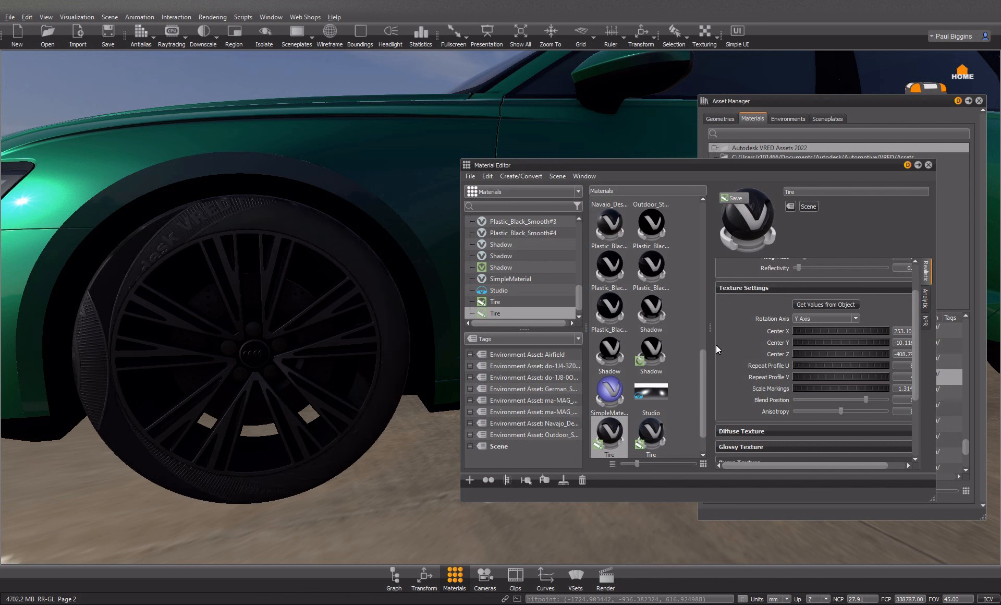
drag(834, 351, 696, 352)
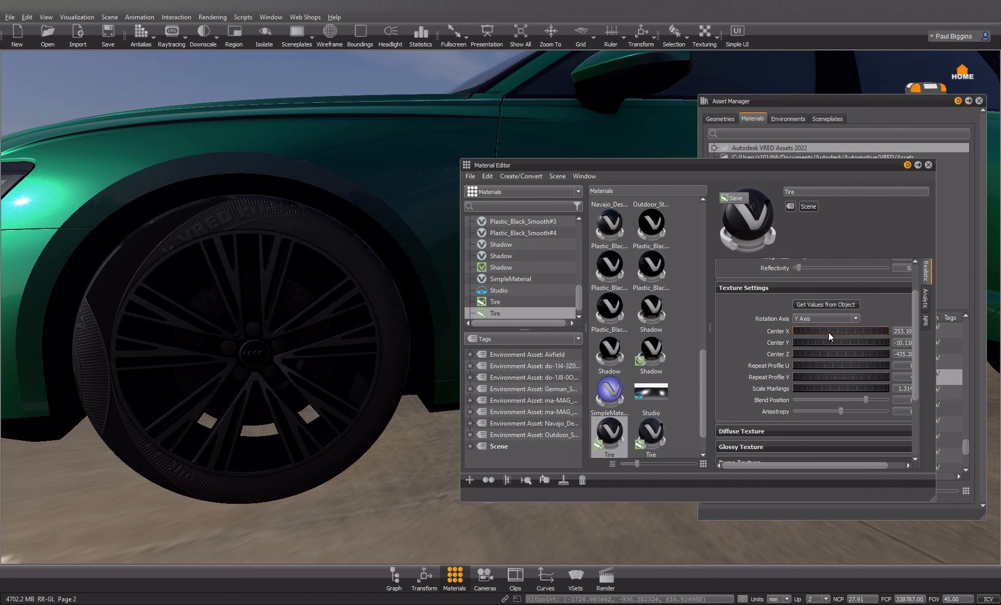
drag(827, 333, 678, 334)
drag(858, 330, 787, 326)
Step: Set Scale Markings to about 1.51 and recentre the tyre texture at about X 250.5, Y 2.48 and Z -304
drag(813, 393, 817, 387)
drag(842, 332, 909, 336)
drag(812, 342, 927, 352)
drag(846, 355, 937, 343)
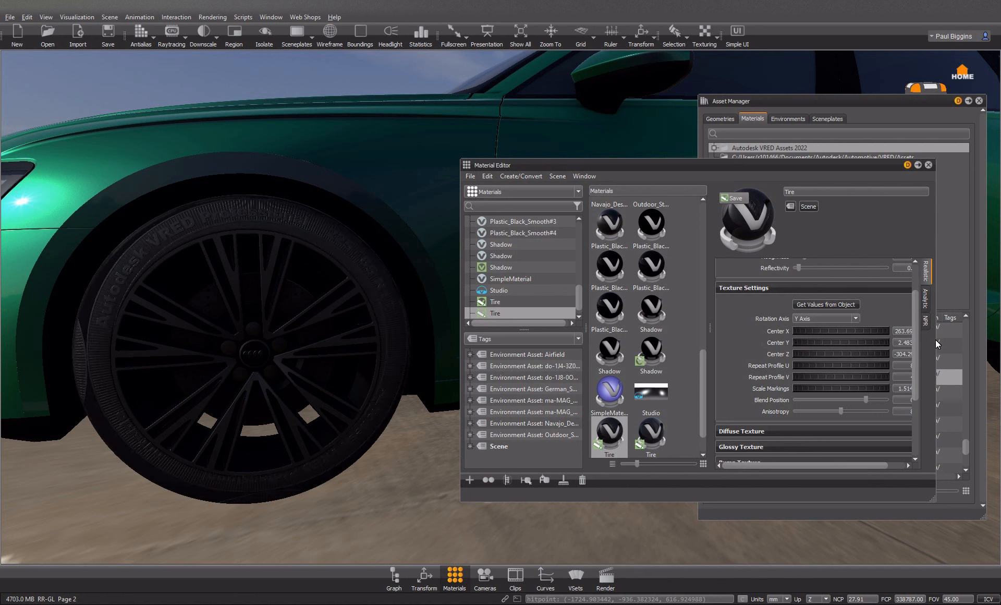
drag(868, 331, 799, 333)
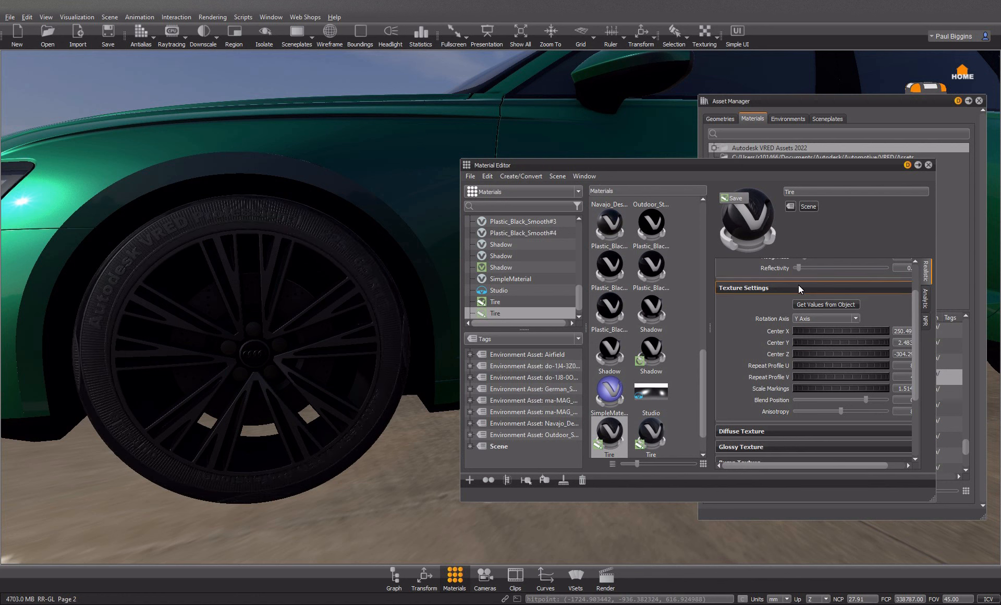
drag(916, 324, 902, 208)
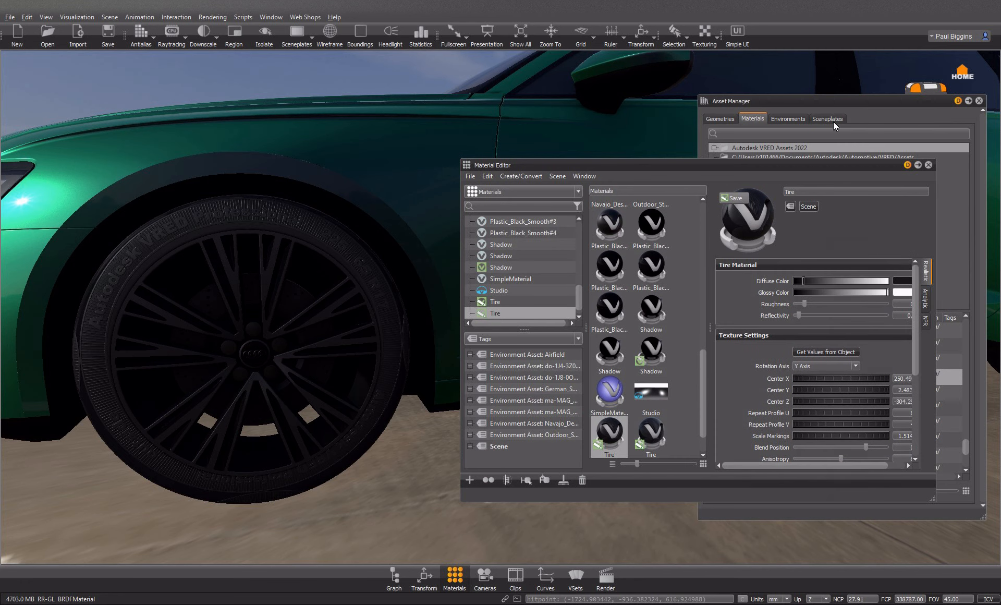
right_click(796, 40)
click(778, 39)
mouse_move(913, 345)
mouse_down()
mouse_move(908, 427)
mouse_move(915, 330)
mouse_move(909, 361)
mouse_up()
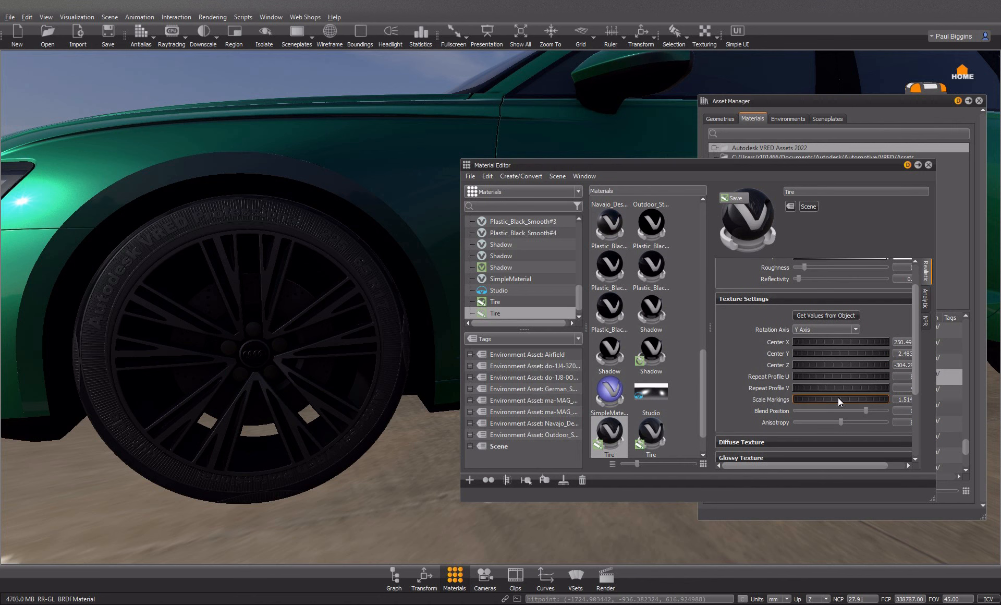
Step: Fine-tune the tyre texture with Scale Markings about 1.41, Center X about 206.4 and Center Z about -361
scroll(837, 400, down, 1)
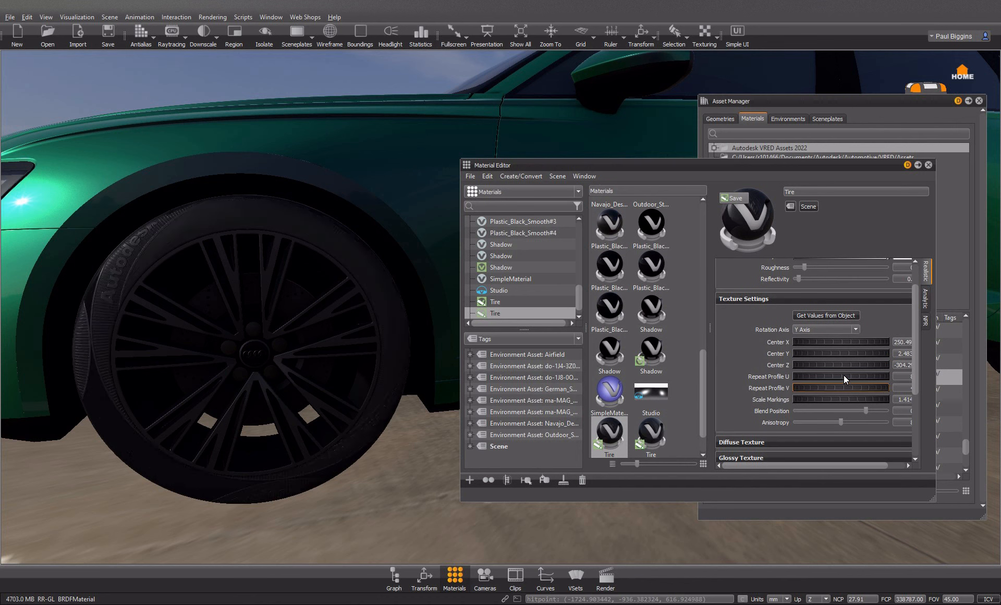
drag(843, 363, 471, 372)
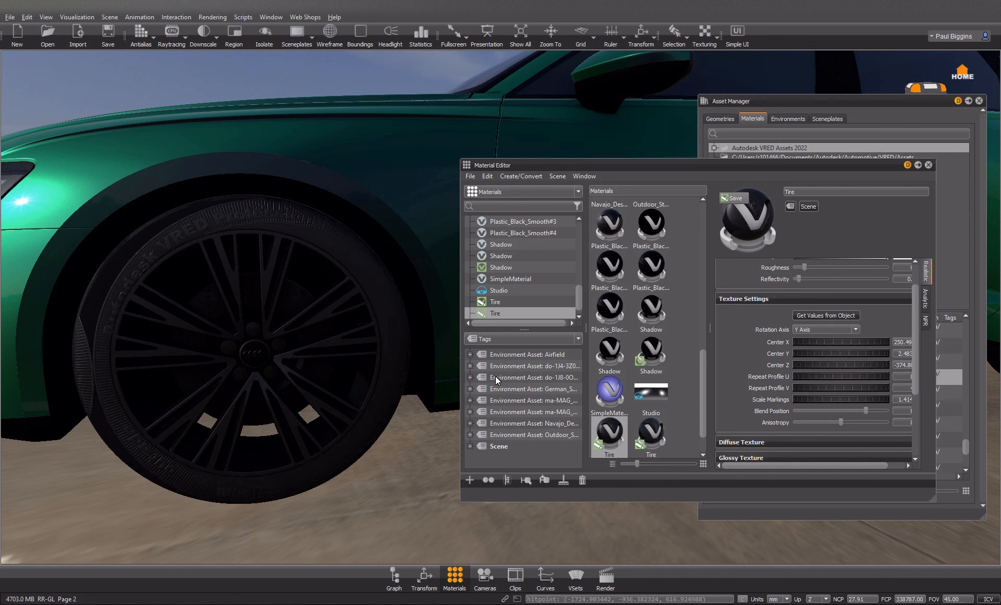
drag(815, 341, 586, 343)
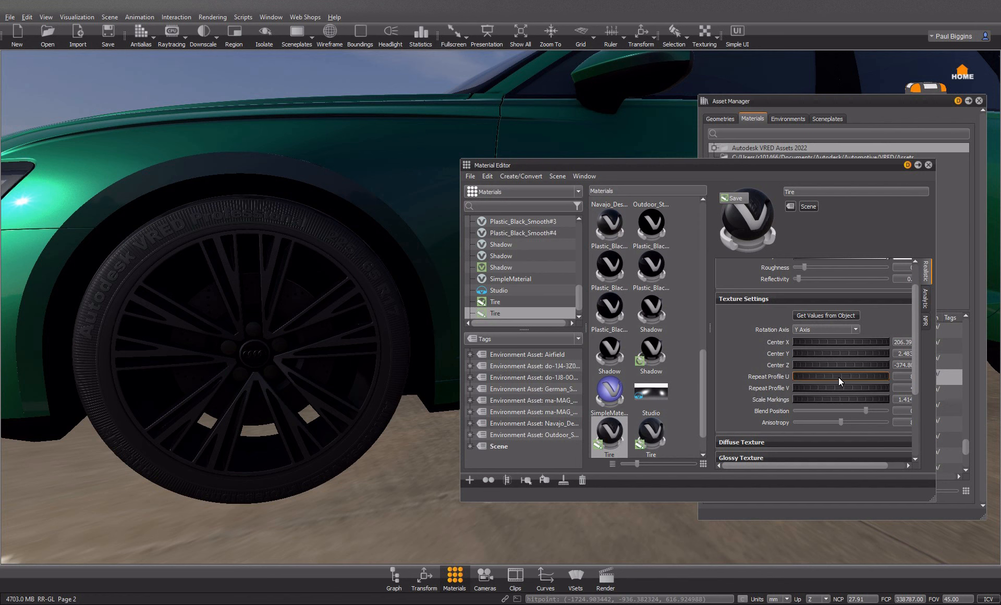
drag(835, 365, 918, 374)
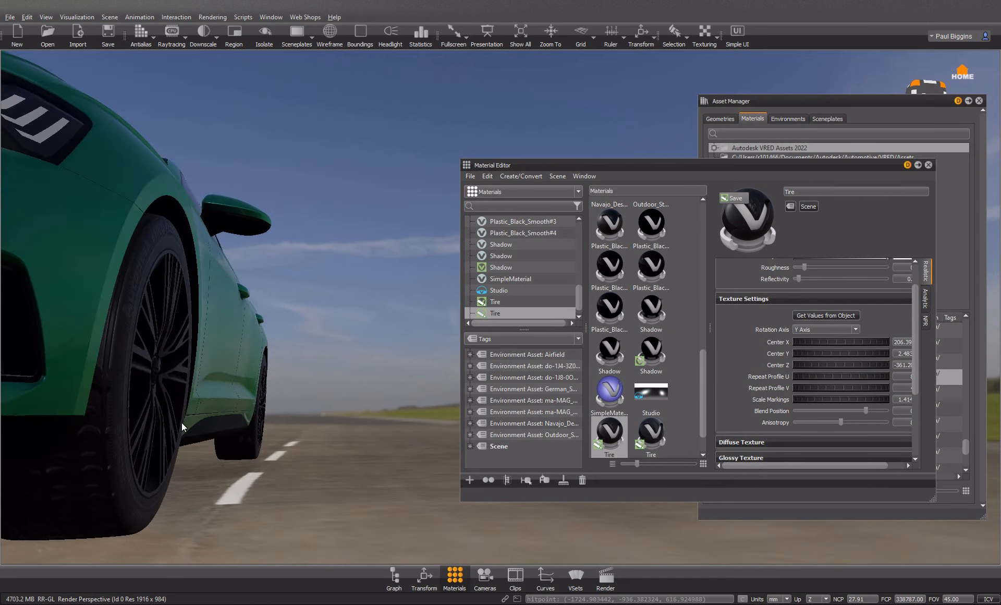
Step: Isolate the front tyre Fillet_piece#1123 and examine its tread and sidewall markings from several angles
drag(181, 423, 226, 430)
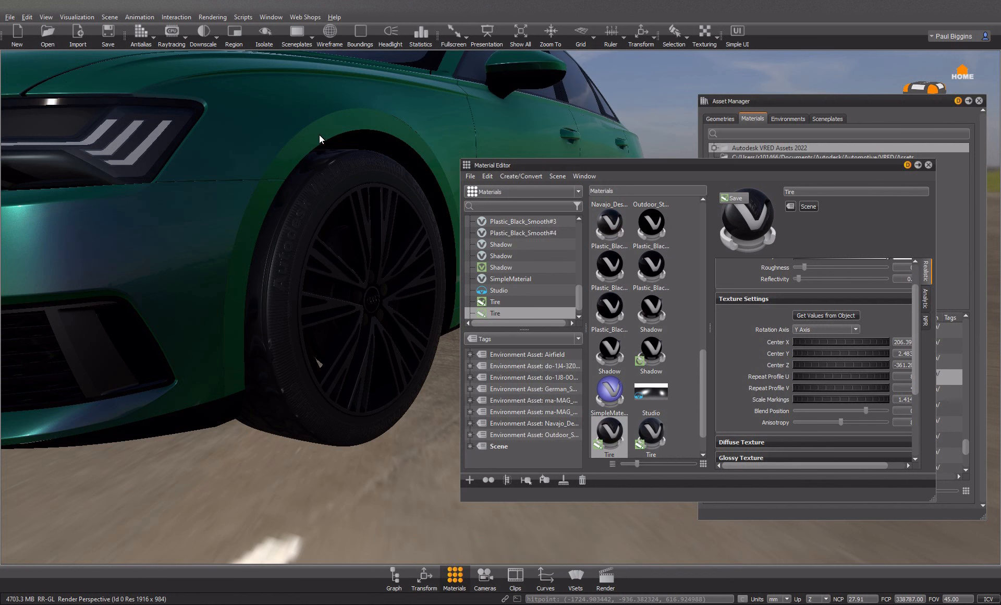
click(328, 33)
click(327, 35)
click(263, 39)
drag(315, 364, 423, 290)
drag(320, 275, 417, 339)
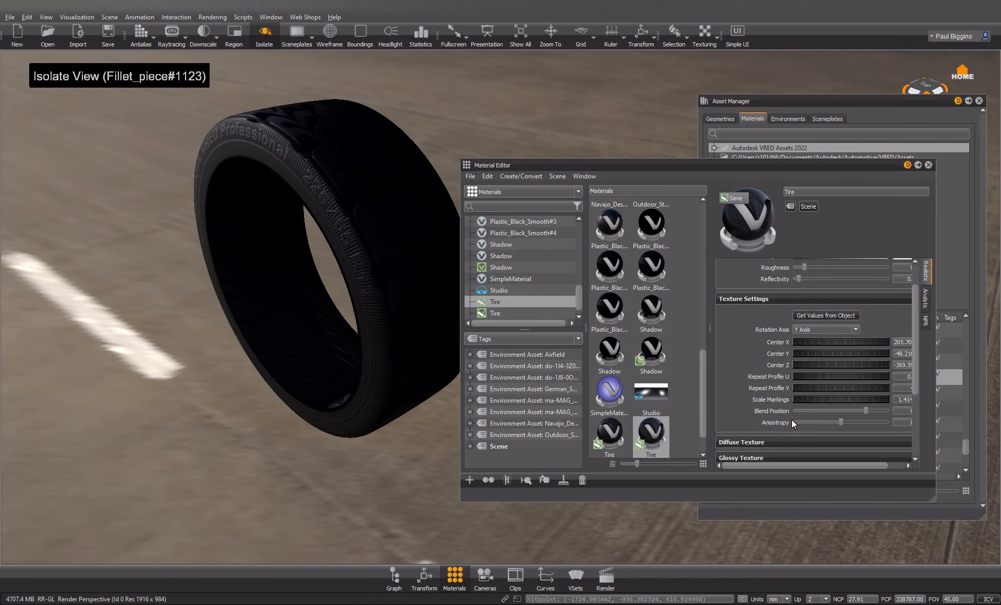
Step: Try Repeat Profile U at about 7.1 and Repeat Profile V at about 11 on the selected Tire material, and undo both
mouse_move(837, 375)
mouse_down()
mouse_move(853, 374)
mouse_move(804, 374)
mouse_move(843, 375)
mouse_move(829, 376)
mouse_up()
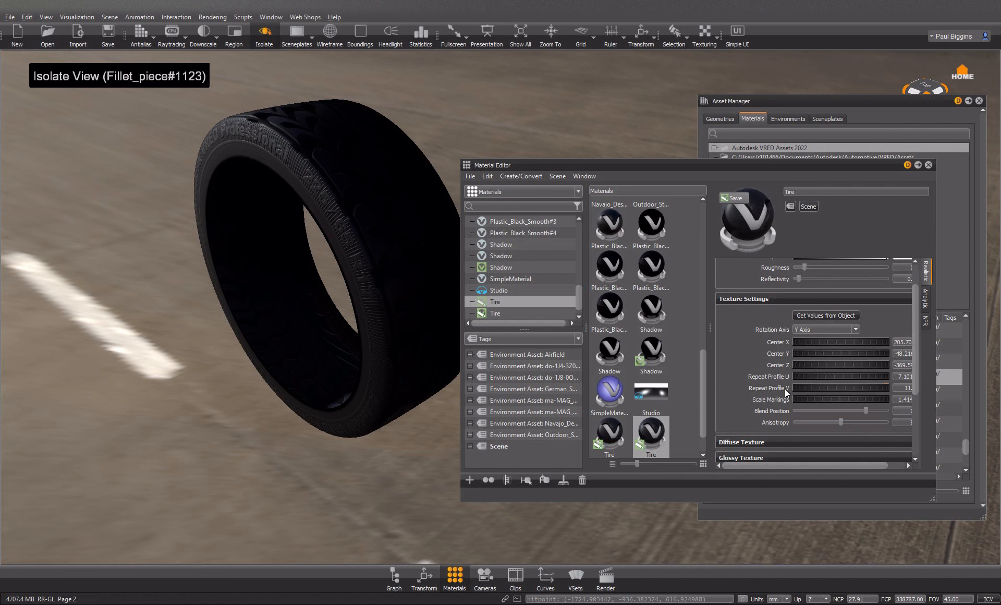
key(ctrl+z)
key(ctrl+z)
scroll(749, 338, up, 1)
scroll(749, 339, down, 3)
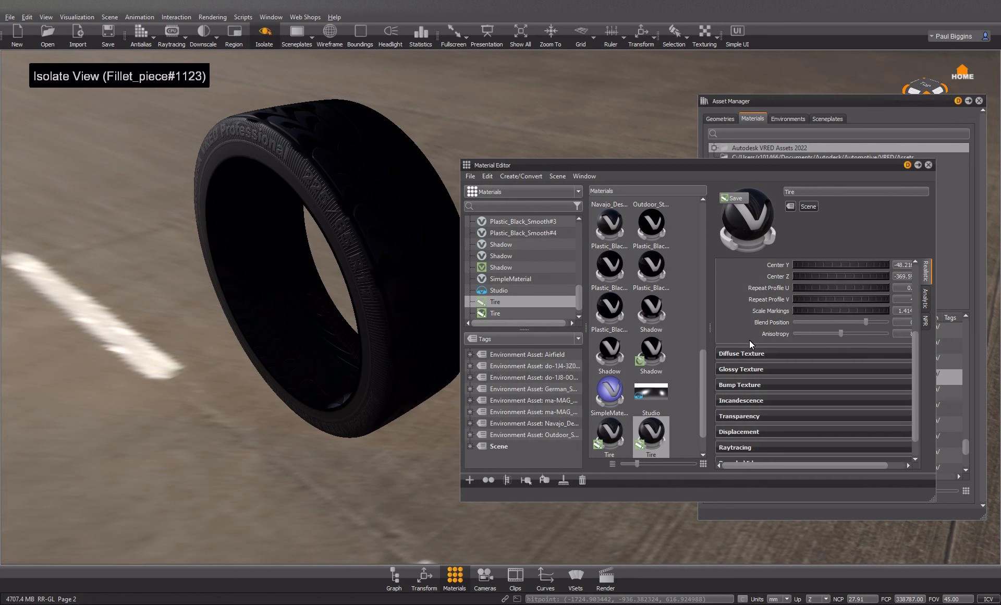
scroll(752, 346, down, 1)
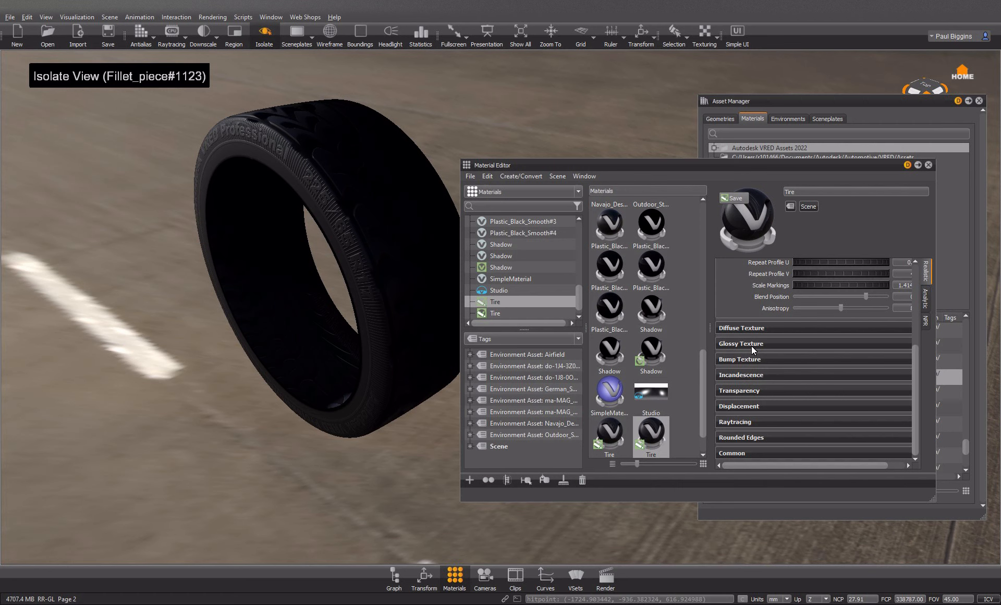
scroll(739, 315, up, 2)
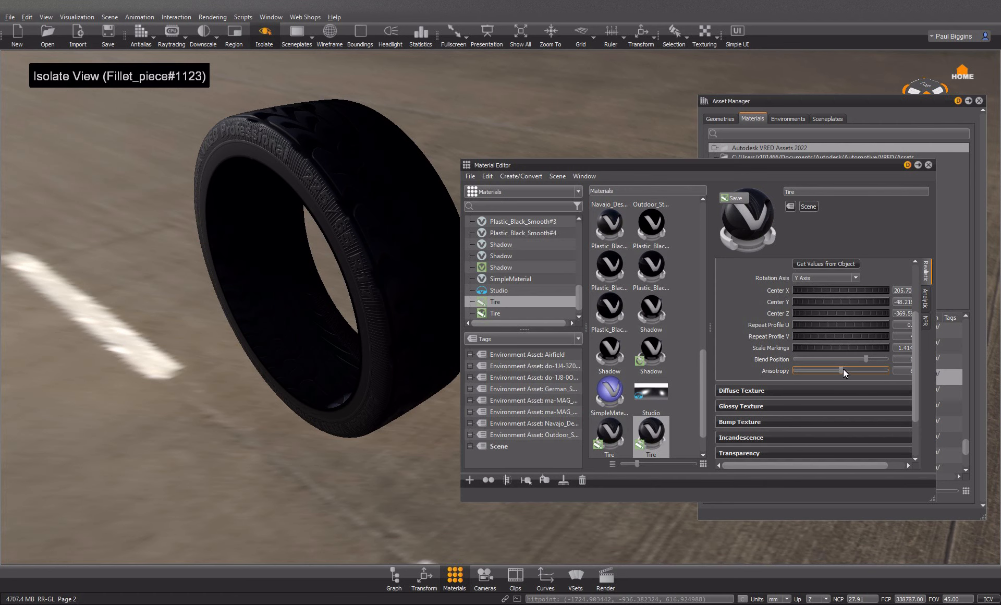
Step: Try Repeat Profile U at about 33.6 with a much higher Repeat Profile V and Center Z at about -373.5 on the selected Tire material
mouse_move(866, 359)
mouse_down()
mouse_move(830, 358)
mouse_move(865, 360)
mouse_up()
drag(439, 273, 383, 203)
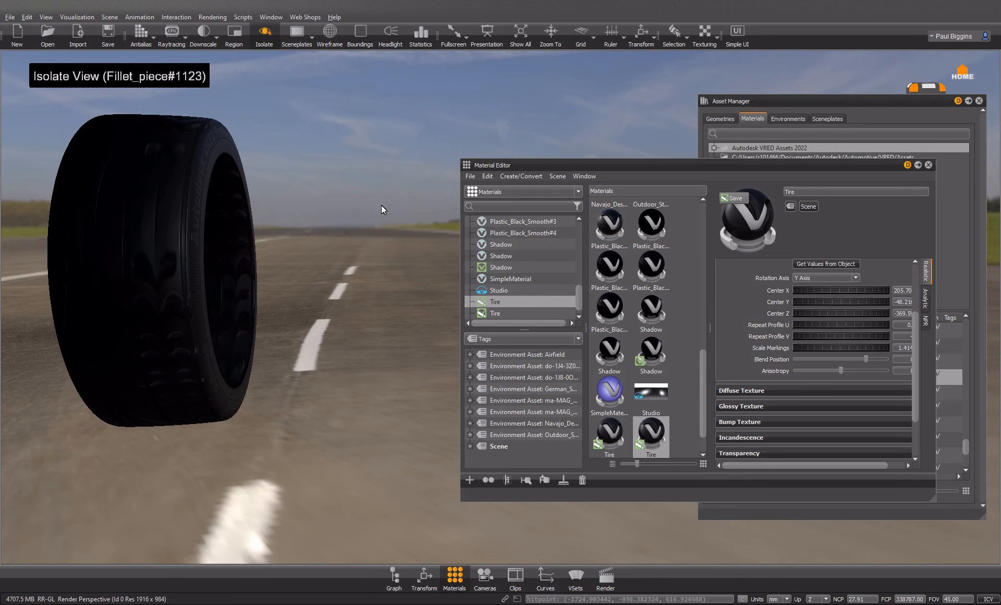
drag(824, 325, 885, 339)
drag(297, 306, 483, 316)
scroll(744, 293, up, 2)
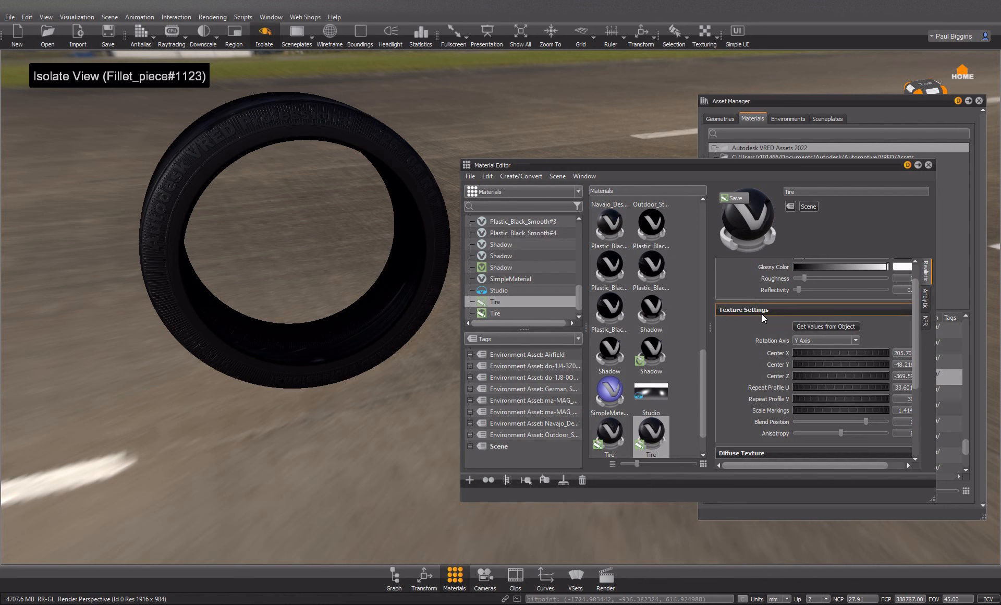
scroll(866, 340, up, 2)
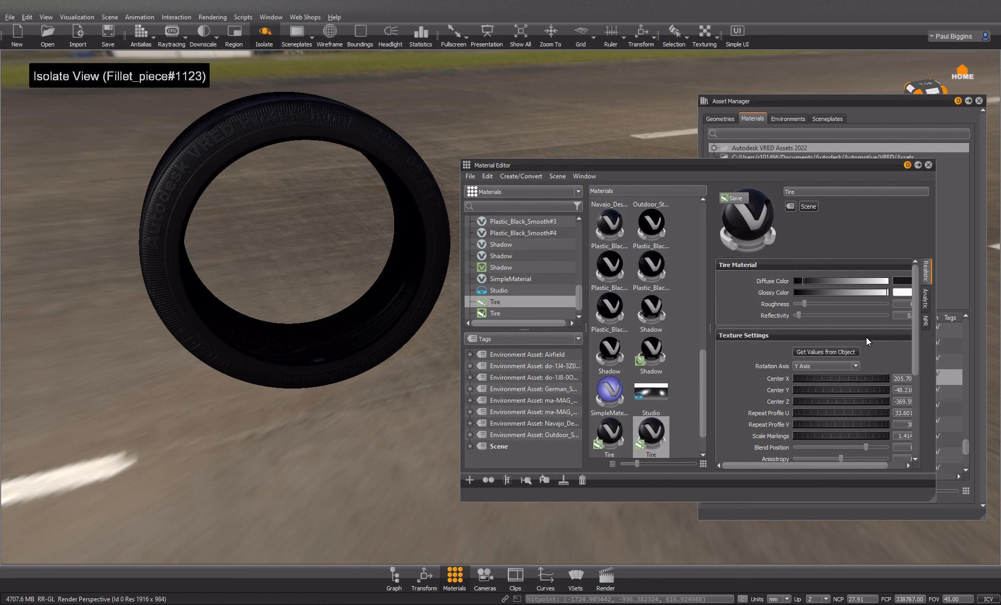
scroll(865, 337, down, 3)
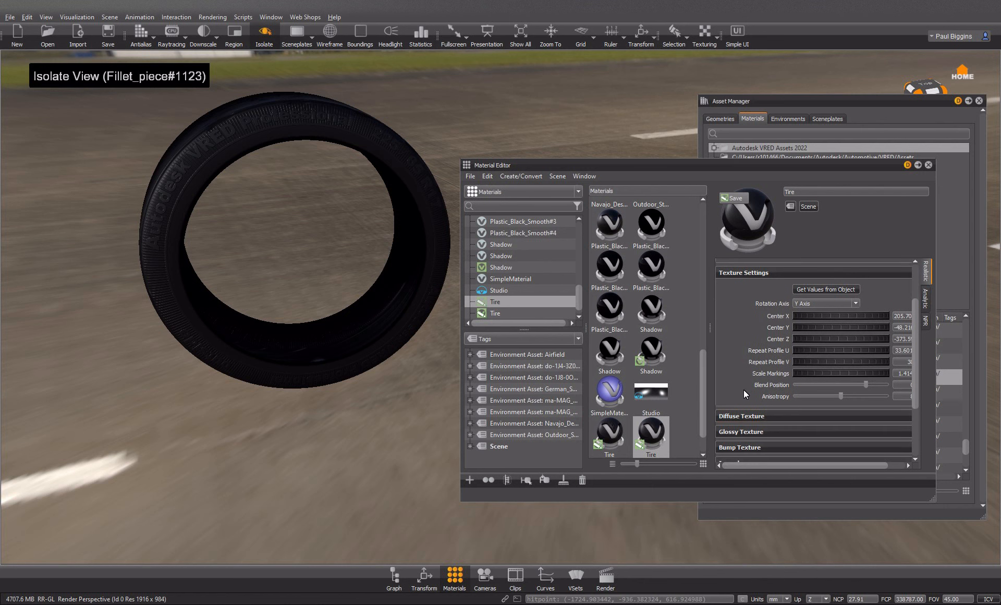
Step: Expand the Tire material's bump texture settings and try Parallax Intensity at about mid-range
scroll(744, 389, down, 2)
click(737, 354)
click(735, 351)
click(737, 368)
click(737, 368)
scroll(737, 366, down, 2)
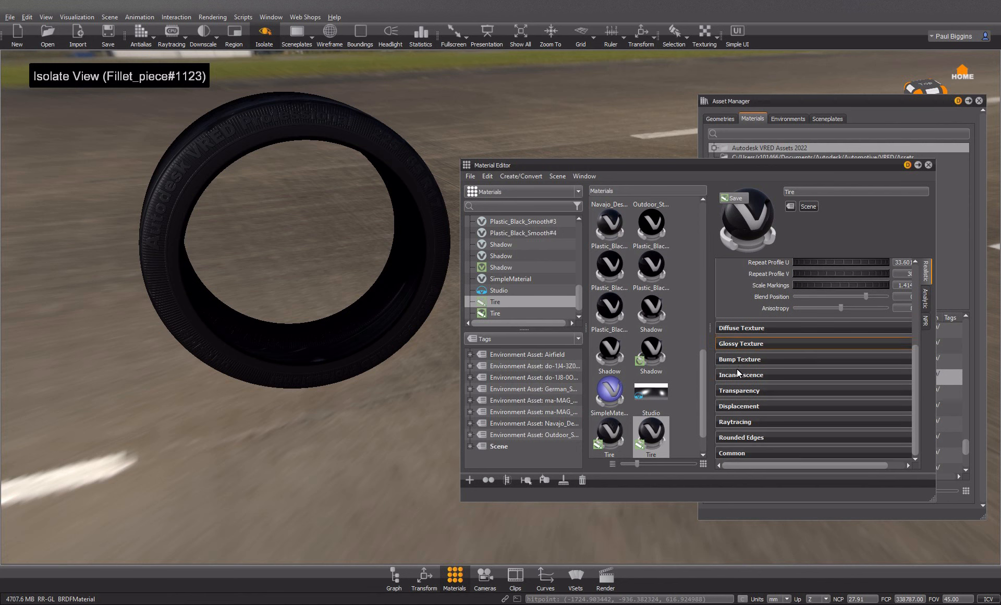
click(739, 360)
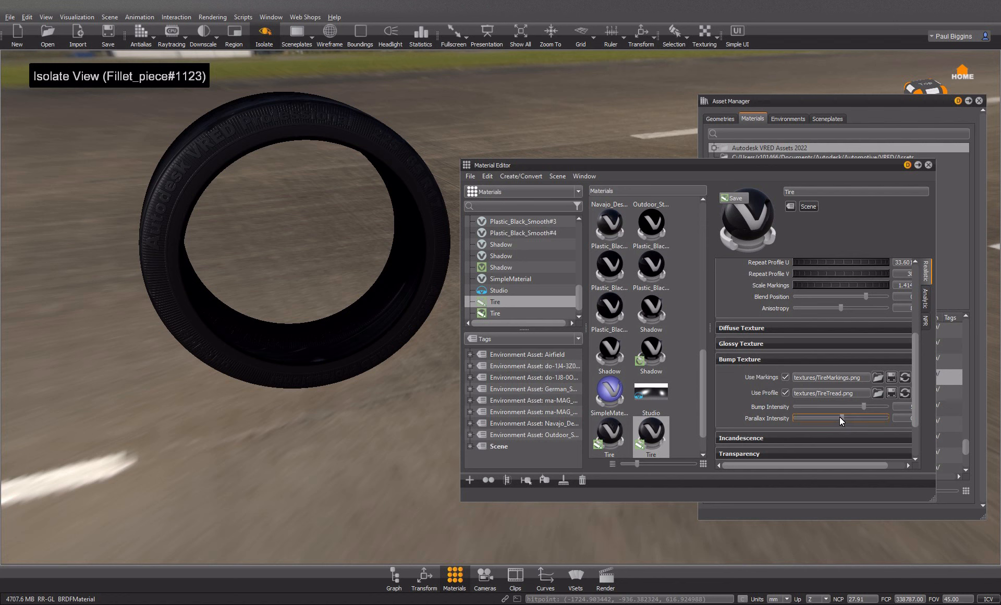
drag(803, 417, 843, 418)
scroll(737, 411, down, 4)
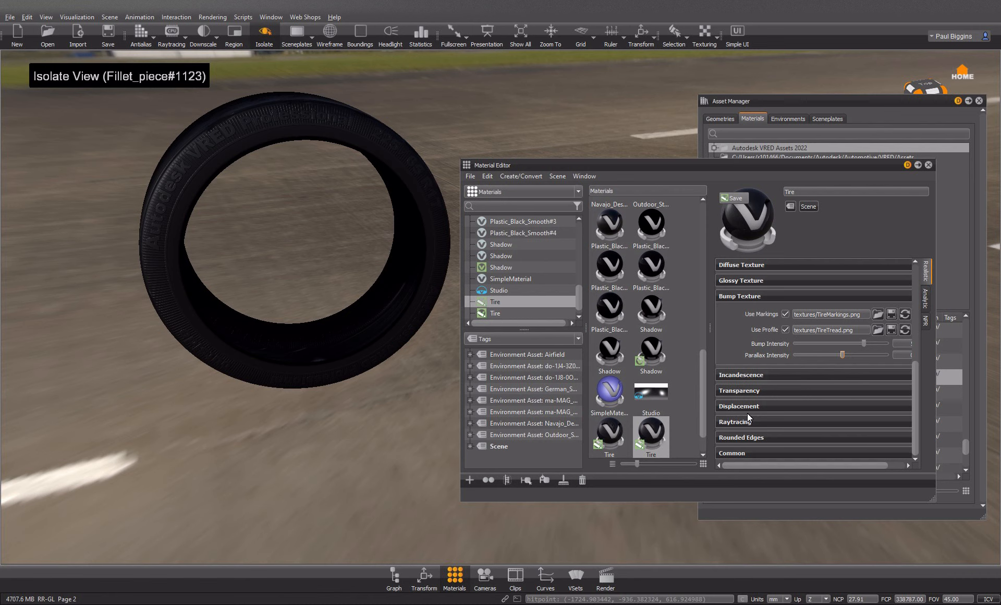
scroll(746, 413, up, 5)
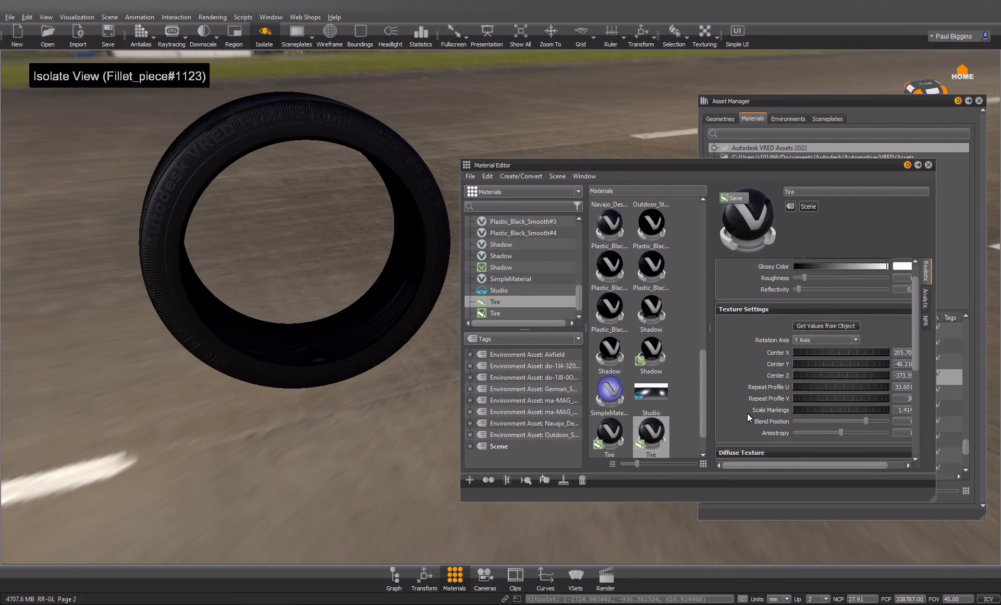
Step: Try Repeat Profile U at about 38.4, check the tyre tread, and undo the recent texture changes
drag(208, 234, 506, 290)
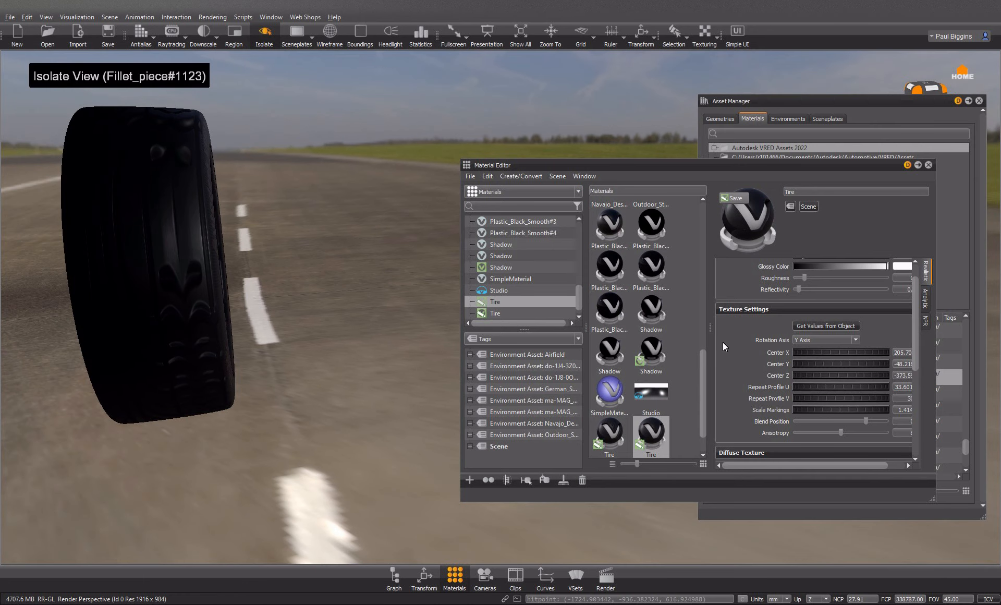
drag(801, 386, 831, 388)
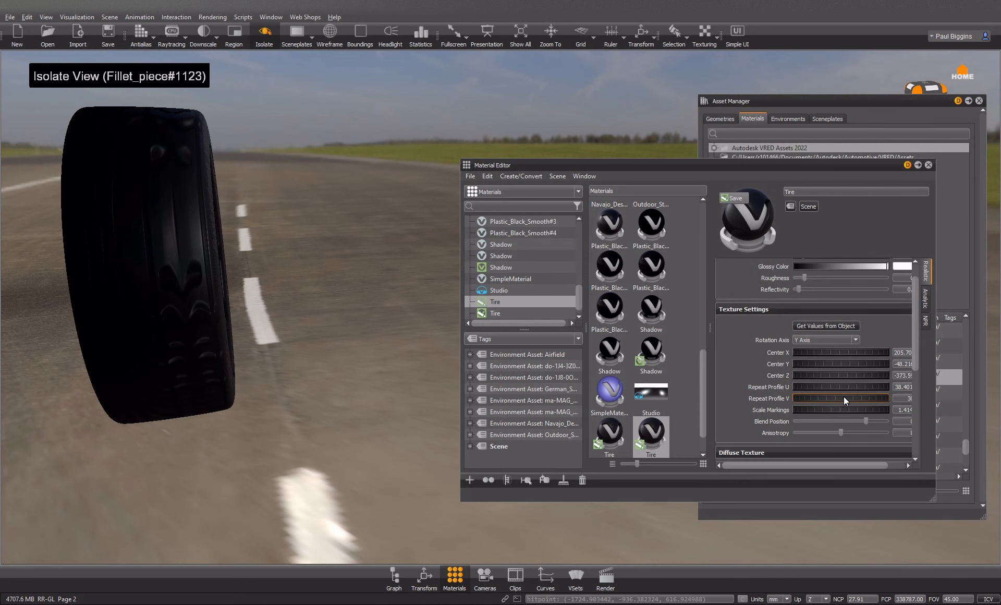
drag(833, 409, 815, 410)
drag(339, 335, 164, 327)
key(ctrl+z)
key(ctrl+z)
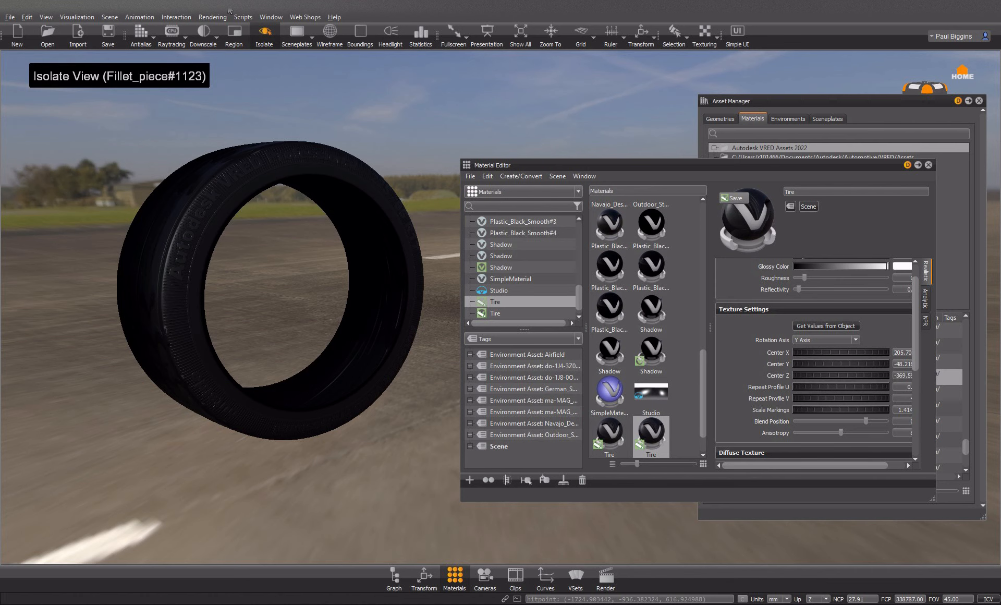
Step: Leave the isolated view and pick the Tire material directly from the front tyre on the car
click(256, 30)
drag(324, 239, 206, 264)
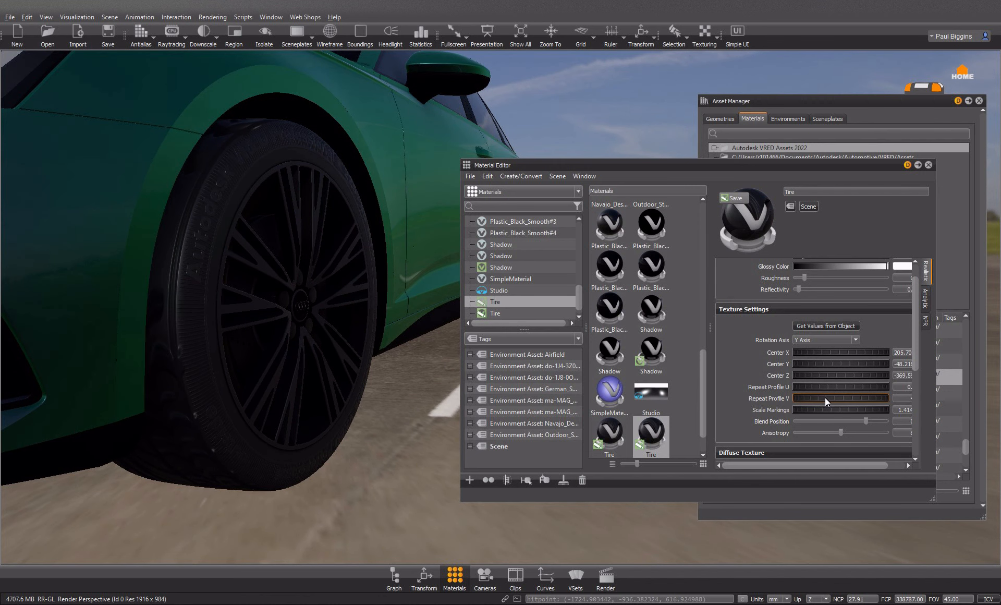
ctrl+shift+double_click(194, 251)
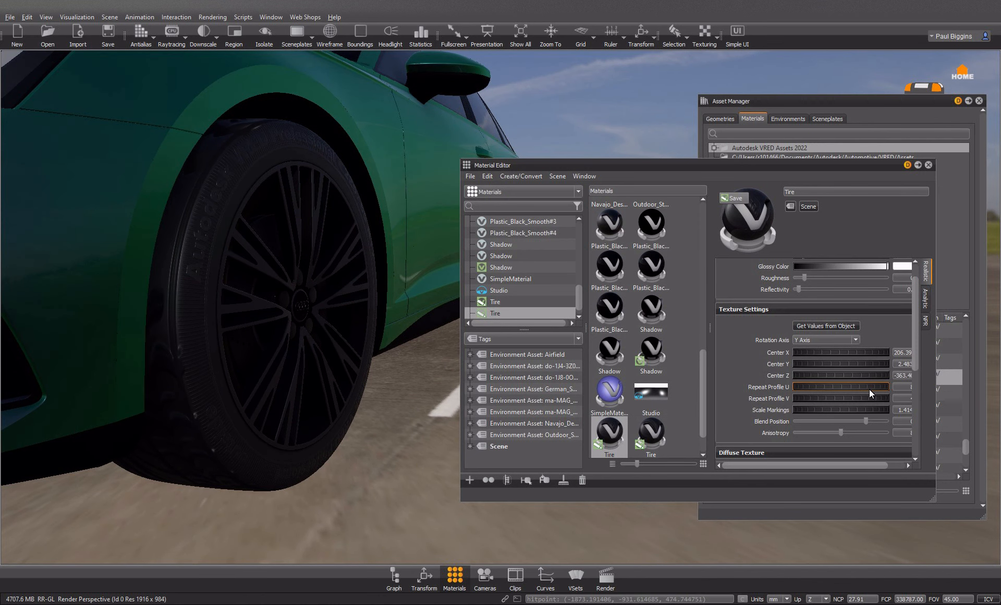
mouse_move(822, 398)
mouse_down()
mouse_move(865, 398)
mouse_move(819, 399)
mouse_move(837, 396)
mouse_up()
Step: Check the selected front tyre in wireframe, isolate Fillet_piece#1123, and return to shaded display with the tread in view
click(328, 34)
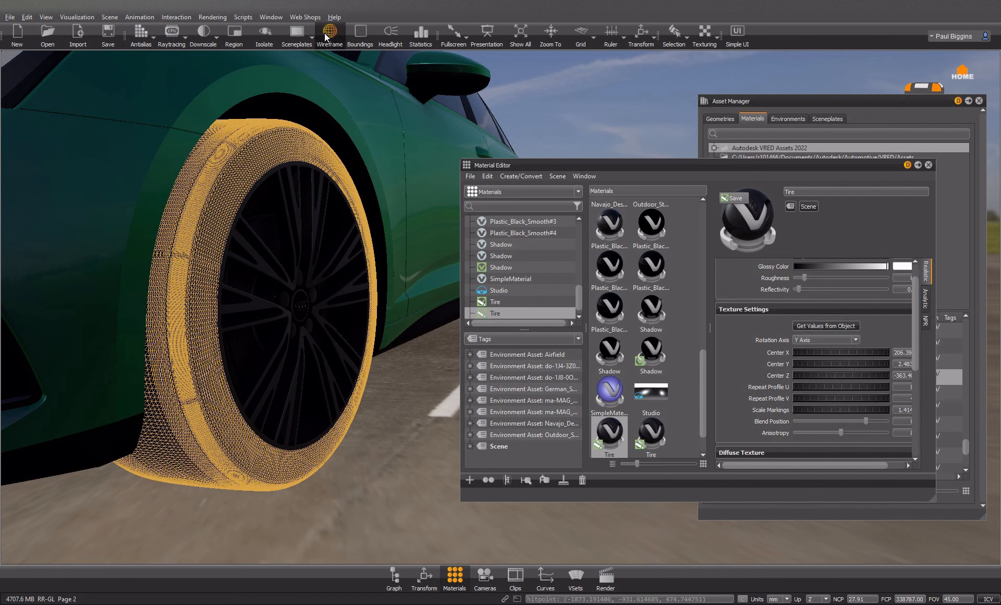
click(256, 36)
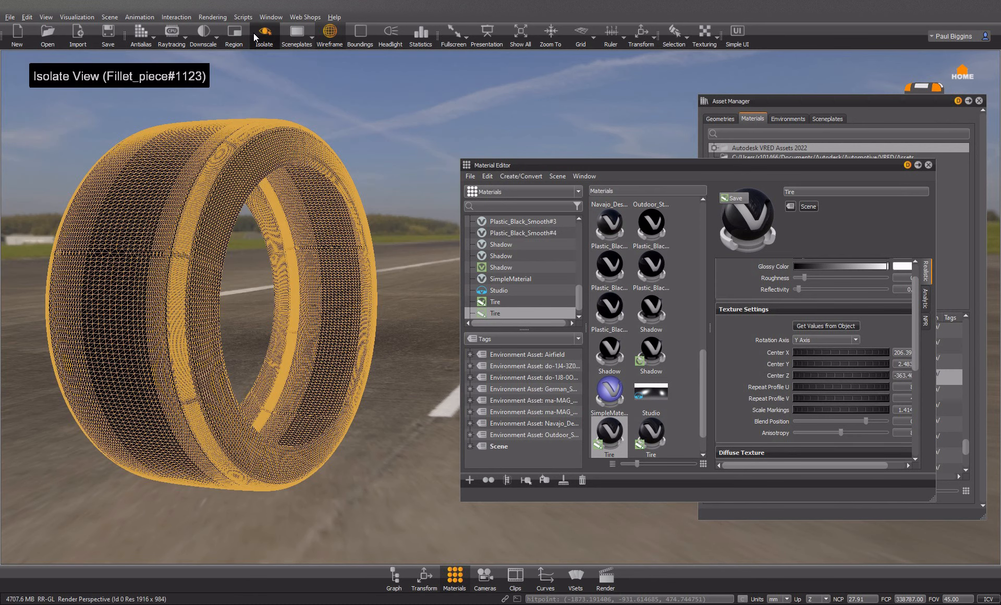
click(330, 33)
drag(346, 402, 312, 380)
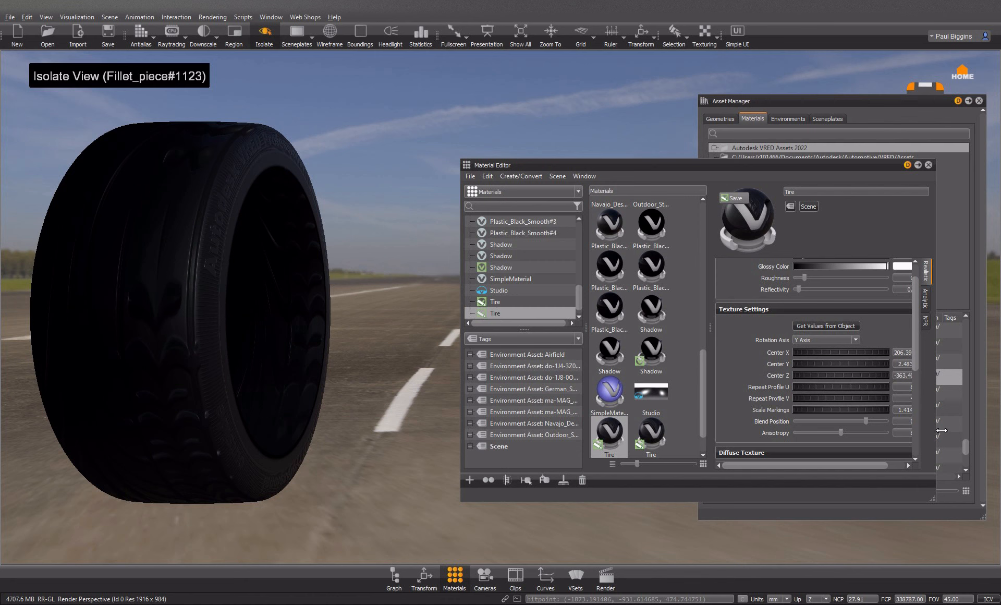
Step: Widen the Material Editor to show full values, and set Repeat Profile U to about 32.5 and Repeat Profile V to 4
drag(936, 428, 990, 432)
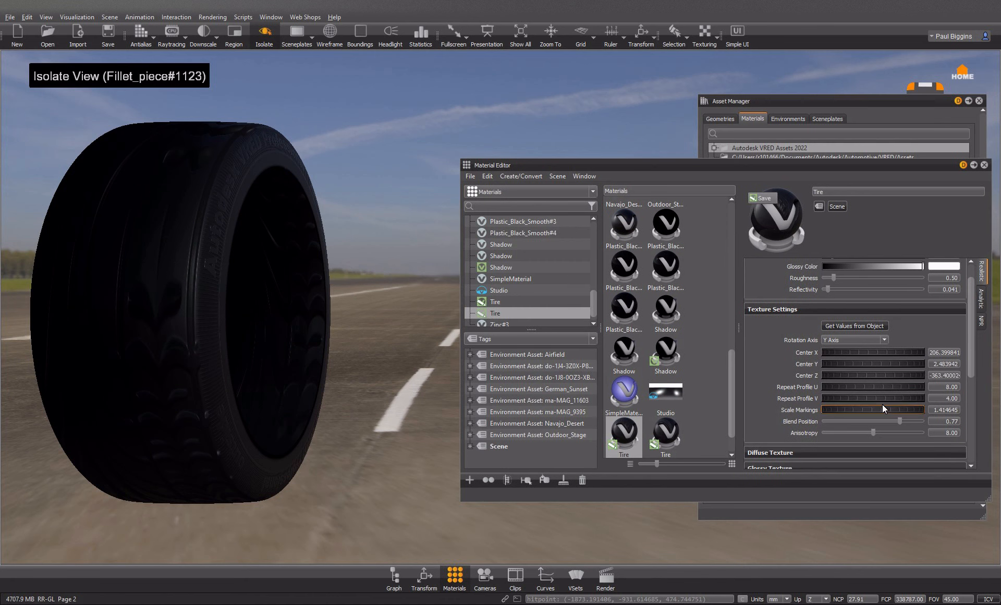
drag(859, 398, 863, 399)
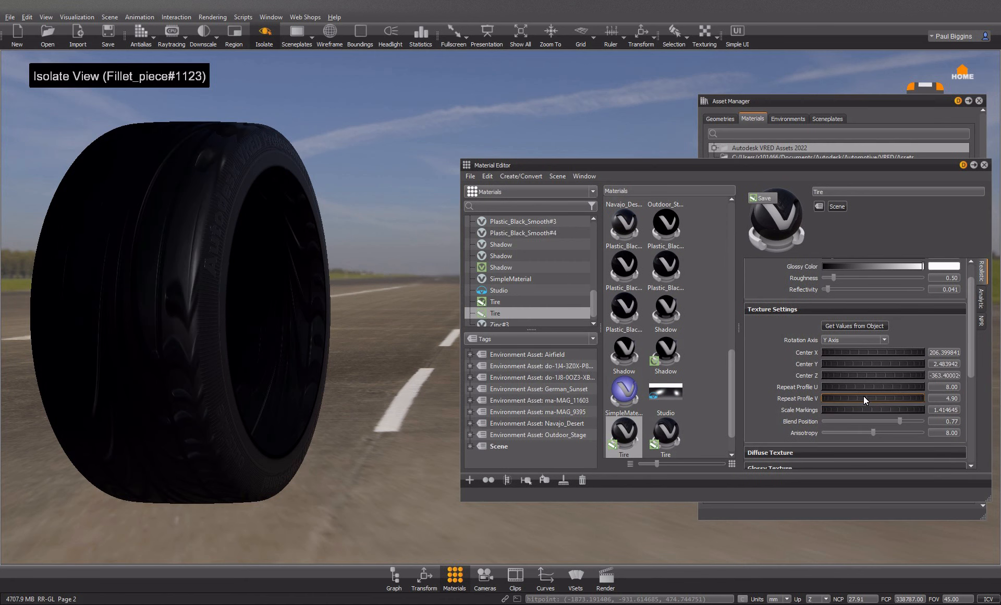
drag(871, 388, 997, 398)
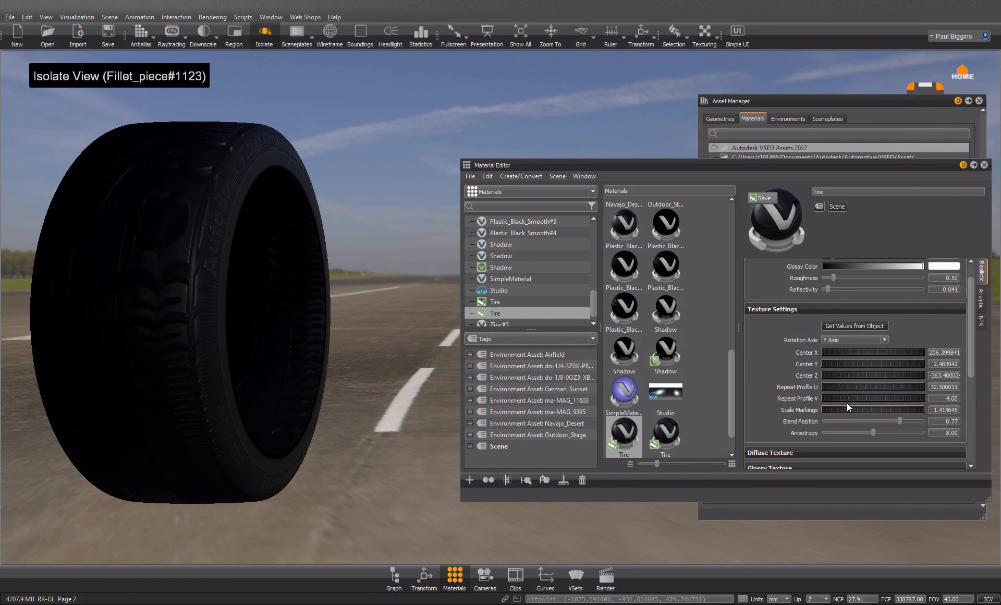
mouse_move(859, 396)
mouse_down()
mouse_move(871, 396)
mouse_move(858, 398)
mouse_up()
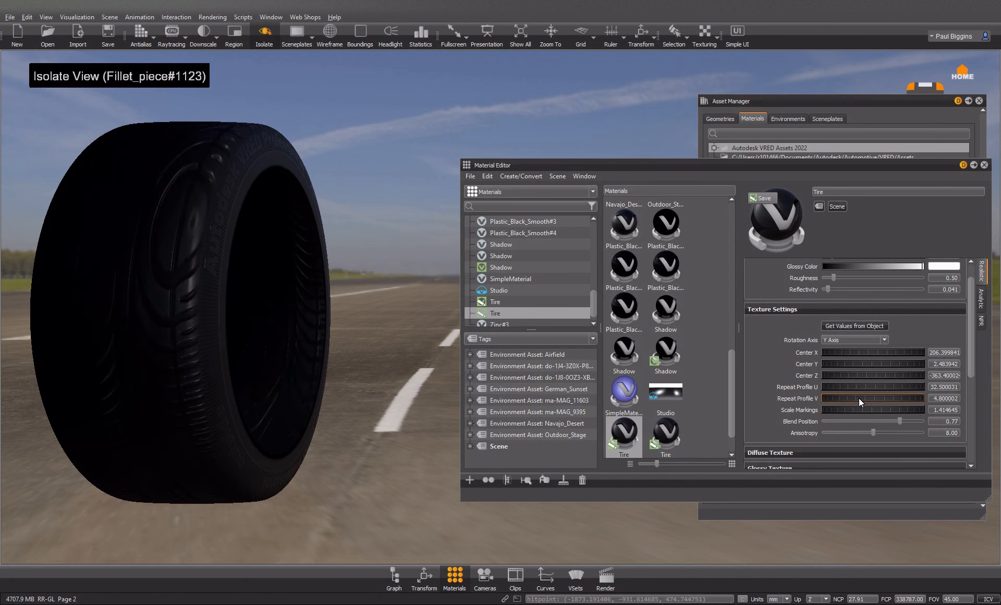
drag(856, 398, 855, 399)
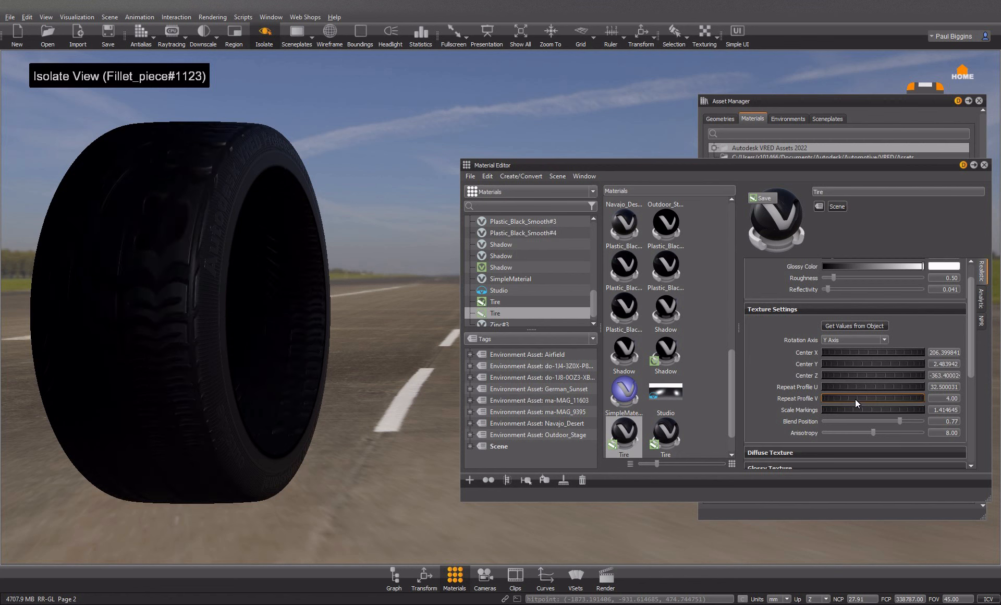
Step: Try Repeat Profile U at about 37.7 and inspect the denser tread from above
drag(852, 386, 881, 392)
drag(240, 366, 480, 326)
middle_drag(398, 326, 177, 358)
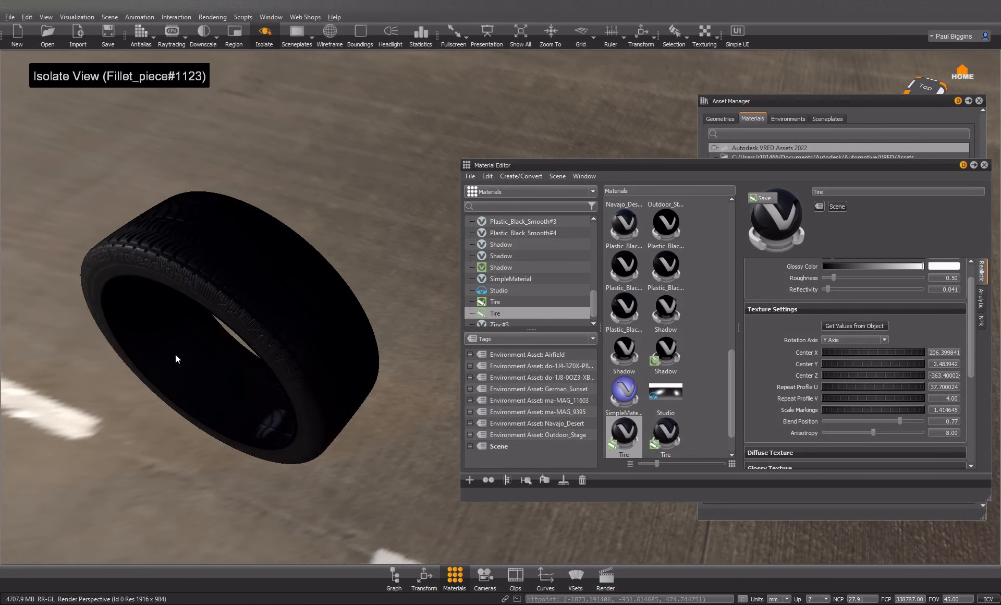
right_drag(177, 358, 163, 306)
Step: Try Repeat Profile V at about 2.3, undo it, and set Repeat Profile U to about 29.1
drag(878, 395, 869, 399)
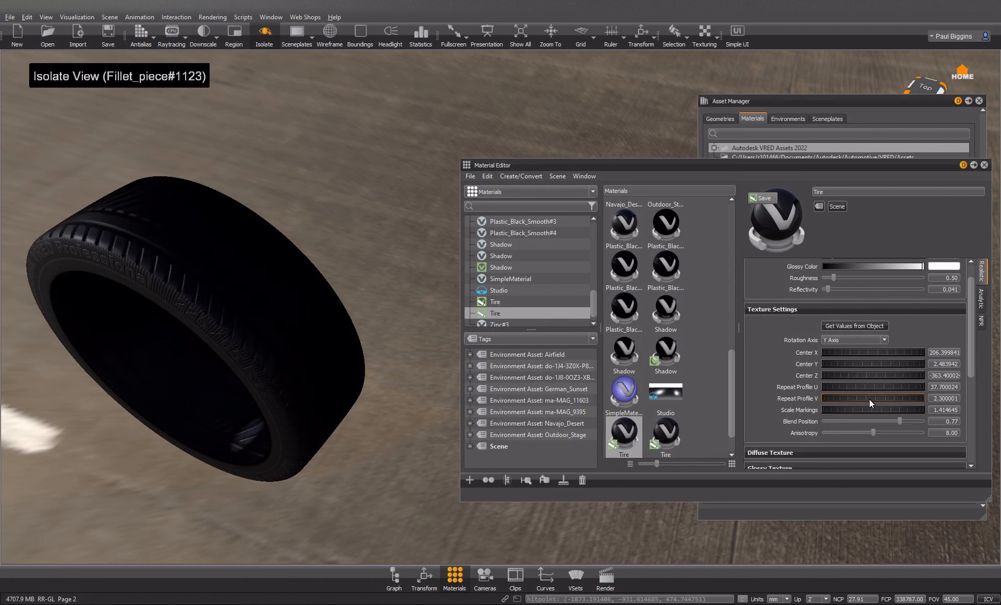
key(ctrl+z)
drag(878, 387, 833, 388)
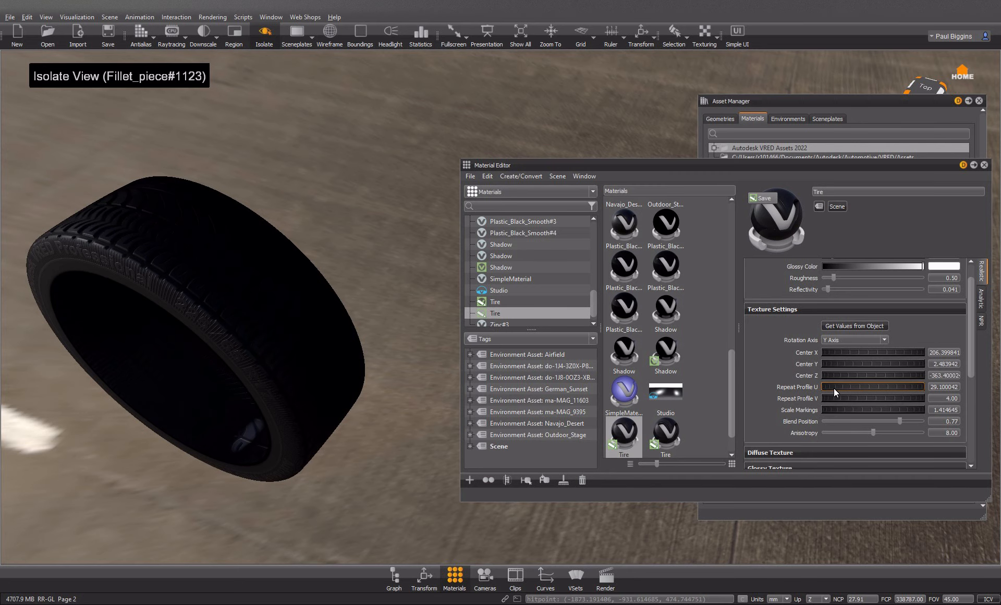
drag(127, 450, 848, 472)
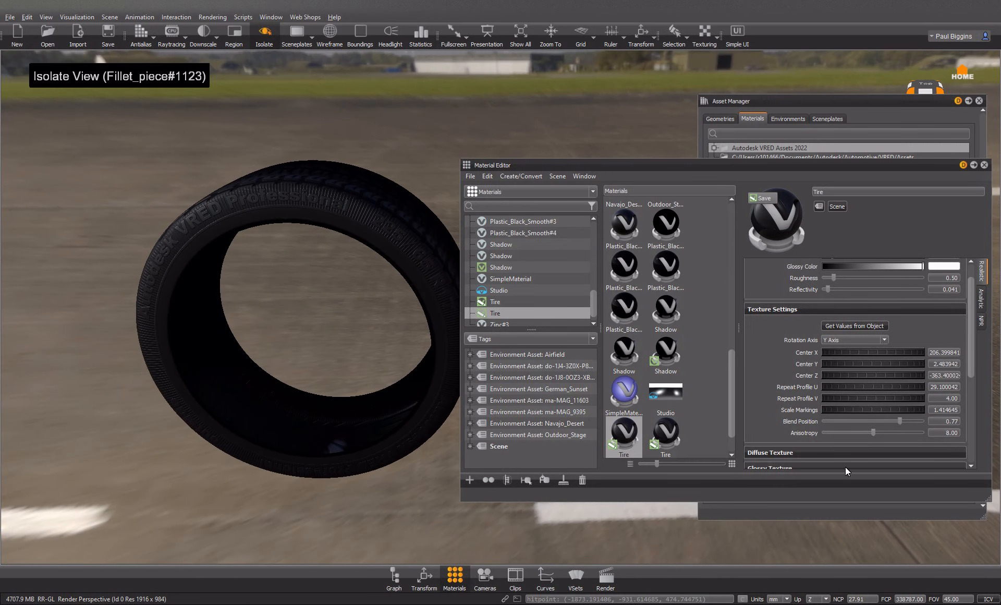
Step: Slightly lower the Bump Intensity in the tyre material's bump texture settings and check the tread and sidewall
scroll(780, 404, down, 2)
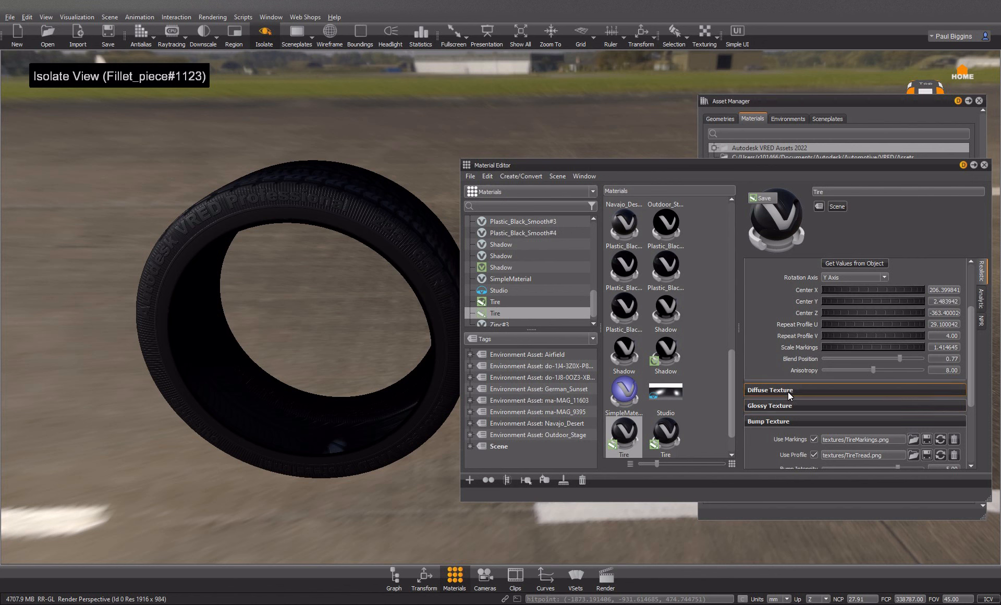
click(788, 391)
scroll(788, 431, down, 2)
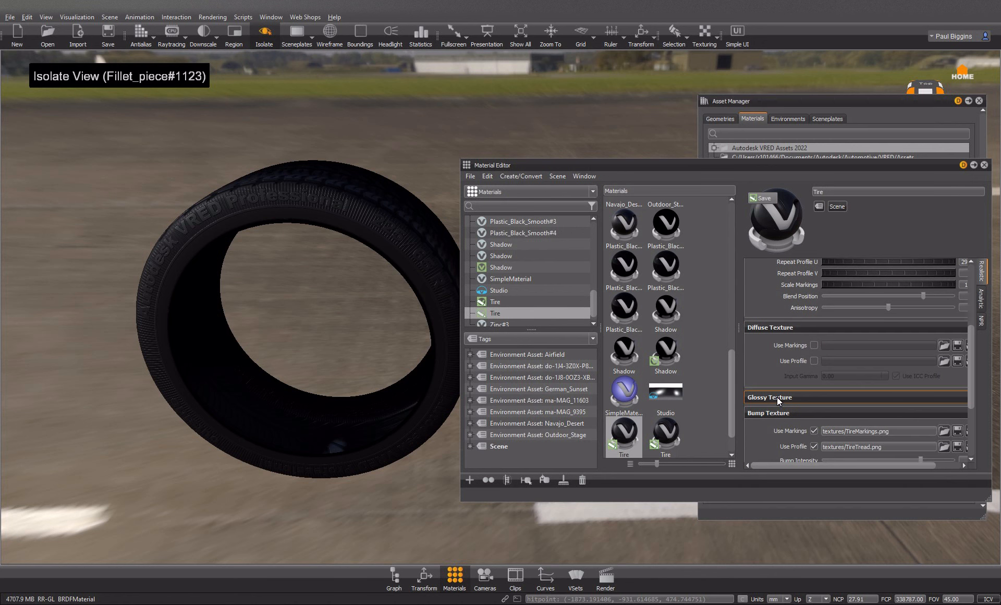
scroll(777, 396, down, 2)
mouse_move(917, 396)
mouse_down()
mouse_move(873, 395)
mouse_move(906, 396)
mouse_up()
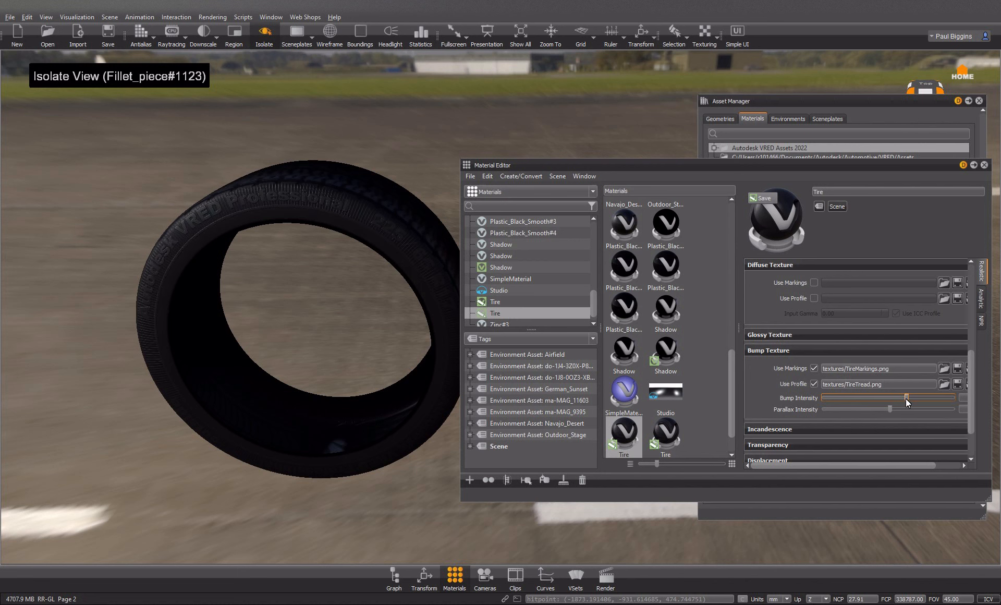
key(ctrl+z)
key(ctrl+y)
drag(448, 396, 214, 290)
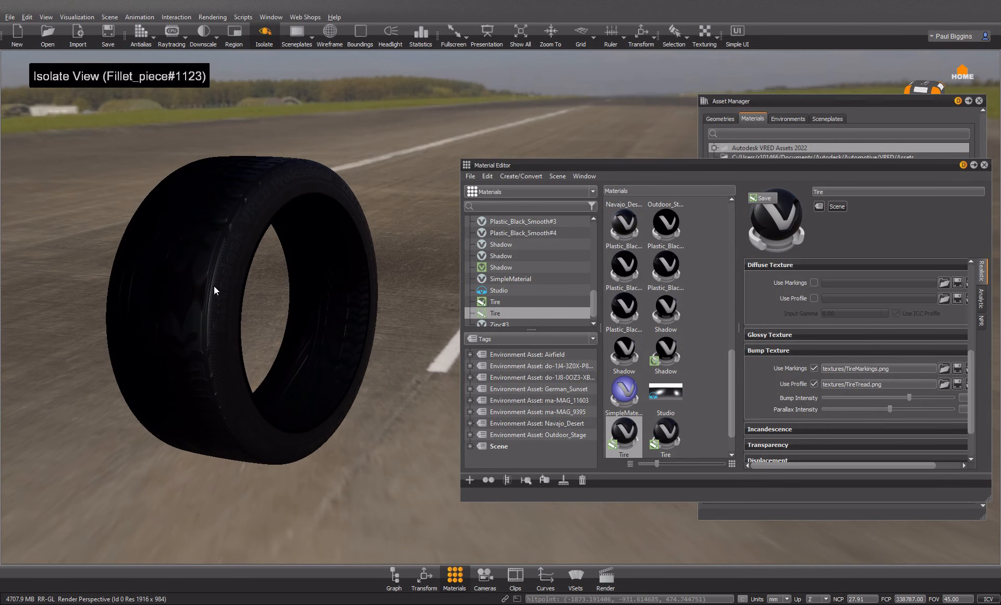
Step: Try a different Scale Markings value for the Tire material while viewing the isolated tire's sidewall
mouse_move(301, 407)
mouse_down()
mouse_move(258, 393)
mouse_move(326, 400)
mouse_move(30, 406)
mouse_move(312, 403)
mouse_move(197, 374)
mouse_move(318, 399)
mouse_move(242, 405)
mouse_move(309, 387)
mouse_move(290, 396)
mouse_up()
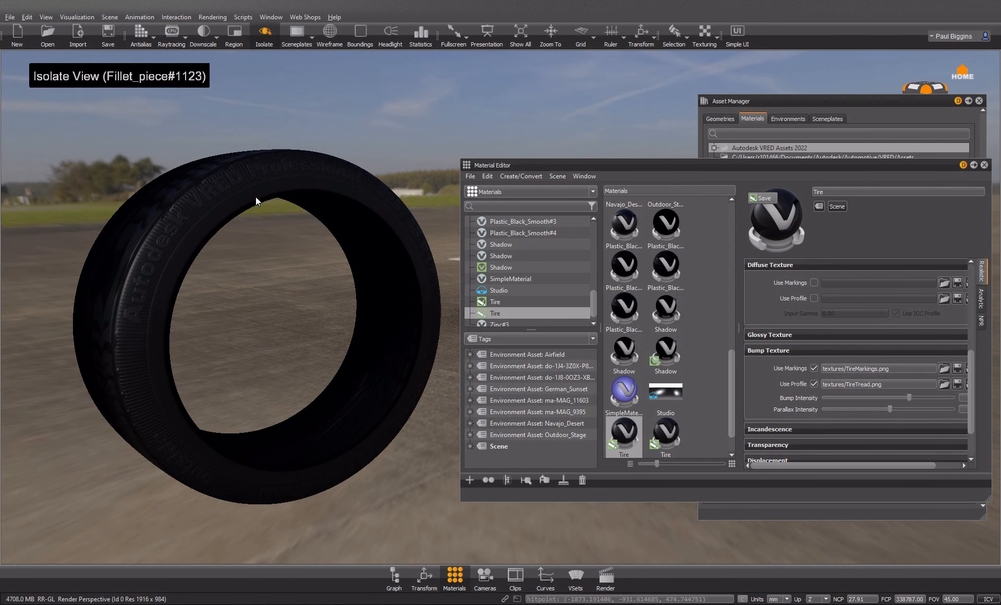
scroll(787, 345, up, 6)
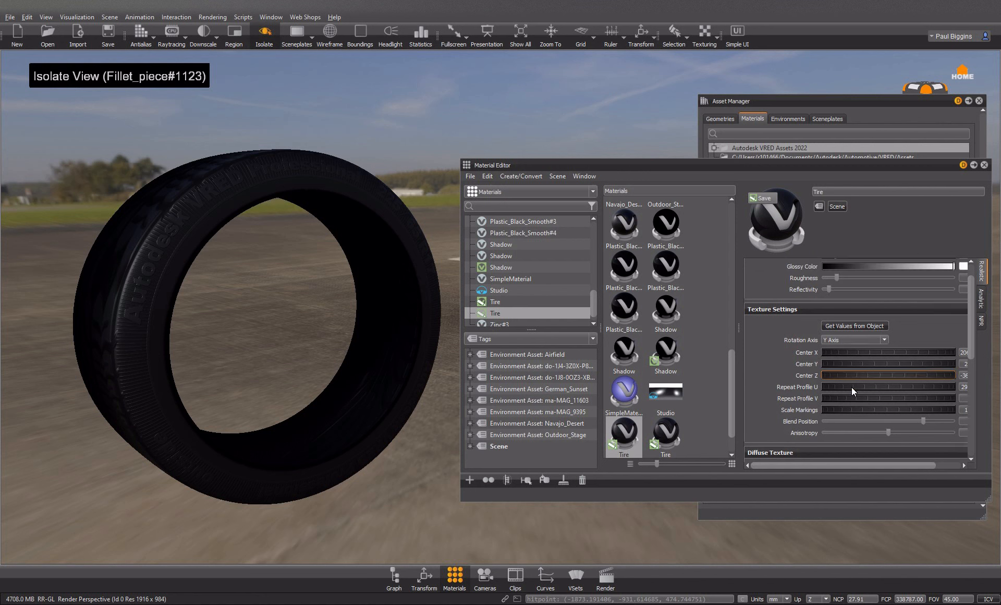
drag(862, 409, 863, 409)
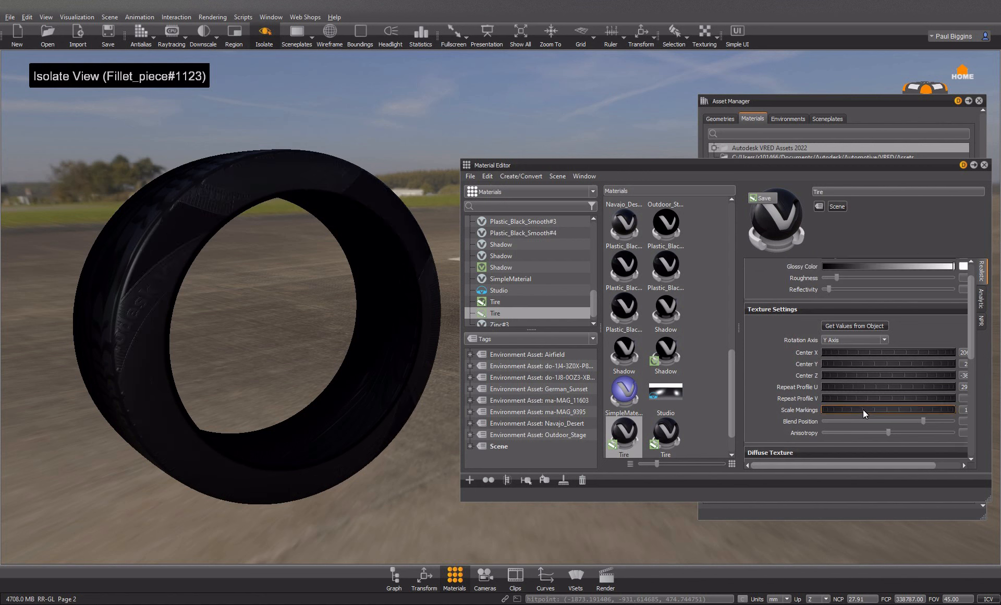
scroll(863, 409, up, 2)
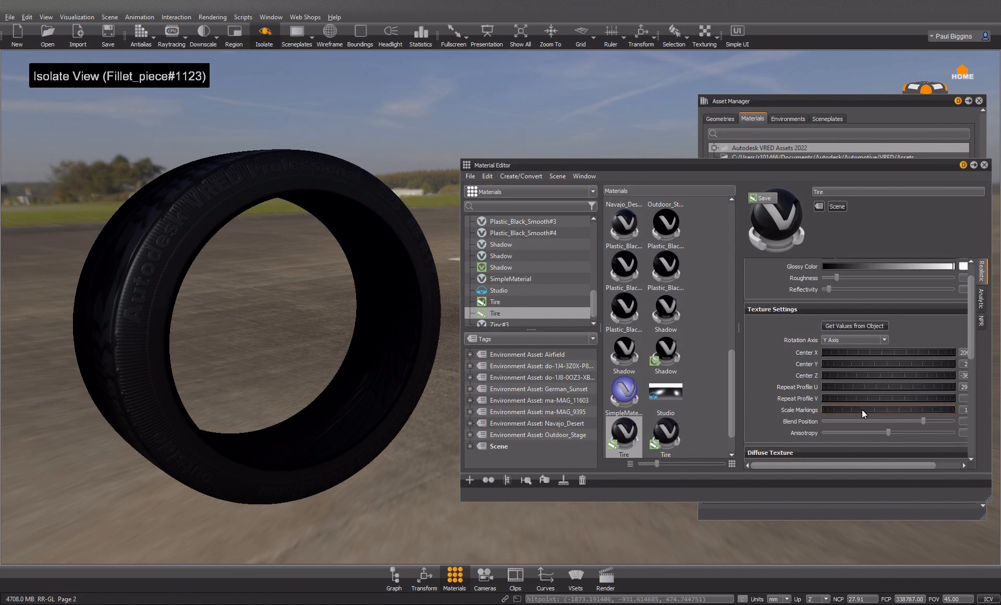
scroll(862, 409, up, 2)
Step: Try shifting the Tire material's texture centre in Y and Z, undoing the last change
drag(862, 409, 732, 361)
drag(856, 362, 743, 364)
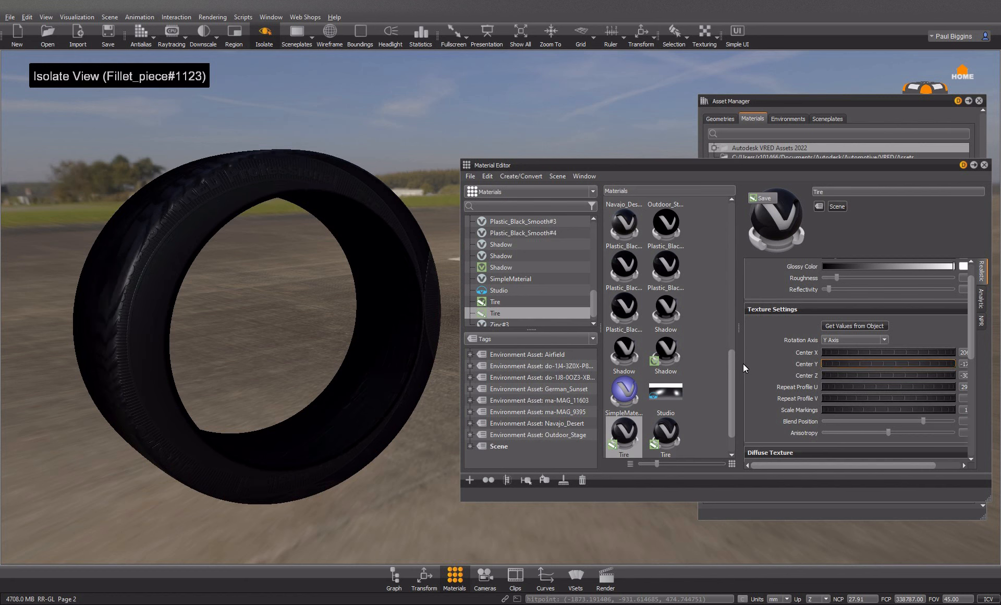
drag(878, 365, 907, 380)
key(ctrl+z)
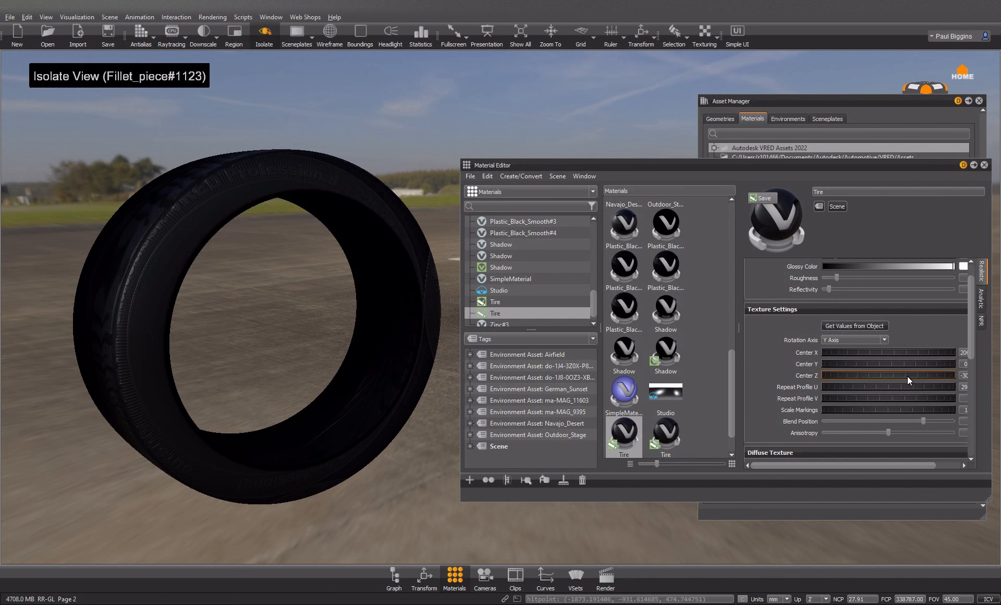
Step: Adjust Center X and Center Z of the Tire material to centre the sidewall lettering on the isolated tire
mouse_move(909, 378)
mouse_down()
mouse_move(875, 382)
mouse_move(898, 374)
mouse_up()
drag(848, 350, 1000, 364)
drag(892, 352, 903, 377)
drag(401, 440, 242, 407)
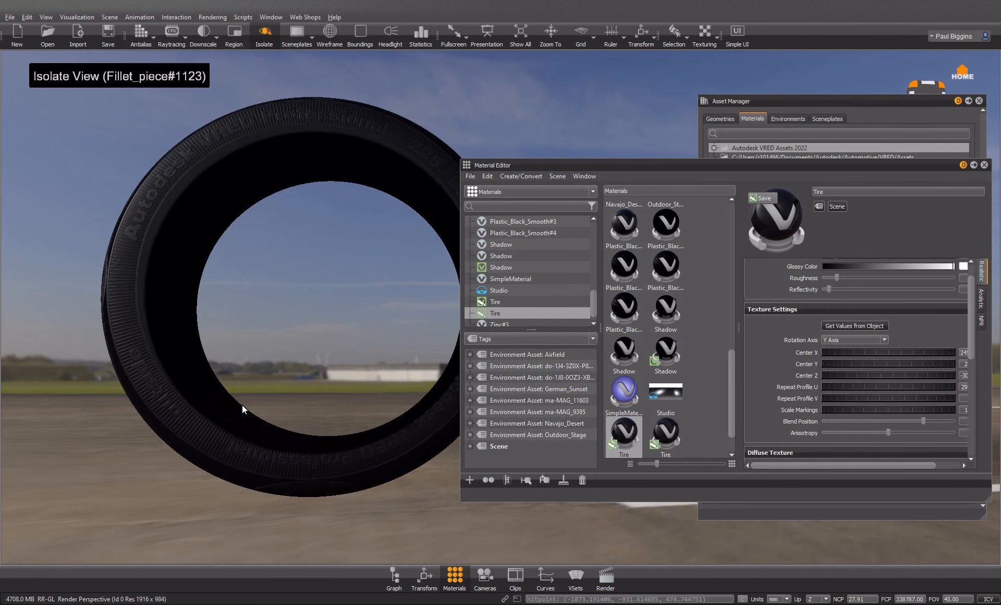
middle_drag(243, 406, 180, 422)
drag(874, 380, 752, 379)
mouse_move(869, 350)
mouse_down()
mouse_move(934, 359)
mouse_move(859, 360)
mouse_move(883, 360)
mouse_up()
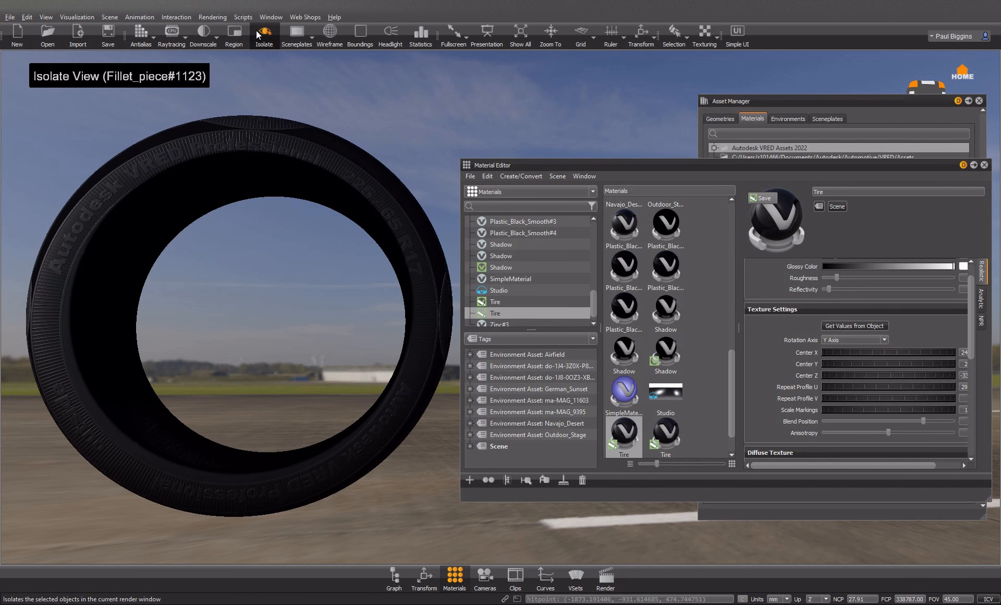
Step: Turn off Isolate, shift the tire texture to Center X about 256.8 and Center Z about -315.8, and widen the Material Editor
click(264, 34)
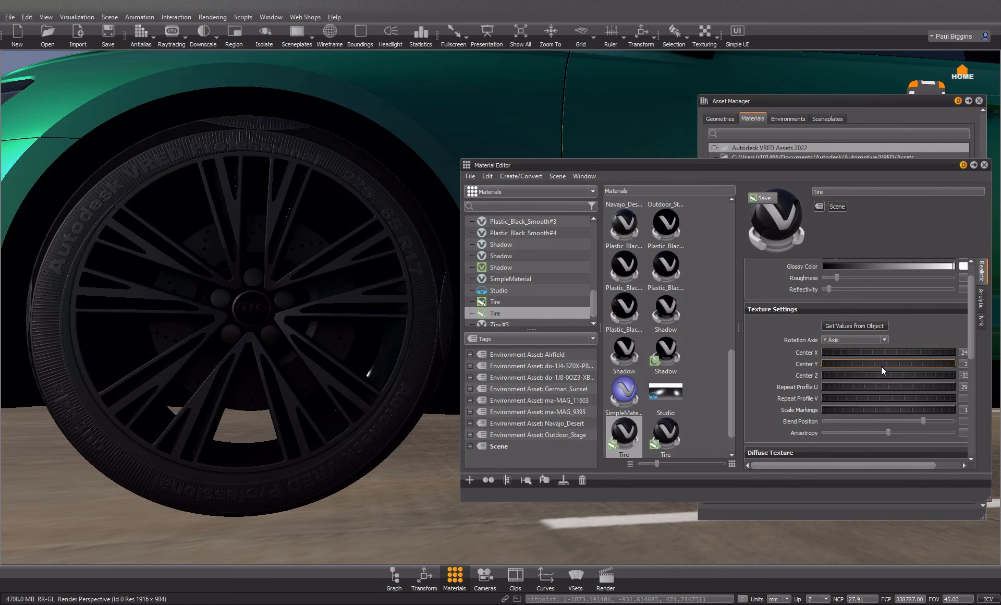
drag(880, 352, 889, 376)
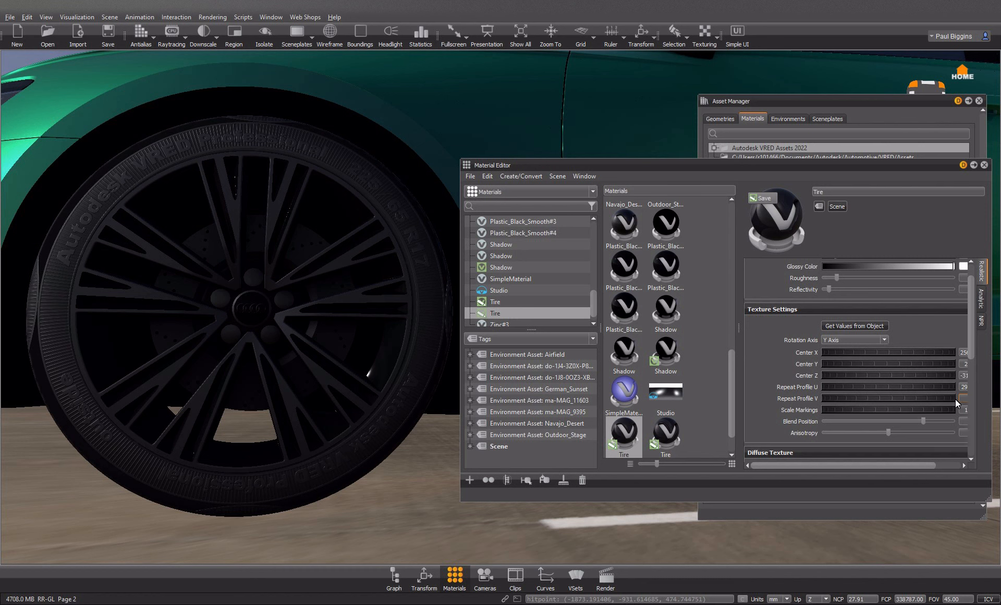
drag(458, 439, 366, 439)
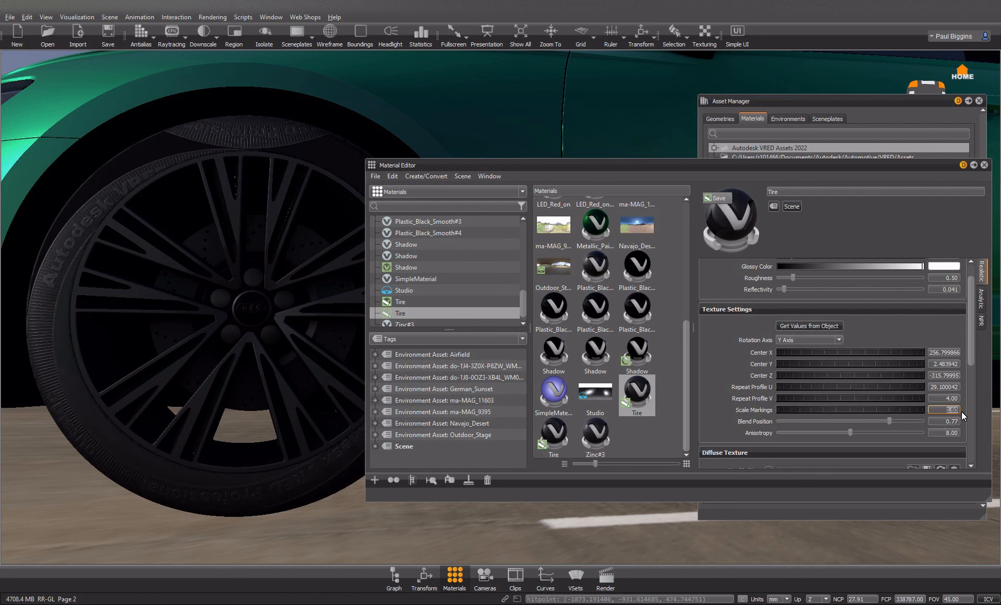
Step: Set Scale Markings to 1.60 and raise Center Z to about -281.3
text(6)
key(Return)
drag(813, 376, 890, 377)
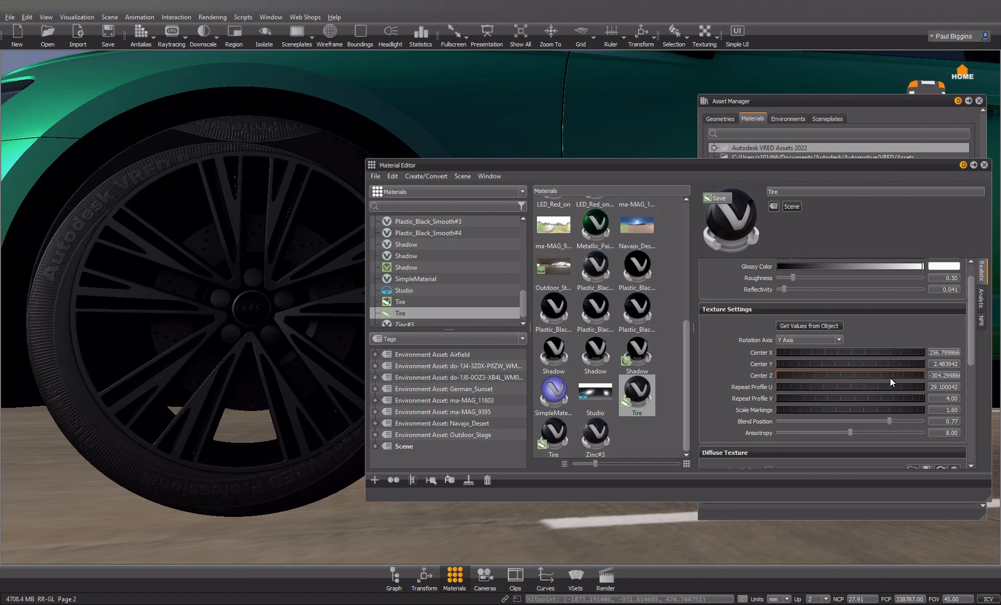
Step: Set Scale Markings to 1.40 and move the texture centre to X about 206.6 and Z about -375
click(961, 411)
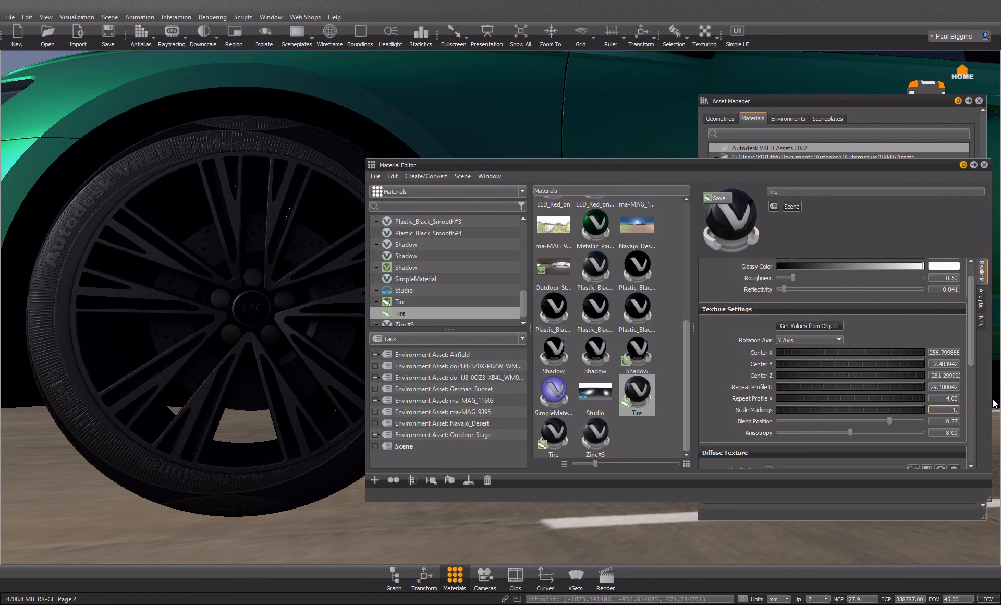
text(1.4)
key(Return)
drag(810, 376, 348, 376)
drag(821, 357, 565, 351)
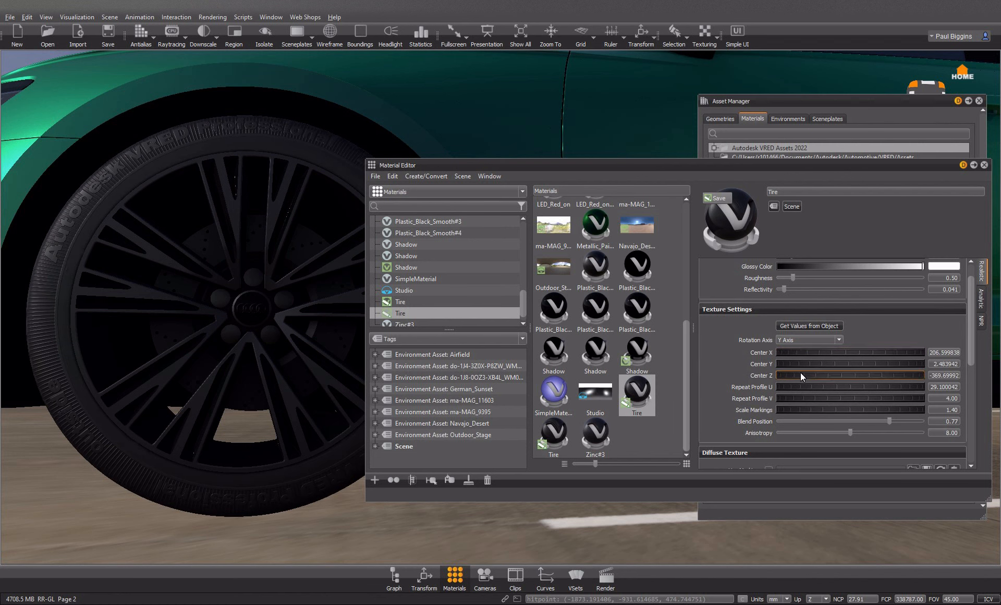
drag(818, 376, 791, 378)
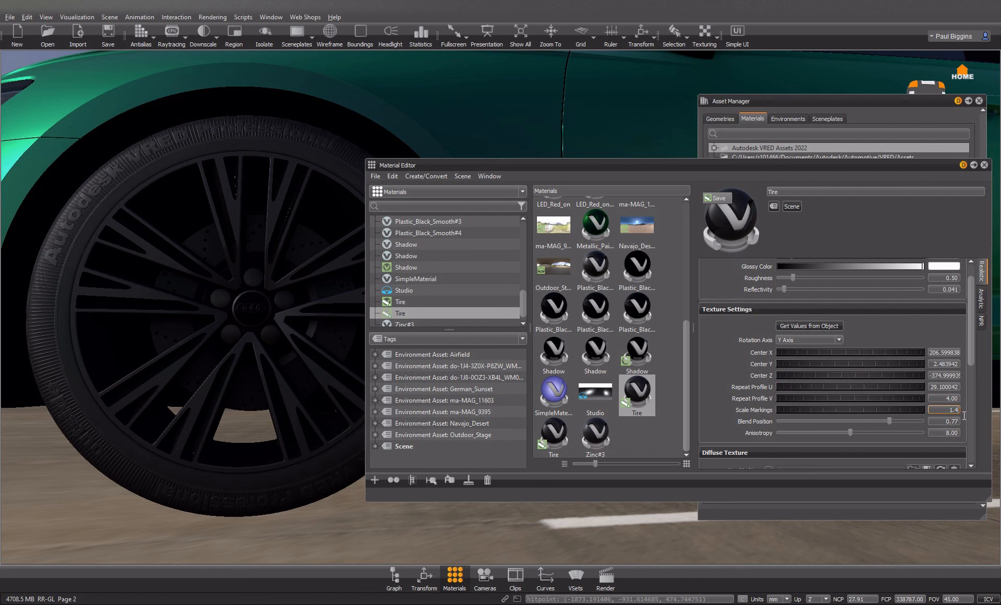
Step: Set Scale Markings to 1.45 and move the texture centre to X about 226.6 and Z about -345.4
text(5)
key(Return)
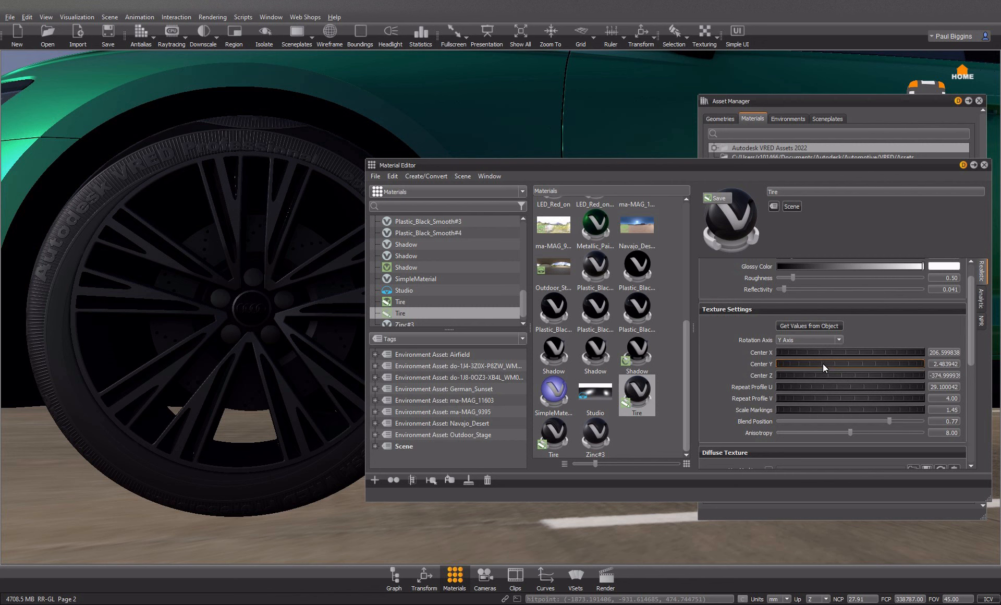
drag(825, 375, 925, 379)
drag(871, 355, 974, 368)
drag(870, 375, 918, 380)
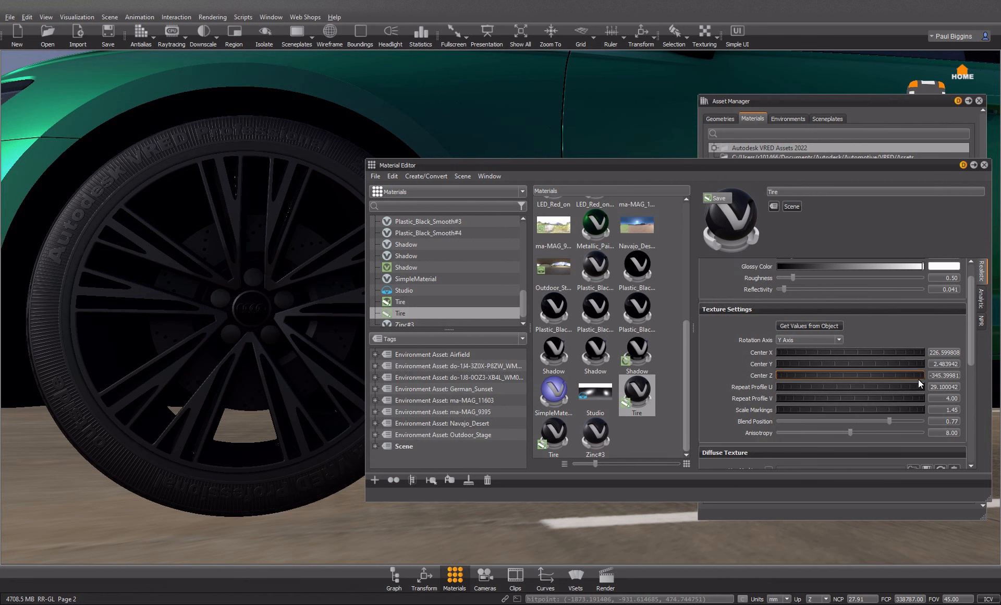
Step: Set the Tire material's Center Y to about -5.8 while viewing the front tire's tread and sidewall at an angle
alt+drag(85, 301, 298, 326)
drag(792, 363, 763, 374)
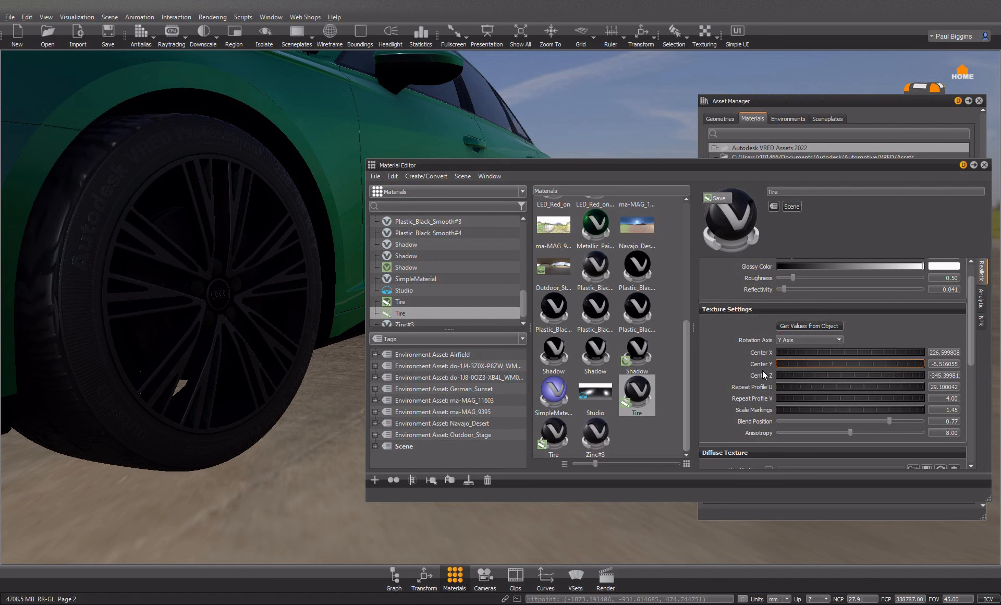
drag(761, 375, 766, 375)
Step: Examine how the tire texture sits on the car's rear wheel
alt+drag(271, 334, 156, 357)
scroll(155, 357, down, 5)
middle_drag(155, 356, 47, 359)
middle_drag(355, 340, 5, 356)
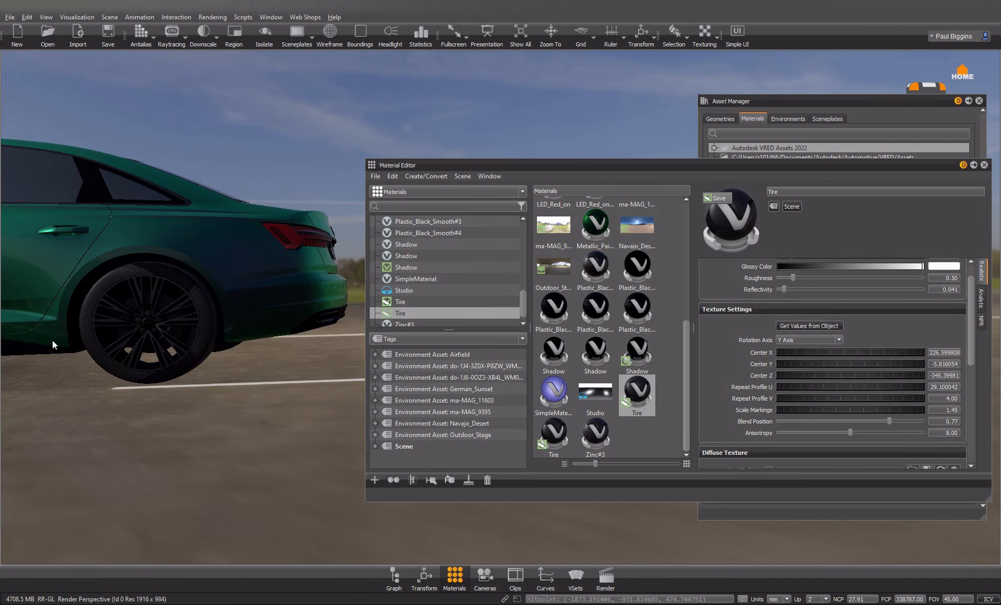
scroll(135, 316, up, 5)
middle_drag(135, 316, 527, 315)
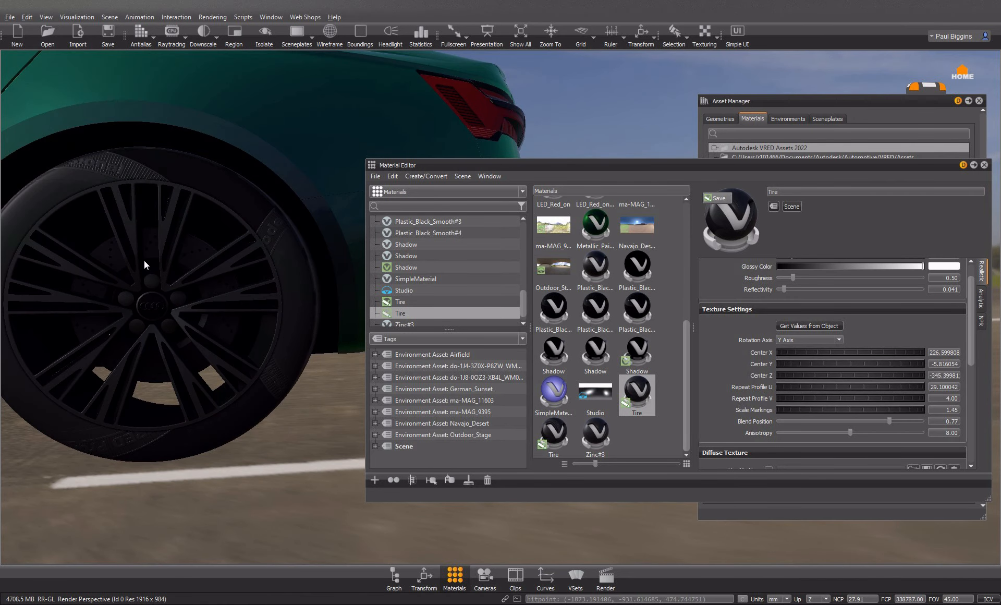
middle_drag(36, 303, 267, 299)
scroll(263, 300, down, 5)
mouse_move(146, 315)
middle_down()
mouse_move(264, 321)
mouse_move(134, 319)
middle_up()
scroll(251, 309, up, 2)
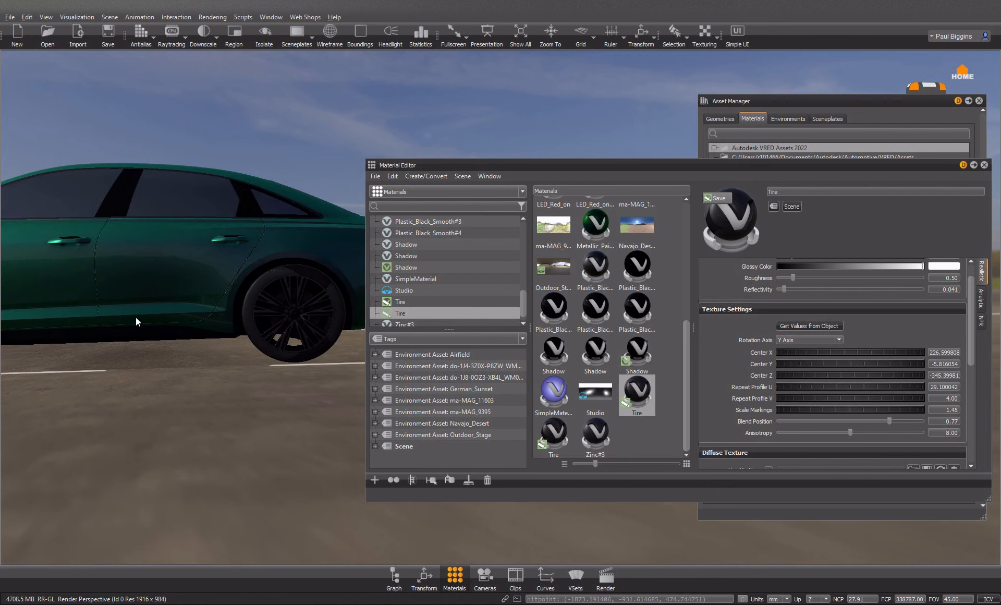
Step: Duplicate the Tire material and apply the copy to the rear tire
right_click(645, 401)
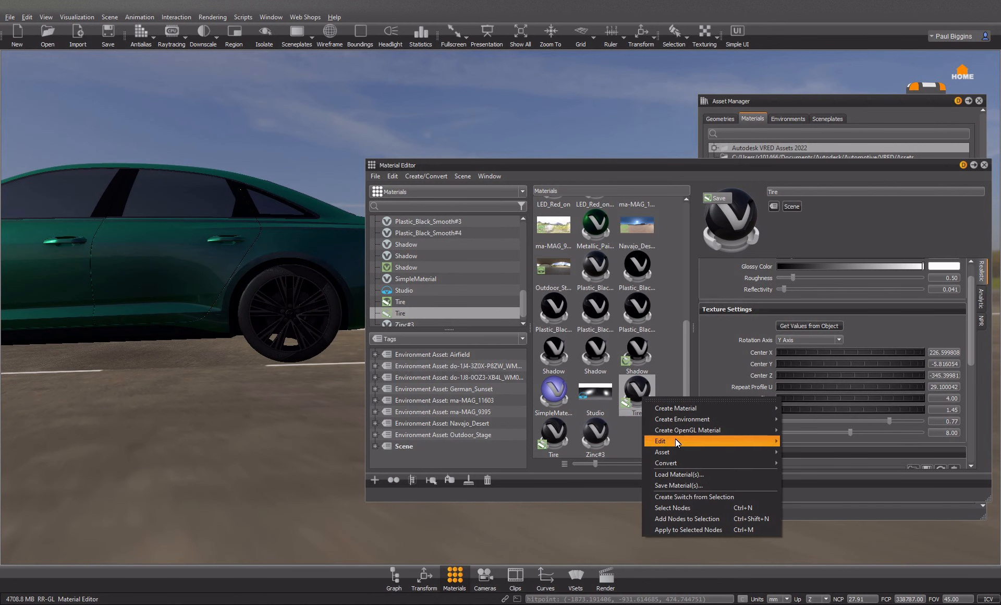
mouse_move(677, 440)
click(806, 463)
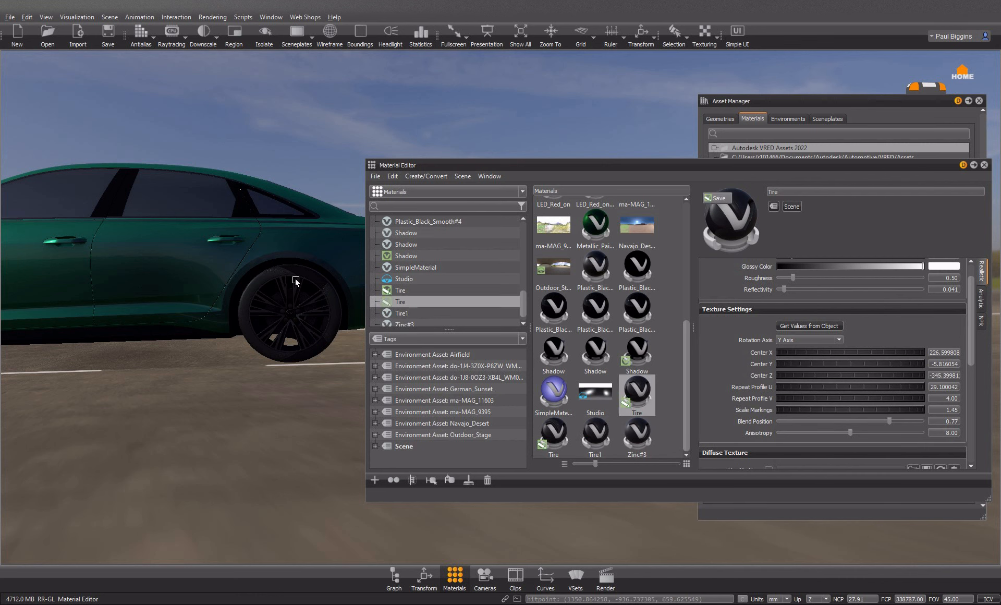
right_click(596, 427)
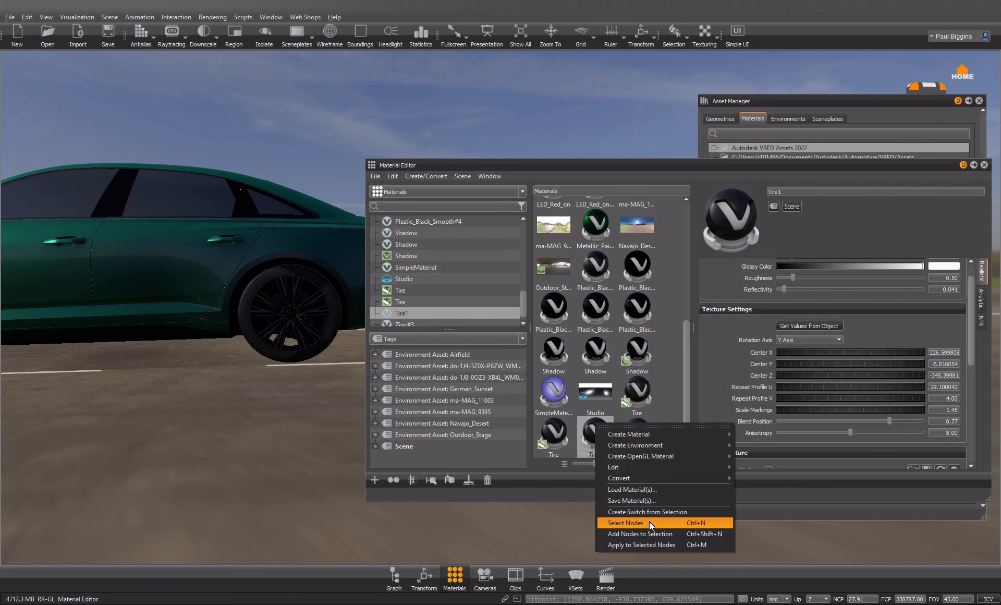
click(666, 544)
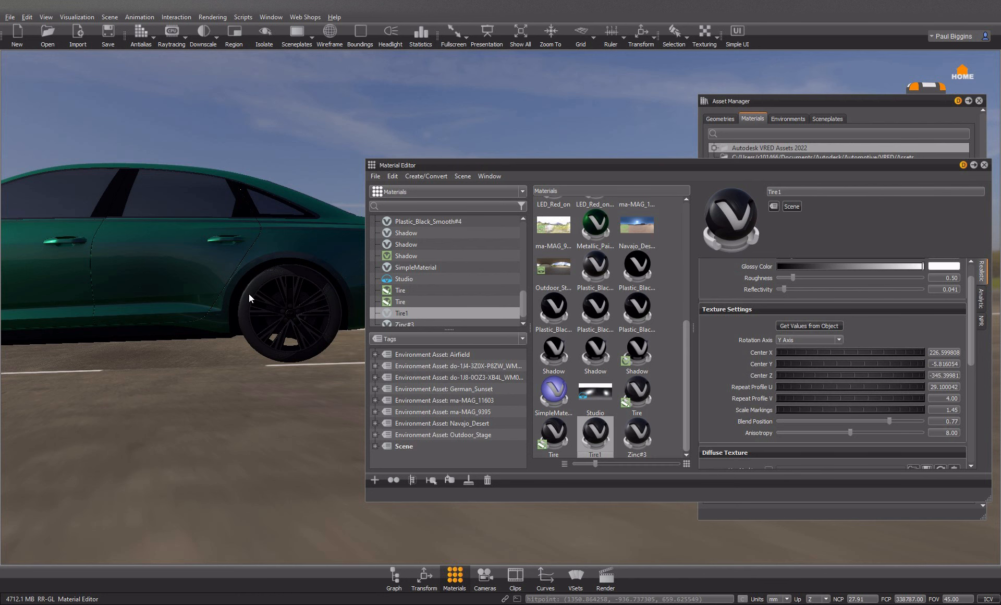
Step: Set the copied tire material's Center X to about 393.1, checking it against the car's wheels
middle_drag(250, 293, 372, 299)
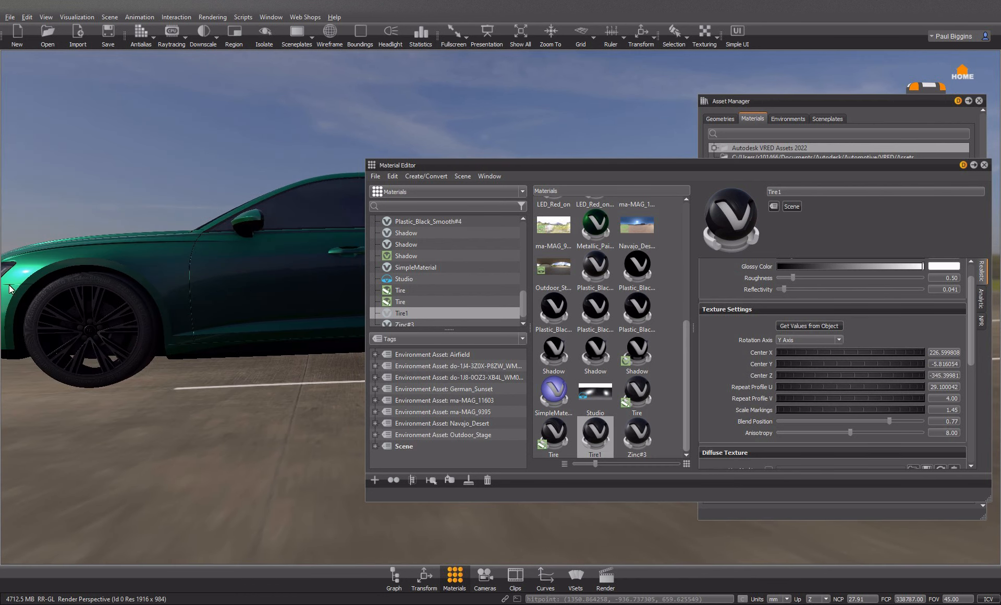
scroll(60, 267, up, 3)
middle_drag(59, 267, 126, 289)
scroll(244, 294, up, 3)
scroll(244, 294, down, 5)
middle_drag(302, 281, 125, 272)
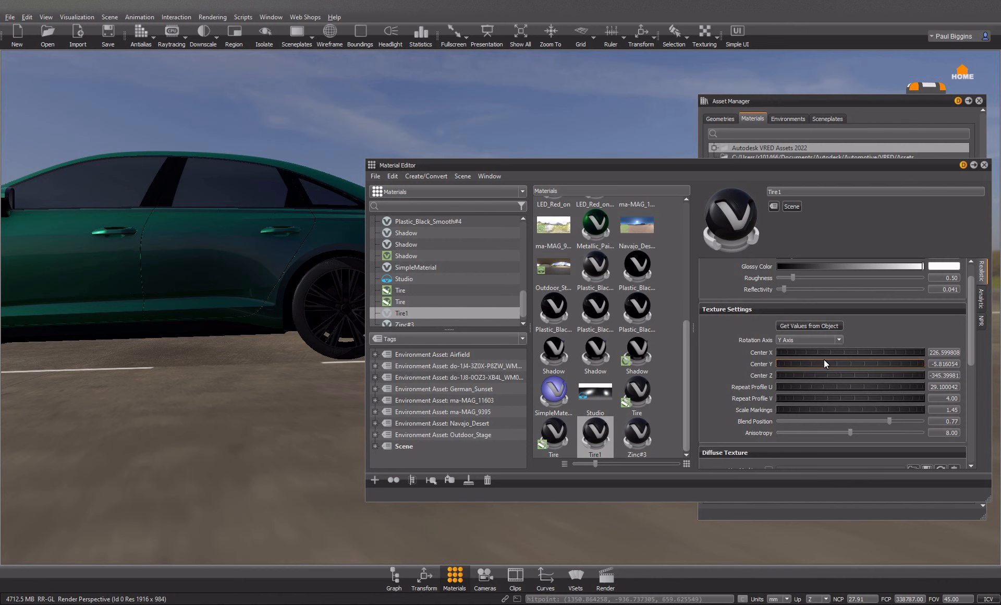
drag(825, 351, 999, 341)
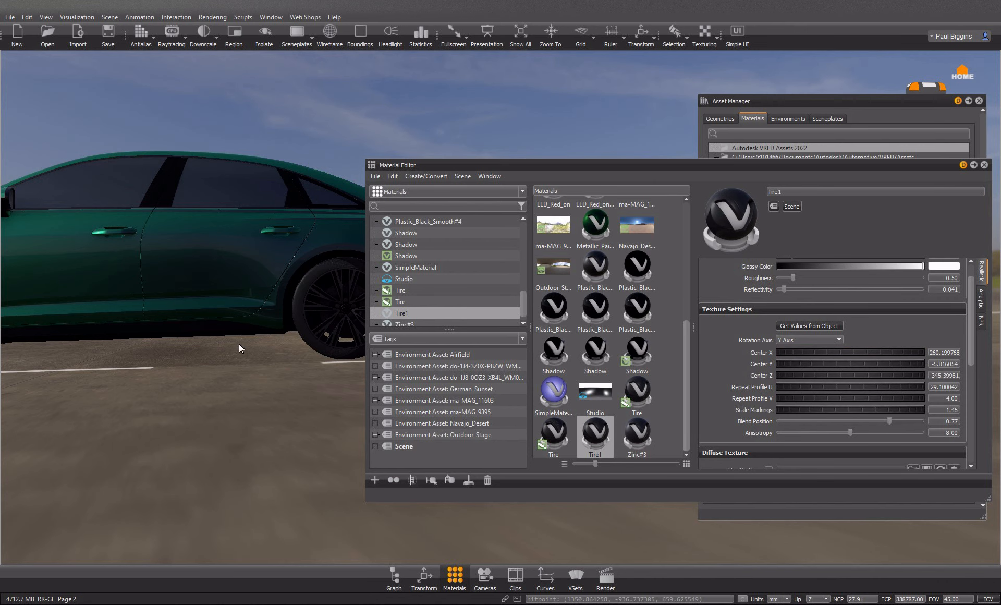
middle_drag(238, 345, 563, 351)
middle_drag(287, 348, 93, 341)
drag(825, 354, 954, 354)
middle_drag(217, 314, 23, 300)
drag(229, 297, 187, 332)
drag(818, 351, 912, 355)
Step: Turn on Wireframe and select the front and rear tires on the visible side of the car
right_drag(334, 331, 192, 339)
middle_drag(192, 338, 205, 377)
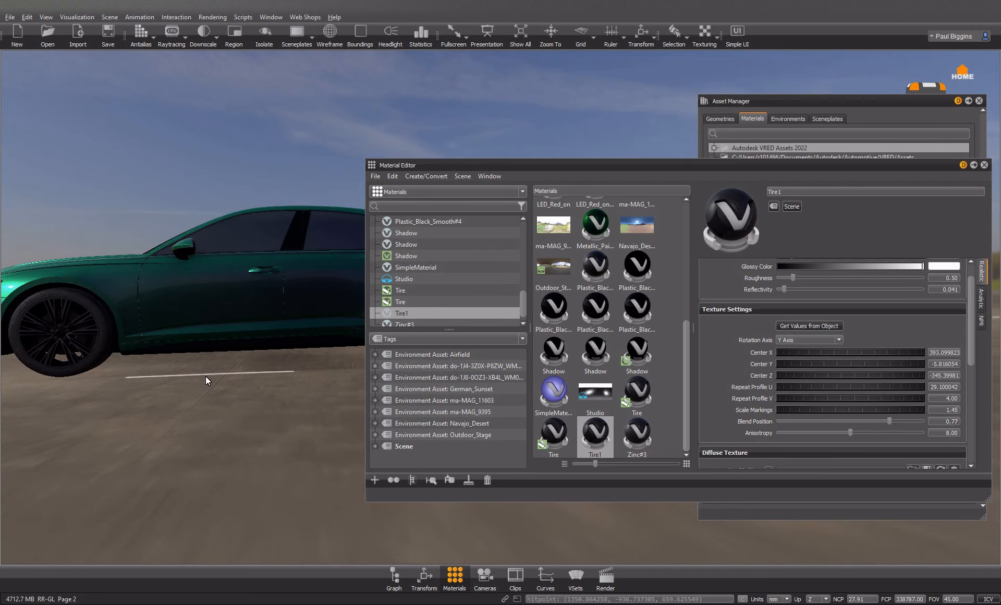
drag(205, 376, 313, 339)
drag(6, 328, 328, 328)
drag(41, 329, 294, 387)
shift+click(302, 399)
click(324, 36)
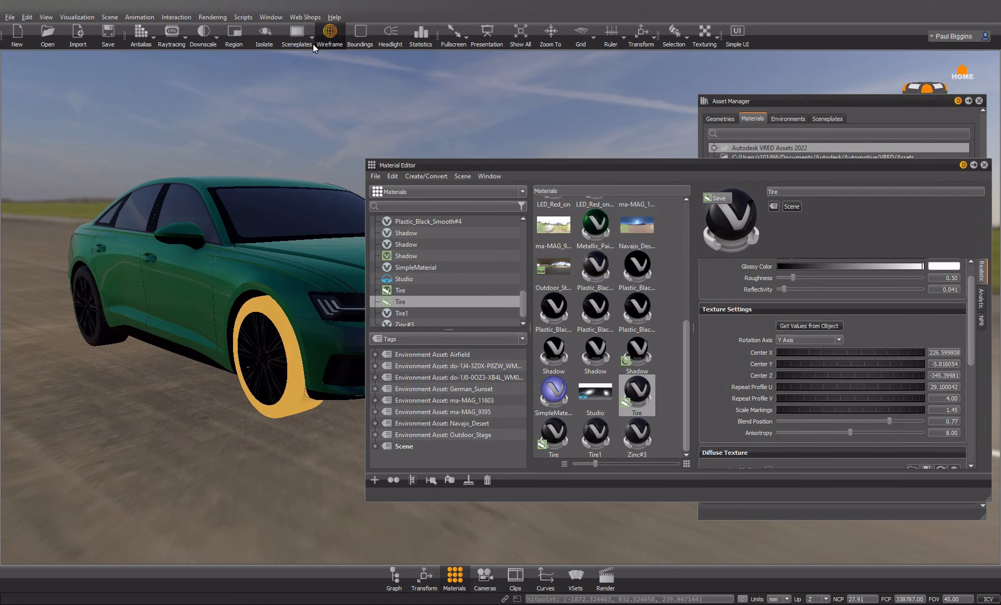
shift+click(108, 343)
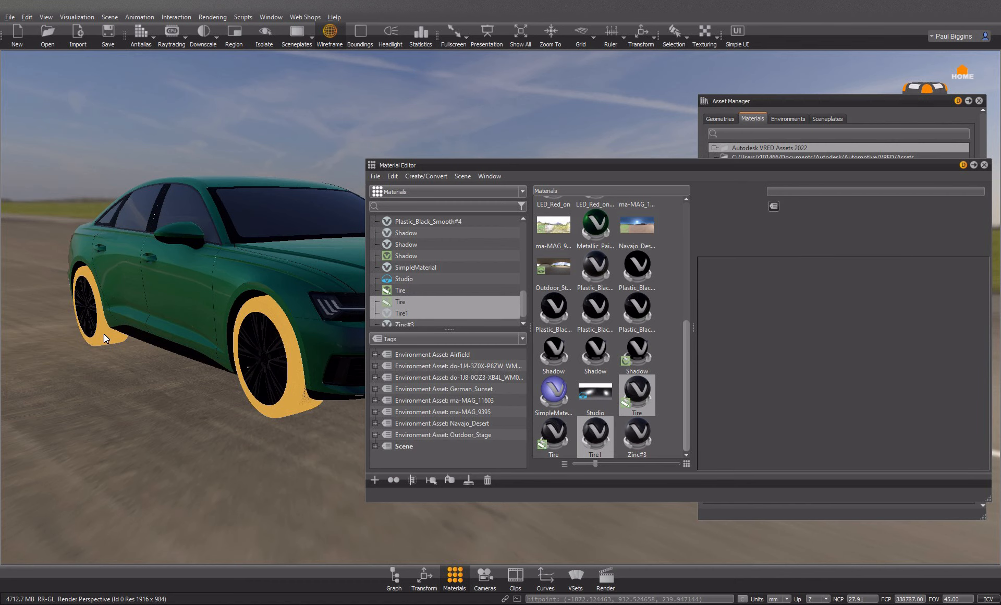
Step: Clear the tire selection and examine the wheels up close and from the front of the car
drag(261, 350, 150, 316)
shift+click(239, 205)
scroll(142, 400, up, 5)
middle_drag(124, 340, 254, 305)
drag(253, 305, 123, 317)
scroll(256, 292, down, 3)
scroll(256, 296, down, 3)
middle_drag(122, 315, 245, 304)
shift+click(275, 178)
drag(225, 279, 257, 352)
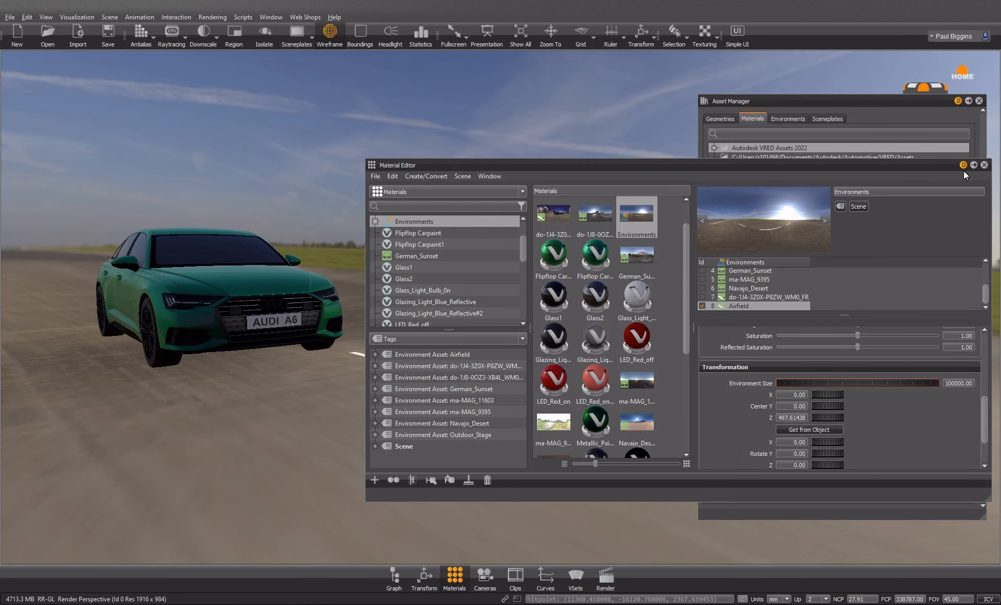
Step: Close the Material Editor, open the Scenegraph and select the front tire to locate its node in the tree
click(984, 166)
click(394, 576)
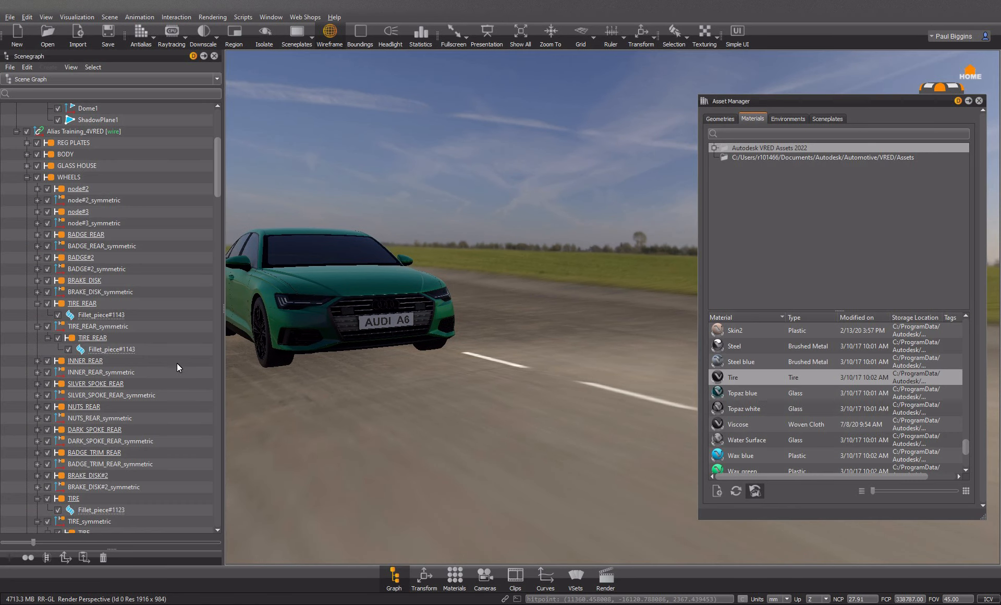
drag(452, 362, 282, 361)
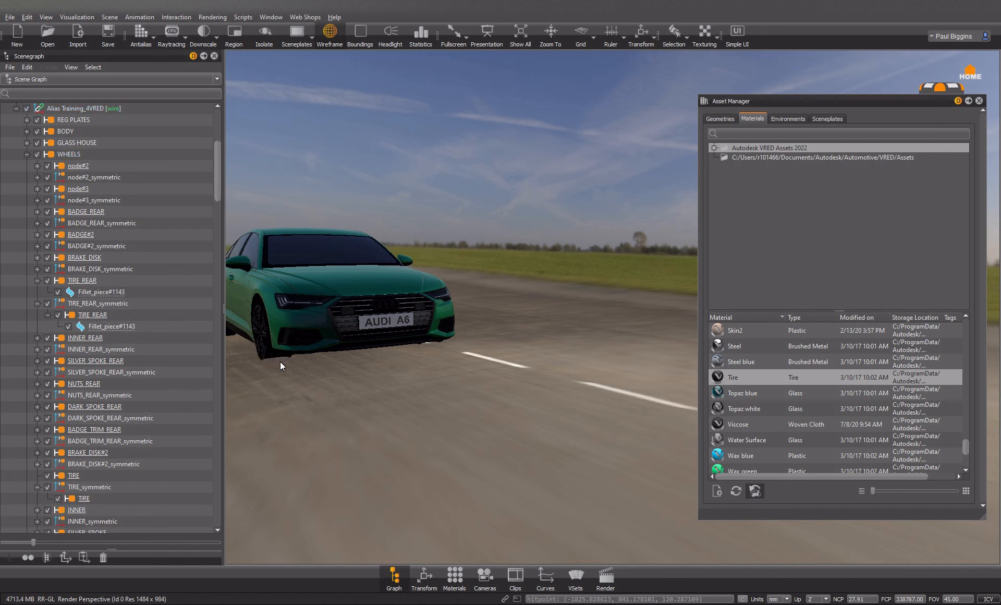
click(280, 361)
scroll(135, 504, down, 2)
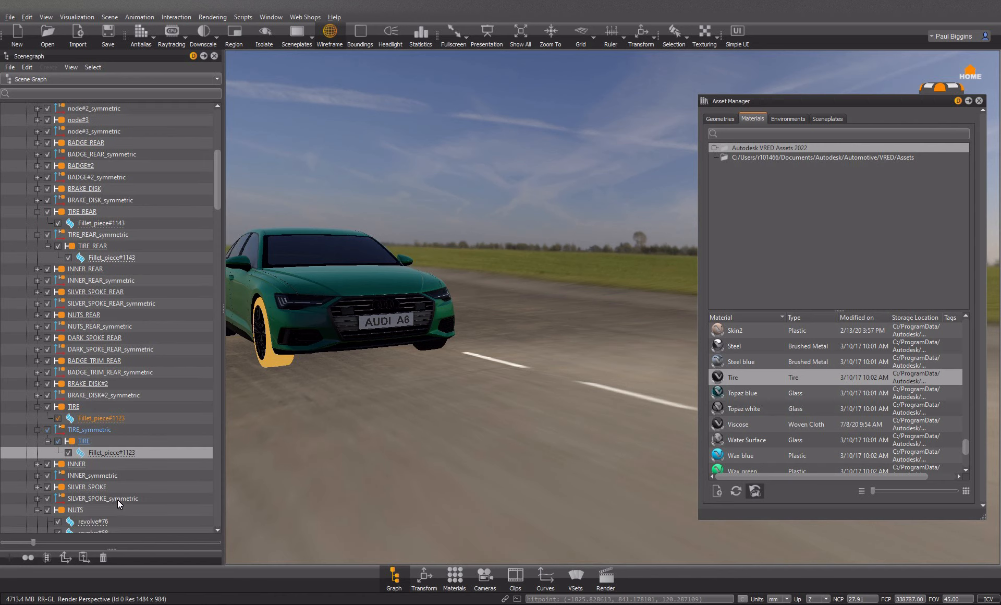
Step: Hide the TIRE node under TIRE_symmetric and the TIRE_REAR node under TIRE_REAR_symmetric
click(82, 442)
alt+middle_drag(363, 387, 472, 390)
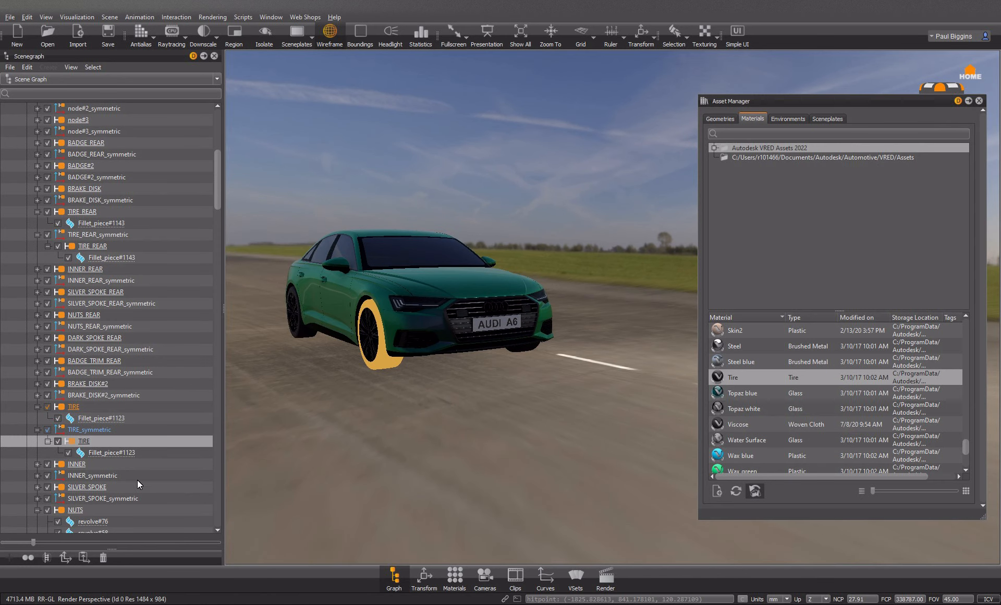
click(58, 441)
drag(365, 396, 348, 383)
double_click(286, 318)
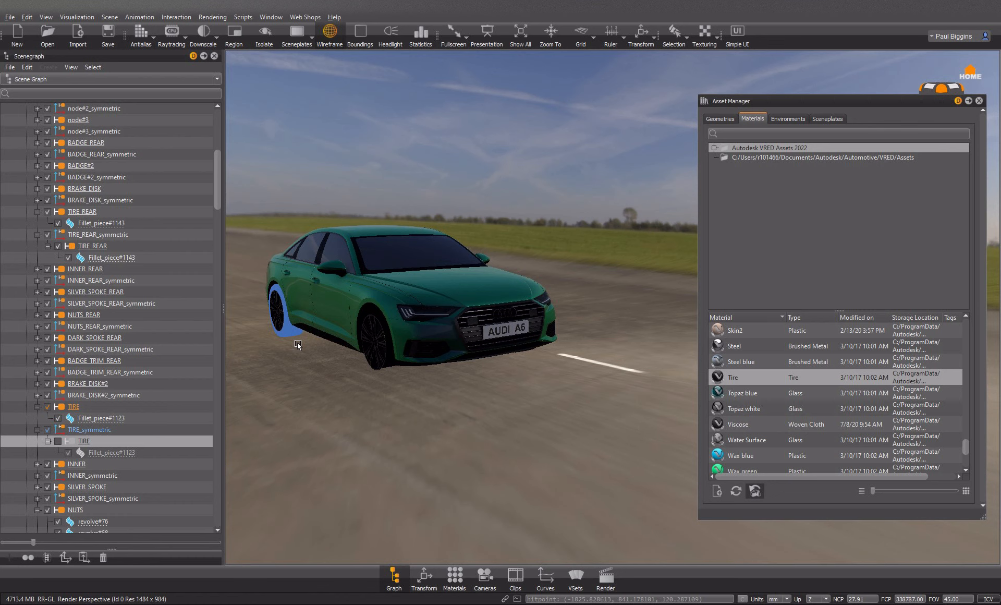
click(59, 246)
Step: Select the two remaining visible tires, front and rear, and duplicate them mirrored across Y
drag(365, 339, 471, 339)
double_click(543, 349)
double_click(661, 307)
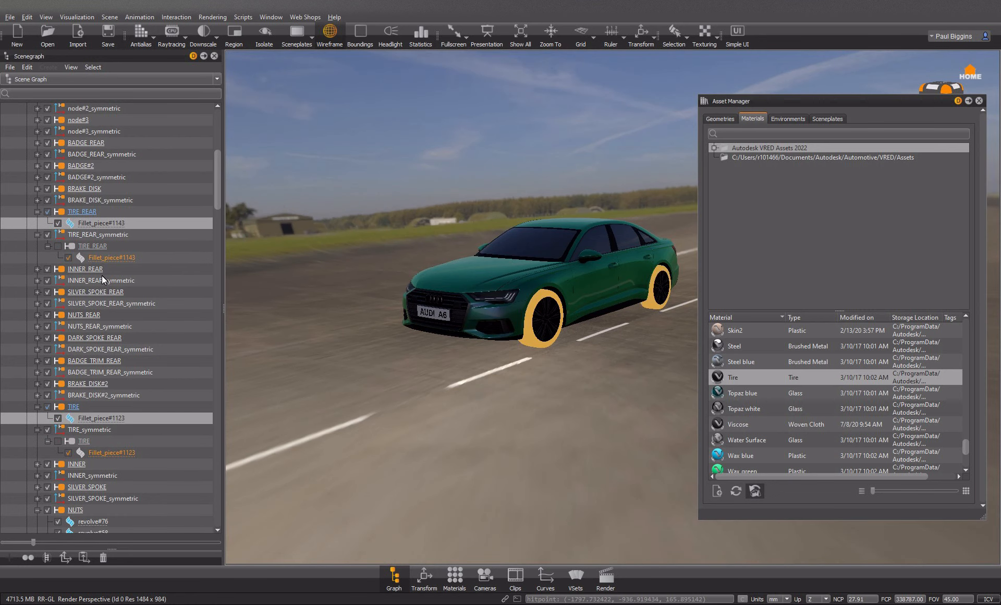
right_click(105, 221)
mouse_move(125, 243)
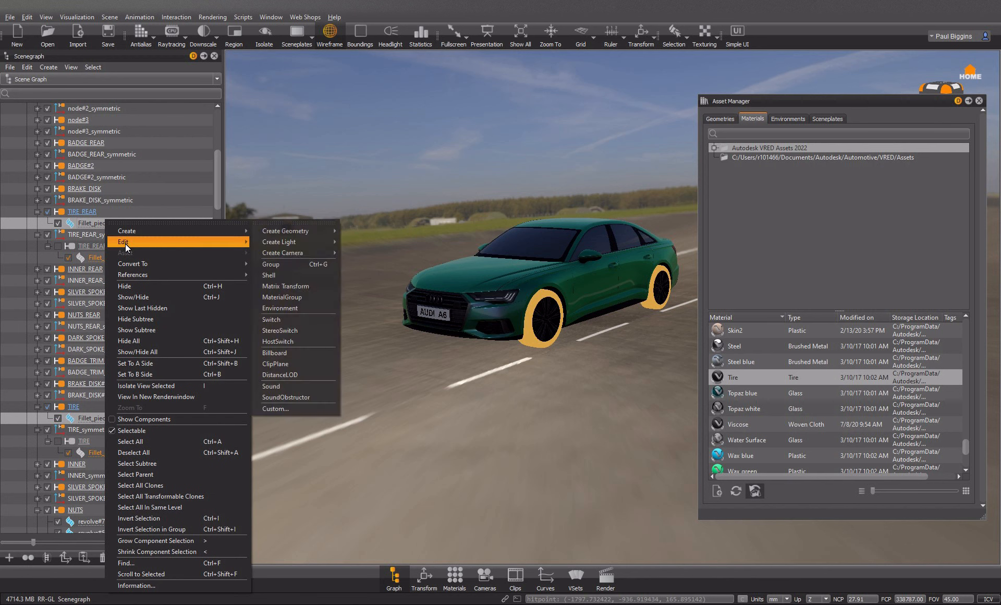
mouse_move(292, 361)
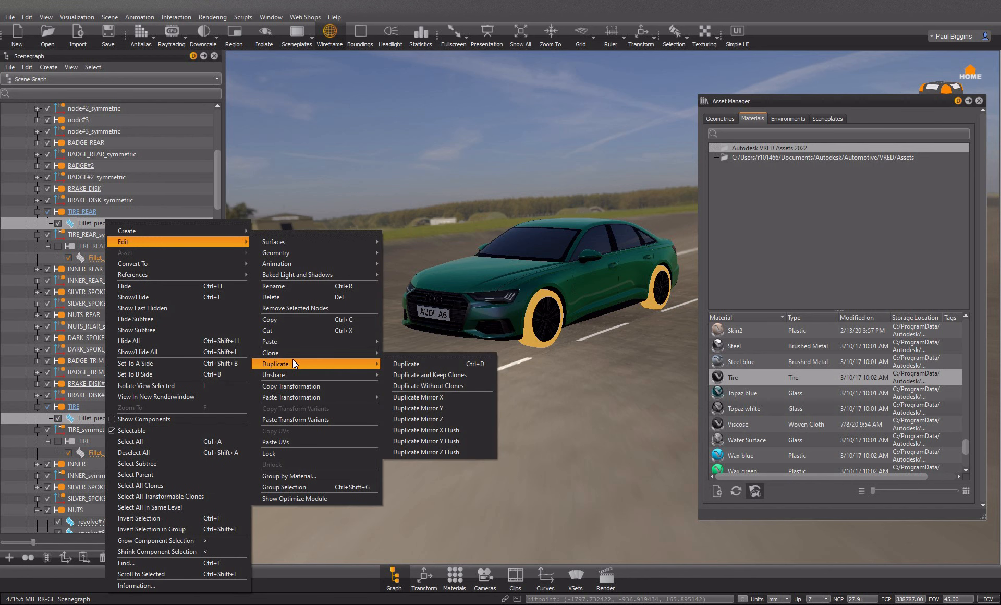
click(435, 410)
Step: Examine the mirrored front tire's sidewall lettering and tread from the side and close up
drag(337, 370, 730, 359)
right_drag(456, 340, 389, 343)
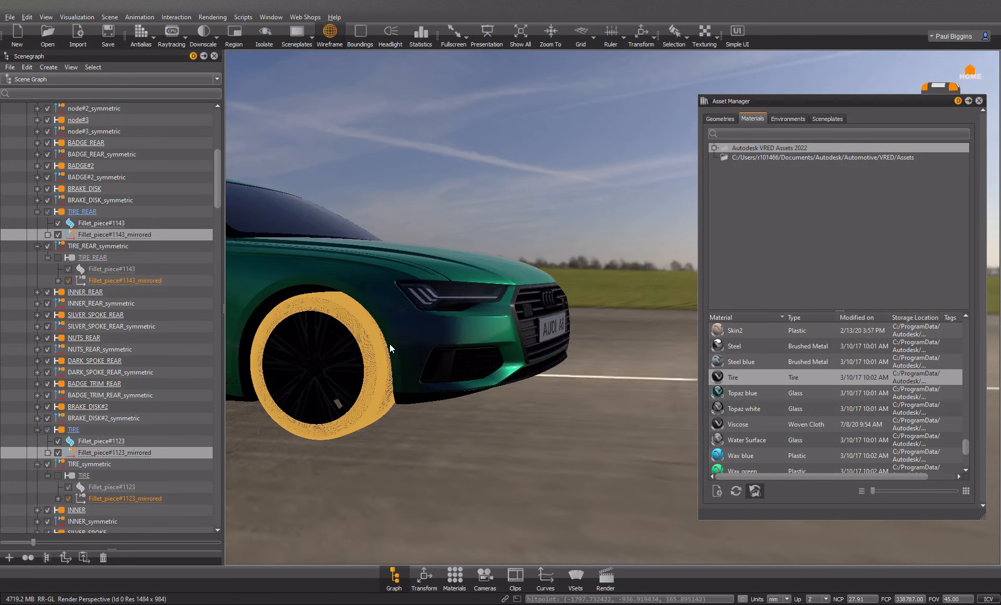
middle_drag(389, 343, 501, 338)
shift+click(519, 200)
mouse_move(437, 311)
right_down()
mouse_move(346, 330)
mouse_move(430, 318)
right_up()
middle_drag(430, 318, 604, 313)
middle_drag(407, 315, 539, 305)
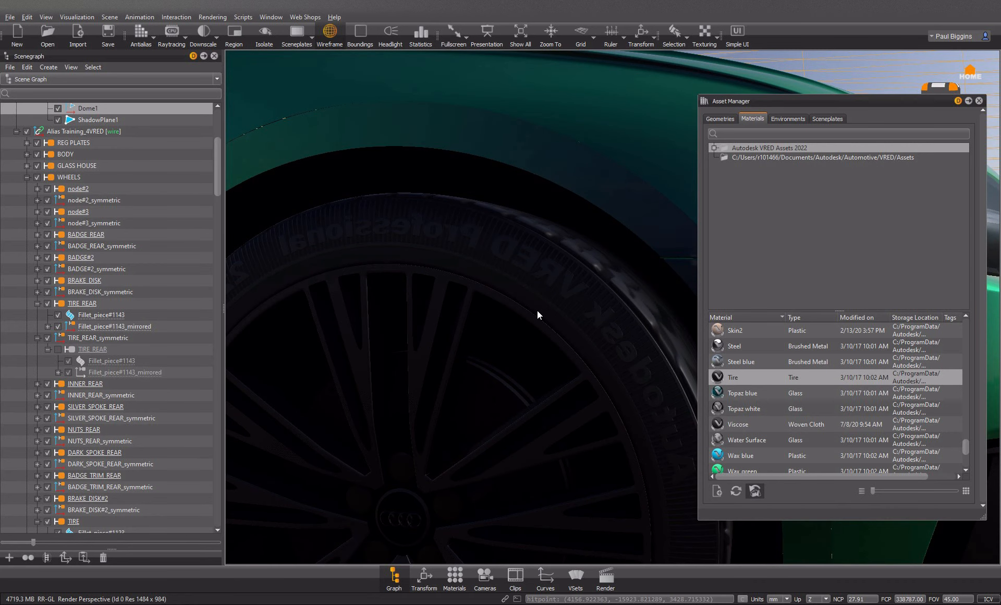
scroll(540, 312, down, 5)
click(537, 299)
drag(537, 299, 528, 315)
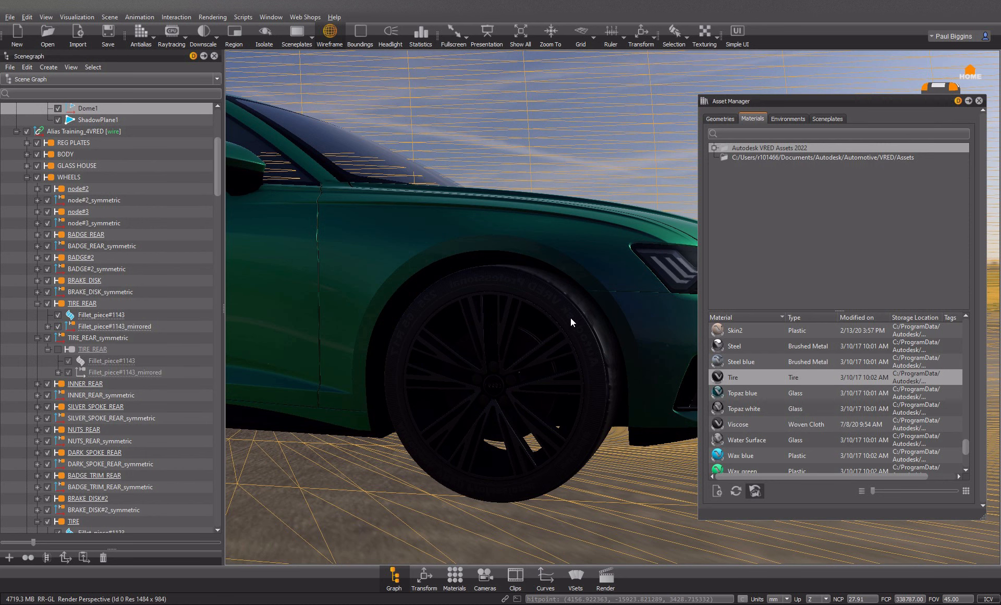
Step: Select the front tire to check its material, then close the Material Editor and the Asset Manager
click(552, 292)
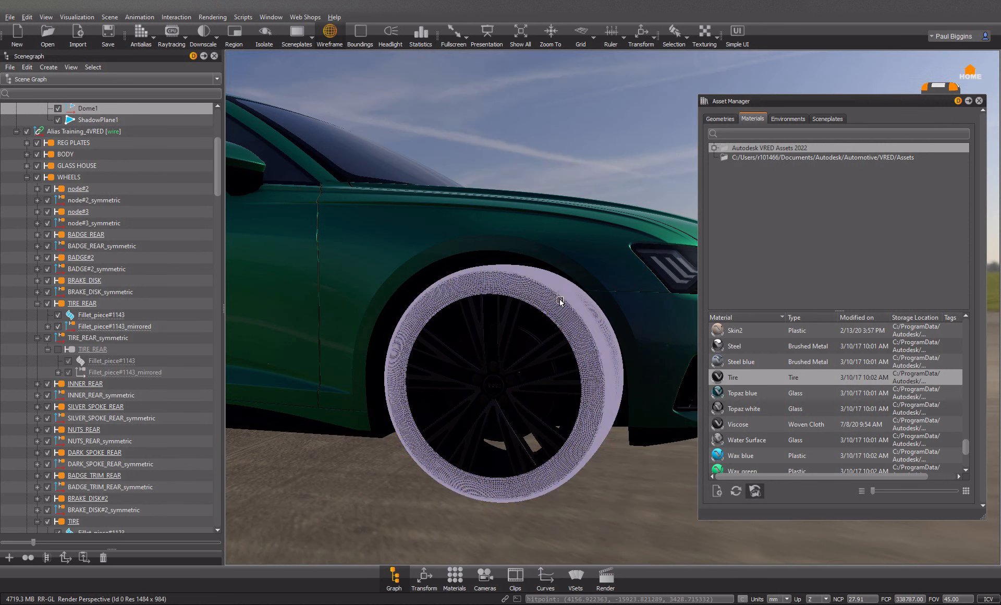
click(455, 575)
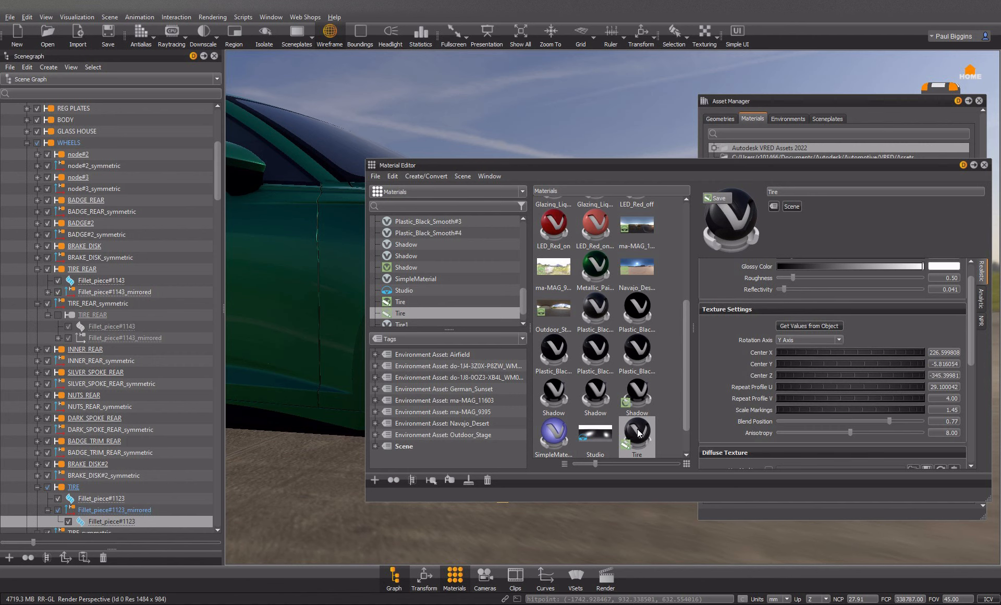
click(439, 129)
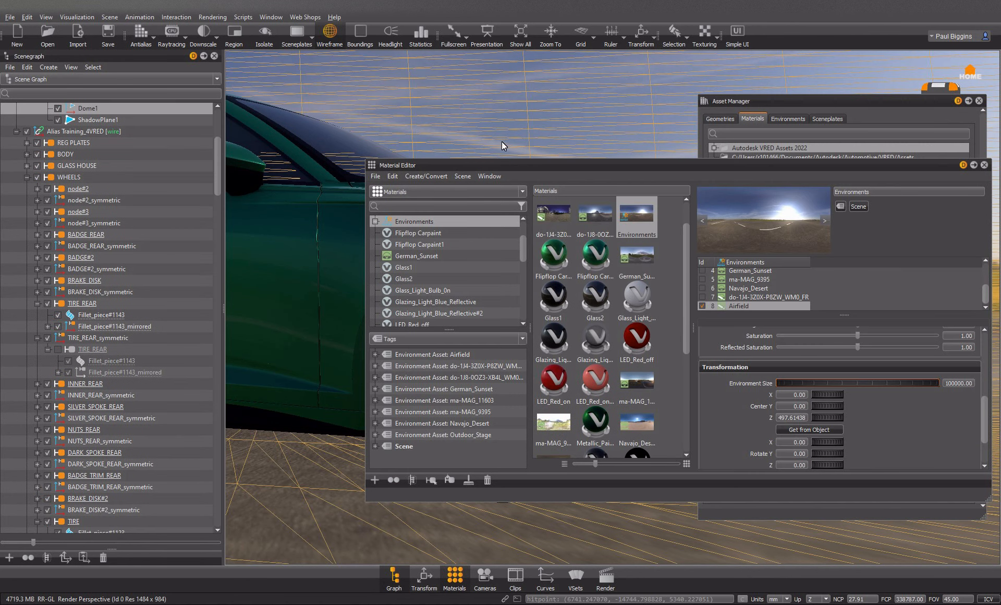
click(975, 165)
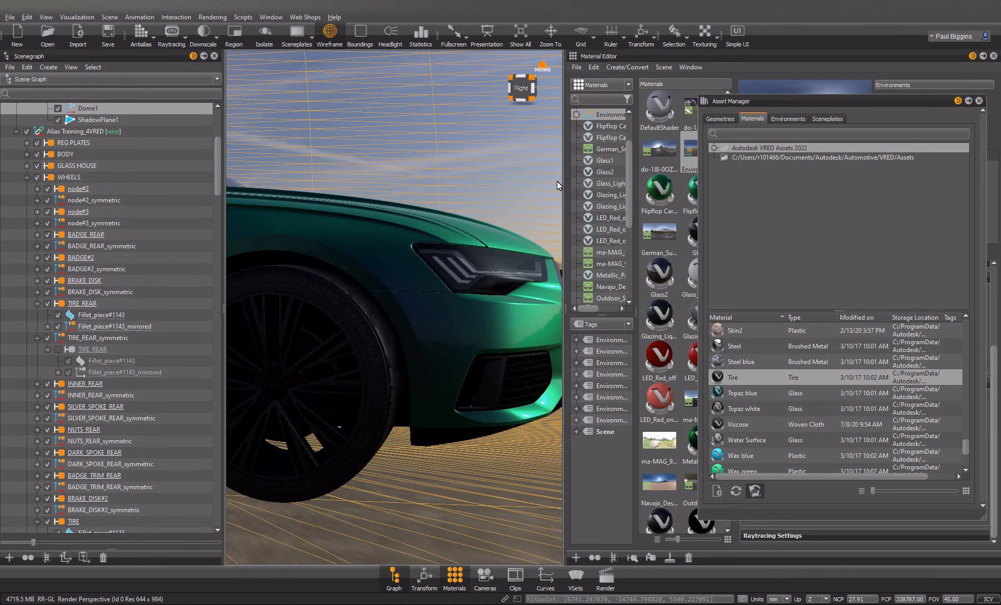
click(992, 56)
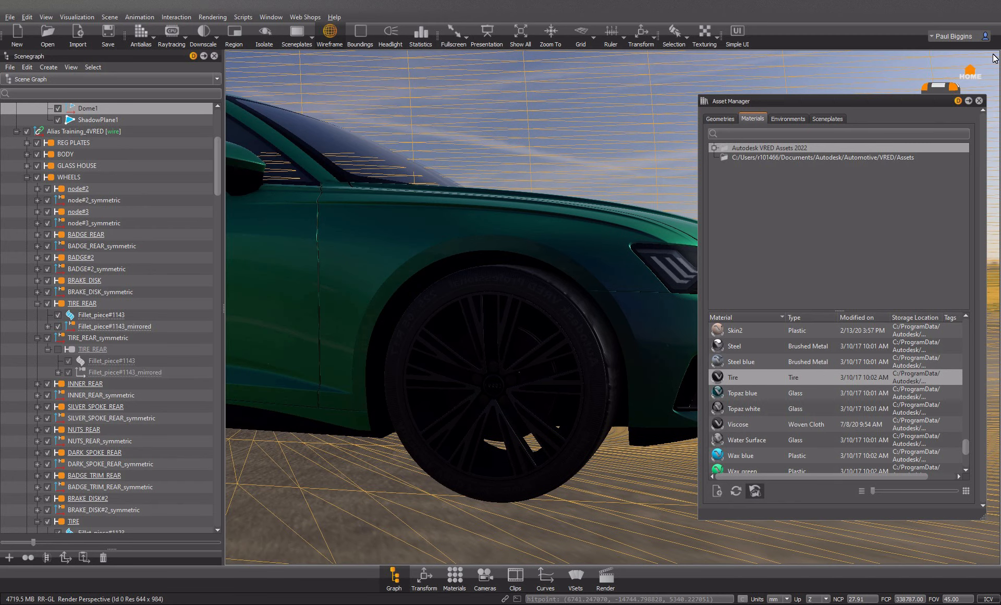
click(978, 101)
Step: Select the mirrored front and rear tire copies and delete them
scroll(489, 355, down, 6)
drag(490, 360, 424, 382)
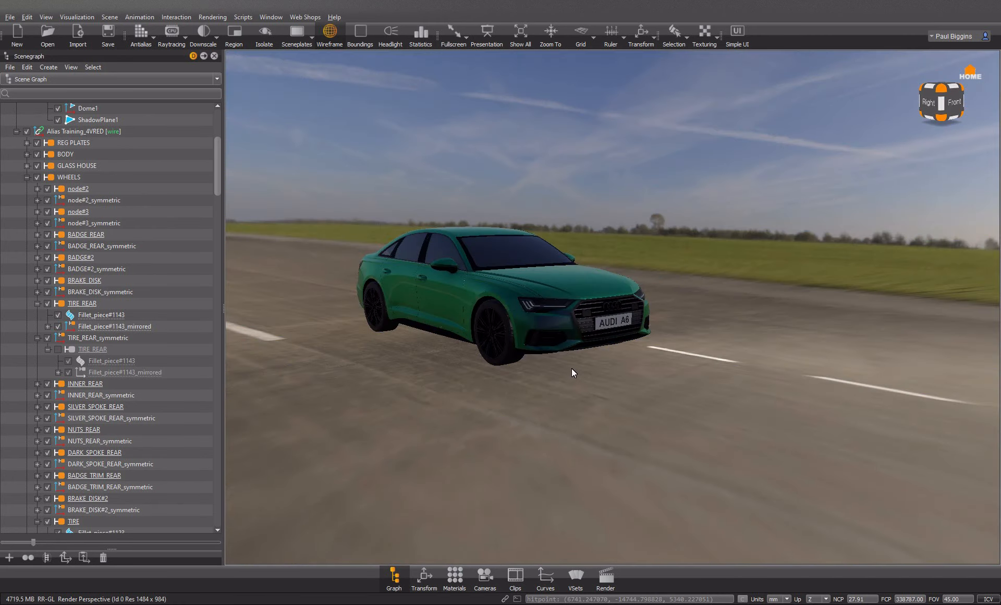
scroll(574, 367, up, 5)
drag(710, 356, 394, 409)
shift+click(388, 402)
shift+click(388, 402)
shift+click(388, 402)
shift+click(389, 401)
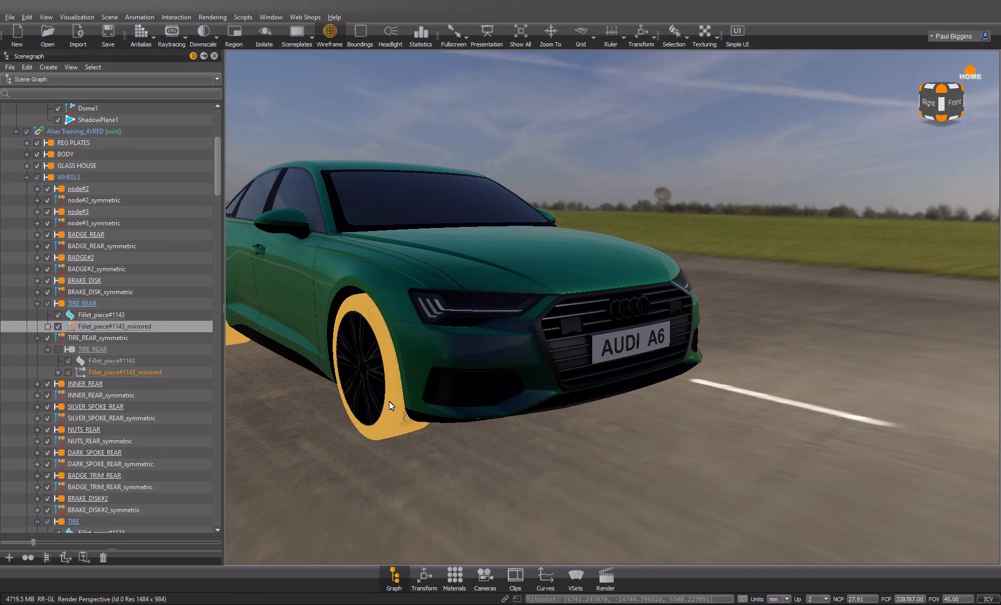
key(Delete)
drag(644, 409, 406, 406)
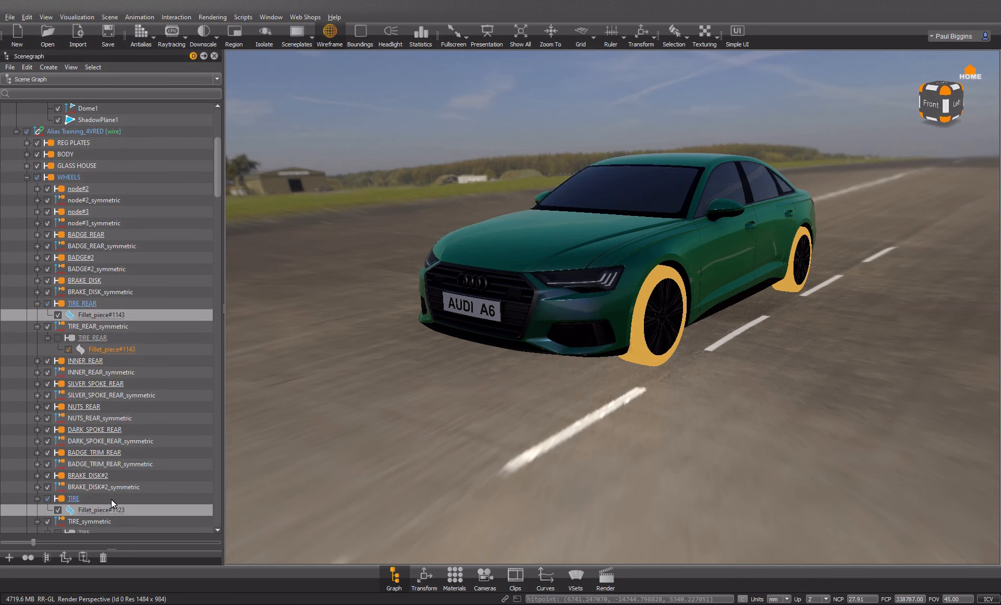
right_click(119, 315)
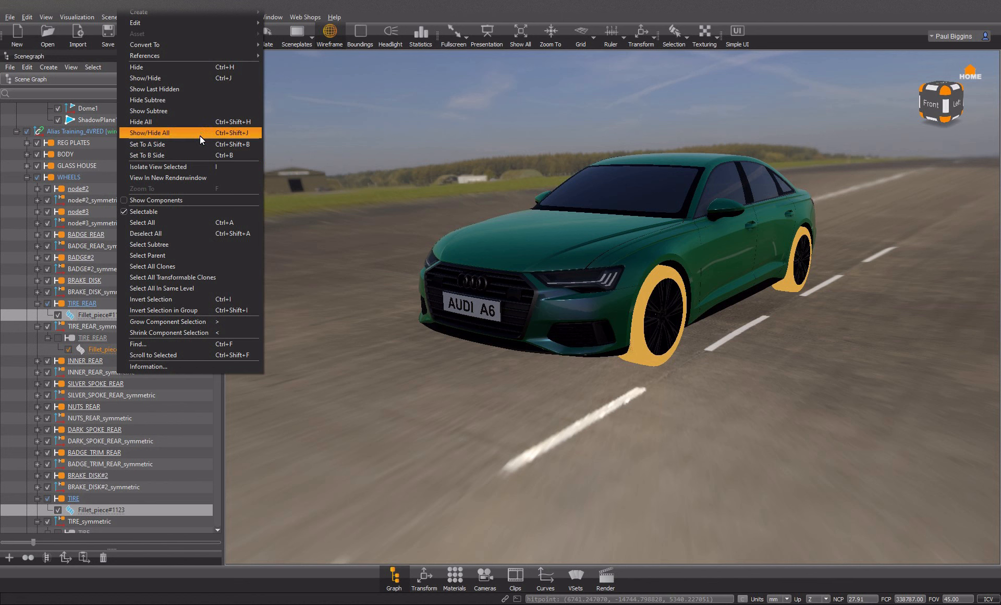
mouse_move(202, 22)
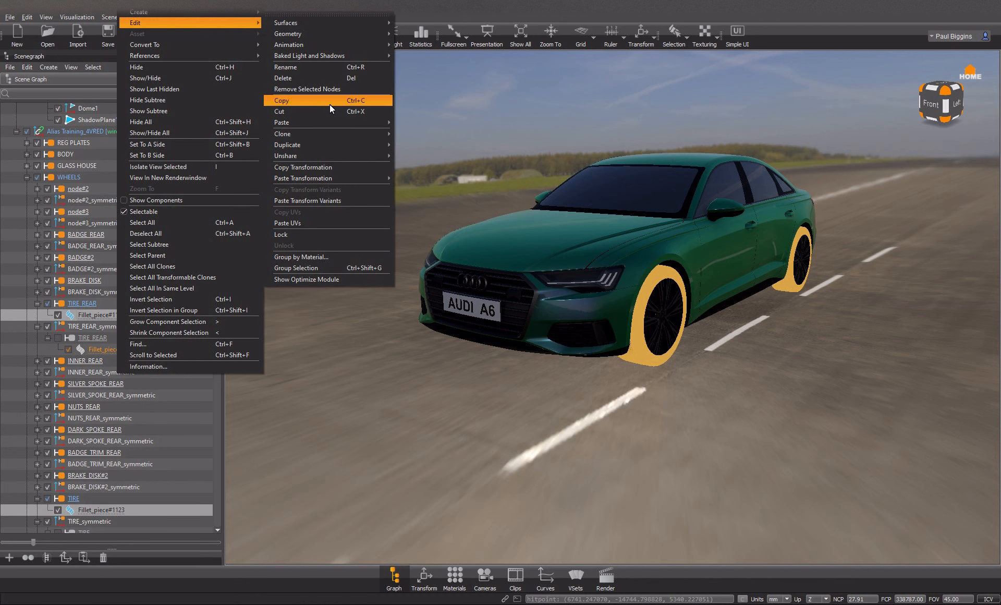
mouse_move(335, 145)
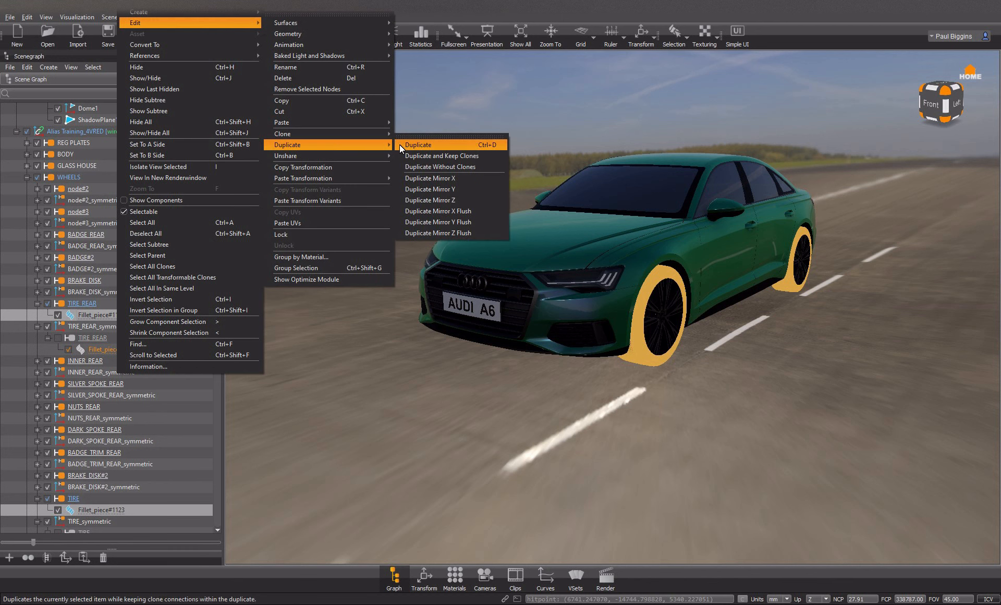
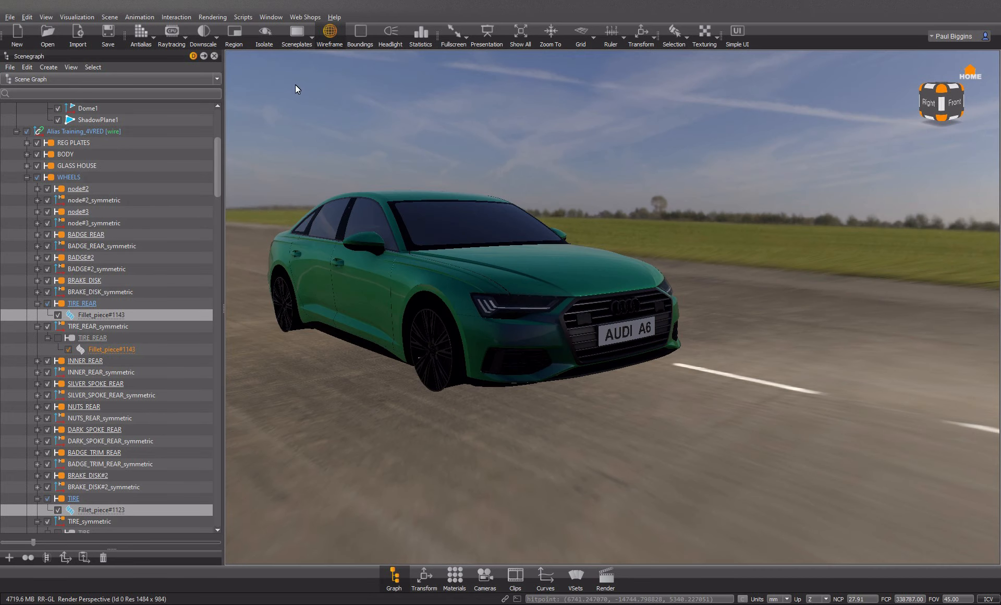
Step: Show the hidden TIRE and TIRE_REAR nodes under their symmetric groups again
scroll(121, 483, down, 1)
click(56, 498)
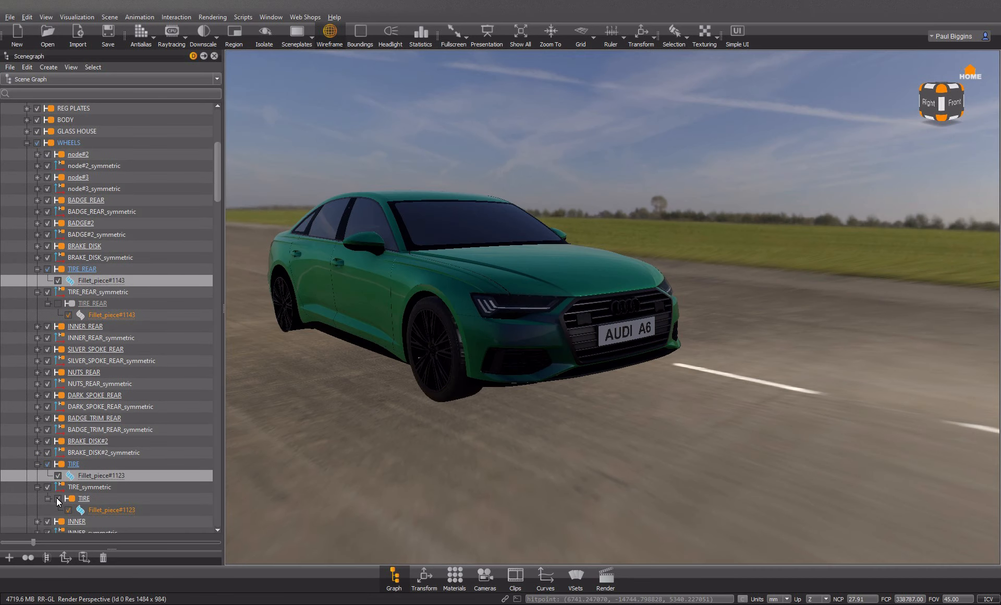
click(54, 302)
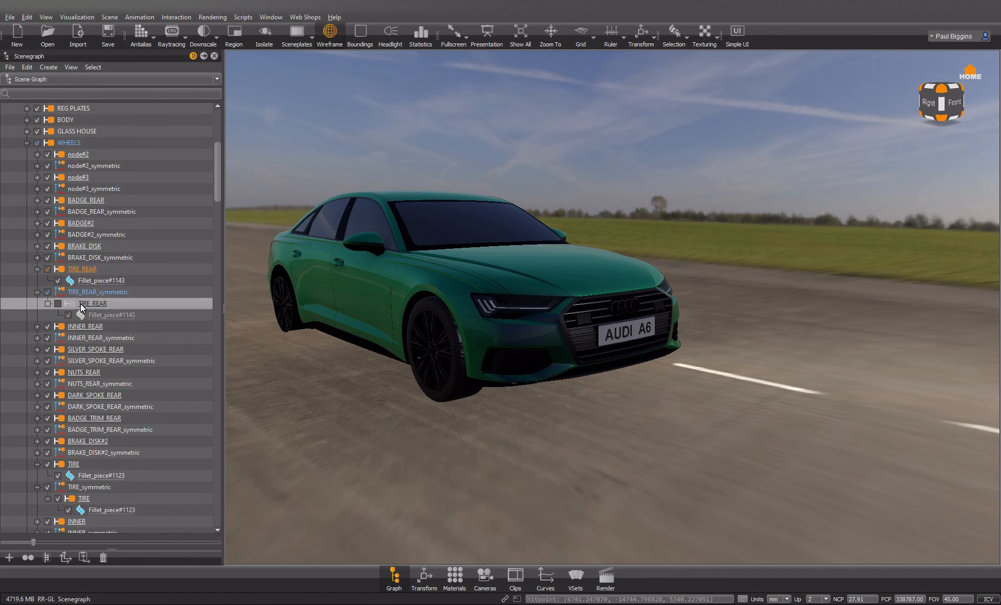
click(58, 303)
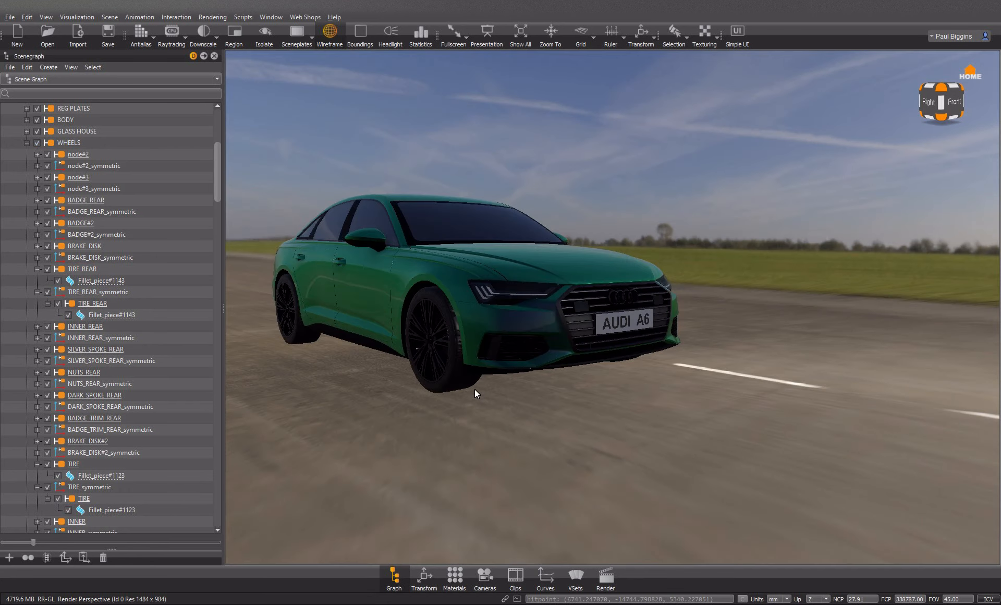
Step: Close the Scenegraph, select the front wheel's spokes and open the Material Editor on their material
scroll(474, 388, up, 4)
middle_drag(468, 396, 609, 399)
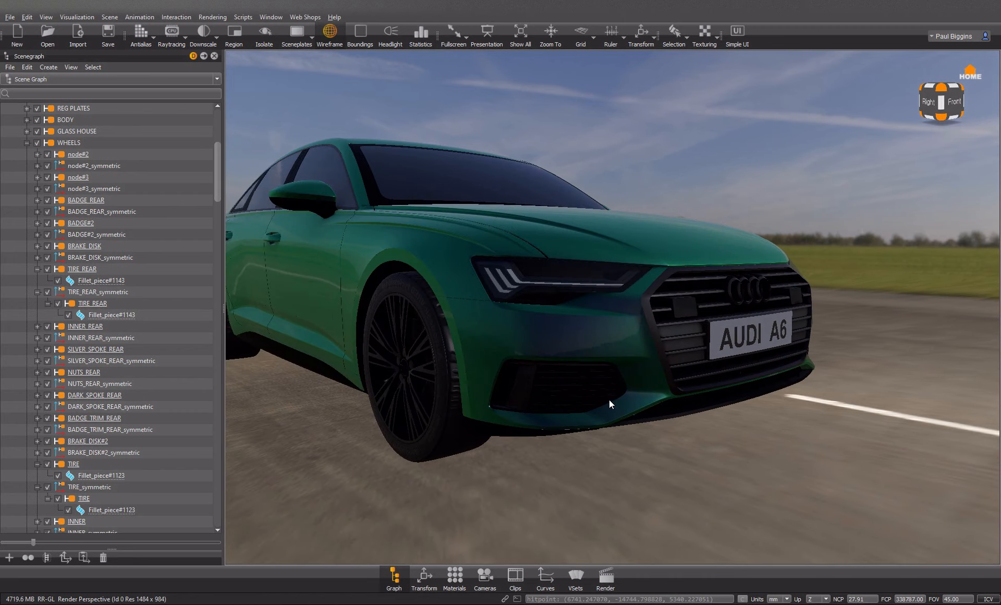
click(214, 56)
shift+click(276, 308)
shift+click(255, 377)
drag(255, 378, 502, 381)
shift+click(501, 380)
shift+click(493, 394)
shift+click(494, 397)
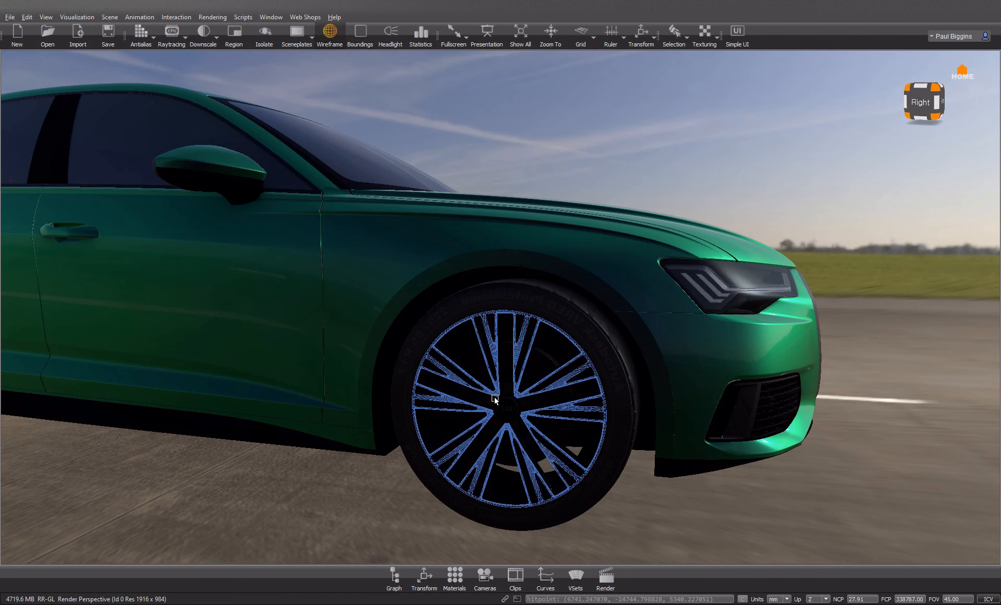
click(456, 576)
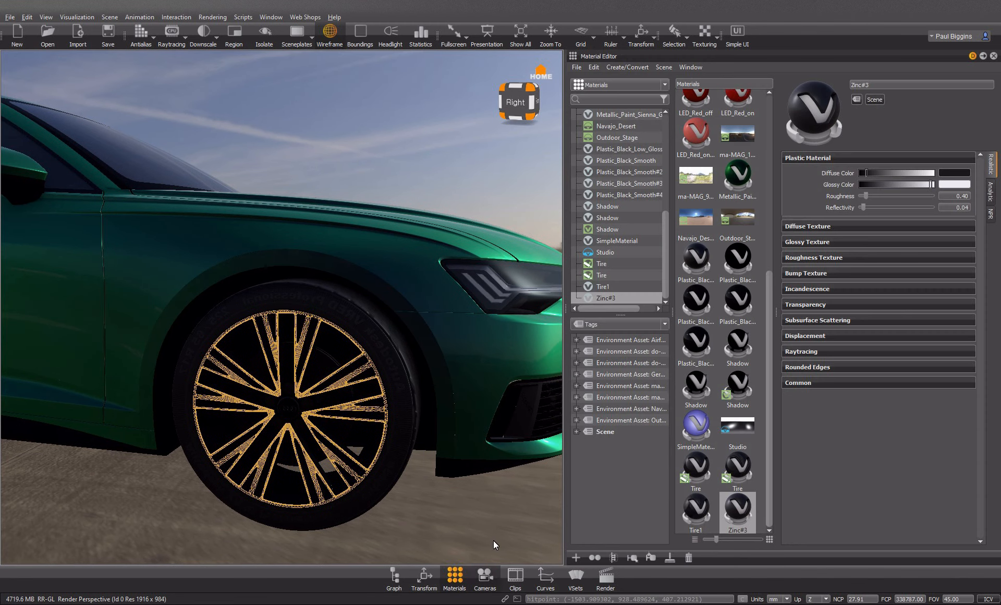
Step: Select every node that uses the Zinc#3 material and look over the selected parts on the car
right_click(732, 510)
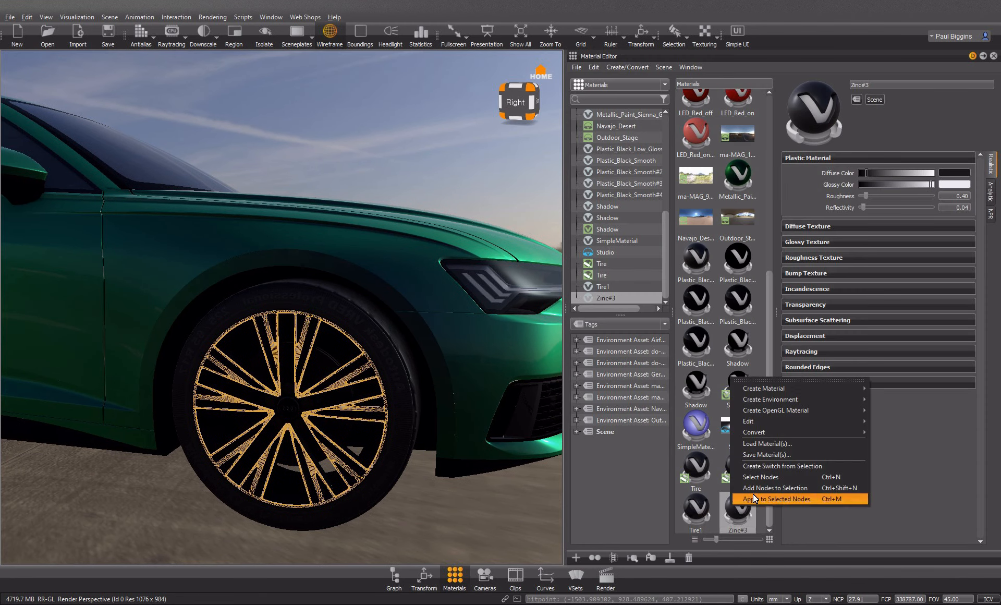
click(758, 481)
scroll(360, 477, down, 3)
scroll(359, 477, down, 5)
mouse_move(303, 456)
mouse_down()
mouse_move(321, 455)
mouse_move(297, 455)
mouse_up()
scroll(328, 456, up, 4)
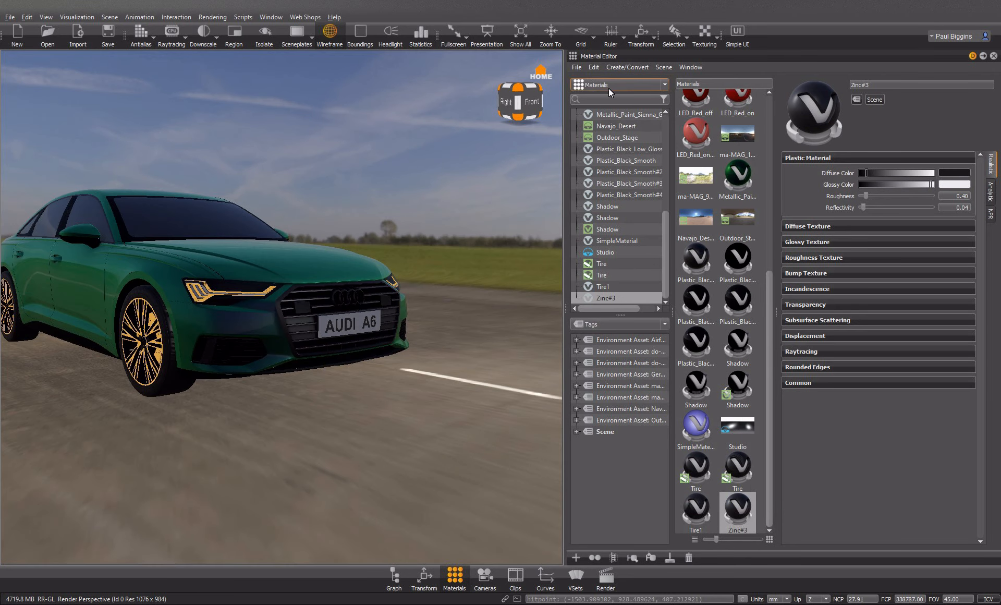
Step: Create a Brushed Metal material and apply it to the selected spoke and headlight parts
click(627, 64)
mouse_move(640, 83)
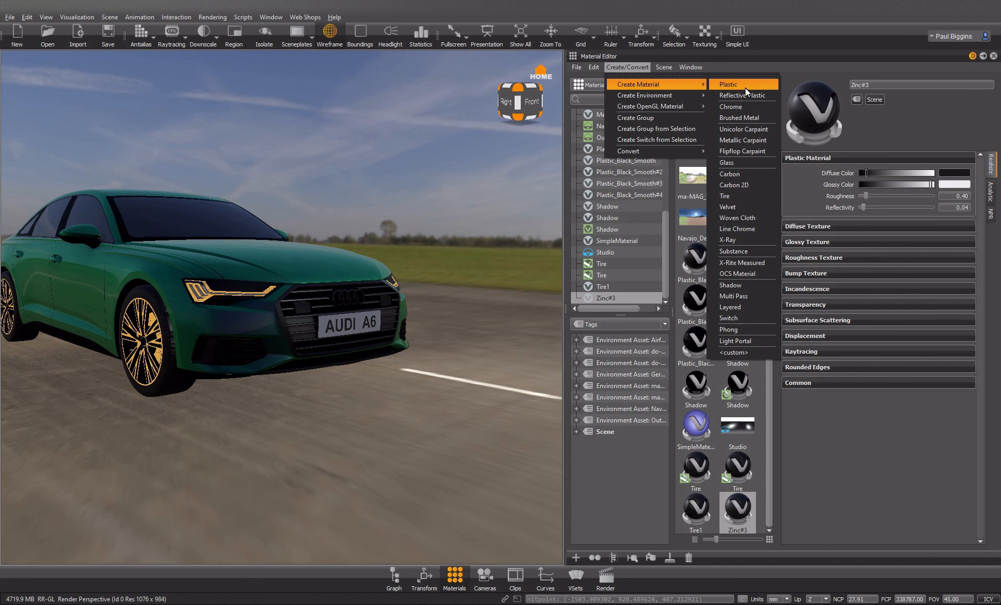
click(753, 116)
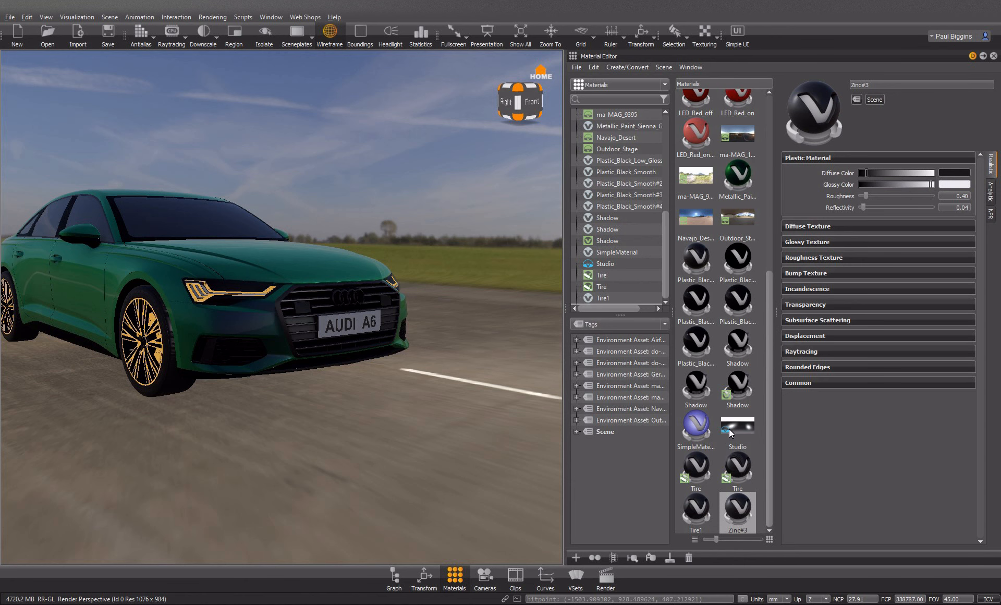
right_click(742, 114)
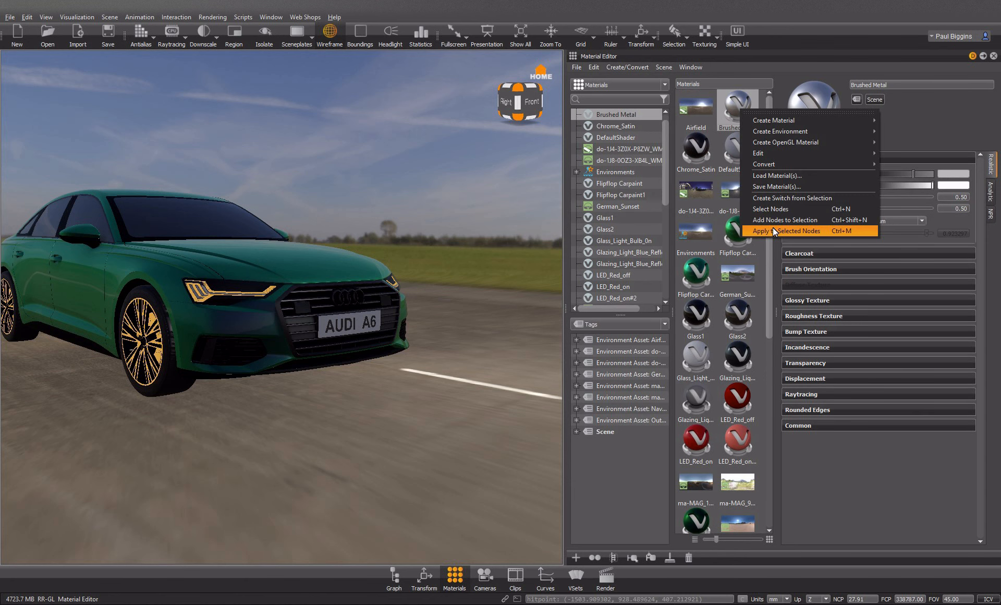
click(804, 225)
Step: Select the brake disks behind the spokes of all four wheels on both sides of the car
drag(319, 363, 327, 362)
shift+click(432, 245)
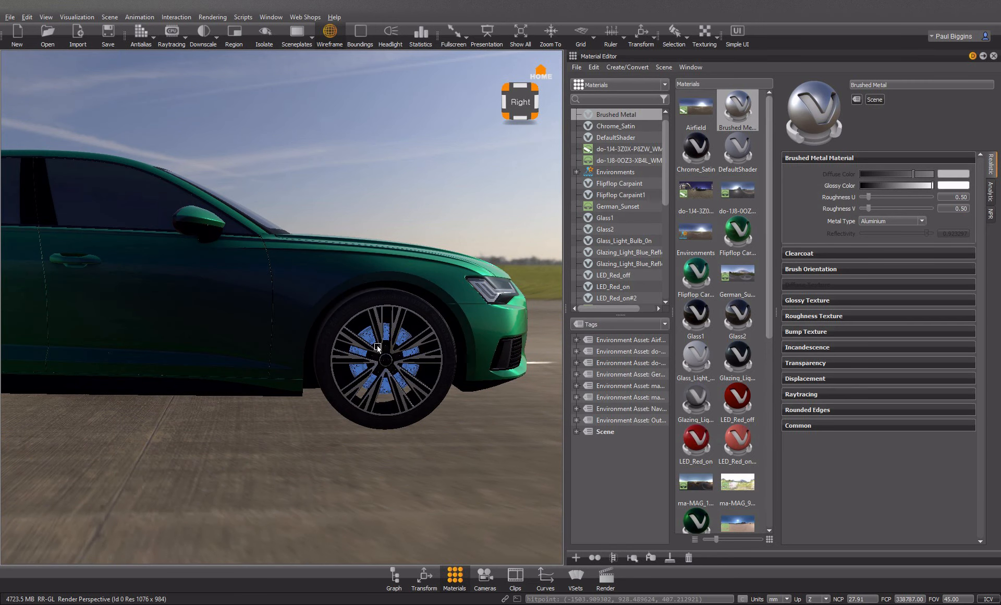
shift+click(361, 351)
middle_drag(490, 371, 555, 371)
ctrl+shift+click(237, 346)
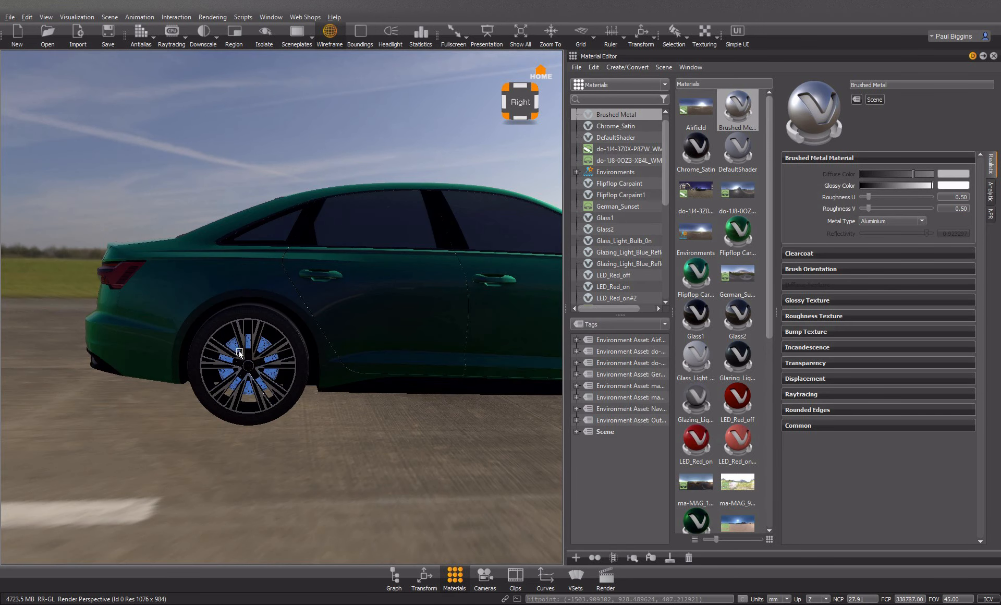
drag(237, 346, 322, 324)
ctrl+shift+click(145, 297)
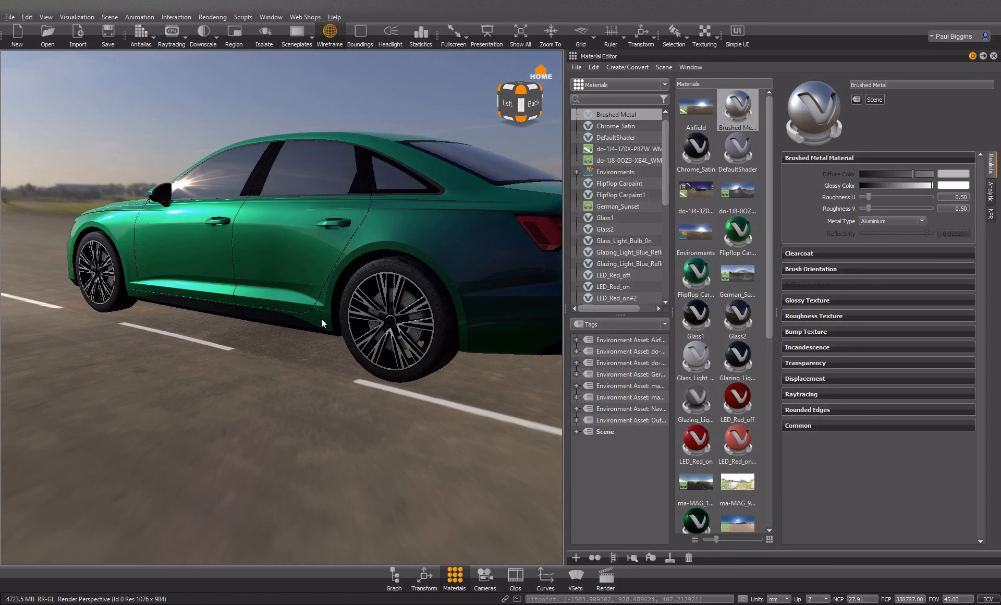
shift+click(415, 314)
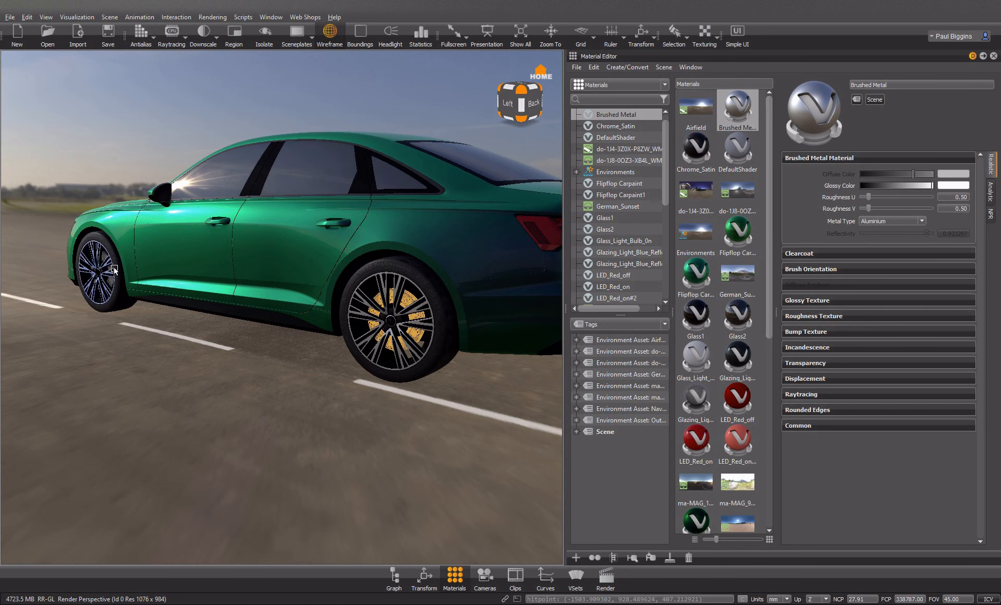
shift+click(113, 272)
Step: Duplicate the Brushed Metal material and apply the copy to the selected brake disks
right_click(736, 115)
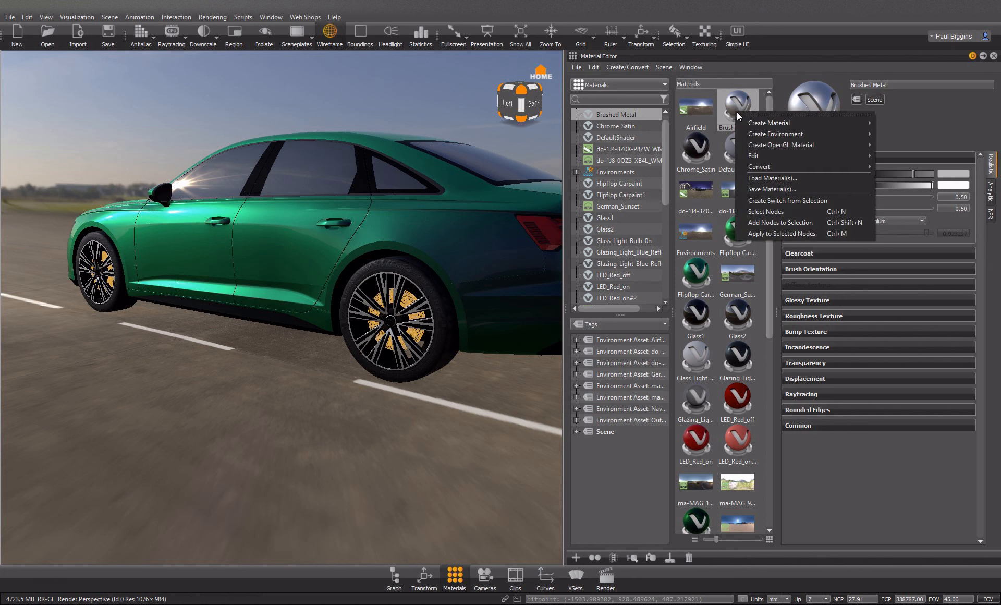
mouse_move(771, 155)
click(891, 176)
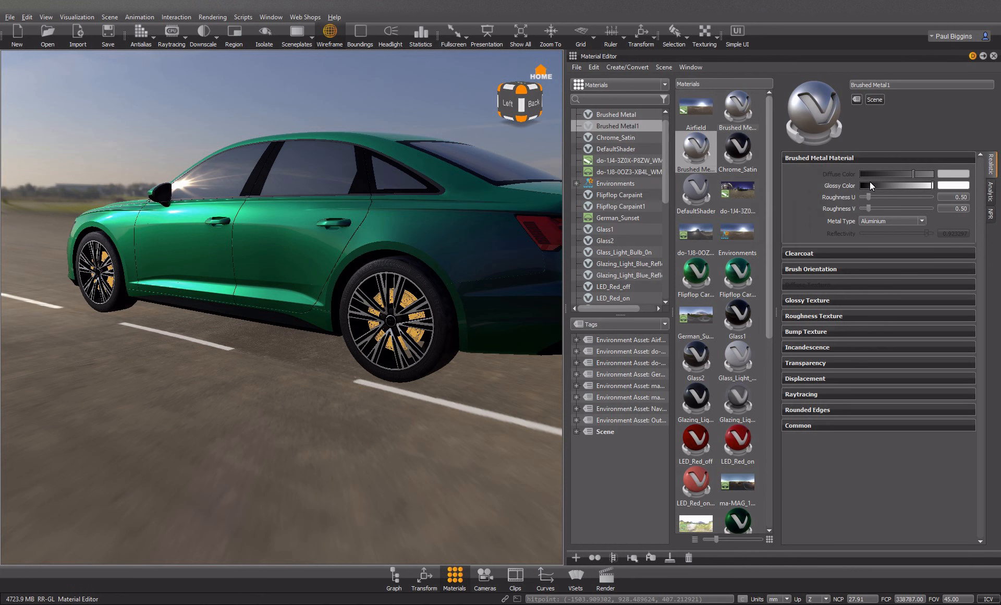
right_click(687, 152)
click(714, 268)
Step: Darken the Glossy Color of Brushed Metal1 to mid grey and check the disks through the front wheel
mouse_move(909, 186)
mouse_down()
mouse_move(894, 186)
mouse_move(947, 188)
mouse_move(896, 186)
mouse_up()
drag(147, 348, 301, 348)
middle_drag(73, 265, 304, 339)
scroll(149, 273, up, 5)
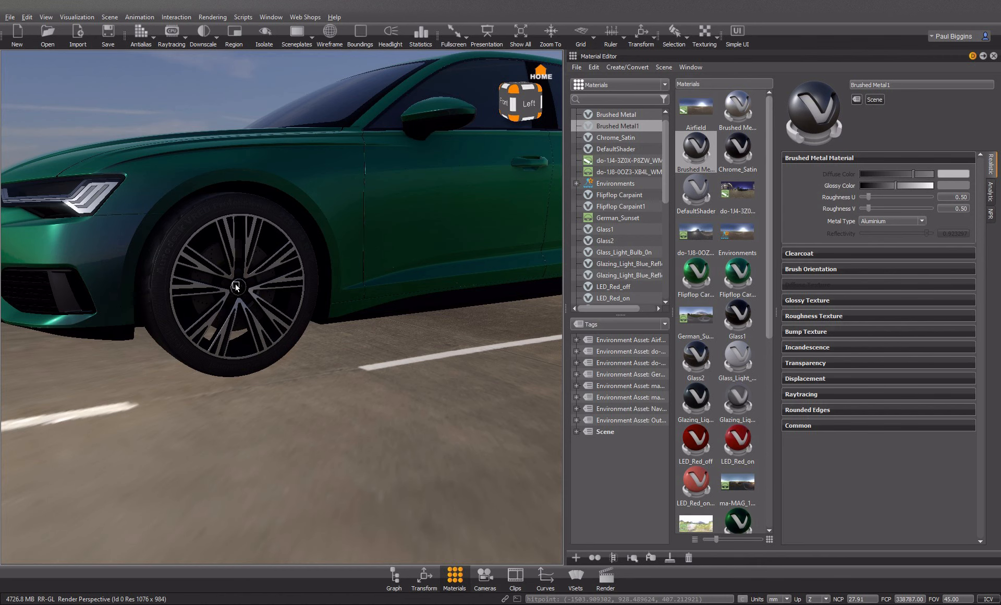
Step: Sample the parts around the front wheel's hub to check which materials they use
click(717, 445)
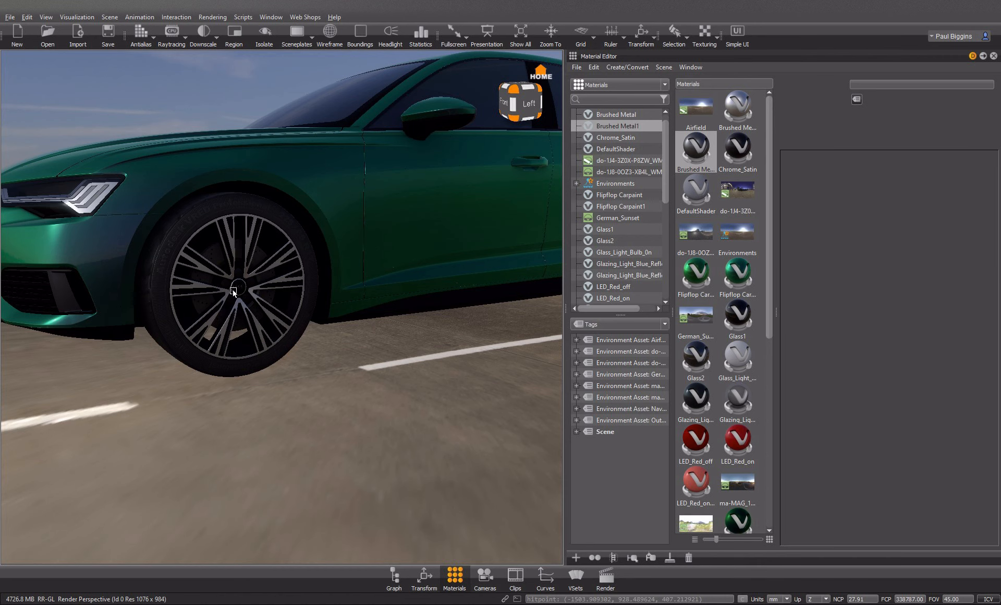
right_click(705, 156)
click(221, 255)
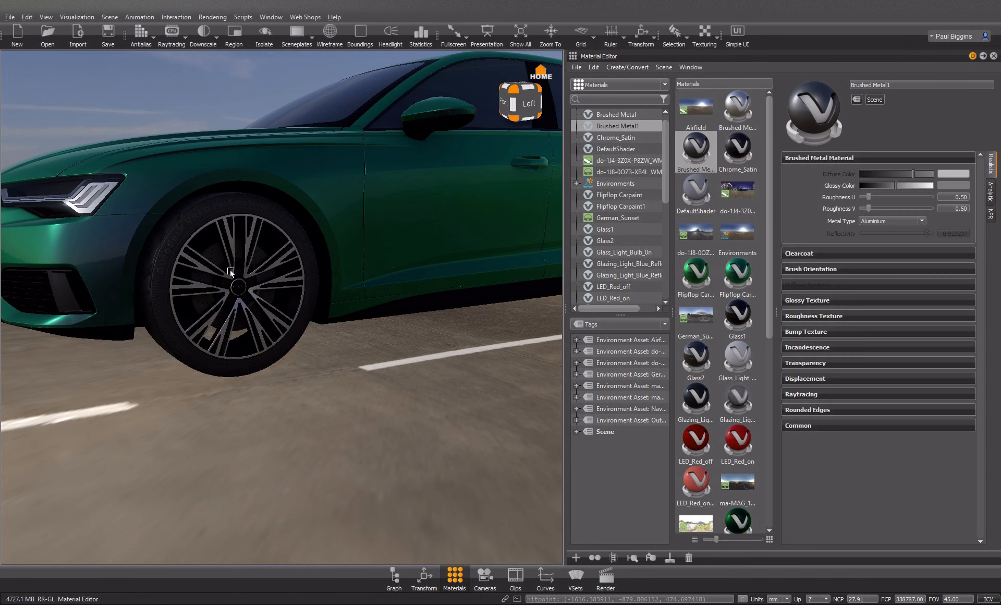
shift+click(256, 291)
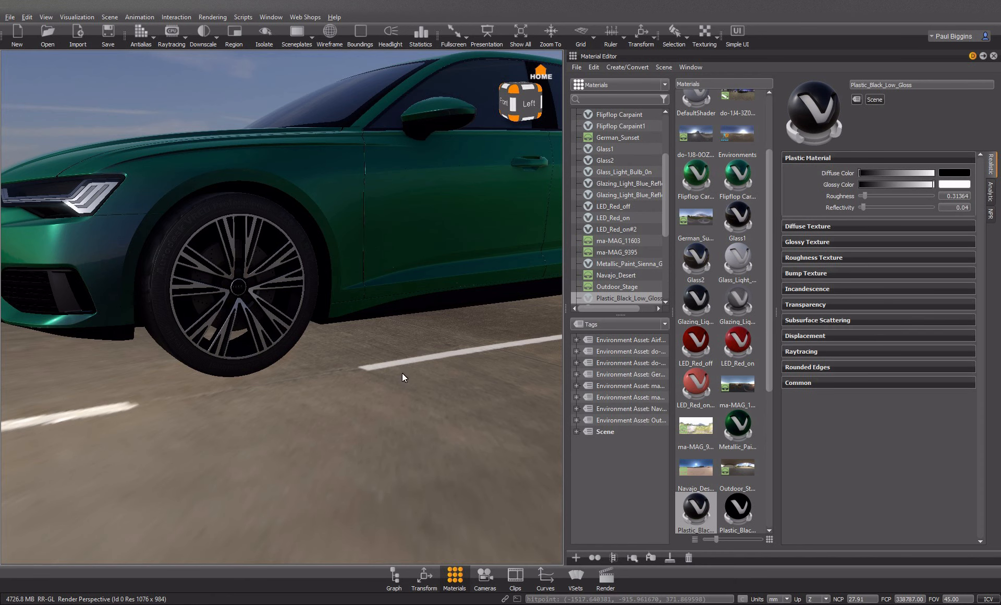
scroll(280, 300, down, 3)
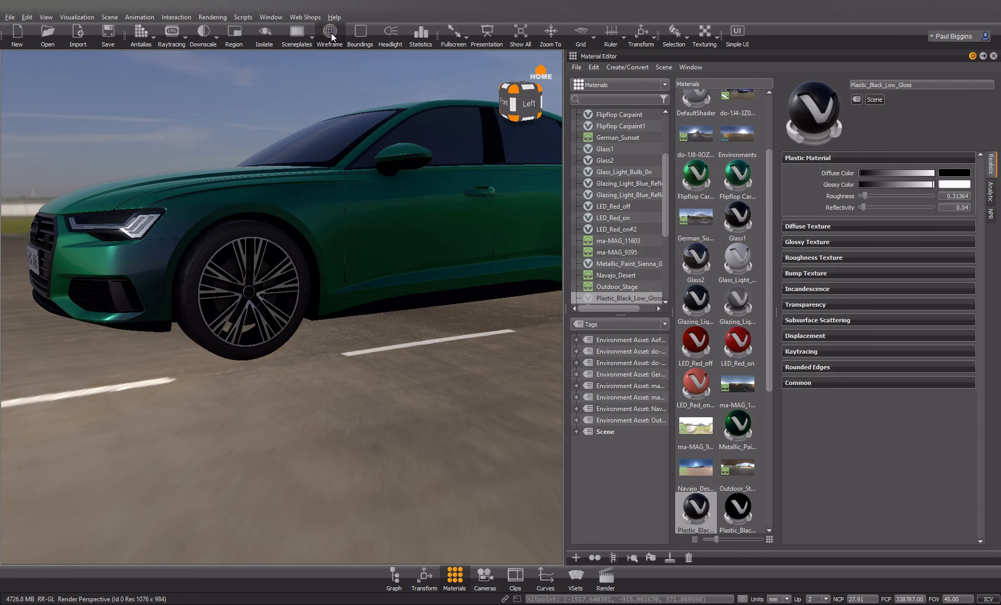
Step: Select the nodes that use the wheel's Plastic_Black_Smooth#2 material and apply Brushed Metal1 to them
shift+click(272, 296)
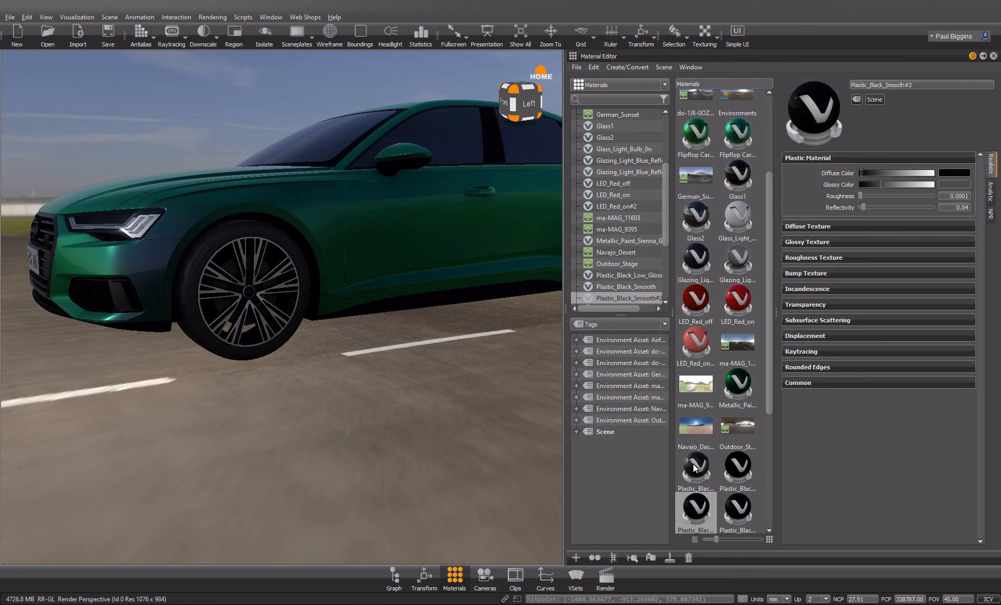
right_click(697, 501)
click(725, 472)
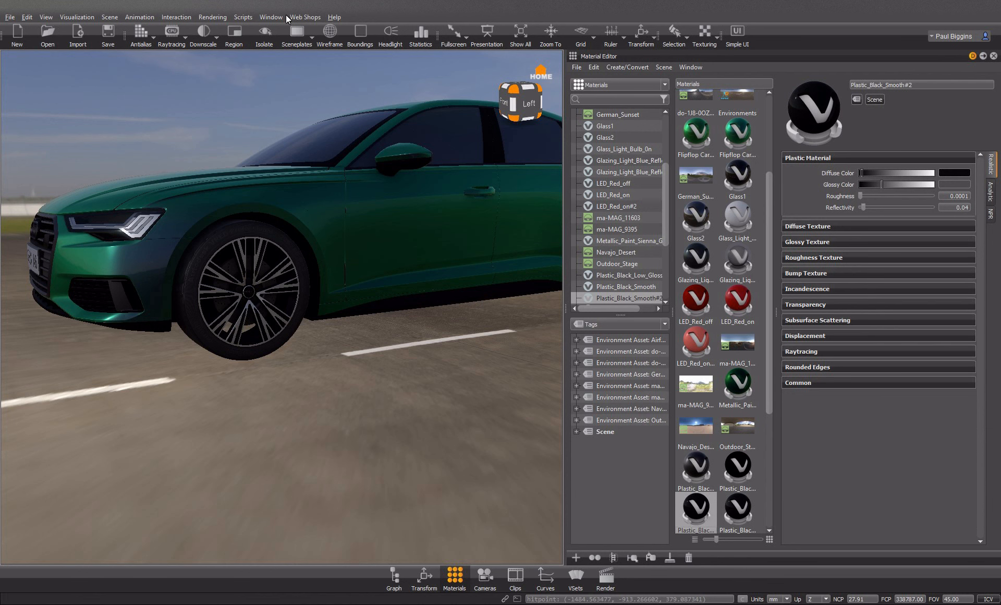
click(337, 35)
scroll(700, 220, up, 3)
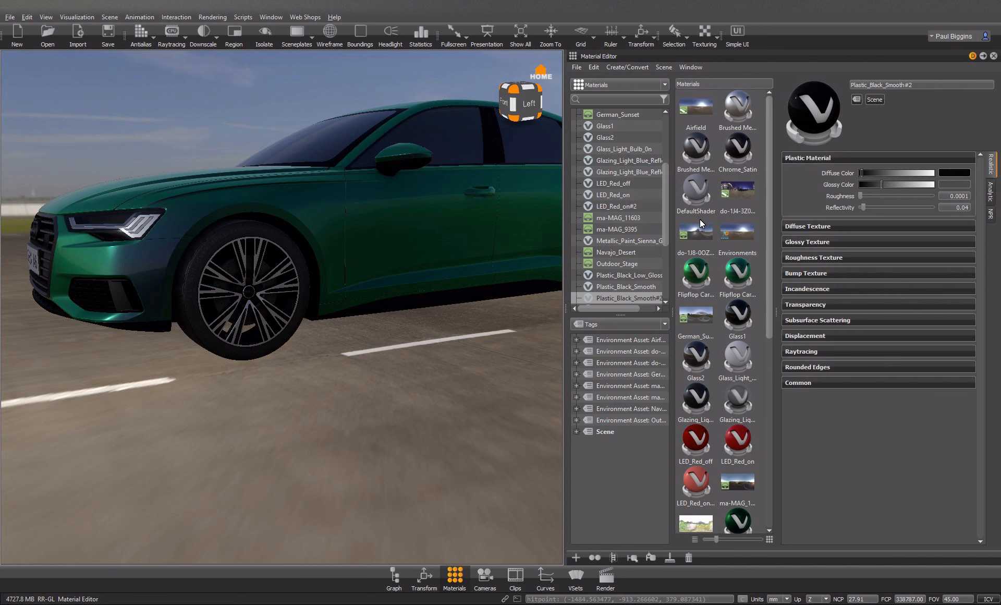
right_click(689, 158)
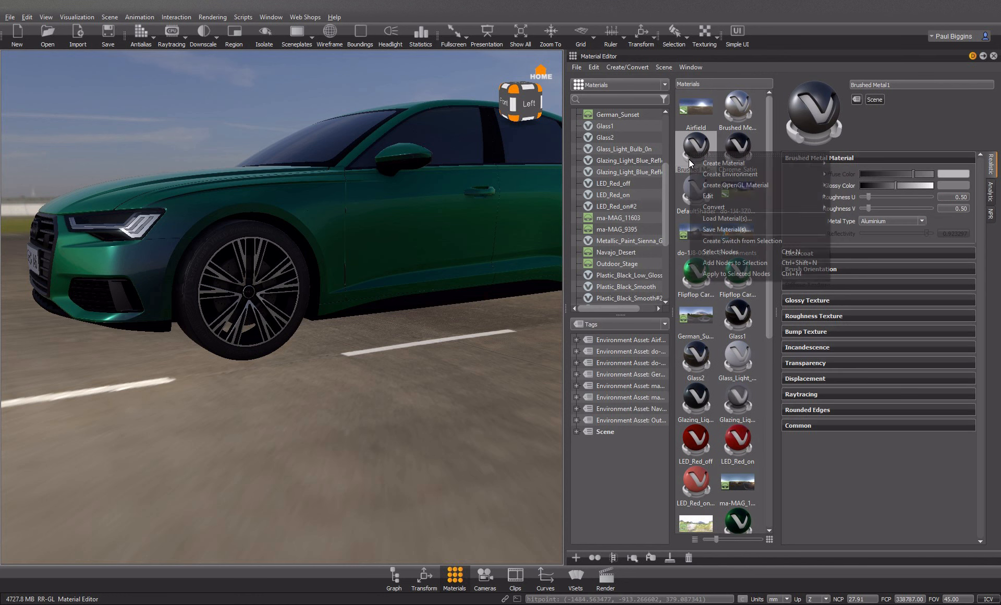
click(718, 274)
Step: Duplicate Brushed Metal1, apply the copy to the selected wheel parts and darken its Glossy Color
scroll(206, 332, up, 5)
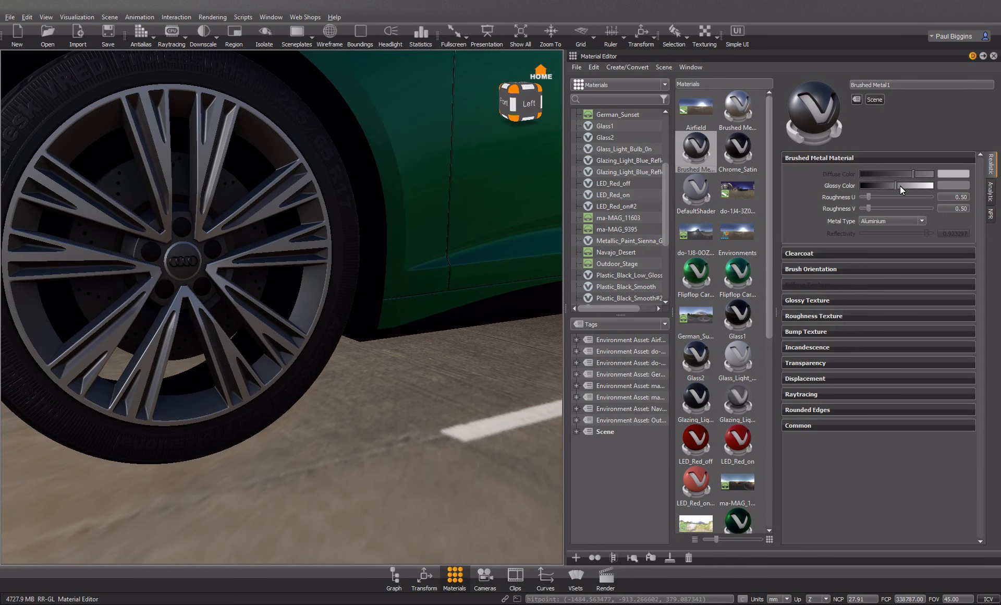
right_click(691, 152)
mouse_move(727, 195)
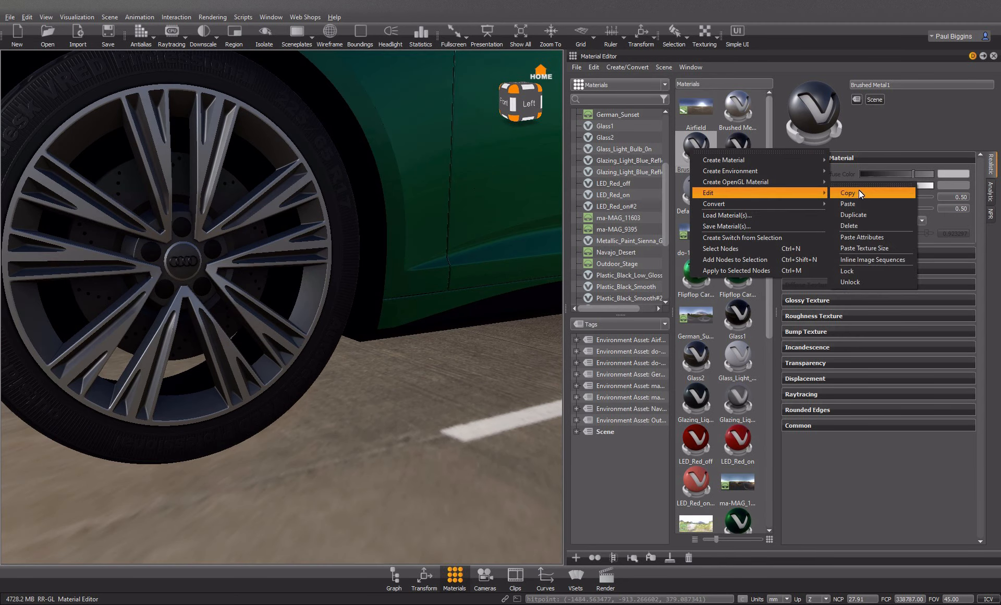
click(865, 214)
right_click(744, 146)
click(787, 264)
drag(895, 186, 881, 186)
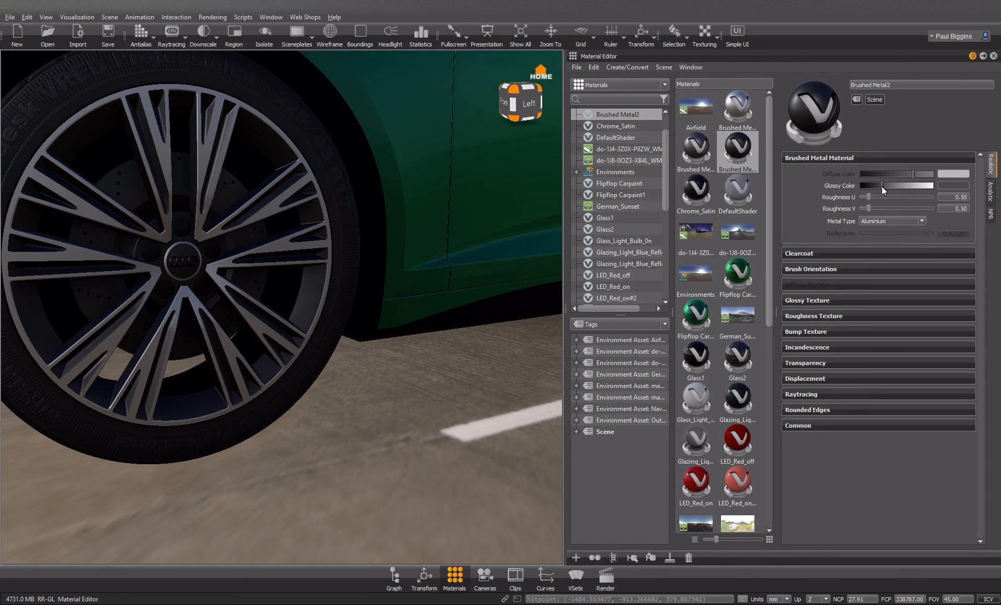
Step: Sample the black plastic around the wheel's centre cap and select all nodes using Plastic_Black_Low_Gloss
middle_drag(298, 280, 428, 295)
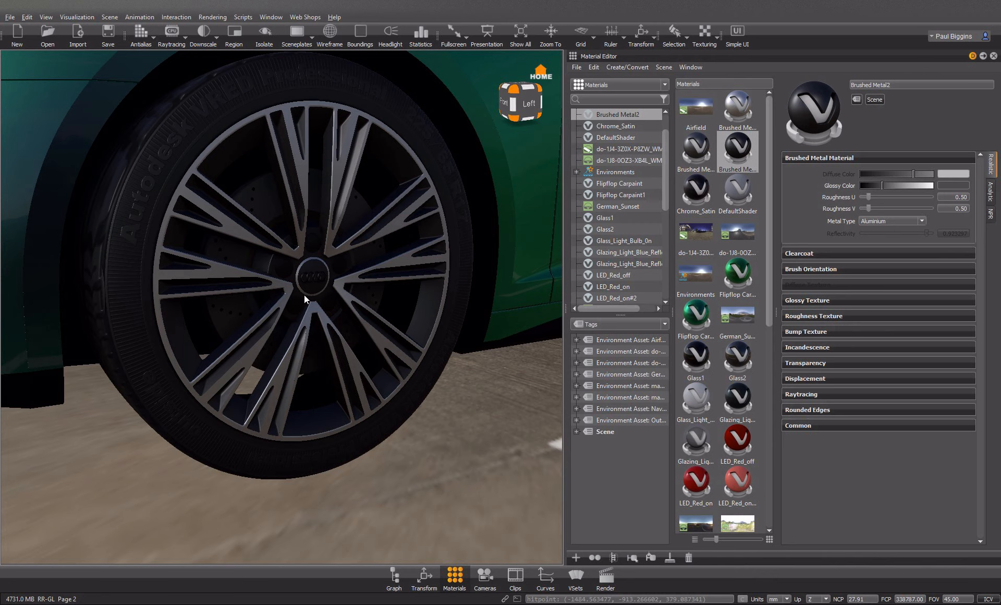
scroll(299, 276, up, 8)
shift+click(306, 202)
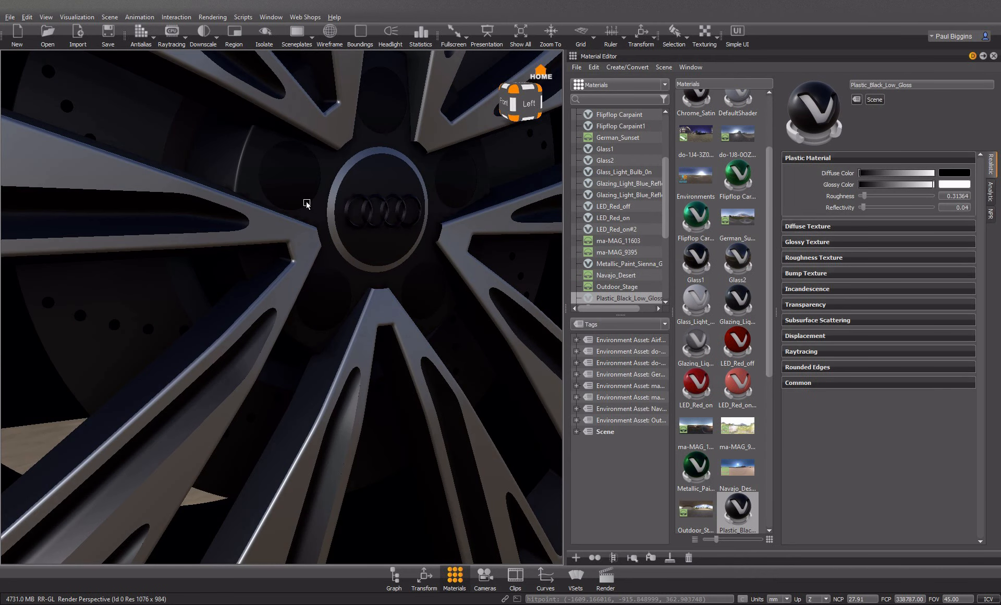
right_click(747, 497)
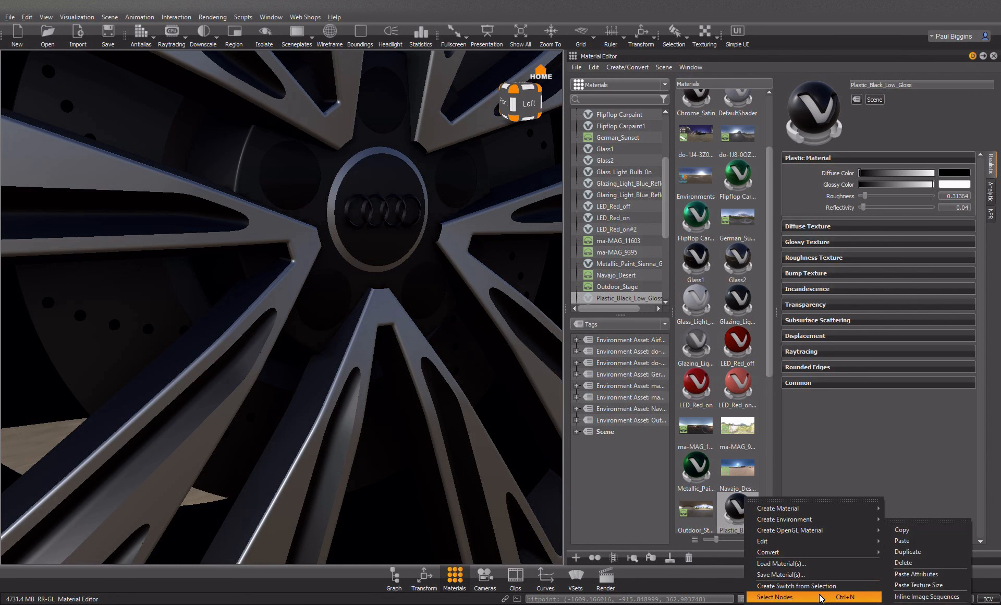
click(820, 597)
Step: Try applying Brushed Metal2 to the selected low-gloss plastic parts
scroll(708, 358, up, 3)
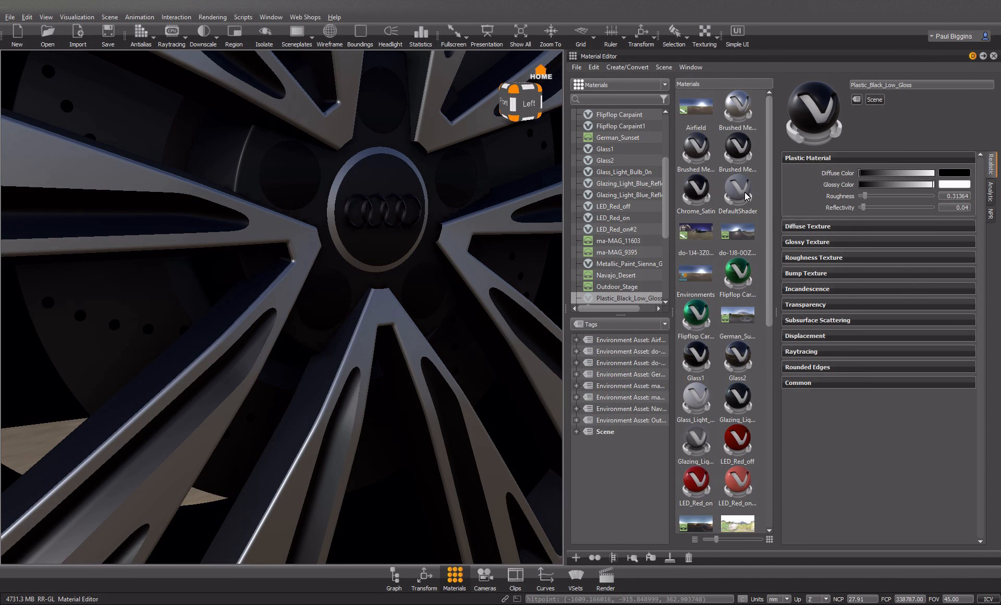
click(741, 152)
right_click(740, 153)
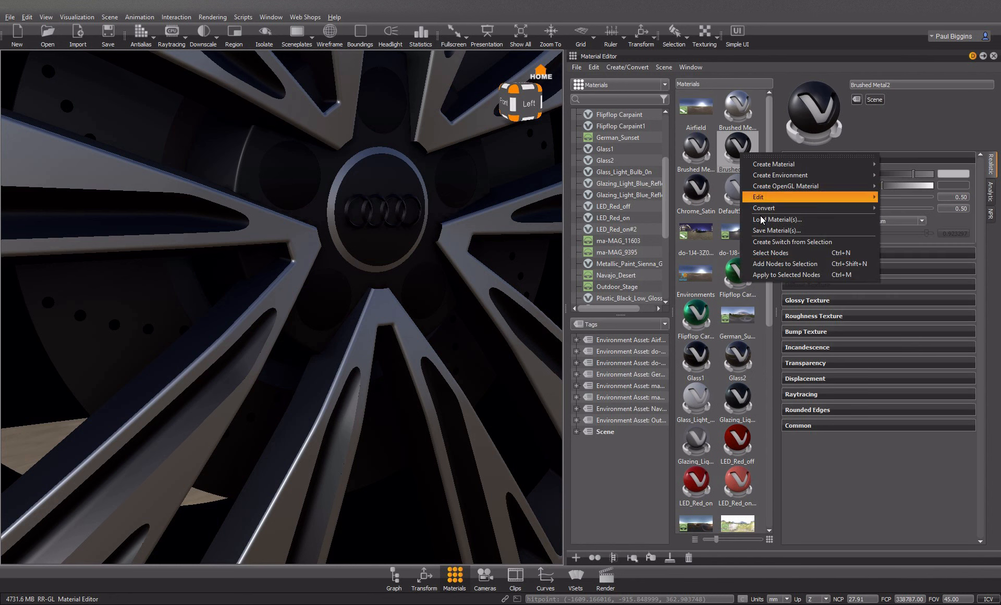
click(772, 274)
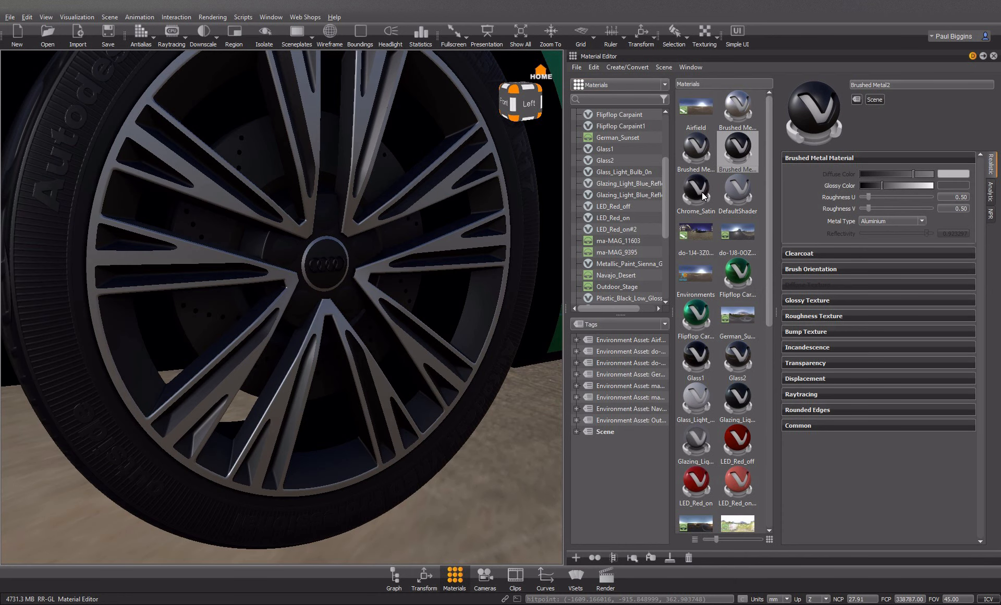
Step: Create a Reflective Plastic material, apply it to the selected parts around the hub and set its Diffuse Color to near black
click(623, 67)
mouse_move(642, 86)
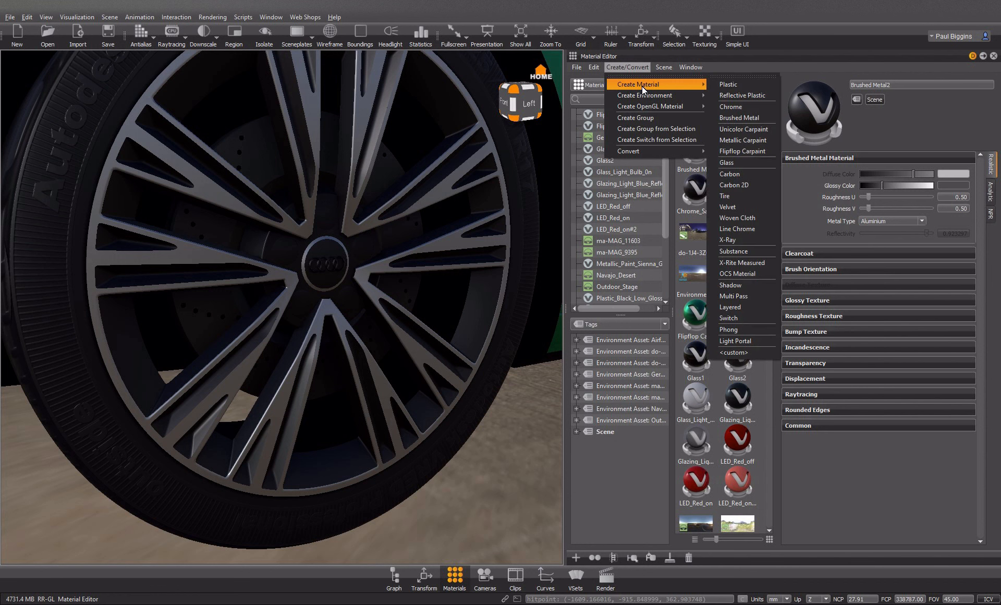
click(726, 95)
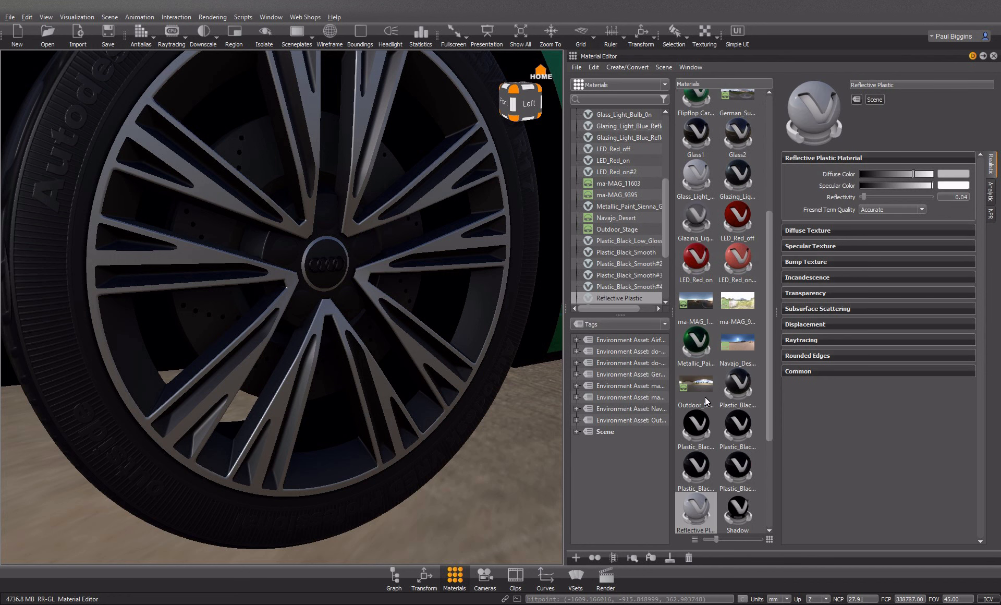
right_click(702, 507)
click(714, 499)
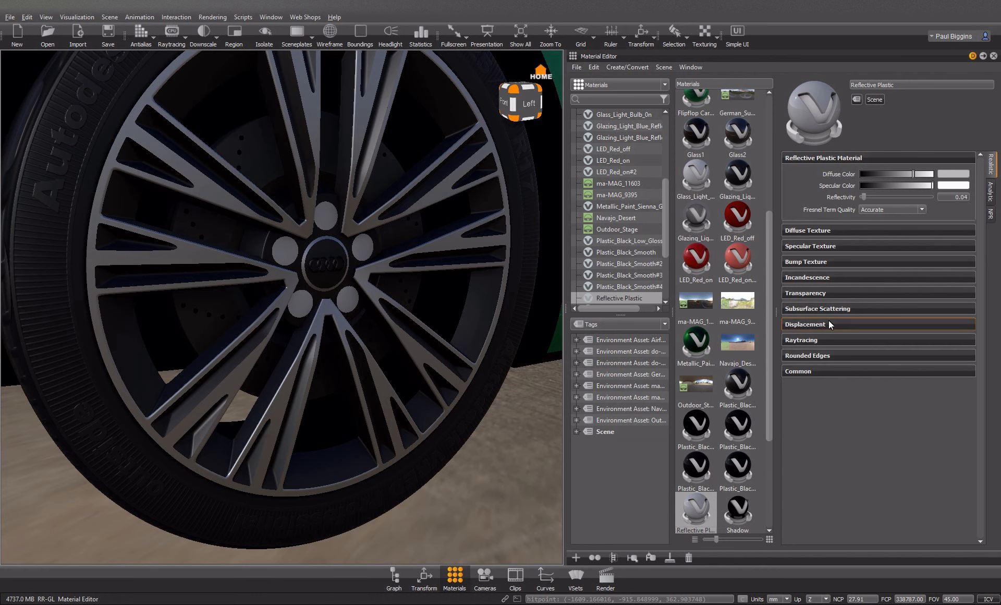
click(869, 173)
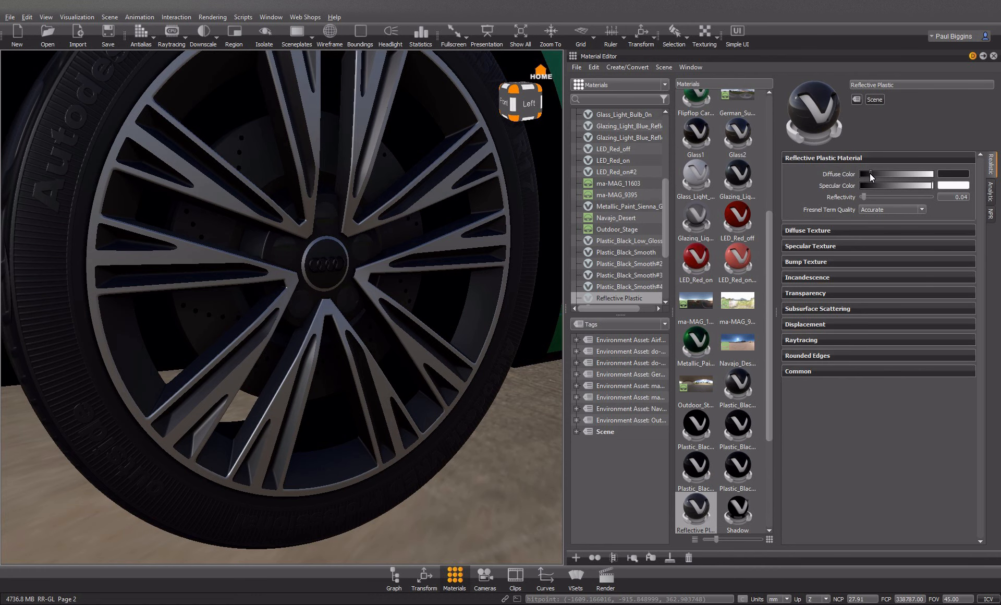
Step: Close the Material Editor and review the finished wheels on the whole car
click(993, 56)
scroll(382, 236, down, 5)
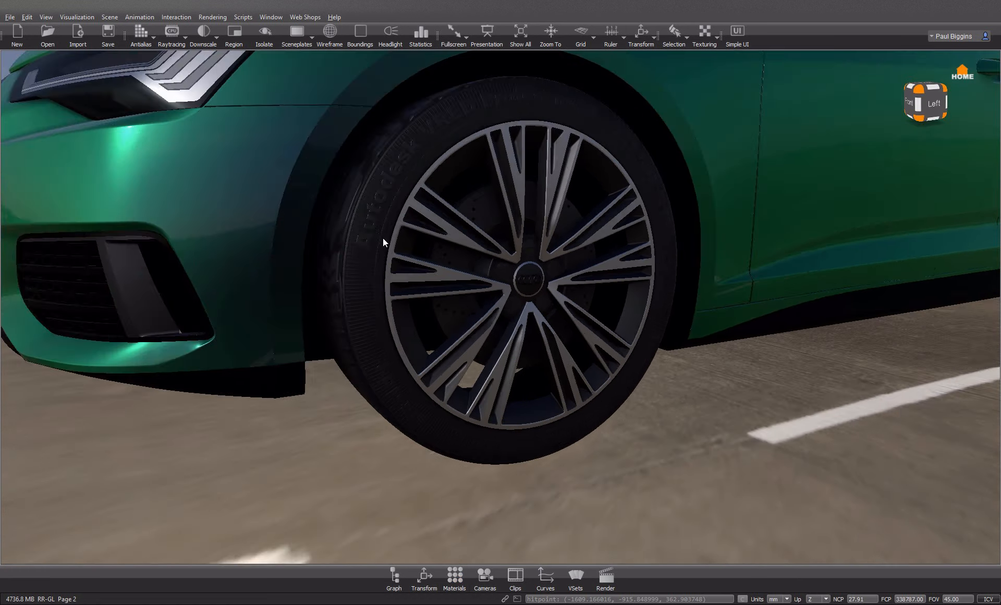
scroll(419, 255, down, 2)
scroll(459, 266, down, 3)
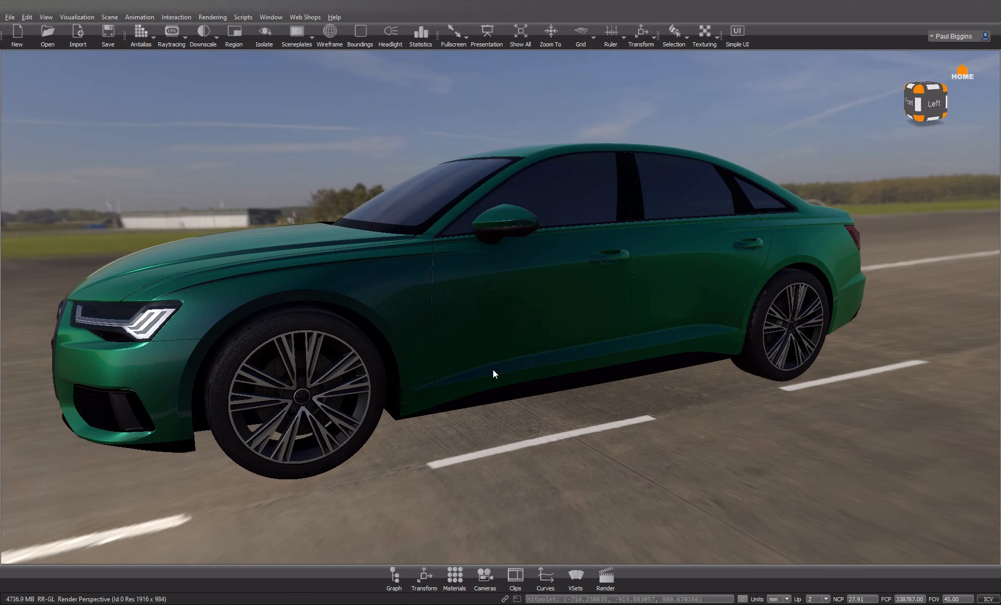
Step: Open the Material Editor, sample the trim piece in the front bumper's side intake and turn on wireframe display
click(455, 578)
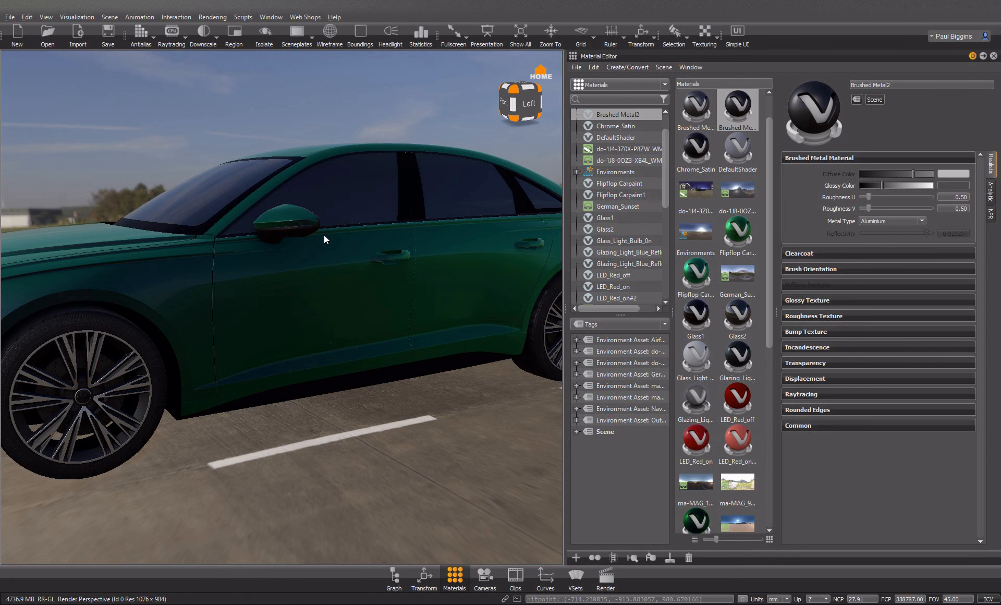
drag(293, 252, 228, 367)
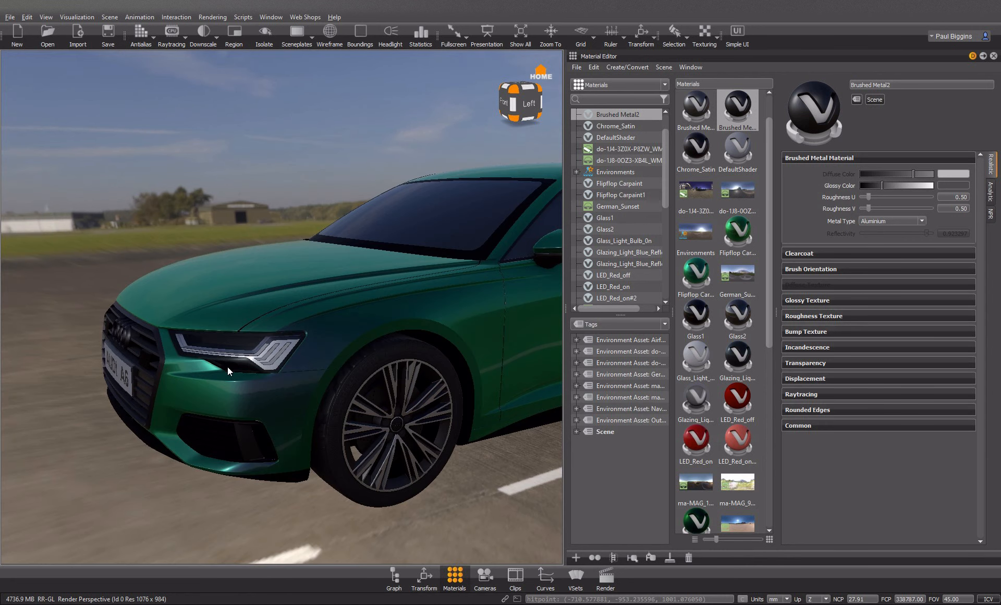
middle_drag(323, 434, 300, 405)
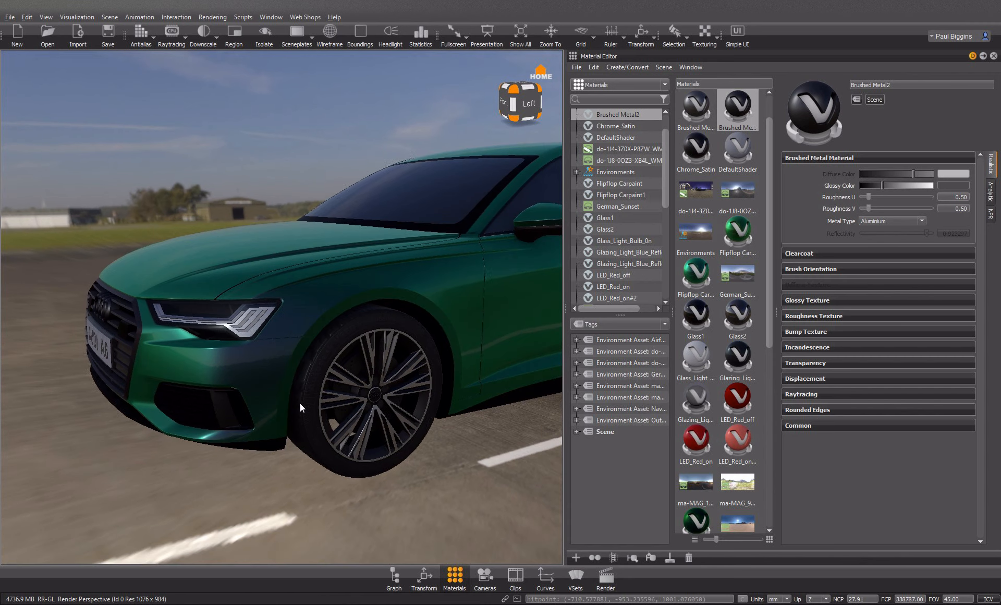
shift+click(214, 403)
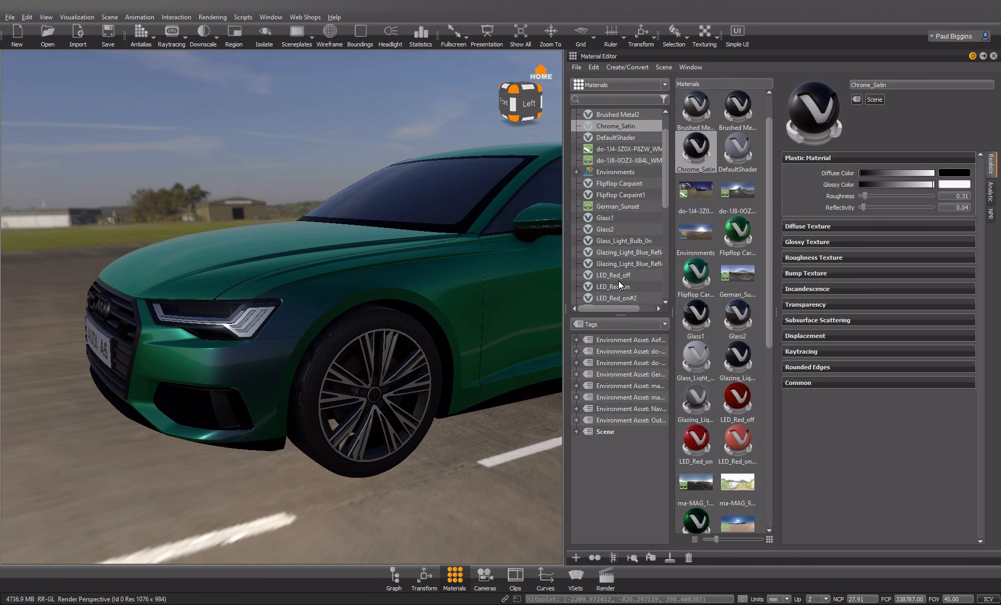
right_click(689, 148)
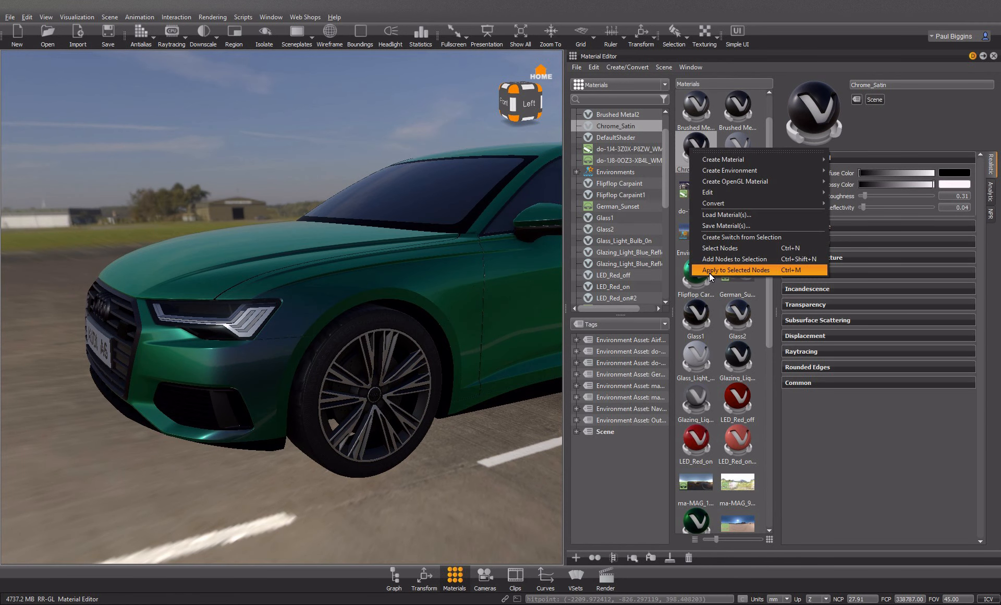
click(709, 271)
click(328, 36)
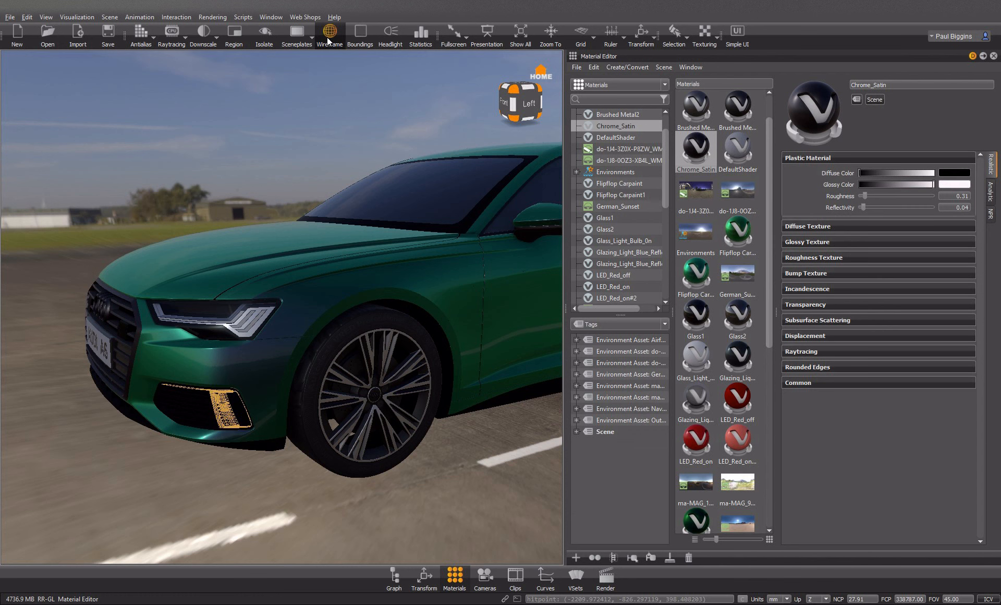
scroll(703, 227, up, 1)
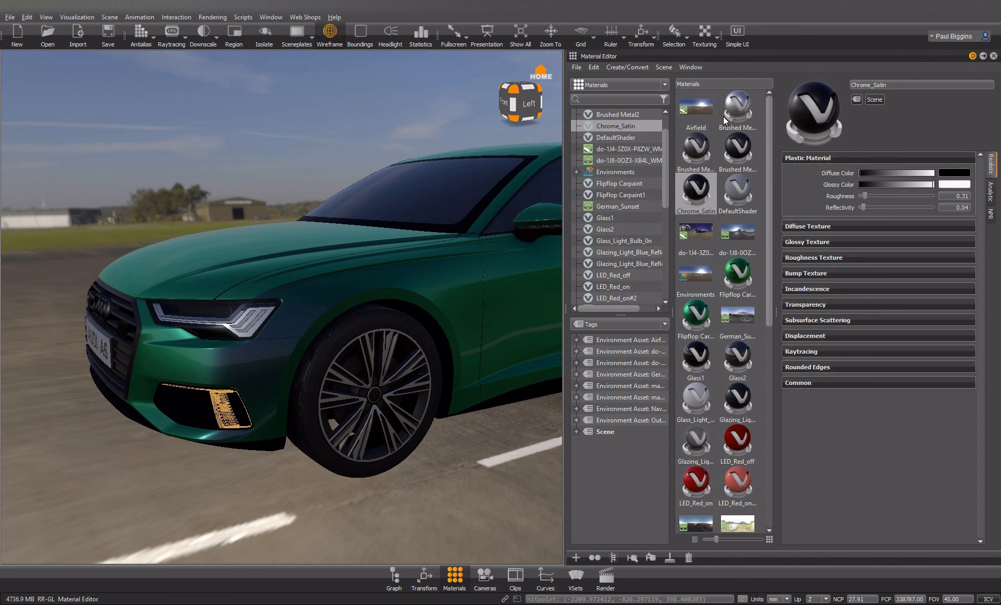
click(735, 109)
right_click(737, 96)
click(743, 221)
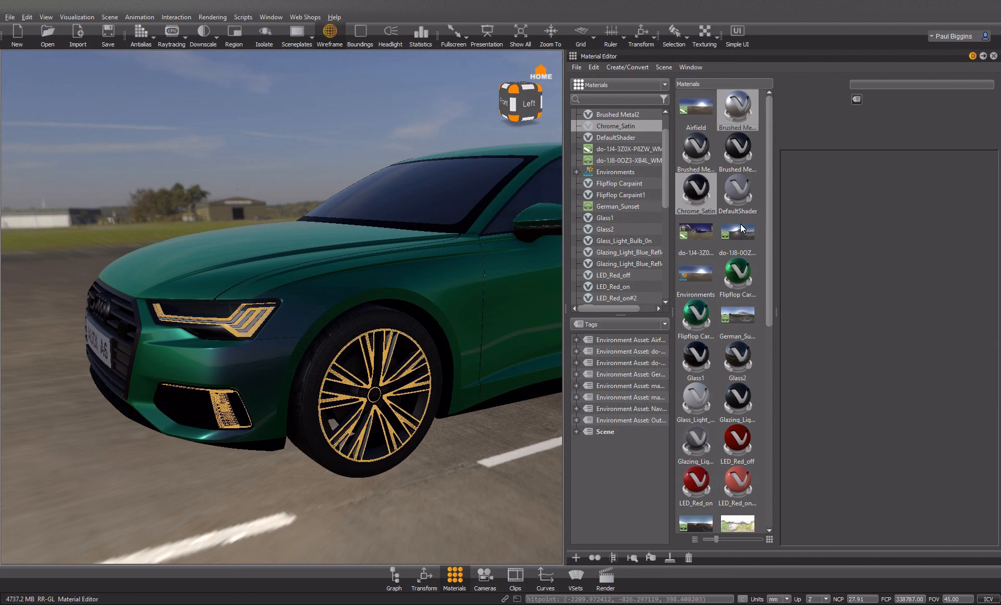
click(199, 173)
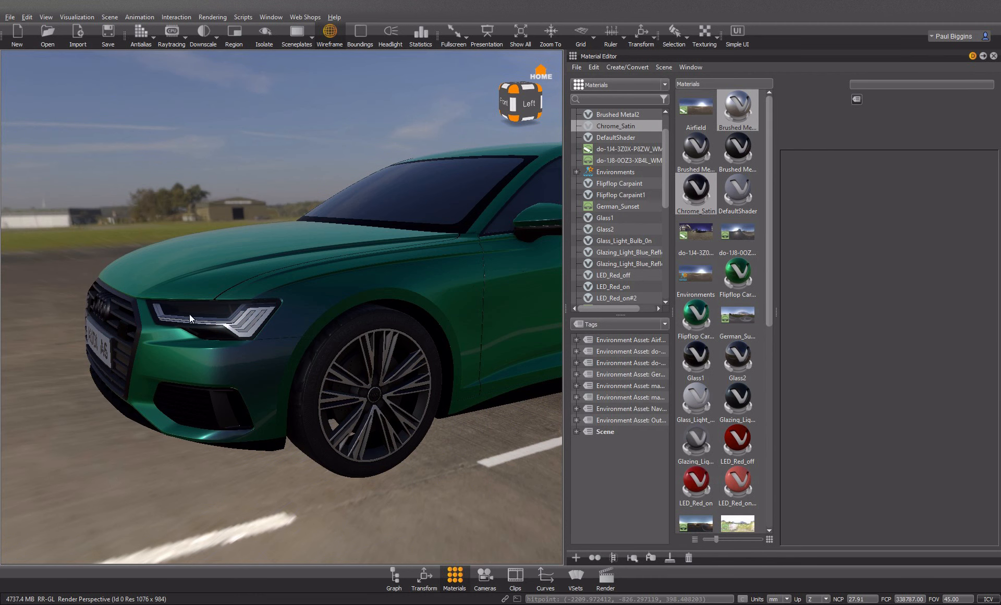
Step: Sample the intake trim again, select all nodes using Chrome_Satin and apply the Brushed Metal material to them
click(236, 418)
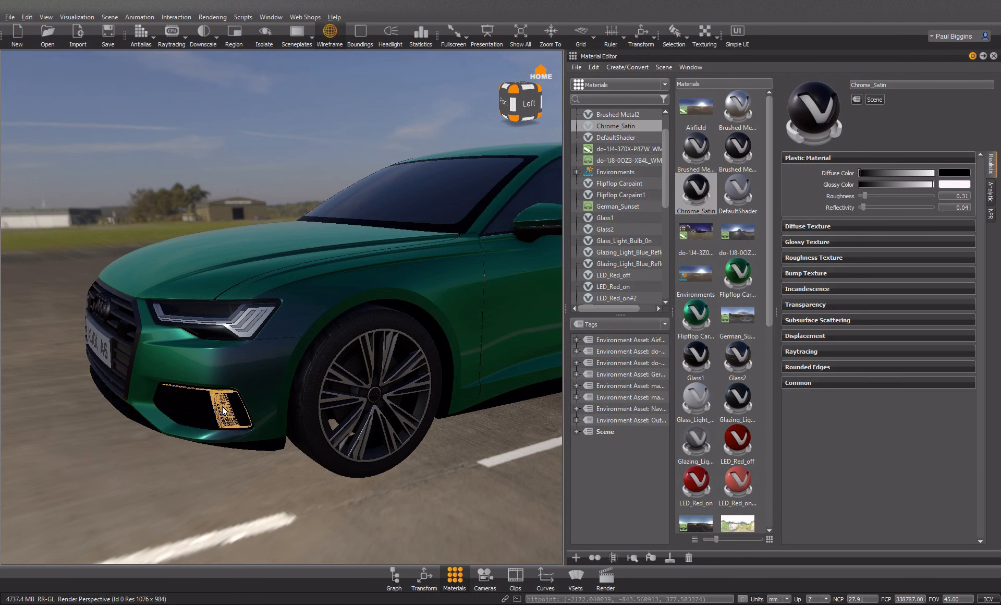
right_click(700, 193)
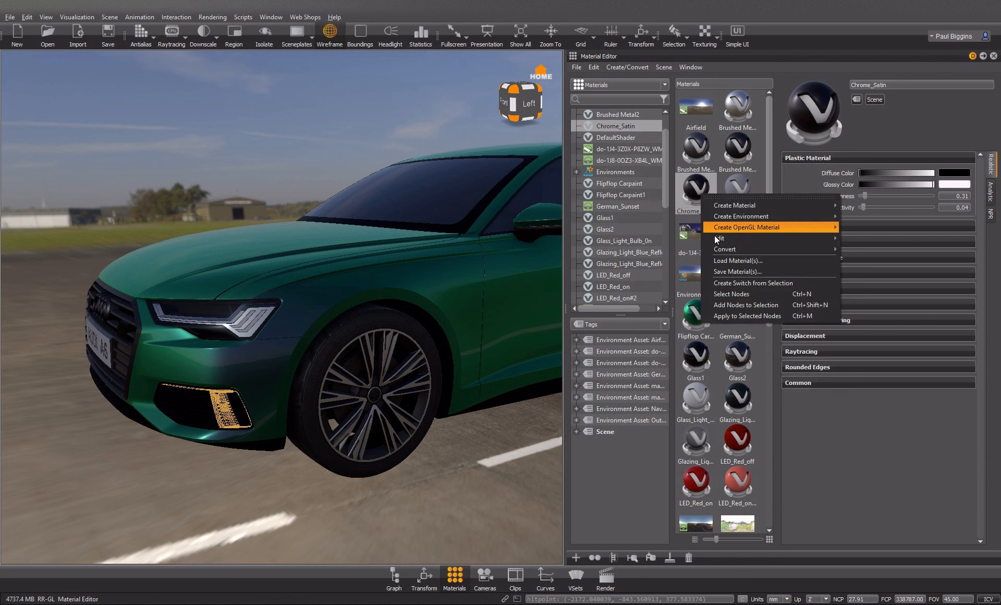
click(733, 295)
click(732, 108)
right_click(732, 108)
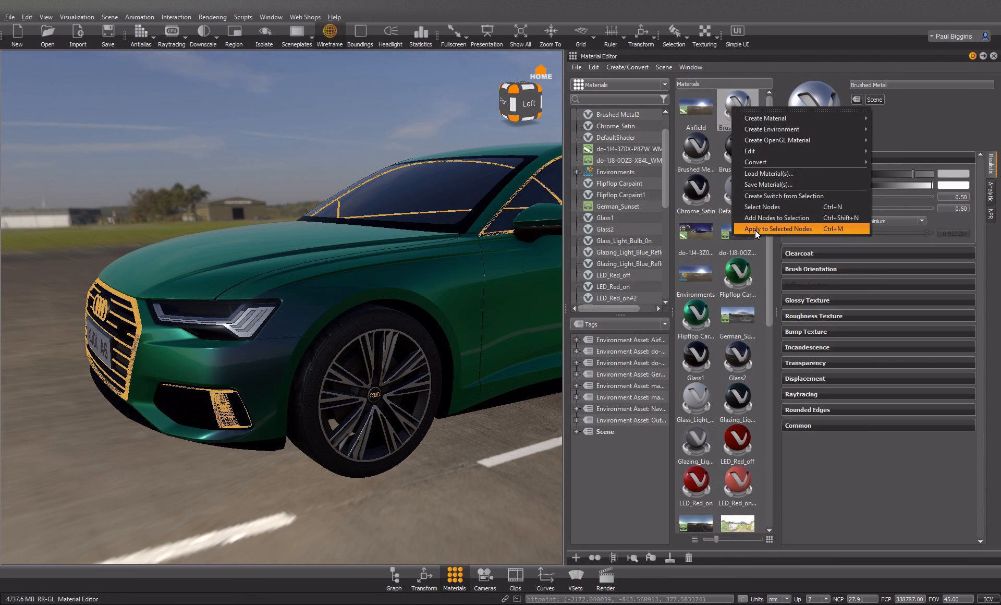
click(755, 230)
Step: Inspect the brushed metal on the front grille and open the Scenegraph with its Root hierarchy in view
drag(190, 332, 377, 312)
right_drag(378, 312, 149, 337)
middle_drag(148, 336, 219, 346)
shift+click(219, 345)
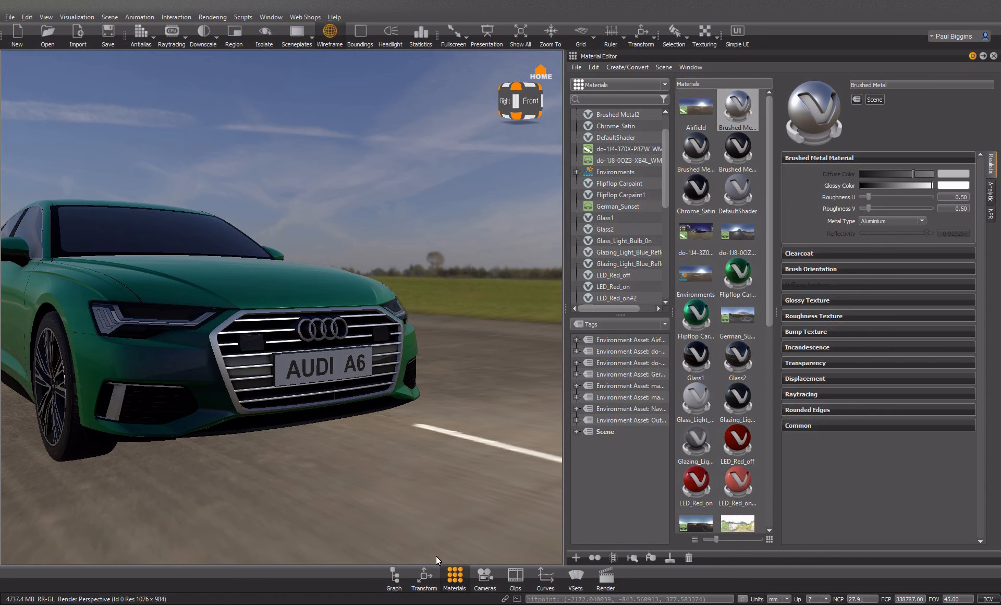
click(394, 576)
scroll(141, 373, up, 7)
drag(217, 258, 214, 122)
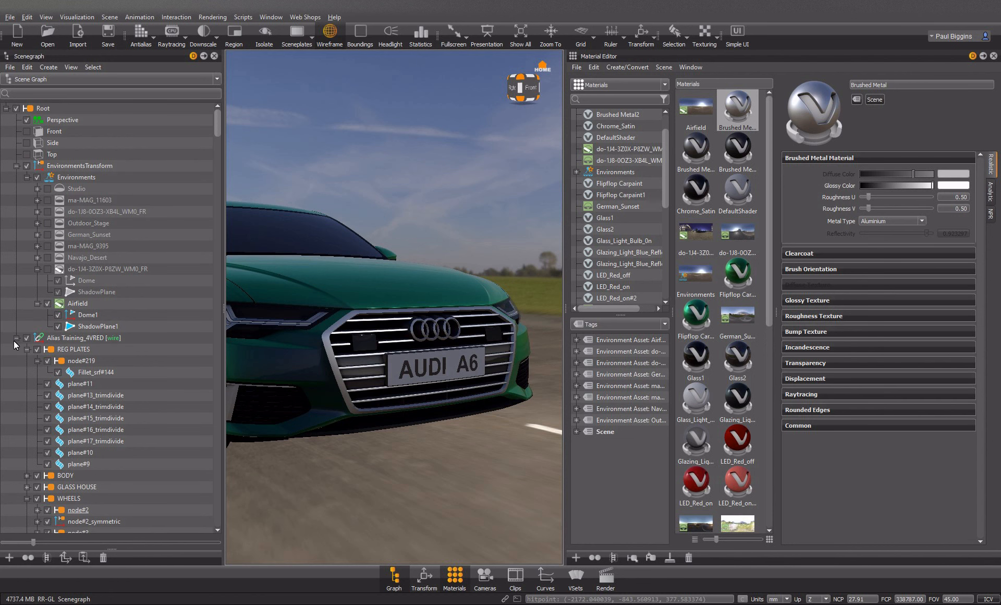
Step: Collapse the WHEELS and TRIM groups in the Scenegraph and expand the GRILLE group to its sub-groups
click(26, 499)
scroll(26, 499, down, 4)
click(25, 371)
click(26, 372)
click(26, 383)
scroll(36, 406, down, 1)
click(27, 348)
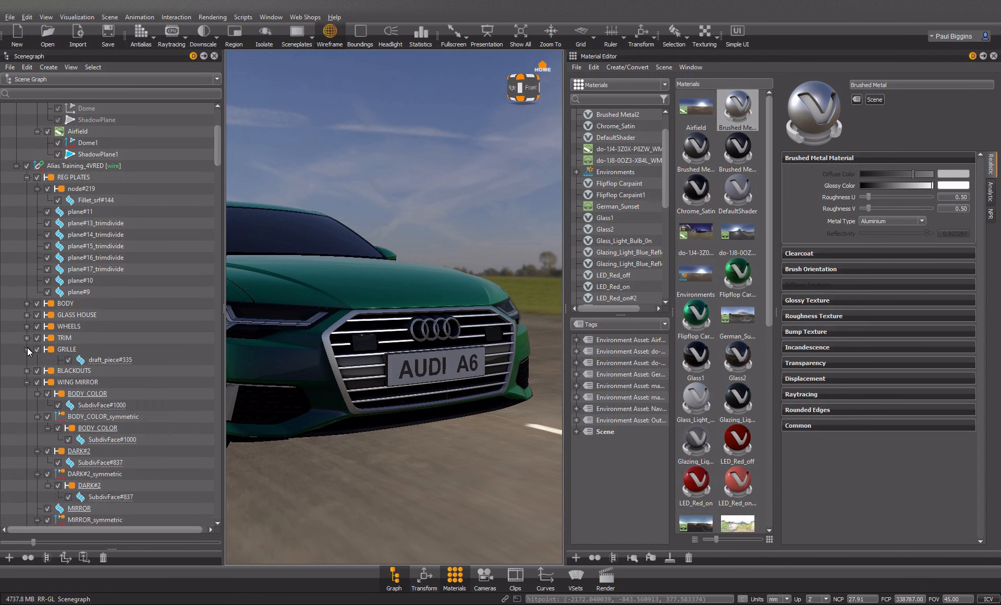
click(27, 348)
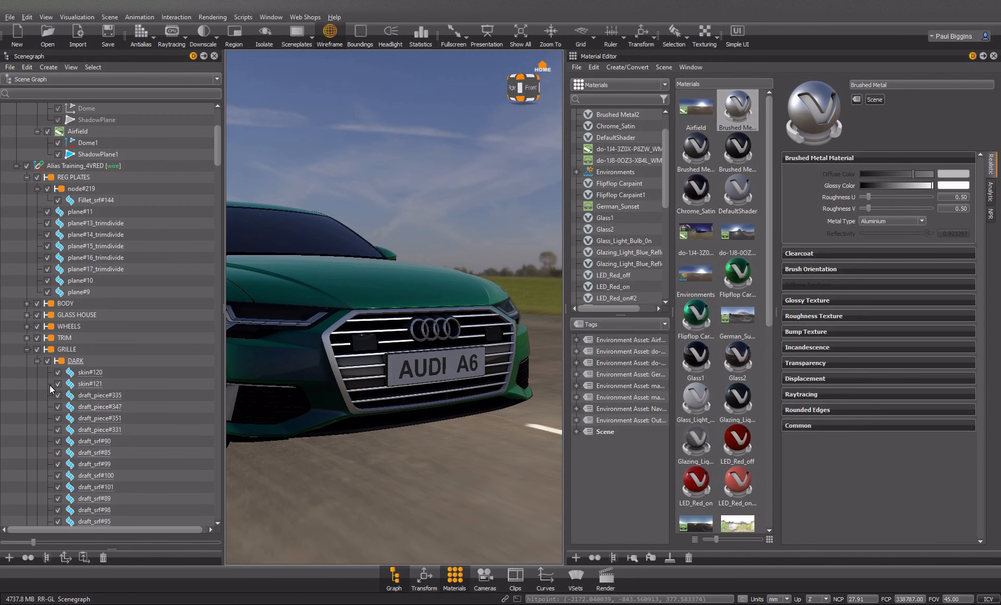
Step: Collapse the other sub-groups under GRILLE and select both the CHROME and CHROME_symmetric groups
scroll(43, 383, down, 2)
click(37, 304)
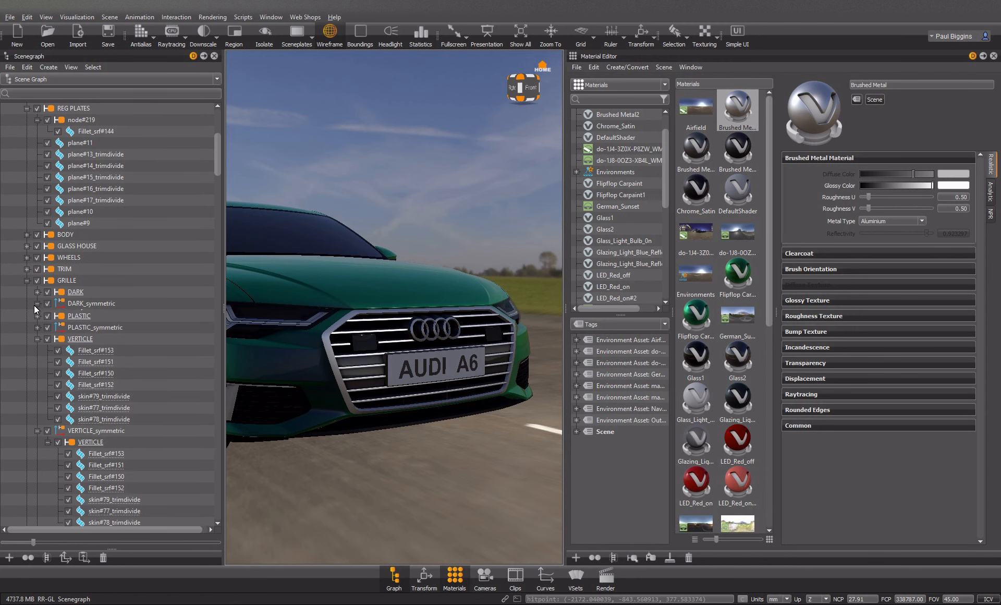
click(36, 349)
click(37, 349)
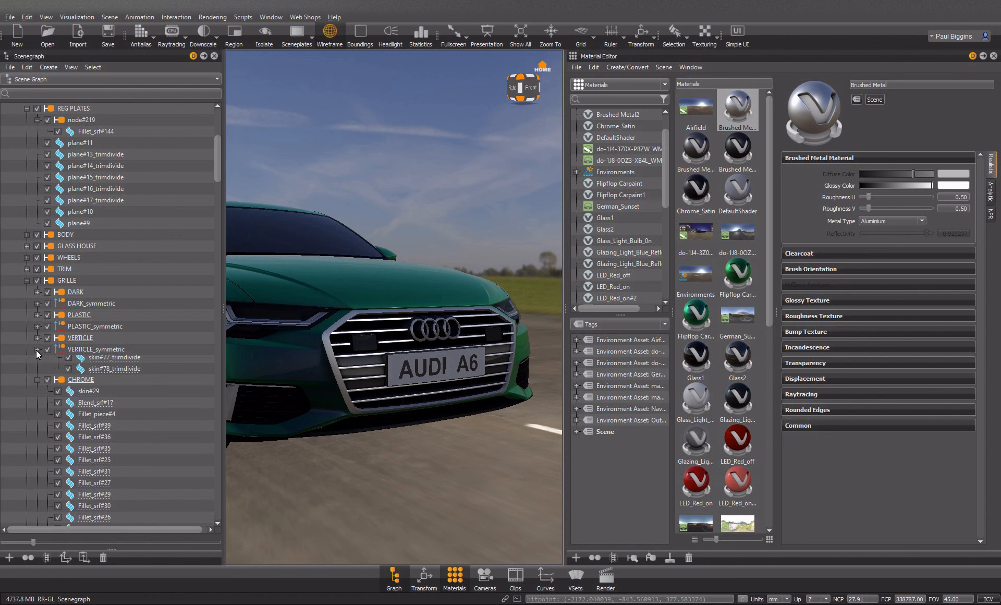
click(36, 361)
click(75, 361)
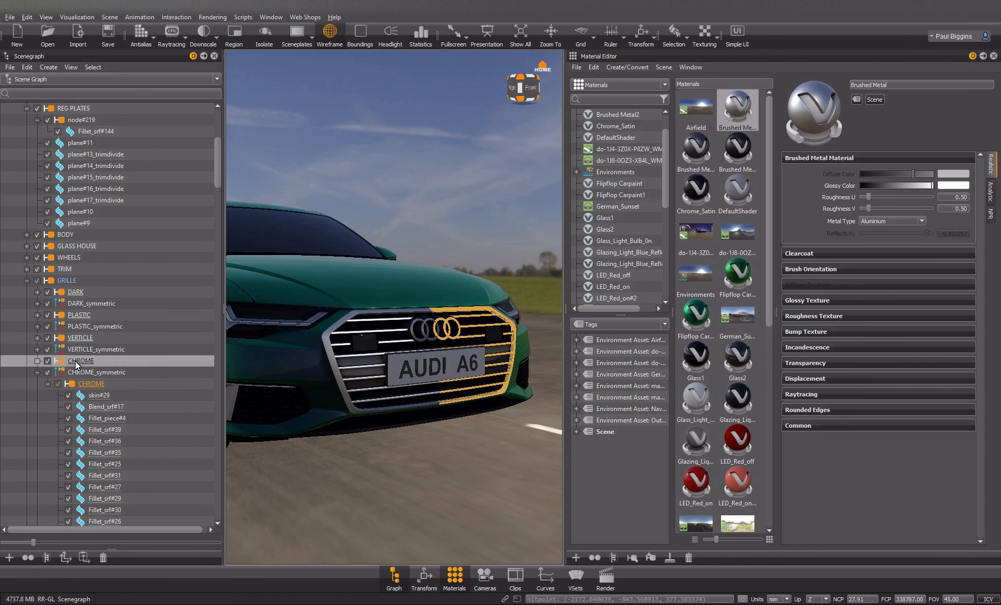
ctrl+click(81, 372)
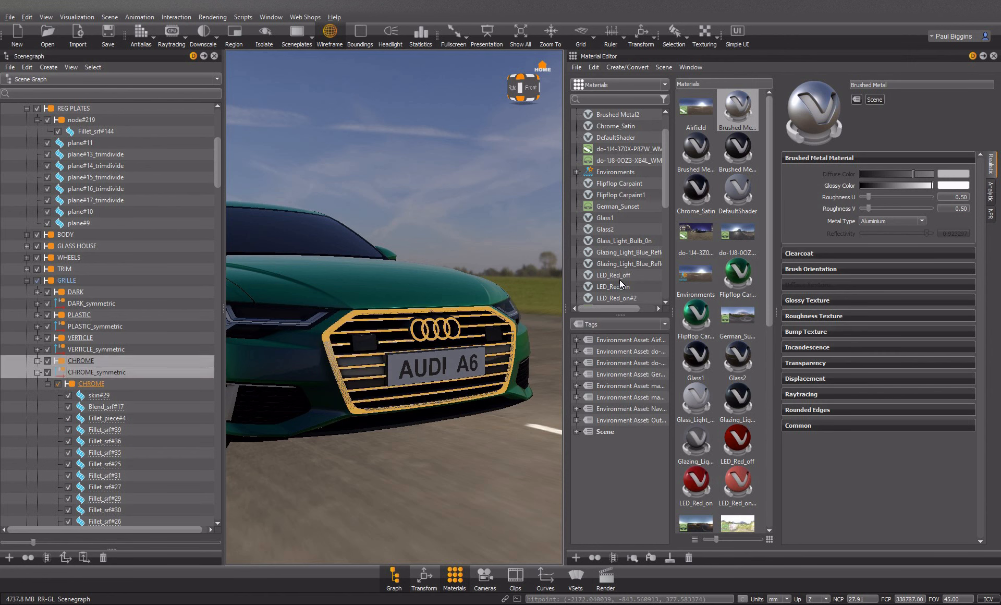
Step: Try applying Brushed Metal1 to the selected grille chrome parts
right_click(702, 149)
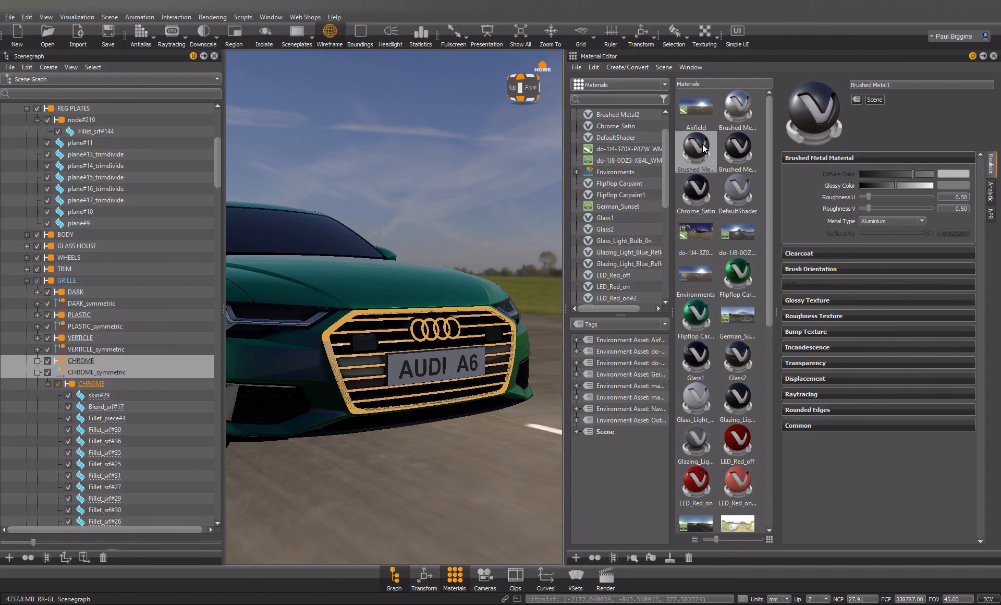
click(719, 265)
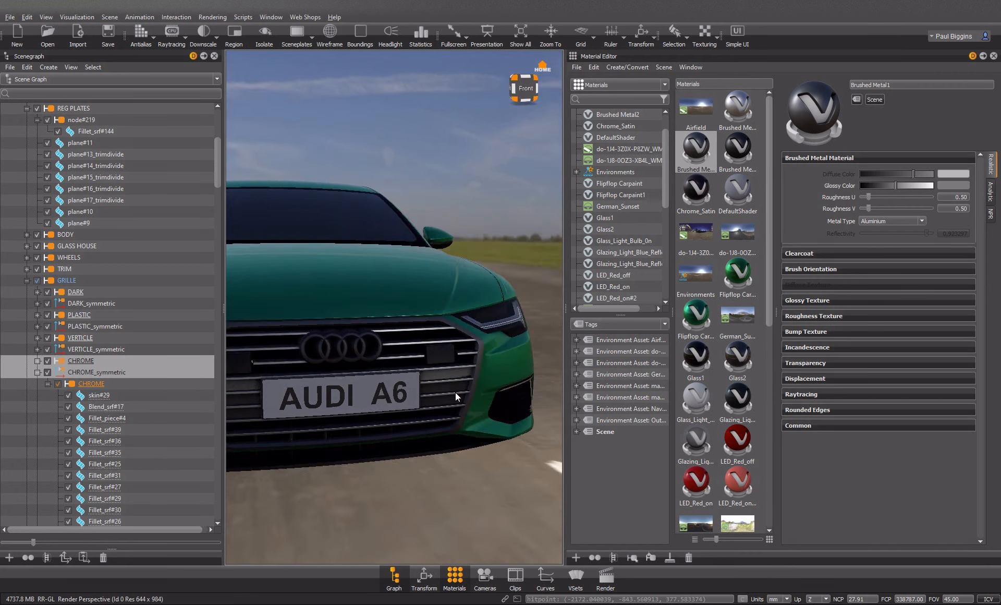
Step: Create a Chrome material, apply it to the selected grille parts and darken its Reflection Color to mid grey
click(632, 66)
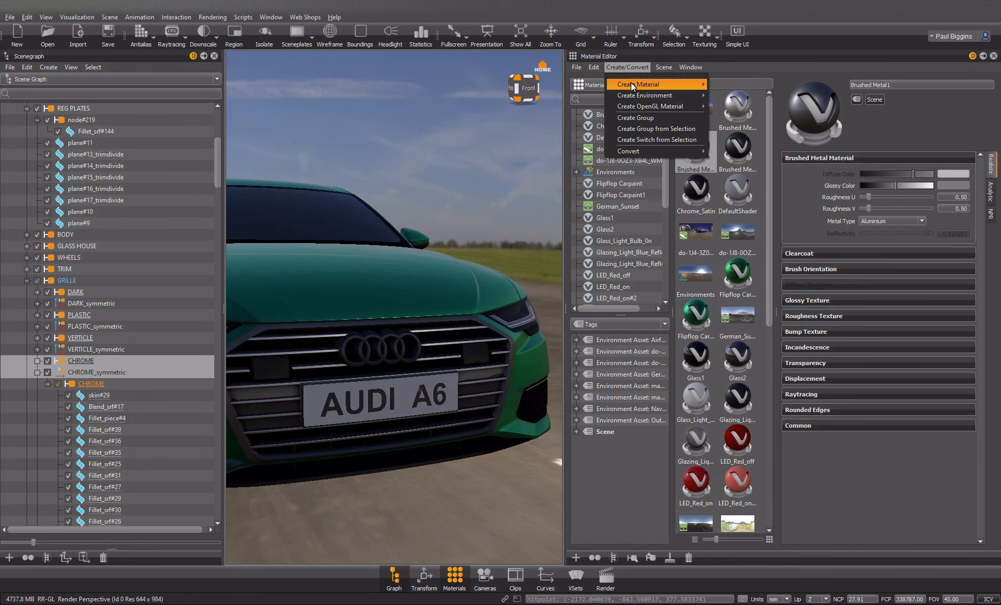
mouse_move(631, 83)
click(745, 115)
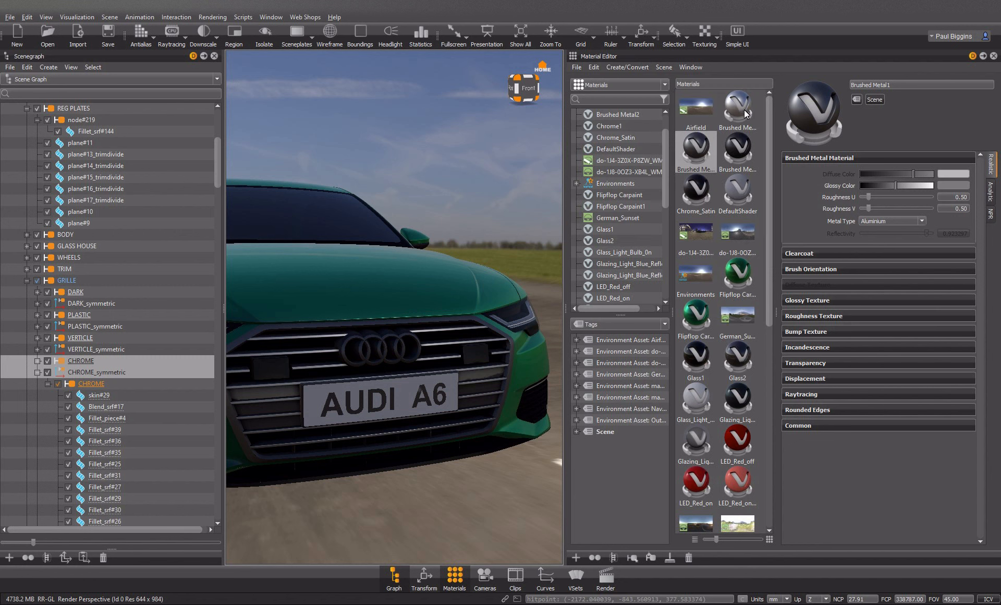
right_click(703, 185)
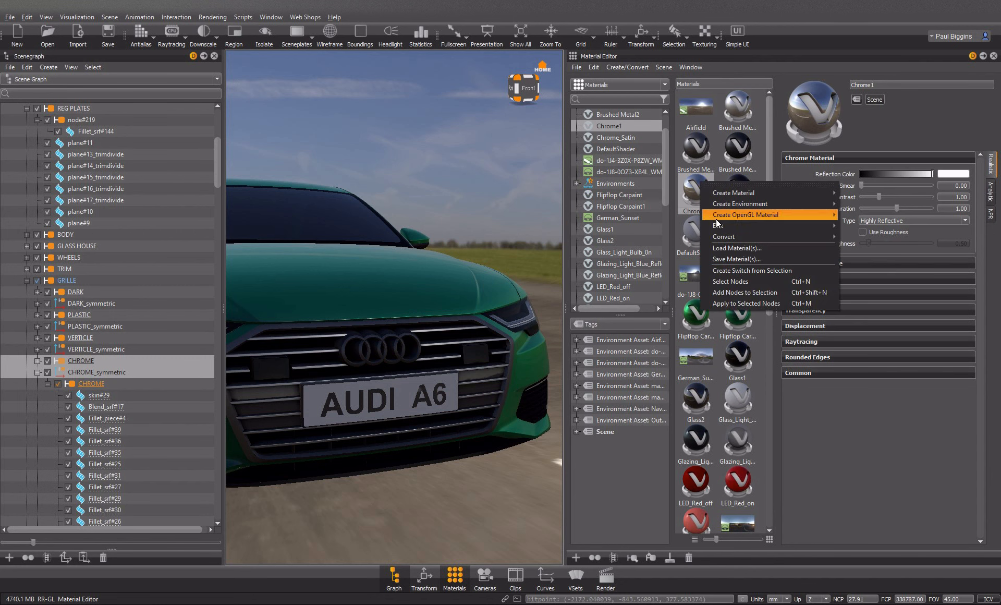
click(730, 302)
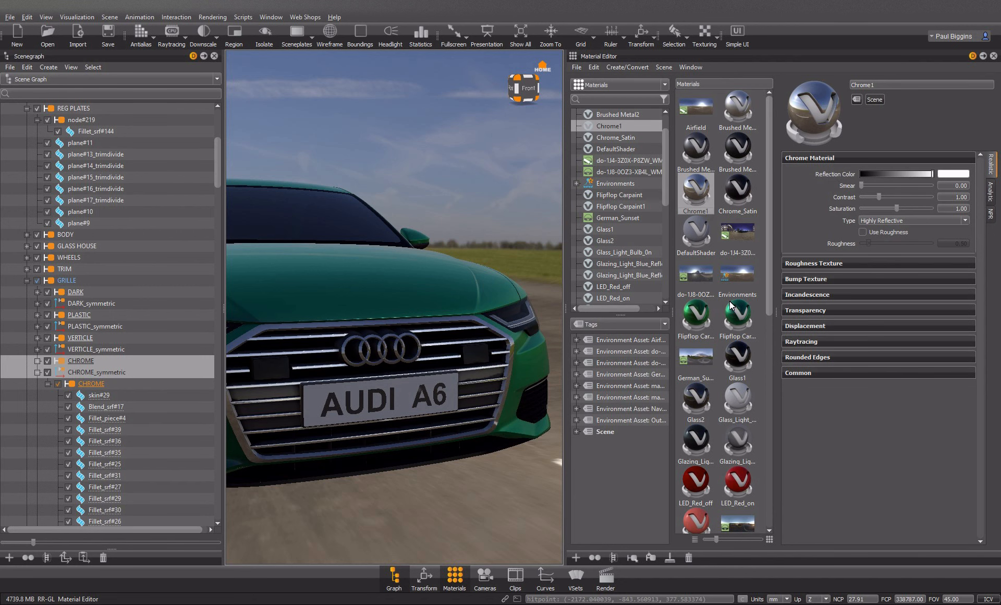
drag(931, 174, 898, 176)
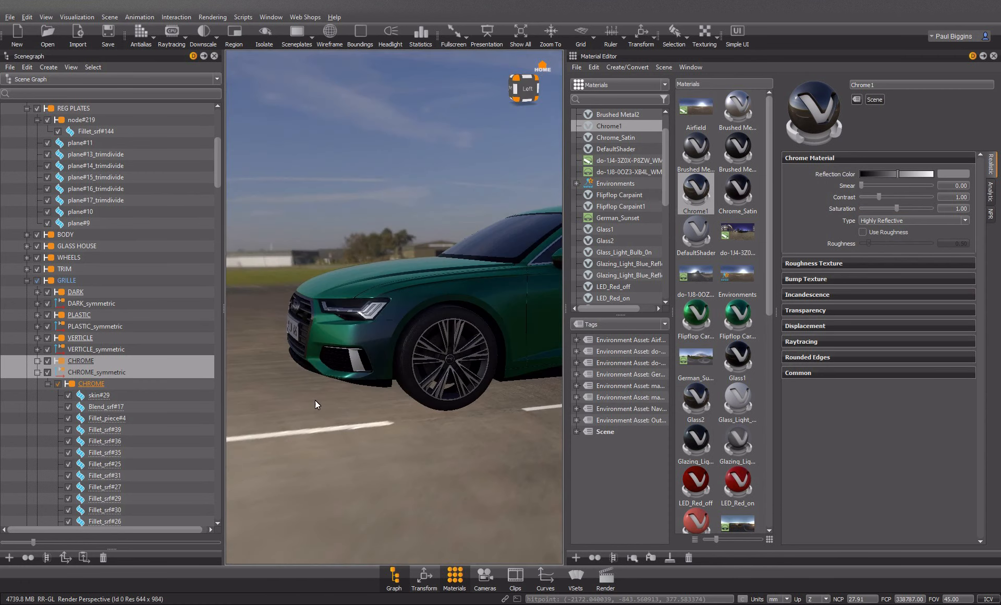
Step: Sample the bumper vent's bright trim, select all nodes using Brushed Metal and apply the Chrome1 material to them
drag(342, 390, 389, 401)
shift+click(309, 411)
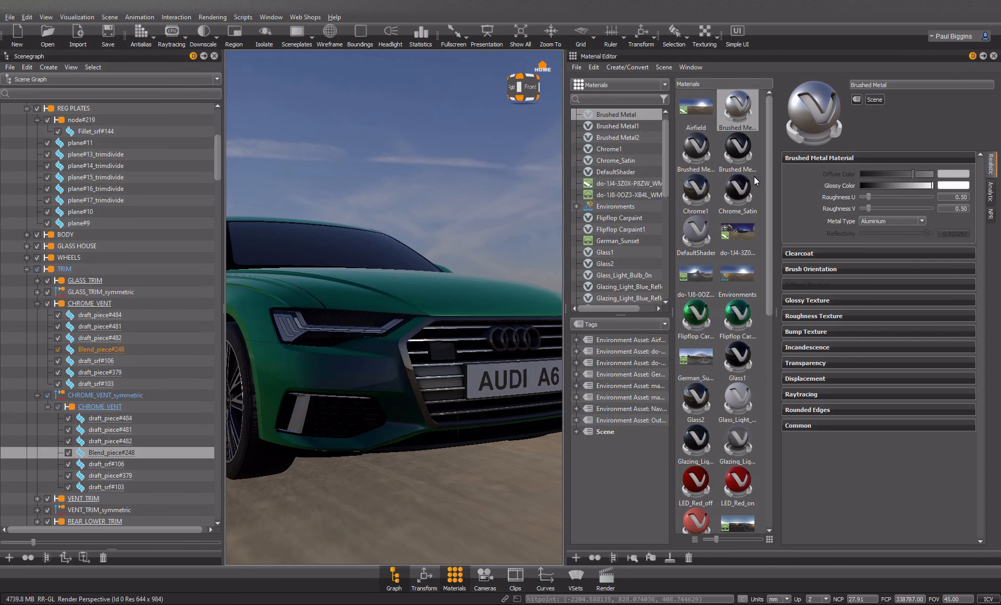
right_click(730, 111)
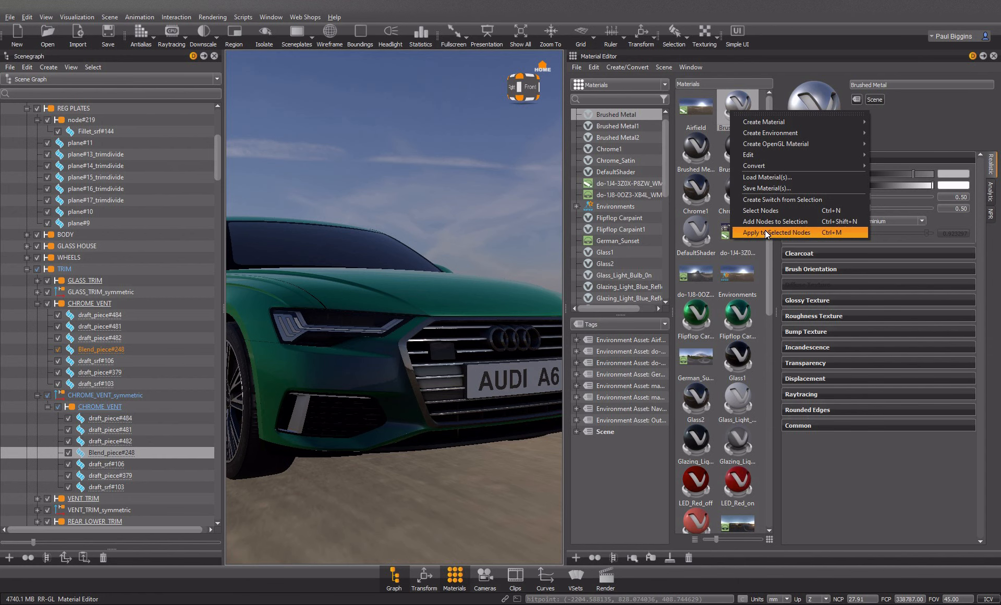
click(761, 211)
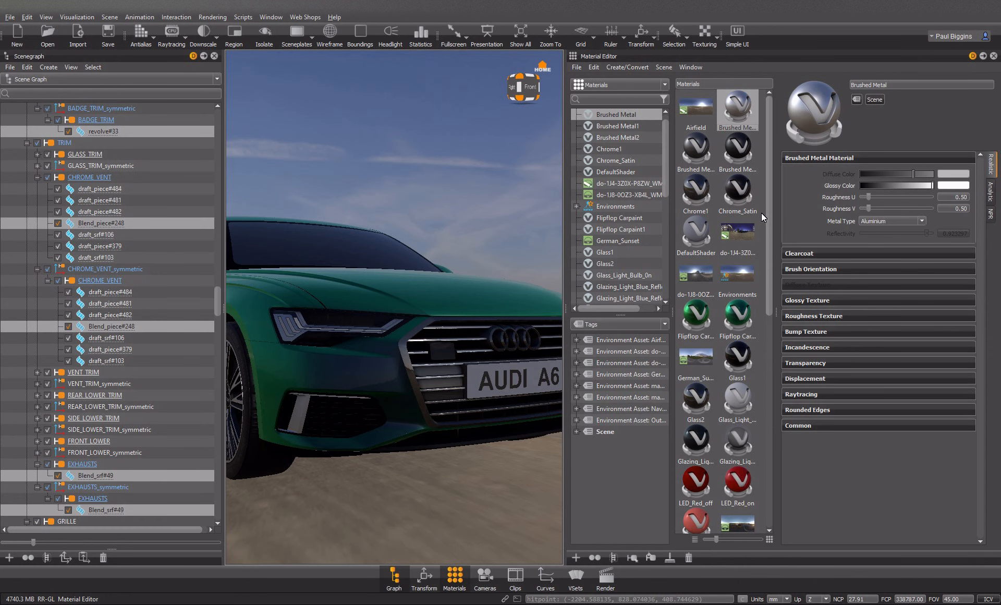
click(698, 189)
right_click(701, 183)
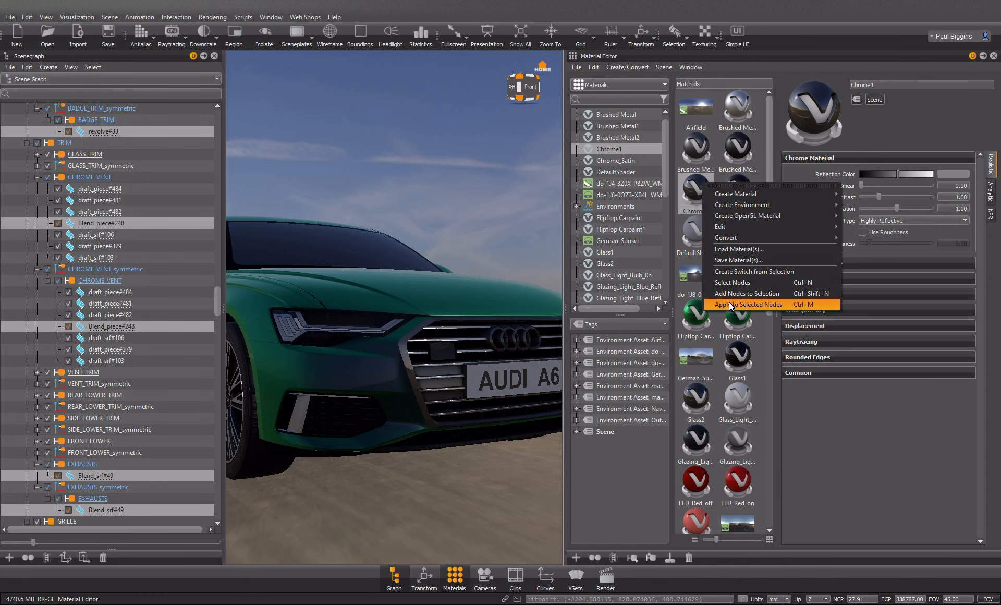
click(728, 302)
Step: Turn on the wireframe display and select the spokes of the front and rear wheels on the car's right-hand side
scroll(349, 267, down, 3)
drag(342, 282, 485, 286)
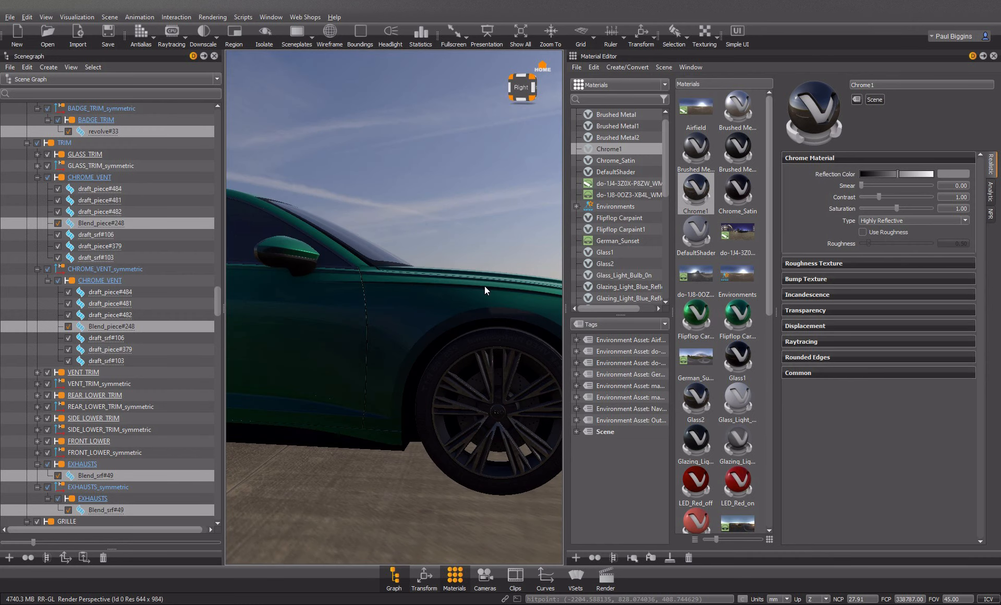
shift+click(498, 381)
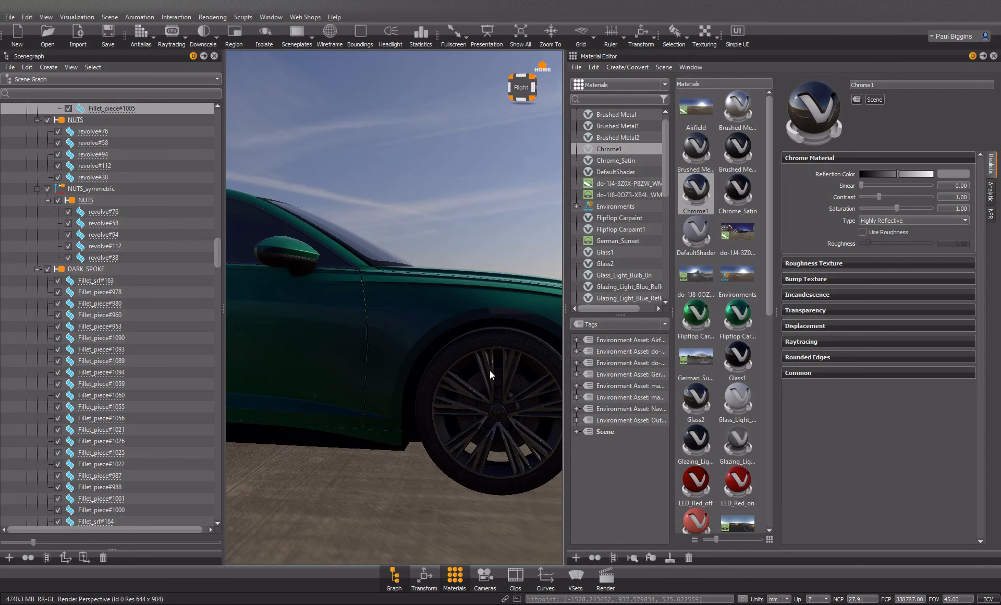
click(331, 28)
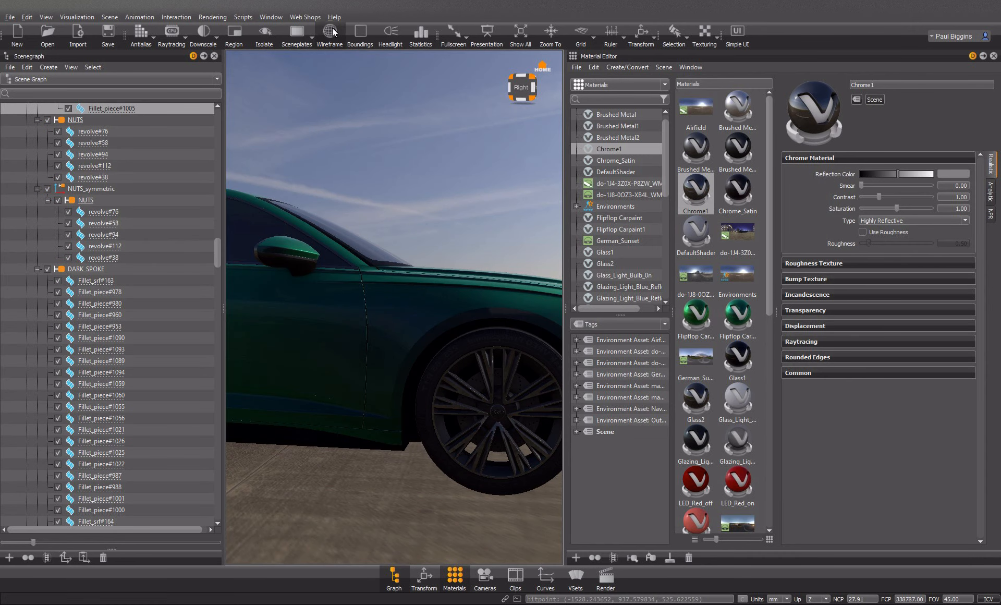
middle_drag(390, 291, 522, 283)
middle_drag(255, 289, 493, 282)
shift+click(419, 355)
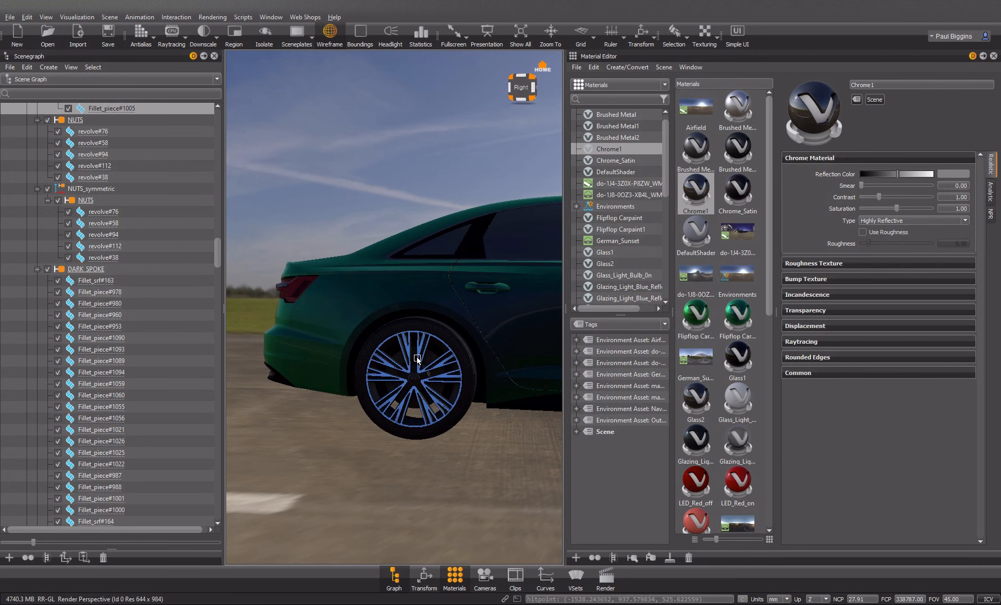
Step: Close the Scenegraph and the Material Editor to widen the view of the car's left-hand side, and reopen the Material Editor
drag(419, 354, 543, 331)
drag(443, 326, 349, 287)
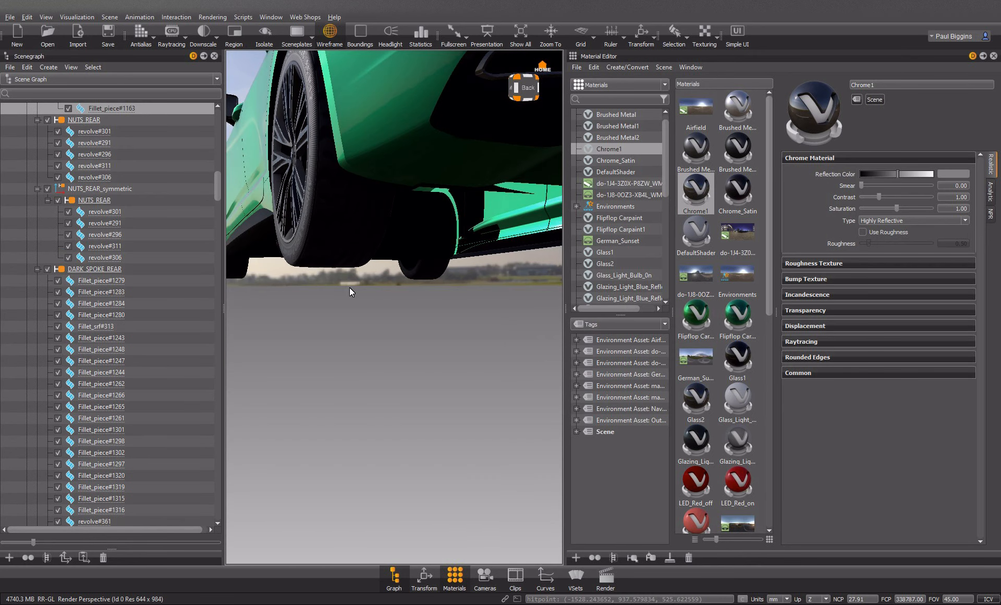
drag(311, 126, 352, 223)
middle_drag(352, 224, 330, 193)
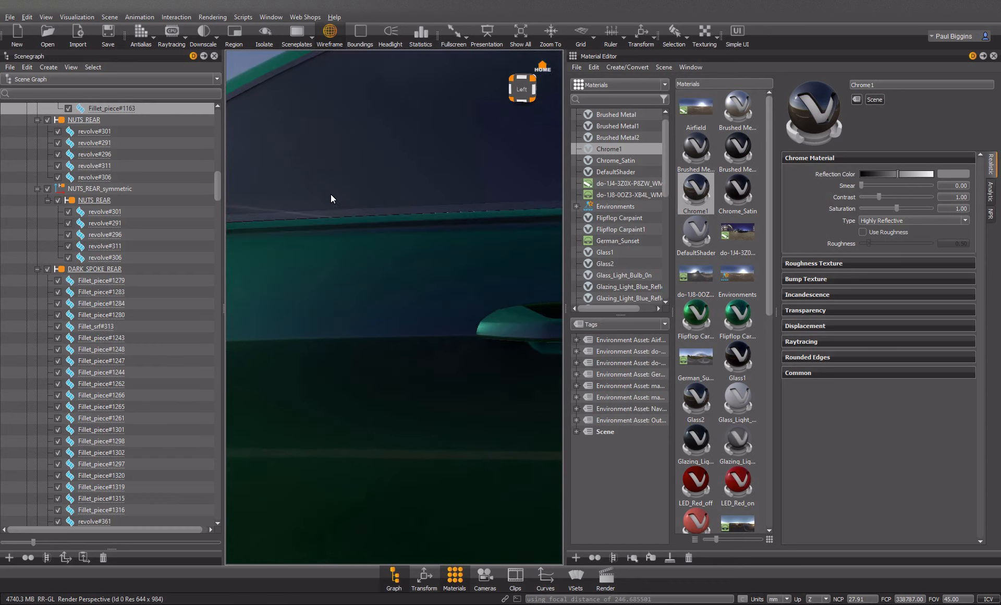
right_drag(330, 194, 388, 233)
middle_drag(521, 261, 386, 239)
click(992, 56)
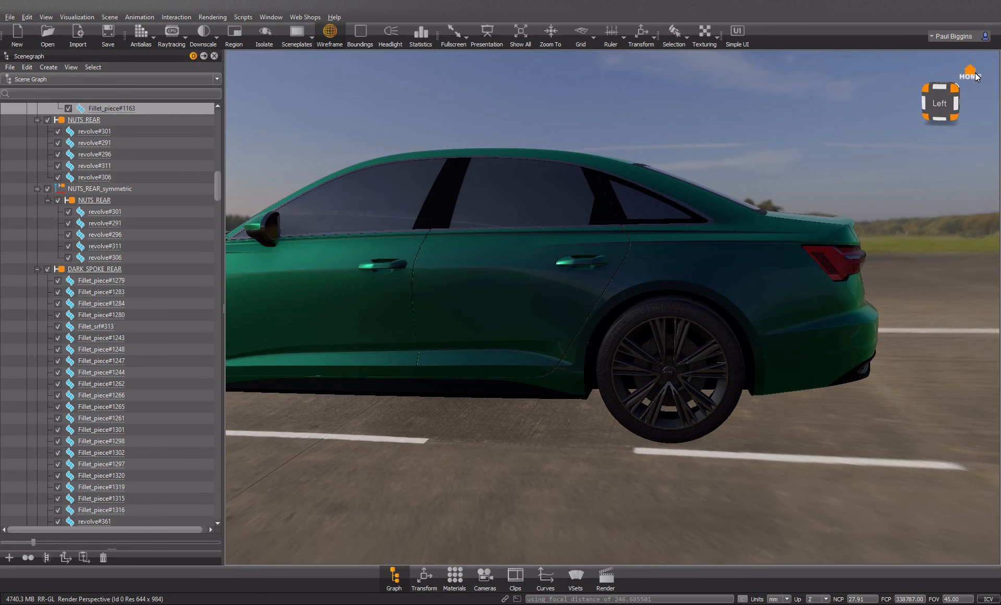
click(214, 55)
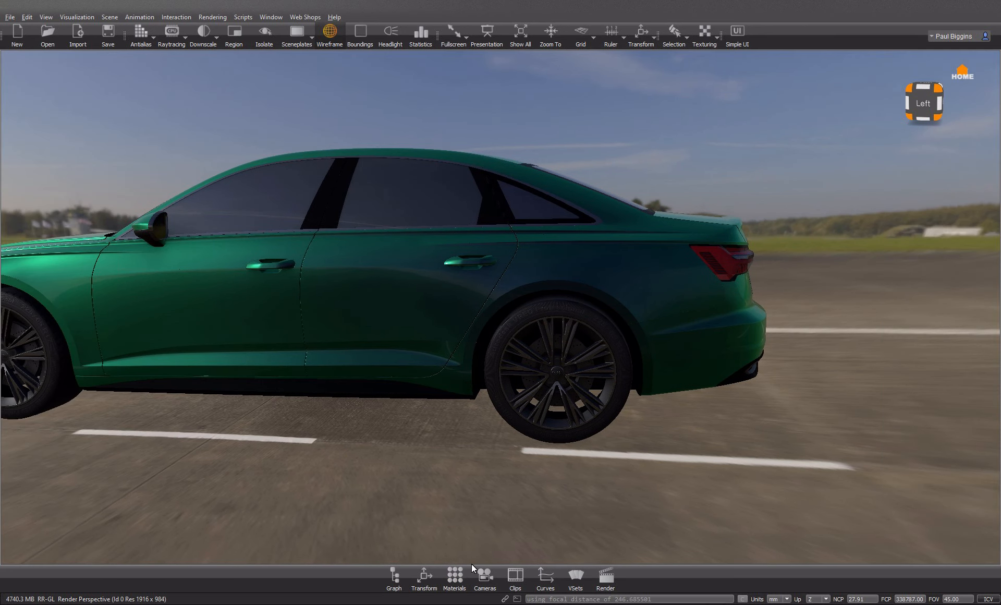
click(455, 576)
Step: Add the rear and front wheel spokes on the car's left-hand side to the selection
click(381, 404)
shift+click(382, 408)
middle_drag(260, 412, 443, 418)
click(364, 413)
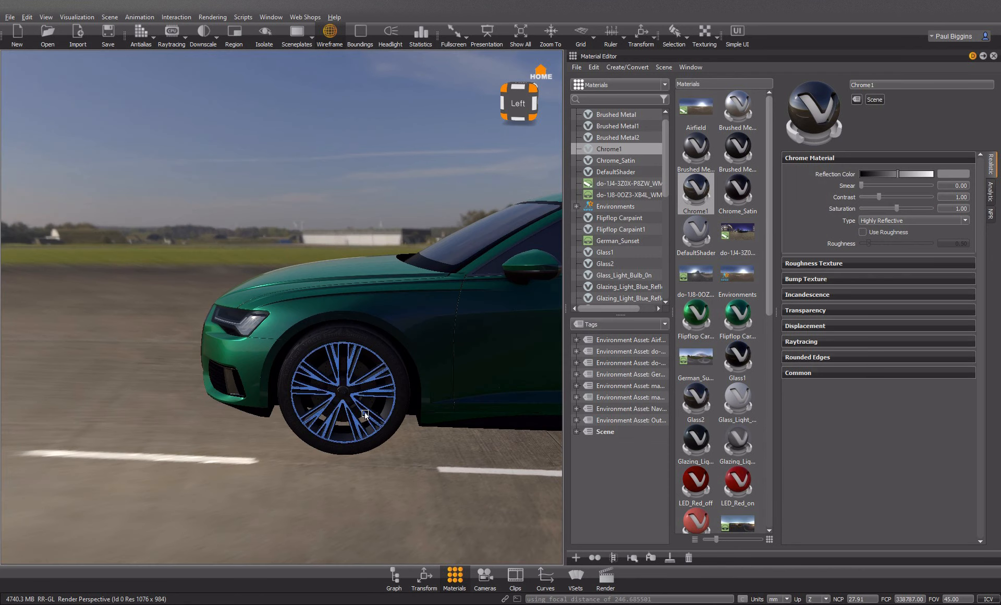
drag(364, 412, 364, 410)
key(shift)
shift+click(365, 414)
middle_drag(355, 413, 199, 428)
drag(151, 409, 591, 446)
Step: Apply the Brushed Metal material to the selected wheel spokes
scroll(352, 436, down, 3)
scroll(352, 436, down, 5)
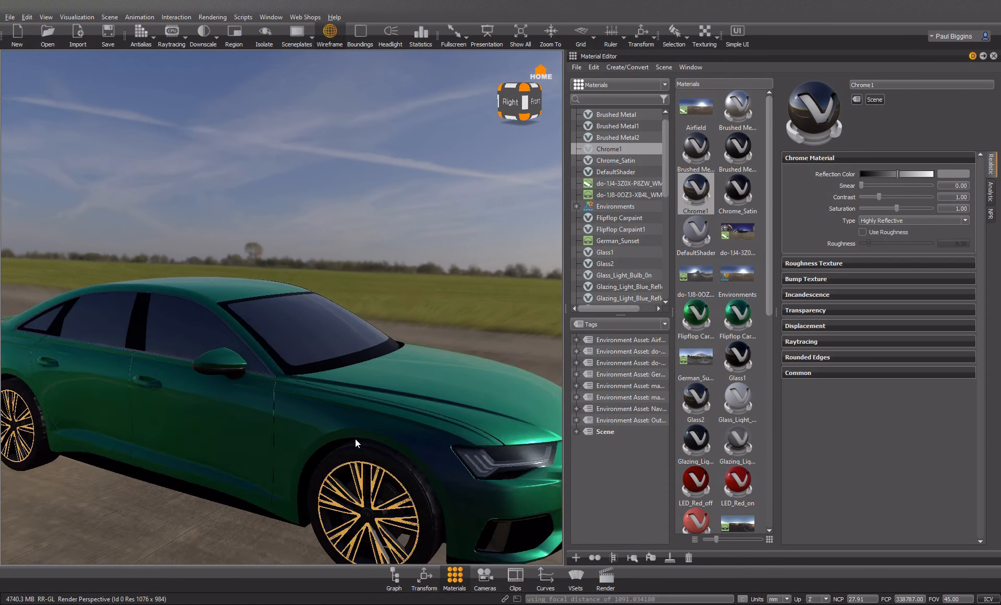
click(746, 108)
right_click(747, 109)
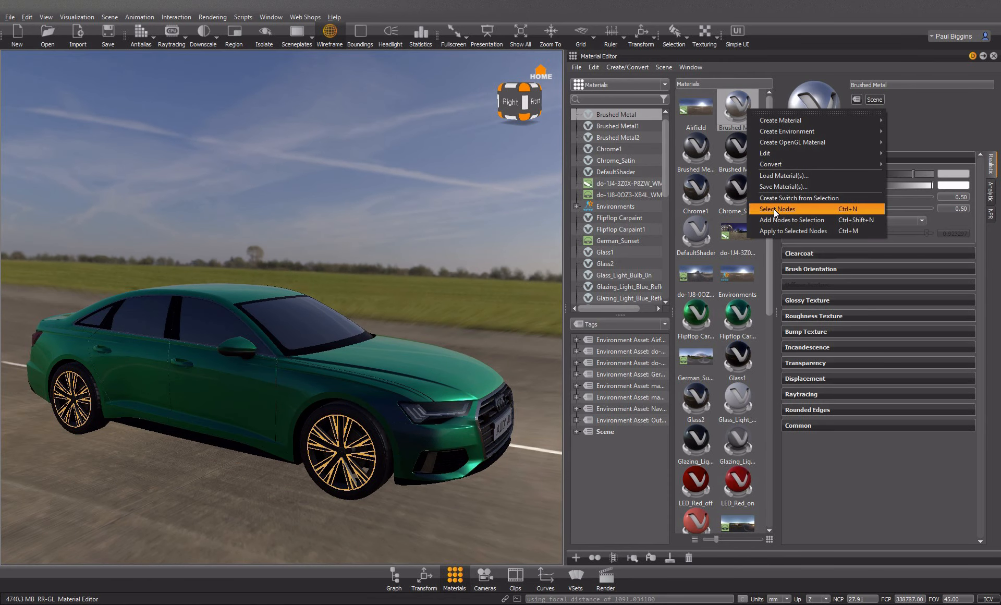
click(776, 227)
Step: Sample the headlight cover and select all nodes using Glazing_Light_Blue_Reflective#2
drag(448, 367, 352, 383)
click(351, 384)
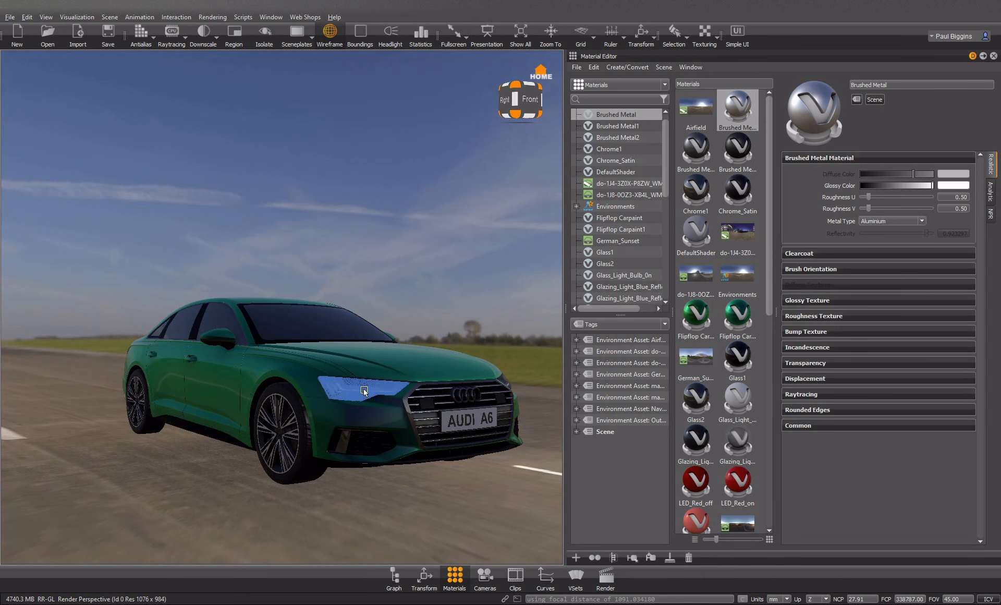
right_click(740, 450)
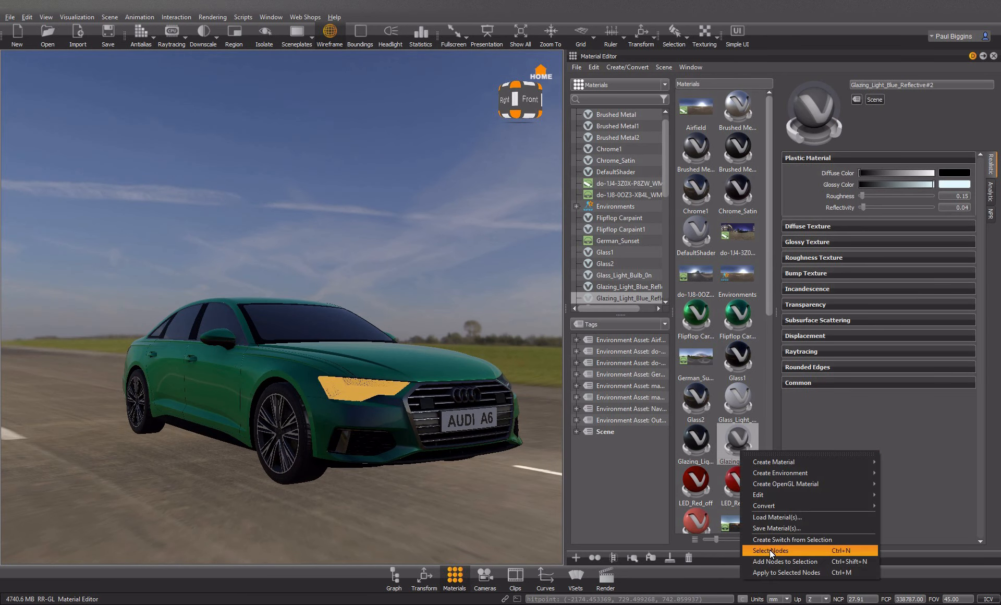
click(769, 550)
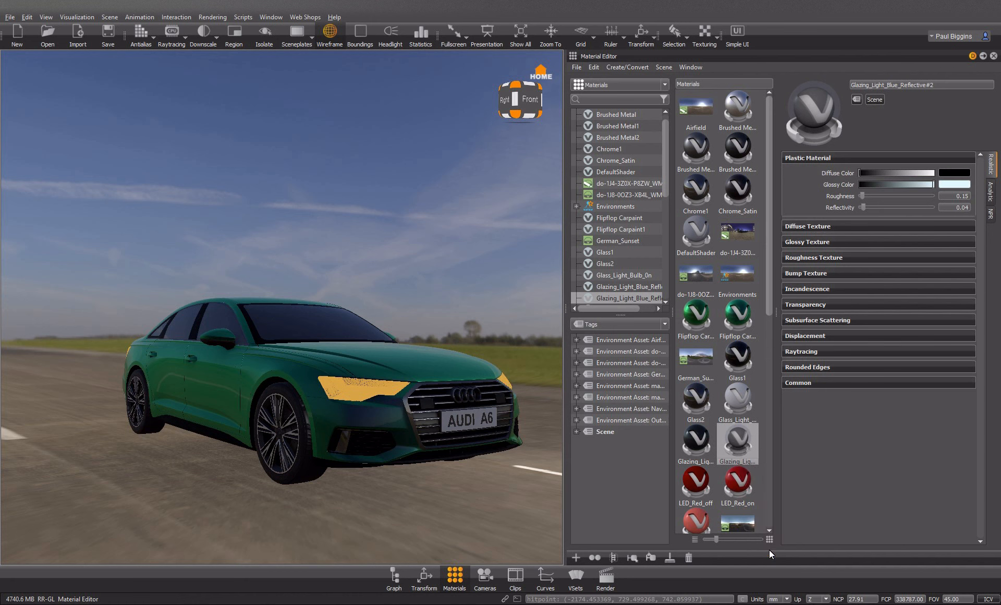
Step: Create a Glass material and apply it to the selected headlight covers
click(621, 69)
mouse_move(695, 82)
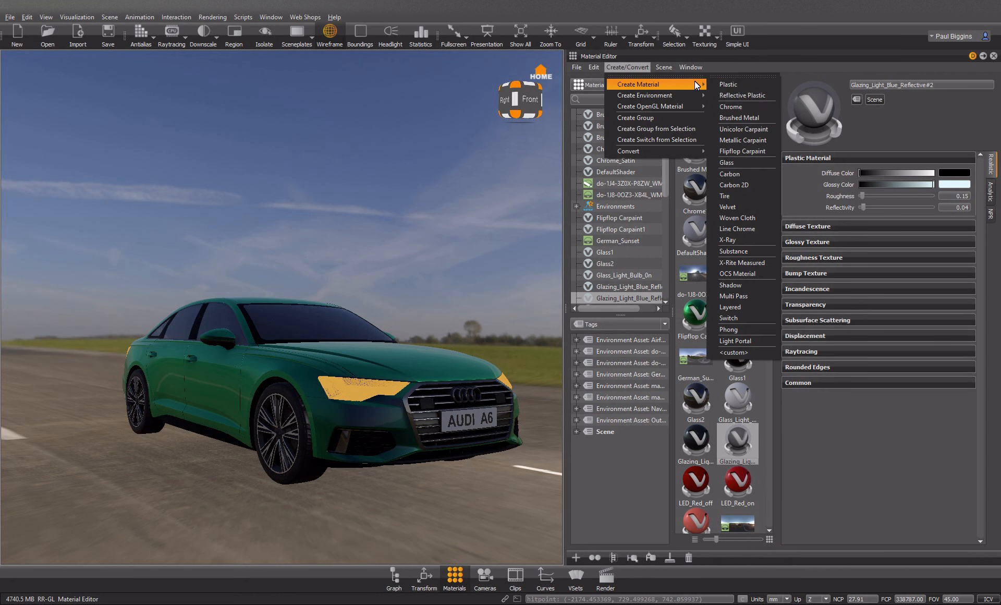
click(751, 163)
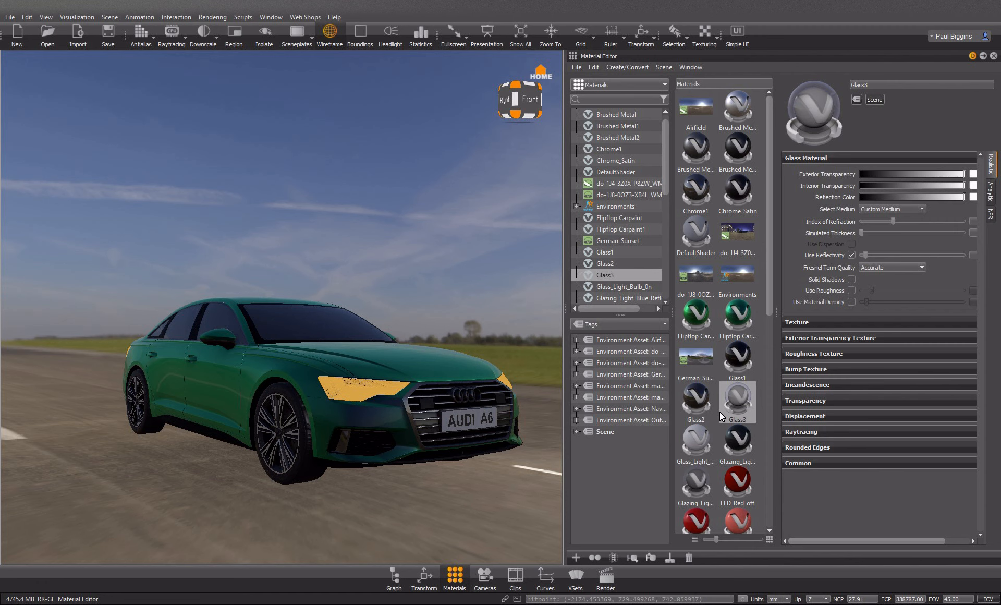
right_click(727, 400)
click(750, 523)
Step: Clear the selection and raise the Glass3 reflectivity slightly while checking the headlight up close
shift+click(423, 268)
scroll(354, 403, up, 5)
middle_drag(397, 411, 240, 312)
drag(239, 313, 288, 368)
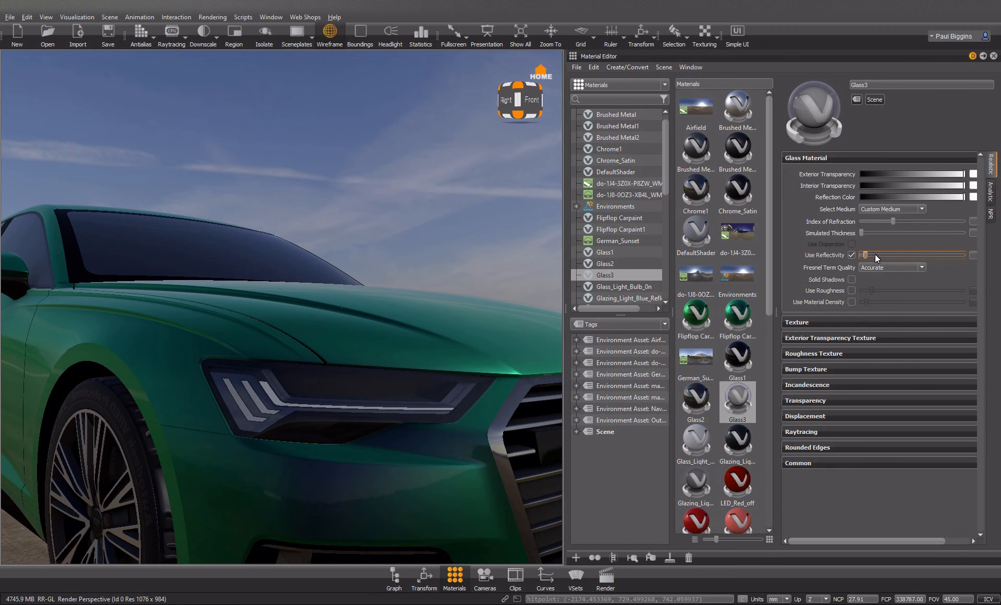
mouse_move(867, 254)
mouse_down()
mouse_move(909, 254)
mouse_move(868, 256)
mouse_up()
Step: Sample the clear rear light lens and darken Glass3's Exterior and Interior Transparency to light grey, fine-tuning its reflectivity
scroll(311, 452, down, 5)
alt+drag(368, 436, 271, 389)
drag(480, 324, 322, 346)
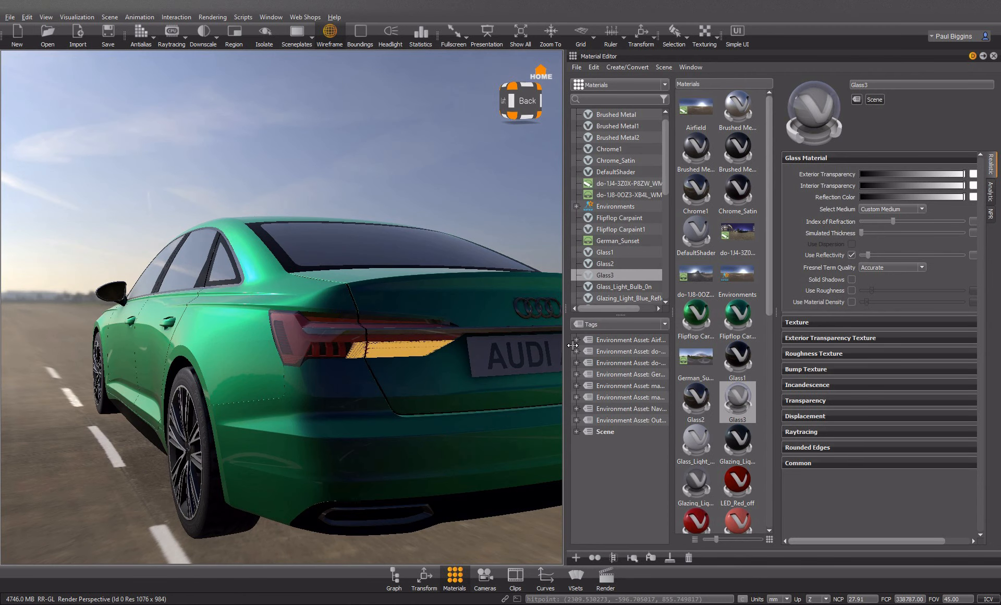
mouse_move(949, 184)
mouse_down()
mouse_move(896, 187)
mouse_move(926, 190)
mouse_move(900, 176)
mouse_move(933, 183)
mouse_up()
mouse_move(868, 255)
mouse_down()
mouse_move(880, 255)
mouse_move(868, 255)
mouse_up()
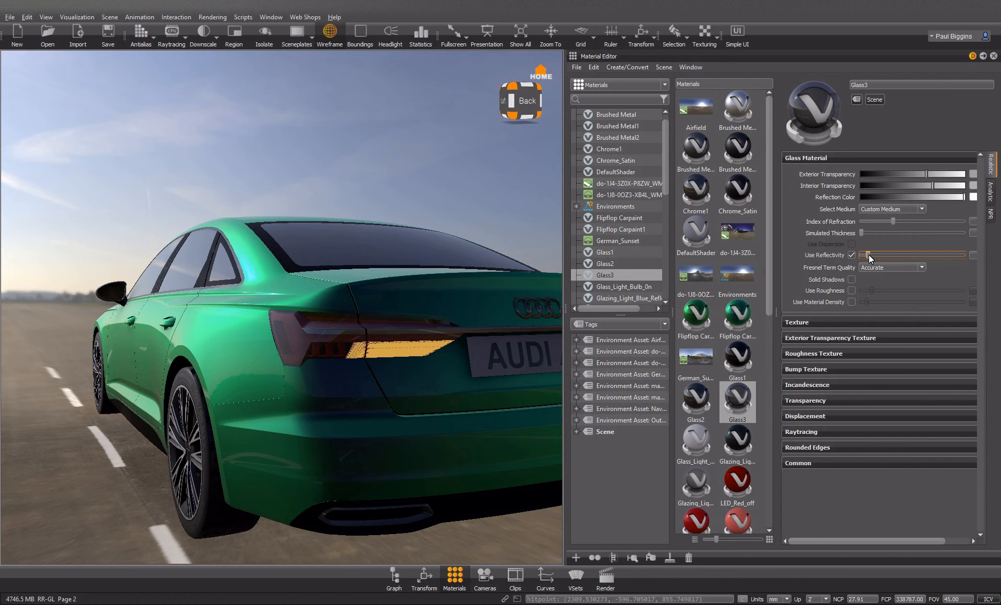
Step: Clear the selection, return to the front of the car and select all nodes using Glass_Light_Bulb_0n
alt+right_drag(404, 398, 336, 264)
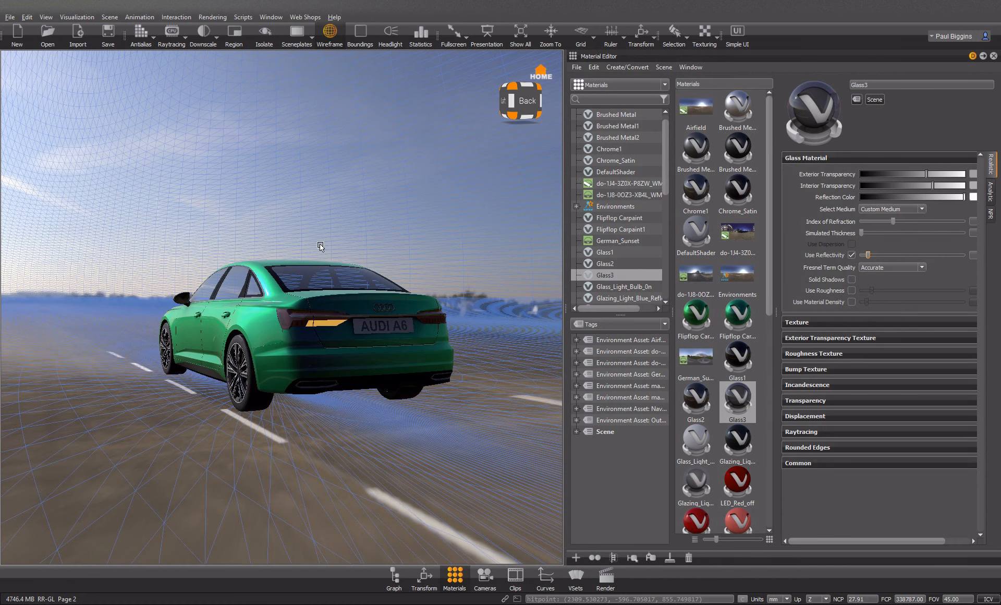
shift+click(321, 246)
alt+drag(303, 334, 385, 368)
alt+drag(193, 356, 270, 355)
alt+right_drag(268, 355, 224, 377)
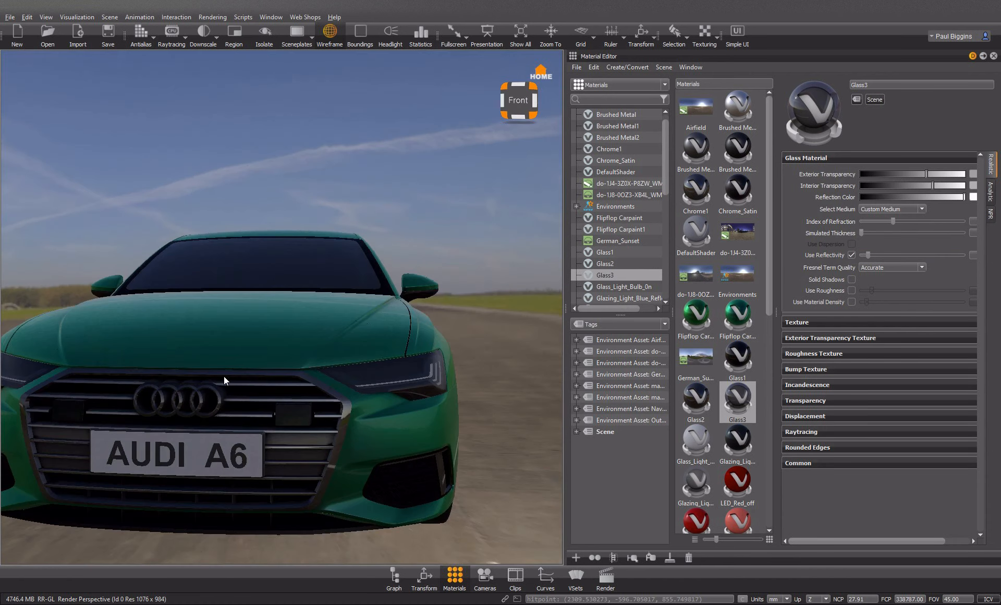
alt+drag(223, 377, 350, 361)
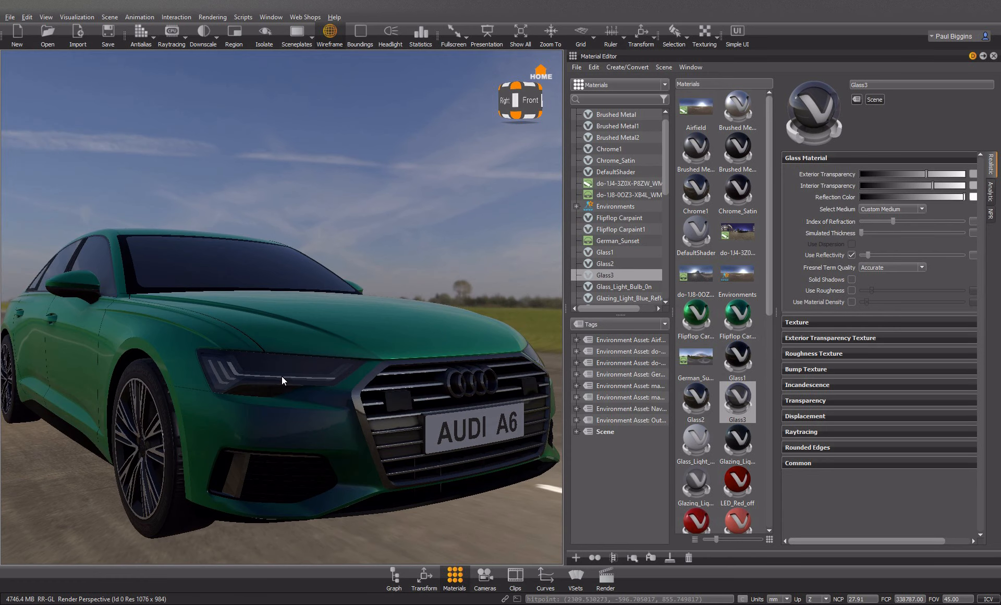
right_click(693, 433)
click(719, 523)
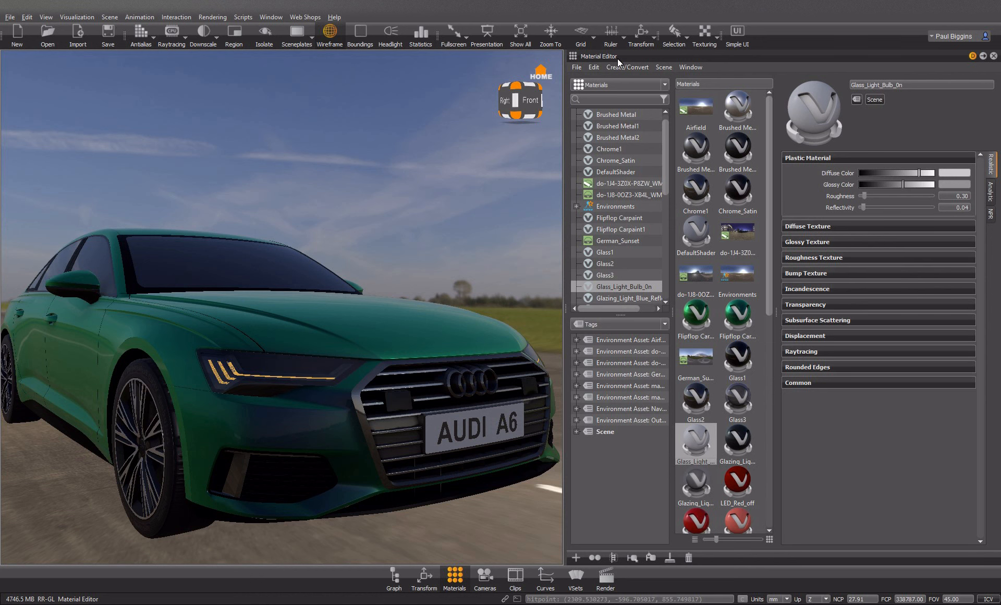
Step: Open the Asset Manager and browse the Autodesk VRED Assets 2022 materials for one suited to the headlight strips
right_click(797, 26)
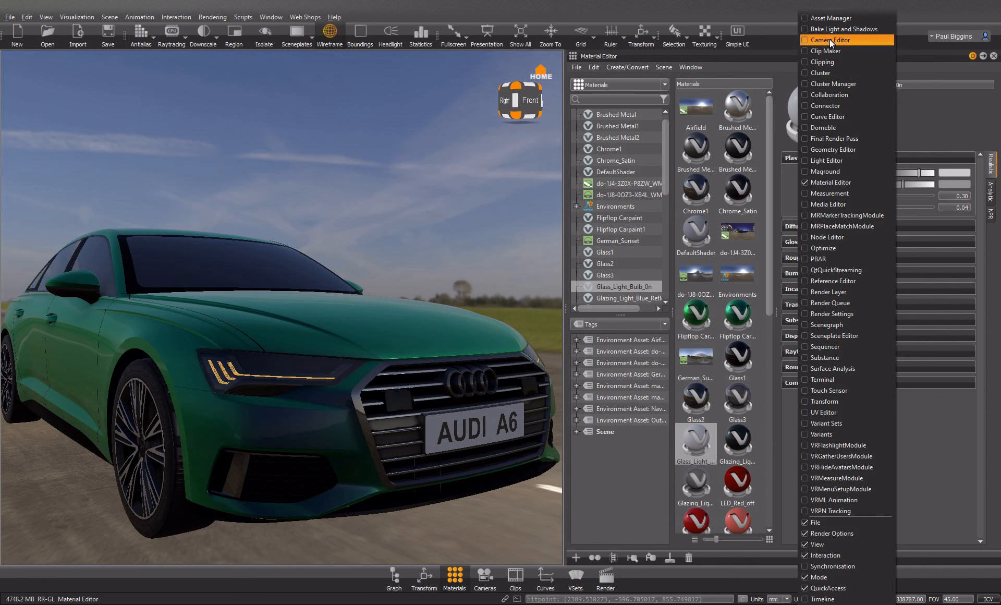
click(840, 17)
scroll(767, 387, up, 4)
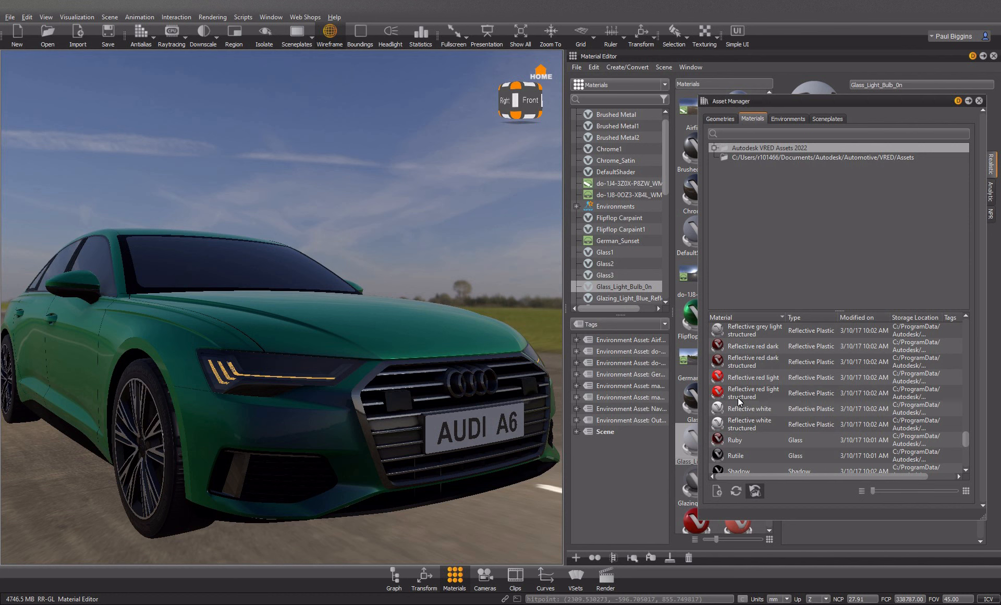
scroll(748, 379, up, 2)
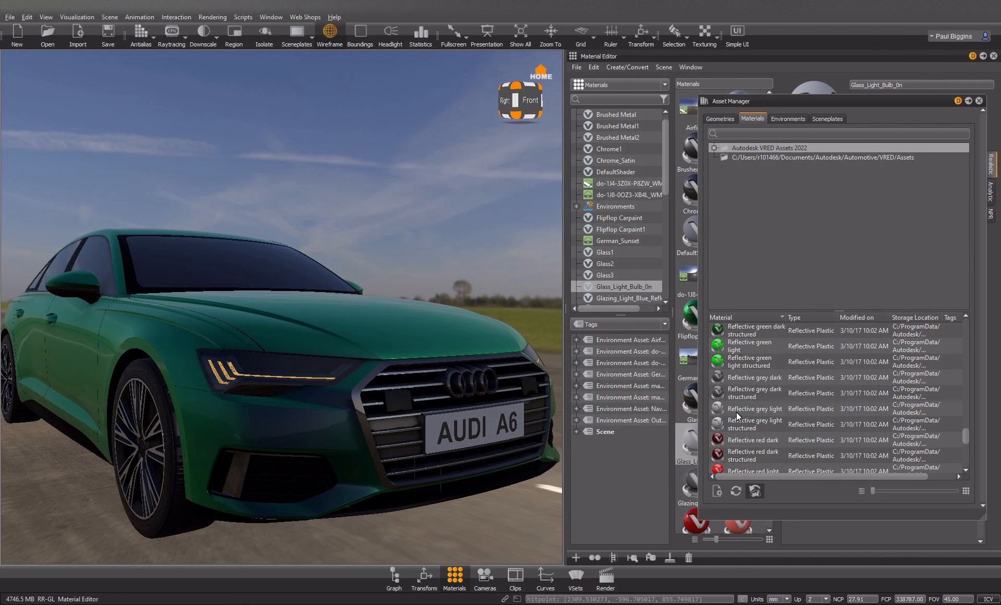
scroll(738, 415, up, 5)
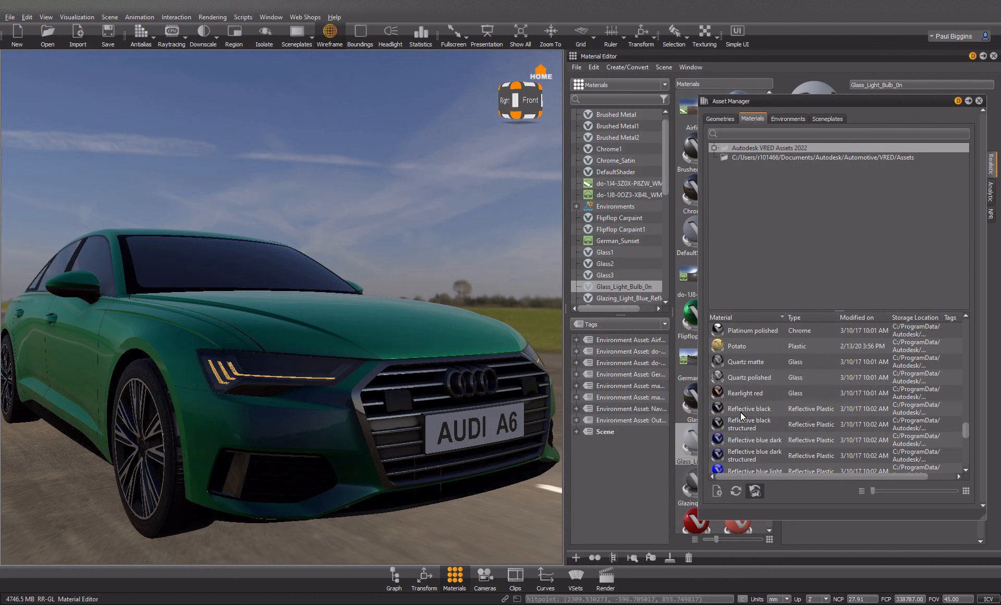
scroll(741, 416, down, 3)
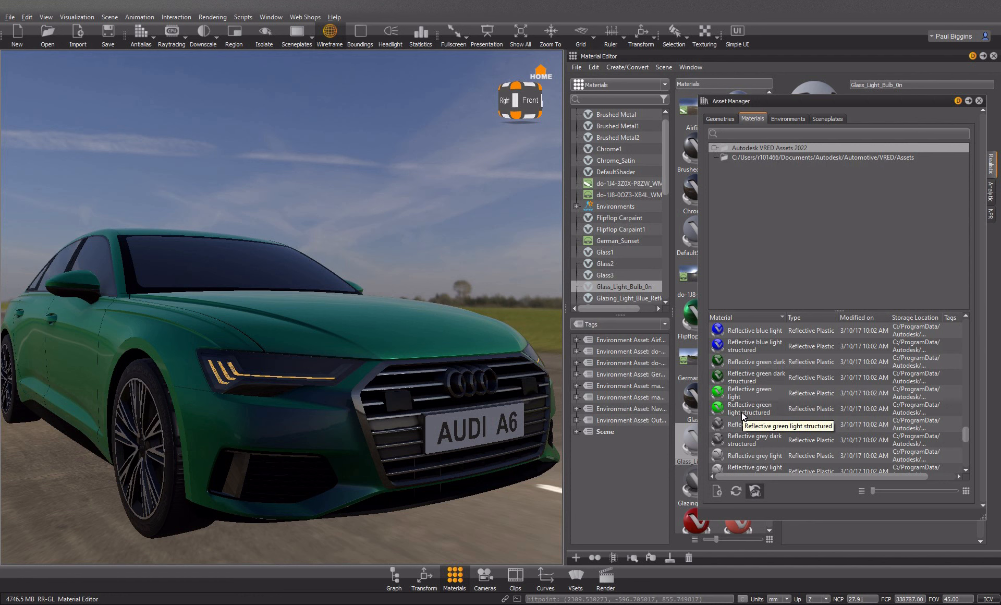
scroll(741, 412, down, 1)
click(747, 411)
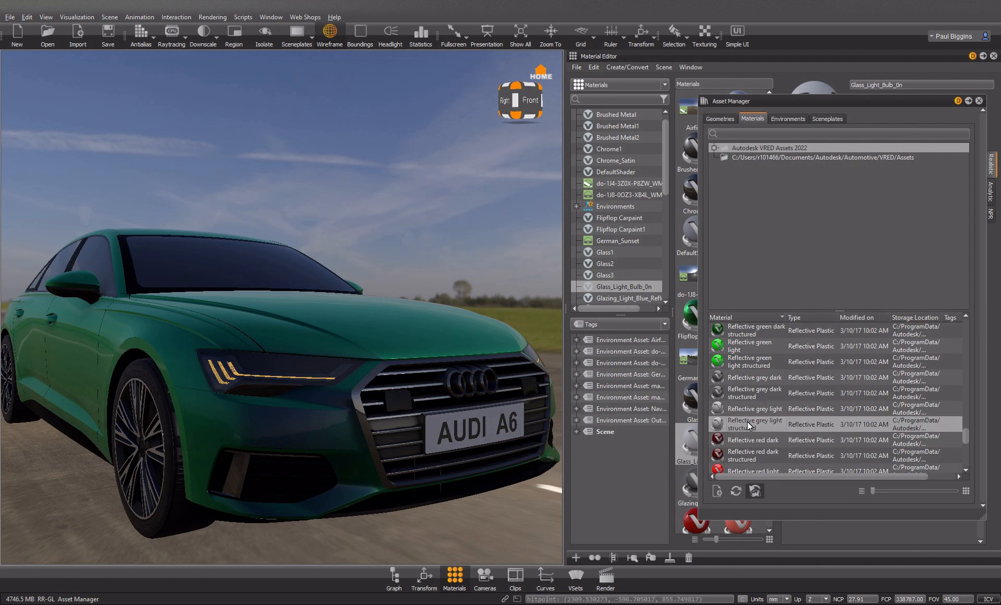
scroll(746, 422, down, 5)
scroll(745, 420, up, 5)
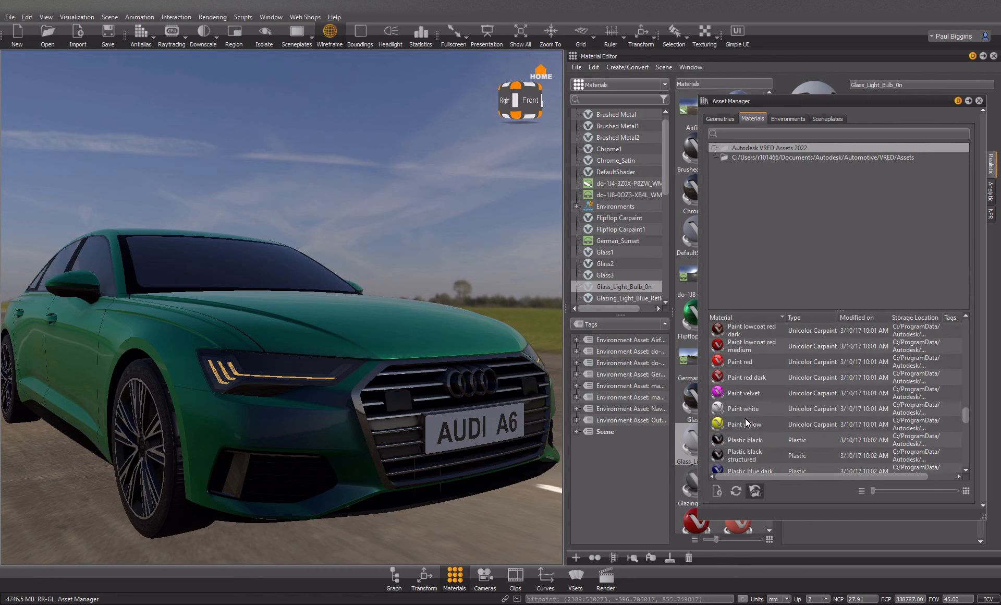
scroll(746, 418, up, 5)
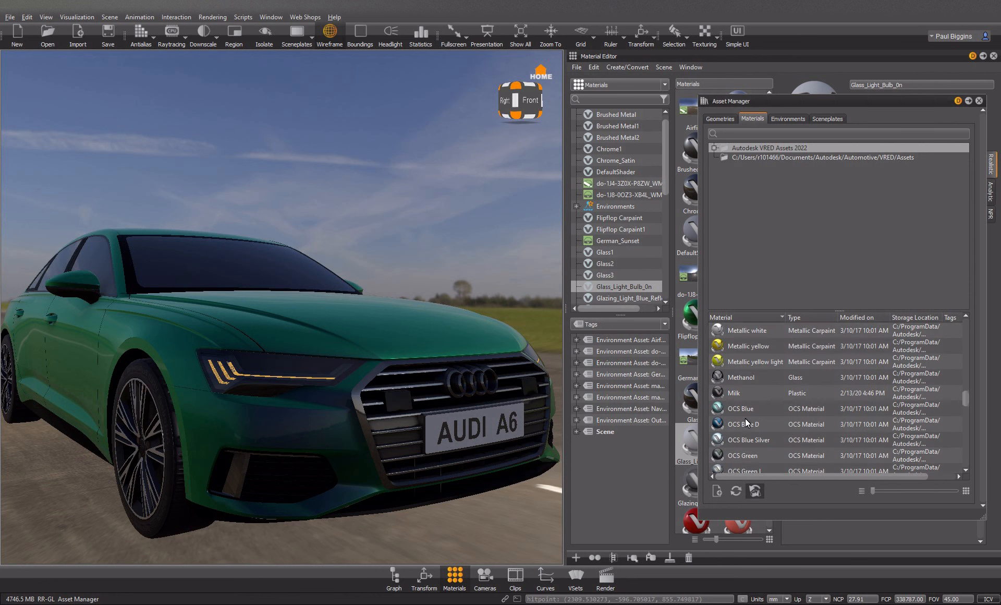
scroll(746, 422, up, 3)
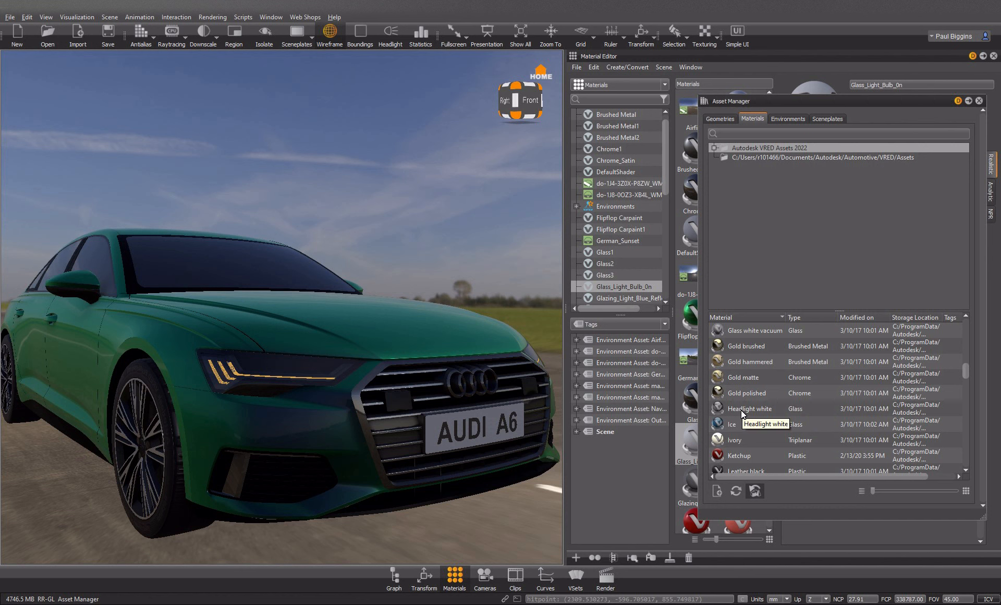
Step: Apply the Headlight white glass material to the selected headlight strips and turn off the wireframe display
click(740, 410)
right_click(741, 410)
click(758, 418)
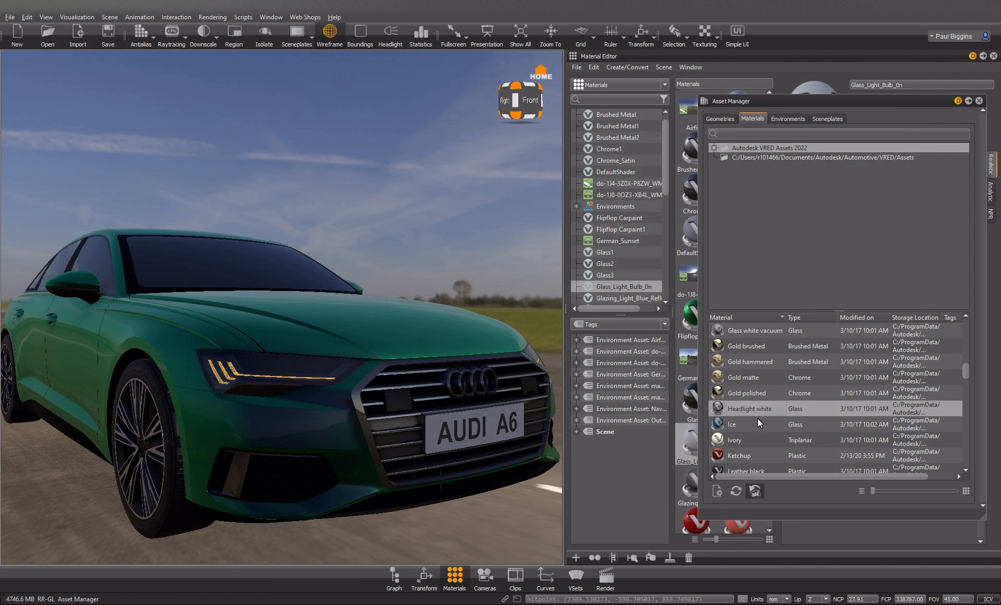
click(333, 38)
Step: Replace the headlight strips' material with Emissive White ON from the Autodesk VRED Assets 2022 library
scroll(768, 399, up, 4)
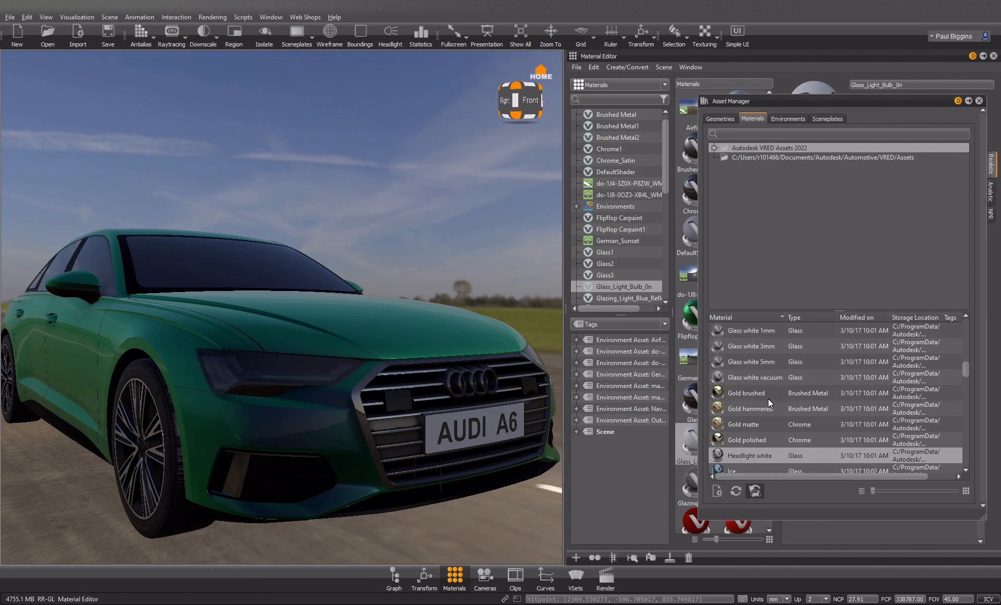
scroll(768, 398, up, 1)
scroll(768, 399, up, 5)
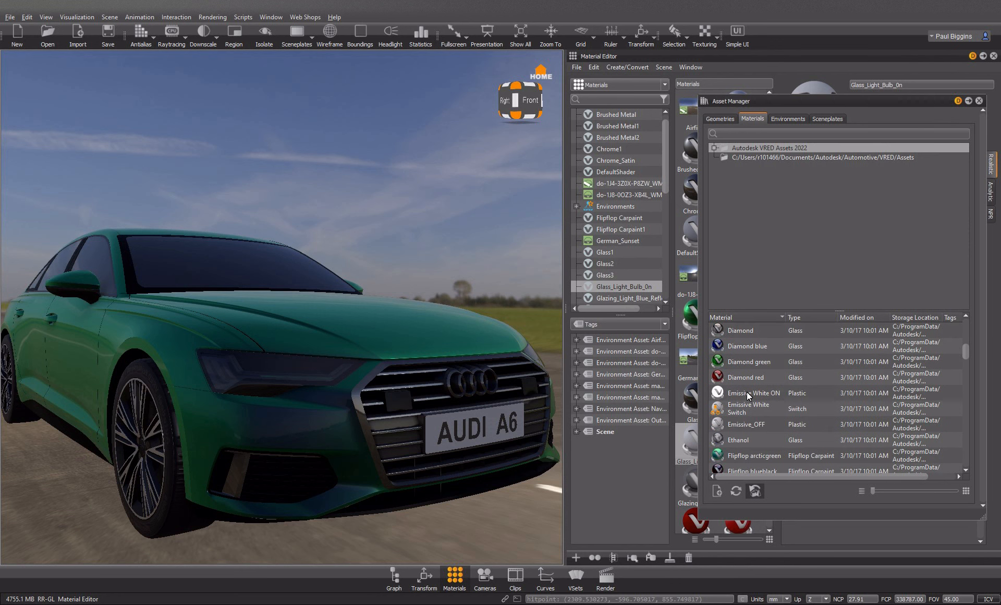
right_click(747, 392)
click(760, 401)
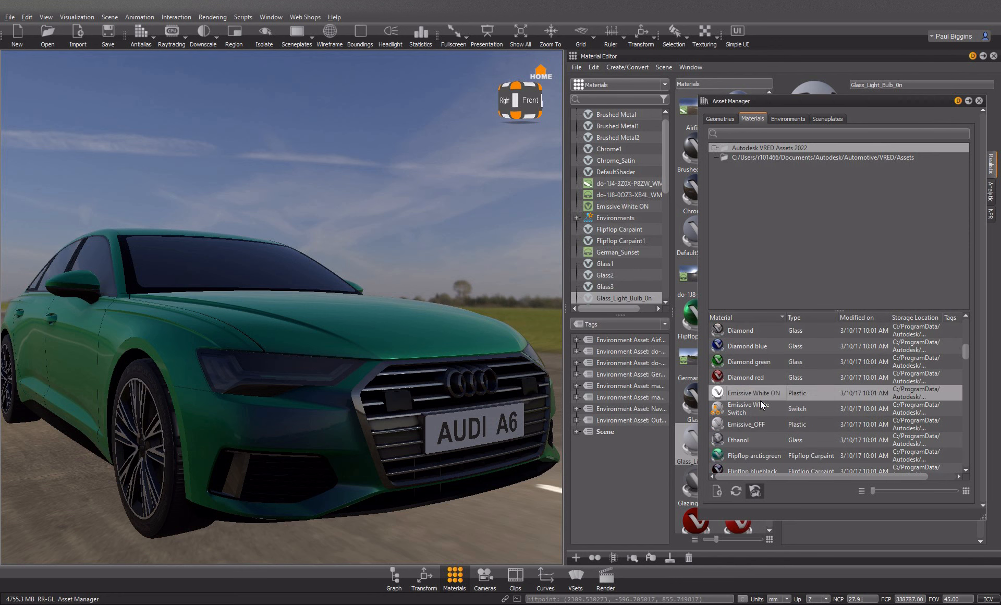
mouse_move(315, 343)
mouse_down()
mouse_move(174, 349)
mouse_move(305, 336)
mouse_up()
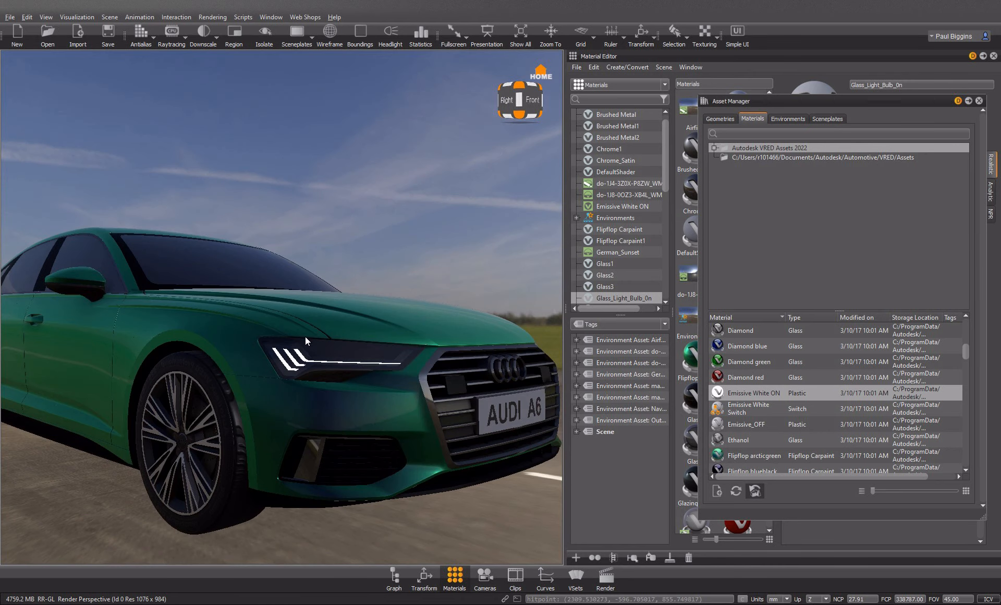
Step: Sample the headlight lens's Glass3 material, close the Asset Manager, and set the Exterior Transparency to white with a grey Interior Transparency
ctrl+shift+right_click(329, 359)
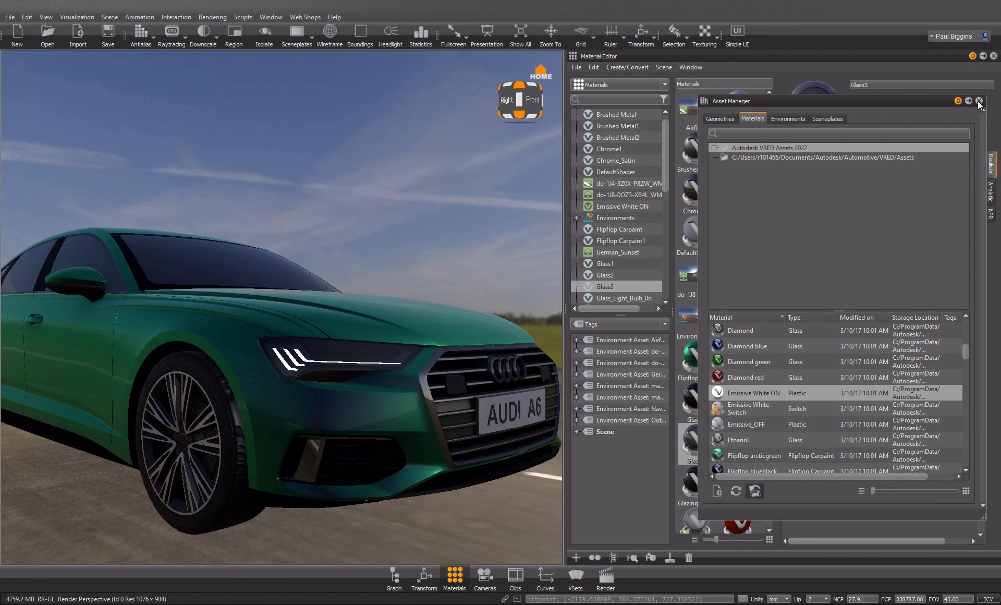
click(979, 101)
drag(924, 174, 912, 192)
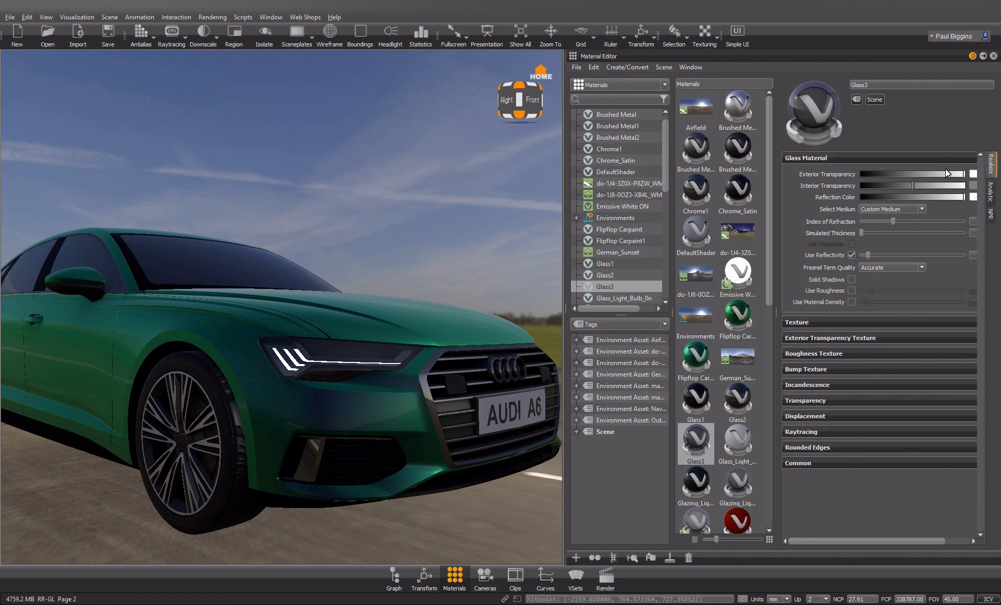
drag(484, 318, 256, 359)
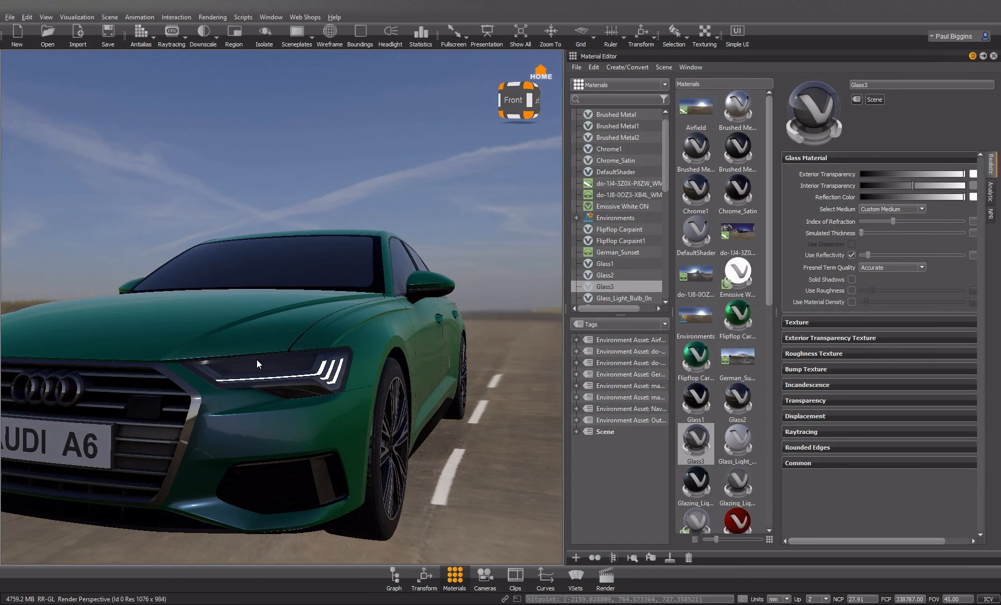
Step: Set the Incandescence Intensity of the Emissive White ON material to 1
click(737, 276)
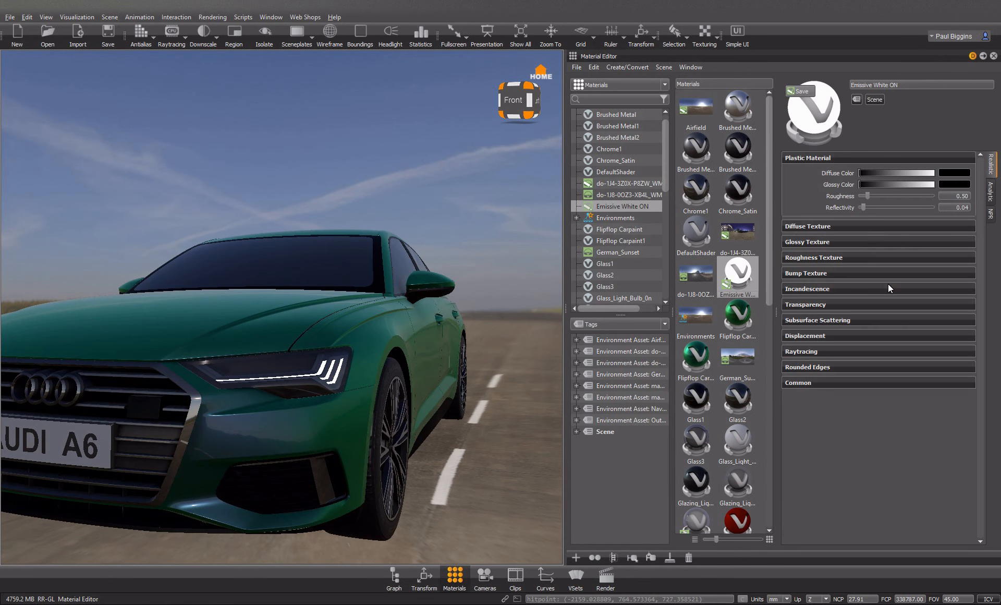
click(855, 289)
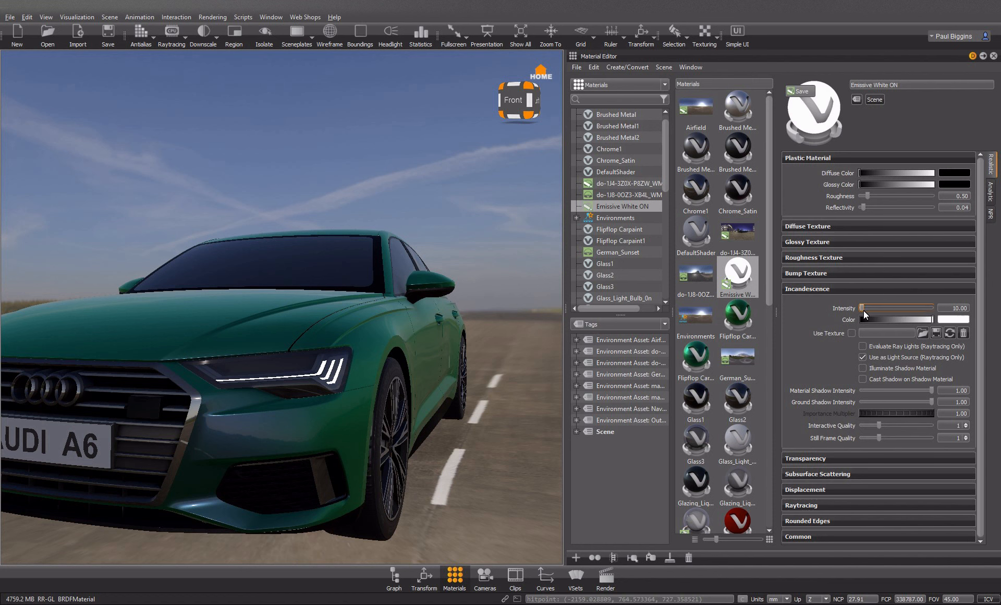
drag(953, 308, 998, 308)
key(BackSpace)
key(BackSpace)
text(1)
key(Return)
drag(269, 364, 267, 433)
scroll(185, 372, up, 4)
middle_drag(369, 445, 338, 439)
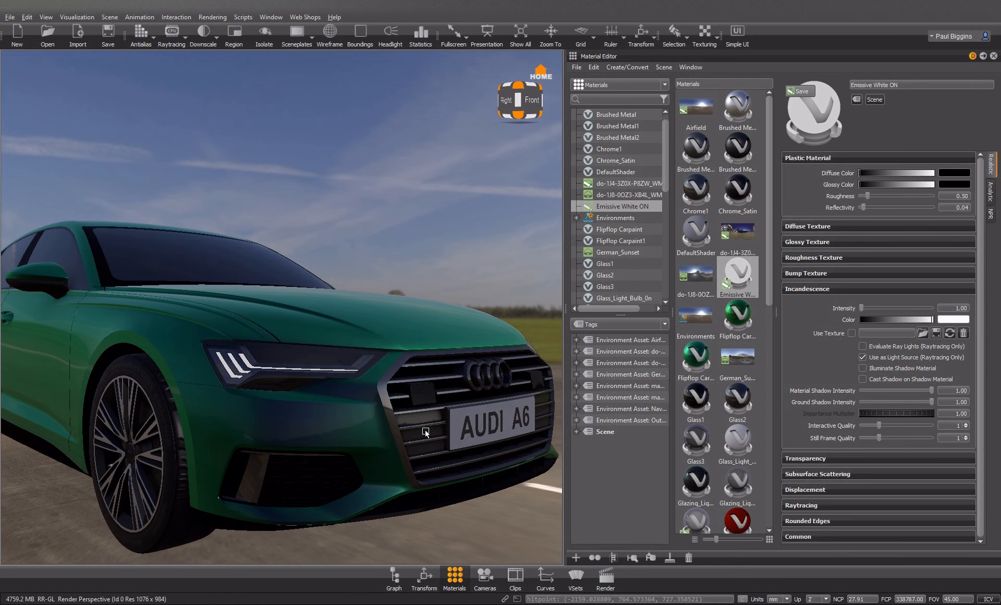
Step: Sample the front grille's Reflective Plastic, select all nodes using it, and check their placement on the car in wireframe
click(421, 426)
right_click(708, 505)
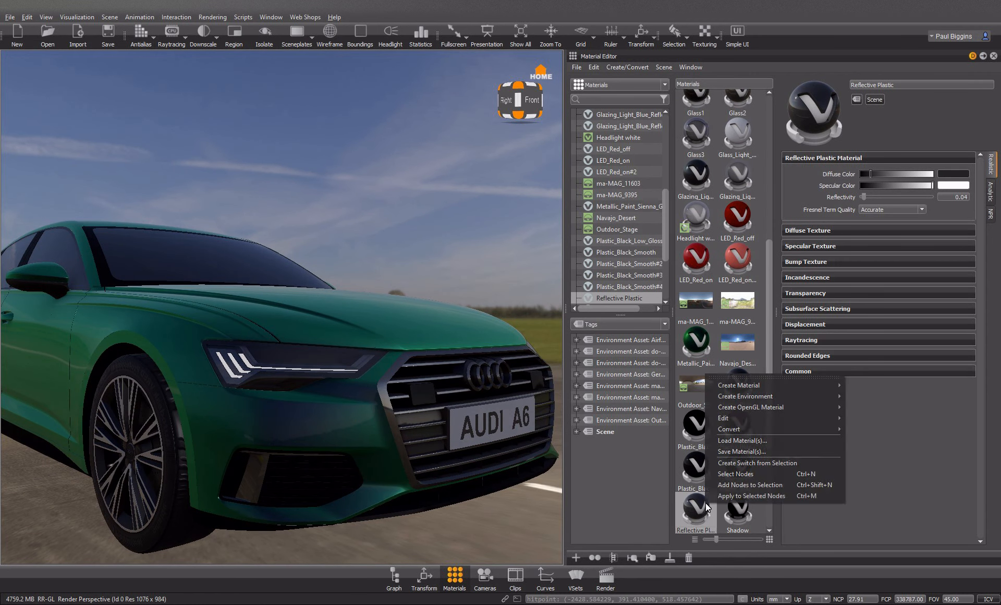
click(725, 474)
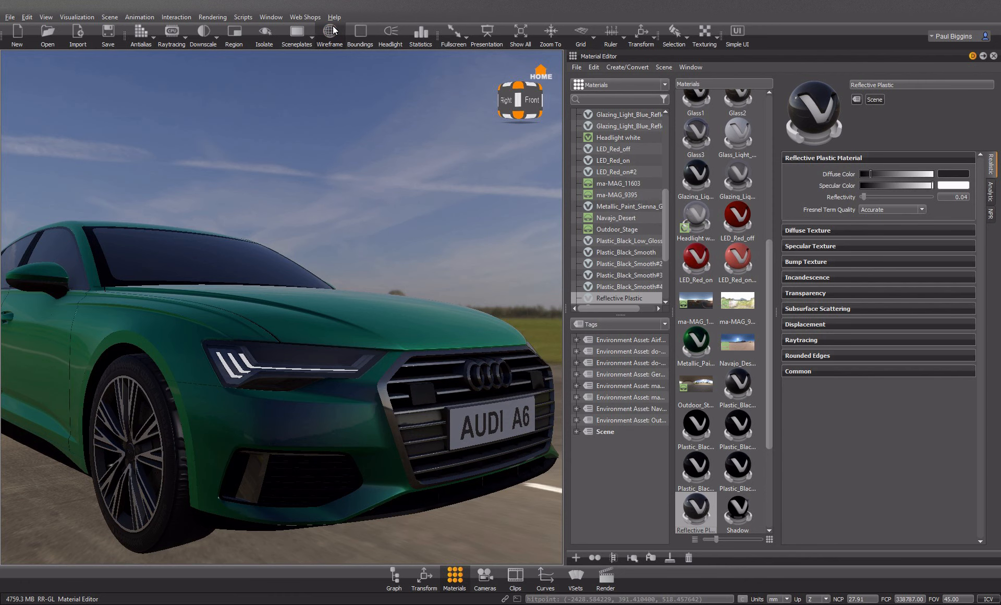
scroll(361, 319, down, 2)
drag(341, 341, 418, 354)
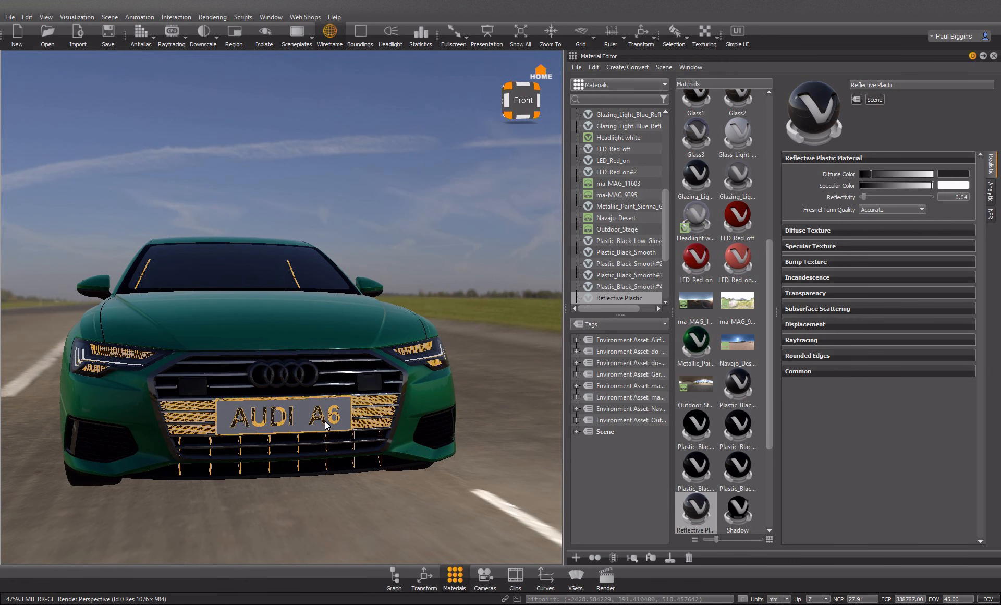
drag(243, 429, 687, 262)
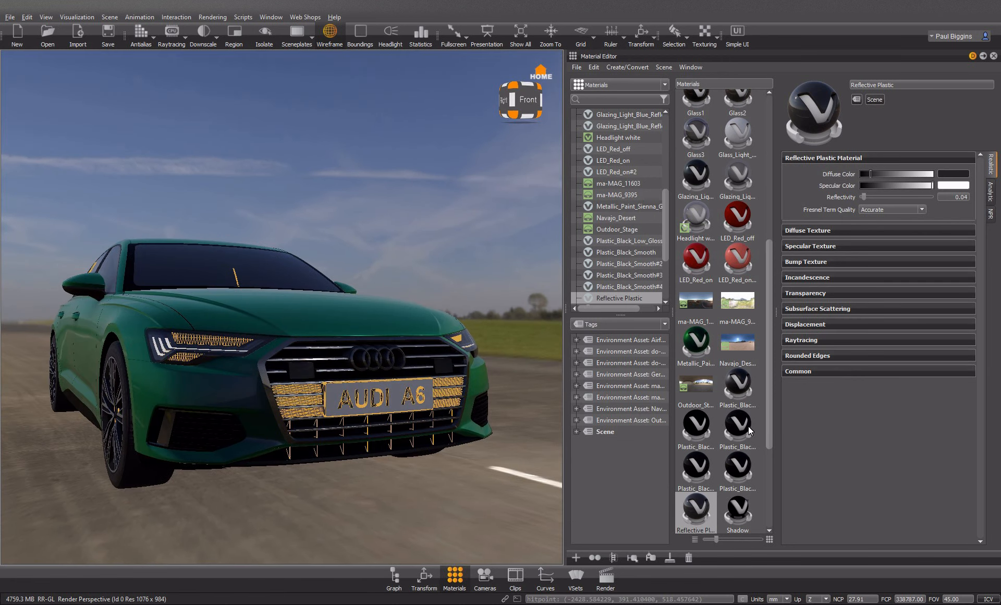
drag(220, 404, 224, 397)
mouse_move(350, 334)
mouse_down()
mouse_move(286, 350)
mouse_move(453, 354)
mouse_move(357, 351)
mouse_up()
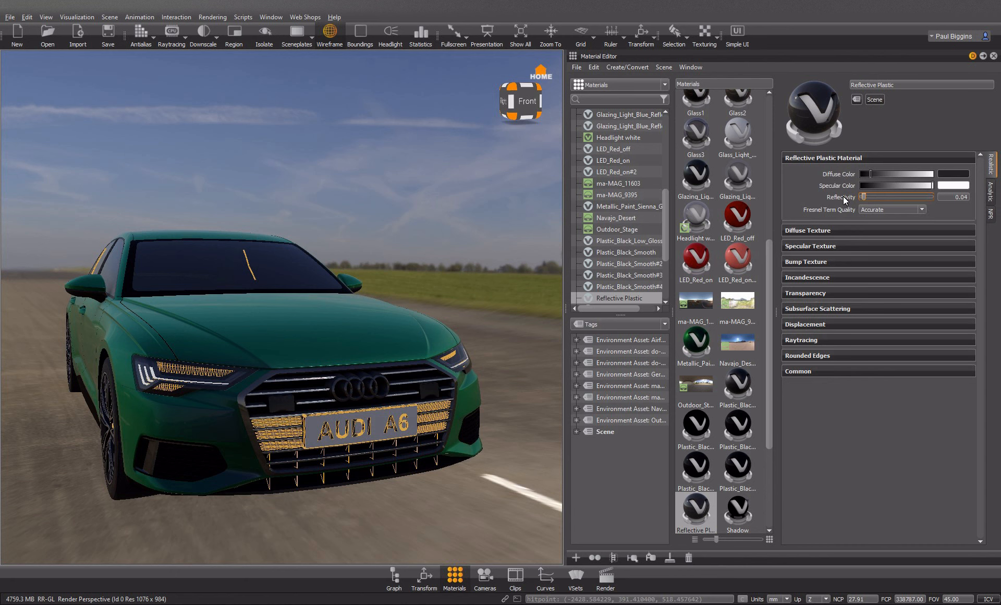
Step: Turn off the wireframe display and lower the Reflective Plastic material's Reflectivity to 0.007
click(330, 32)
scroll(357, 380, up, 2)
scroll(355, 377, up, 3)
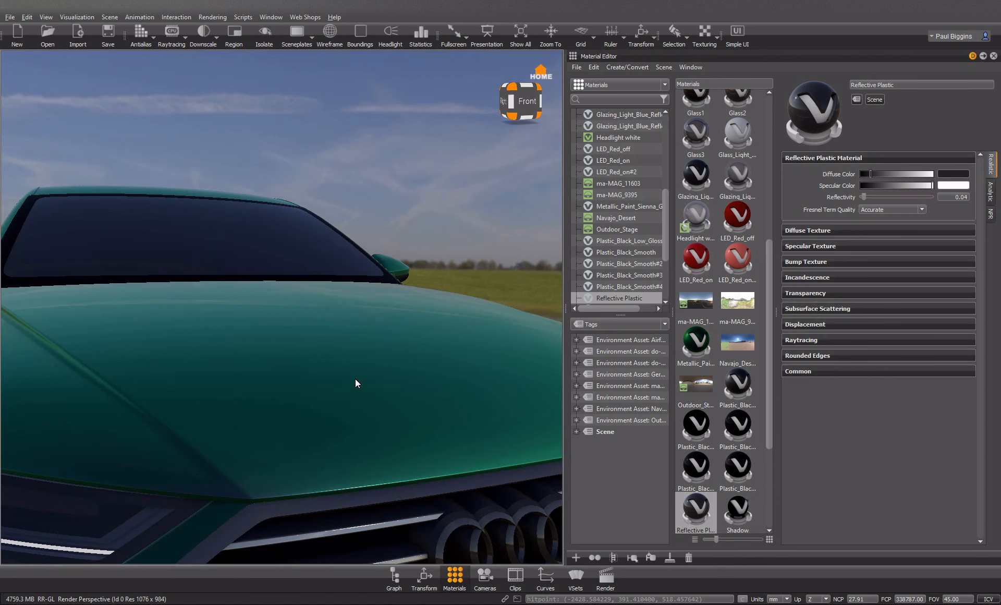
click(861, 198)
drag(859, 198, 861, 196)
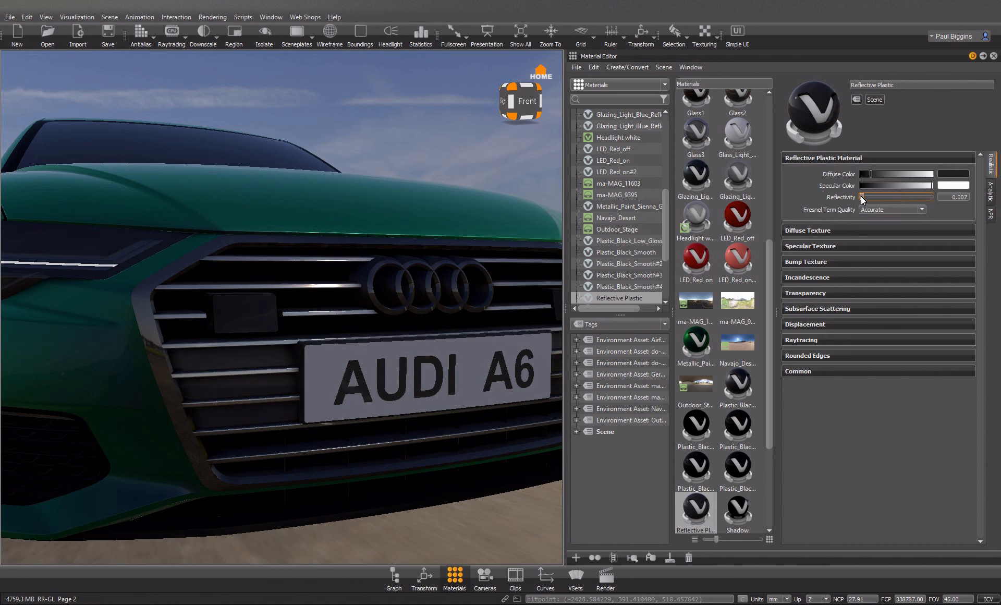
scroll(336, 433, down, 5)
Step: Sample the front grille surround's Chrome1 material and brighten its Reflection Color to light grey
drag(310, 414, 123, 408)
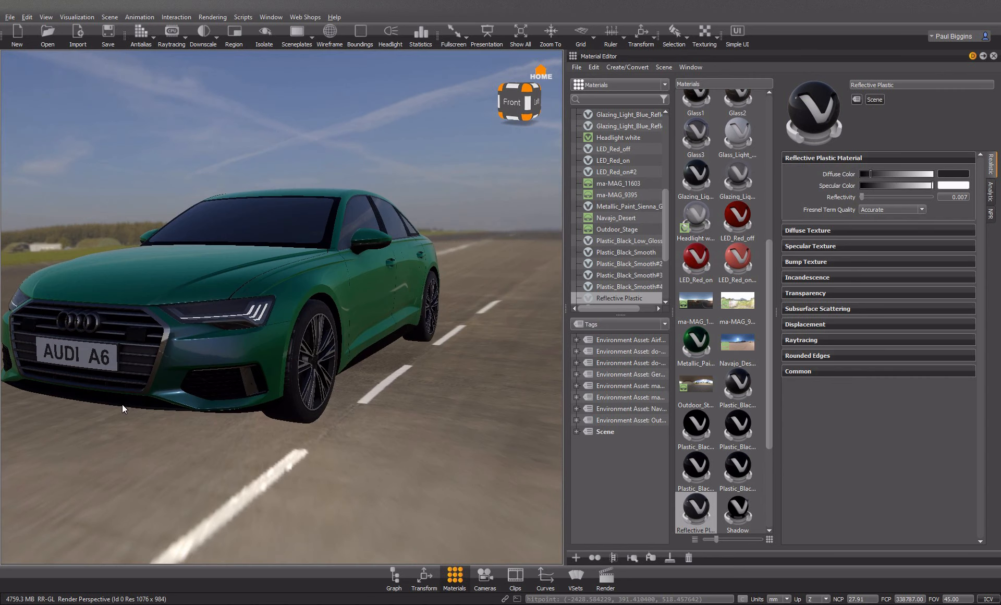
drag(324, 394, 344, 389)
ctrl+shift+right_click(216, 342)
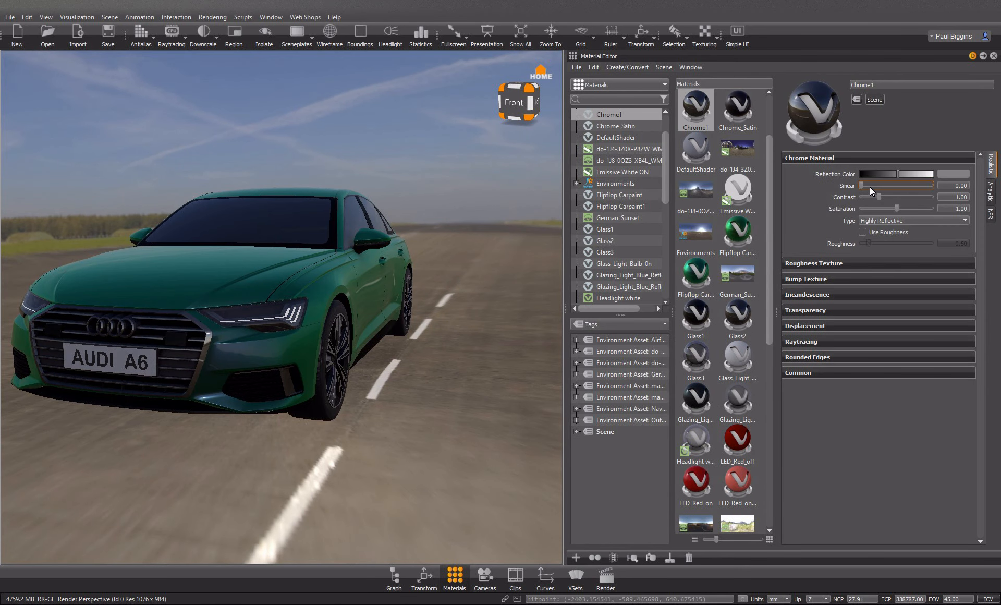
drag(894, 171, 914, 171)
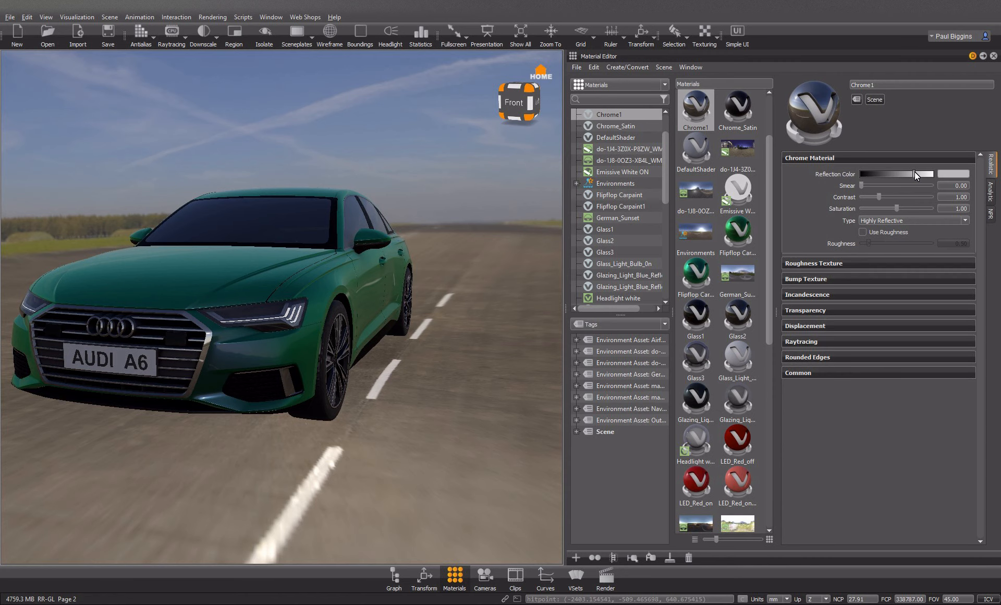
drag(373, 316, 217, 381)
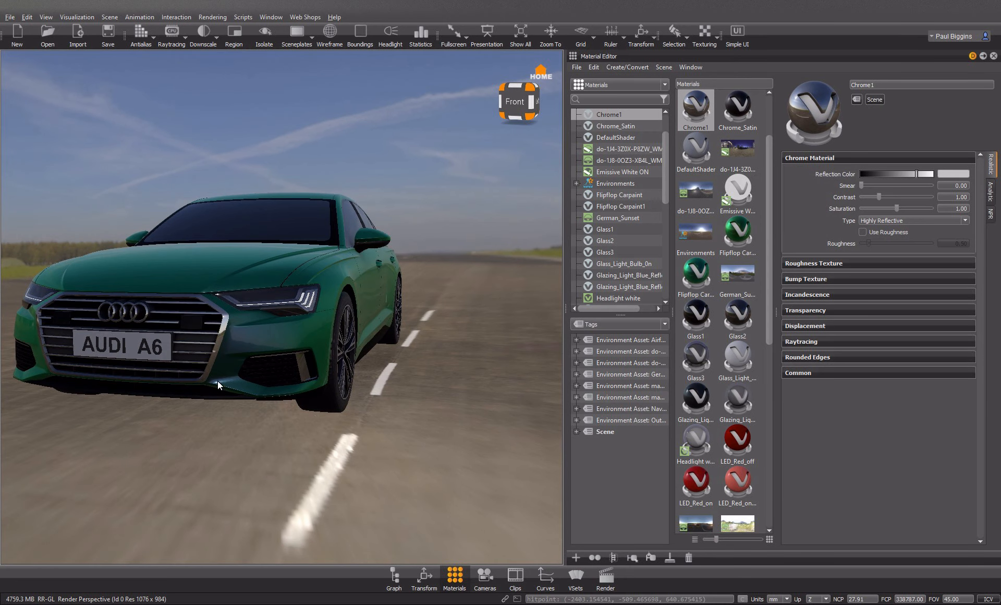
Step: Sample the lower bumper mesh's Plastic_Black_Smooth#3, select all nodes using it, and show the selection in wireframe
shift+click(271, 379)
click(330, 32)
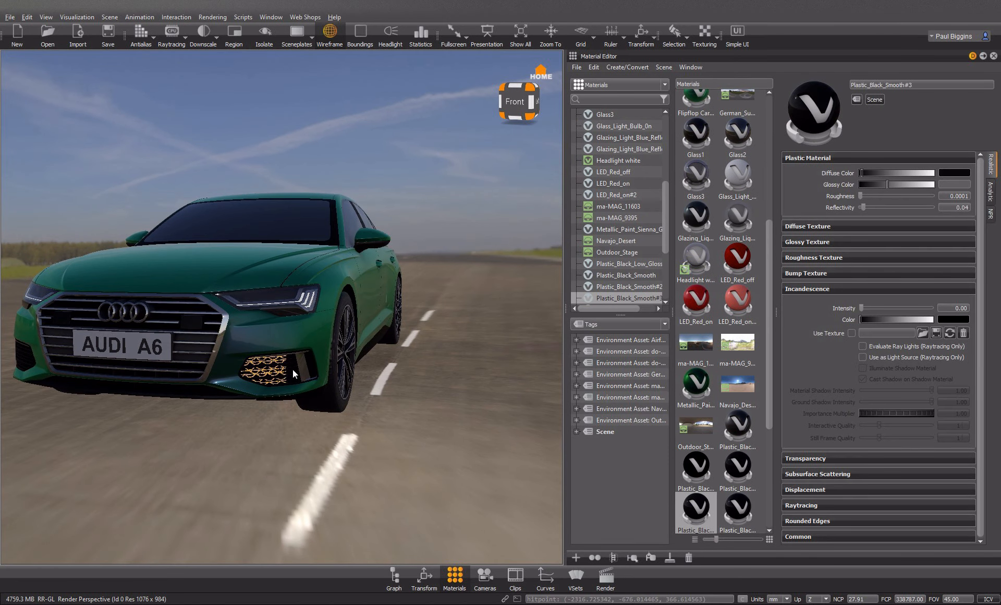
scroll(285, 377, up, 5)
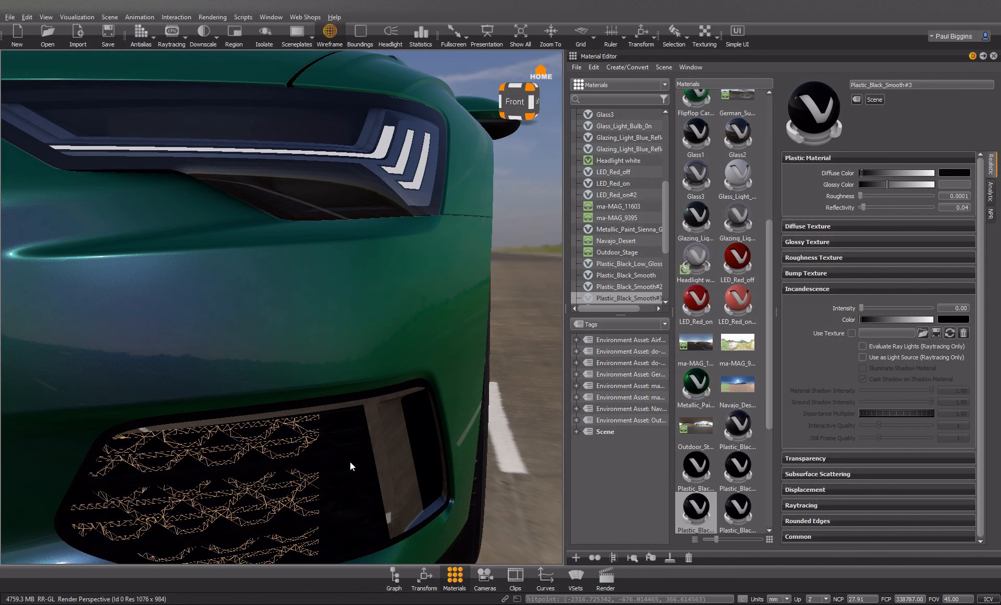
right_click(700, 507)
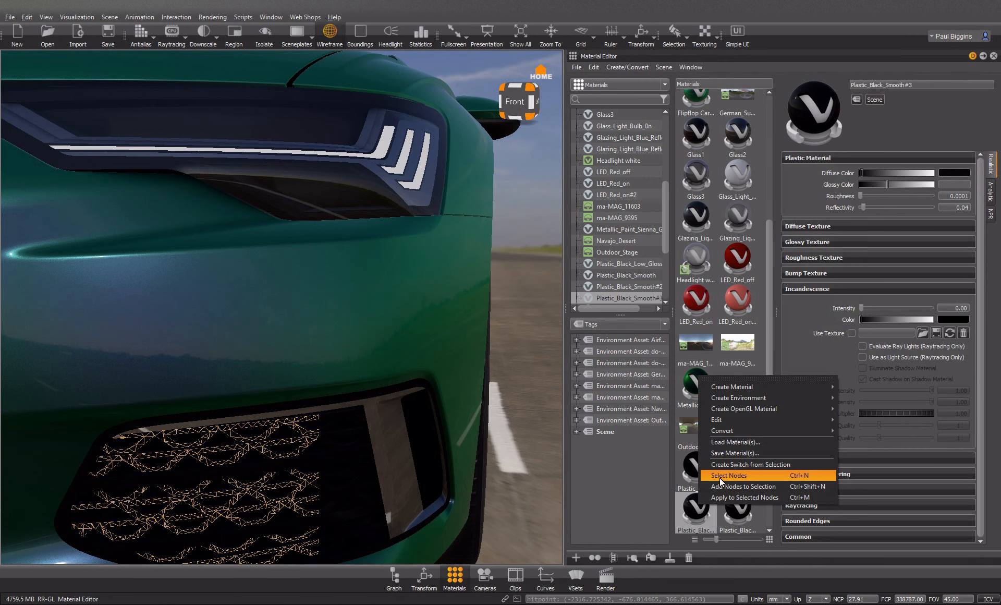
click(721, 476)
scroll(364, 437, down, 10)
drag(458, 399, 232, 387)
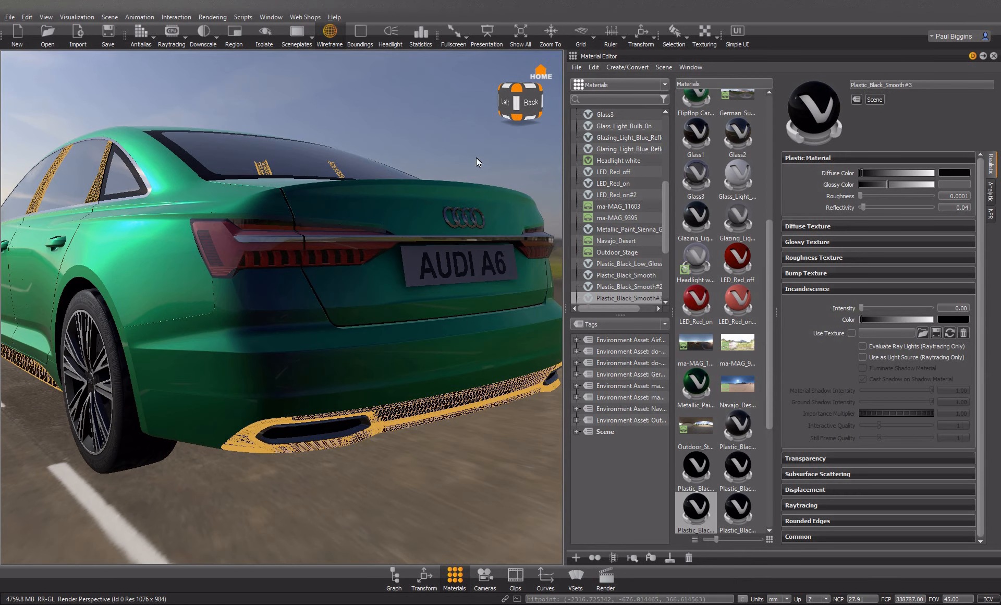
Step: Create a Reflective Plastic material and apply it to the selected bumper, sill and pillar trim nodes
click(611, 68)
mouse_move(628, 85)
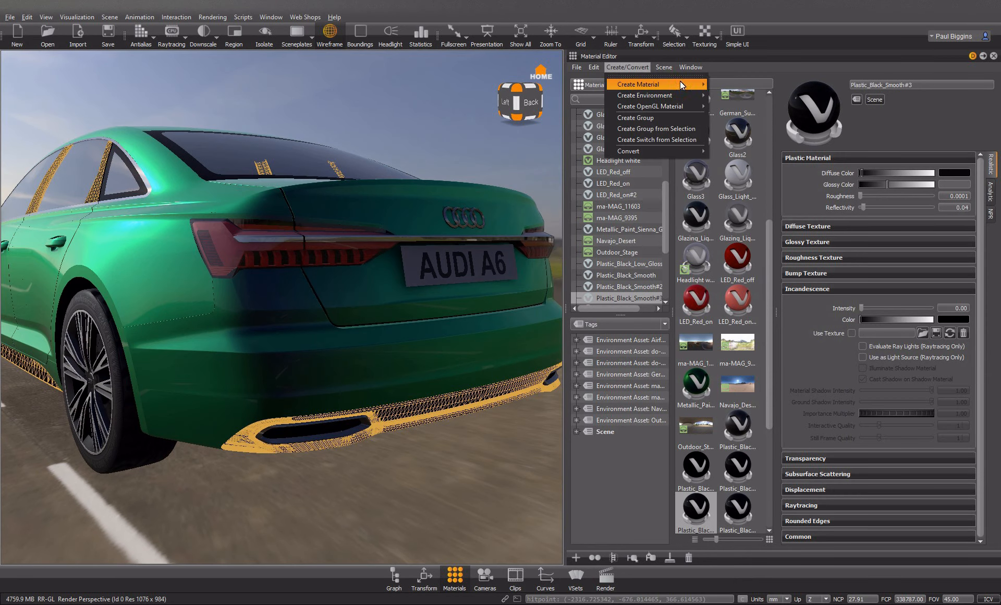
click(742, 95)
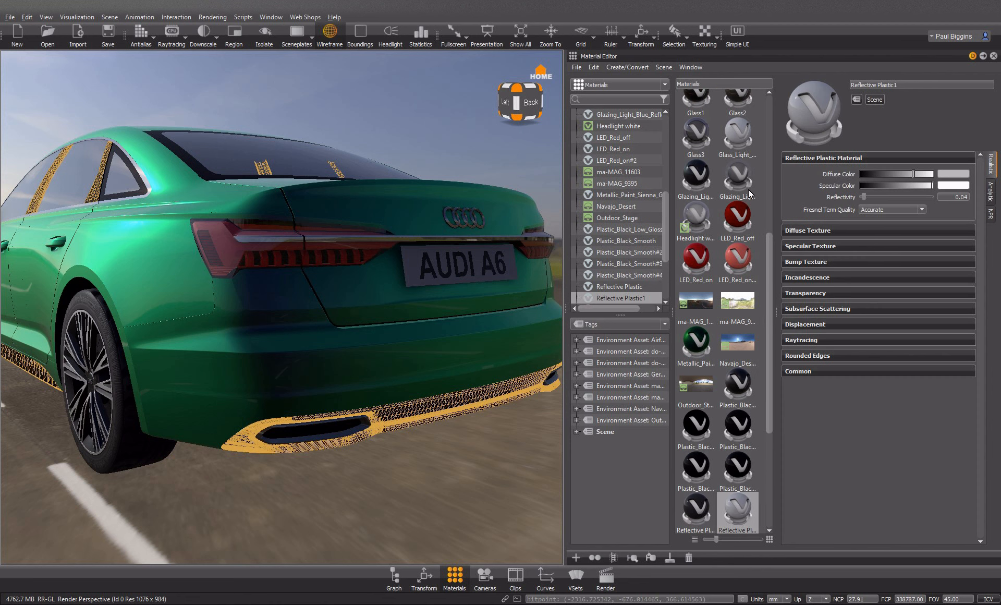
right_click(738, 508)
click(764, 505)
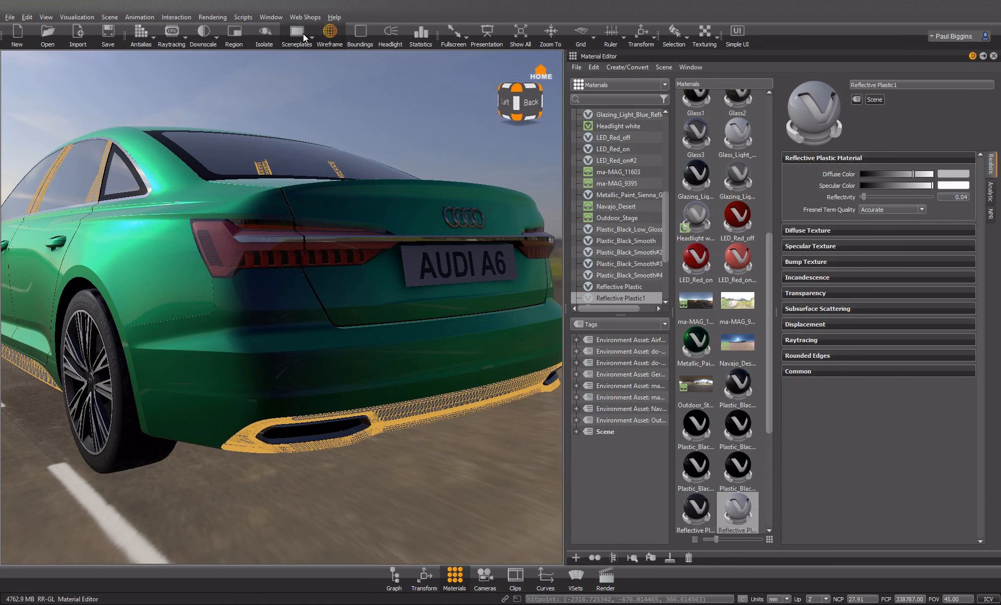
Step: Hide the wireframe and darken the new reflective plastic's Diffuse Color to near black
click(330, 33)
drag(906, 173, 870, 173)
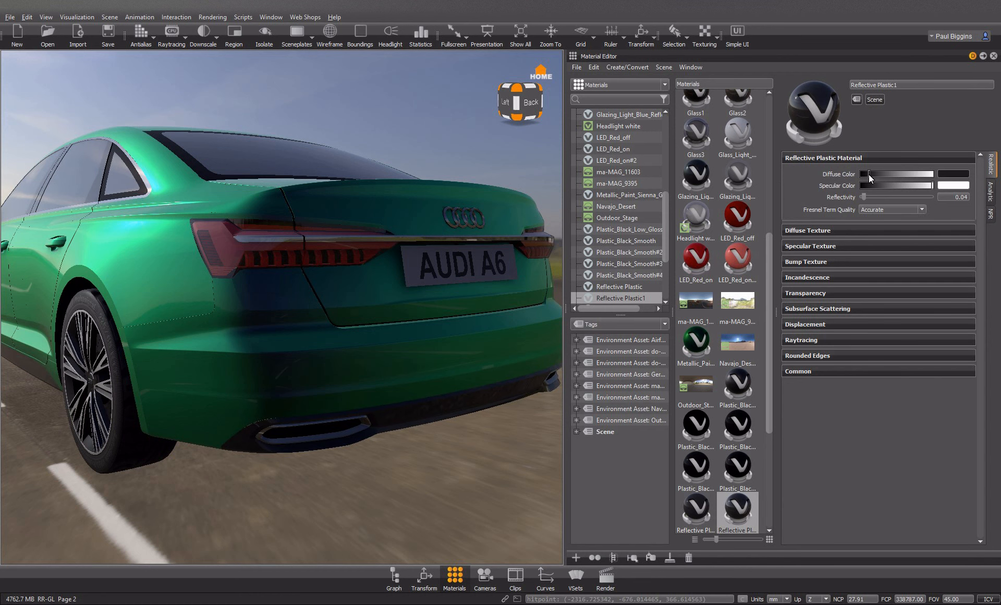
drag(291, 425, 362, 356)
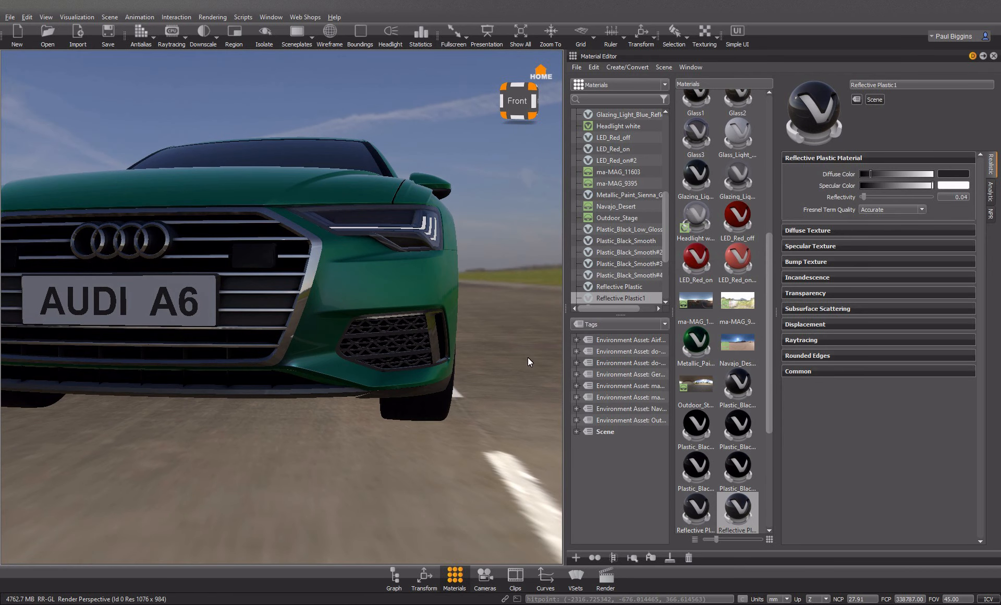
Step: Create a Carbon material and apply it to the still-selected trim nodes
click(620, 67)
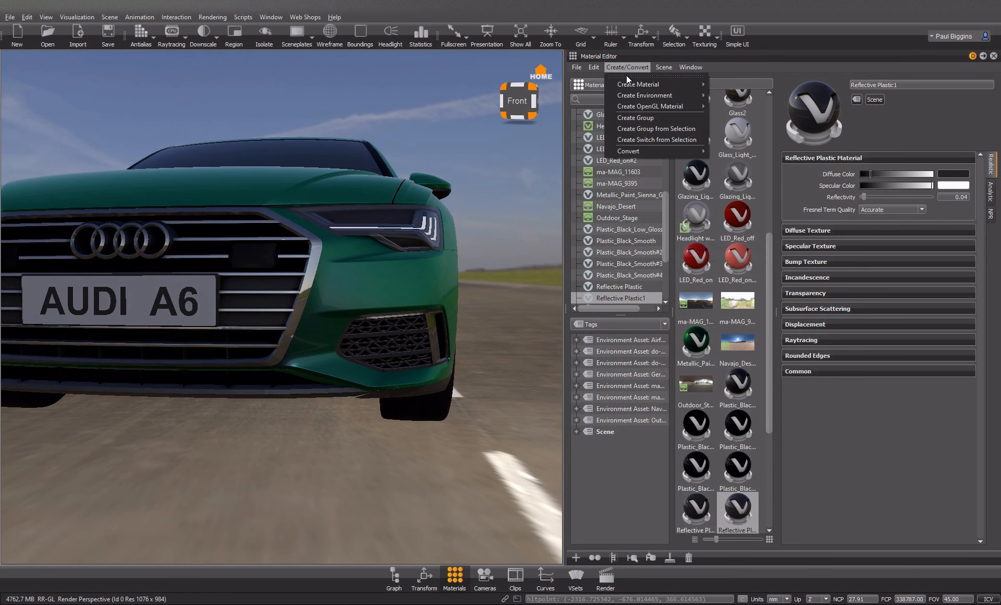
mouse_move(640, 85)
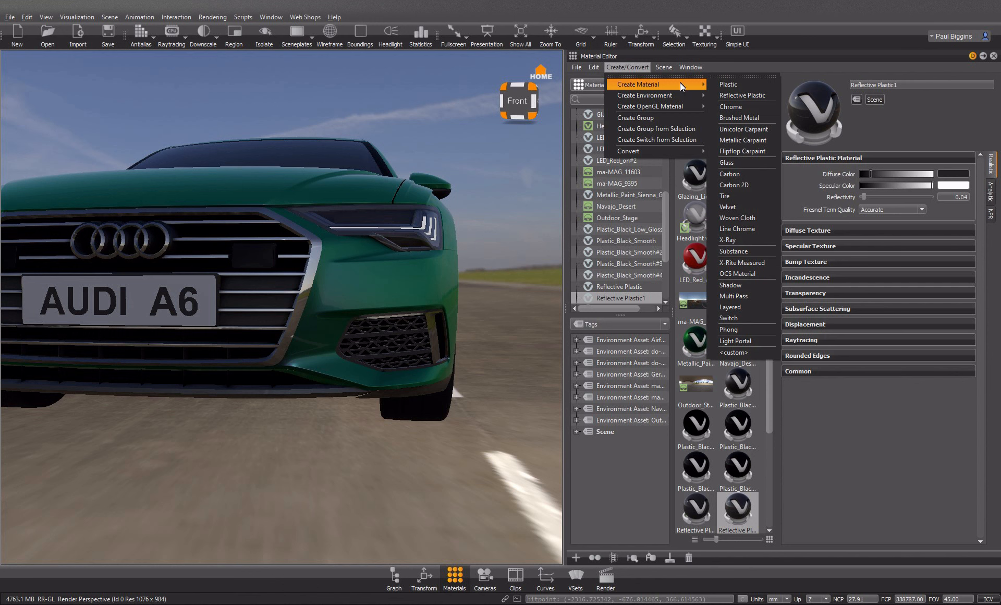
click(750, 173)
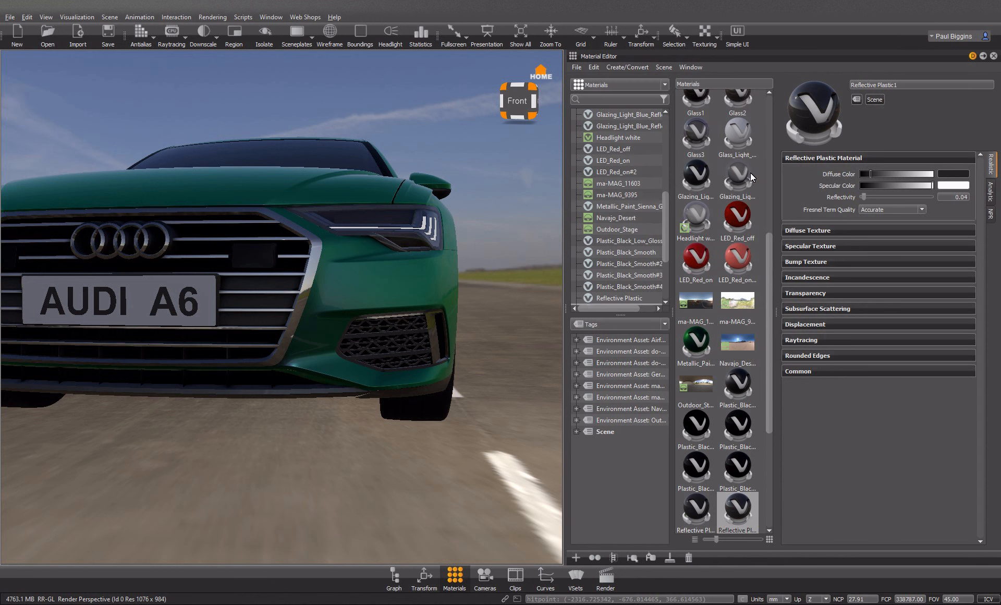
right_click(702, 110)
click(737, 229)
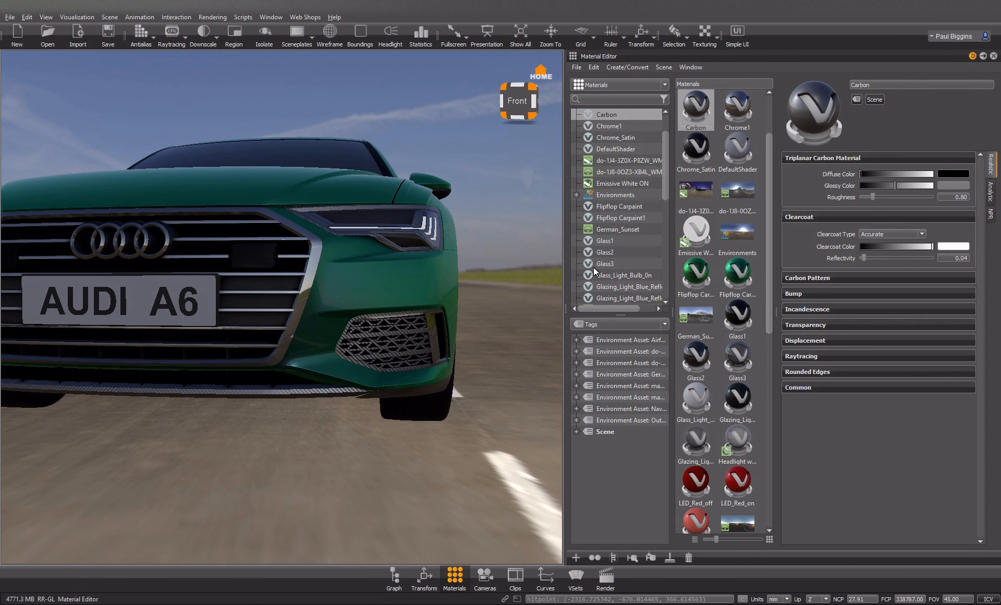
Step: Darken the Carbon material's Glossy Color to dark grey and inspect the weave on the lower bumper vent
drag(892, 185, 871, 187)
right_drag(321, 364, 443, 366)
middle_drag(443, 366, 113, 274)
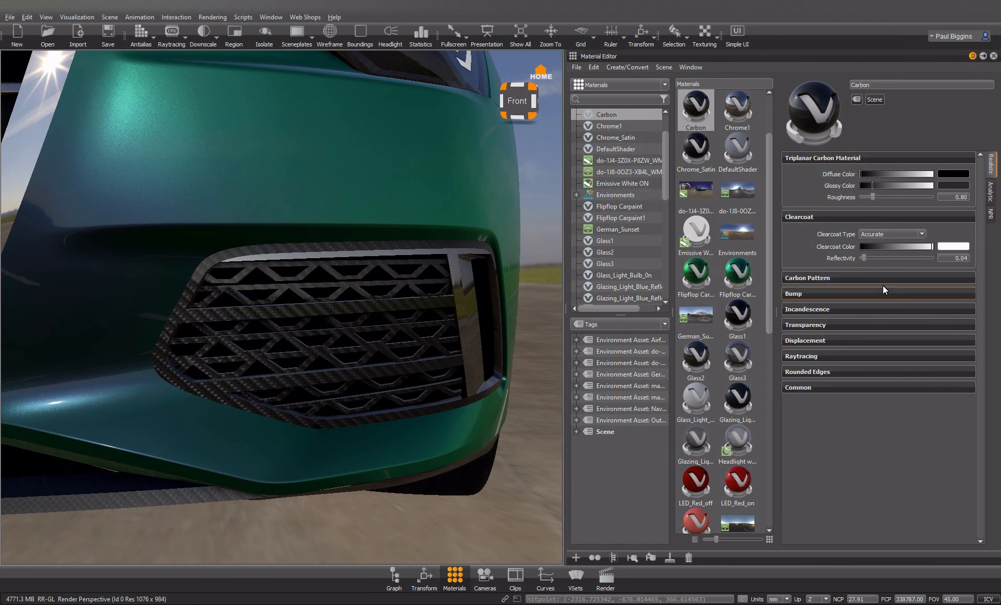
Step: Try a Pattern Size of 1.186 with a Pattern Intensity of 0.07 on the Carbon material and inspect the sill and rear bumper
click(877, 277)
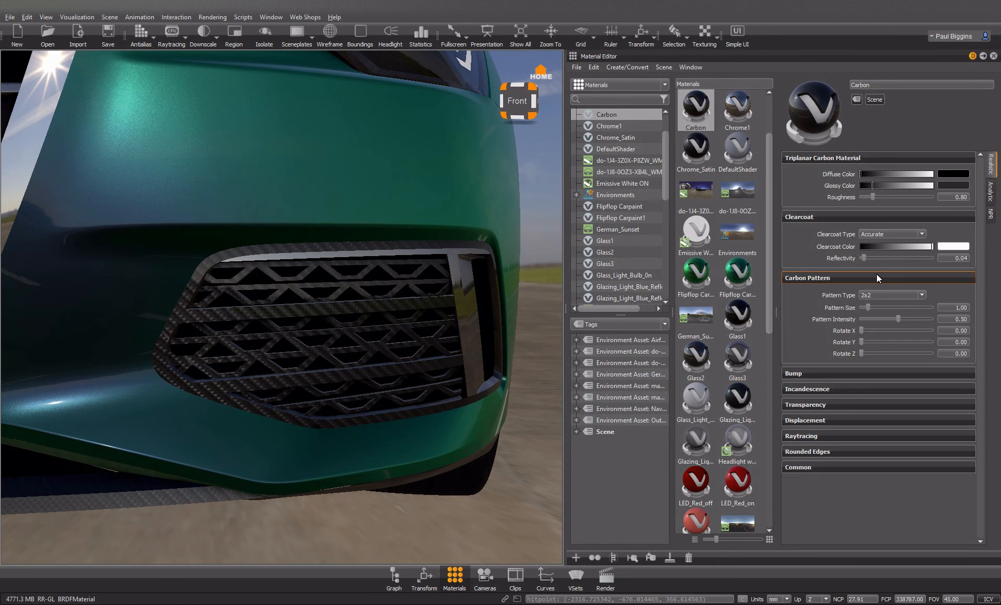
drag(868, 304, 897, 322)
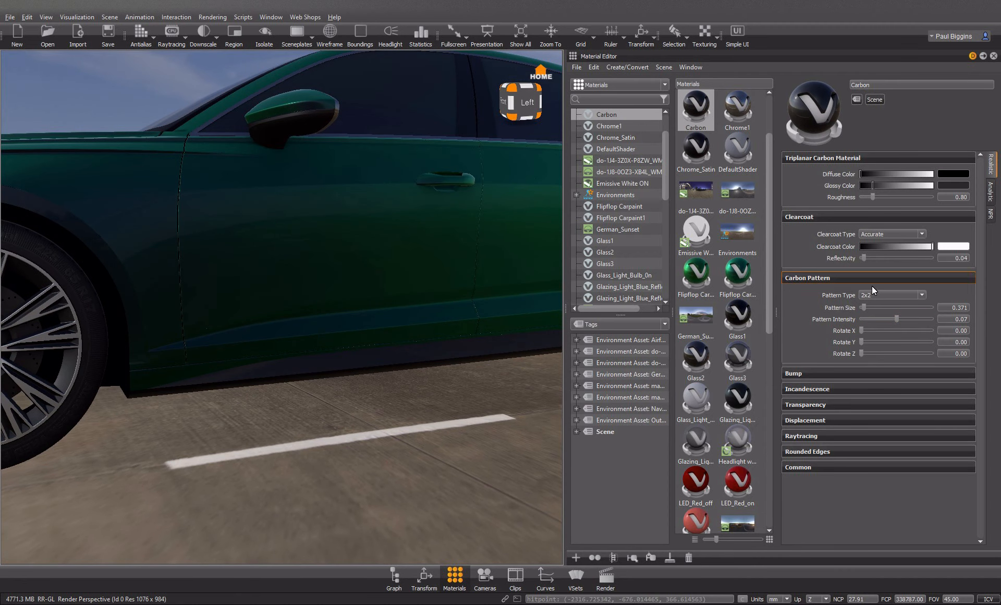
drag(865, 308, 869, 308)
scroll(301, 382, up, 5)
scroll(433, 405, down, 5)
alt+drag(433, 405, 137, 387)
scroll(161, 390, down, 5)
scroll(197, 380, up, 5)
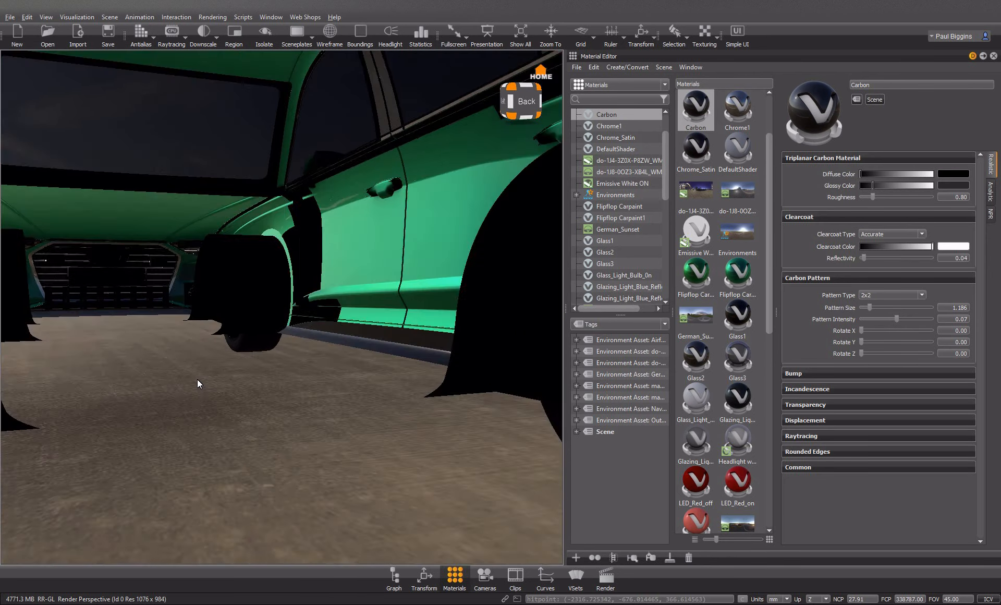
alt+middle_drag(197, 380, 212, 349)
scroll(212, 355, down, 2)
scroll(220, 318, down, 5)
alt+drag(141, 357, 194, 352)
scroll(183, 355, up, 1)
scroll(174, 364, up, 2)
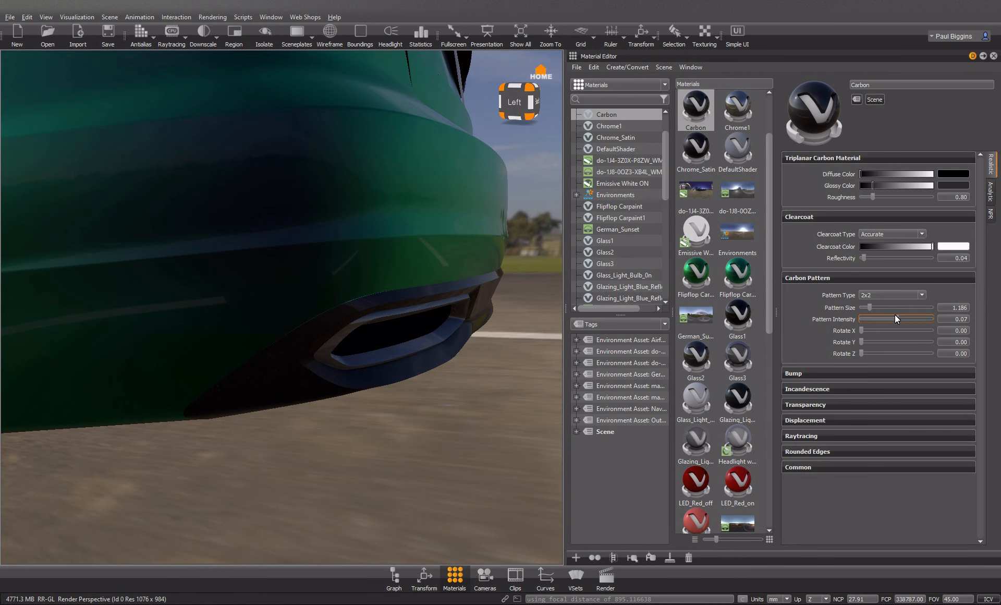
Step: Set the Carbon material's Pattern Size to 1.556 and Pattern Intensity to 0.67, judging the weave on the rear bumper
drag(899, 316, 903, 316)
drag(876, 307, 876, 307)
drag(204, 389, 242, 392)
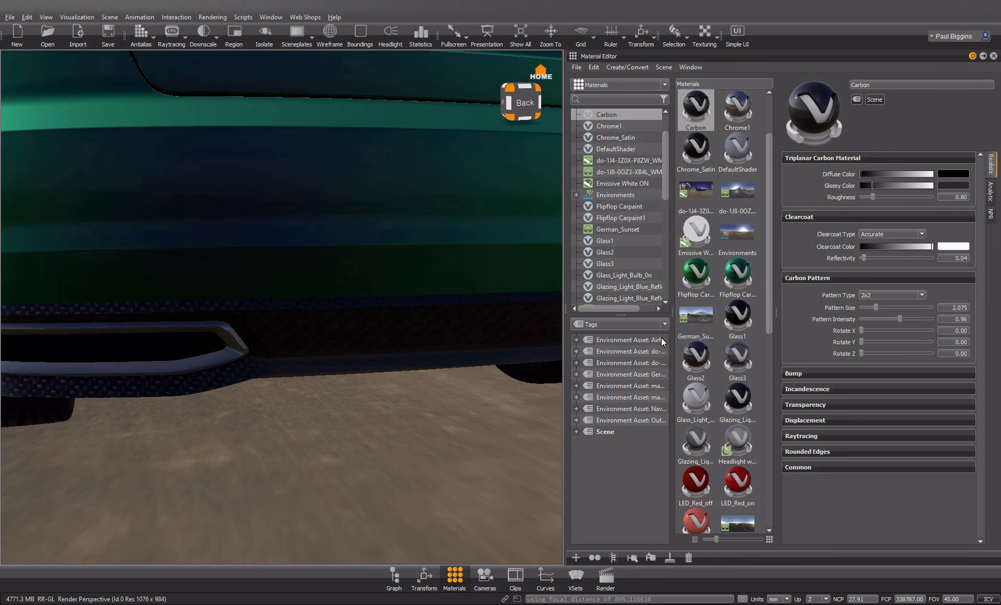
drag(878, 306, 872, 307)
drag(894, 318, 901, 321)
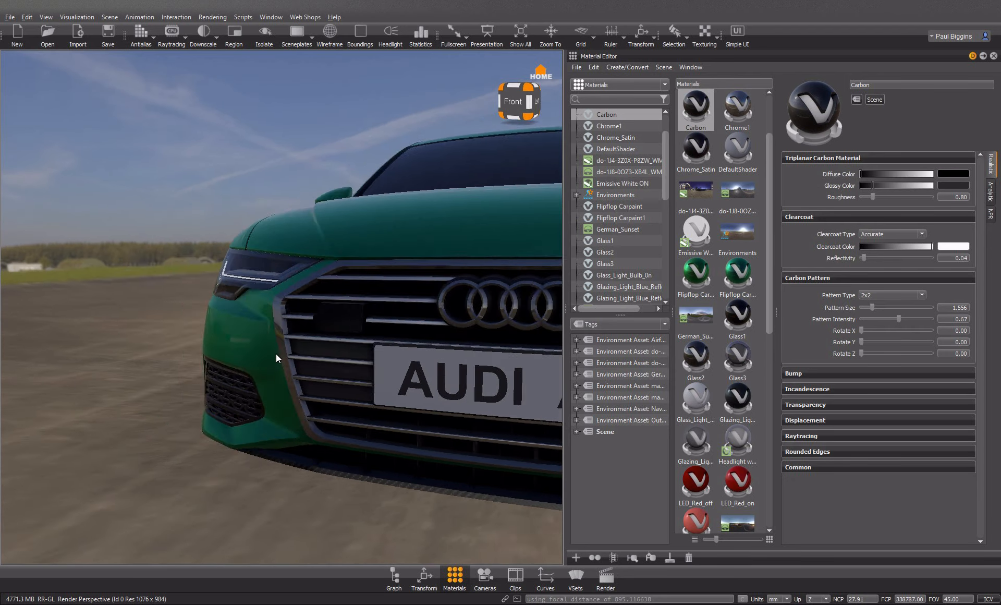
Step: Select the front bumper vent mesh with the wireframe shown and apply the existing Reflective Plastic material to it
shift+click(381, 411)
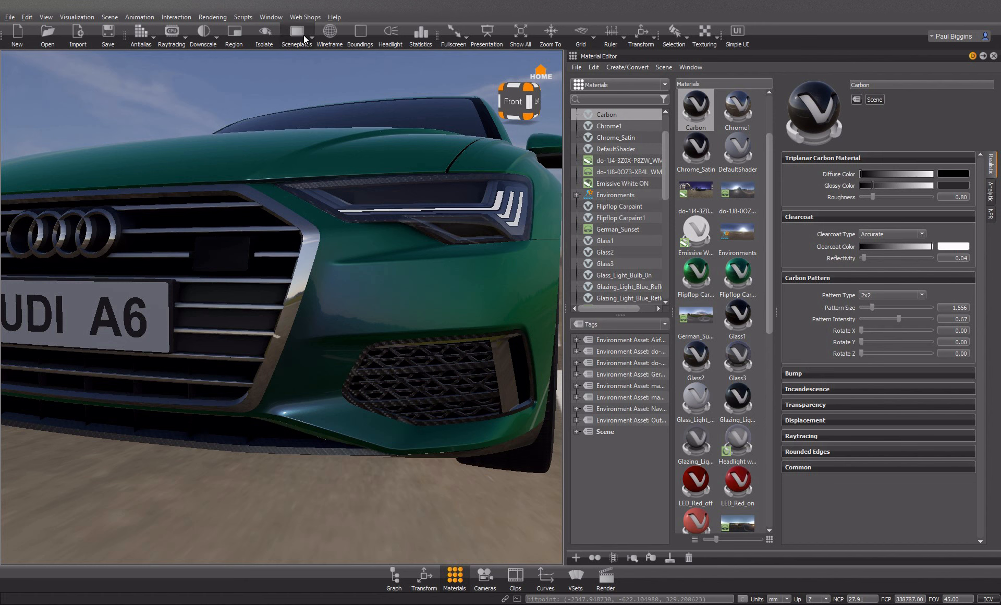
click(334, 35)
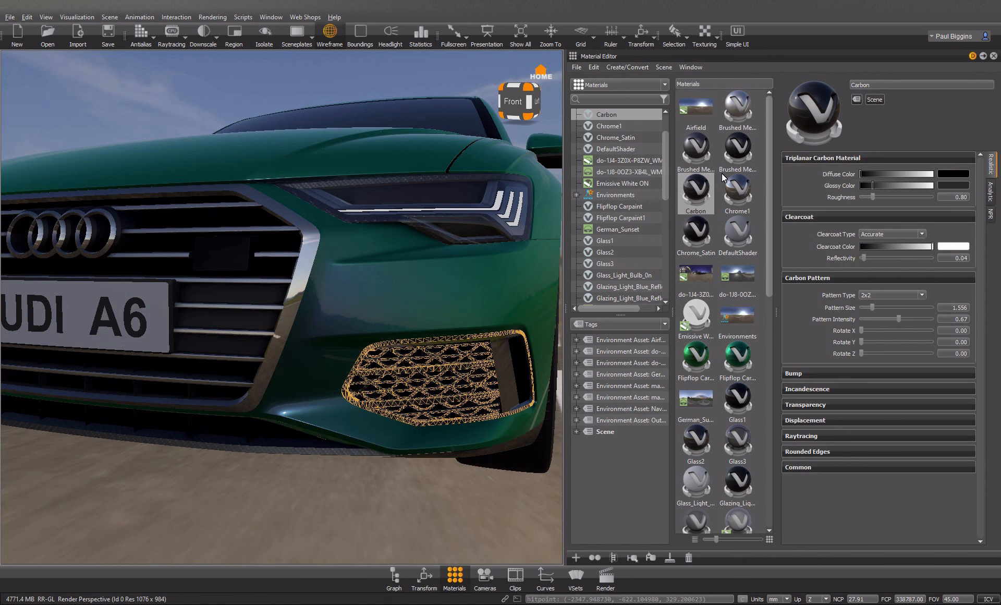
scroll(720, 170, down, 10)
scroll(734, 490, up, 10)
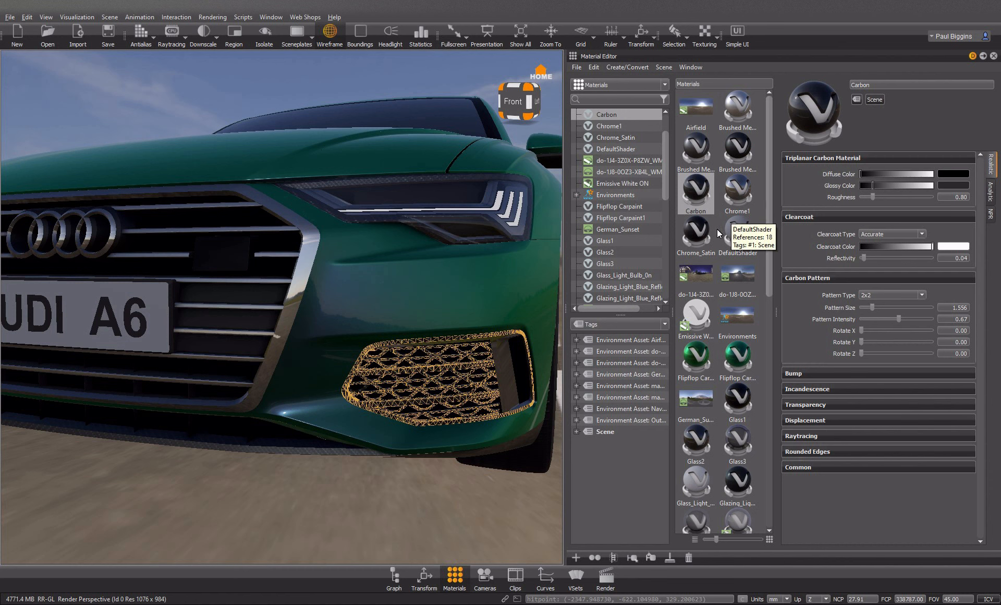
scroll(747, 284, down, 9)
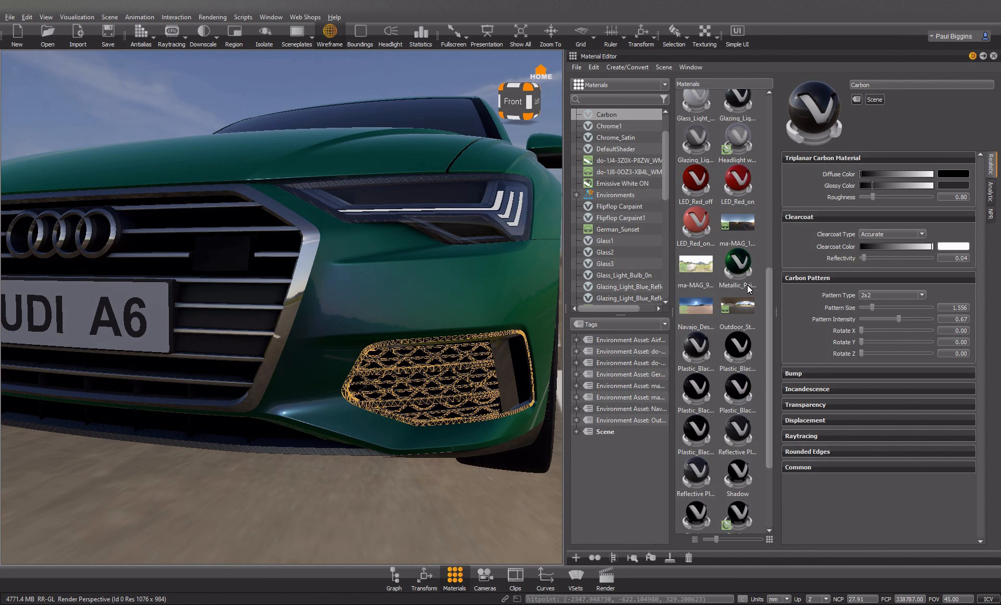
click(743, 430)
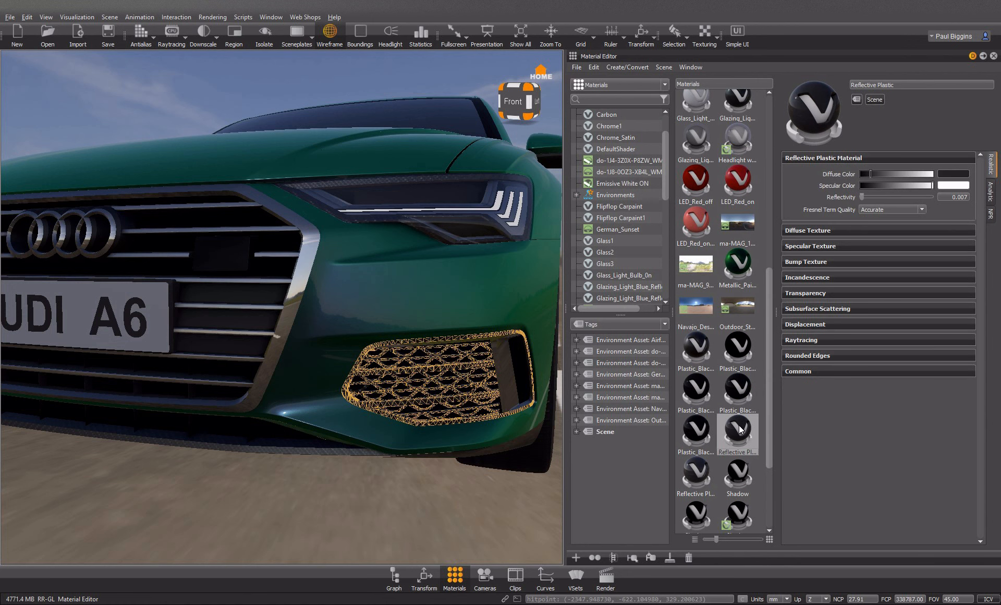
right_click(741, 425)
click(761, 544)
click(330, 32)
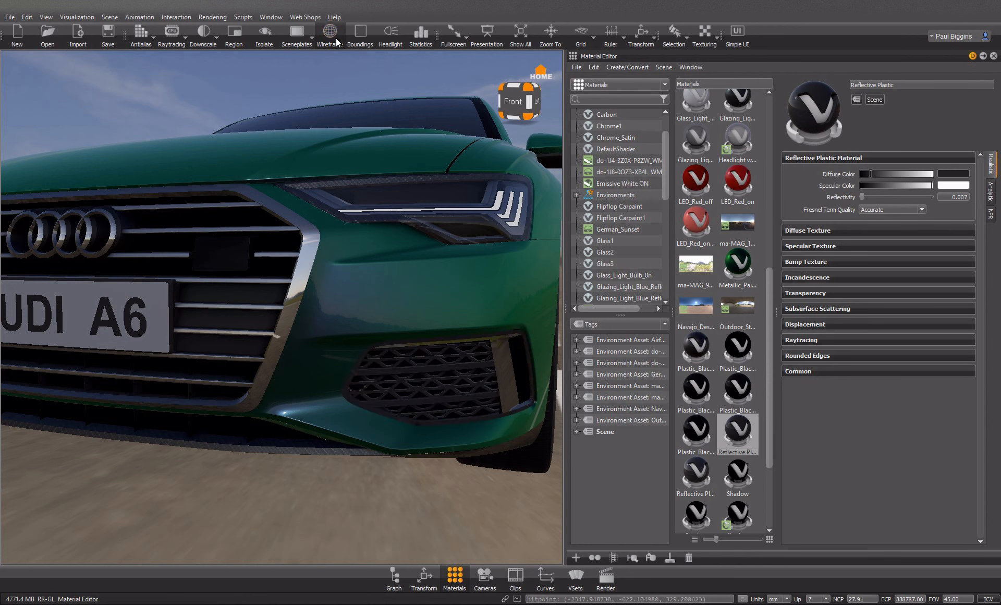
Step: Remove all unused materials from the scene's material library
scroll(707, 174, up, 10)
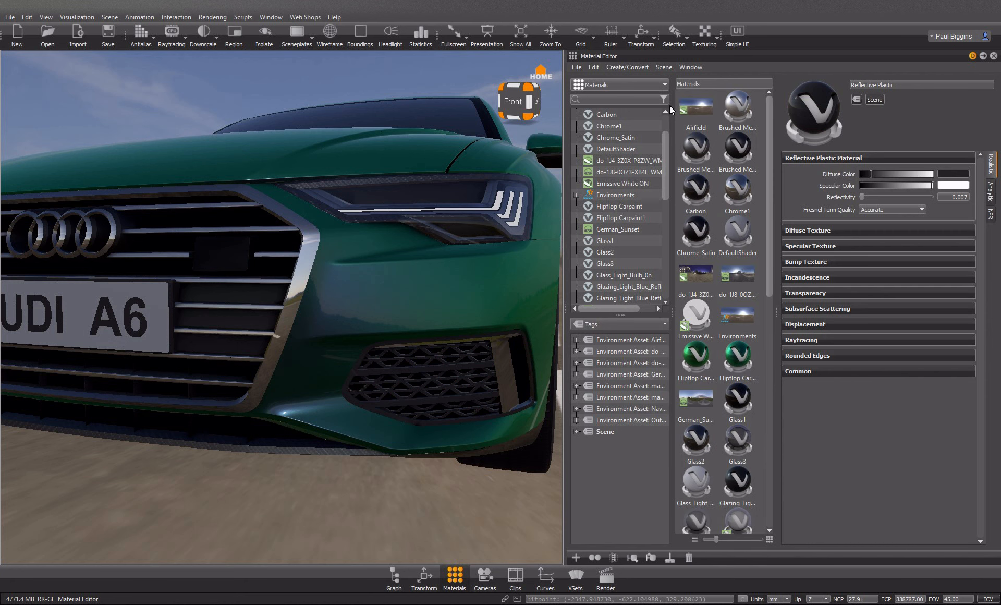
click(596, 66)
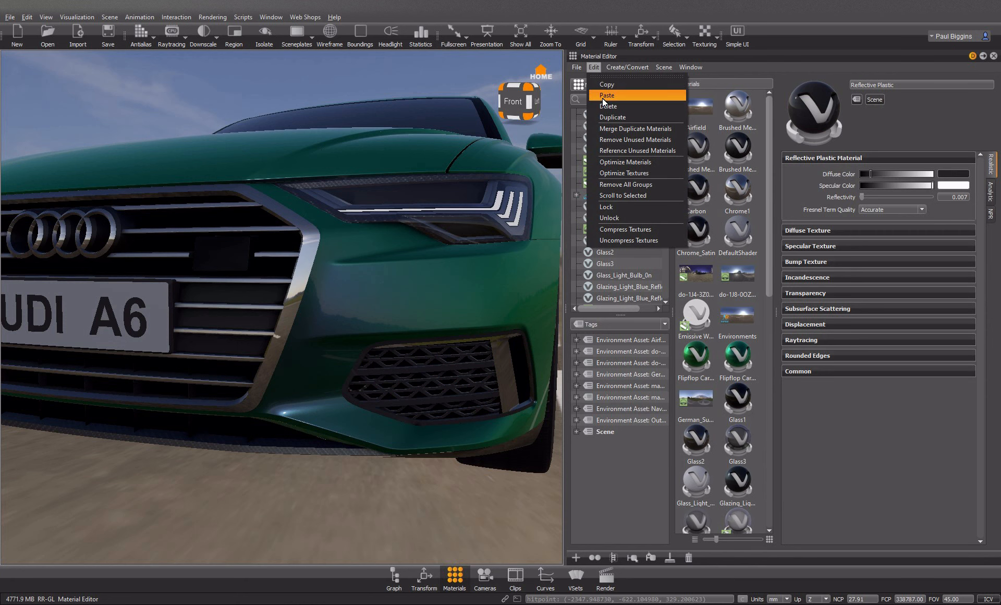
click(616, 139)
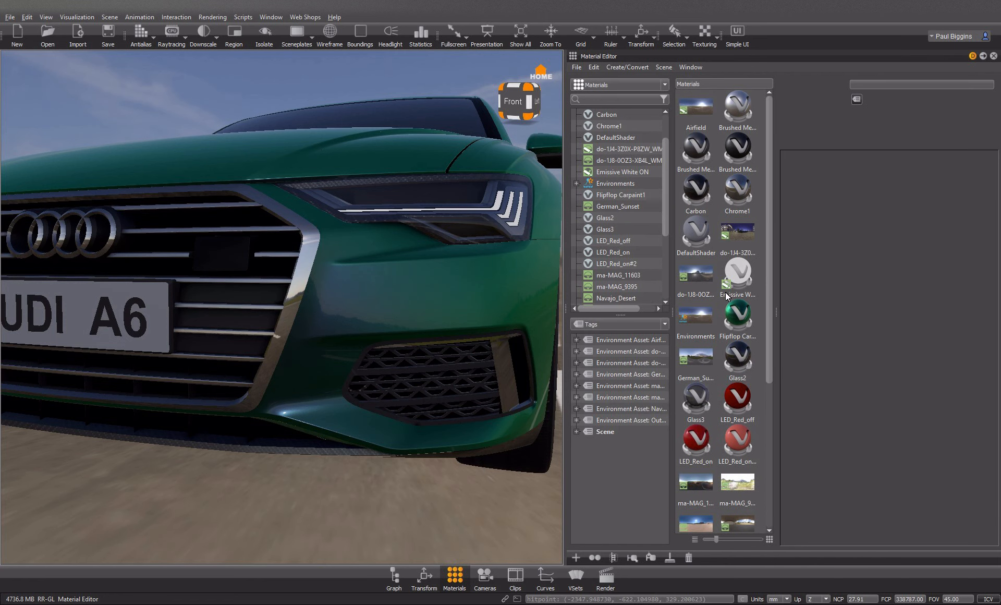
Step: Examine the materials on the whole car from the front, side and rear
drag(291, 386, 29, 323)
scroll(289, 335, down, 8)
scroll(290, 309, up, 1)
drag(295, 290, 331, 318)
middle_drag(68, 317, 389, 329)
scroll(389, 329, down, 4)
scroll(318, 319, up, 3)
drag(316, 320, 389, 323)
scroll(388, 323, down, 2)
middle_drag(388, 323, 446, 329)
scroll(294, 327, down, 1)
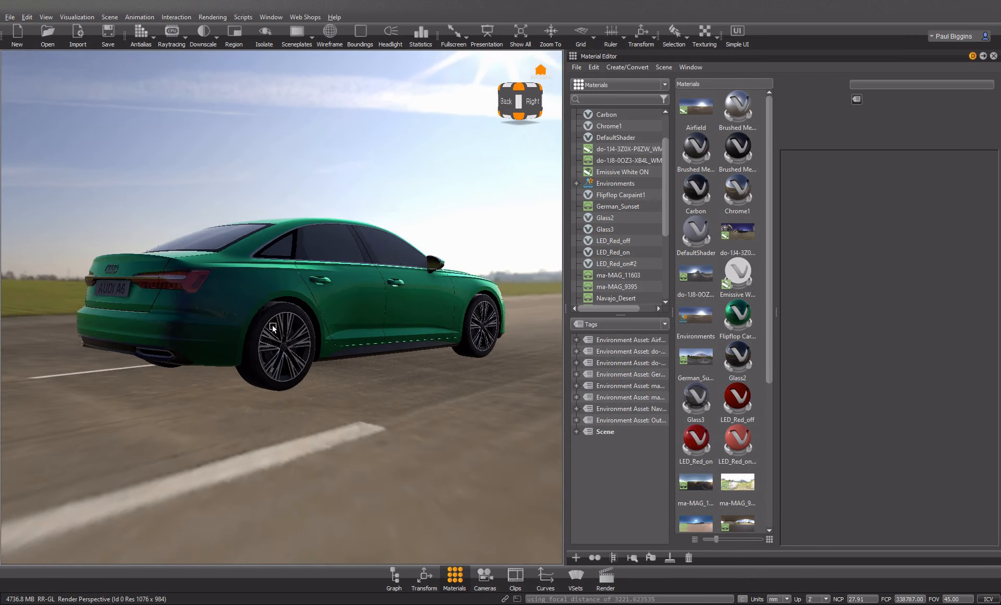
Step: Brighten the Brushed Metal material's Glossy Color to near white, checking the wheels
drag(294, 326, 335, 331)
scroll(335, 331, up, 2)
scroll(335, 331, up, 3)
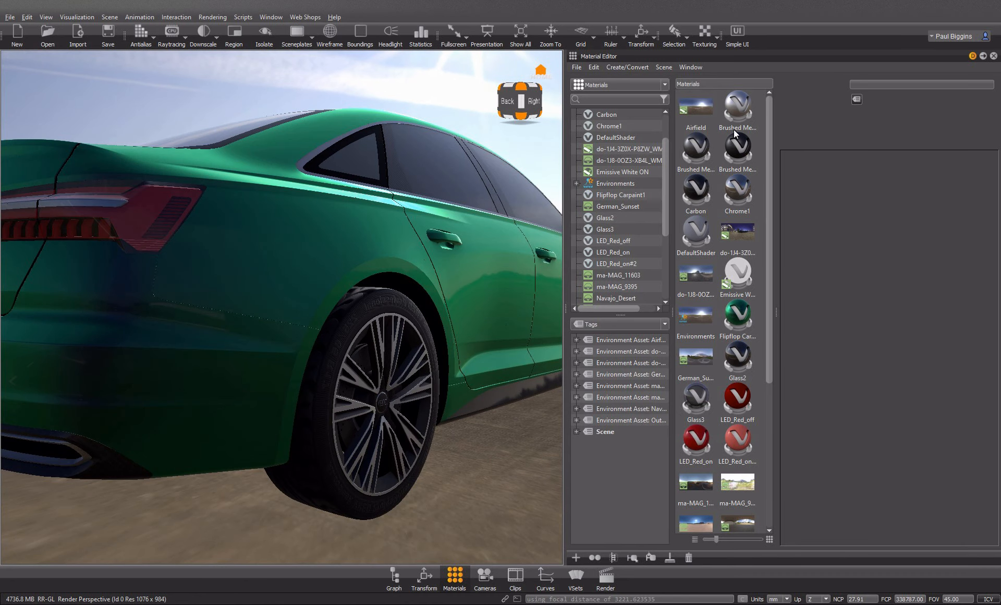
click(738, 108)
click(922, 185)
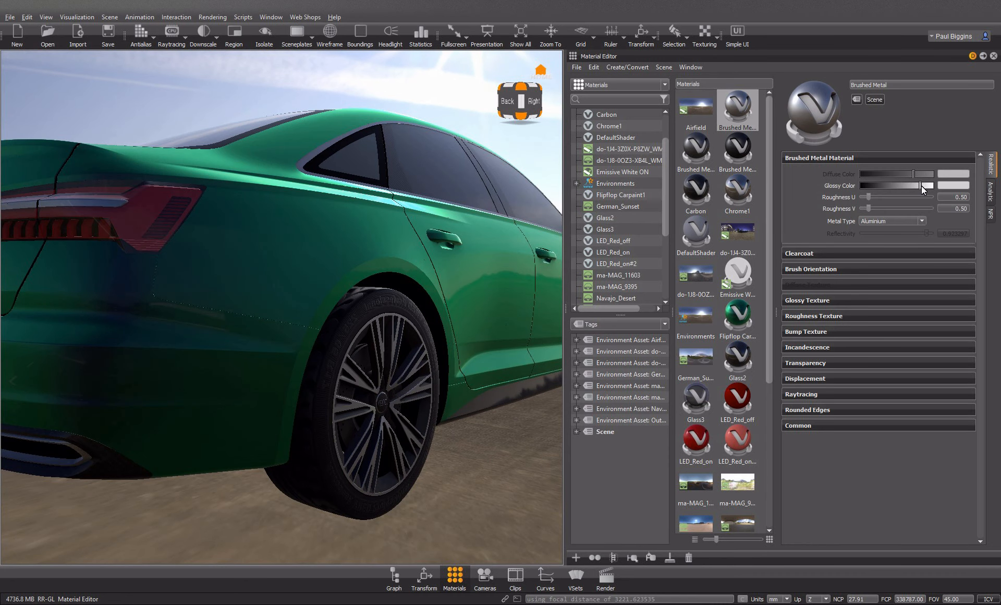
scroll(421, 387, down, 5)
drag(422, 387, 141, 382)
drag(391, 373, 320, 372)
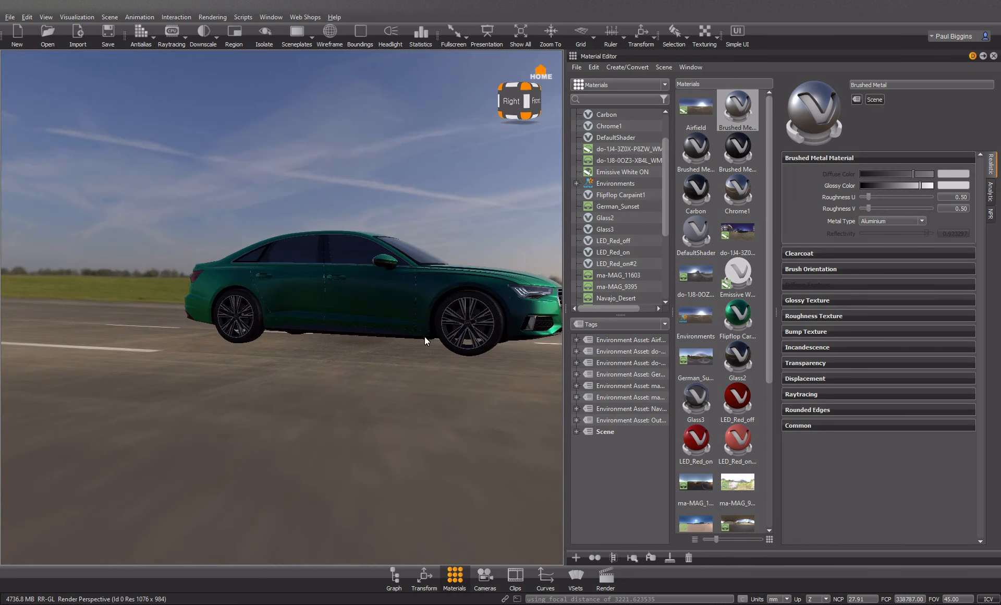
click(926, 184)
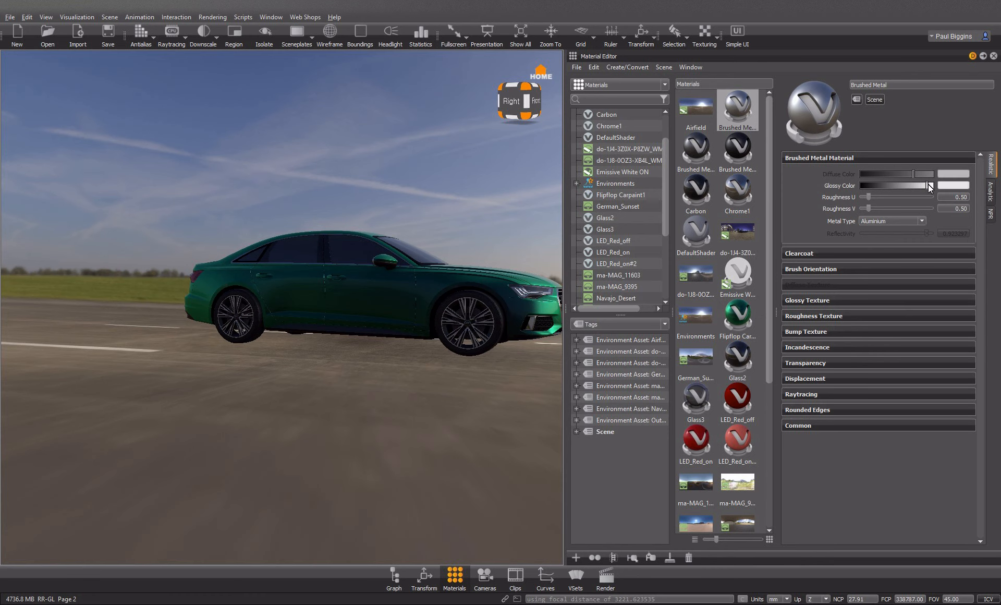
Step: Pick the grille's Chrome1 material, enable Use Roughness and set its Roughness to 0.09
drag(375, 352, 202, 348)
drag(496, 277, 223, 306)
scroll(282, 306, up, 5)
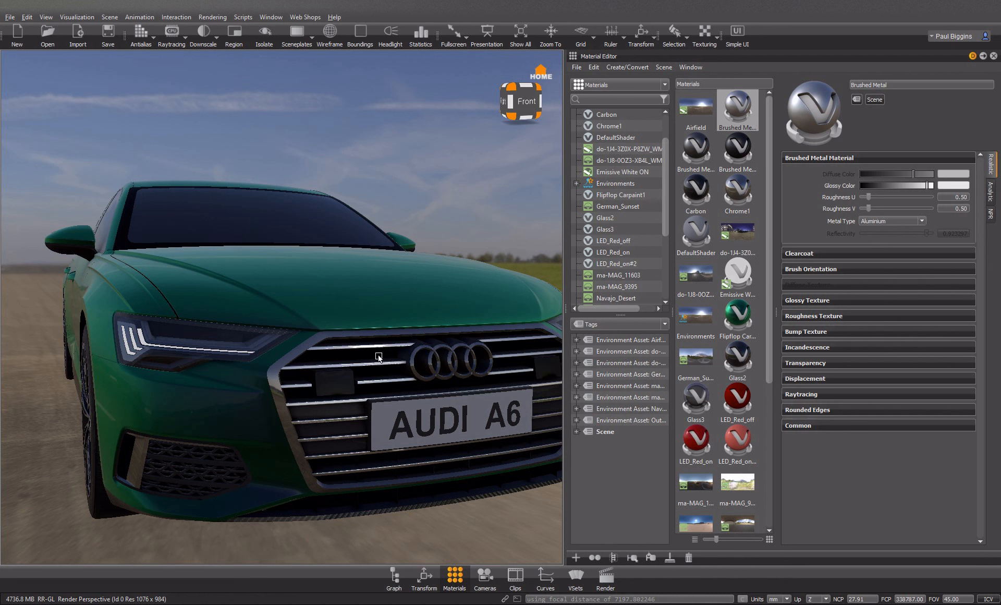
click(378, 358)
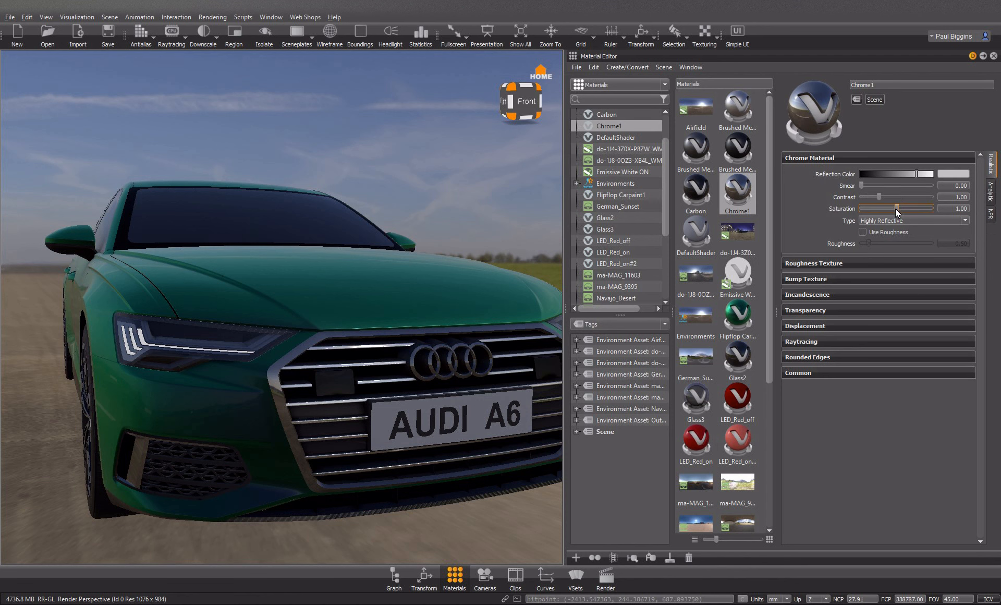
click(863, 233)
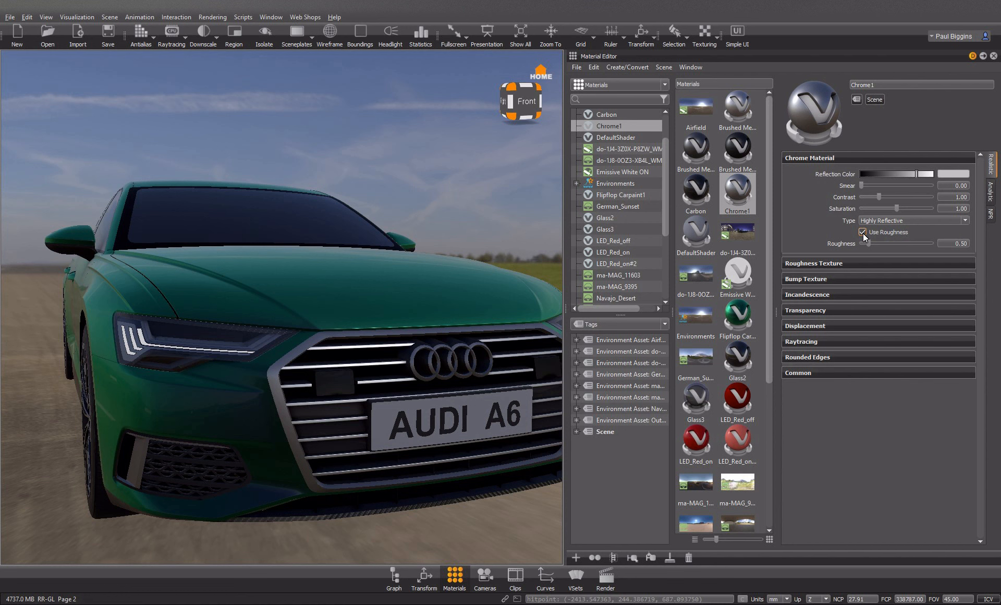
click(863, 232)
click(863, 232)
drag(869, 242, 863, 243)
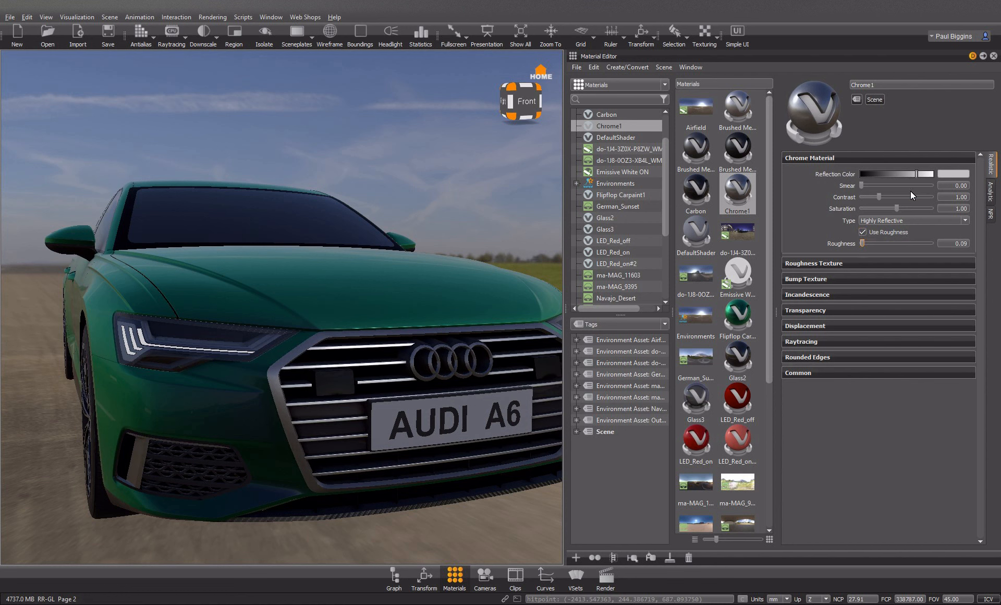
Step: Set the Chrome1 material's Contrast to 1.067 and Saturation to 1.23, and fine-tune its Reflection Color
mouse_move(878, 195)
mouse_down()
mouse_move(903, 196)
mouse_move(860, 201)
mouse_move(880, 199)
mouse_up()
drag(897, 208, 907, 211)
drag(920, 173, 917, 174)
Step: Locate the headlight's outer glass in the scenegraph and hide the GLASS#2 node
drag(424, 380, 330, 405)
scroll(330, 405, up, 10)
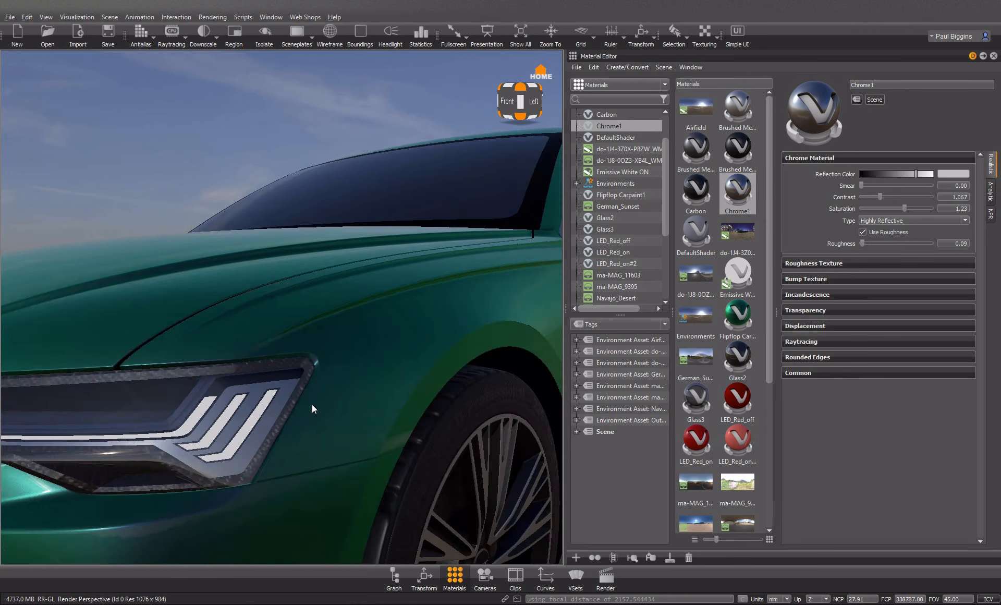
ctrl+click(247, 389)
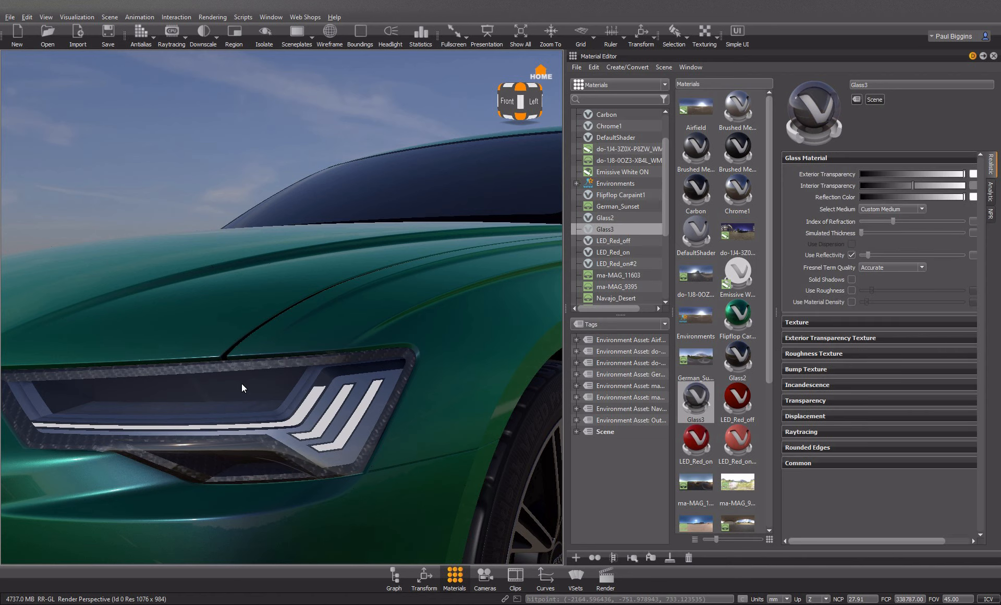
click(394, 576)
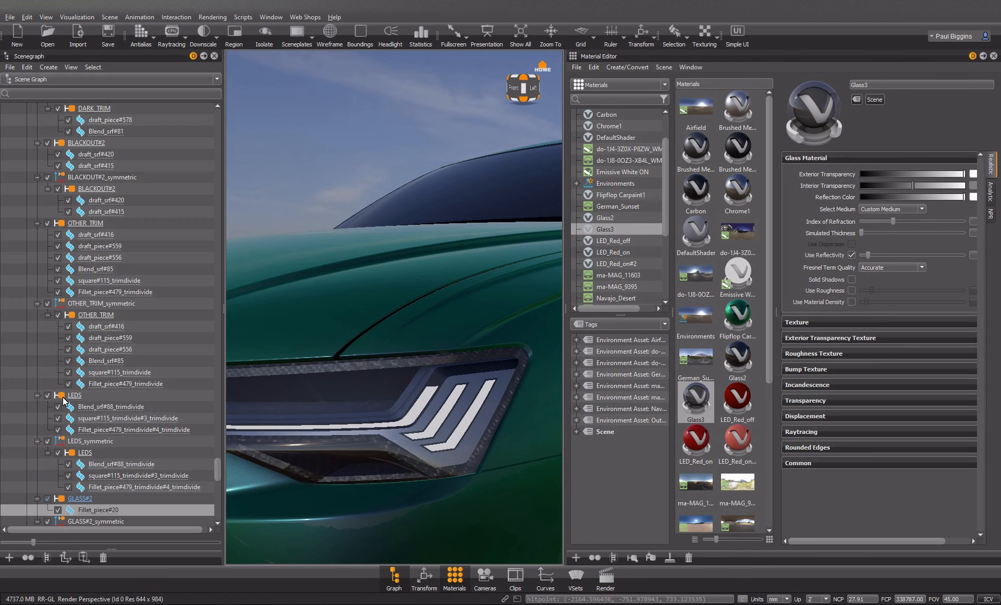
click(48, 499)
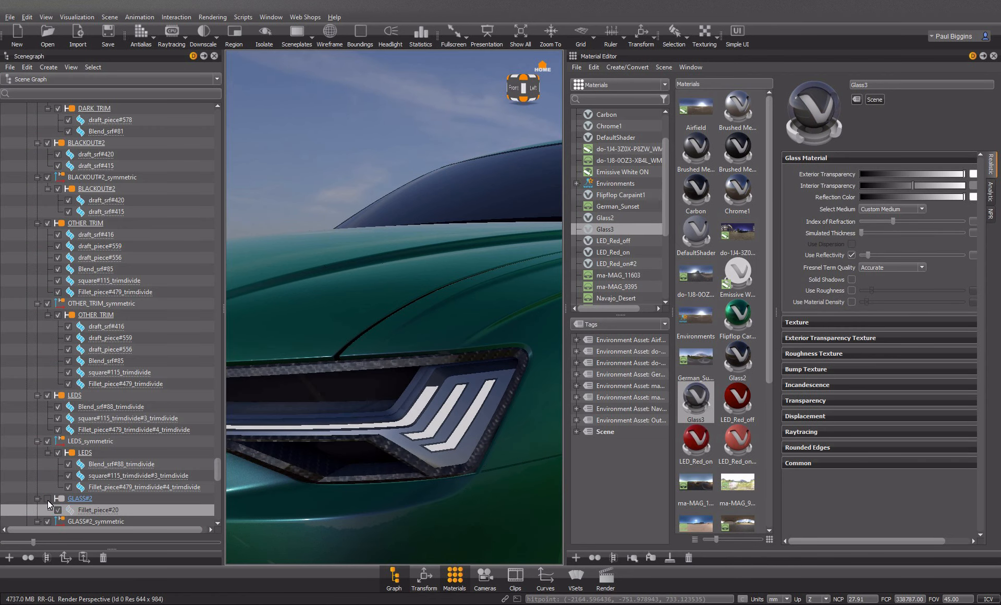
Step: Select the carbon headlight surround Blend_srf#81 with the wireframe shown and apply the Brushed Metal1 material
ctrl+click(433, 373)
click(322, 32)
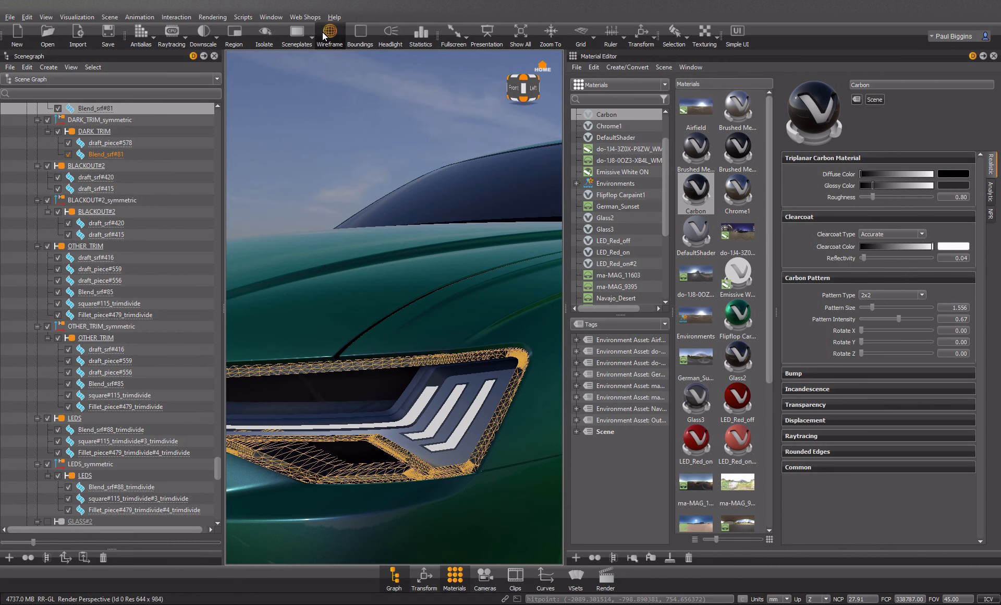
mouse_move(439, 387)
mouse_down()
mouse_move(549, 359)
mouse_move(443, 381)
mouse_up()
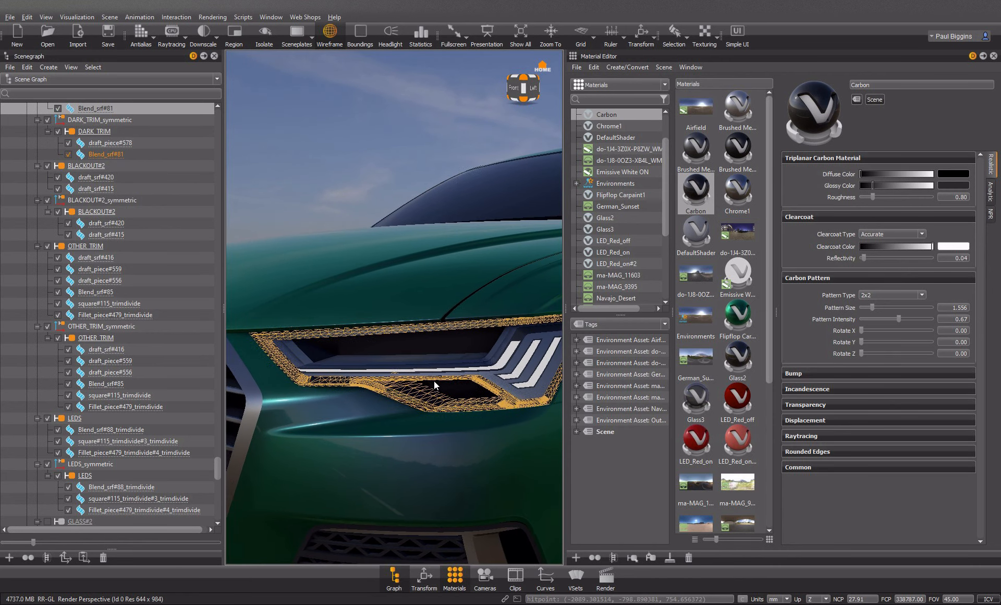
click(688, 155)
right_click(688, 155)
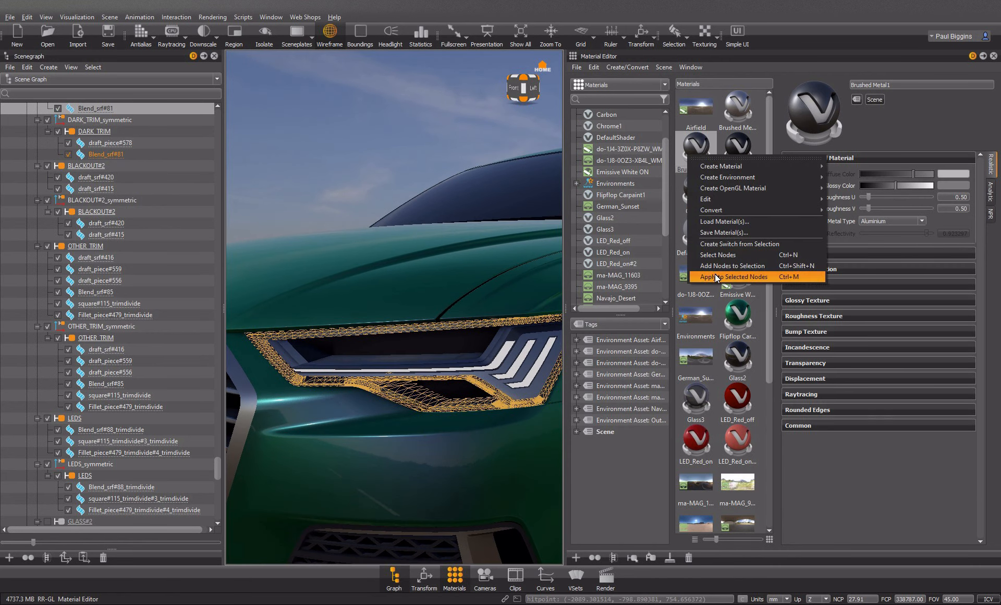
click(715, 274)
click(336, 32)
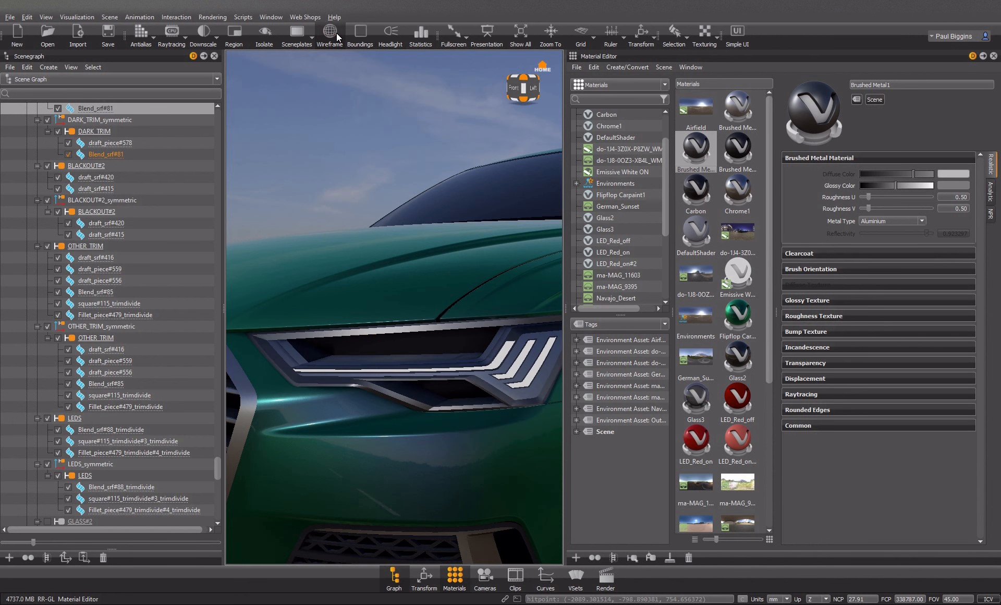
Step: Replace the headlight surround's material with the darker Brushed Metal2
scroll(385, 321, up, 2)
scroll(385, 320, down, 2)
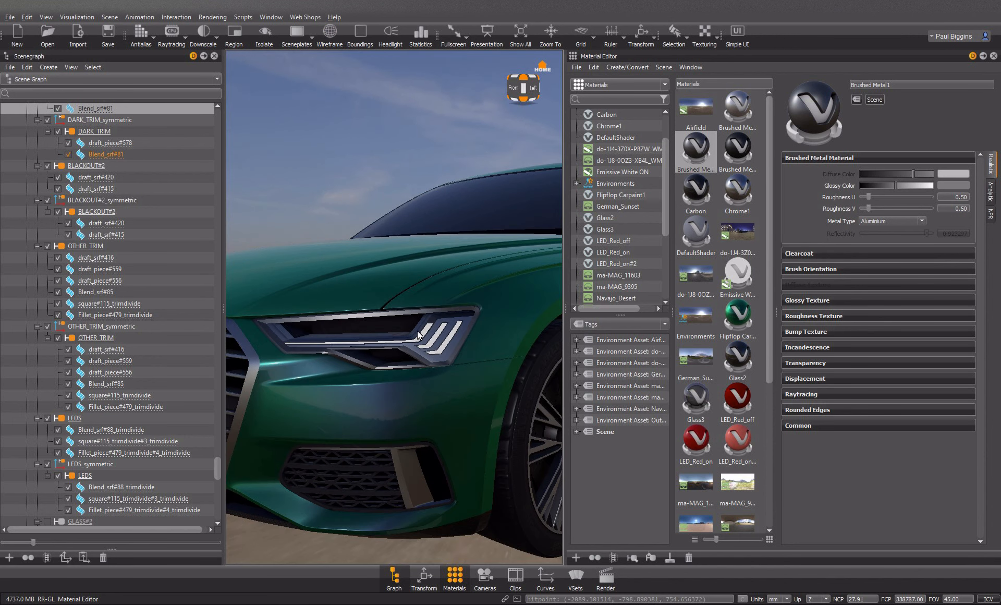
click(740, 151)
right_click(740, 151)
click(753, 267)
mouse_move(350, 316)
mouse_down()
mouse_move(462, 316)
mouse_move(308, 335)
mouse_move(458, 332)
mouse_move(202, 315)
mouse_move(461, 298)
mouse_up()
right_click(743, 161)
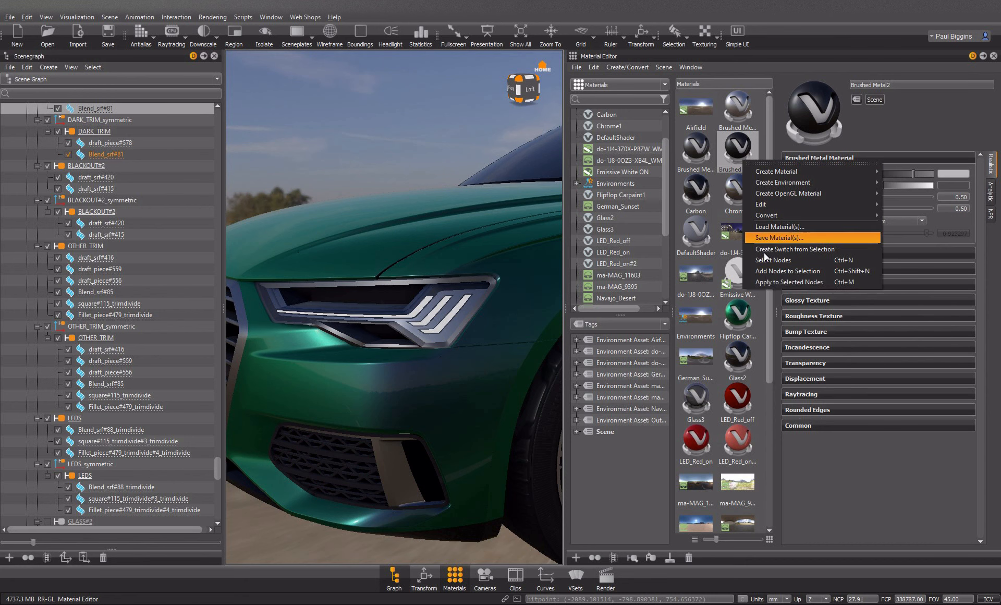
click(767, 279)
Step: Examine the headlight surround and inner trim from several angles, checking the remaining carbon piece draft_piece#578
click(367, 164)
drag(396, 275, 340, 295)
scroll(371, 272, up, 6)
click(308, 293)
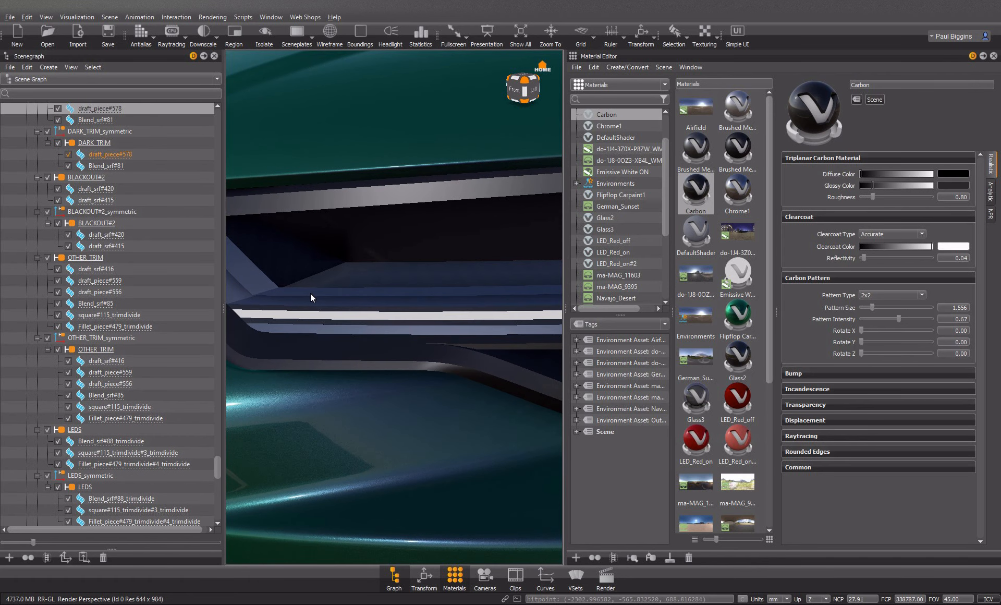
middle_drag(313, 293, 380, 289)
scroll(384, 295, down, 5)
scroll(380, 301, down, 3)
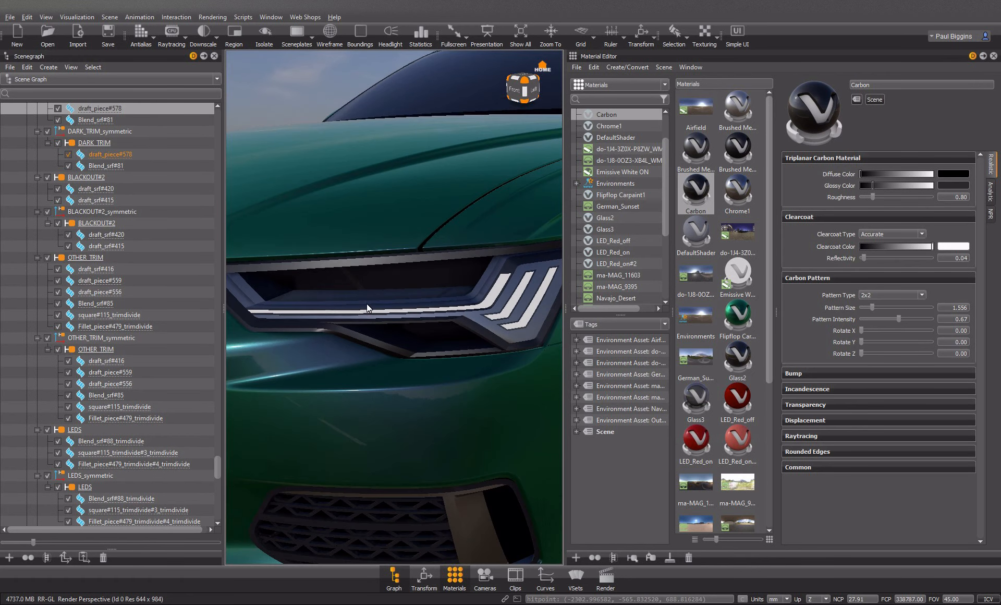
drag(385, 303, 404, 334)
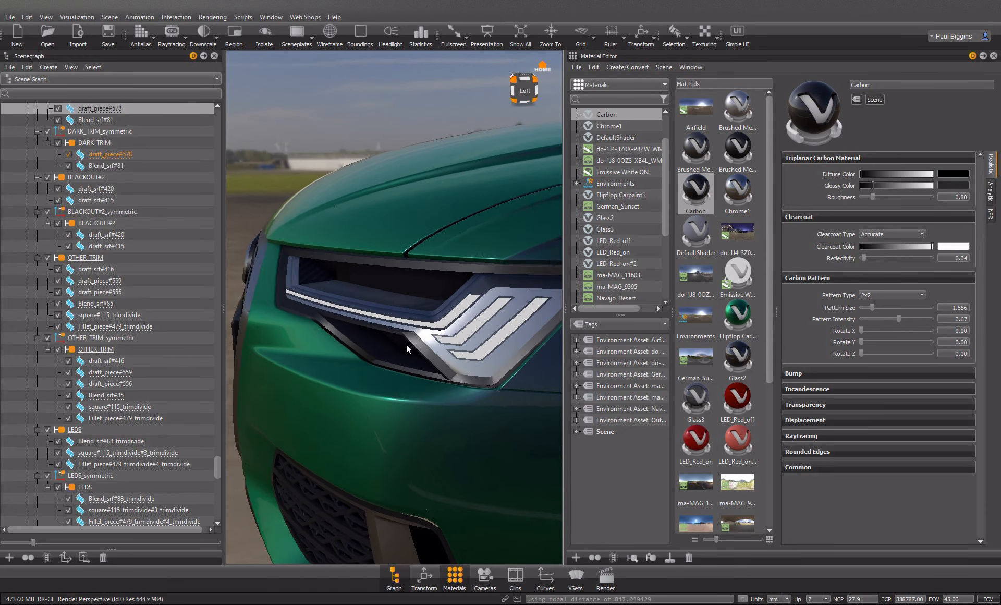
Step: Select all six OTHER_TRIM surfaces around the headlight's LED strips with the wireframe shown and apply Brushed Metal2 to them
click(488, 223)
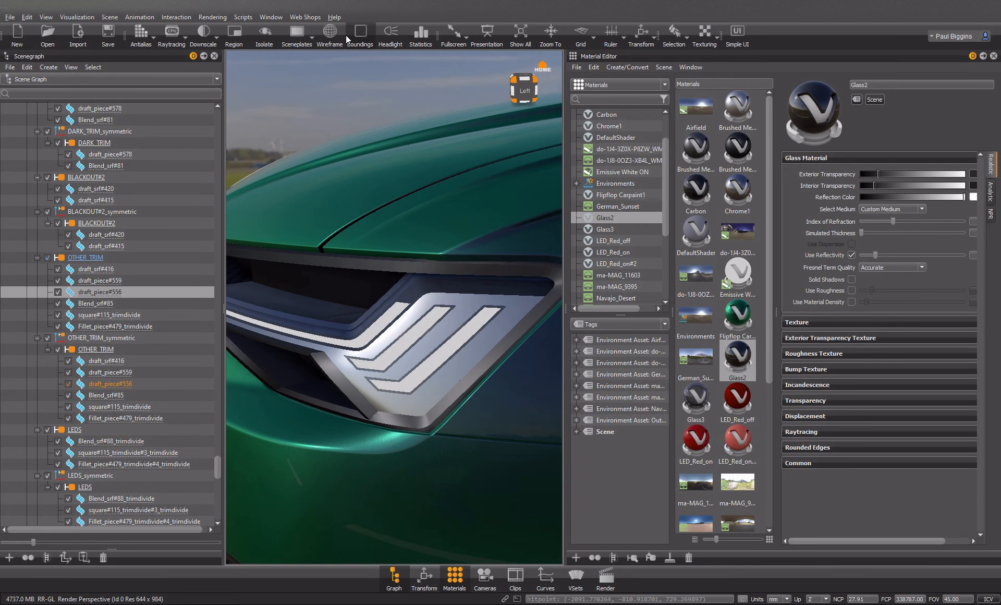
click(329, 32)
scroll(364, 341, up, 2)
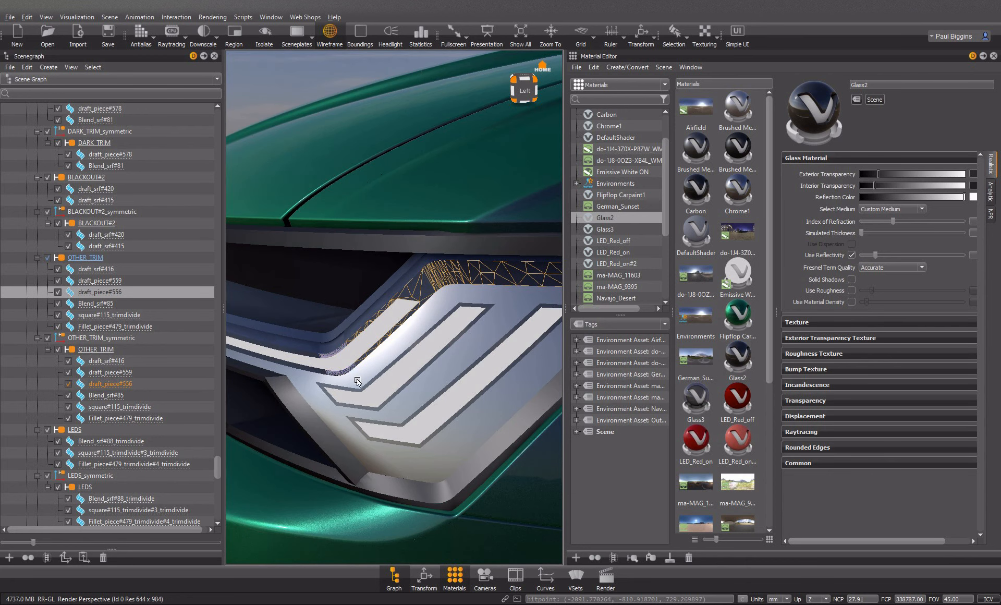
ctrl+shift+click(339, 372)
ctrl+shift+click(308, 369)
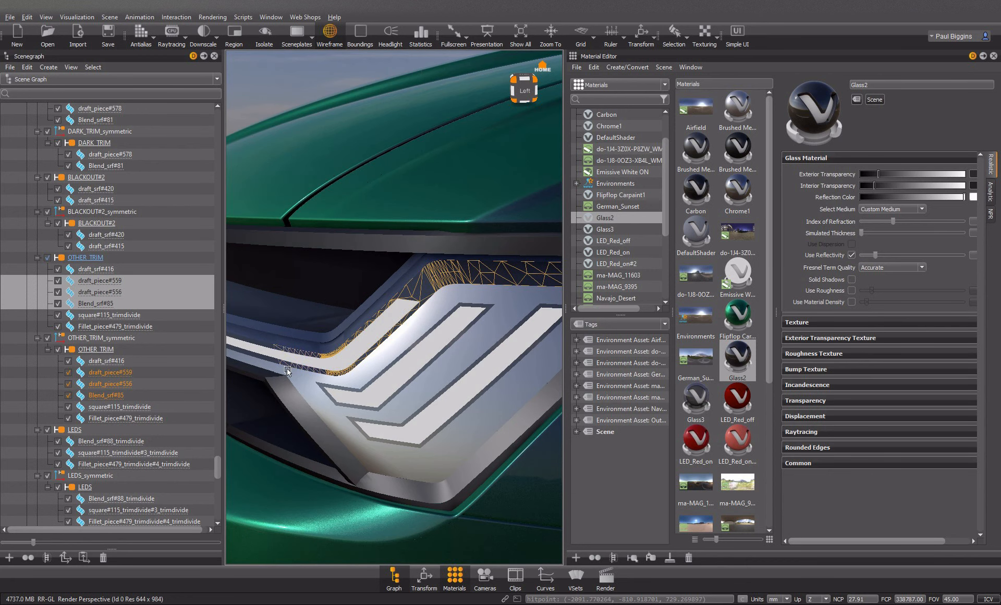
ctrl+shift+click(261, 356)
ctrl+shift+click(477, 315)
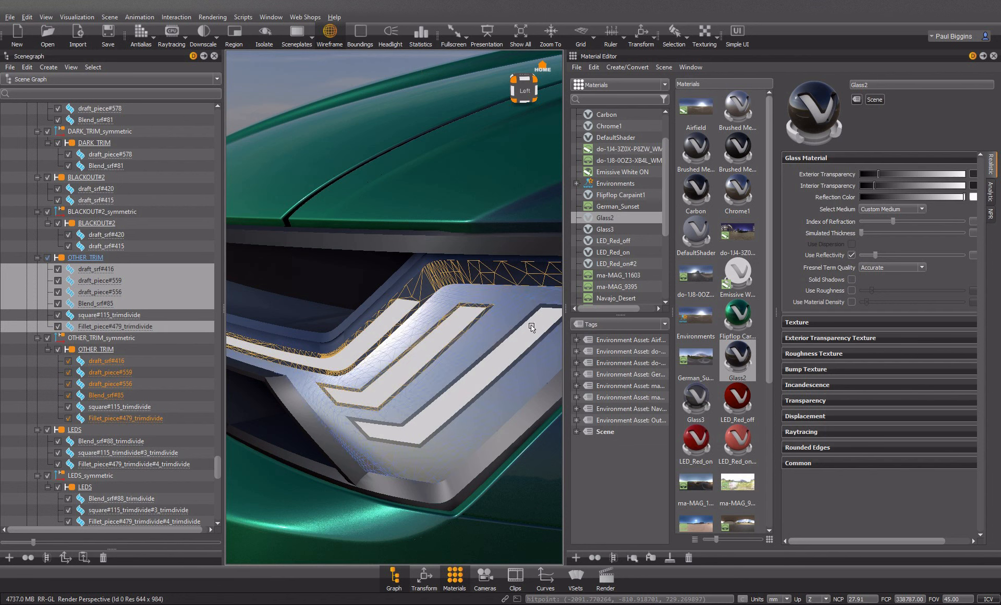
ctrl+shift+click(551, 317)
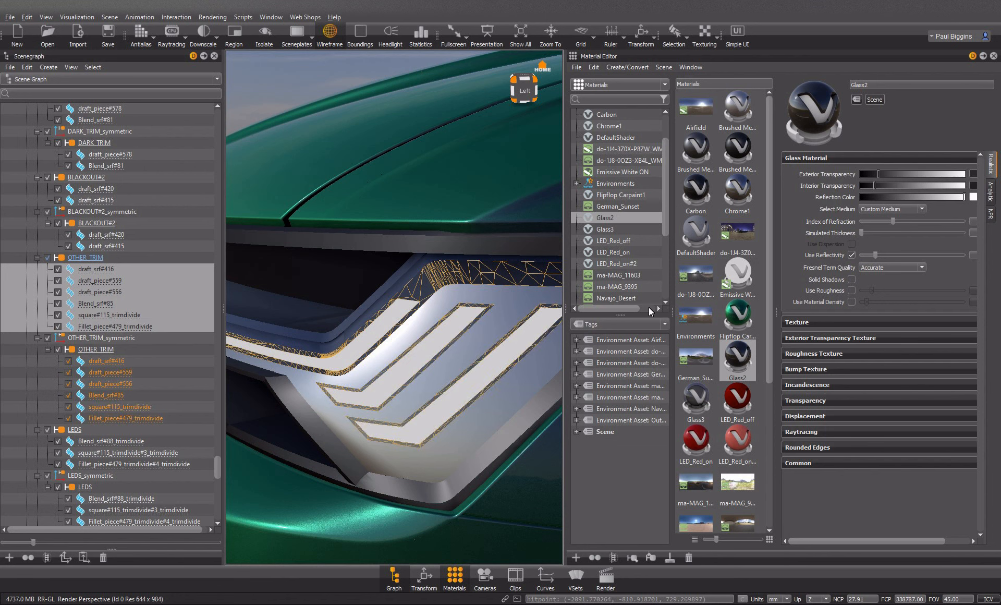
right_click(737, 144)
click(741, 252)
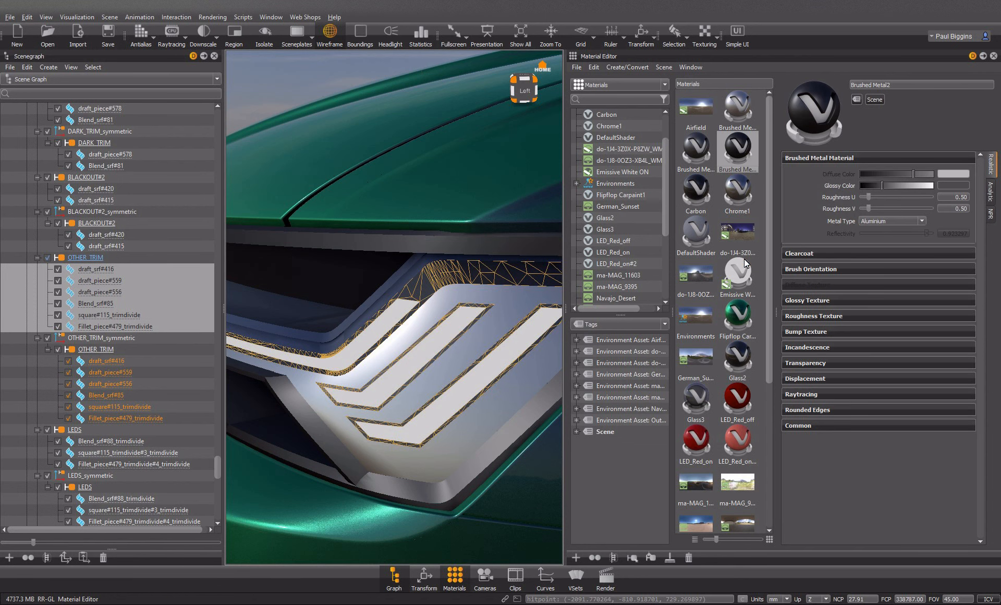
shift+click(334, 286)
Step: Collapse the DOOR HANDLES, GLASS TRIM, SILVER_TRIM and SILVER_TRIM_symmetric groups in the scenegraph
drag(334, 287, 459, 288)
scroll(449, 286, down, 5)
scroll(459, 290, down, 5)
middle_drag(409, 279, 522, 253)
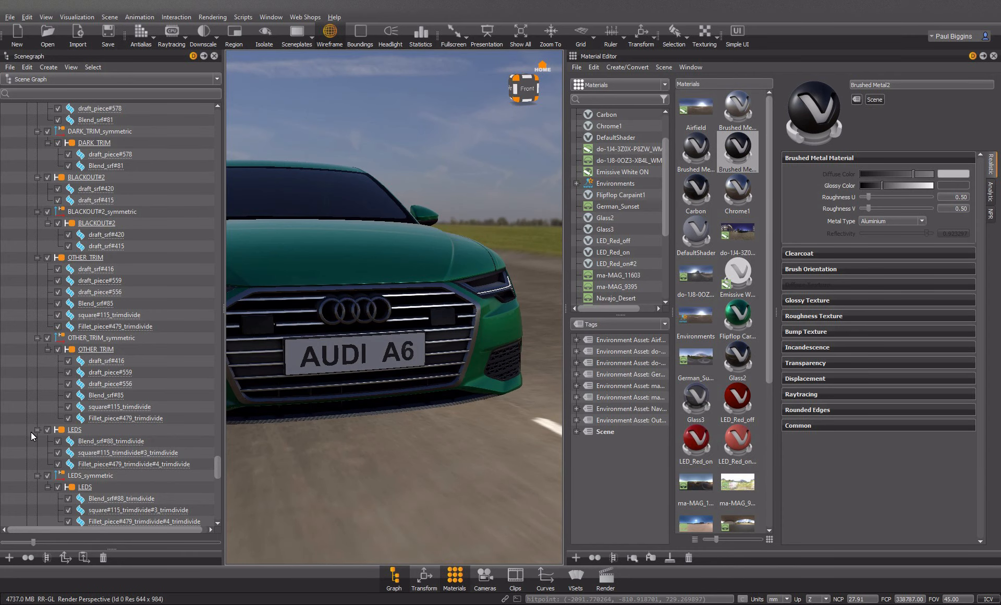
scroll(50, 394, up, 8)
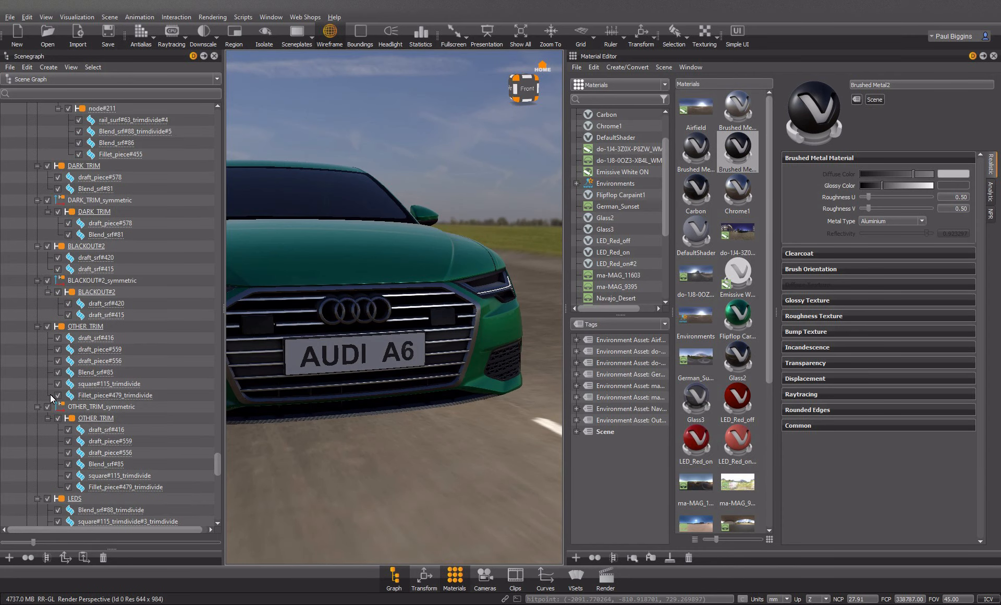
scroll(50, 394, up, 9)
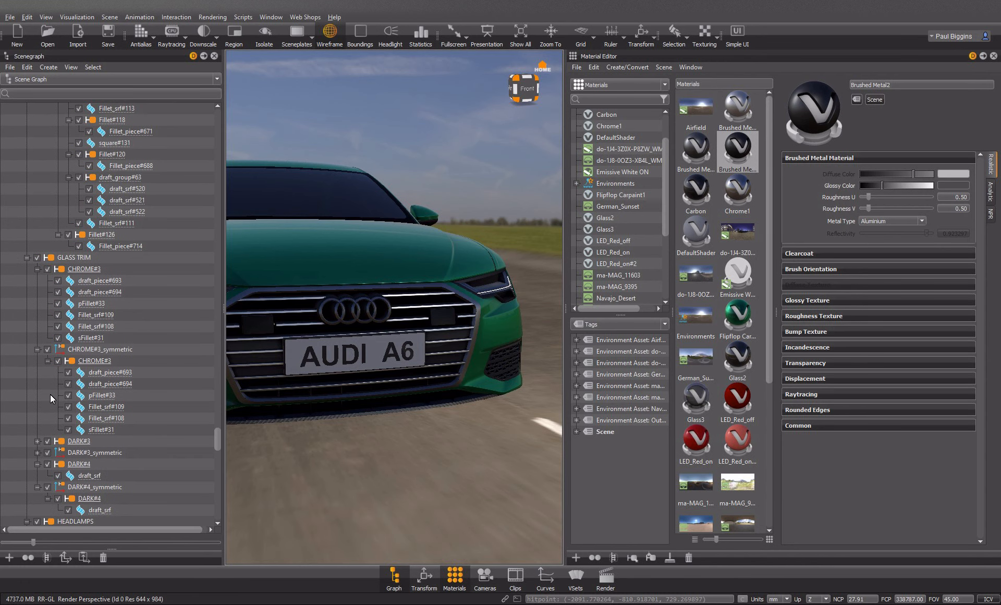
scroll(50, 394, up, 7)
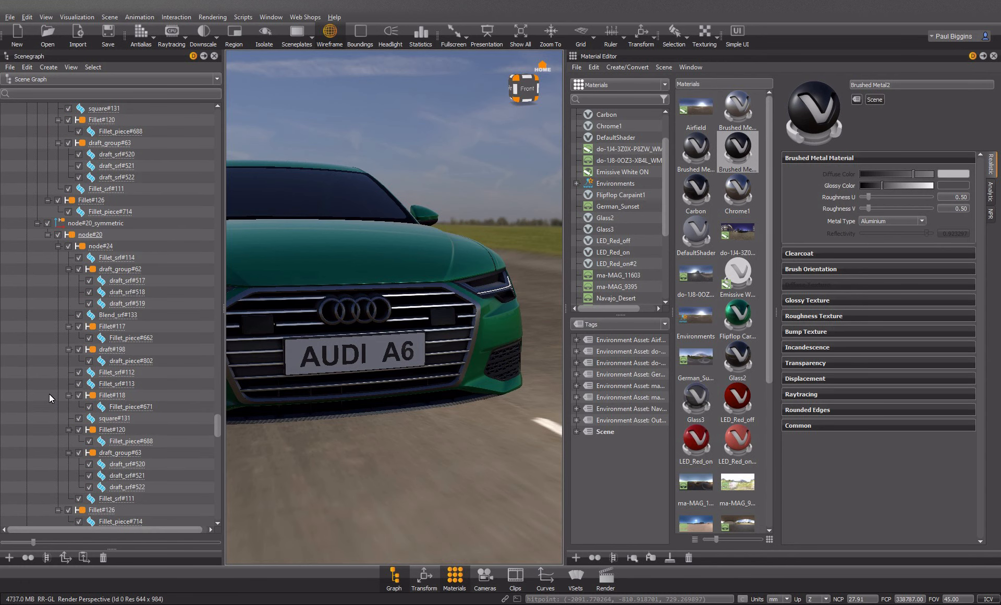
click(36, 200)
scroll(60, 503, up, 11)
scroll(46, 439, up, 5)
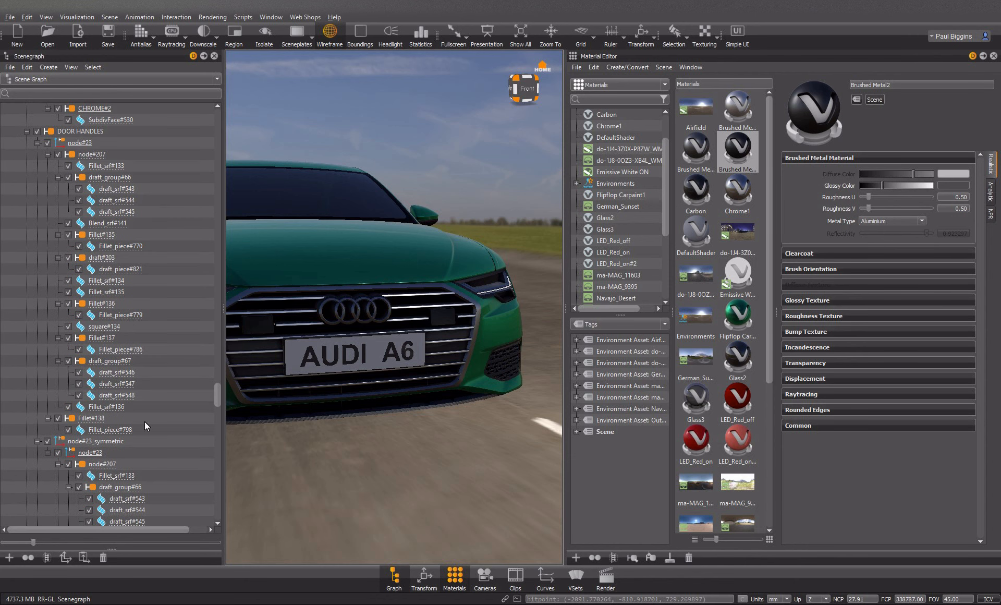
click(26, 130)
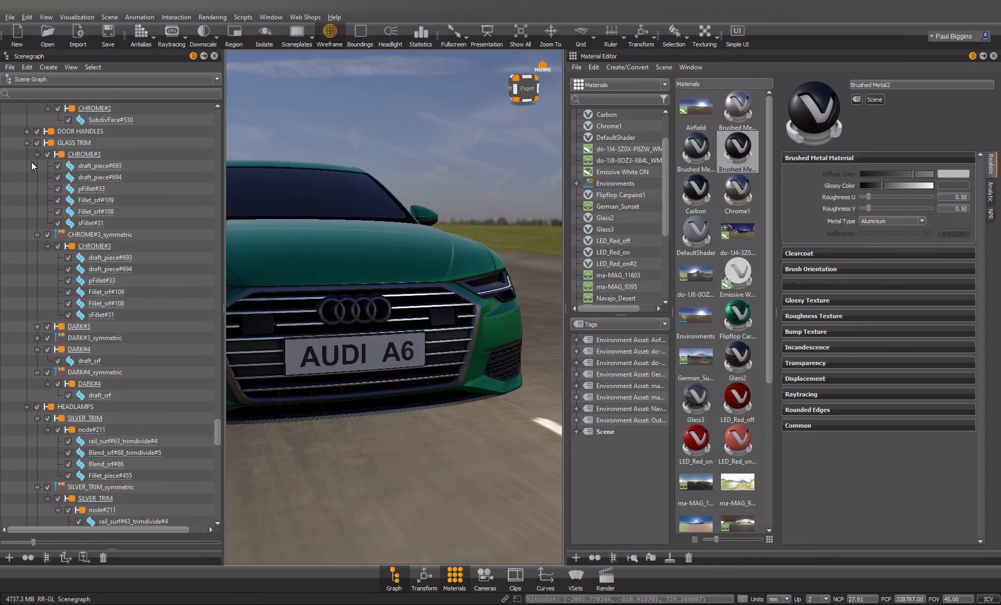
click(26, 143)
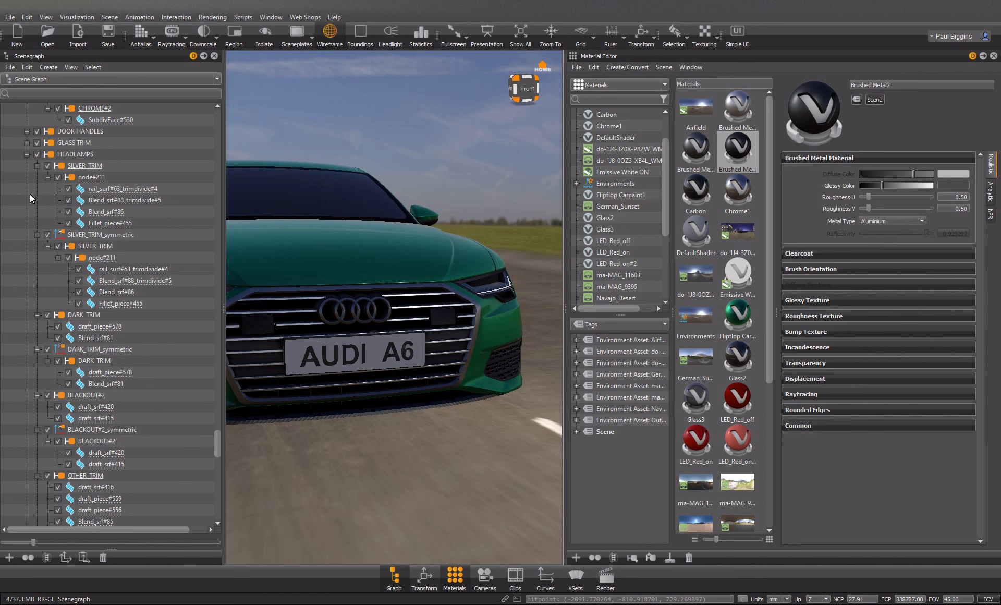
click(36, 165)
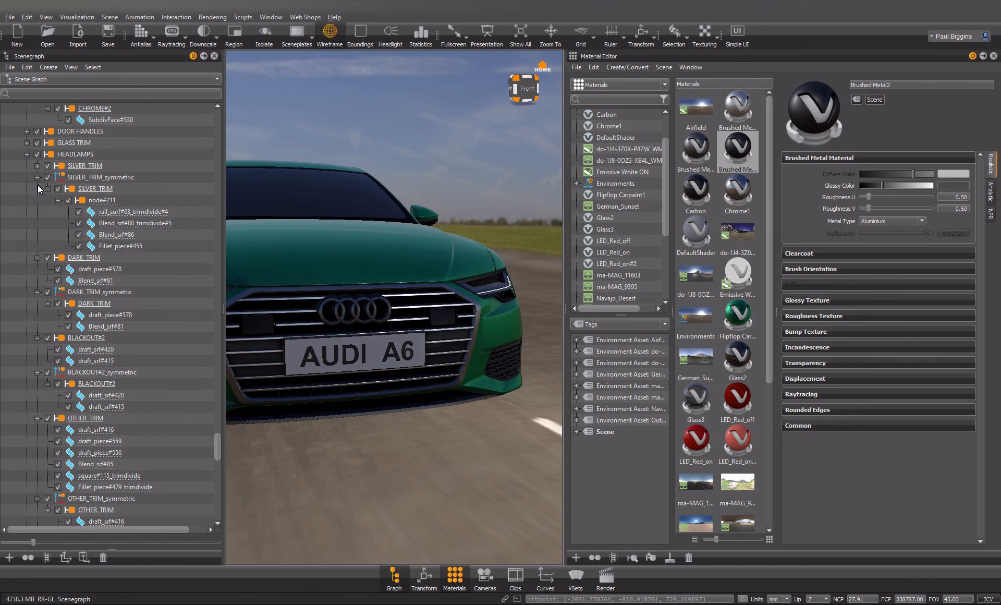
click(37, 177)
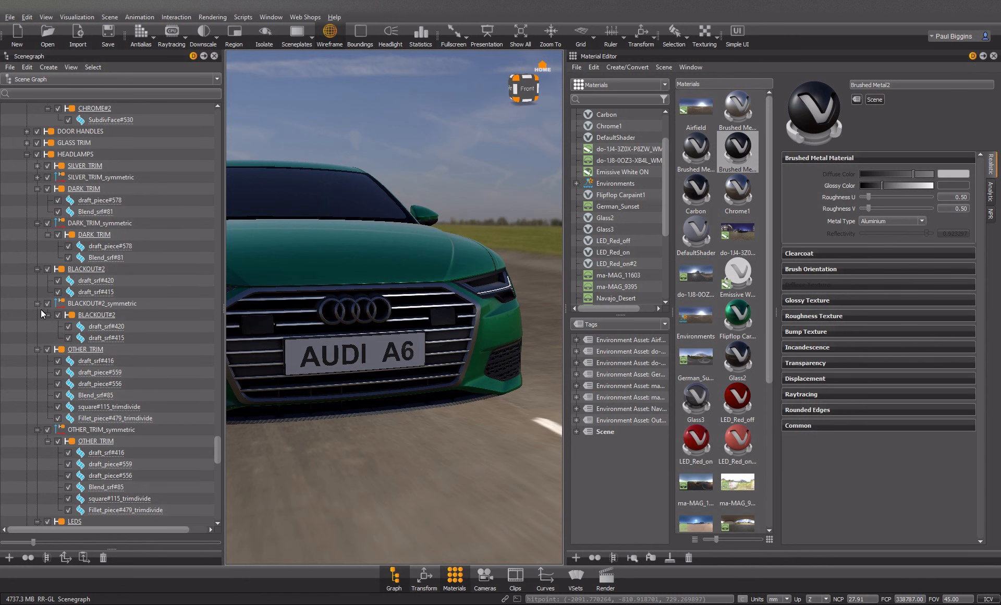
Step: Unhide the headlight's GLASS#2 node and slightly darken the Glossy Color of Brushed Metal2
scroll(40, 324, down, 7)
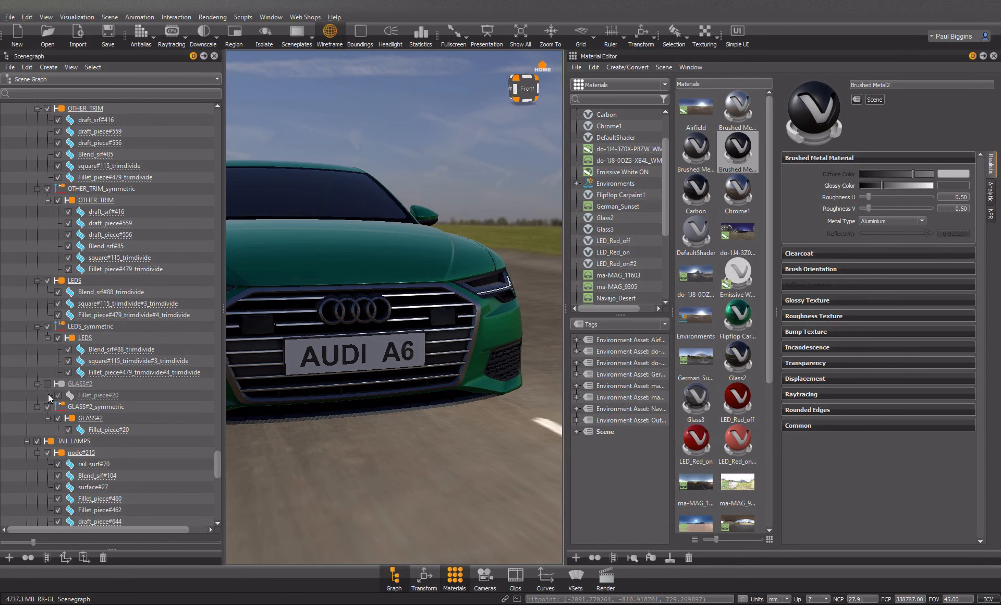
click(47, 384)
drag(435, 305, 490, 285)
scroll(326, 299, up, 4)
scroll(355, 295, up, 3)
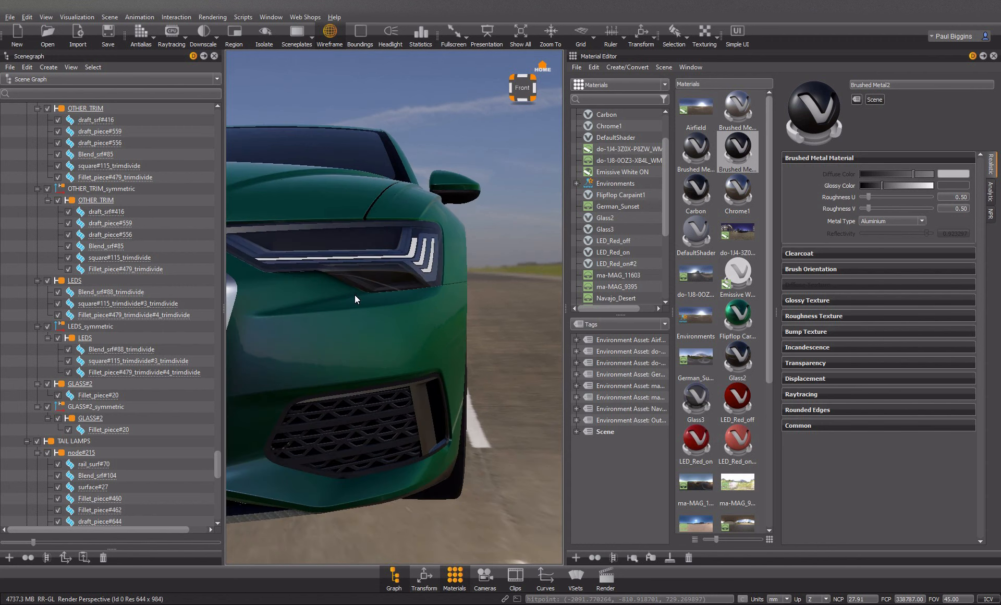
drag(881, 186, 876, 187)
Step: Locate the tail light's outer glass in the scenegraph and hide its node#220
scroll(319, 299, down, 3)
drag(318, 298, 443, 258)
scroll(406, 312, down, 5)
scroll(396, 292, up, 8)
scroll(394, 294, down, 5)
right_drag(443, 259, 452, 256)
middle_drag(452, 255, 355, 289)
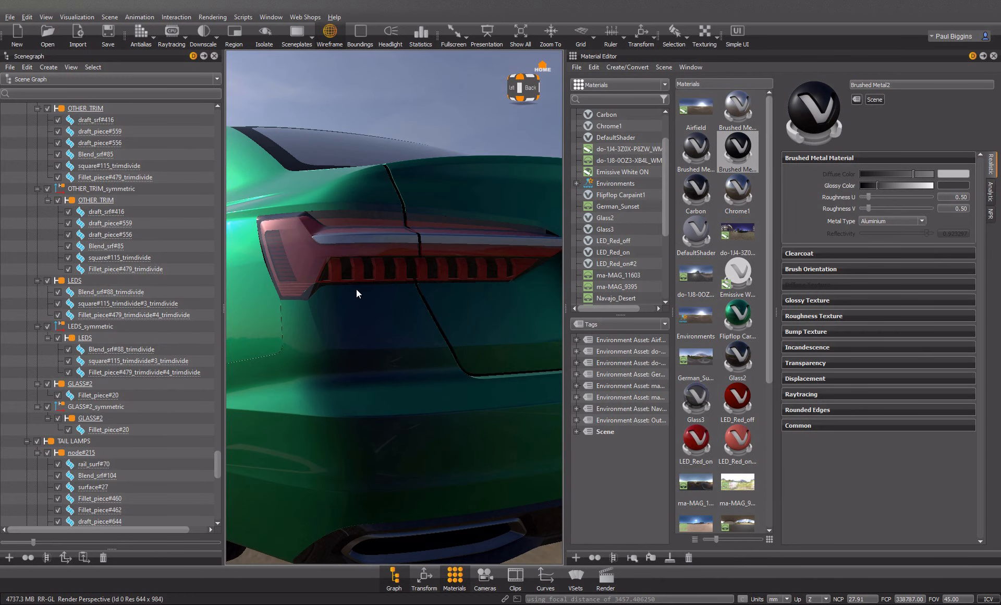
click(742, 400)
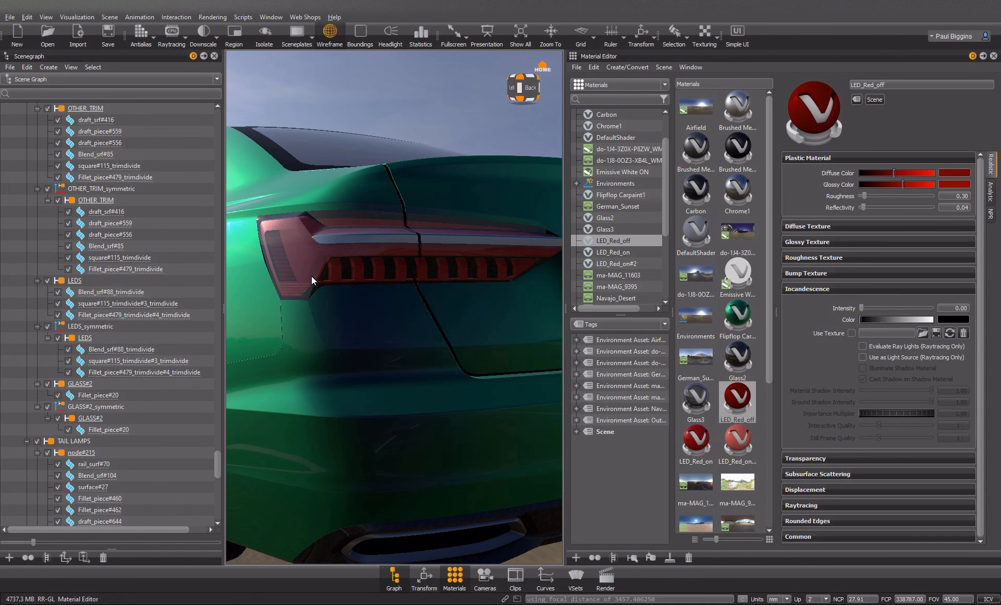
shift+click(314, 256)
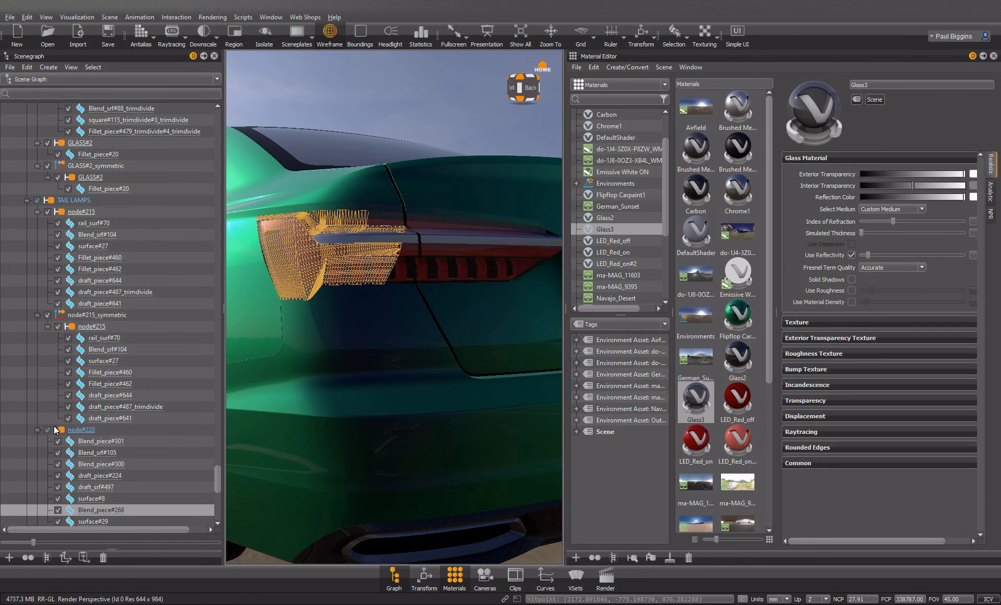
shift+click(424, 230)
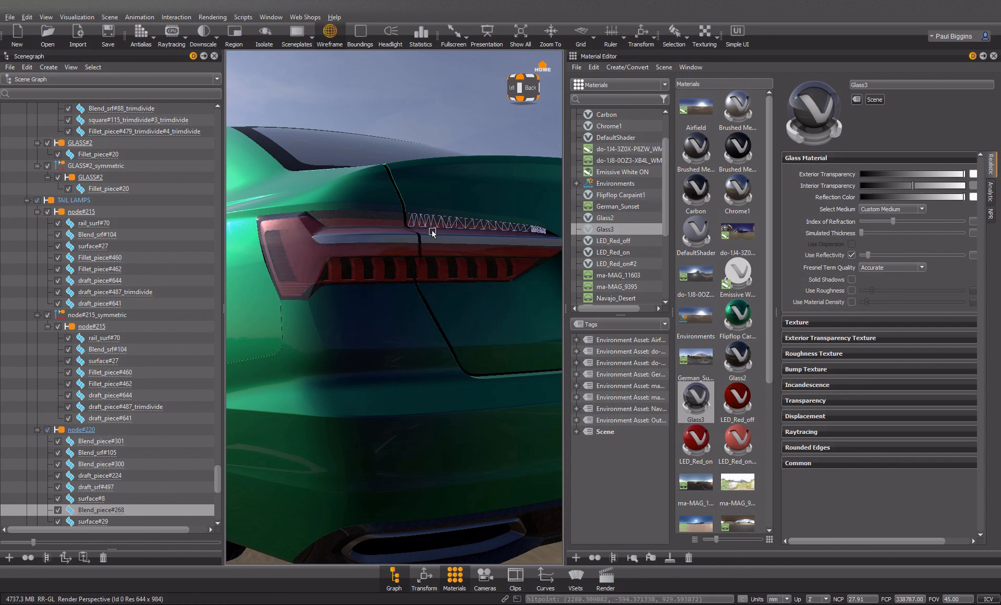
click(47, 431)
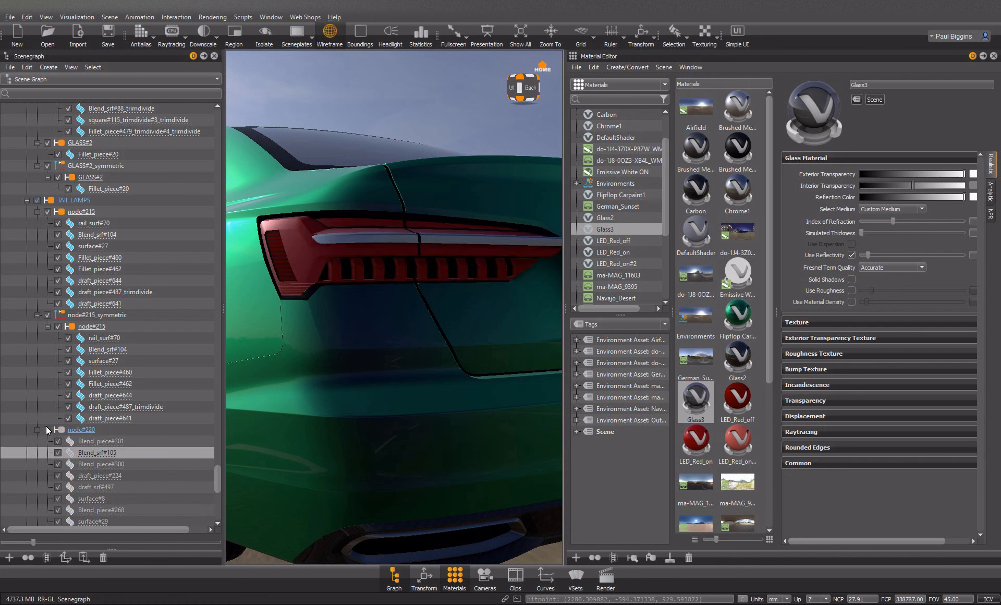
Step: Select every node that uses the LED_Red_on material to check which tail light parts it covers
shift+click(308, 249)
right_click(693, 450)
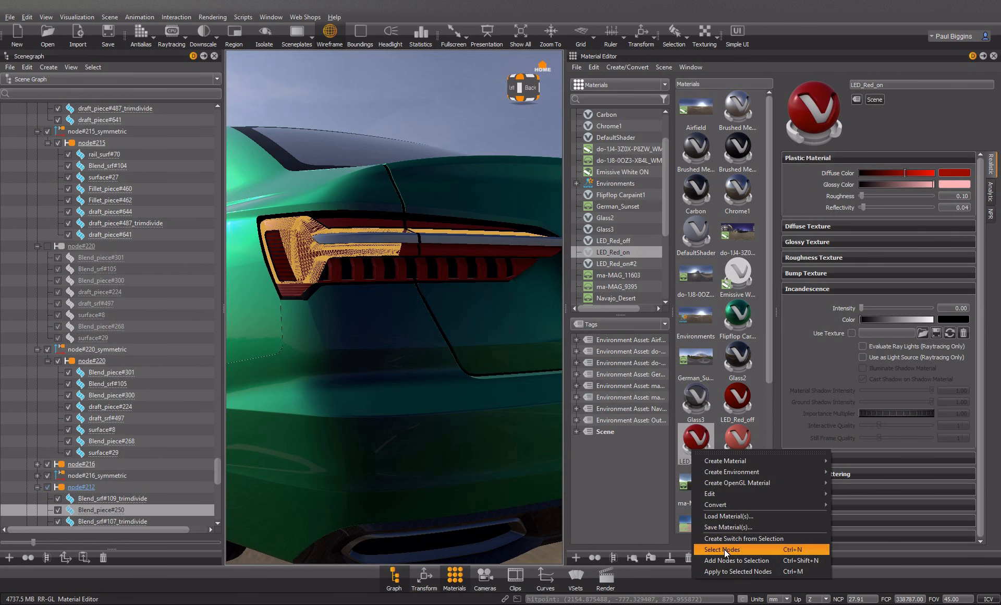
click(724, 549)
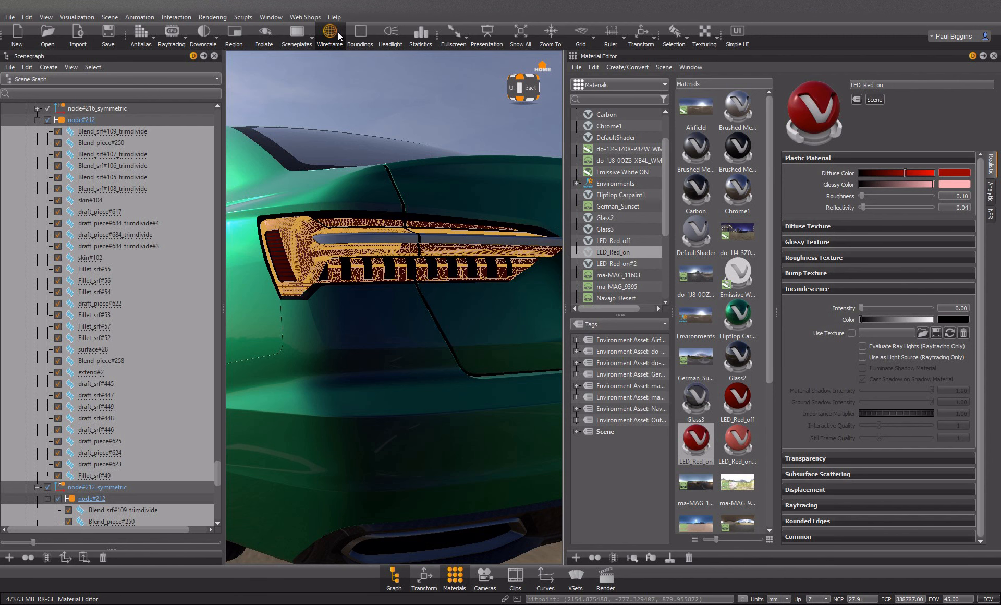
click(376, 93)
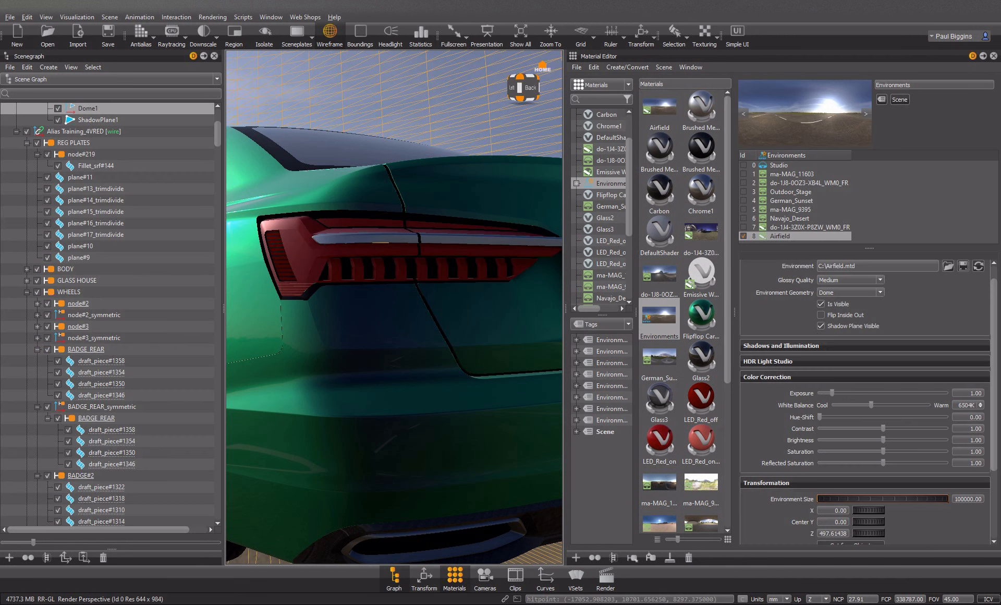
Step: Switch to File Explorer and view the tail light reference photo audi-2018-geneva-motor-show-08 (2) from the Pictures folder
key(alt+Tab)
click(280, 334)
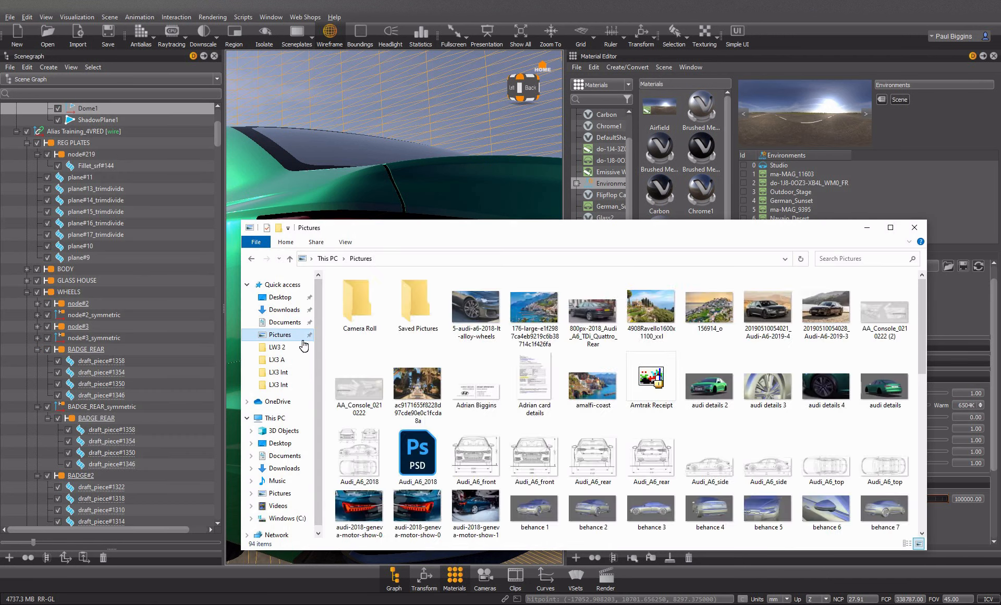
scroll(504, 418, down, 10)
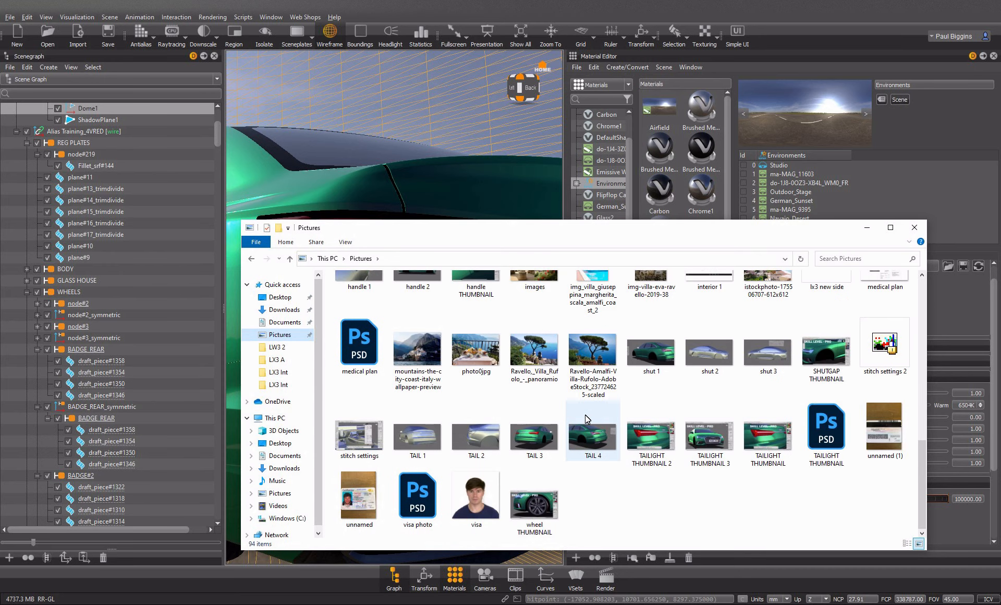
drag(922, 472, 908, 360)
double_click(354, 347)
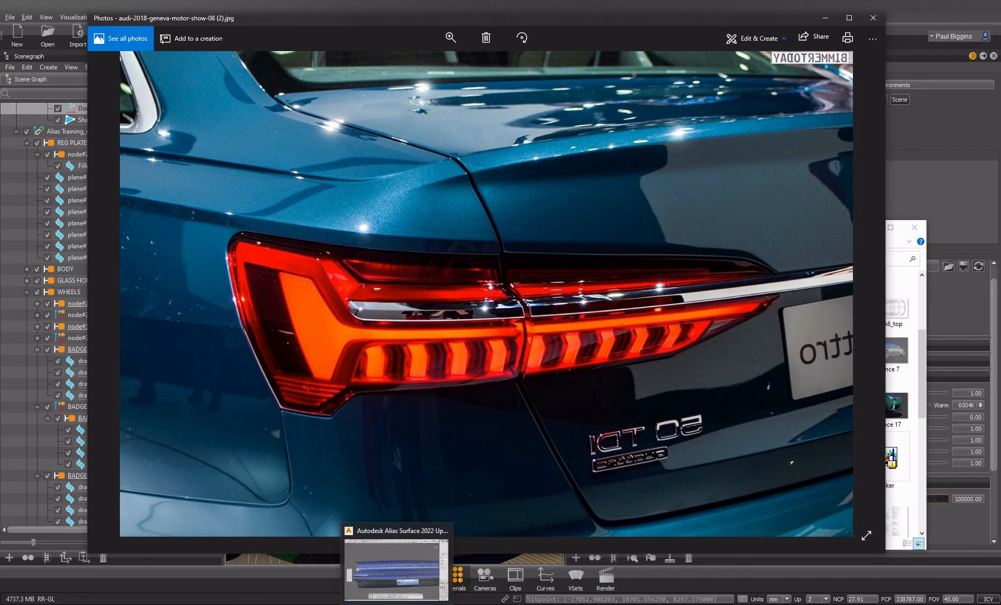
click(386, 603)
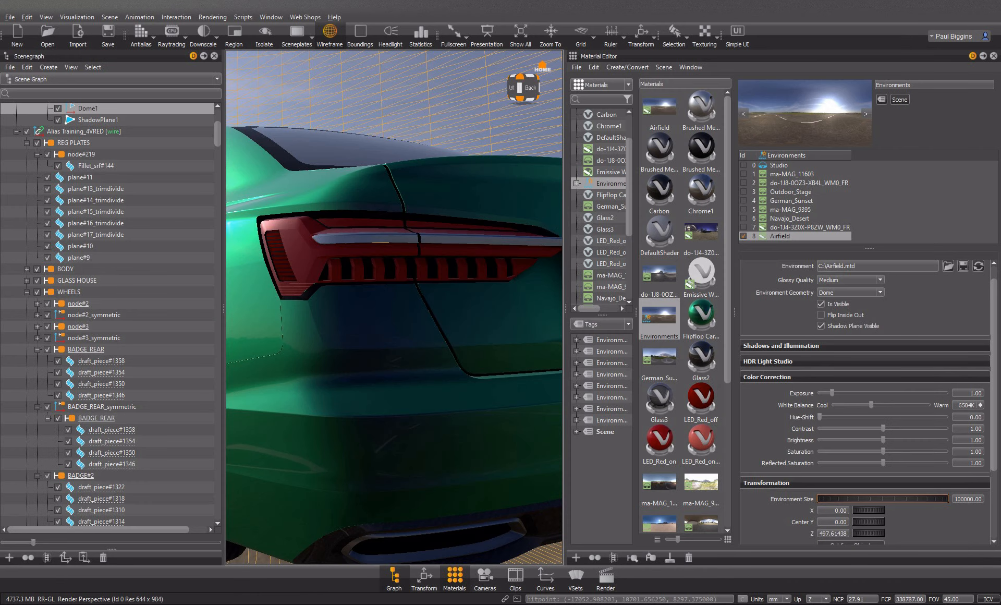
Step: Remove the tail light's Blend_piece#250 node with Remove Selected Nodes, leaving its individual surfaces directly under node#212
click(298, 252)
scroll(351, 260, up, 5)
scroll(332, 270, down, 3)
middle_drag(339, 282, 345, 303)
click(358, 252)
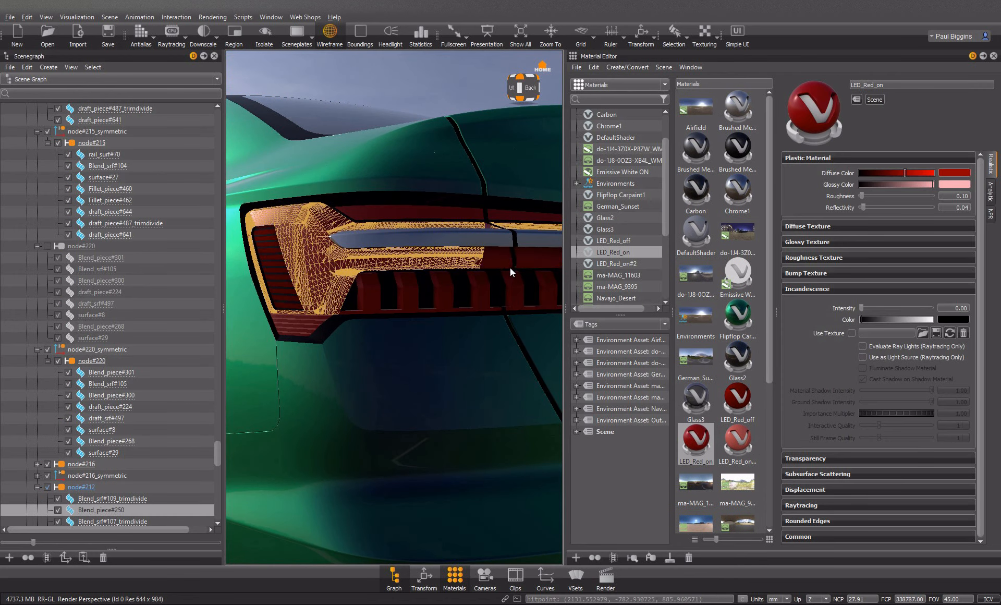
scroll(326, 289, up, 3)
scroll(346, 289, up, 2)
scroll(340, 286, down, 4)
scroll(387, 293, up, 2)
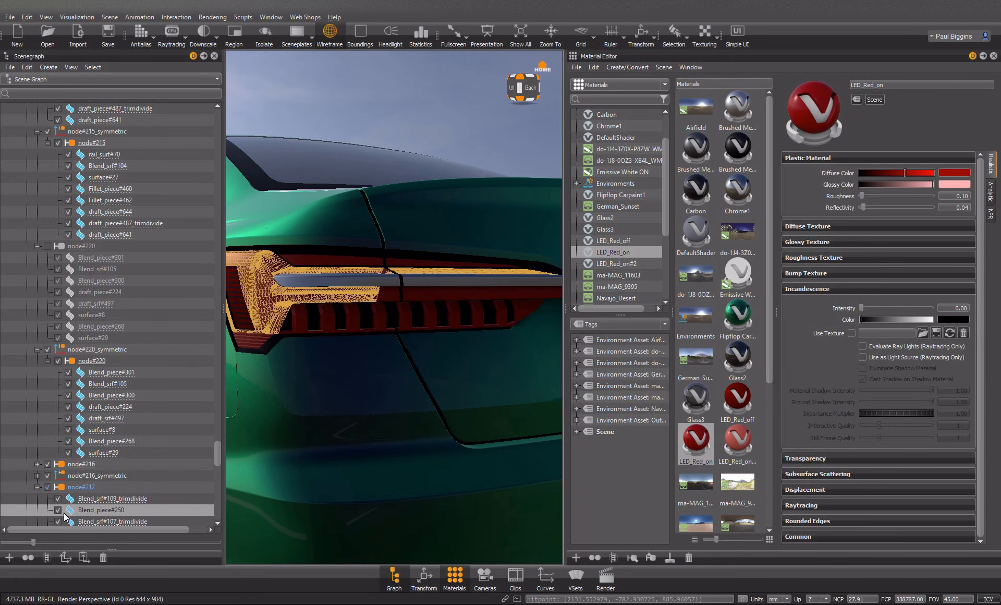
scroll(66, 517, down, 2)
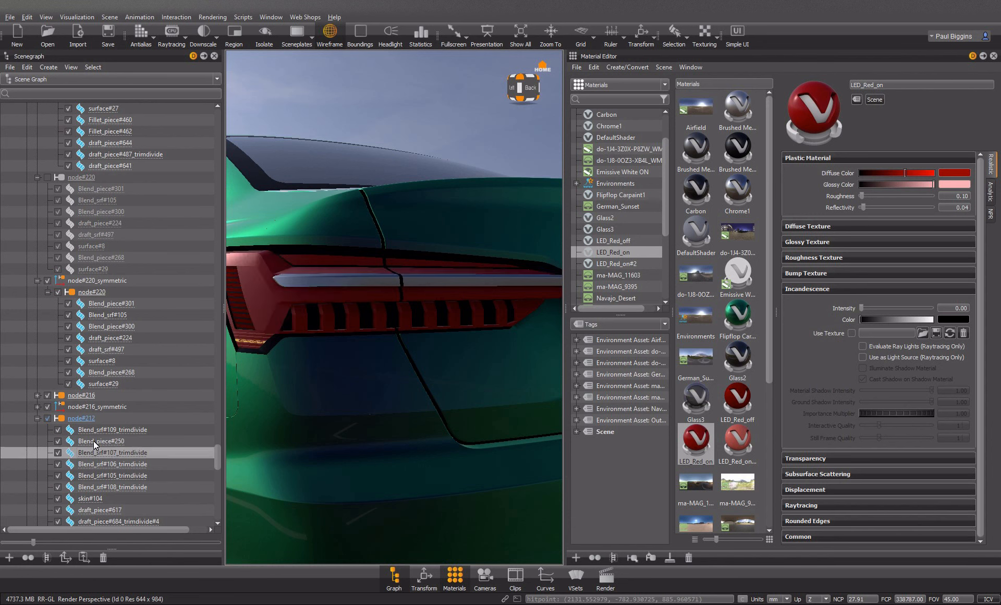
right_click(93, 444)
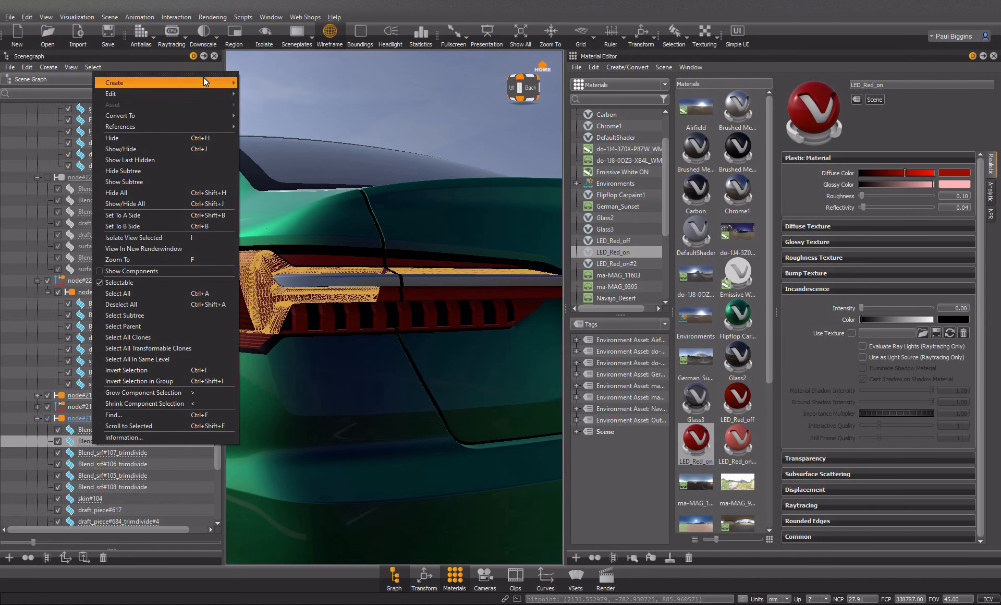
mouse_move(208, 92)
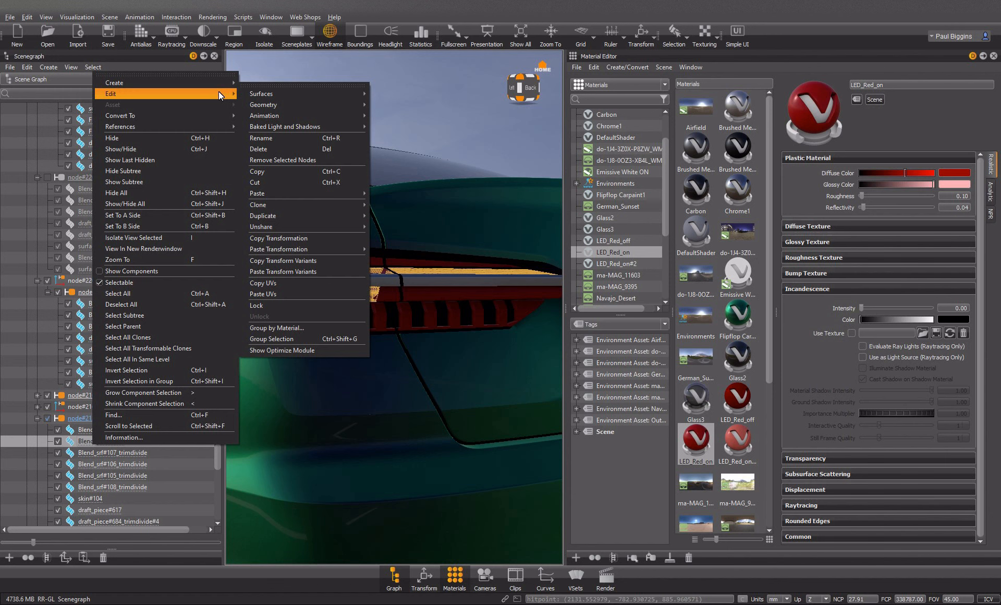
click(282, 160)
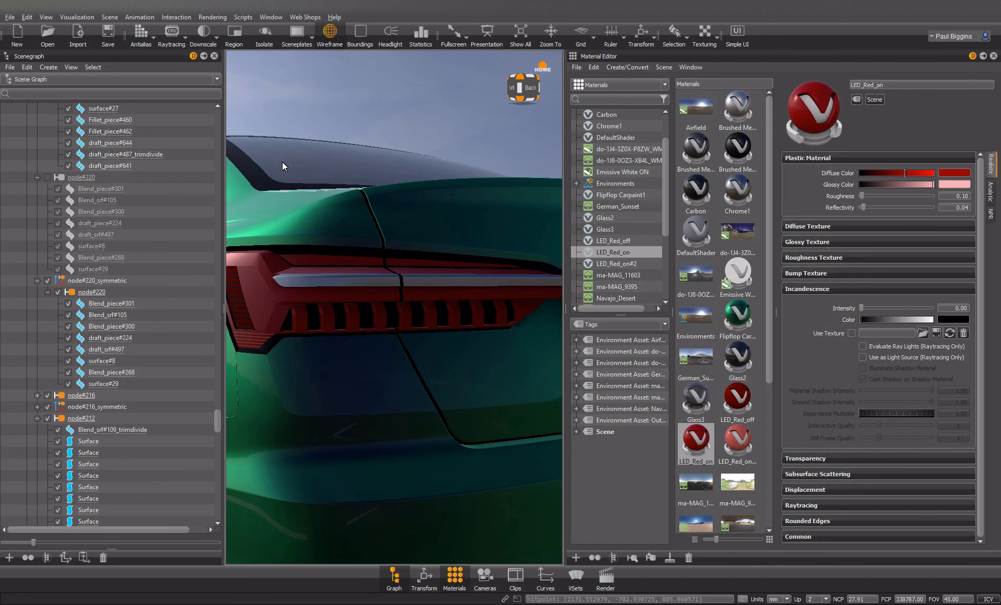
Step: Apply the Emissive White ON library material to the tail light's inner LED strip surfaces, including surface#28
click(268, 302)
click(262, 306)
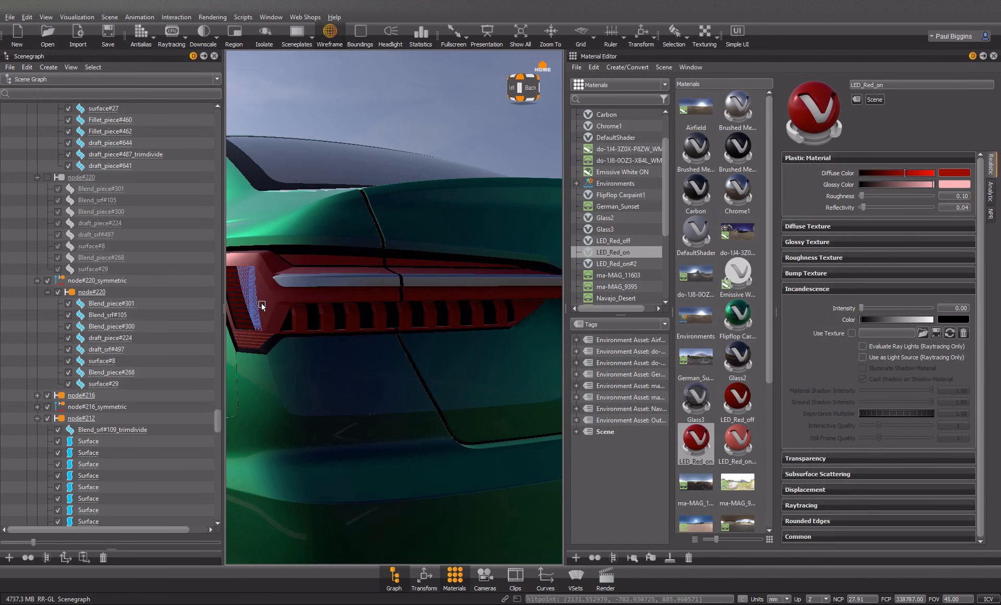
ctrl+shift+click(262, 306)
ctrl+shift+click(270, 307)
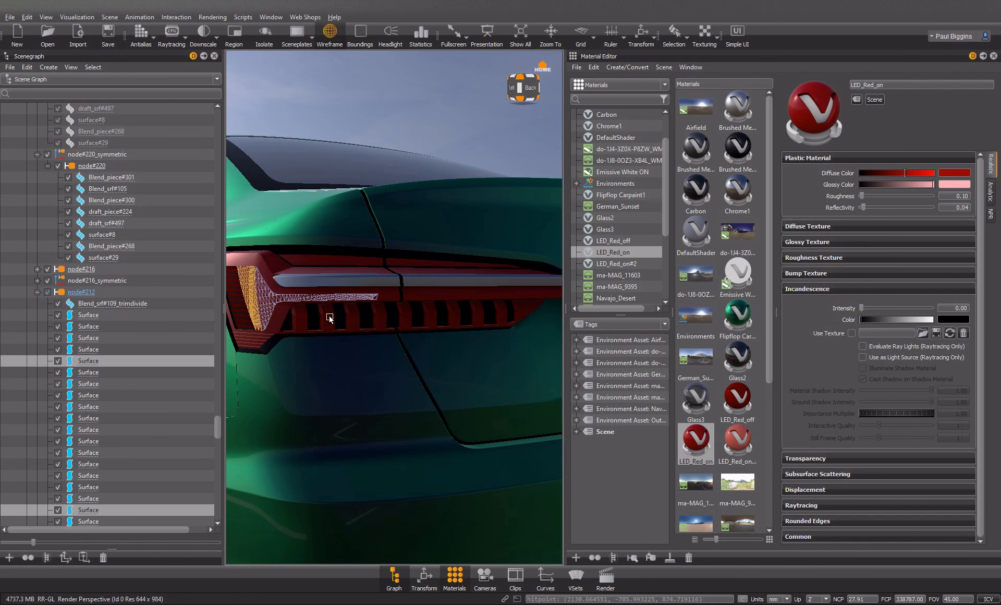
ctrl+shift+click(391, 302)
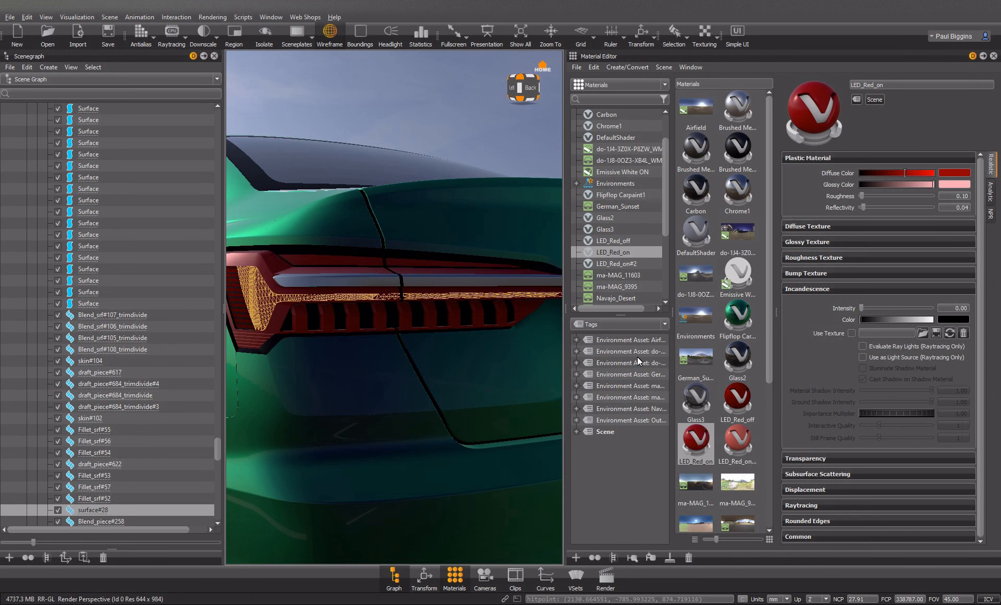
right_click(780, 27)
click(799, 17)
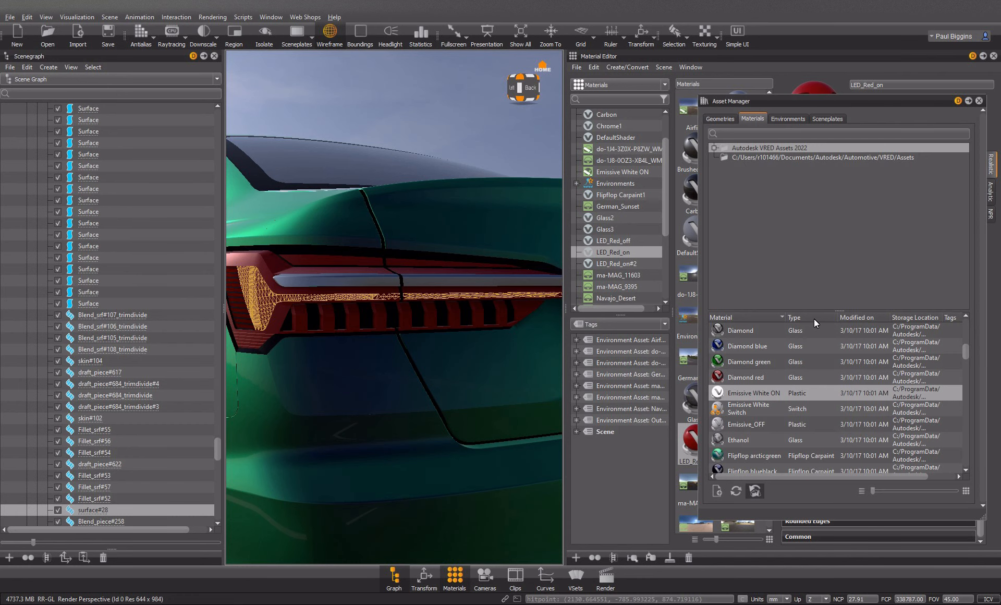
right_click(762, 394)
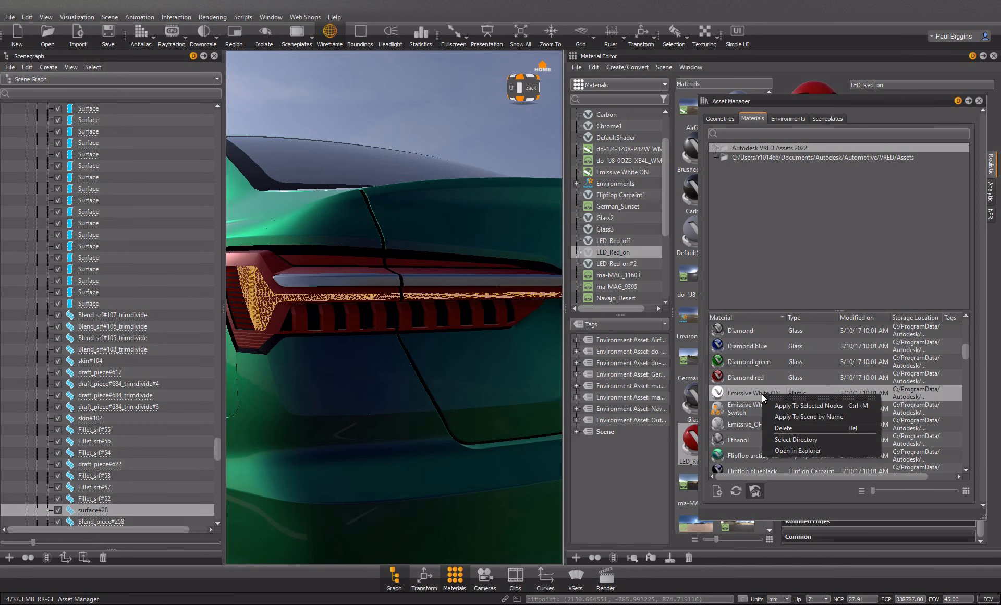
click(786, 403)
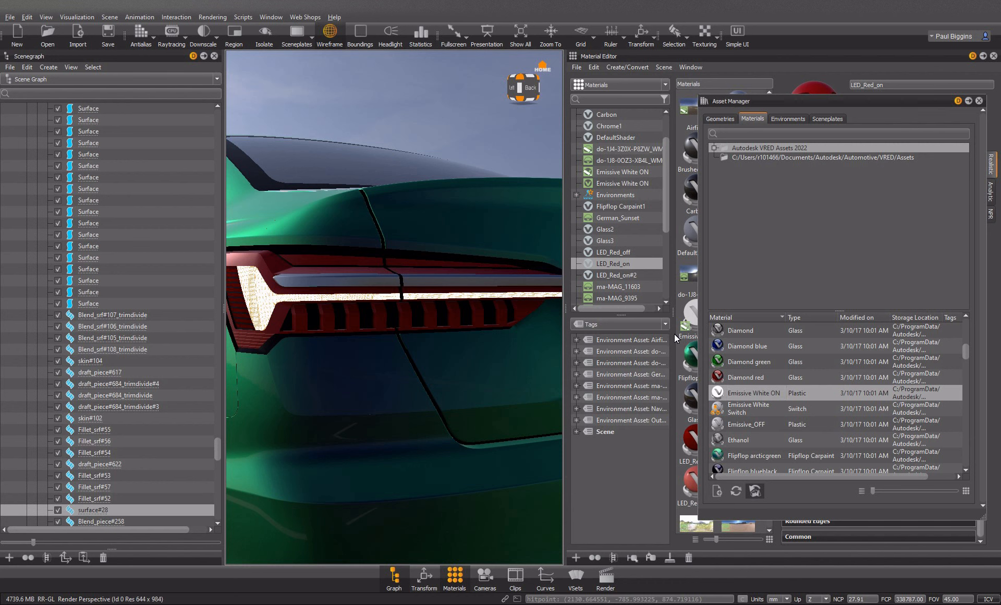
click(688, 358)
click(978, 101)
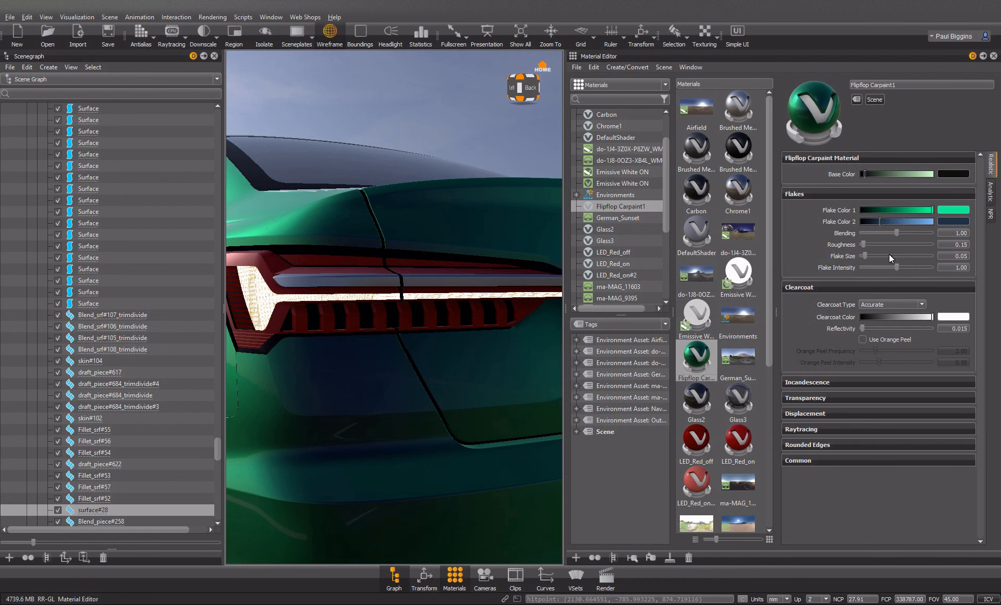
Step: Unlock the newly applied Emissive White ON material for editing and set its incandescence to a saturated pinkish red with intensity 5
click(743, 284)
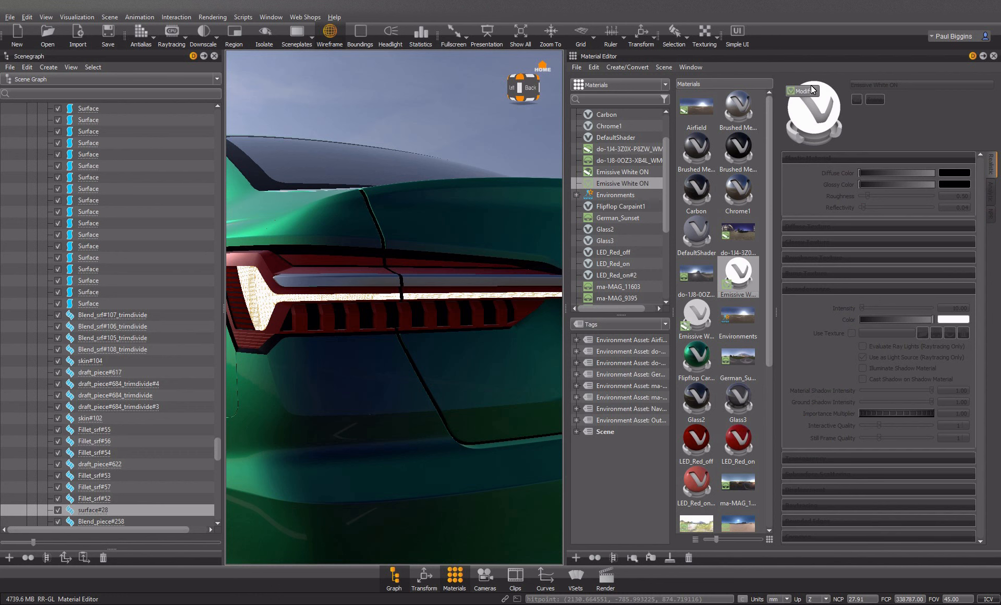
click(961, 318)
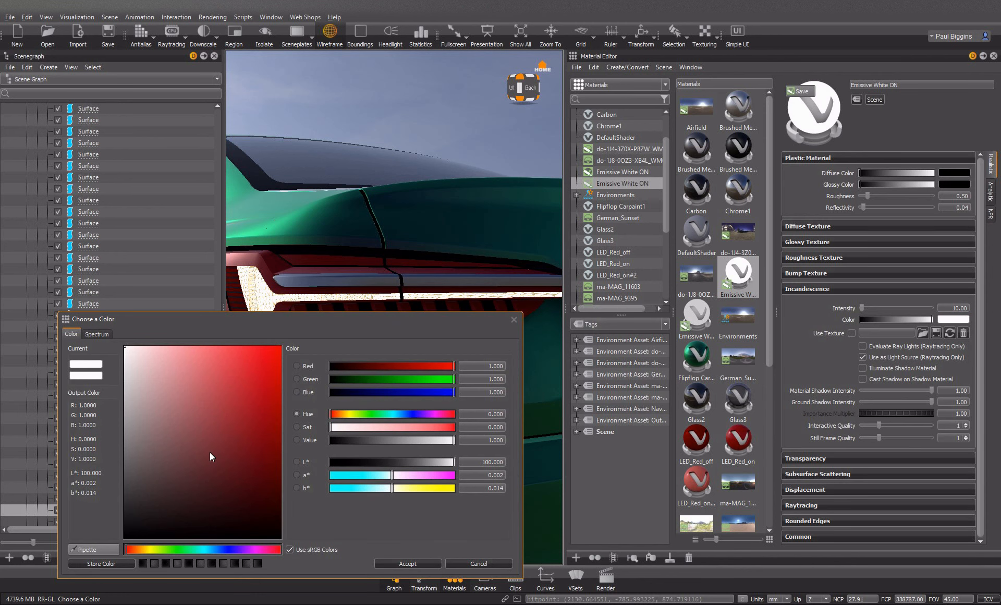
click(271, 548)
drag(270, 466, 392, 284)
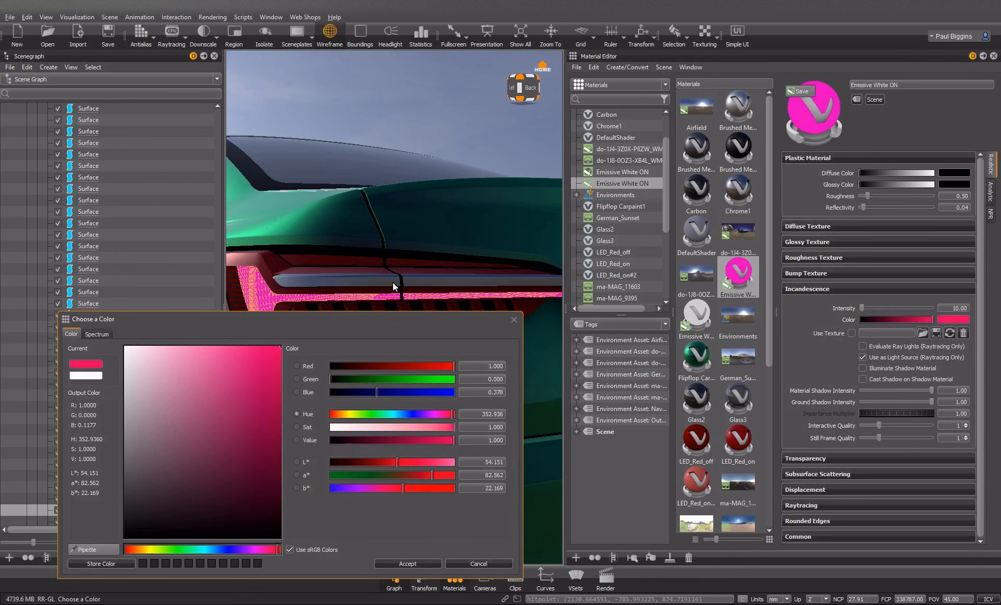
drag(276, 549, 278, 548)
click(407, 563)
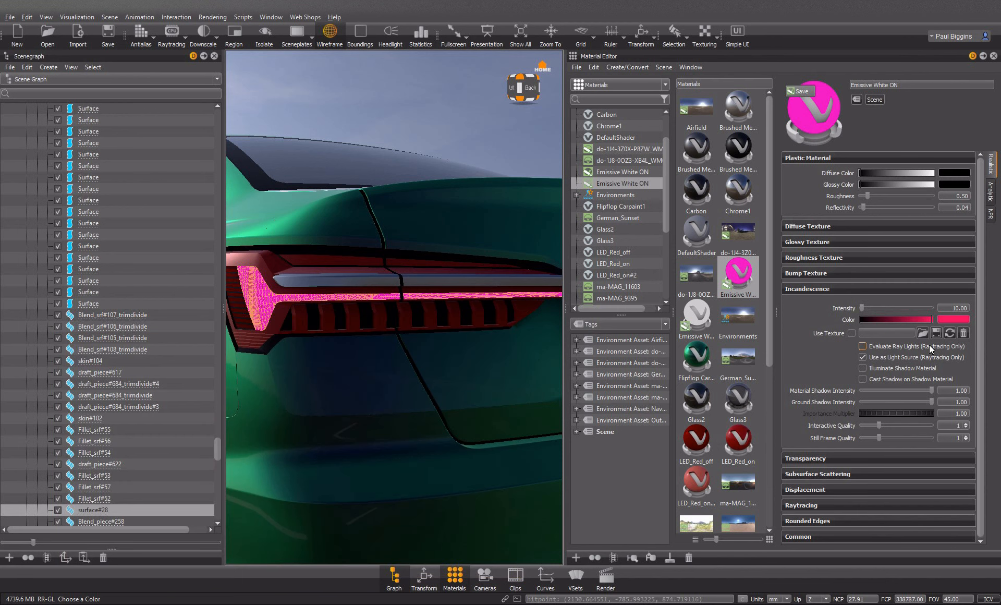
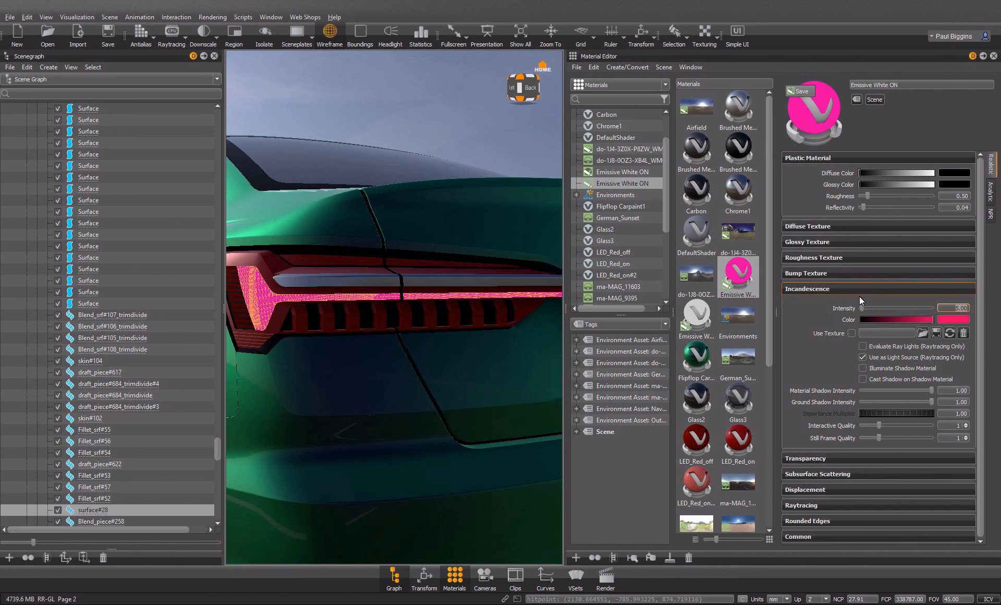
Step: Shift the material's incandescence hue to about 356.4, then inspect the rear of the car without wireframe display
click(954, 319)
click(280, 552)
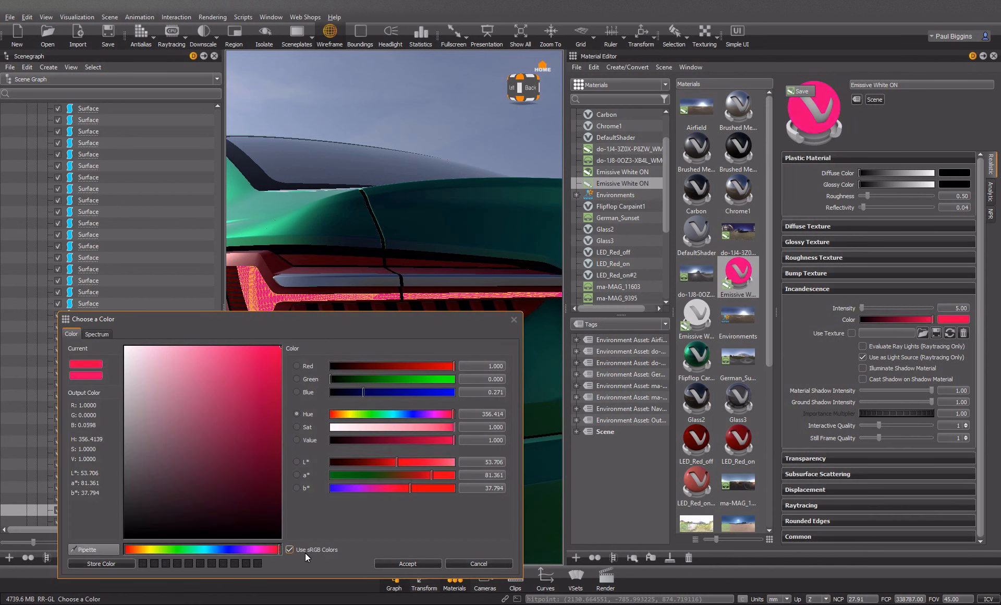
click(408, 563)
click(330, 35)
drag(358, 397, 269, 378)
scroll(448, 395, down, 4)
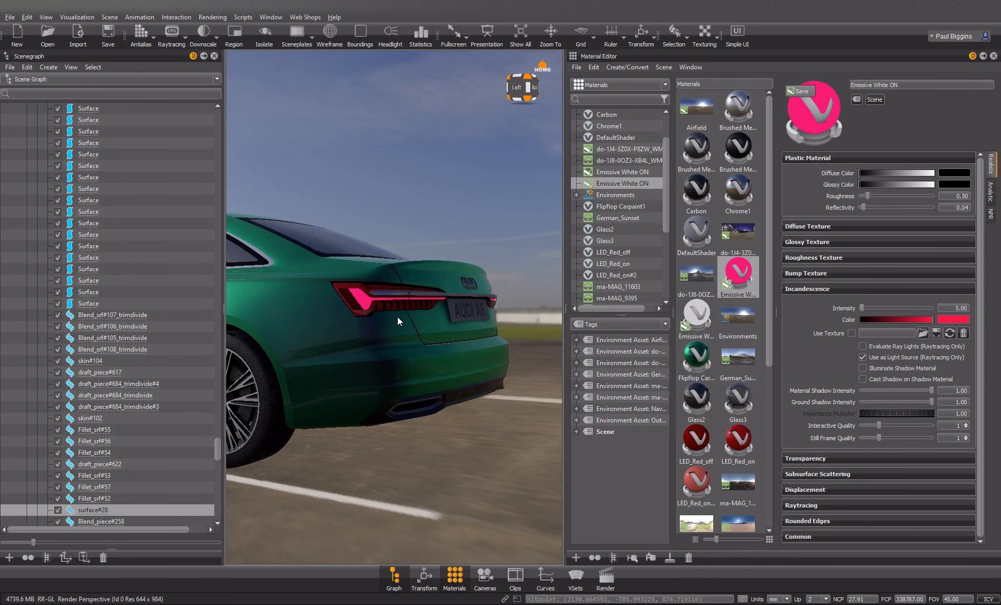
Step: Set the incandescence hue to about 358.8 for a purer red and inspect the lit tail light from behind
click(958, 319)
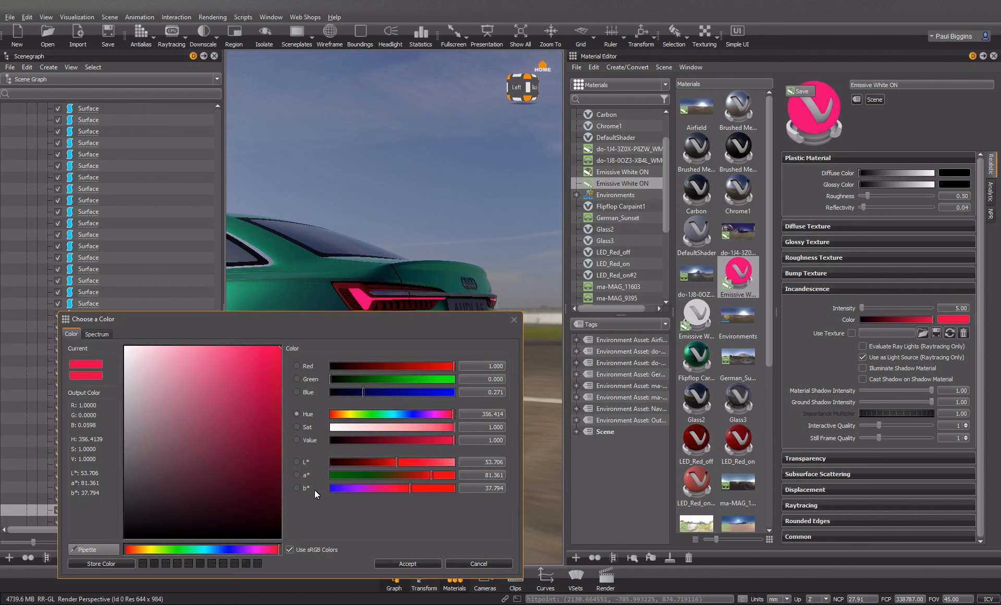
drag(277, 549, 281, 549)
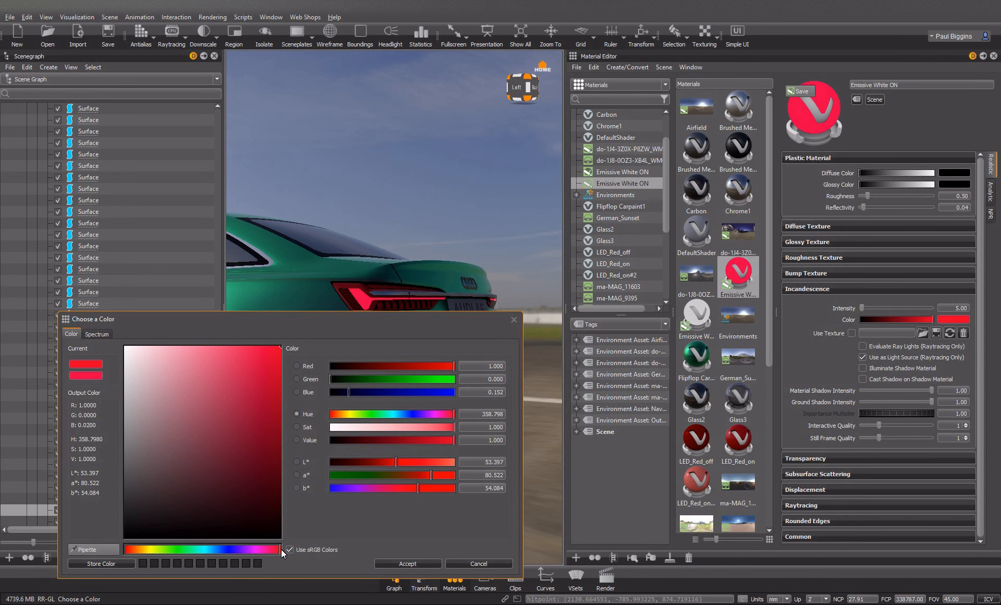
click(406, 564)
scroll(402, 353, up, 5)
scroll(401, 353, down, 5)
drag(427, 364, 579, 370)
middle_drag(270, 343, 365, 342)
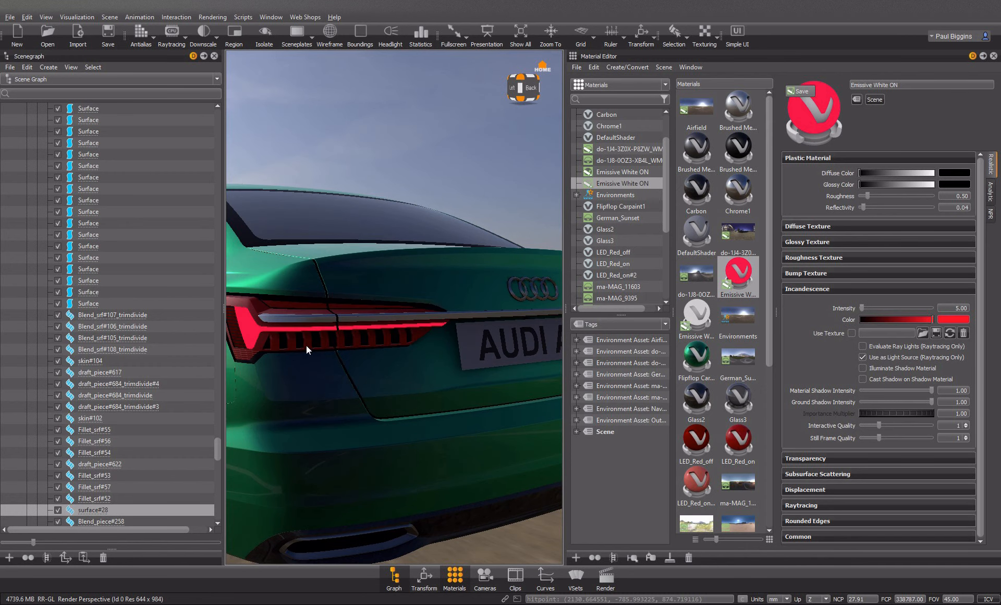
Step: Turn wireframe display back on and check the lit LED segments in the tail light reference photo in Photos
click(328, 35)
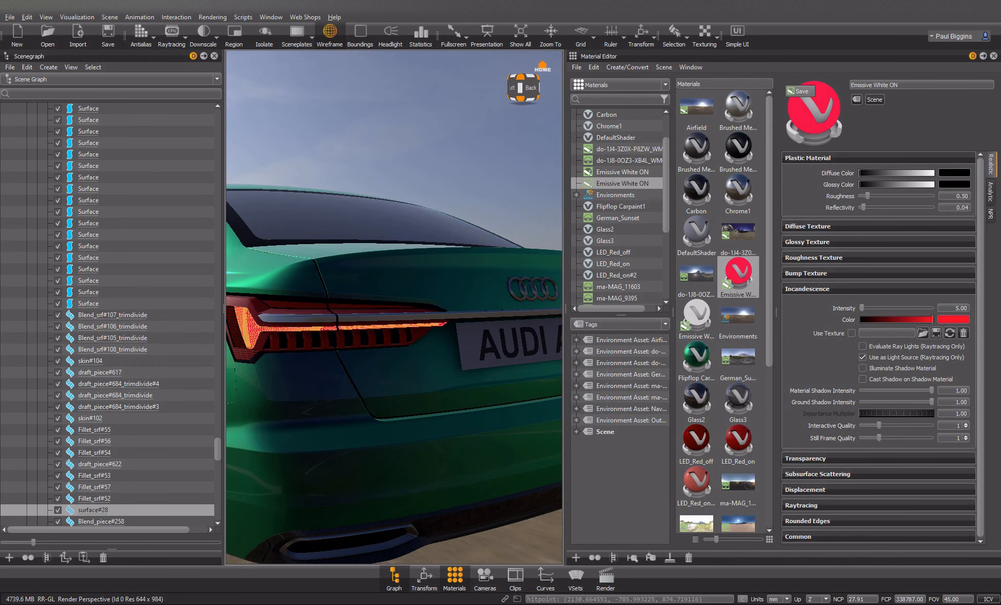
key(alt+Tab)
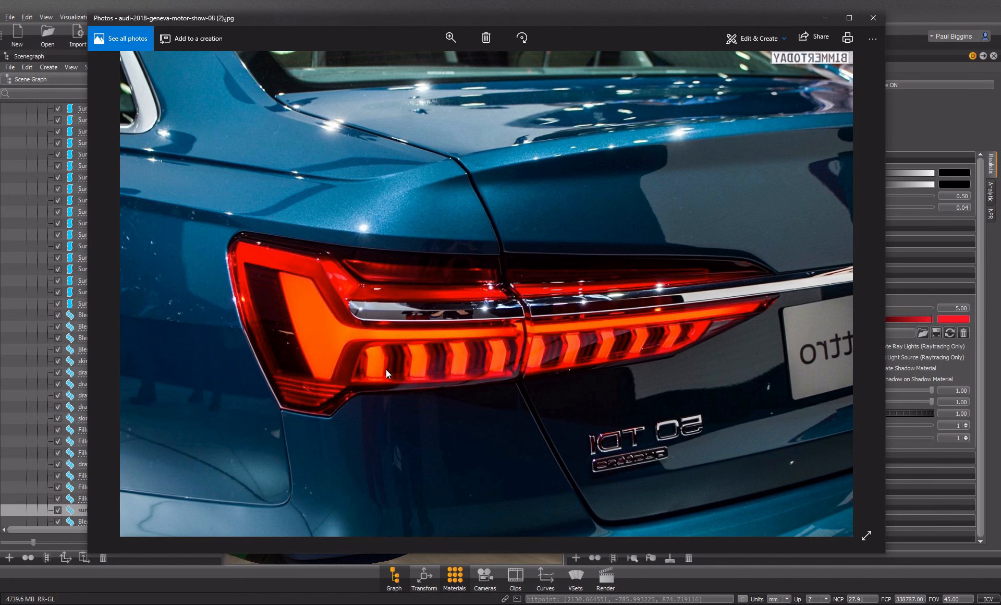
key(alt+Tab)
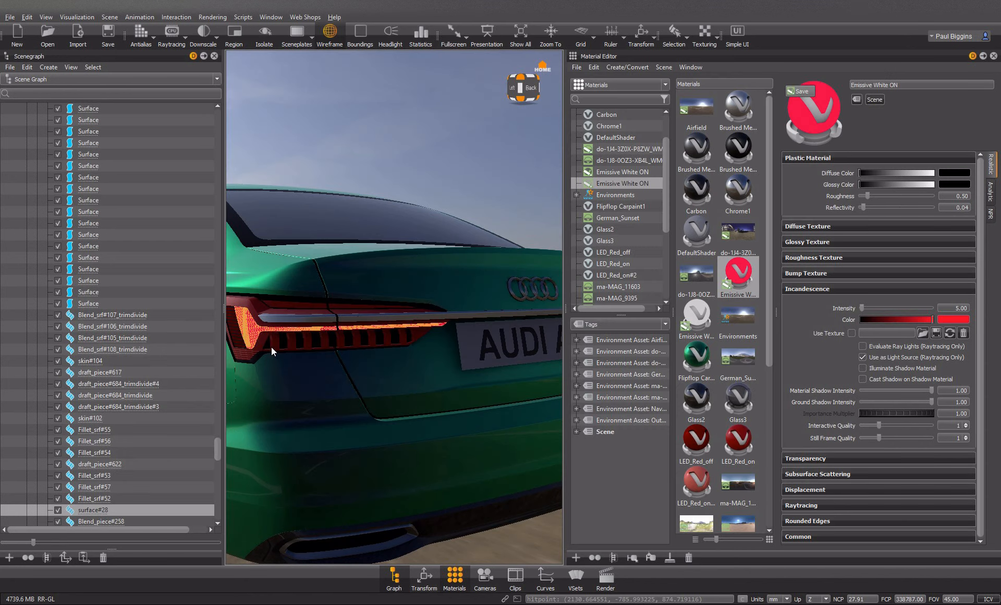
Step: Remove the Fillet_srf#49 node holding the tail light's lower LED segments with Remove Selected Nodes, leaving separate surfaces
scroll(264, 336, up, 5)
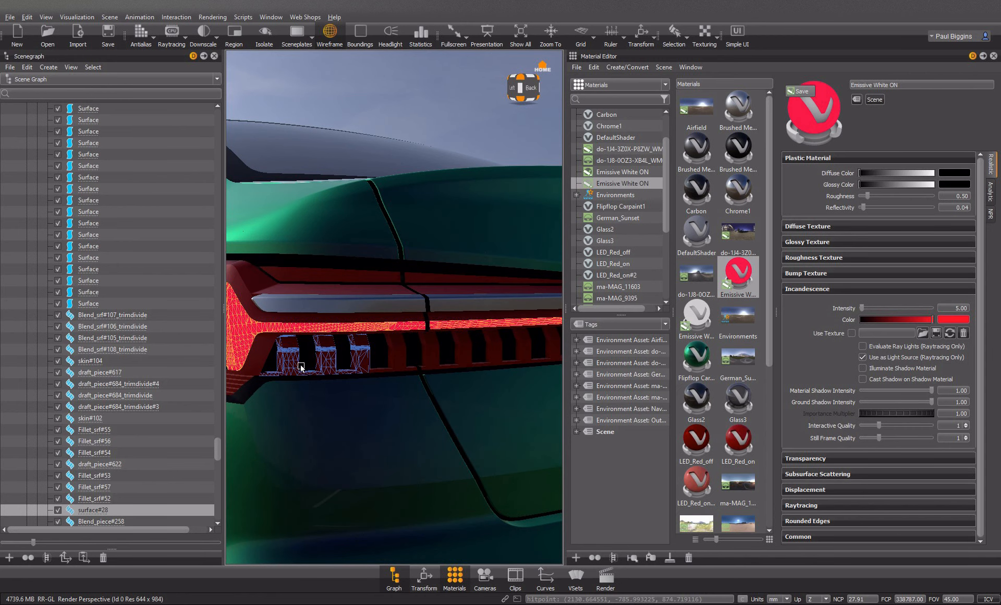
click(301, 366)
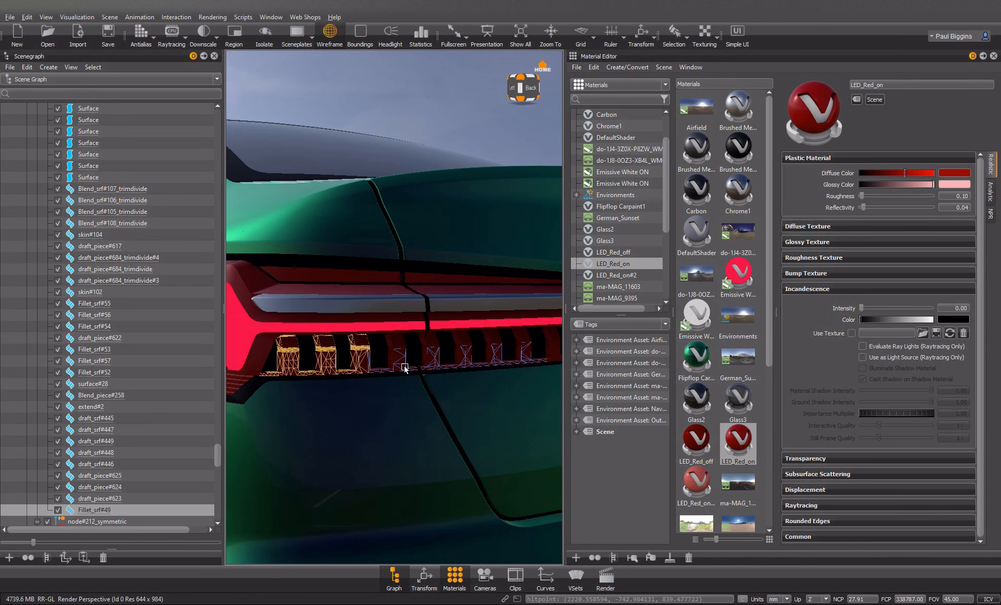
shift+click(432, 357)
shift+click(466, 355)
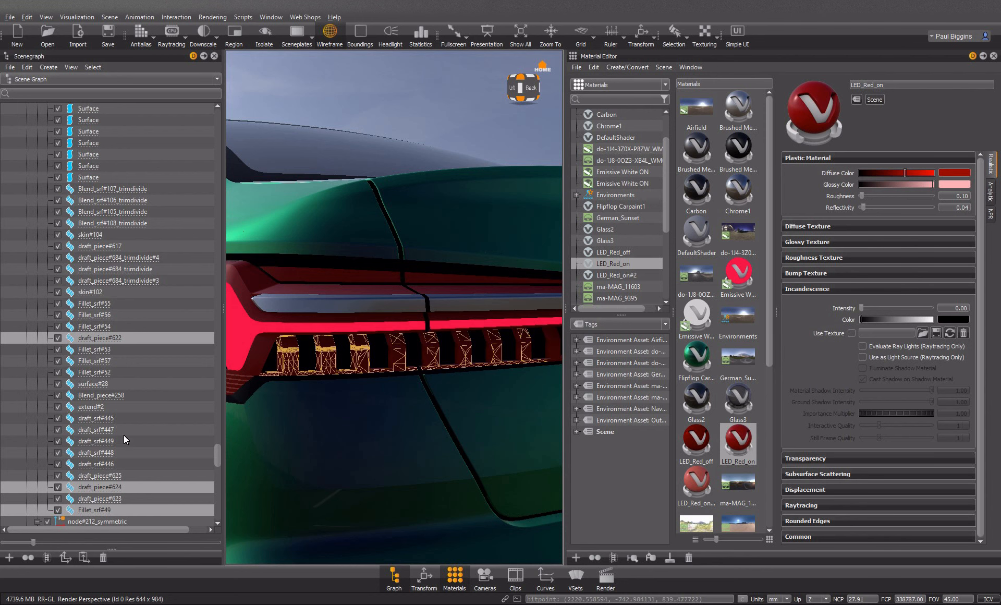
scroll(124, 435, up, 9)
scroll(152, 433, down, 8)
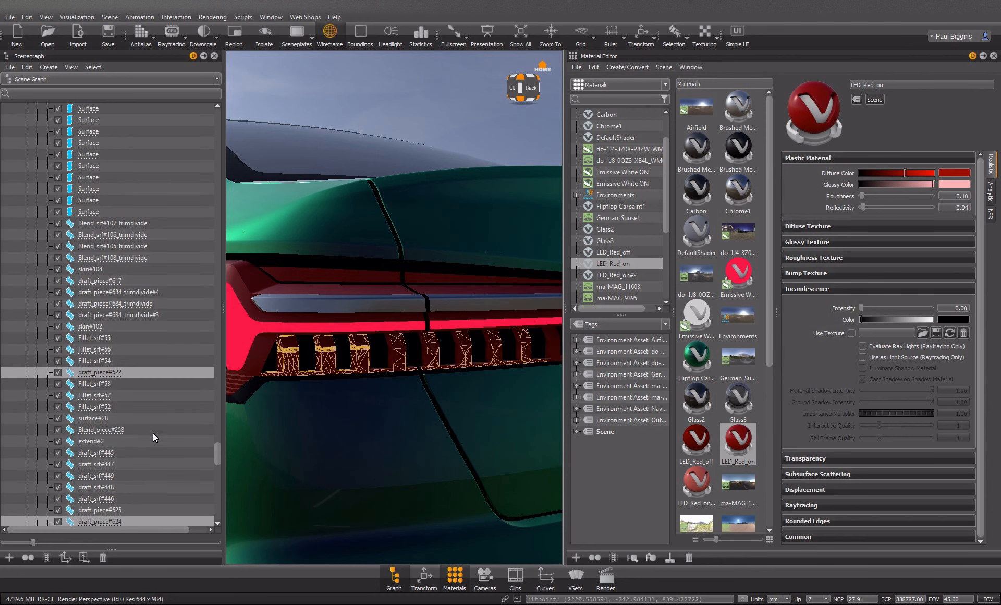
scroll(152, 432, down, 1)
click(89, 510)
right_click(89, 508)
mouse_move(136, 156)
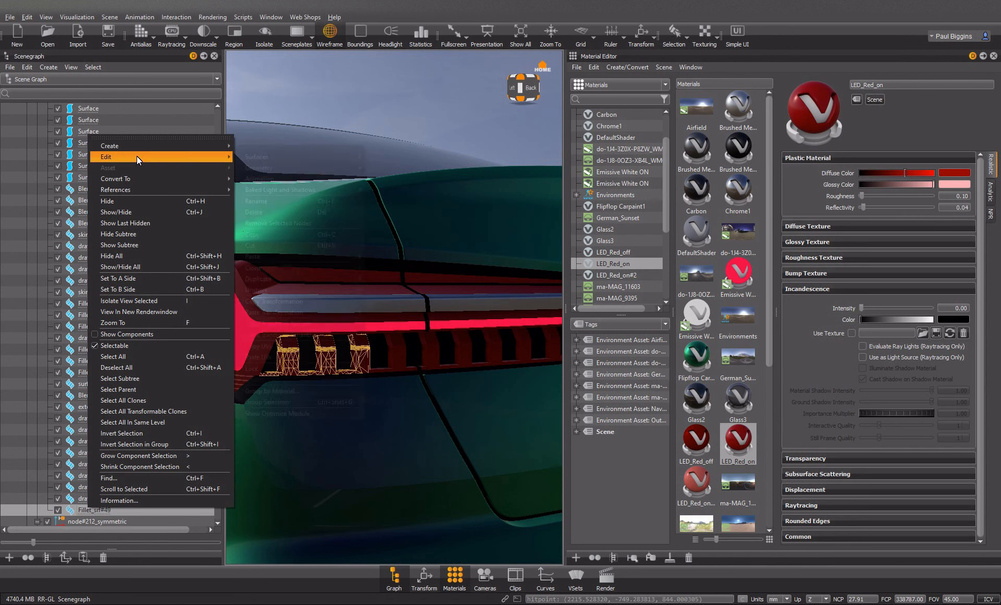
click(274, 222)
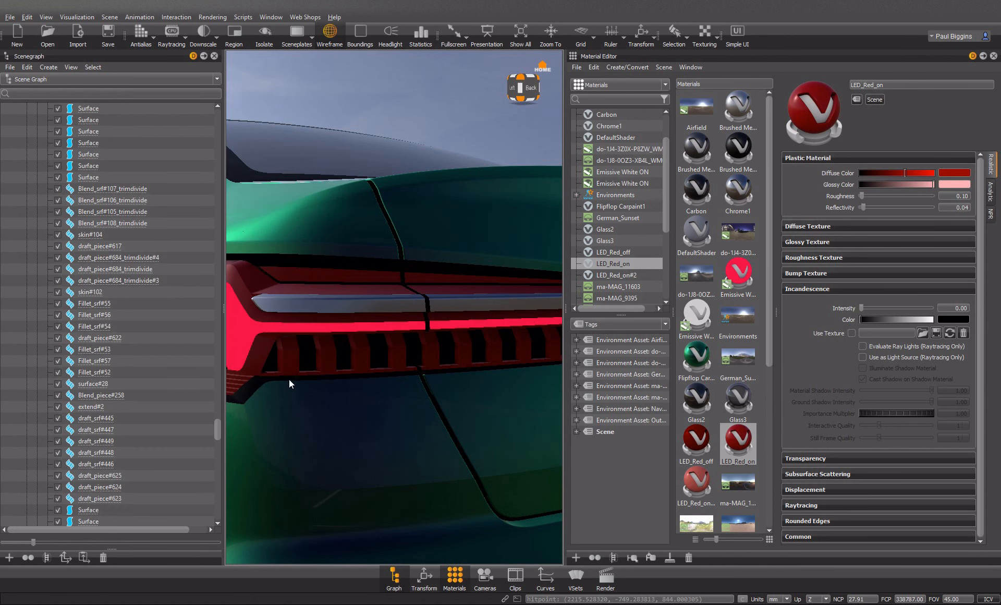
Step: Remove the Fillet_srf#52 node in the tail light's lower LED row with Remove Selected Nodes, leaving separate surfaces
shift+click(407, 365)
ctrl+shift+click(403, 358)
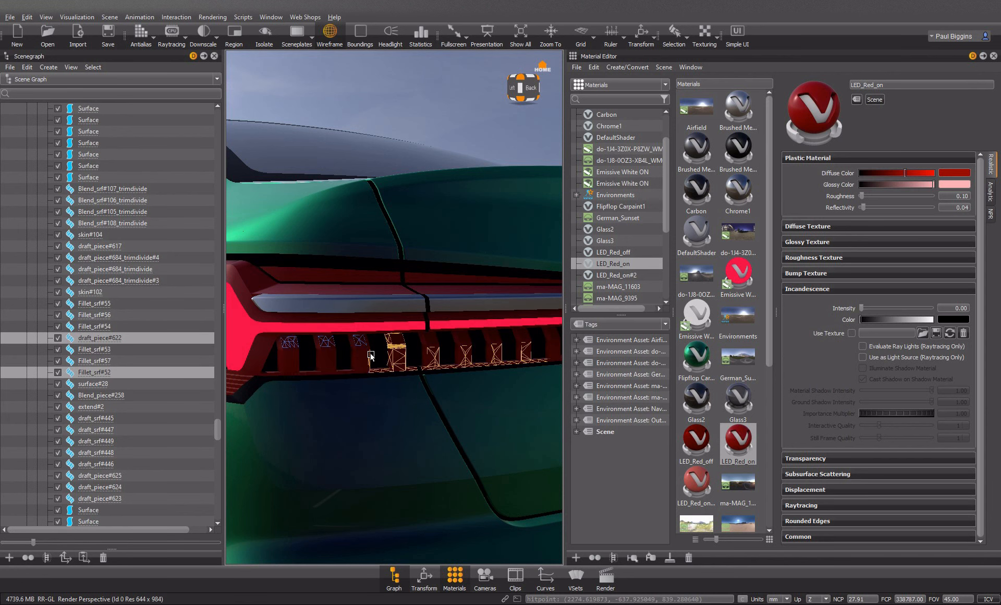
drag(412, 383, 428, 365)
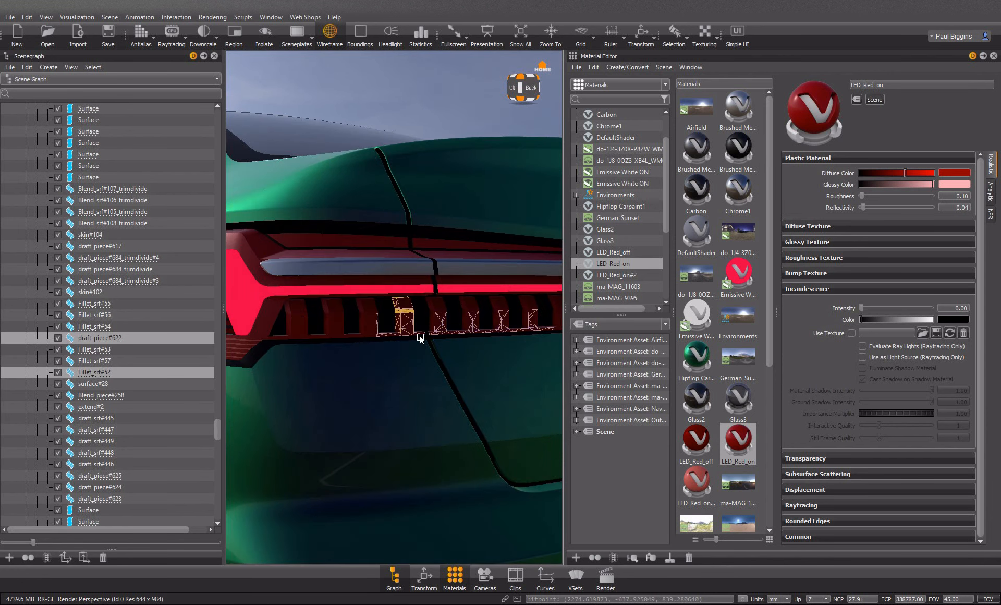
shift+click(418, 336)
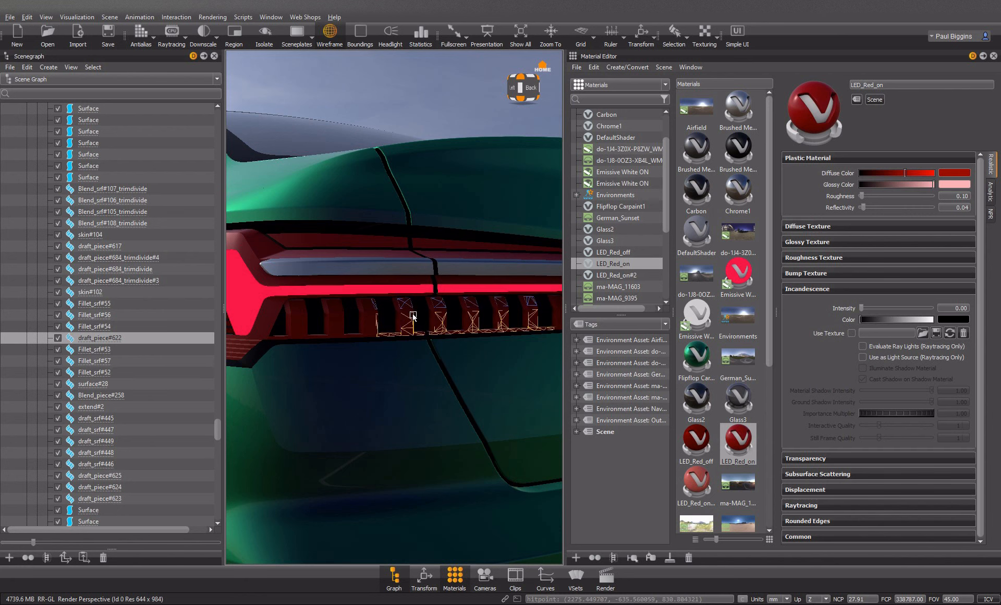
click(412, 314)
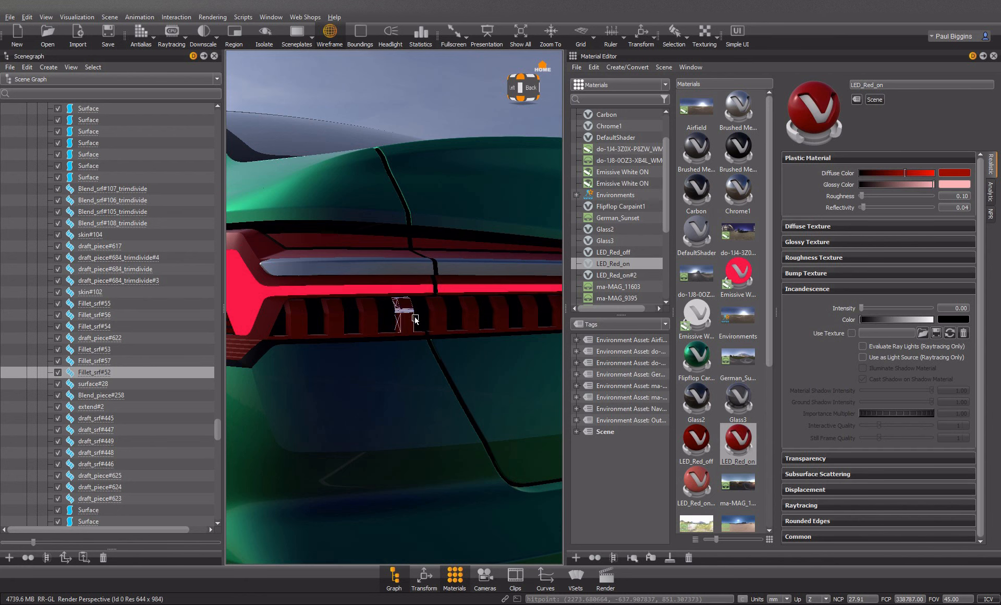
right_click(91, 368)
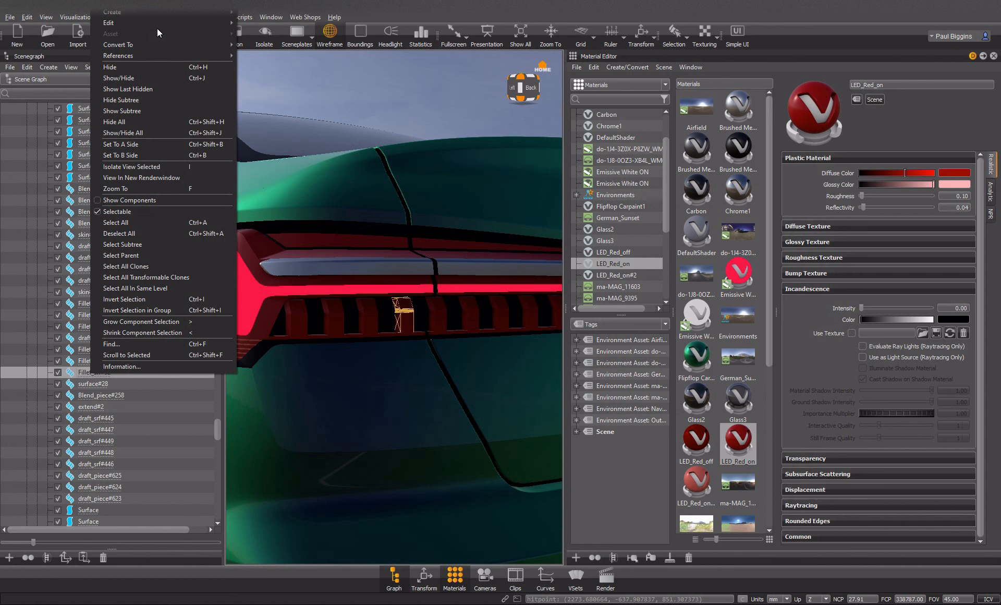
mouse_move(158, 21)
click(289, 87)
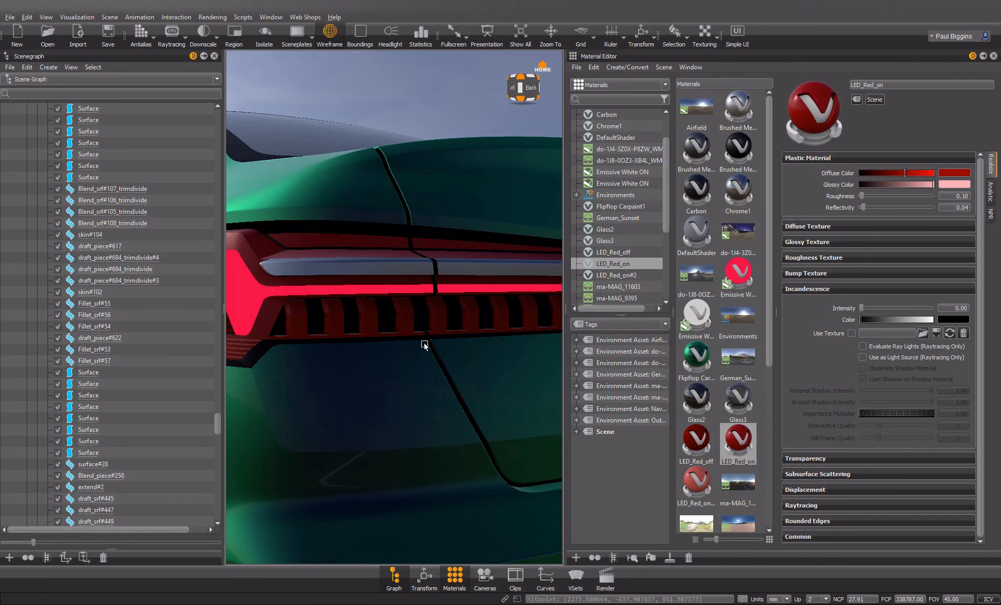
click(412, 324)
ctrl+shift+click(412, 316)
ctrl+shift+click(444, 316)
ctrl+shift+click(445, 314)
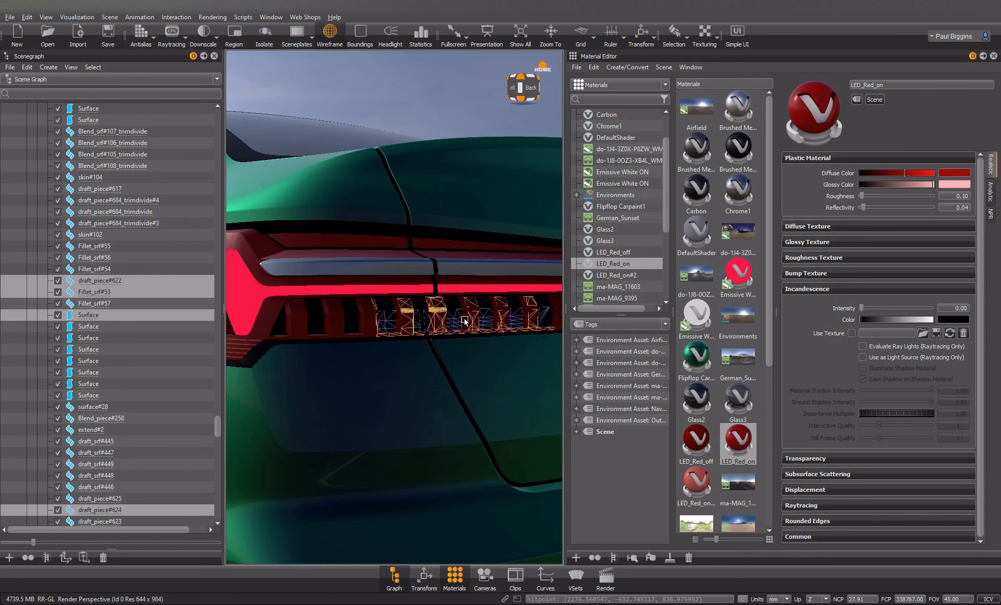
Step: Remove the five nodes Fillet_srf#53 to Fillet_srf#57 in the tail light's lower LED row with Remove Selected Nodes, leaving separate surfaces
scroll(445, 321, up, 4)
scroll(446, 321, down, 3)
middle_drag(446, 327, 382, 344)
click(423, 338)
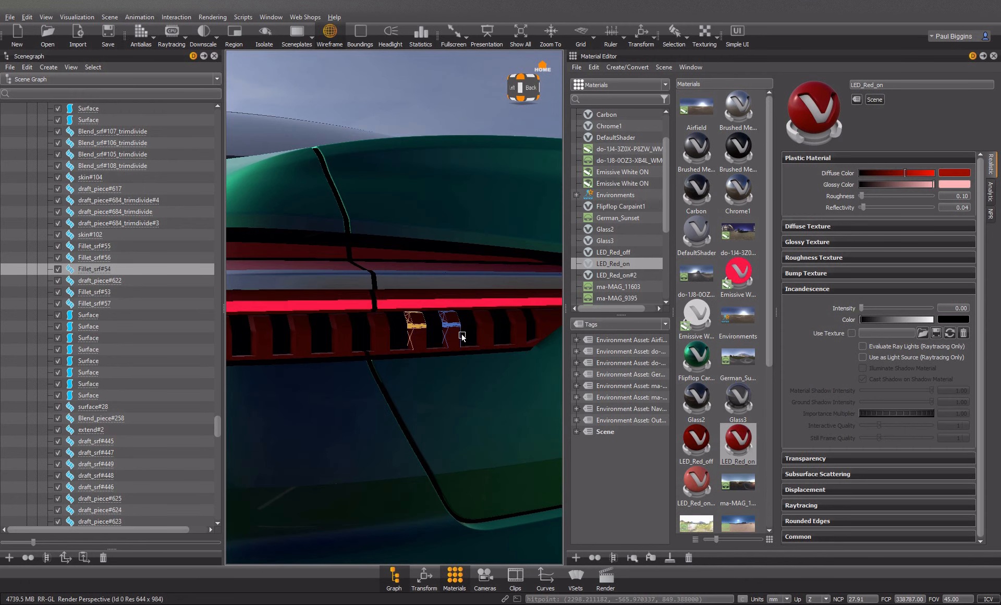
ctrl+shift+click(461, 336)
ctrl+shift+click(487, 334)
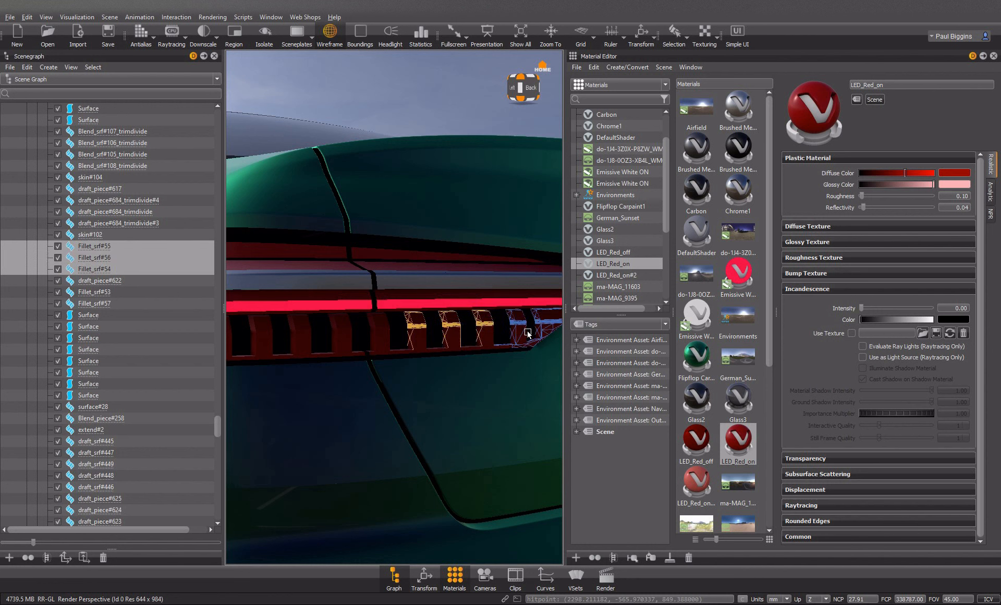
ctrl+shift+click(528, 334)
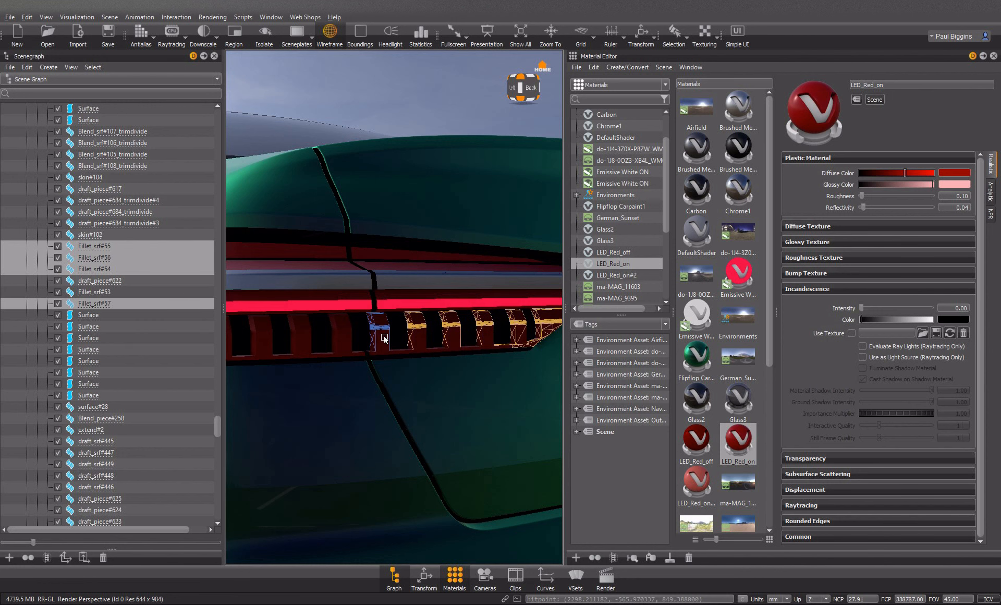
ctrl+shift+click(383, 338)
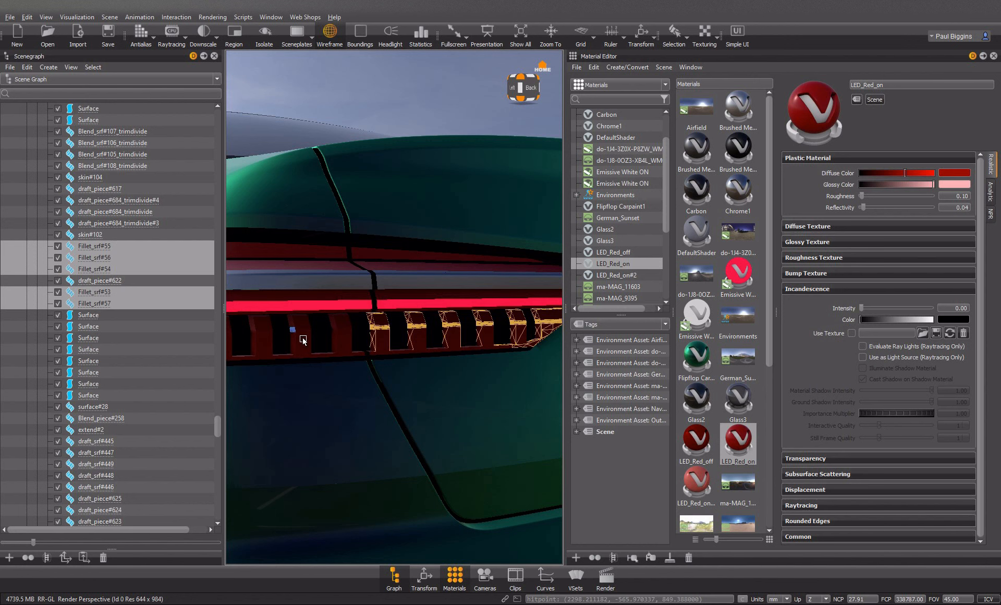
right_click(102, 301)
mouse_move(180, 23)
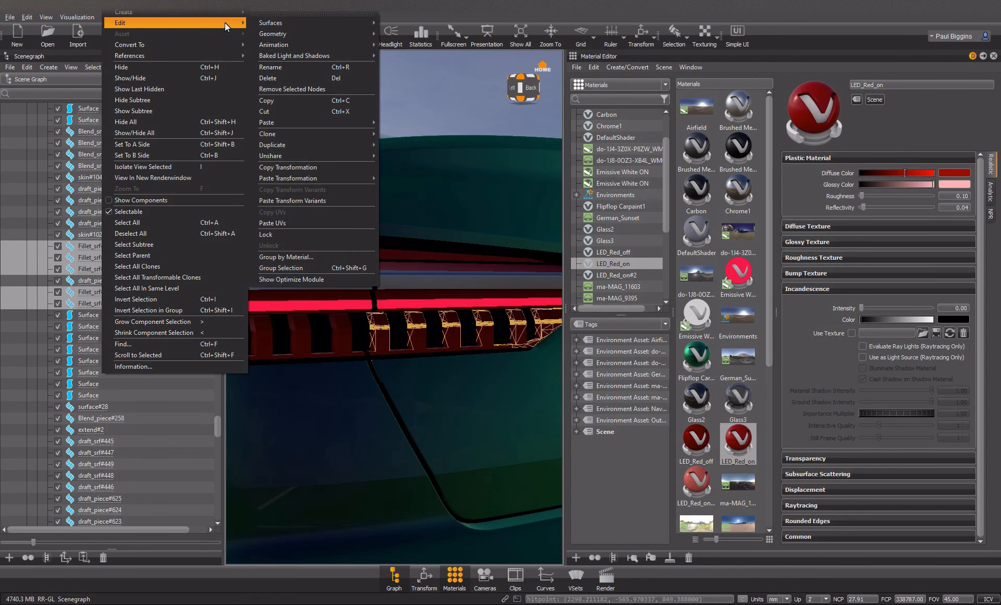
click(294, 84)
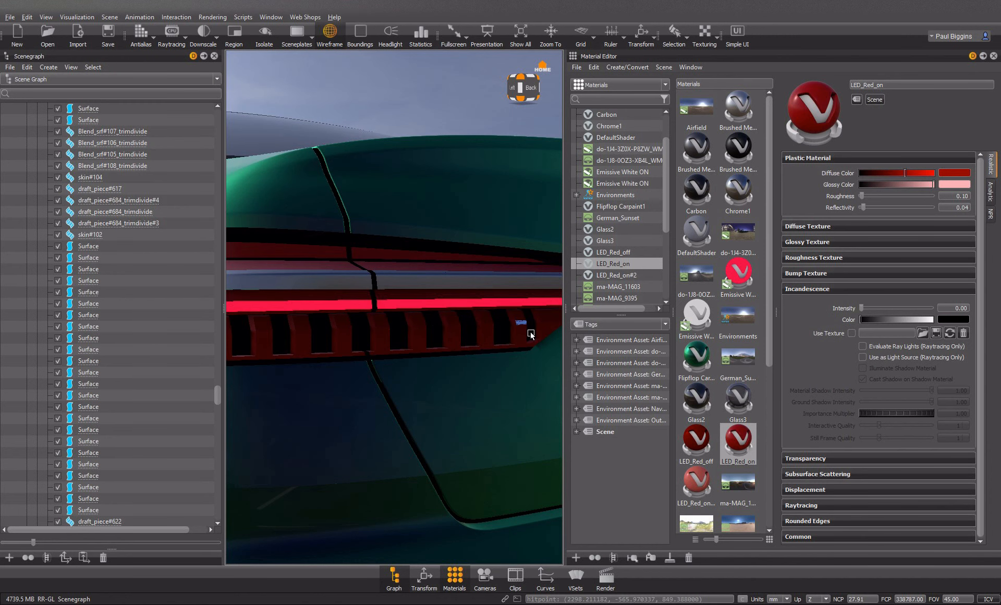
Step: Select the separated surfaces of the end segments in the tail light's lower LED row
click(558, 335)
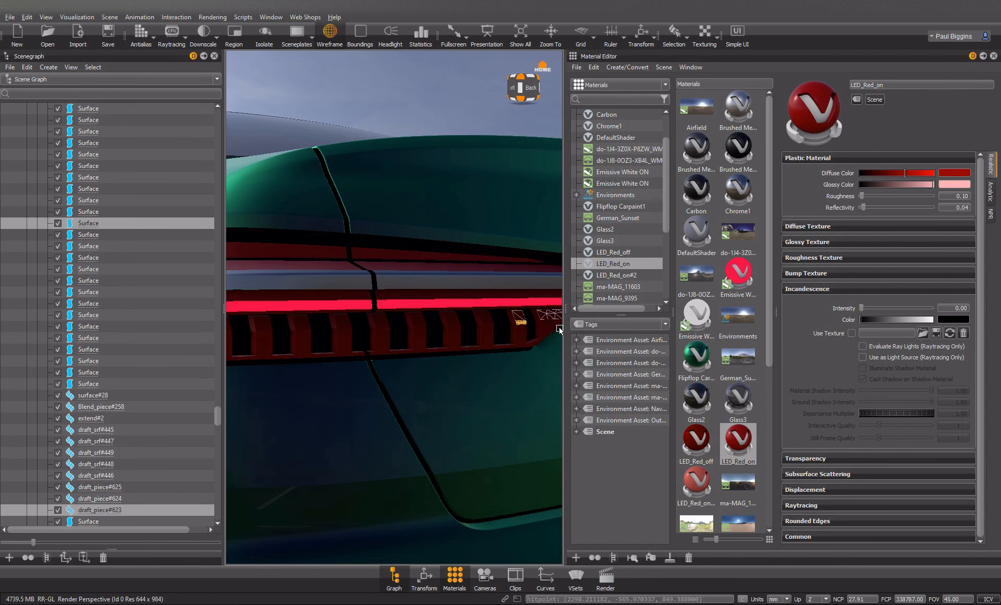
Step: Add the tail light's remaining lower LED segment surfaces on the boot lid side to the selection
ctrl+shift+click(557, 337)
ctrl+shift+click(526, 342)
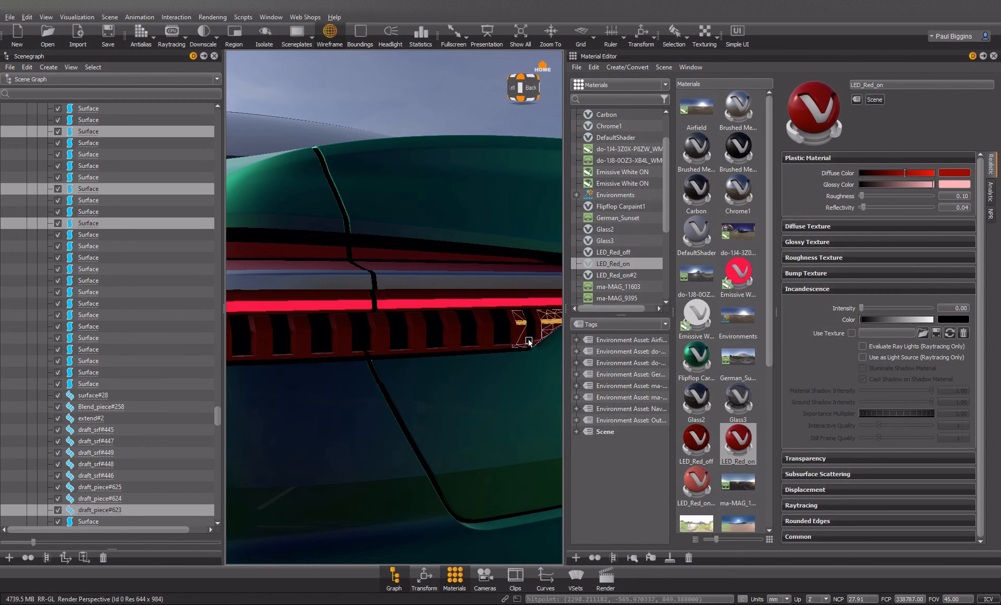
ctrl+shift+click(494, 344)
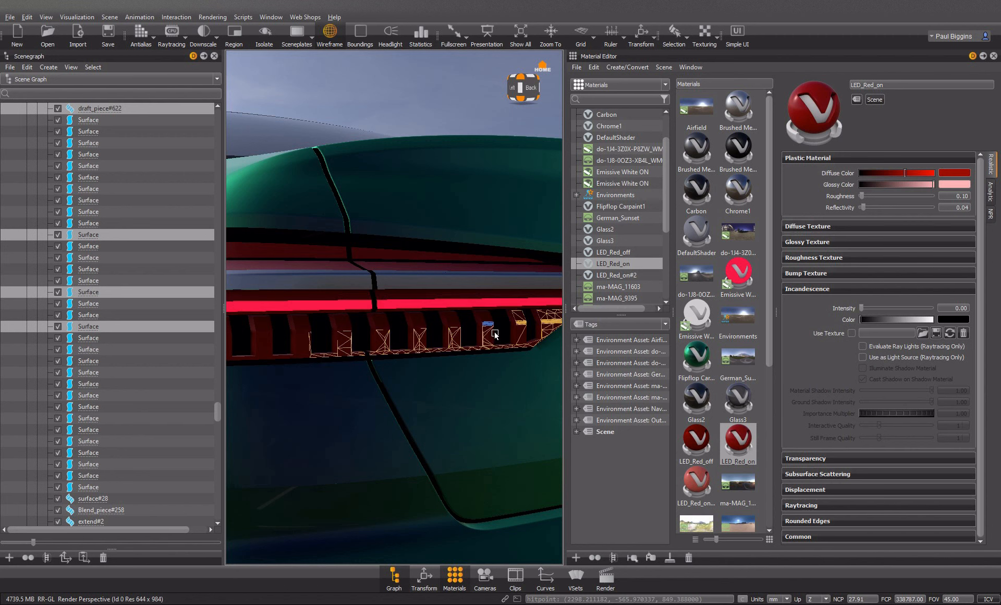
ctrl+shift+click(494, 329)
ctrl+shift+click(455, 334)
ctrl+shift+click(418, 334)
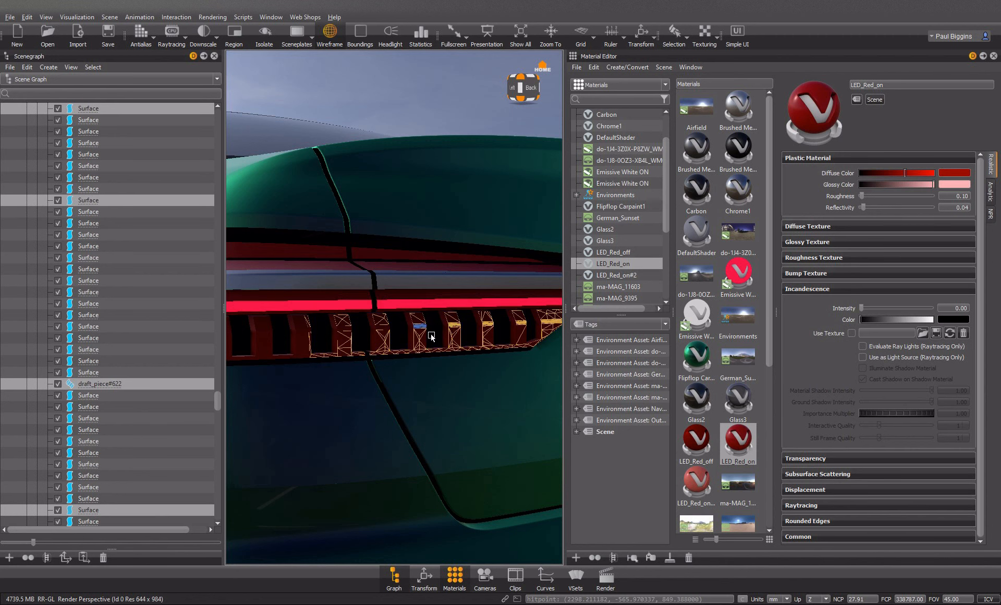
ctrl+shift+click(382, 334)
ctrl+shift+click(345, 338)
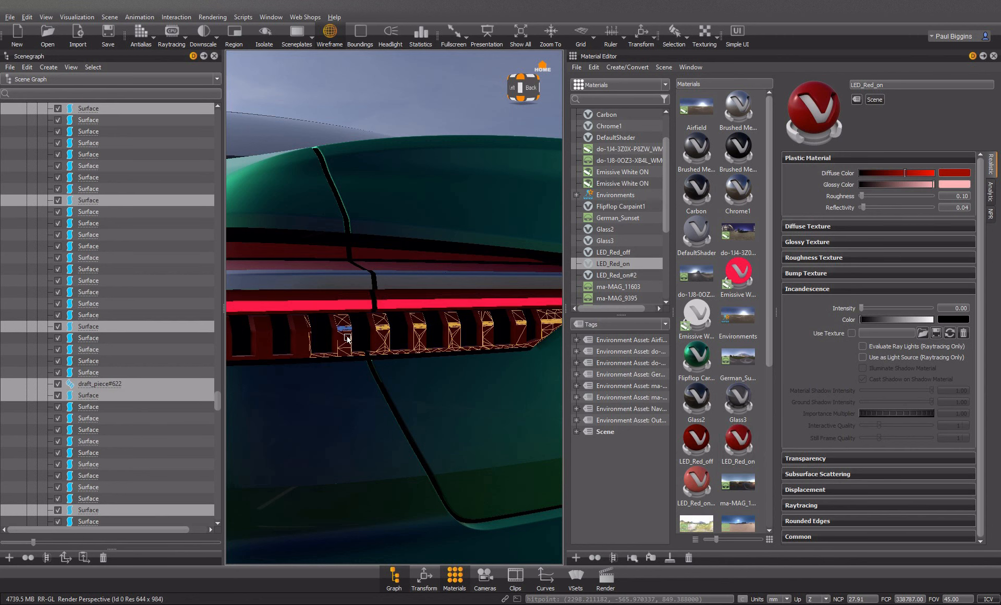
ctrl+shift+click(313, 342)
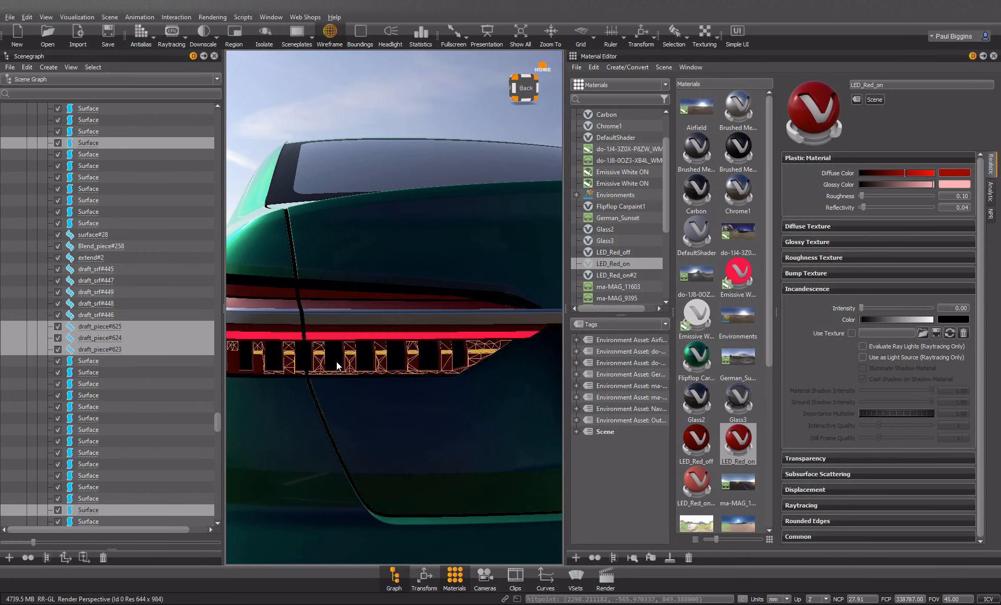
Step: Add the outer lower LED segments to the selection and apply the red Emissive White ON material to all selected segments
drag(378, 391, 301, 368)
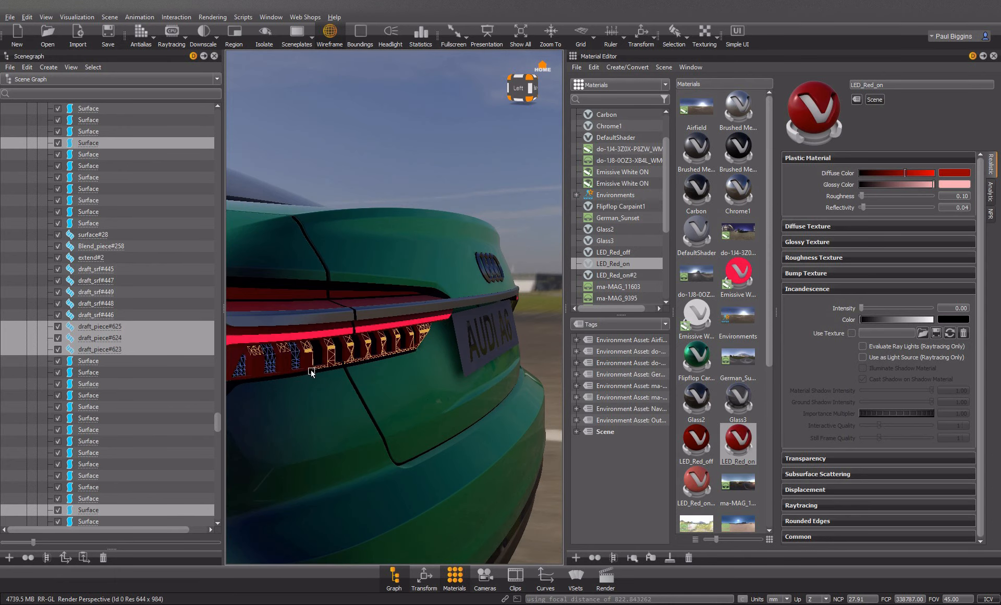
click(315, 372)
click(268, 365)
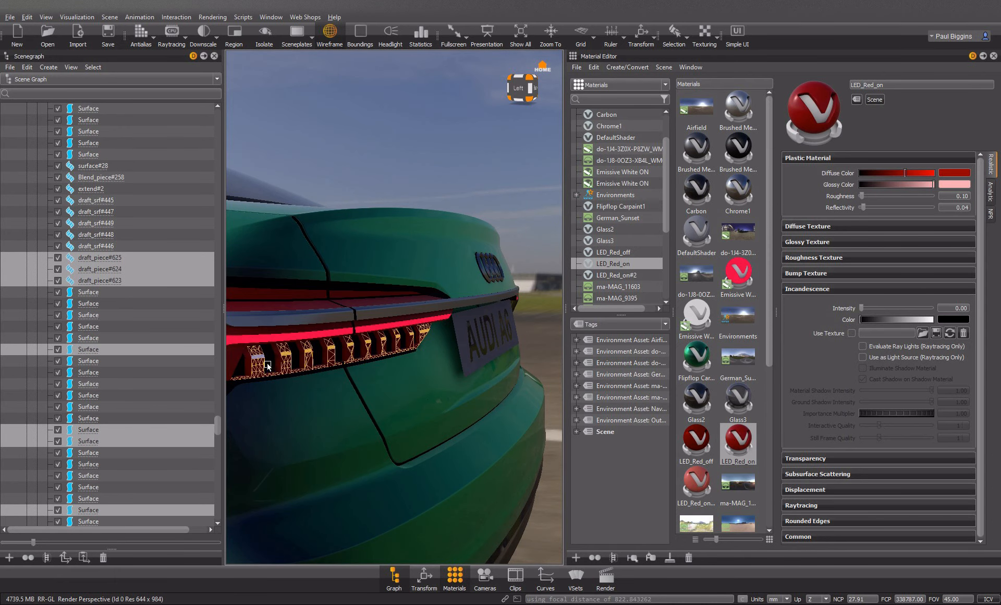
click(723, 290)
right_click(737, 282)
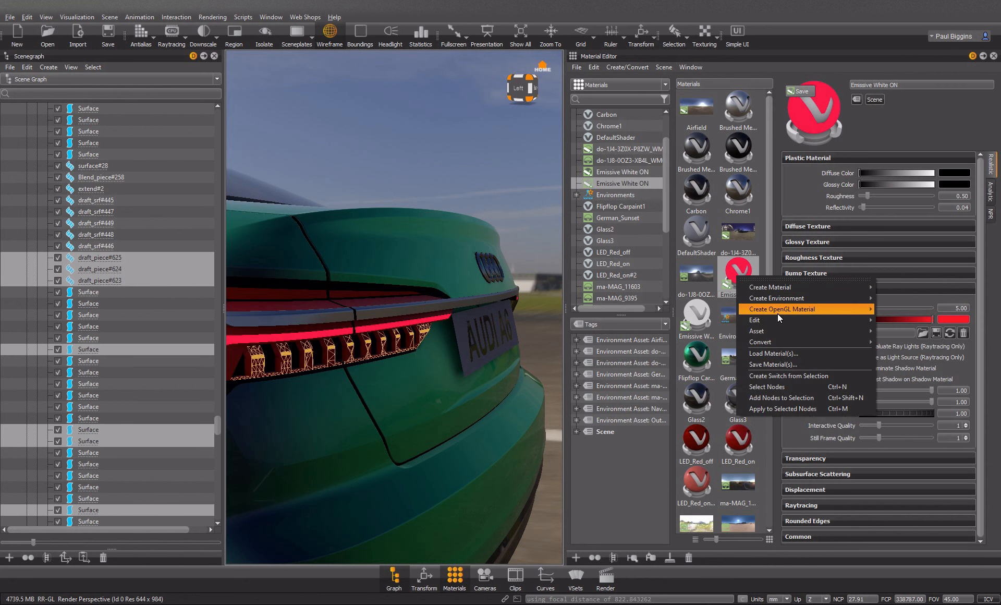
click(804, 408)
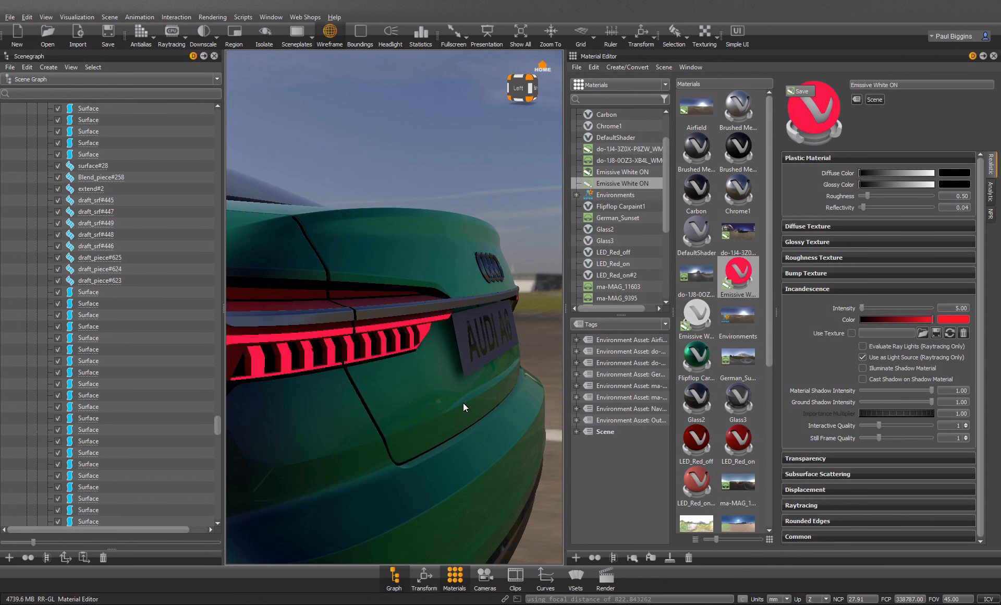
Step: Compare the lit rear light with the reference photo audi-2018-geneva-motor-show-08 (2).jpg
drag(463, 403, 378, 411)
scroll(377, 412, down, 3)
drag(308, 424, 372, 419)
scroll(373, 419, down, 2)
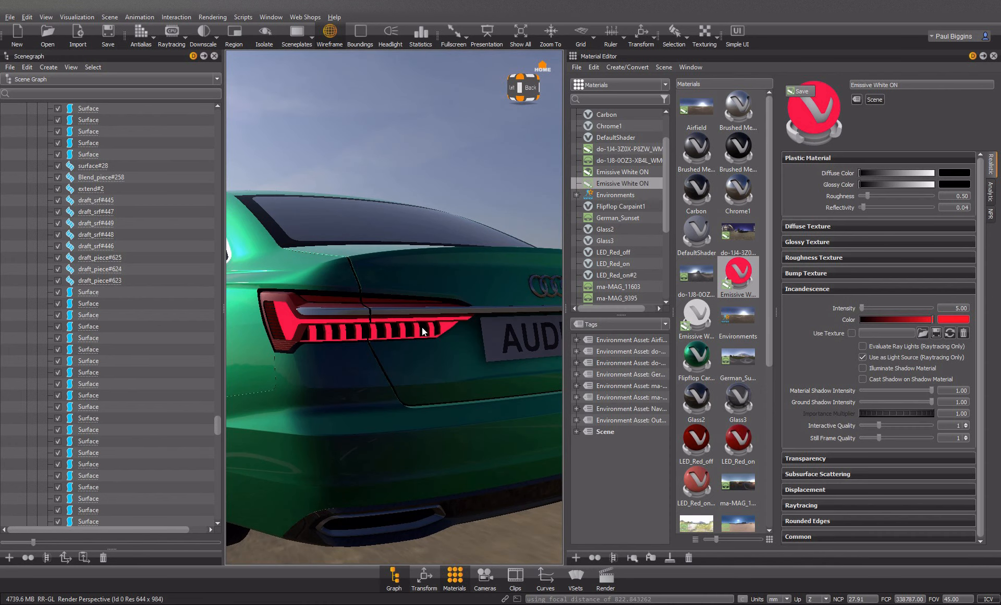
key(alt+Tab)
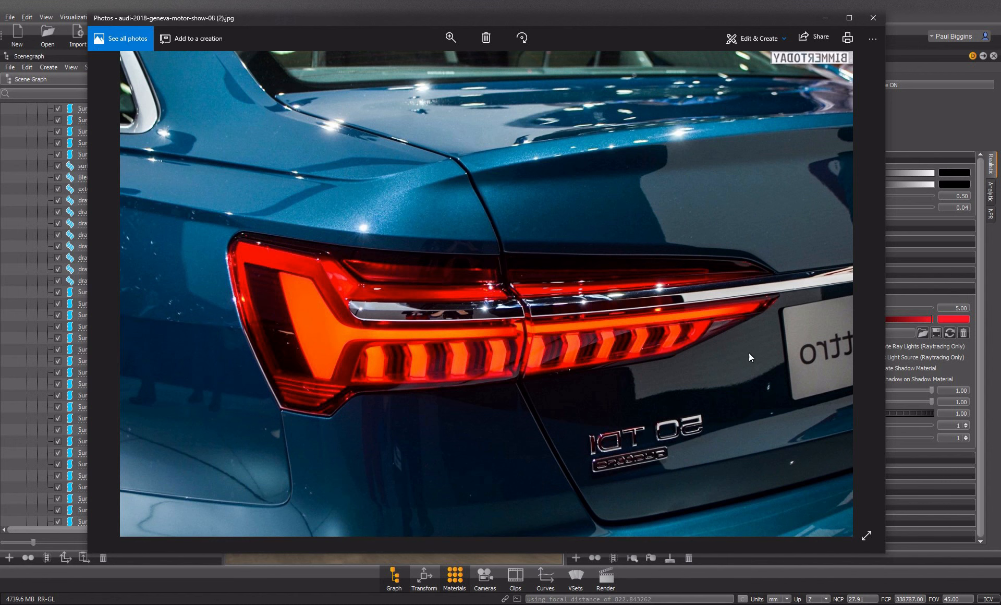
key(alt+Tab)
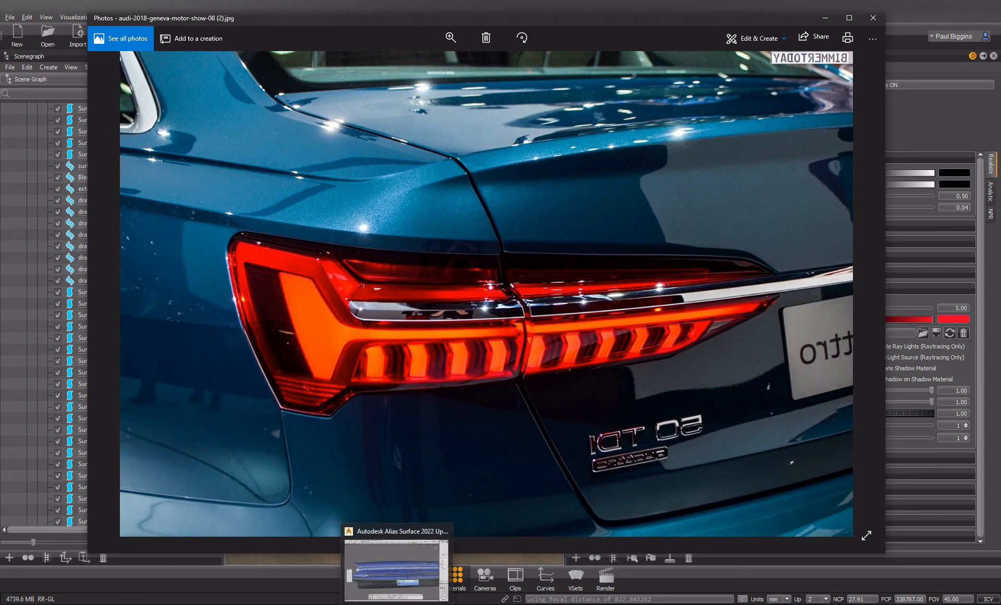
drag(458, 342, 482, 358)
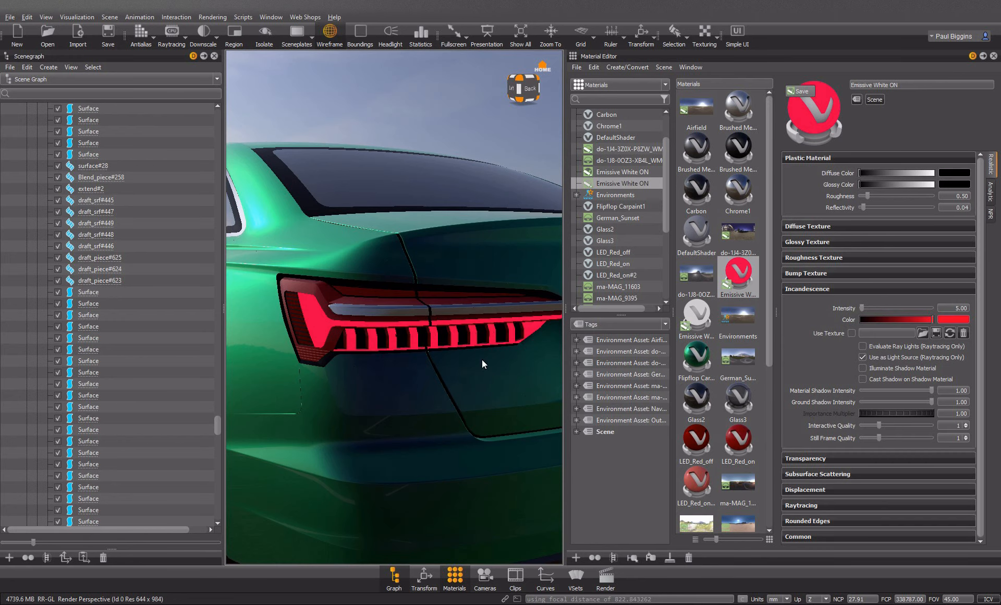
Step: Pick the LED_Red_on material from the light's housing and select every node that uses it
drag(327, 368, 349, 365)
click(348, 356)
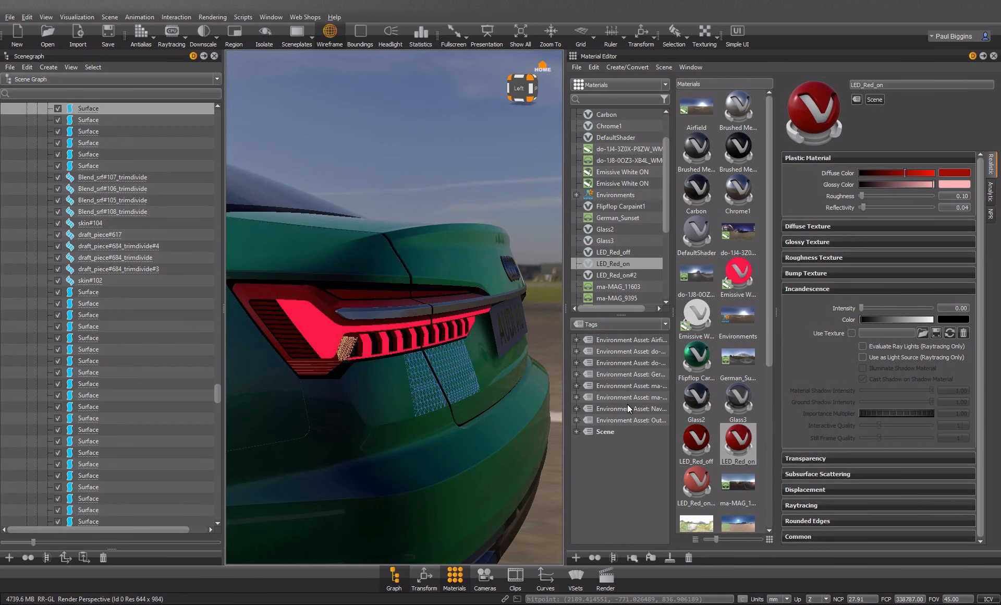
right_click(737, 431)
click(760, 522)
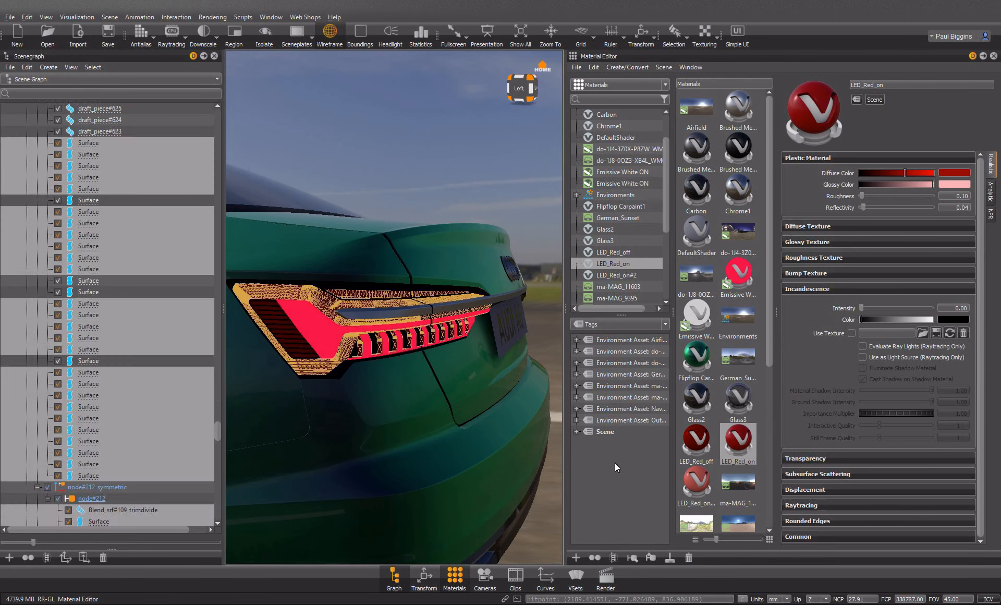
Step: Create a new Flipflop Carpaint material and apply it to the selected tail light nodes
drag(481, 340, 334, 290)
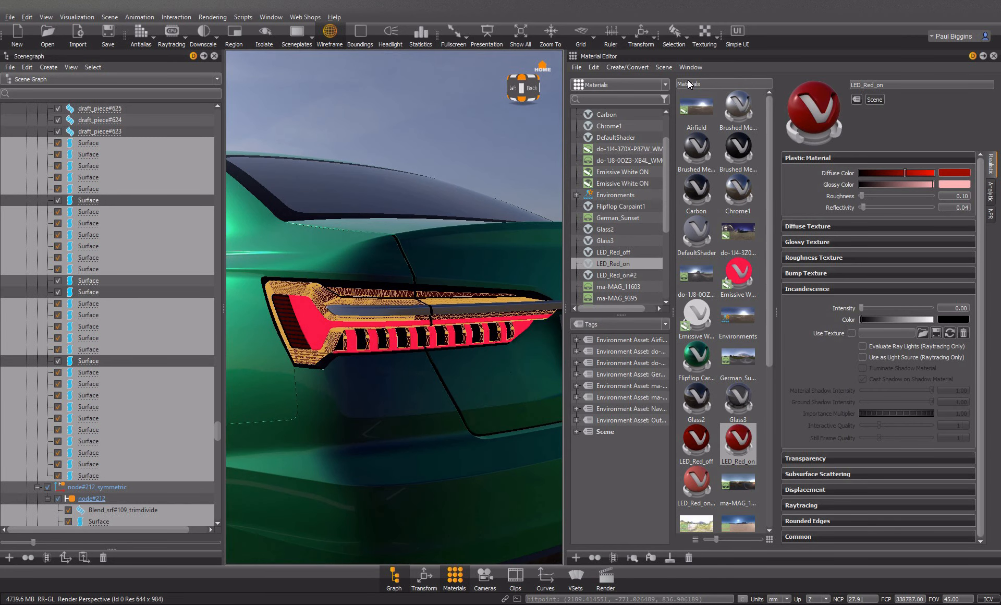
click(623, 67)
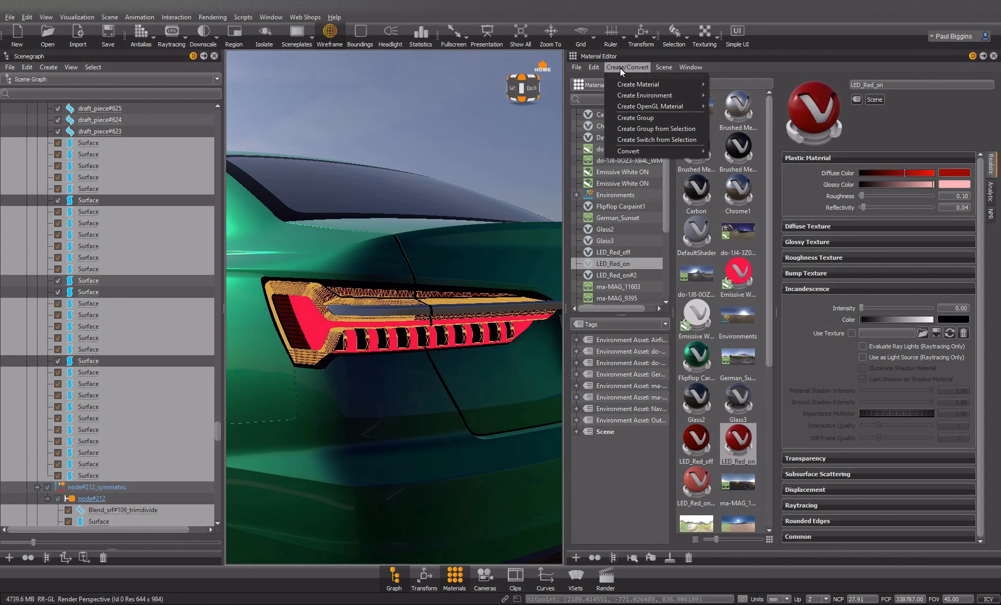
mouse_move(631, 86)
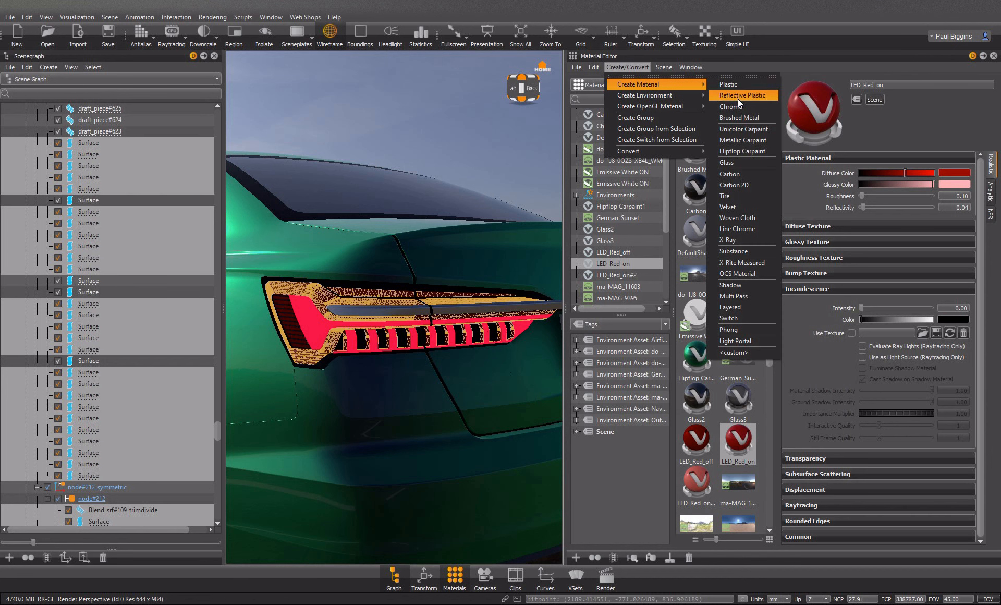
click(753, 150)
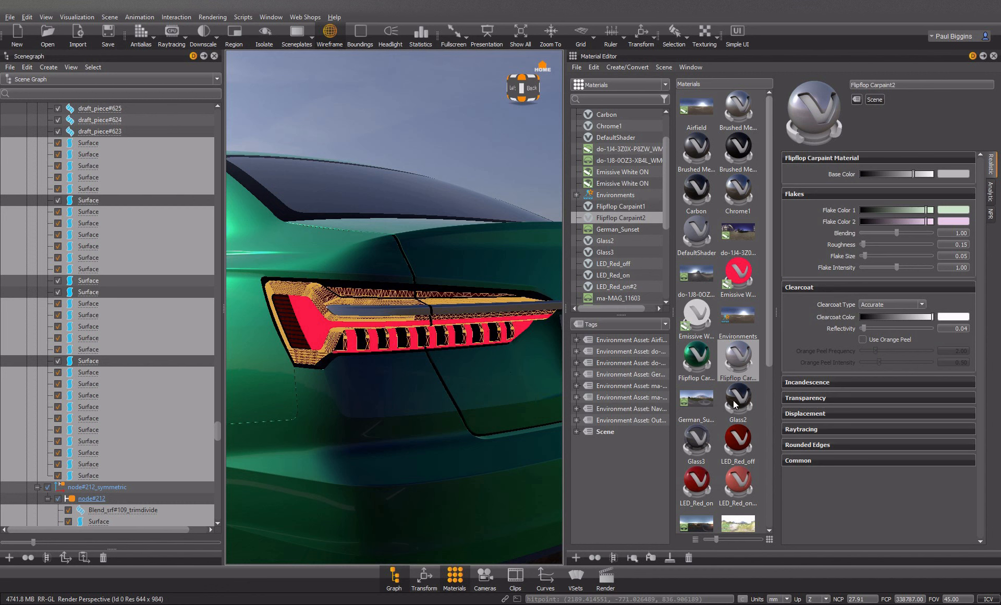
right_click(753, 350)
click(825, 473)
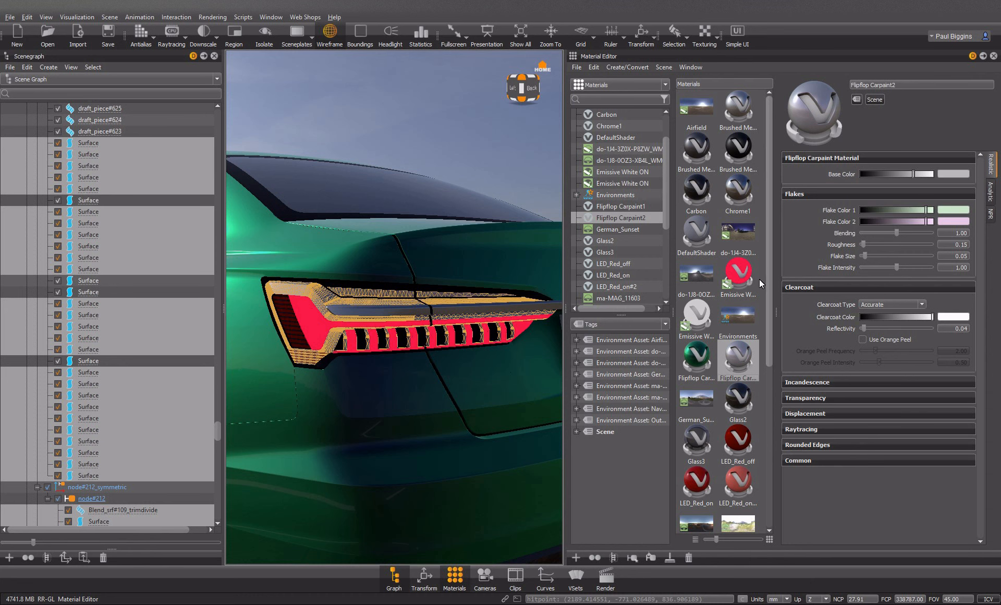
Step: Set the Base Color of Flipflop Carpaint2 to a near-black red
click(946, 177)
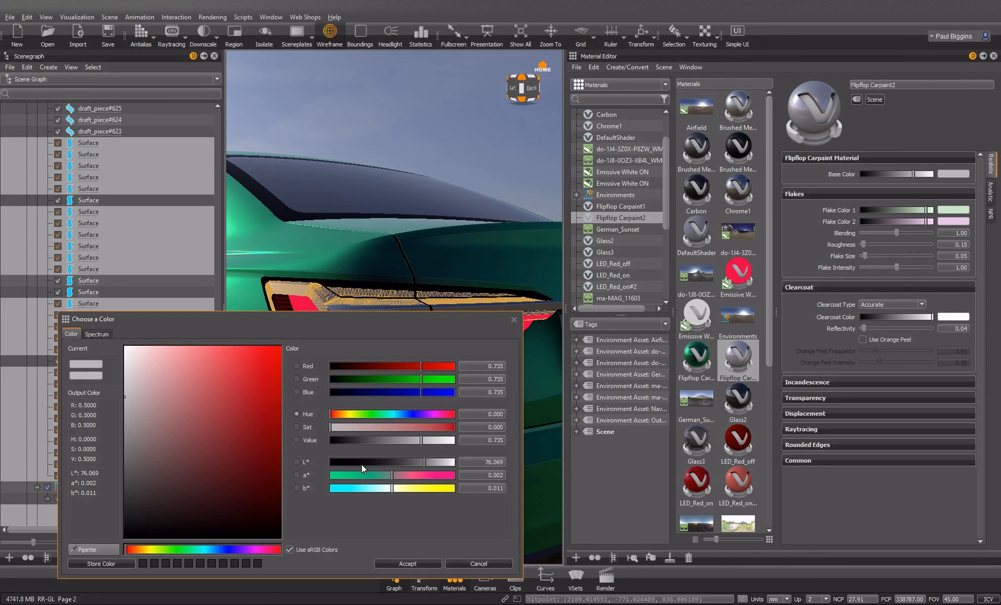
click(229, 526)
click(408, 564)
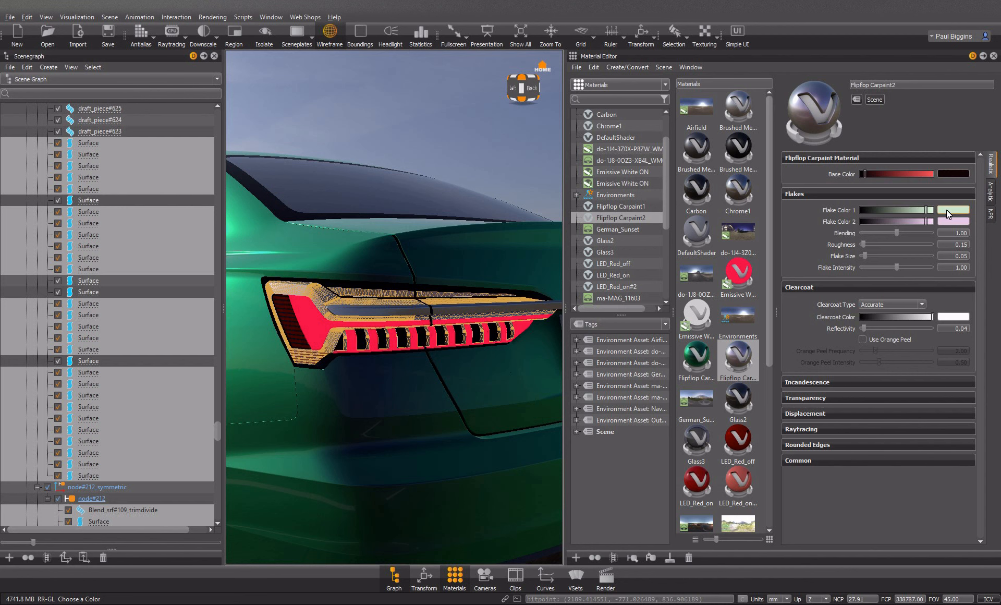
Step: Set Flake Color 1 to bright red (R 1.000, G 0.000, B 0.107) and turn off the wireframe display
click(946, 209)
click(280, 551)
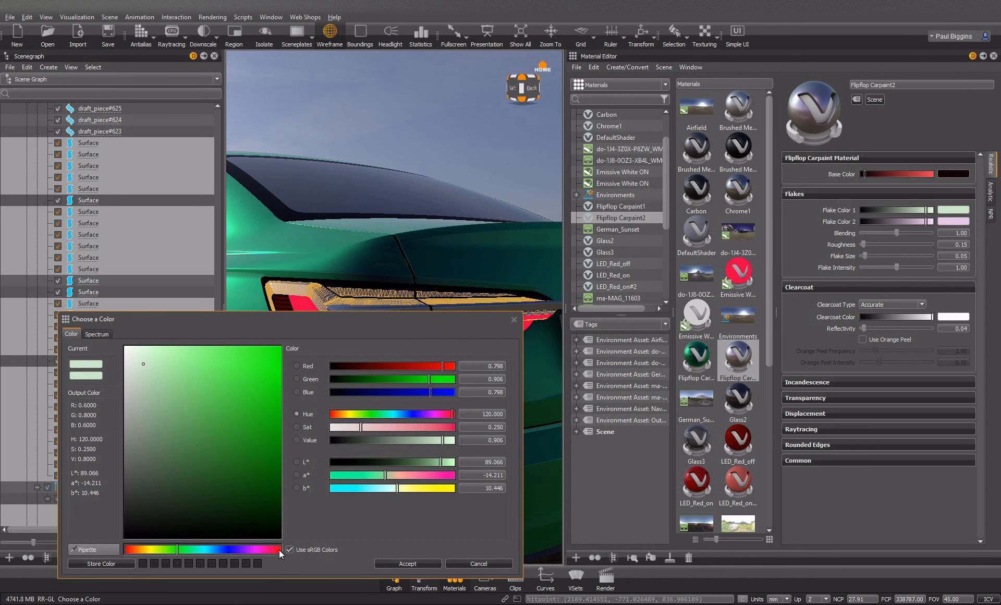
click(280, 359)
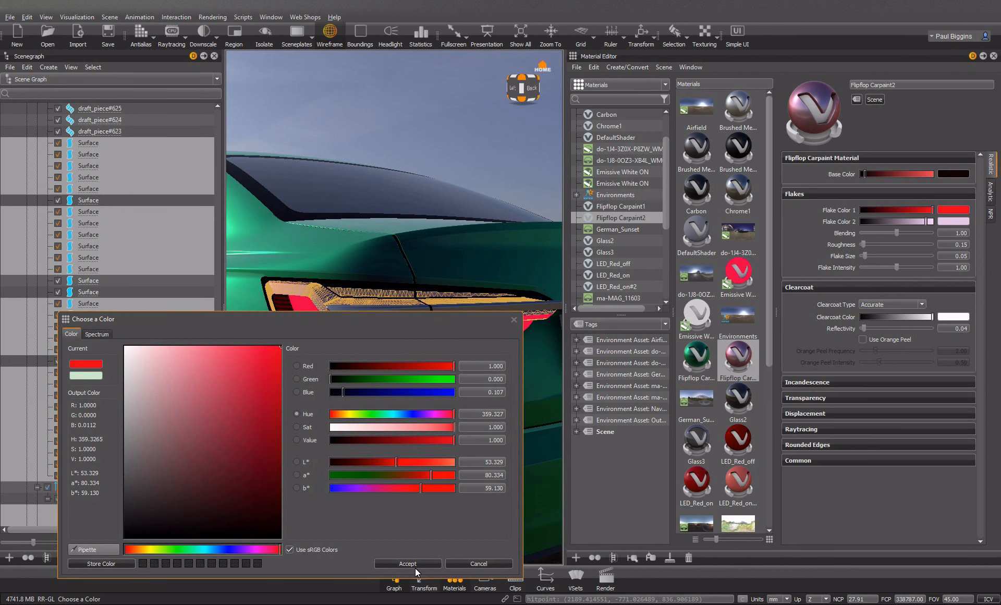
click(413, 564)
click(339, 33)
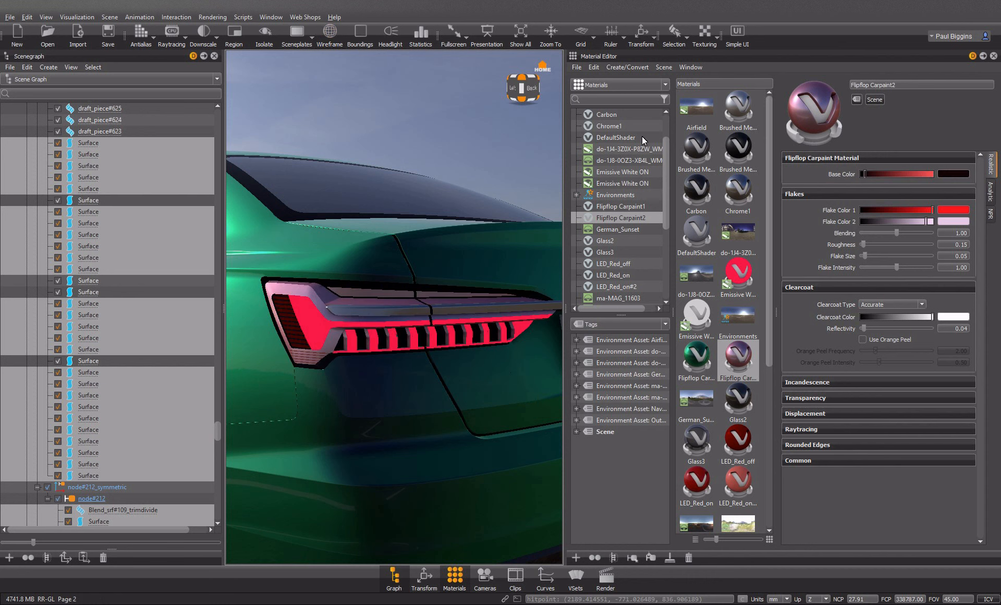
Step: Set Flake Color 2 of Flipflop Carpaint2 to a dark crimson with a hue of about 338.5
click(949, 221)
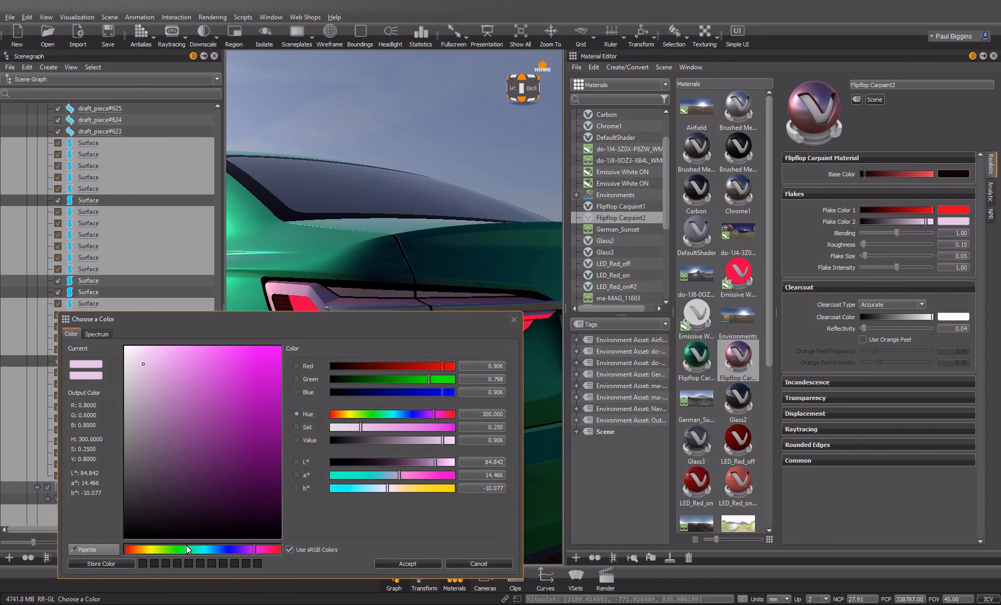
click(274, 550)
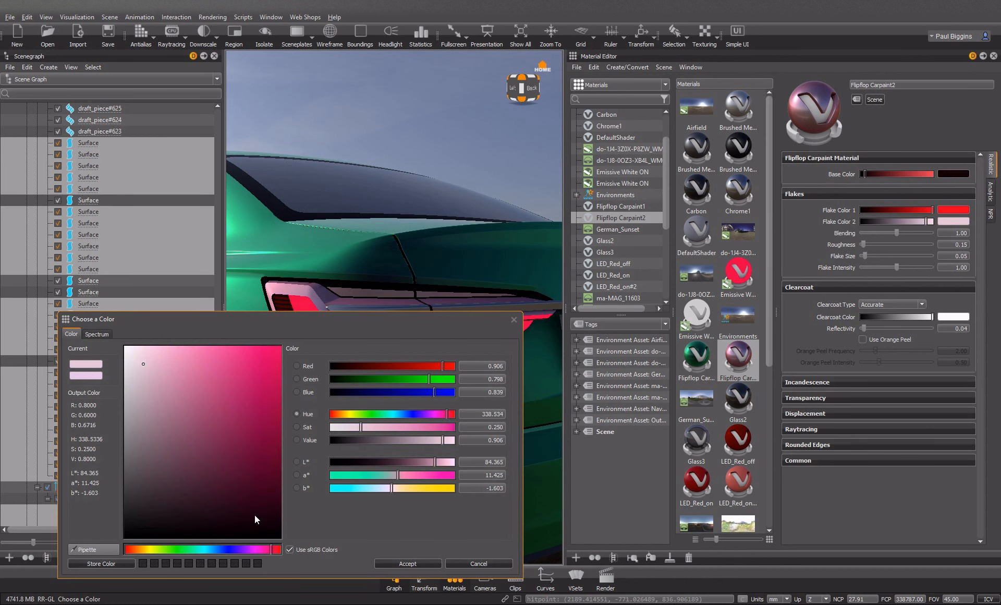
click(253, 495)
mouse_move(252, 496)
mouse_down()
mouse_move(278, 446)
mouse_move(270, 455)
mouse_up()
click(405, 563)
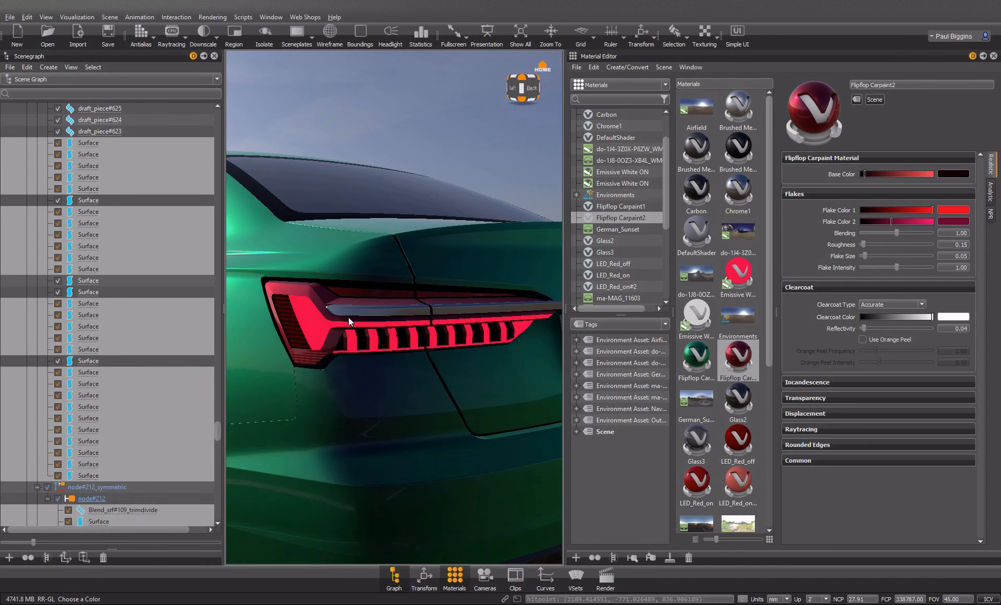
Step: Set the incandescence intensity of Flipflop Carpaint2 to 1.00
scroll(349, 323, up, 2)
drag(361, 342, 264, 348)
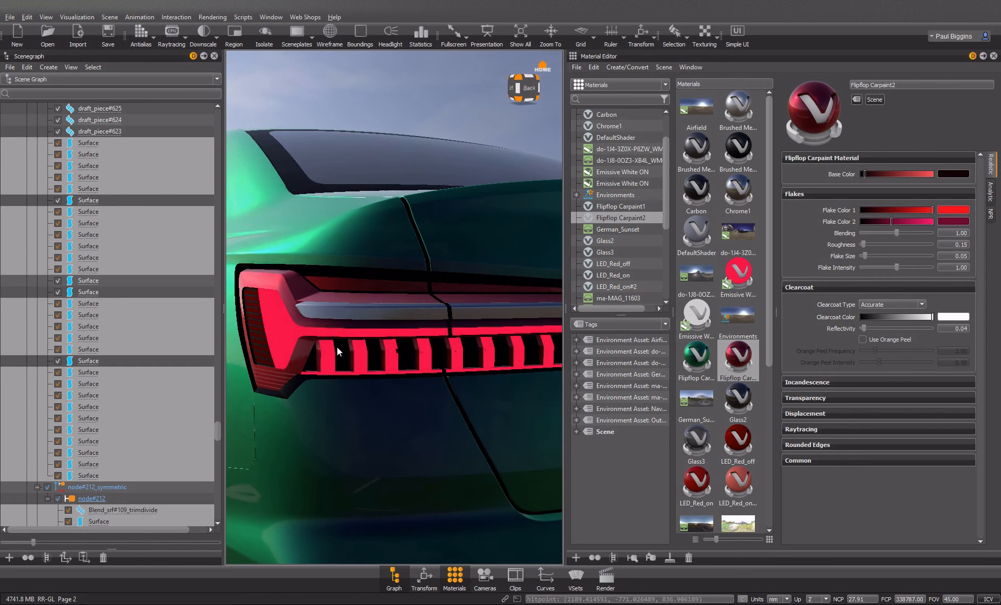
click(818, 380)
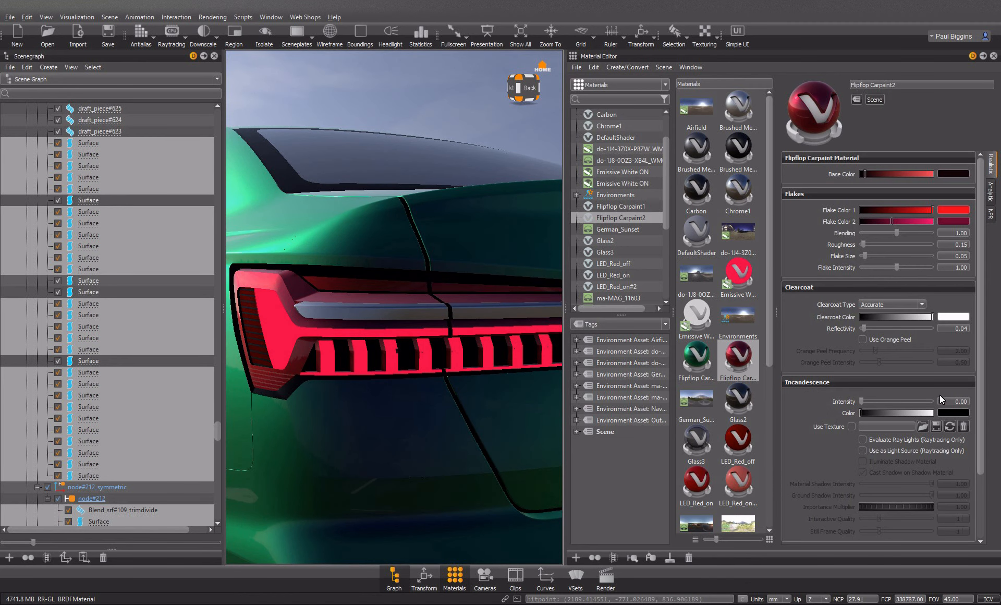
drag(956, 402, 980, 400)
text(1)
key(Return)
Step: Set the incandescence color of Flipflop Carpaint2 to red and darken it to a deep red
click(944, 412)
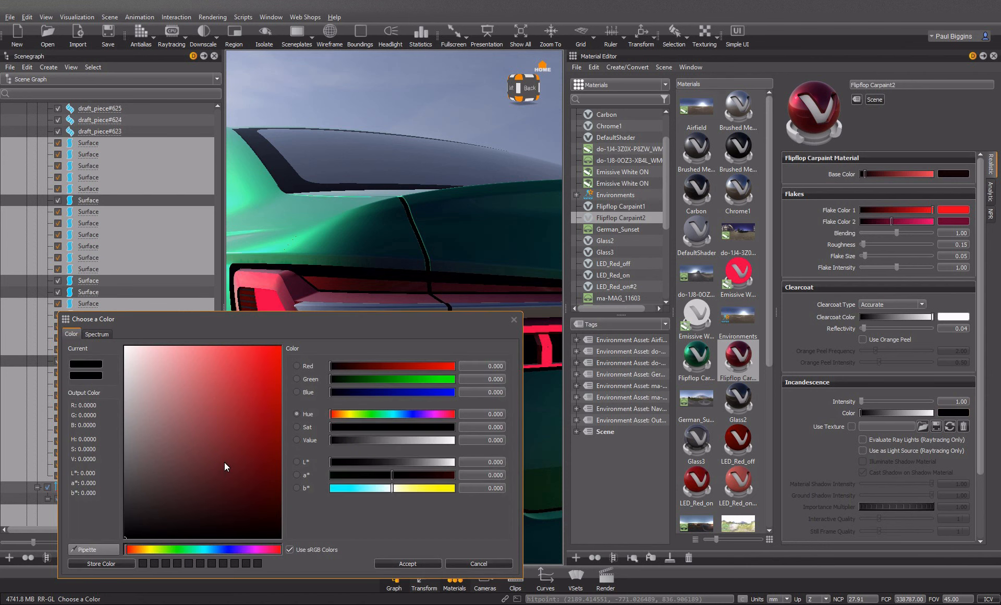
drag(225, 464, 324, 321)
click(278, 414)
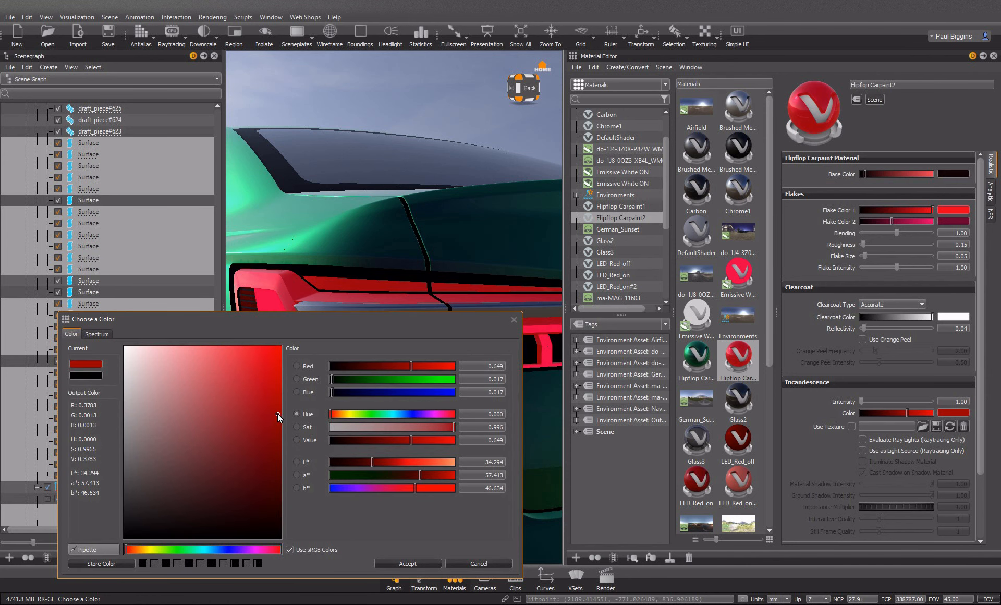
click(391, 563)
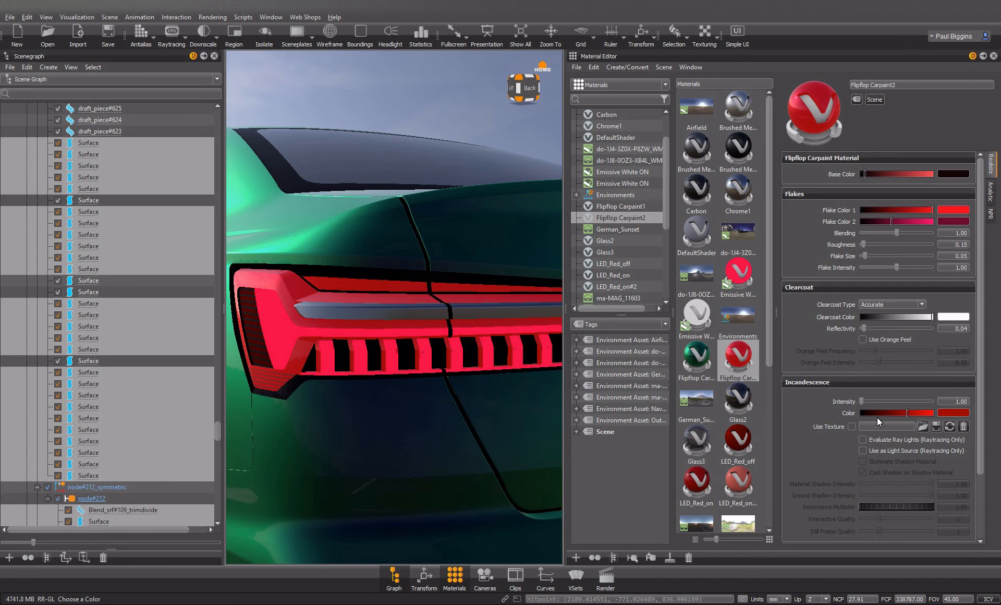
drag(889, 414, 886, 415)
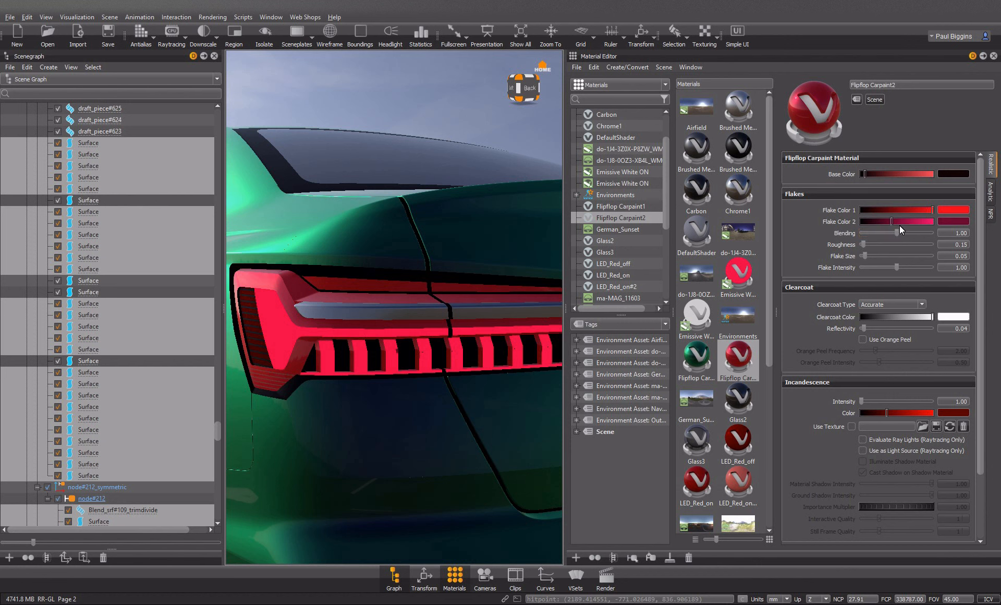
Step: Lower the flake Blending of Flipflop Carpaint2 to 0.0001
drag(932, 233, 828, 243)
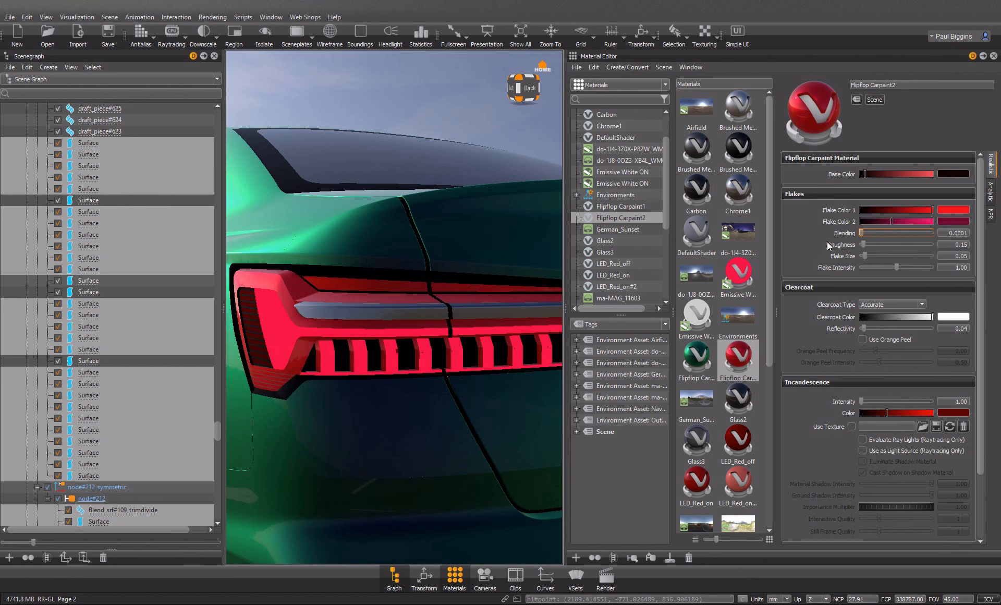
Step: Set Flipflop Carpaint2's flake Blending to 1.126 and its clearcoat Reflectivity to 0.007, comparing the tail light with the reference photo
drag(915, 245, 893, 226)
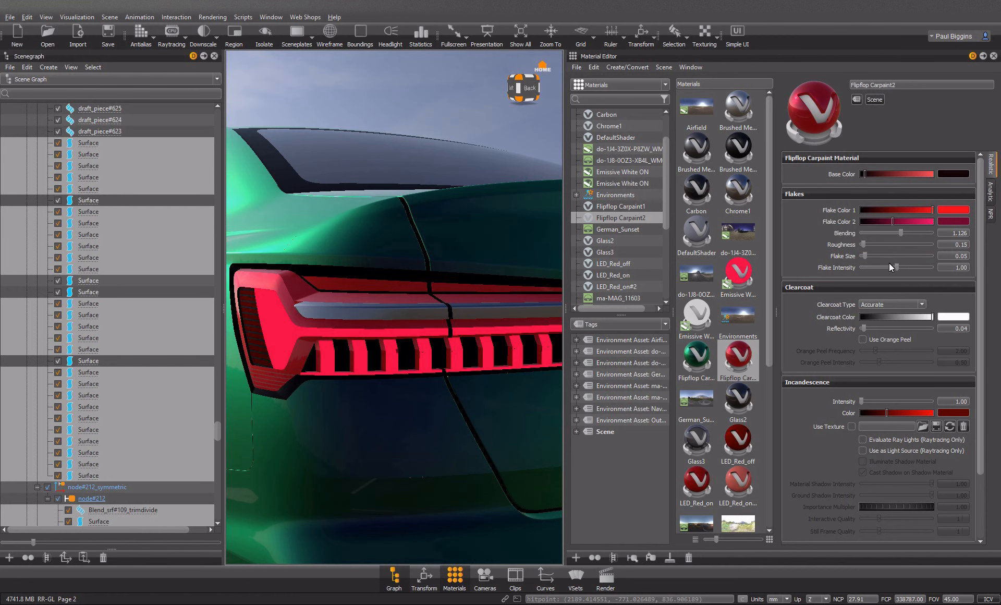
drag(865, 326, 860, 326)
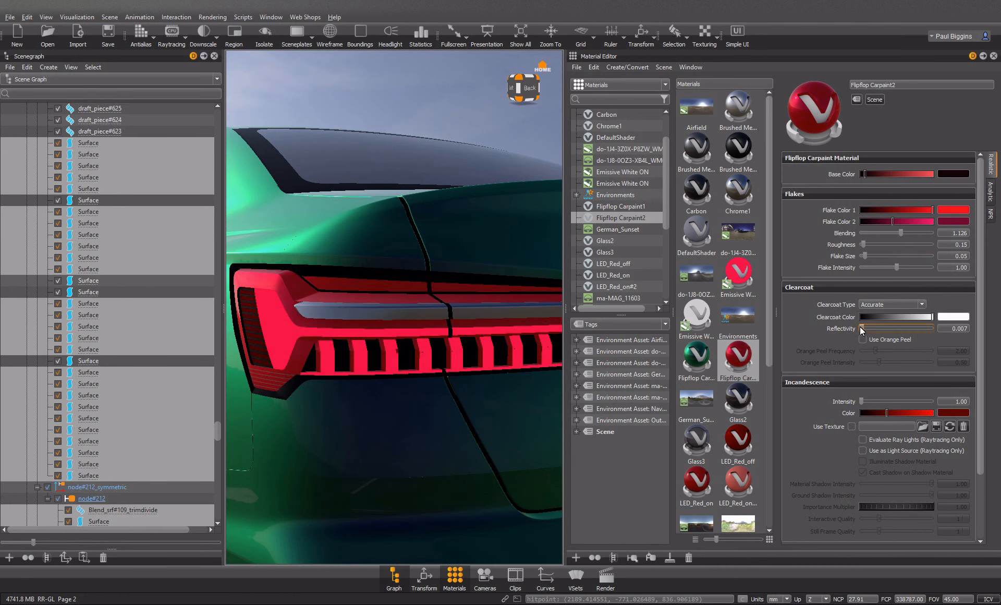
key(alt+Tab)
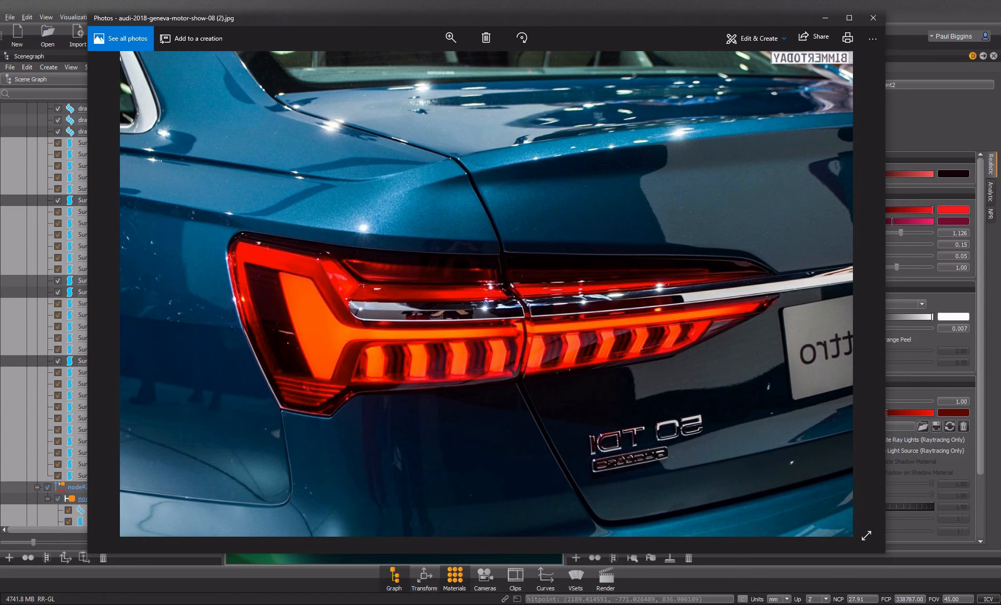
click(449, 604)
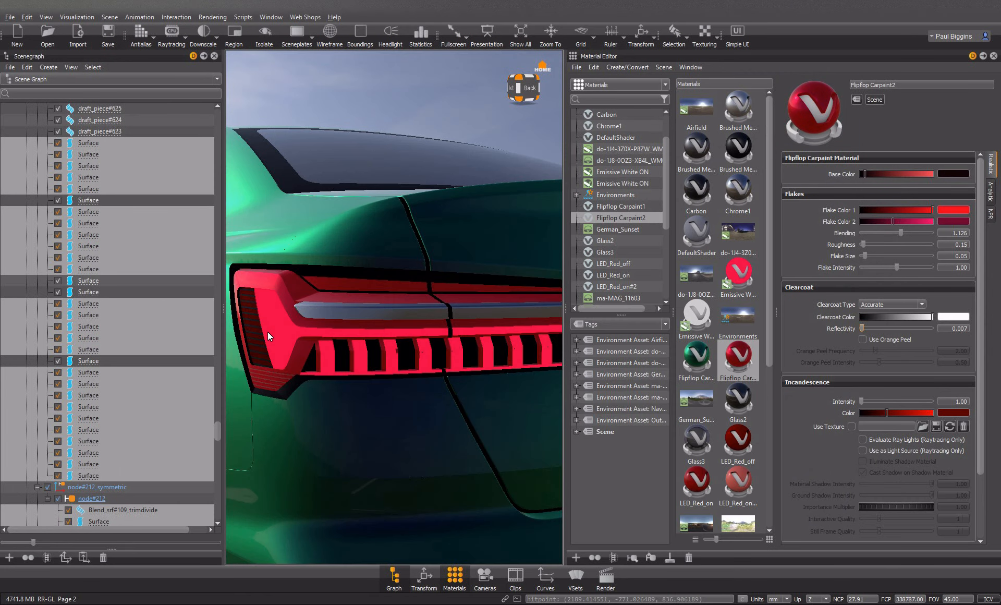
Step: Select the scene nodes that use Flipflop Carpaint2 and create a new Glass material
right_click(737, 361)
click(768, 478)
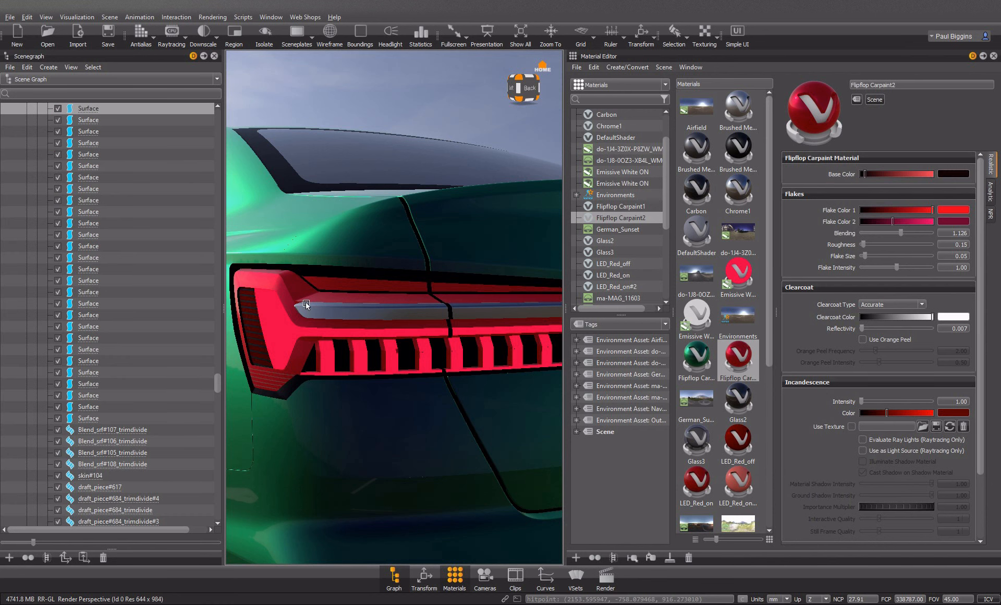
right_click(746, 345)
click(772, 443)
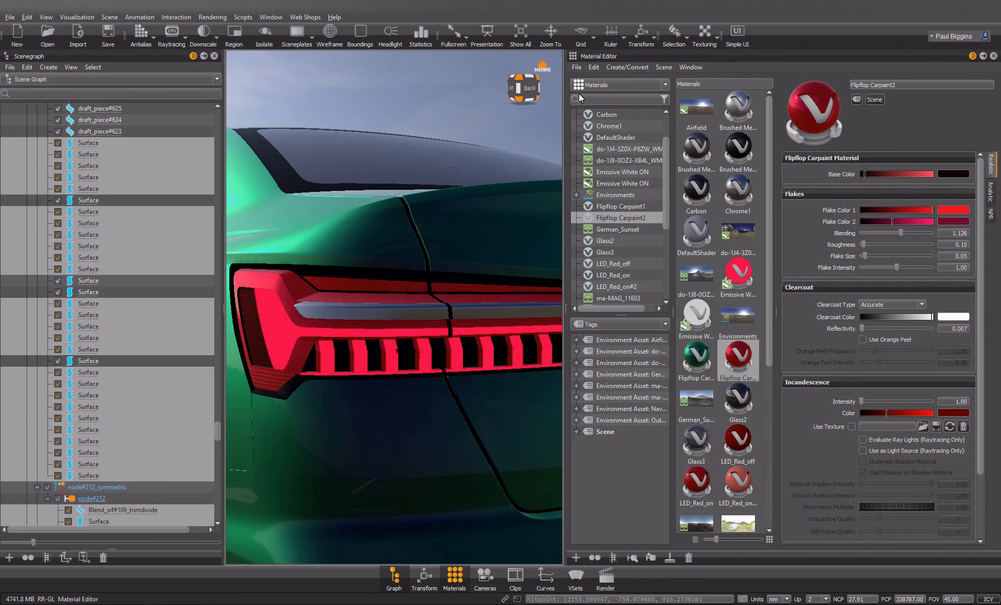
click(627, 67)
mouse_move(650, 83)
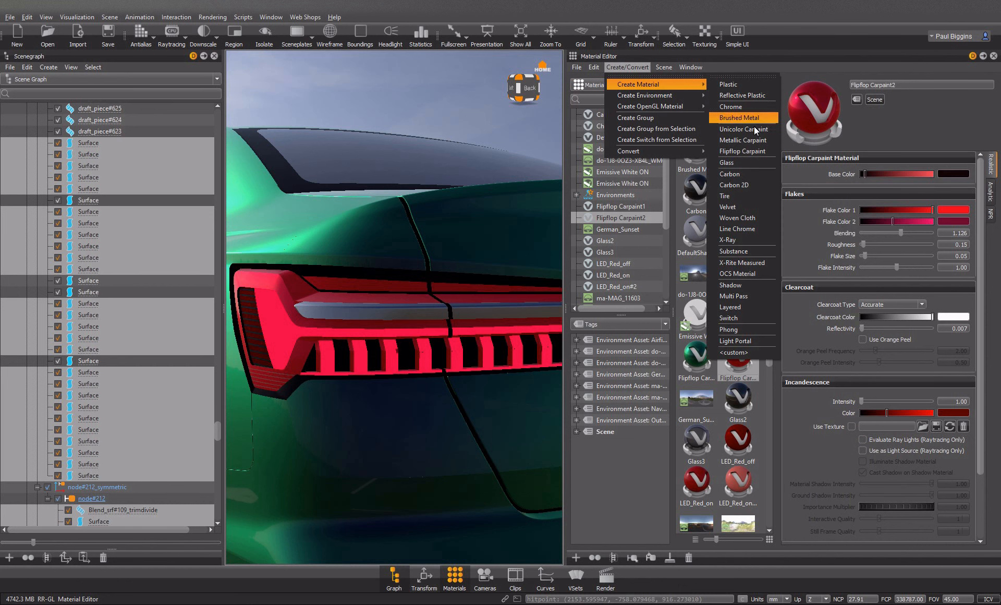
click(760, 168)
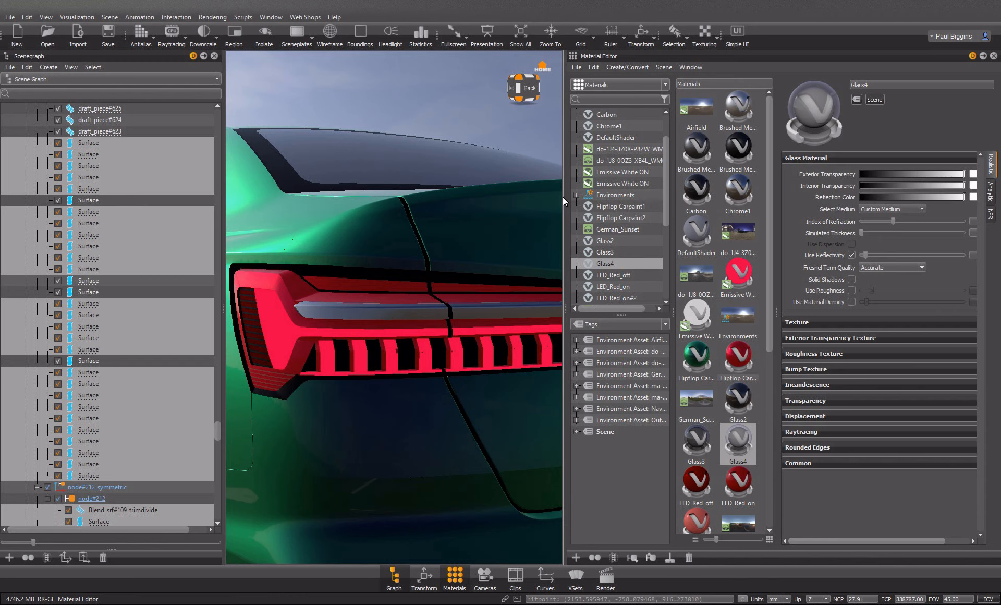
Step: Close the Scenegraph and widen the property area of the Material Editor
mouse_move(563, 197)
mouse_down()
mouse_move(523, 205)
mouse_move(589, 211)
mouse_move(570, 214)
mouse_up()
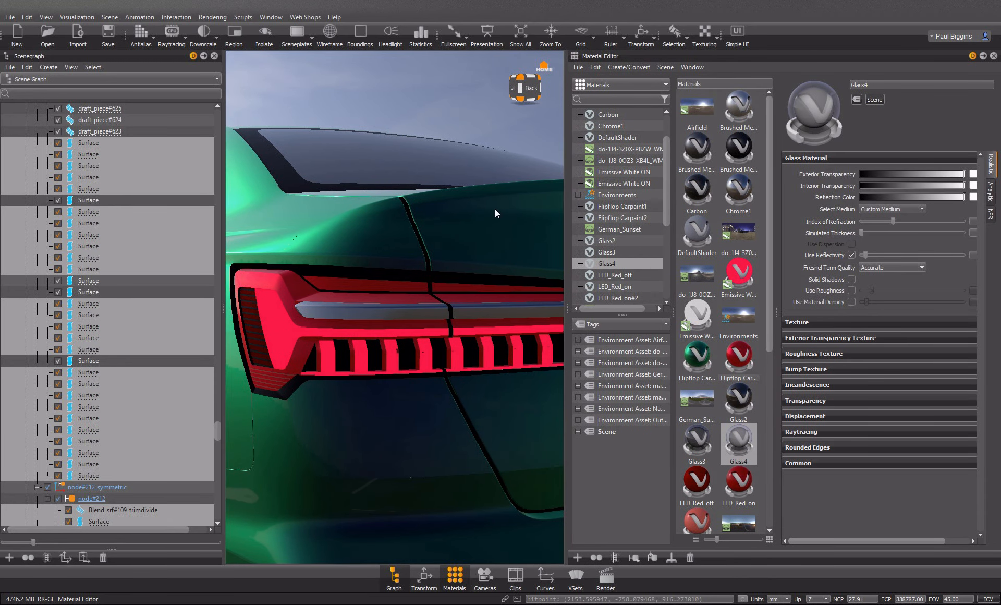
click(214, 55)
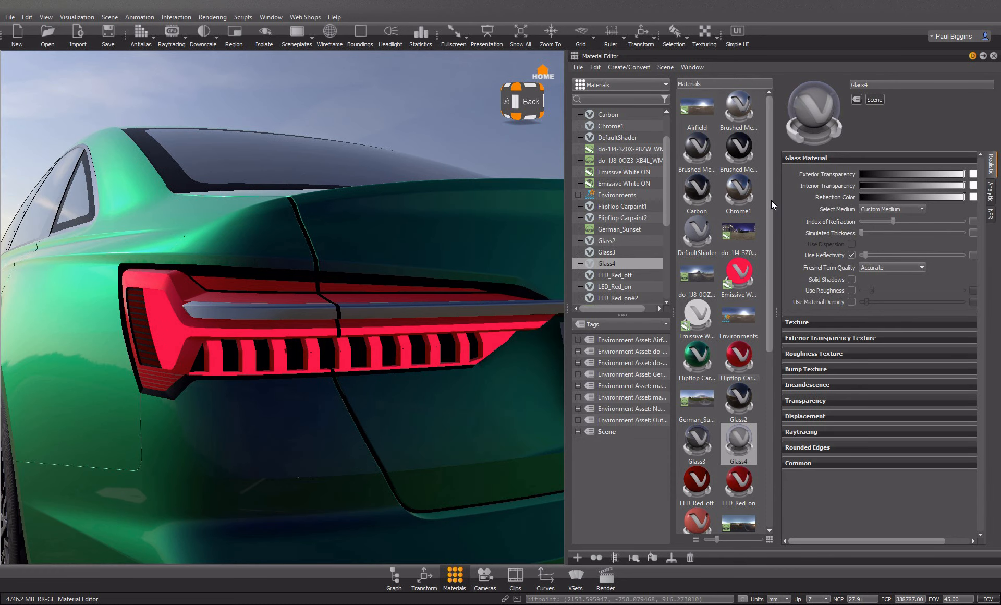
drag(775, 200, 725, 211)
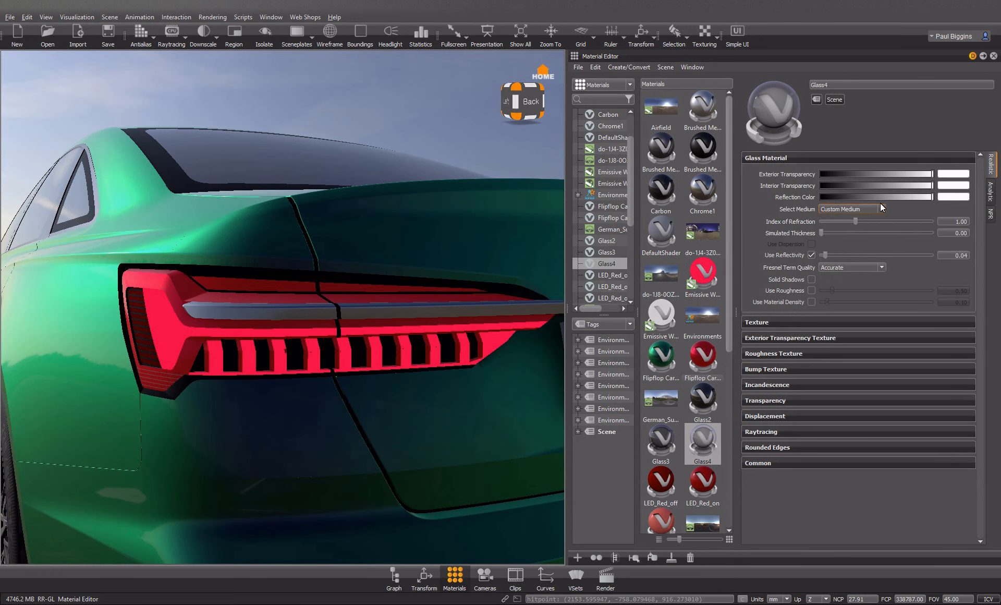
Step: Set the new glass material's Interior Transparency to pure red and its Exterior Transparency to a dark red
click(945, 182)
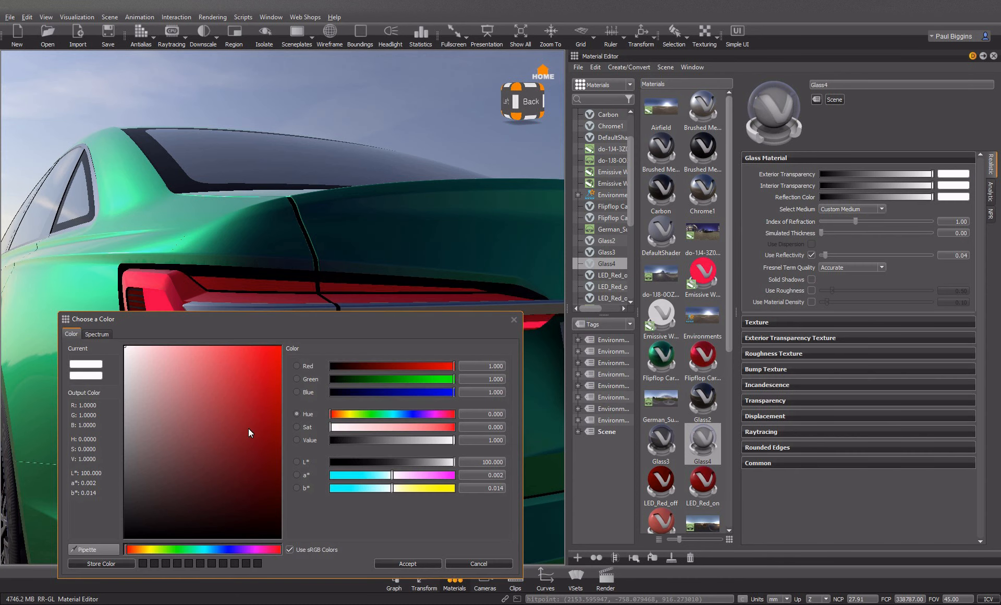
mouse_move(229, 440)
mouse_down()
mouse_move(269, 504)
mouse_move(281, 346)
mouse_up()
click(401, 565)
click(950, 184)
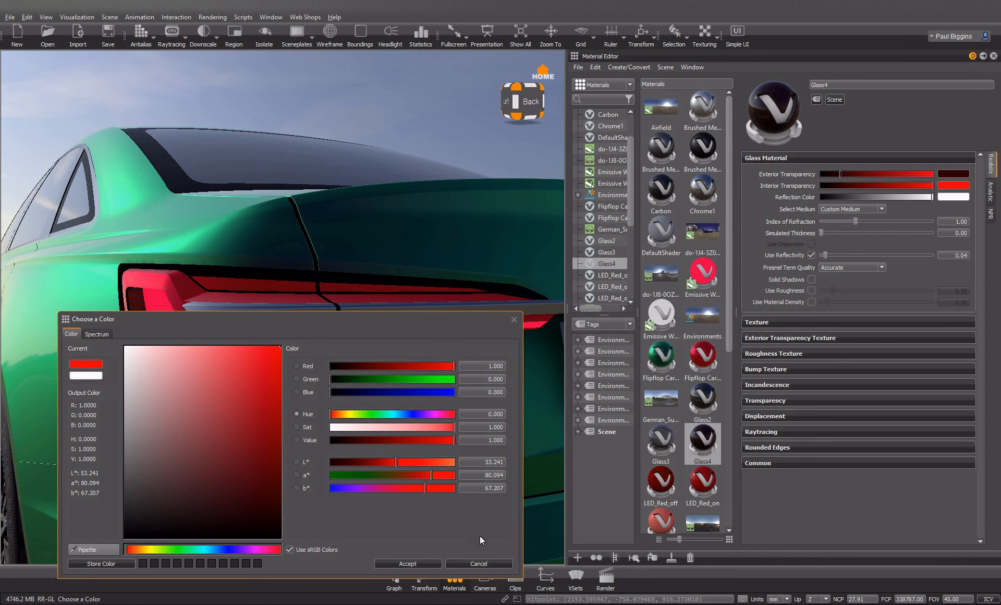
click(420, 560)
click(879, 174)
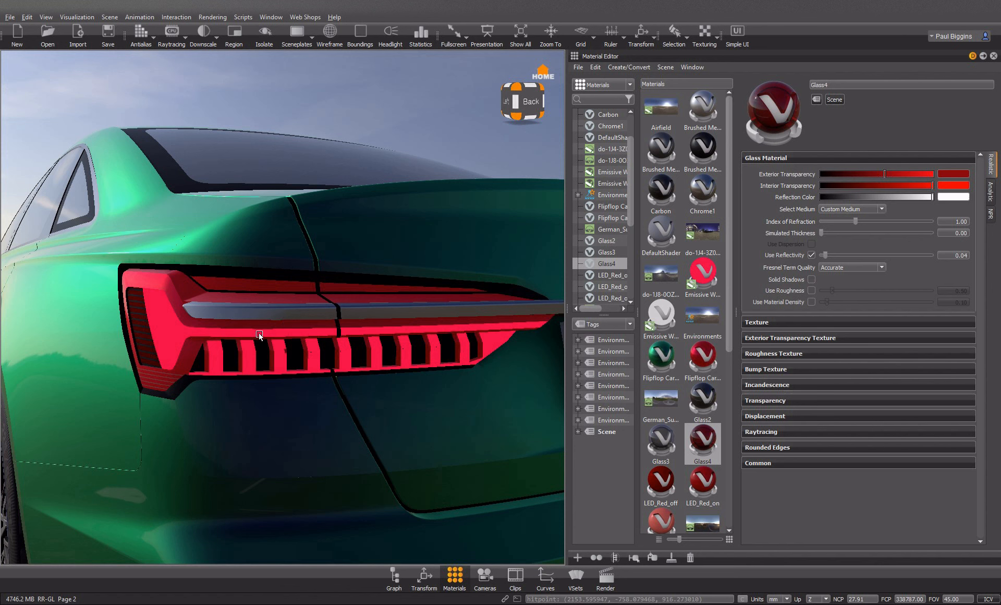
Step: Apply the red glass material Glass4 to the selected tail light nodes
right_click(719, 430)
click(772, 553)
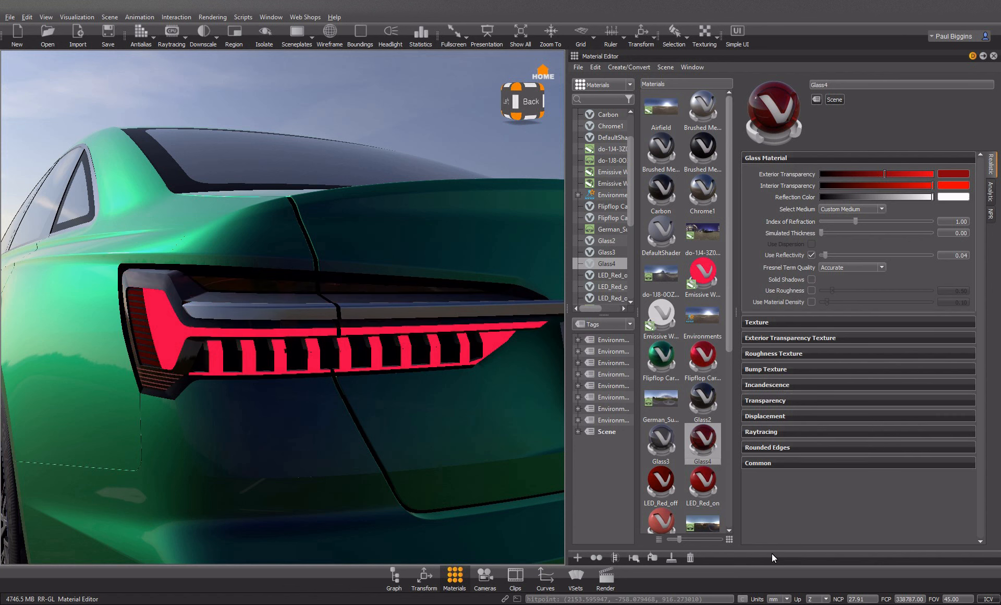
drag(365, 391, 402, 391)
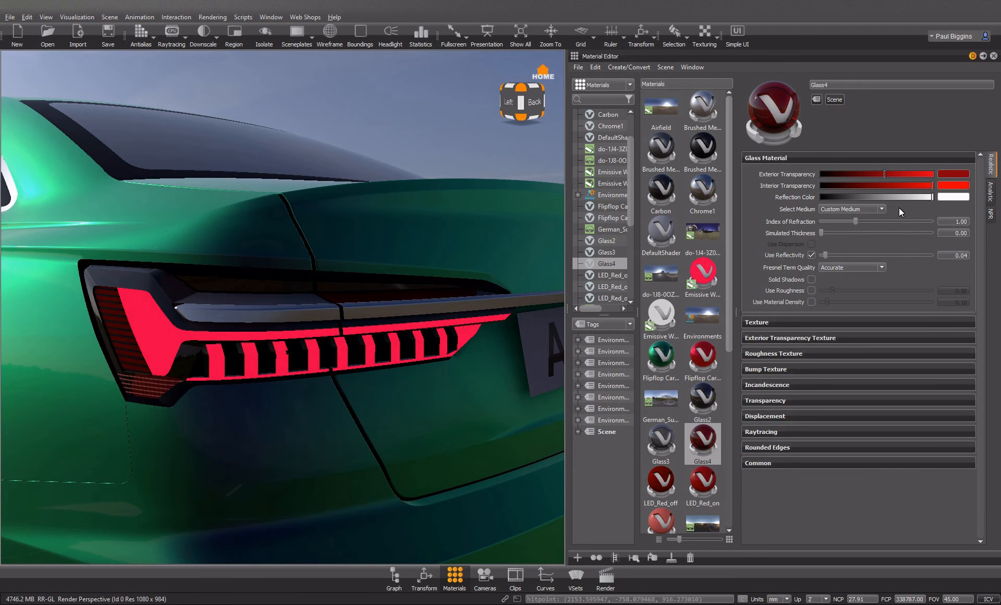
Step: Raise Glass4's Reflectivity to 0.071 and darken its Exterior Transparency to a very deep red, leaving roughness off
drag(826, 256, 828, 257)
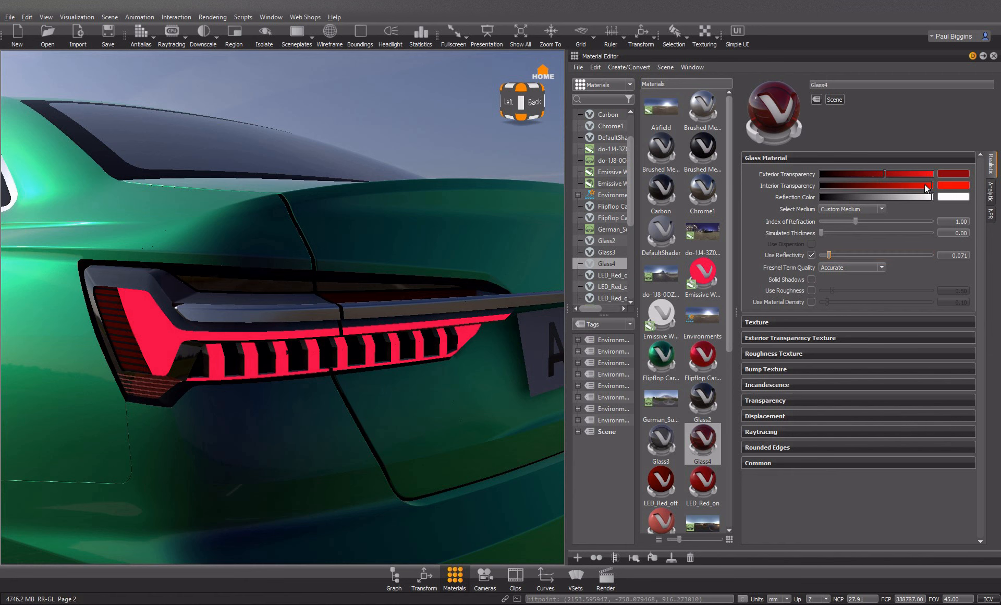
drag(894, 174, 840, 176)
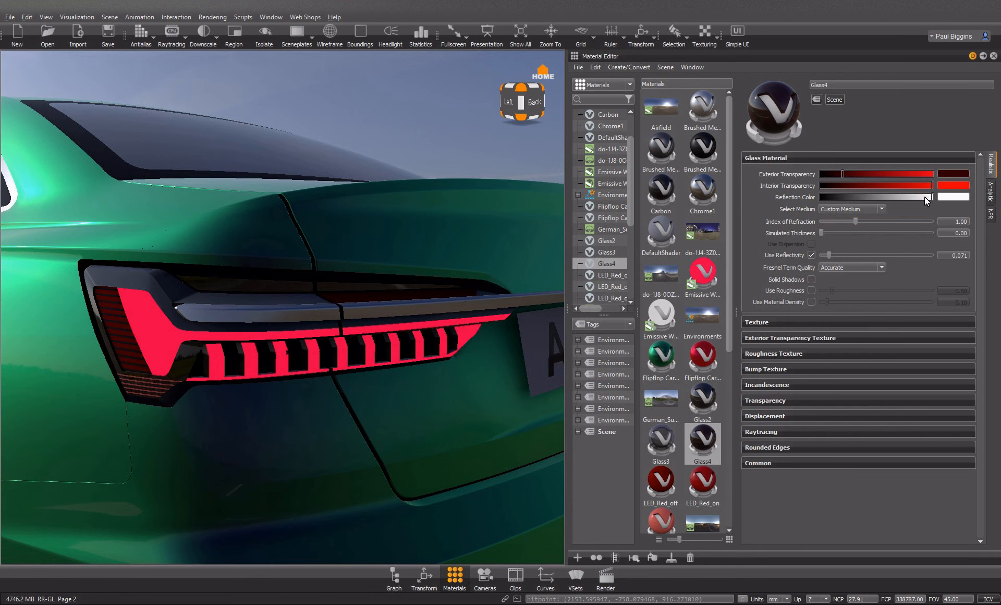
drag(182, 374, 201, 410)
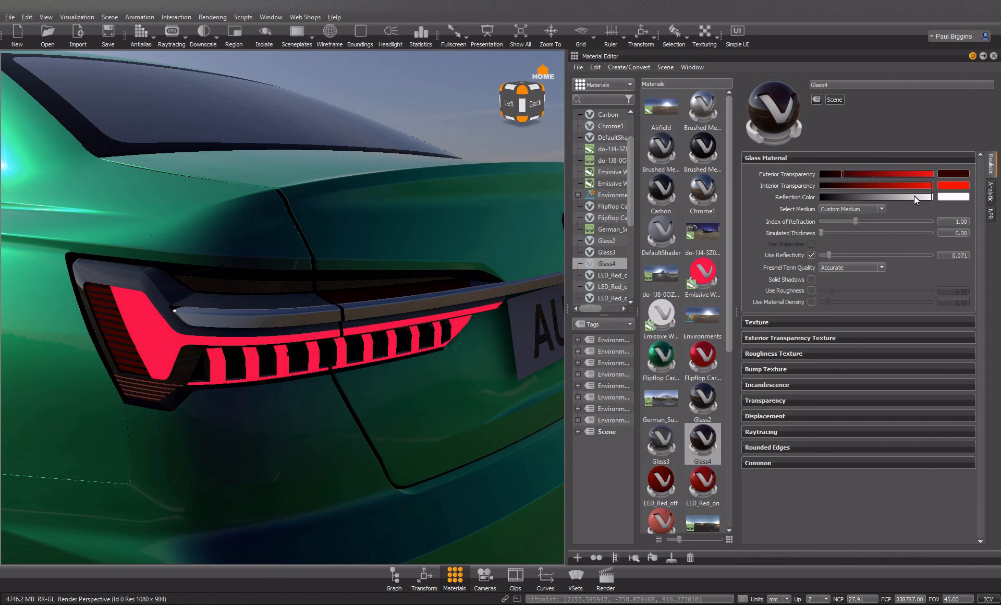
click(811, 290)
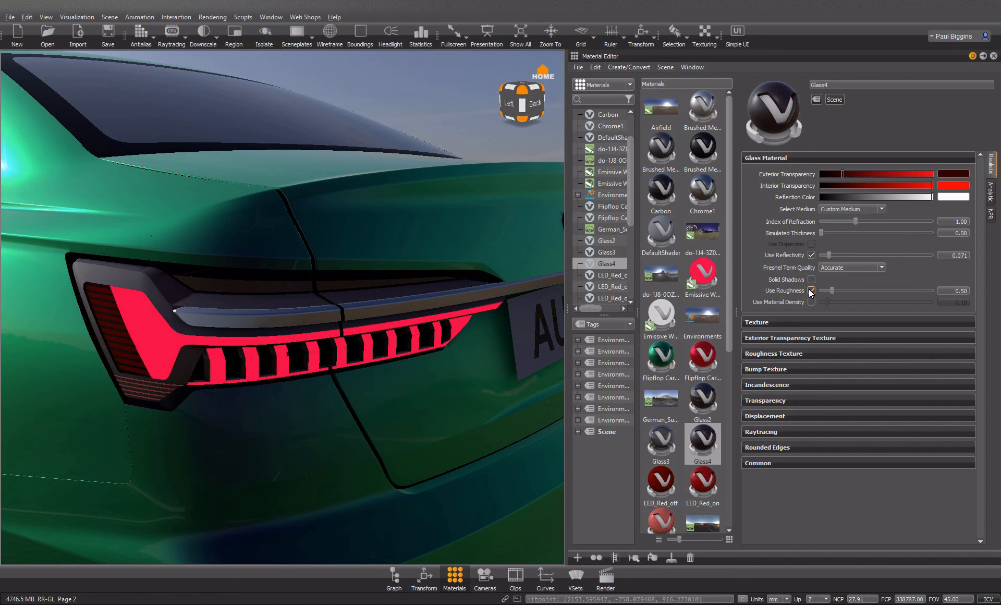
click(811, 290)
Step: Open the Asset Manager's materials and try to assign the Diamond red glass to the tail light surround
right_click(789, 23)
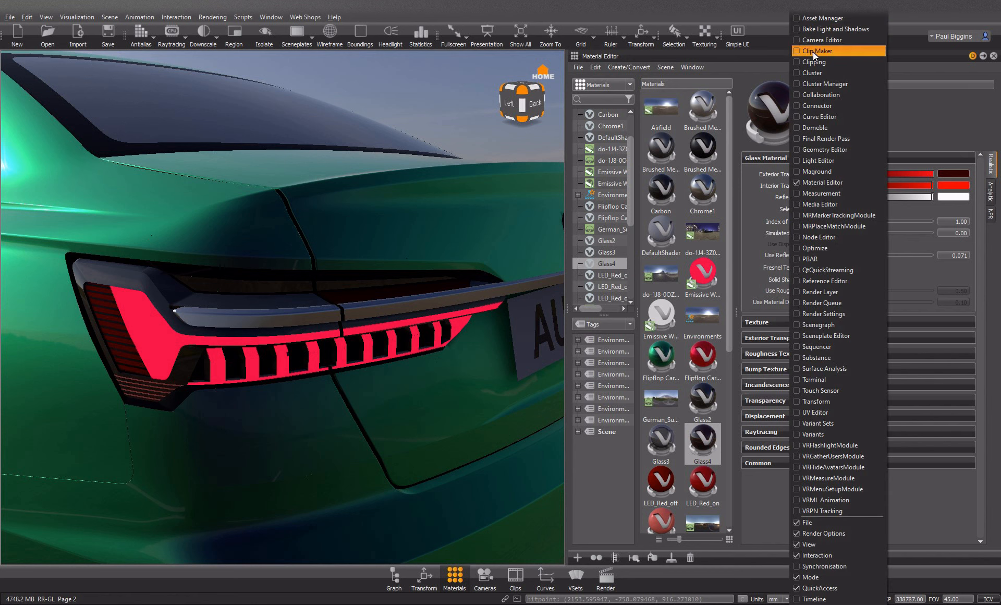
click(821, 18)
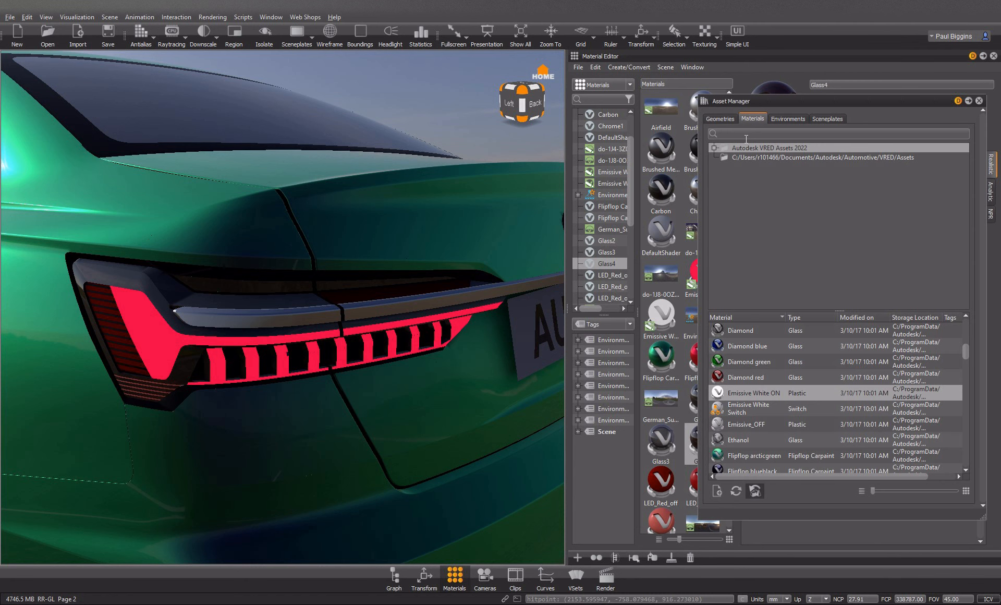
drag(753, 379, 173, 311)
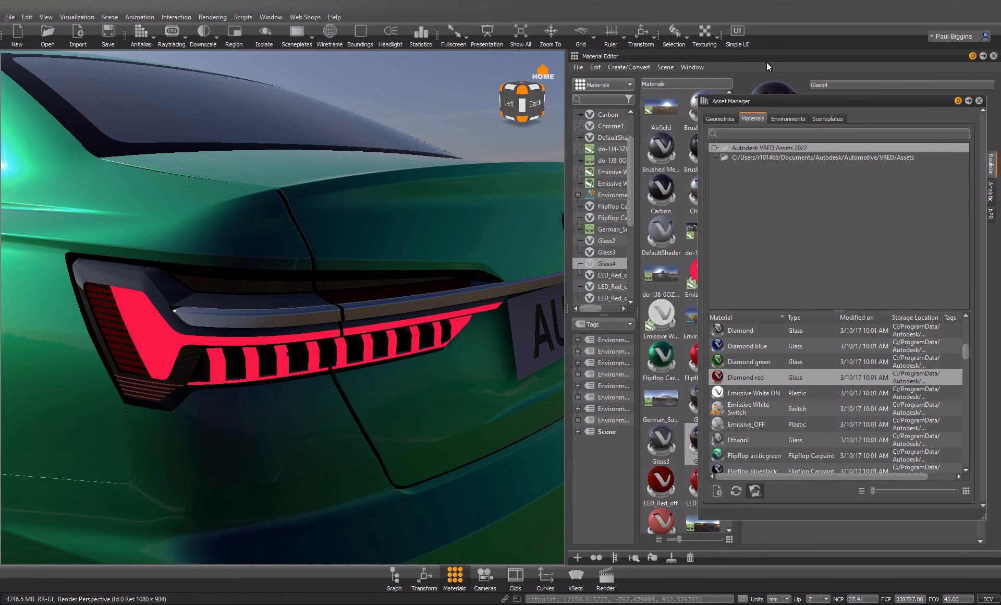
drag(783, 100, 397, 107)
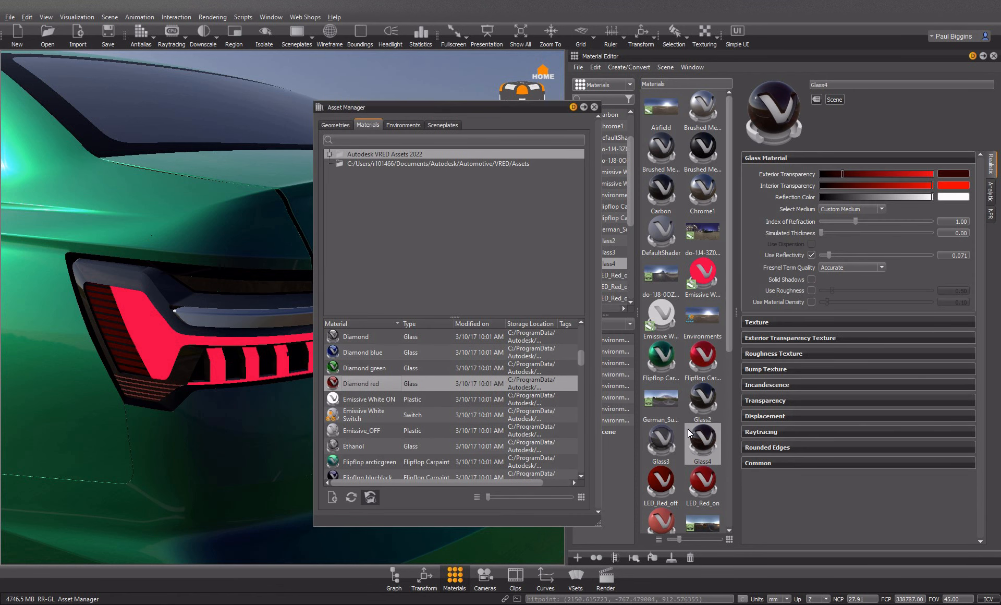
Step: Select all nodes that use Glass4 and apply the Diamond red material from the asset library to them
right_click(705, 439)
click(749, 534)
right_click(370, 387)
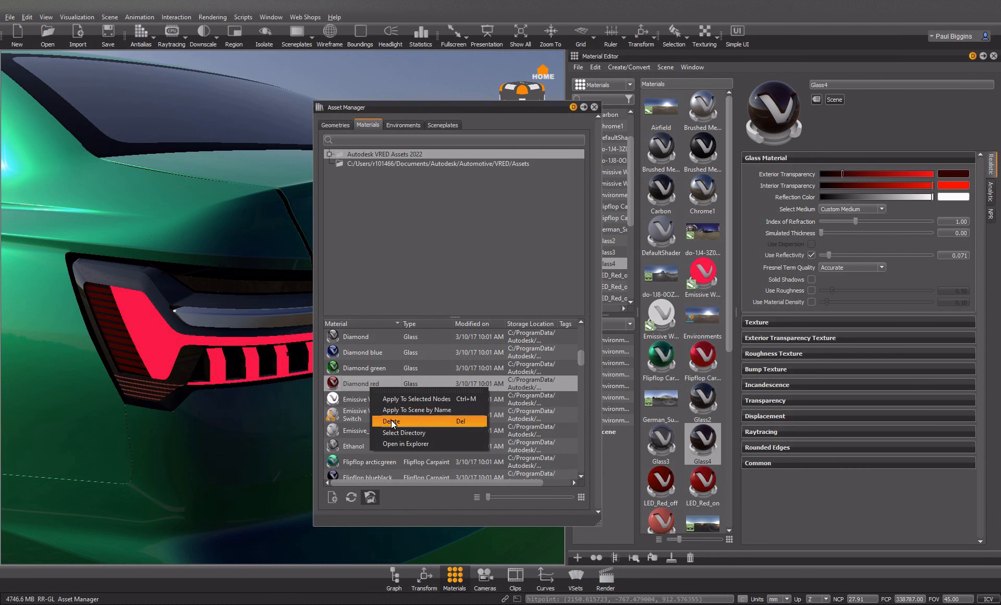
click(398, 402)
Step: Pick the Diamond red material from the tail light and set its Simulated Thickness to about 15.566
drag(245, 271, 183, 344)
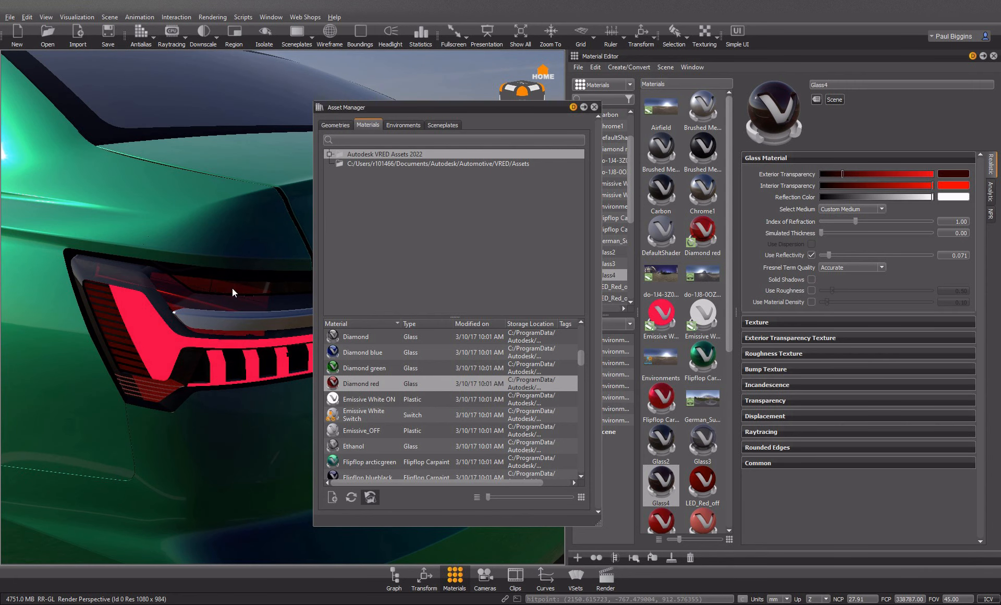
ctrl+shift+click(183, 308)
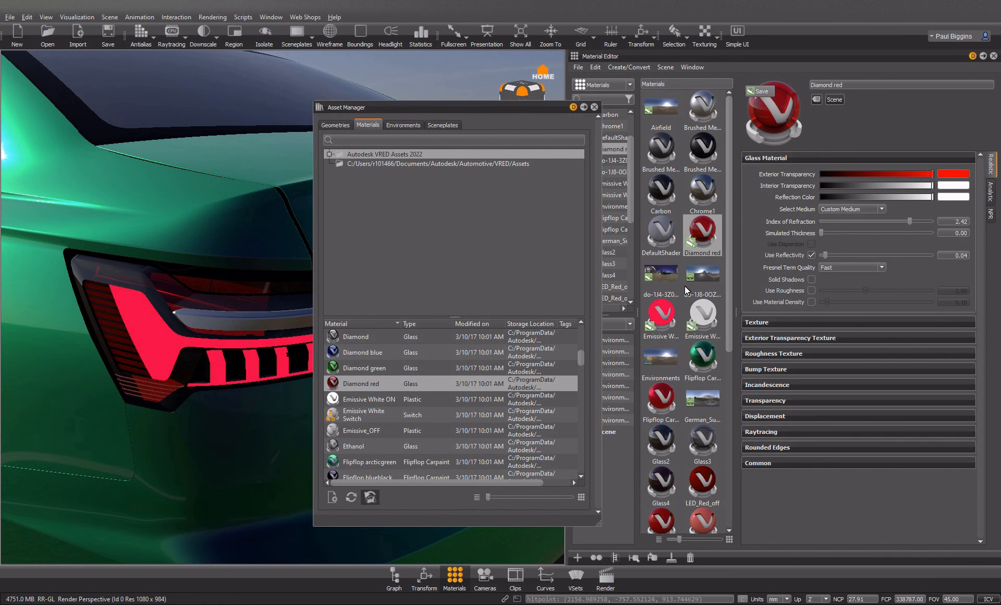
drag(214, 342, 295, 302)
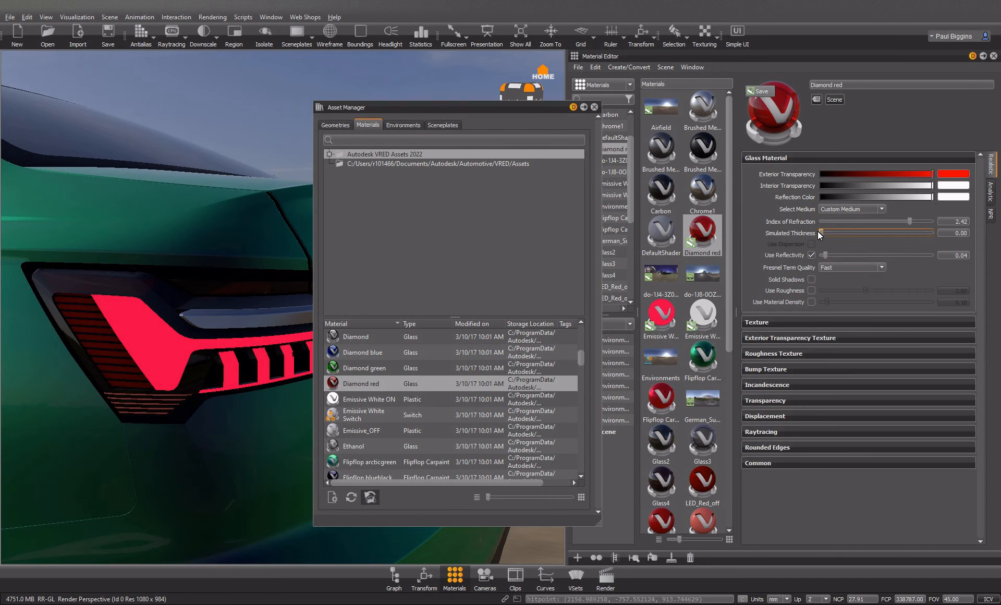
drag(827, 234, 837, 234)
drag(10, 402, 139, 298)
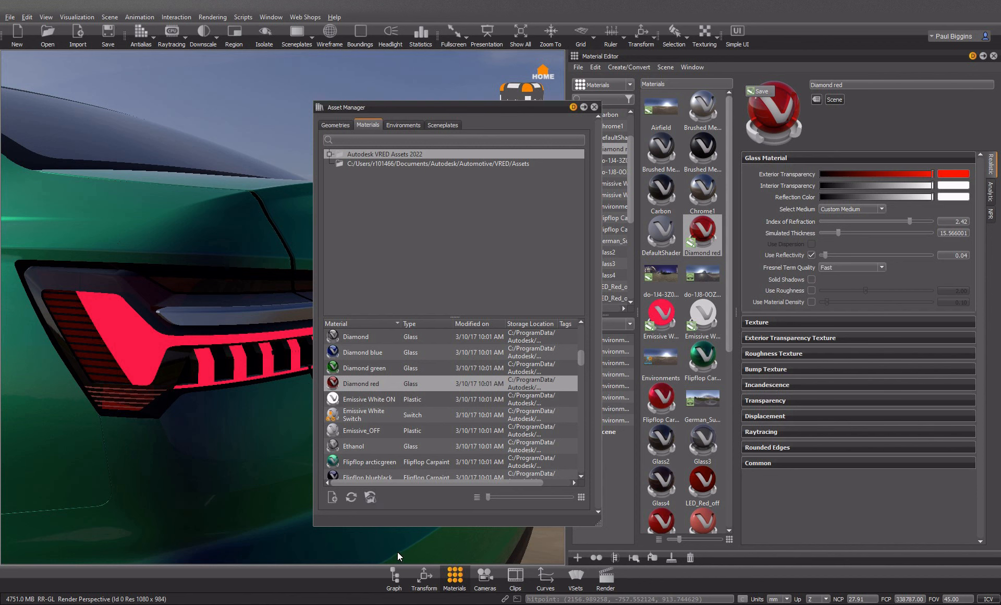
Step: Turn on the wireframe display and select all nodes that use the Diamond red material
click(330, 33)
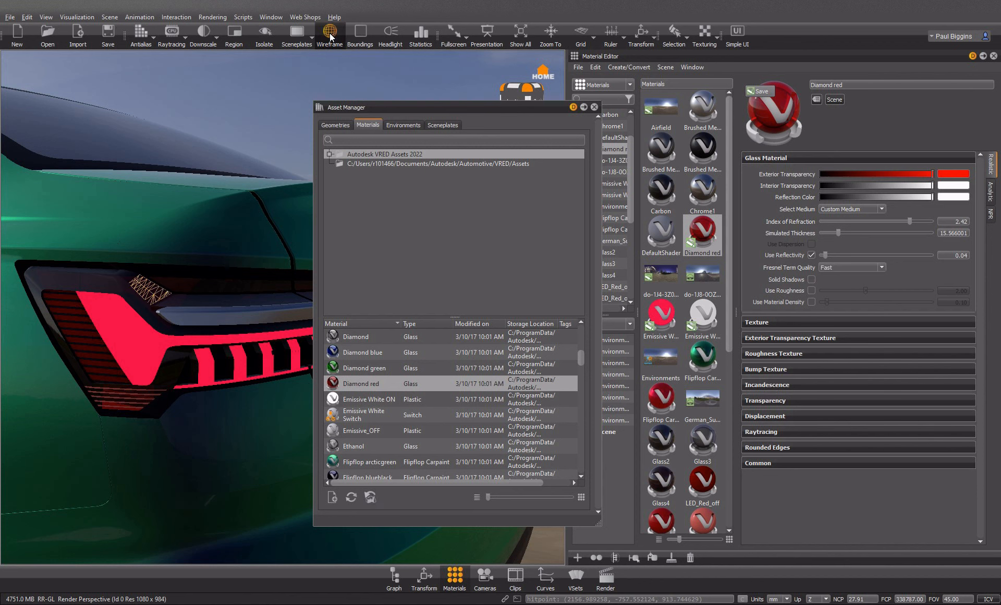
right_click(705, 234)
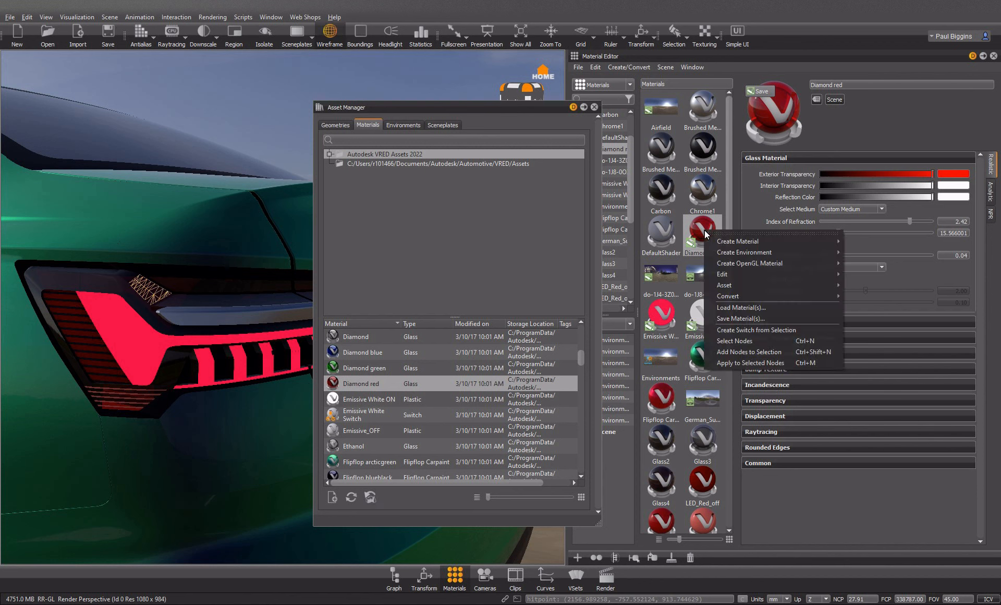
click(740, 340)
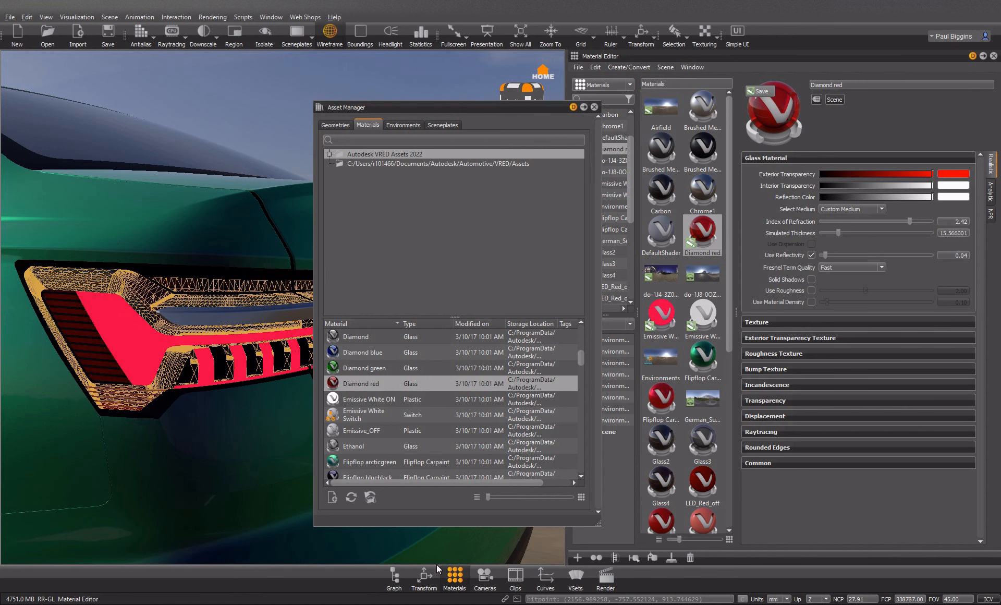
Step: Duplicate the selected Diamond red nodes in the scene graph while keeping their clone connections
click(394, 577)
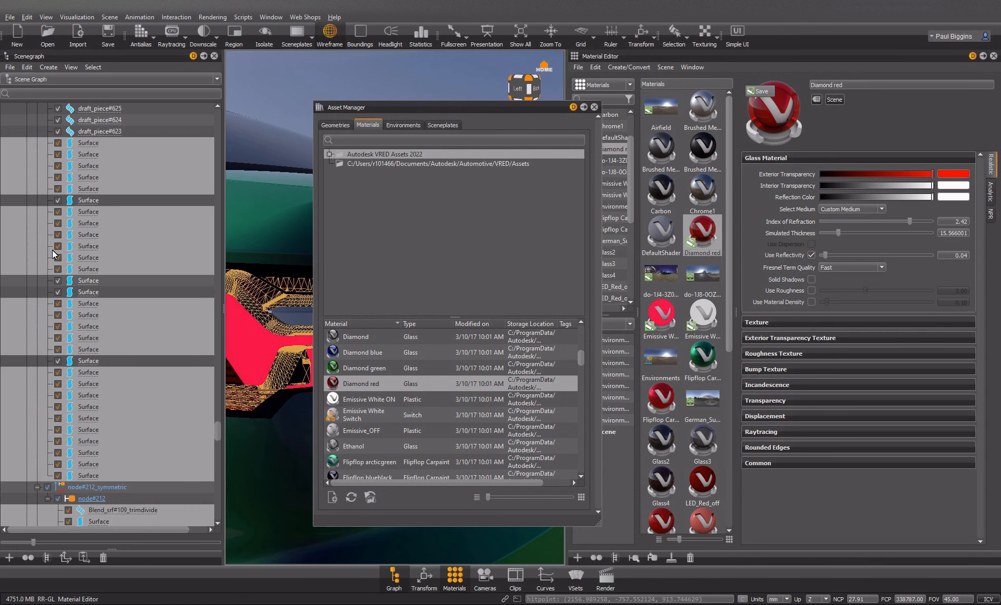
right_click(107, 139)
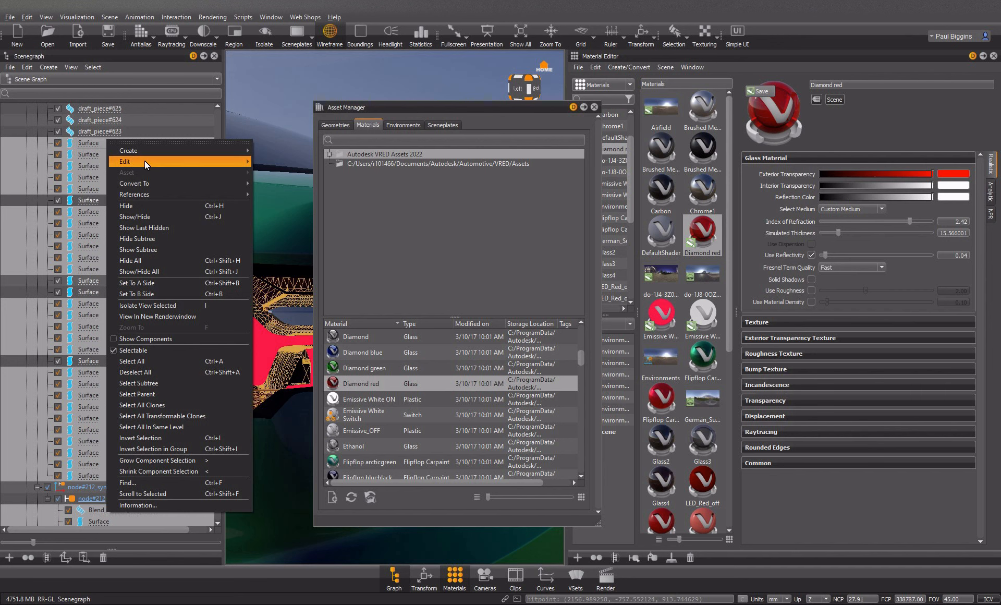
mouse_move(157, 161)
mouse_move(279, 164)
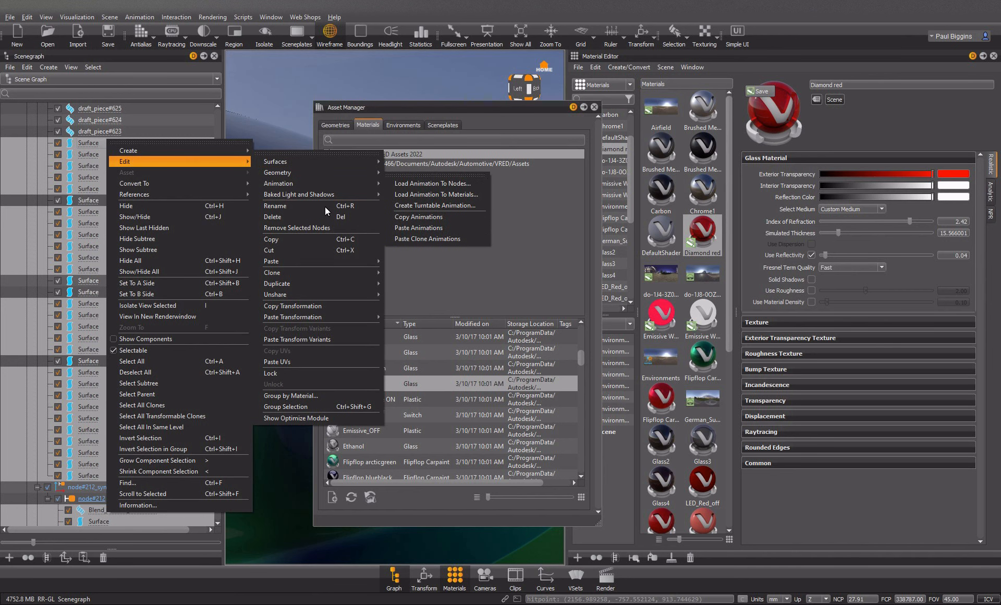
mouse_move(326, 282)
click(427, 281)
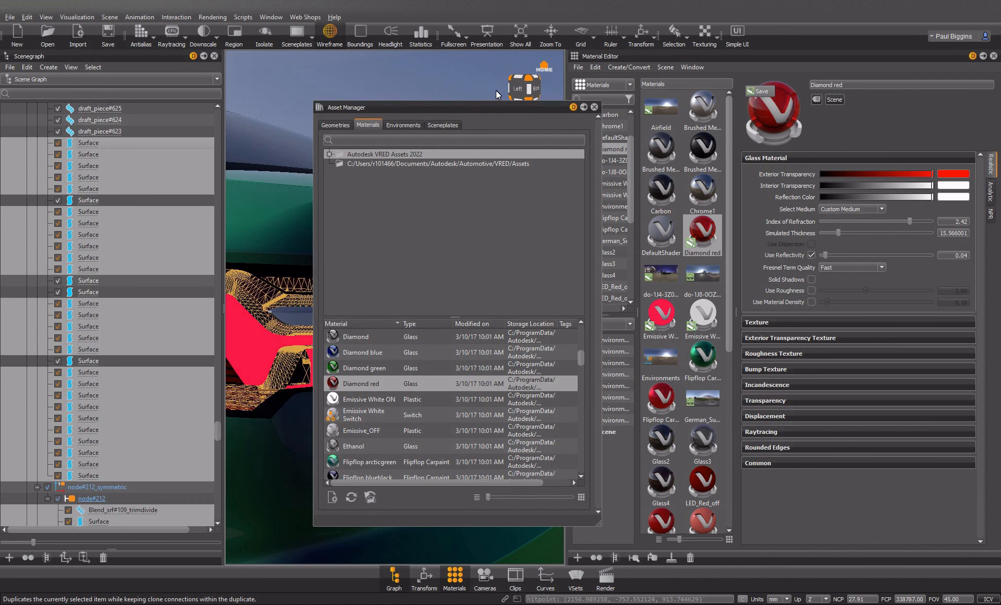
click(215, 57)
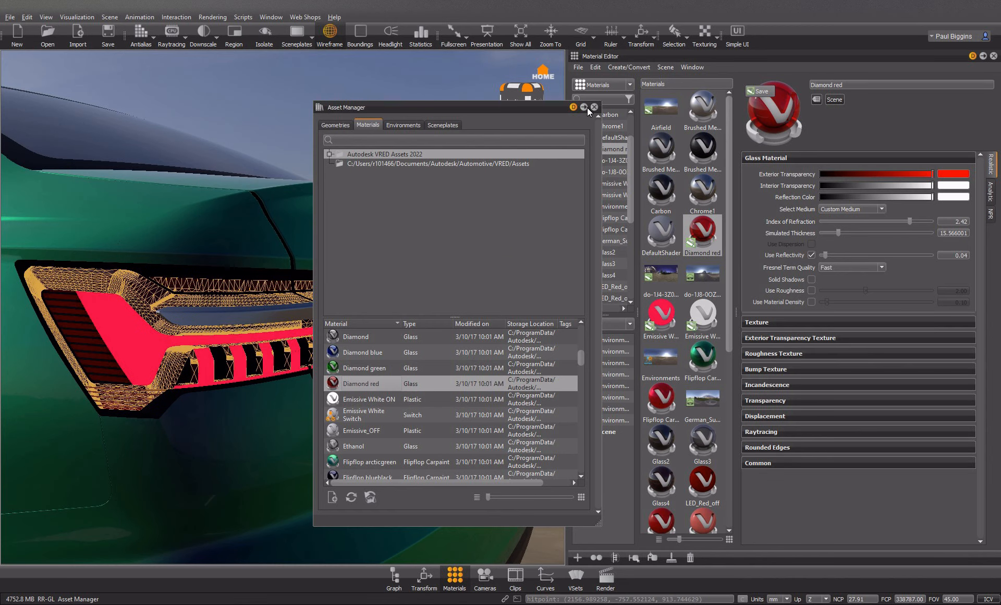
Step: Close the Asset Manager, try to transform the duplicated tail light nodes with the Transform editor, and undo the recent changes
click(594, 107)
drag(208, 308, 526, 212)
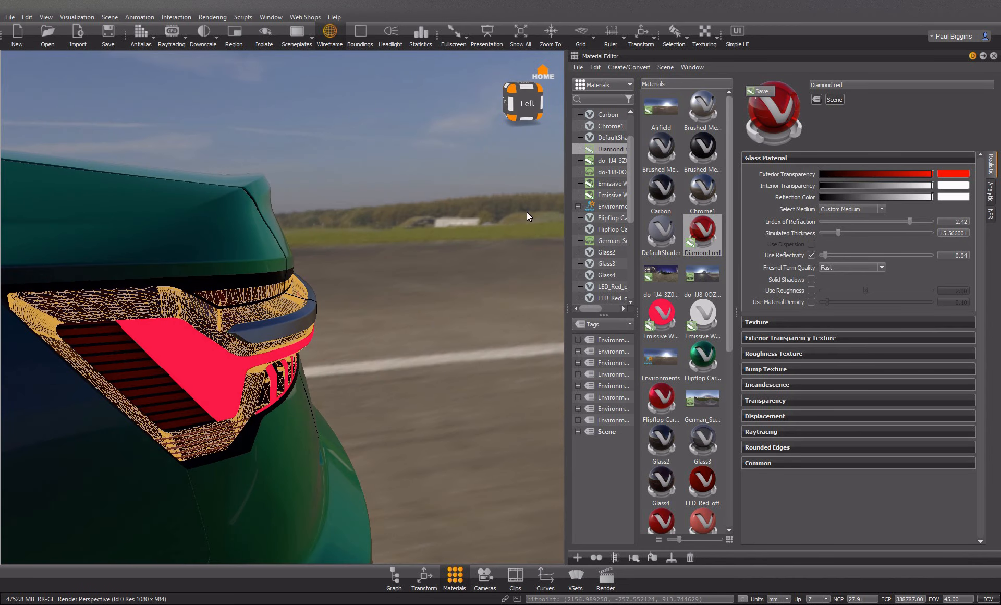
right_click(777, 35)
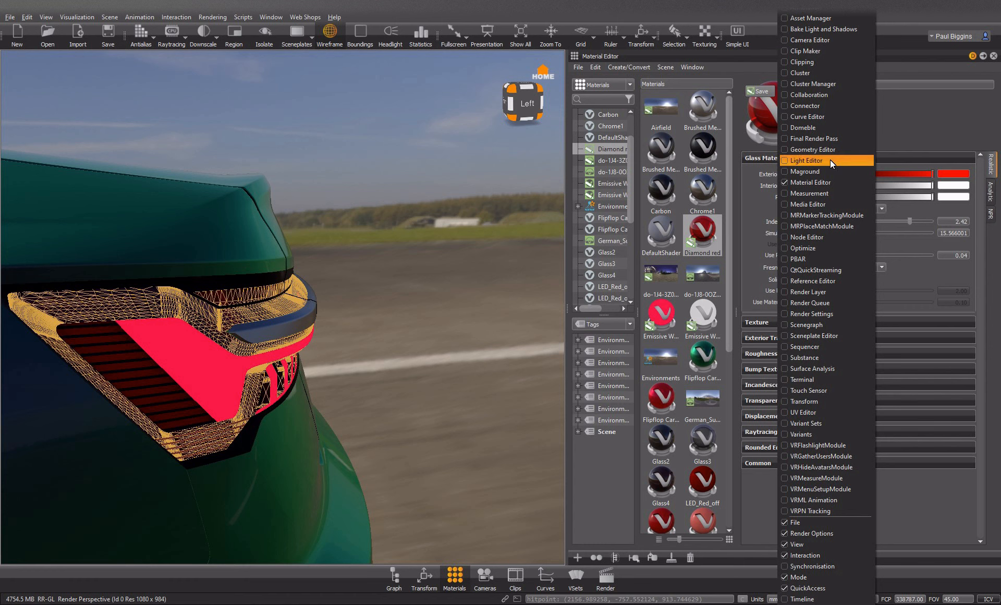
click(809, 400)
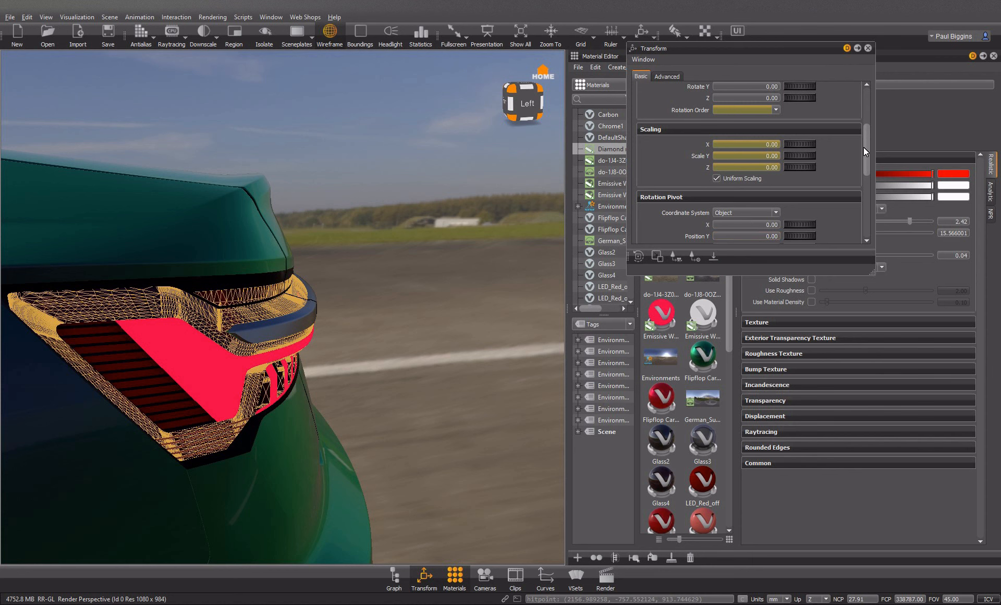
drag(865, 146, 866, 109)
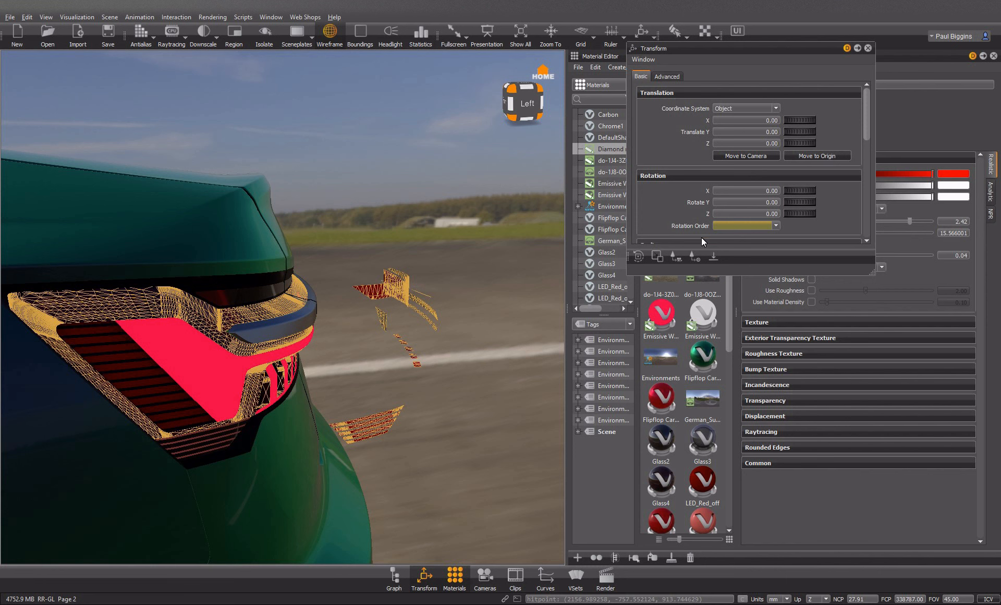
key(ctrl+z)
key(ctrl+z)
key(ctrl+z)
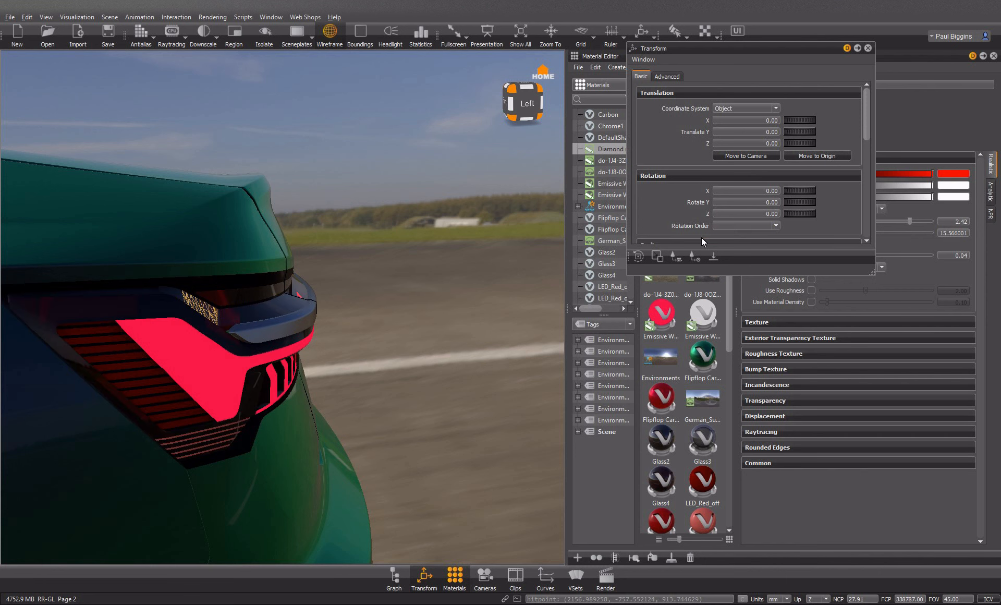
Step: Pick the tail light surround's surface, close the Transform editor, and select all nodes that use the Diamond red material
shift+click(223, 344)
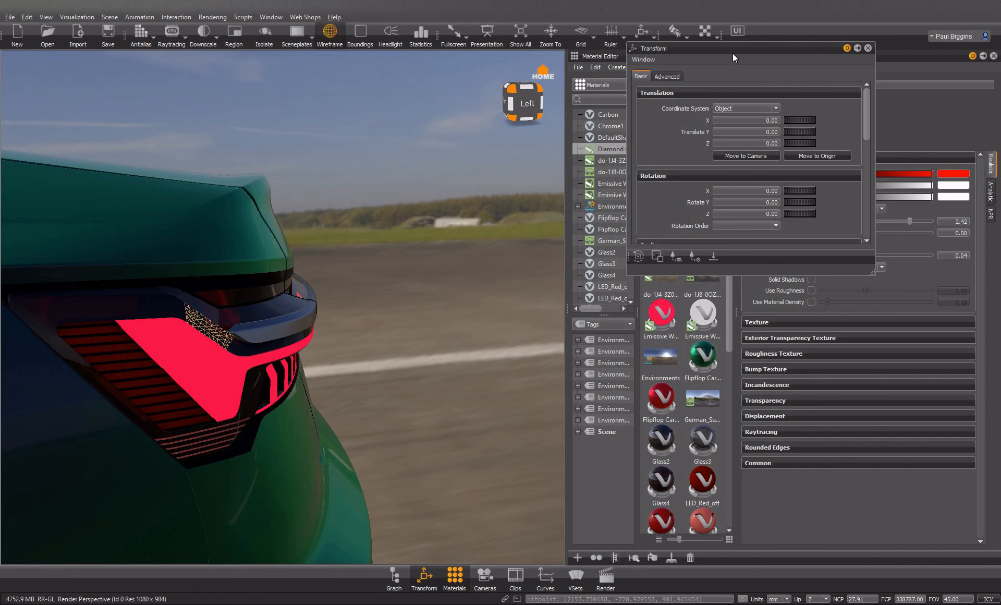
click(866, 48)
right_click(716, 233)
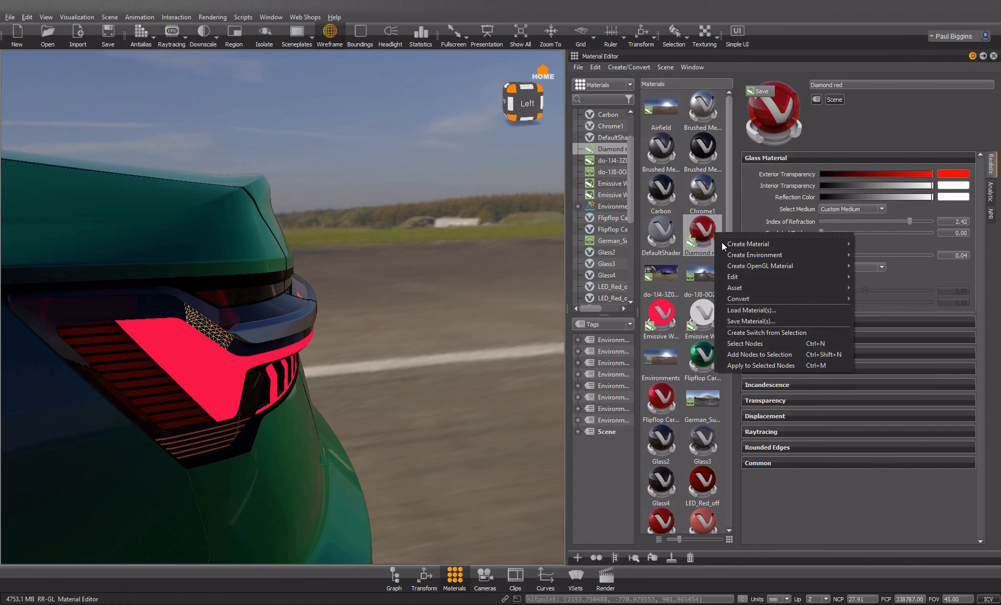
click(762, 343)
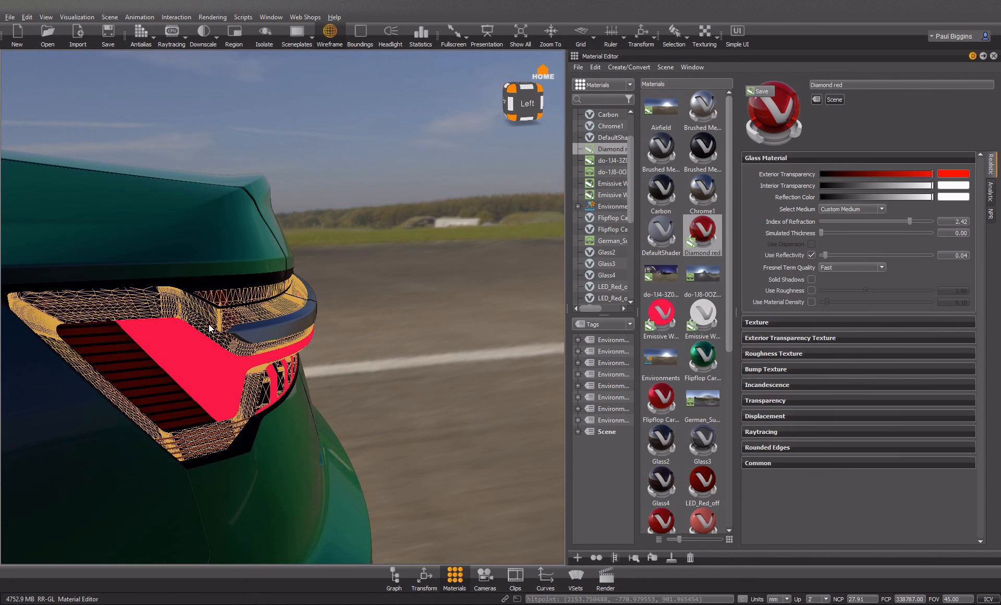
Step: Copy the selected Diamond red nodes in the scene graph and paste them
click(394, 575)
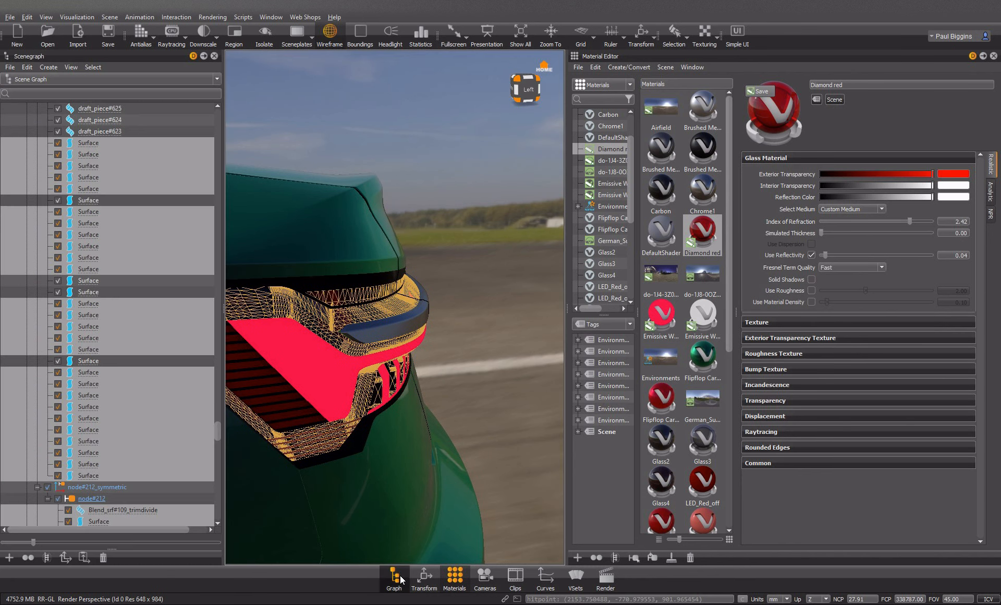
right_click(143, 511)
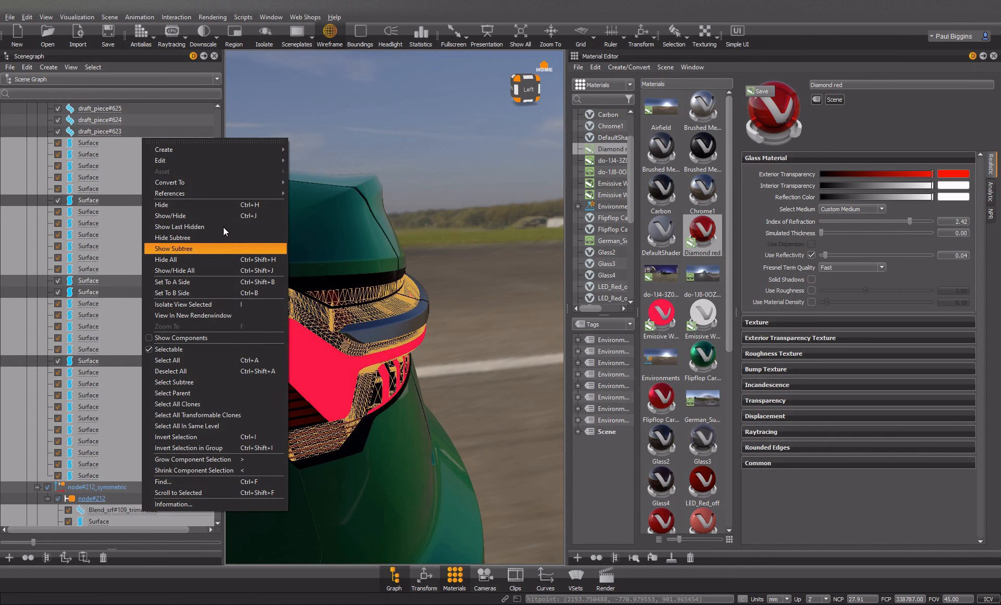
mouse_move(200, 158)
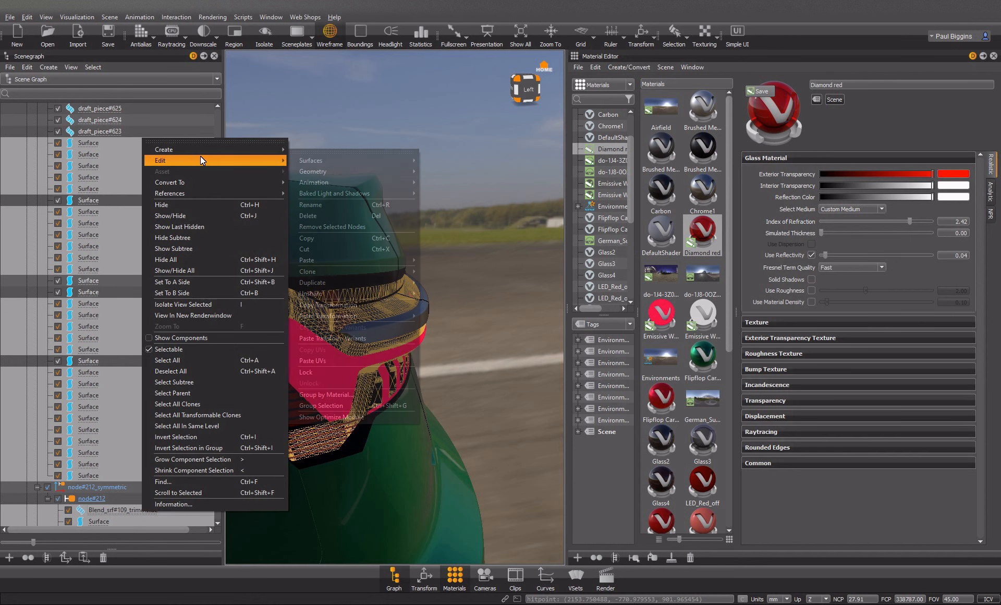
click(342, 240)
right_click(139, 461)
mouse_move(211, 113)
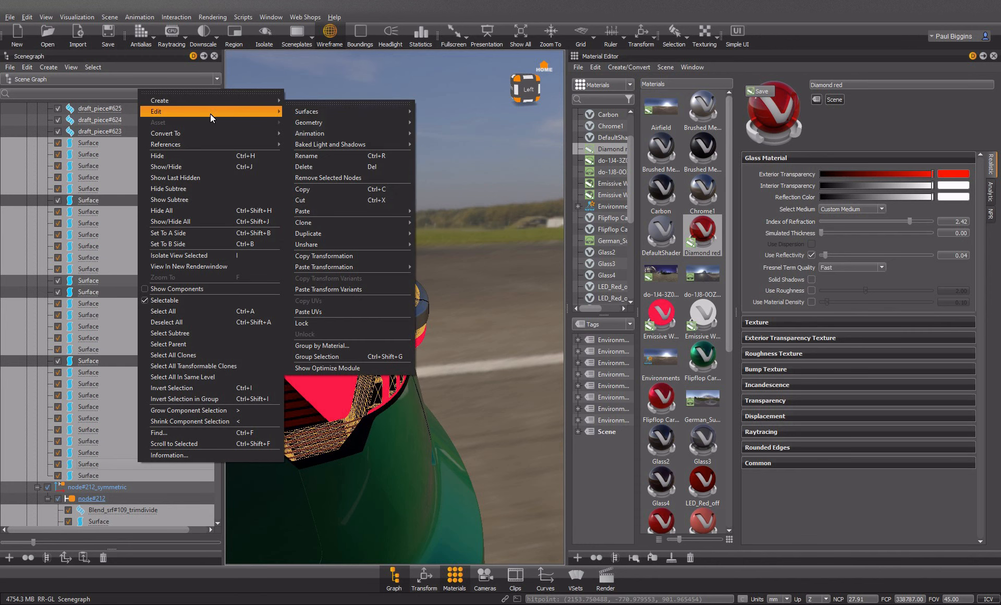
mouse_move(325, 209)
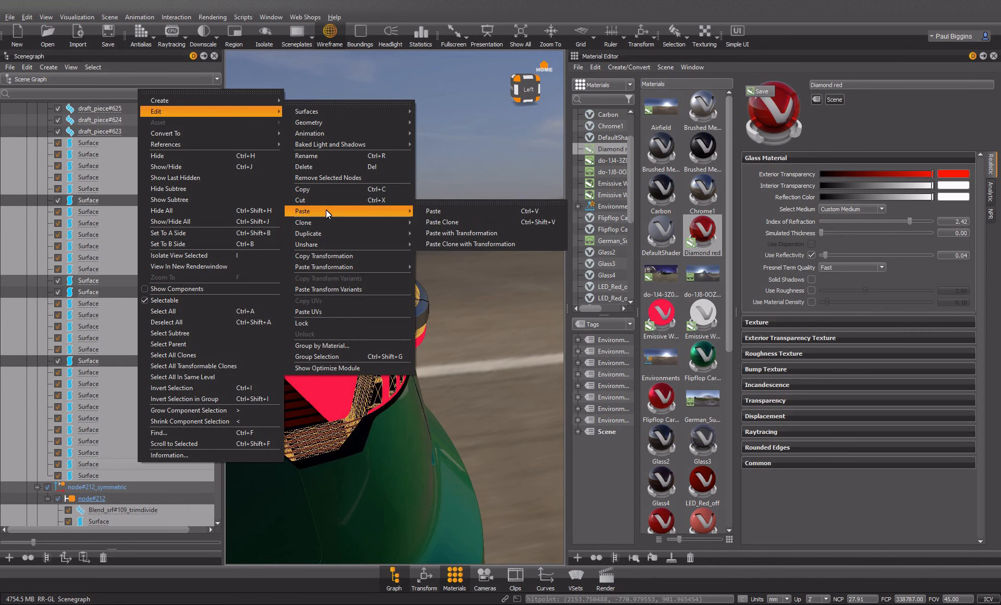
click(477, 212)
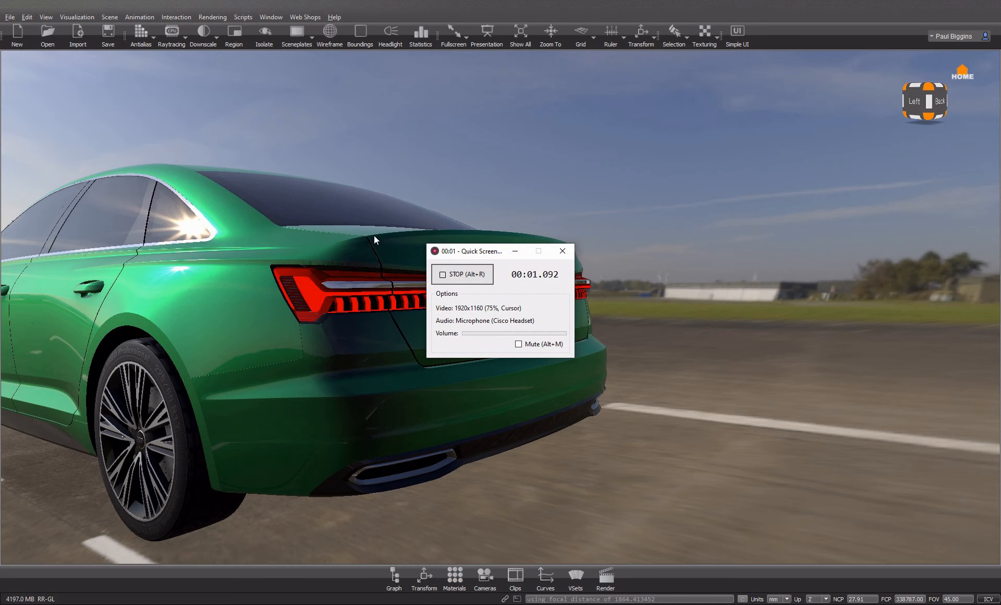
Step: Turn on the wireframe display and examine the Chrome red material picked from the tail light surround
click(515, 252)
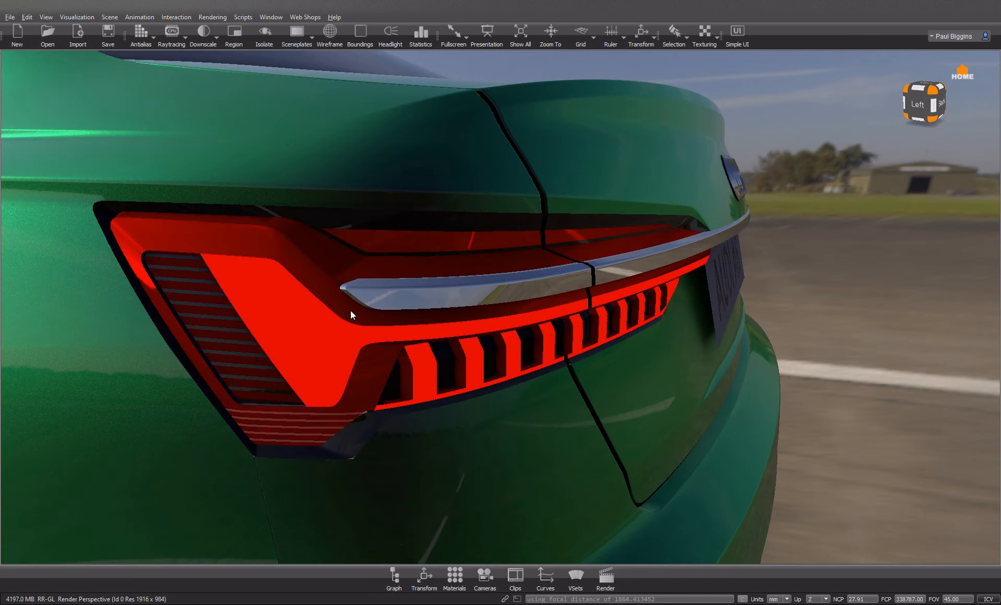
click(354, 311)
click(367, 295)
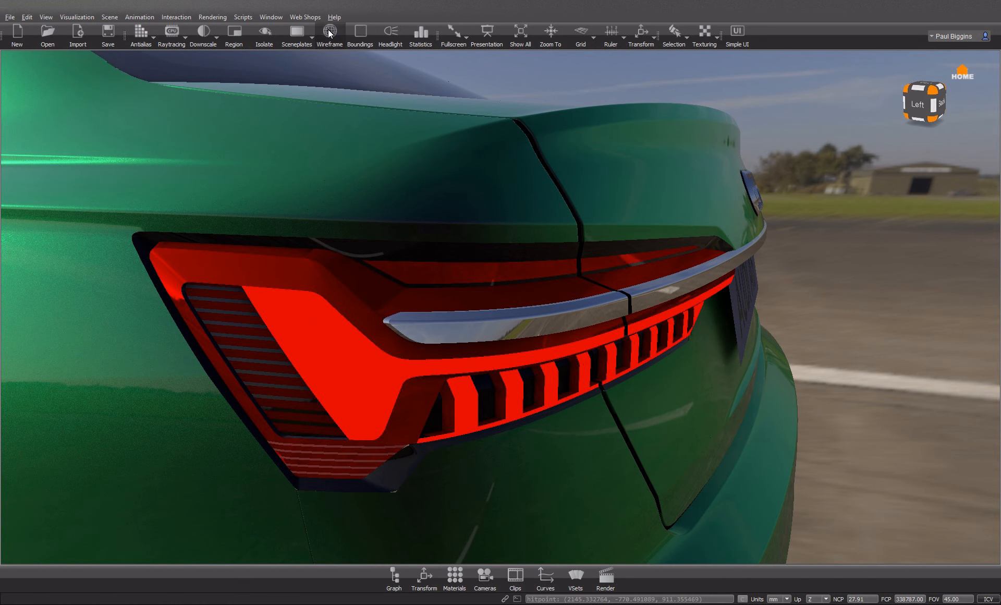
click(452, 577)
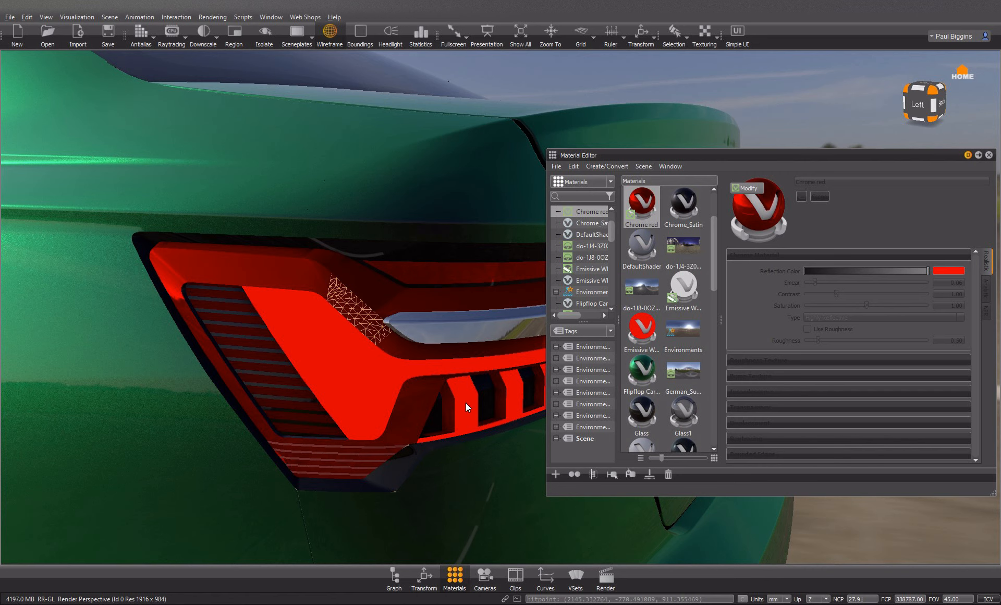
key(shift+d)
drag(464, 340, 343, 403)
right_drag(343, 403, 744, 288)
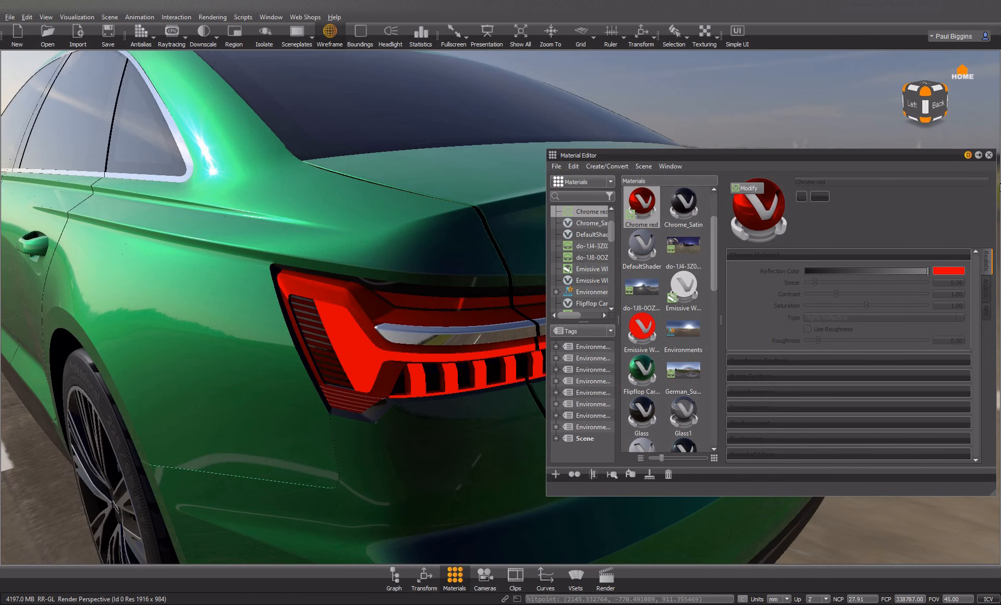
click(989, 155)
Step: Pick the rear brake disc and check its material in the Material Editor
scroll(453, 418, down, 9)
drag(387, 408, 367, 469)
middle_drag(367, 469, 521, 397)
shift+click(449, 379)
shift+click(434, 379)
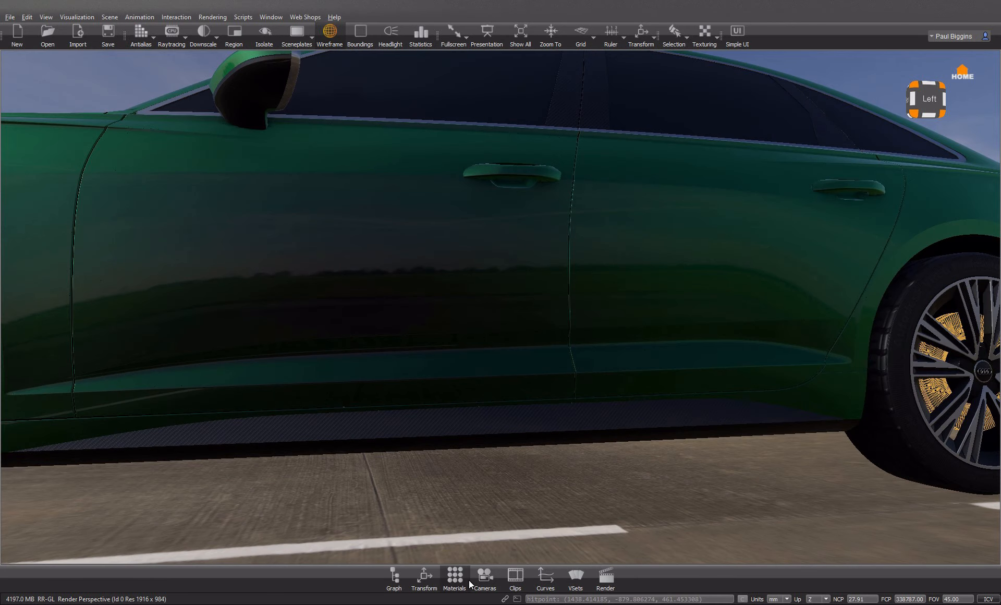
click(459, 577)
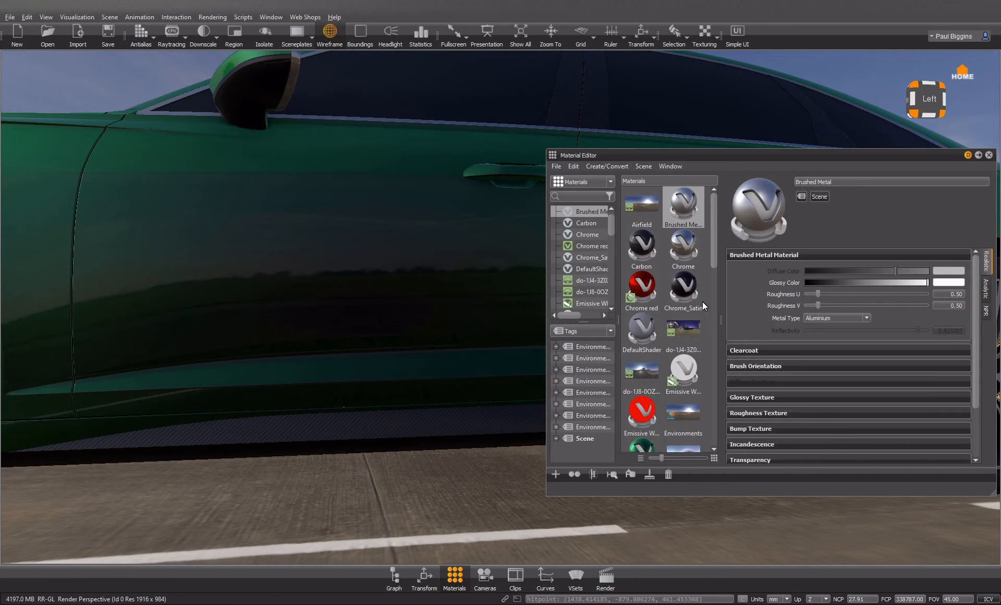
click(987, 154)
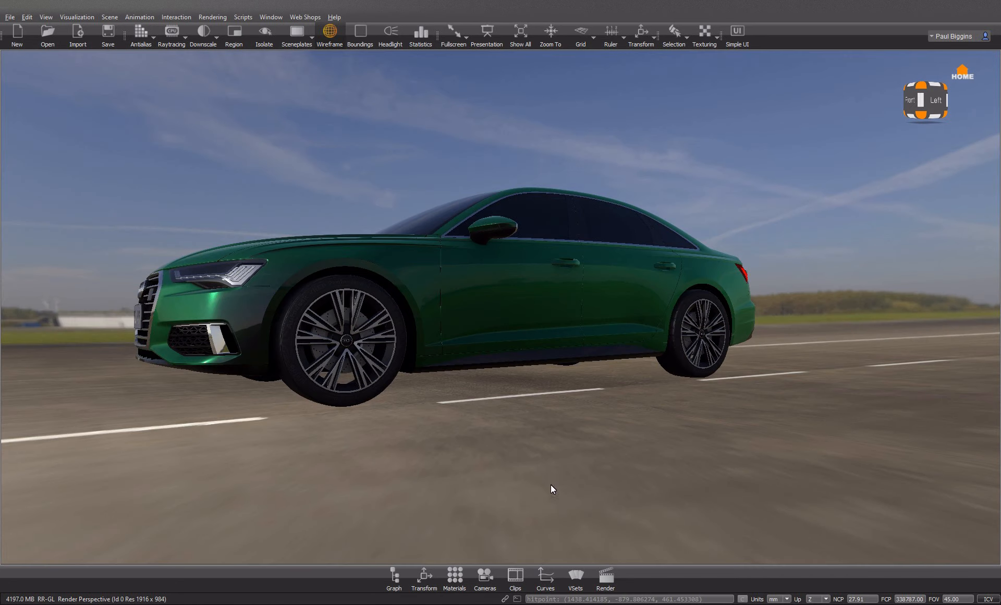
Step: View the car's rear, show the scene graph, and select the bright trim strip on the tail light to locate its node
drag(483, 327, 658, 410)
drag(334, 394, 679, 404)
drag(303, 371, 646, 391)
scroll(454, 395, down, 4)
drag(454, 395, 665, 398)
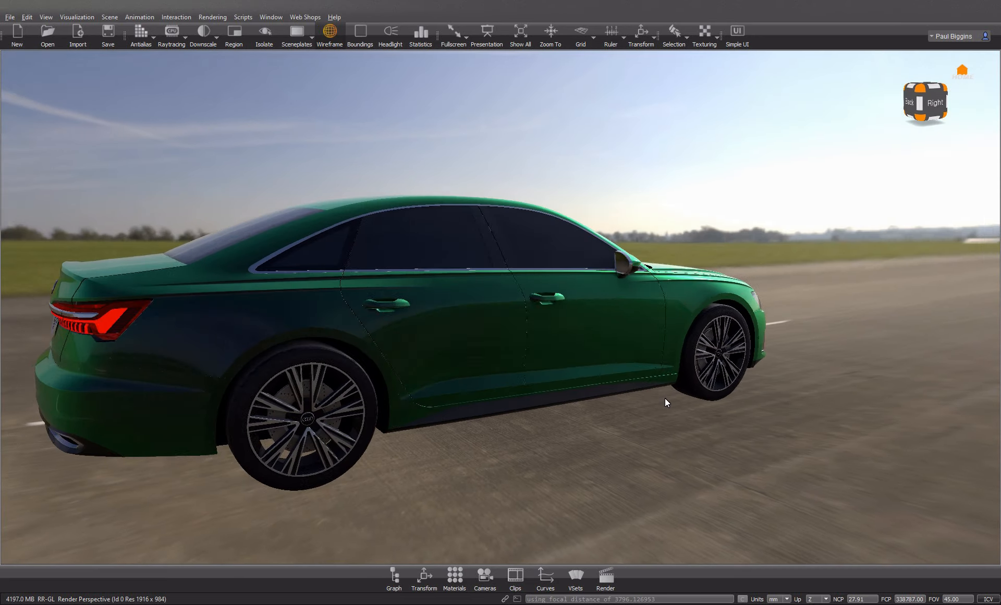
drag(362, 411, 467, 361)
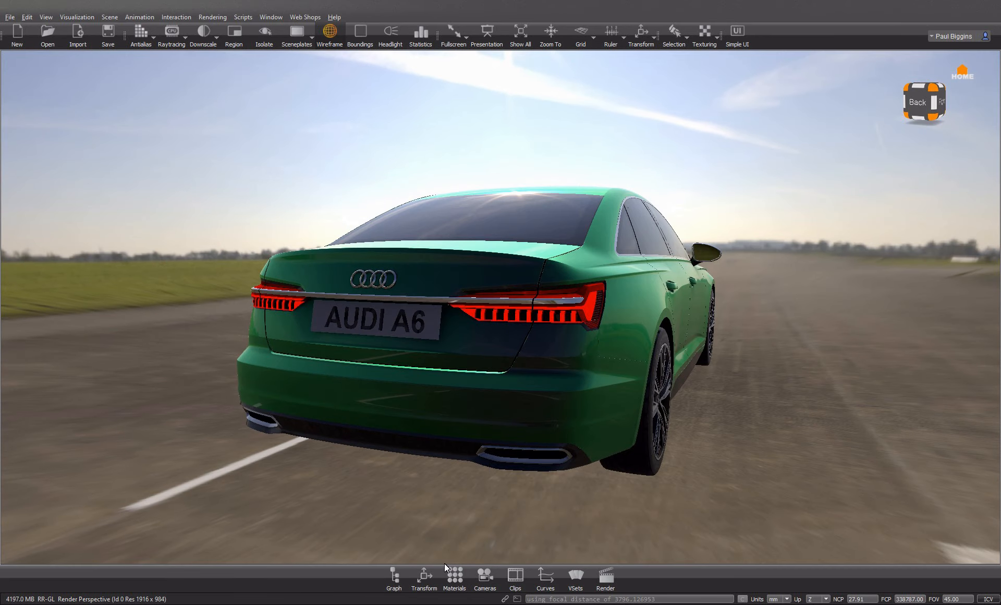
click(395, 576)
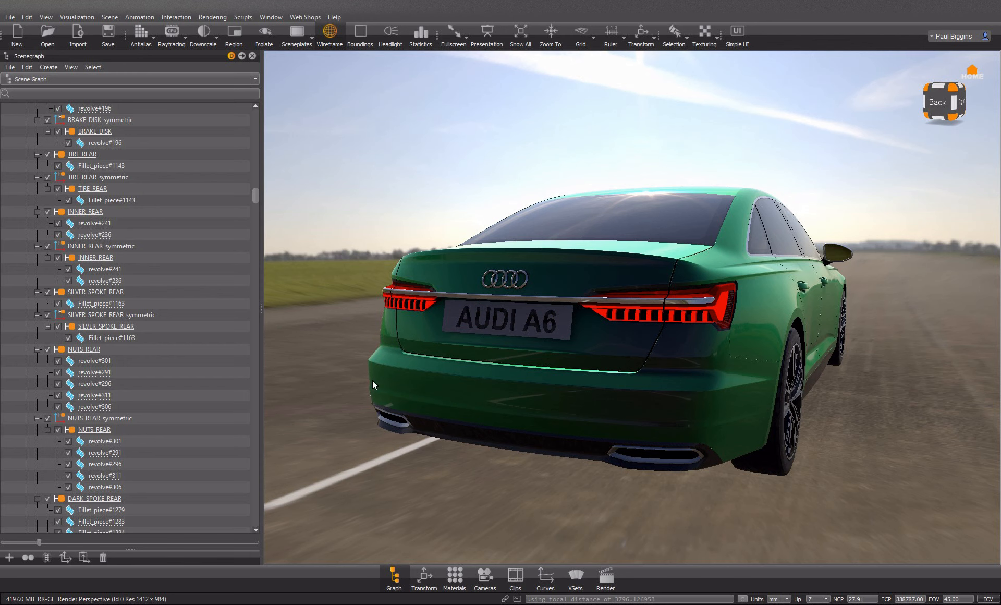
click(663, 307)
scroll(89, 455, up, 5)
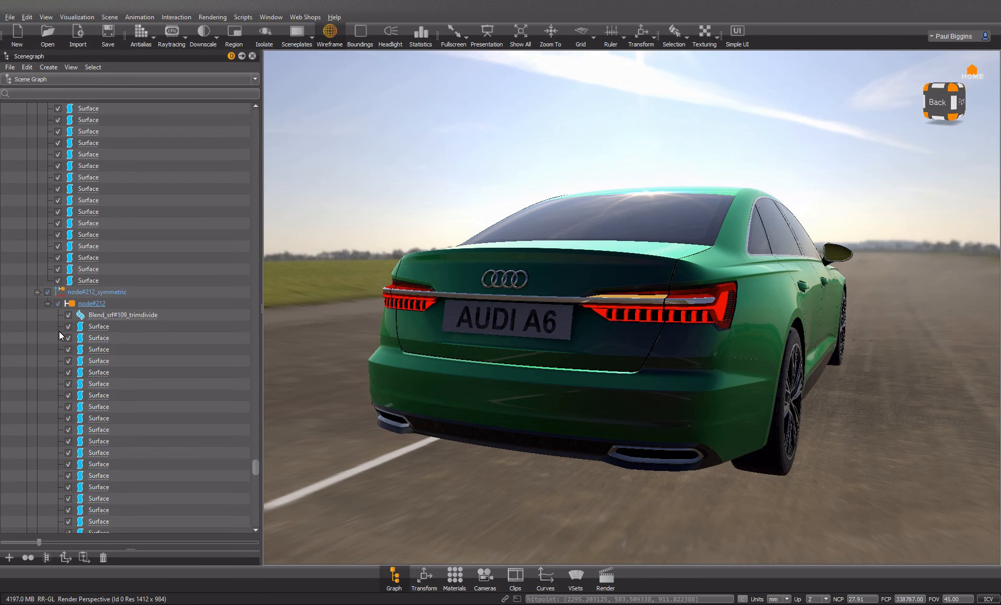
Step: Collapse the node#212 groups and the node#216_symmetric group in the scene graph to reach the hidden tail light nodes
click(48, 303)
scroll(45, 308, up, 6)
scroll(48, 323, up, 10)
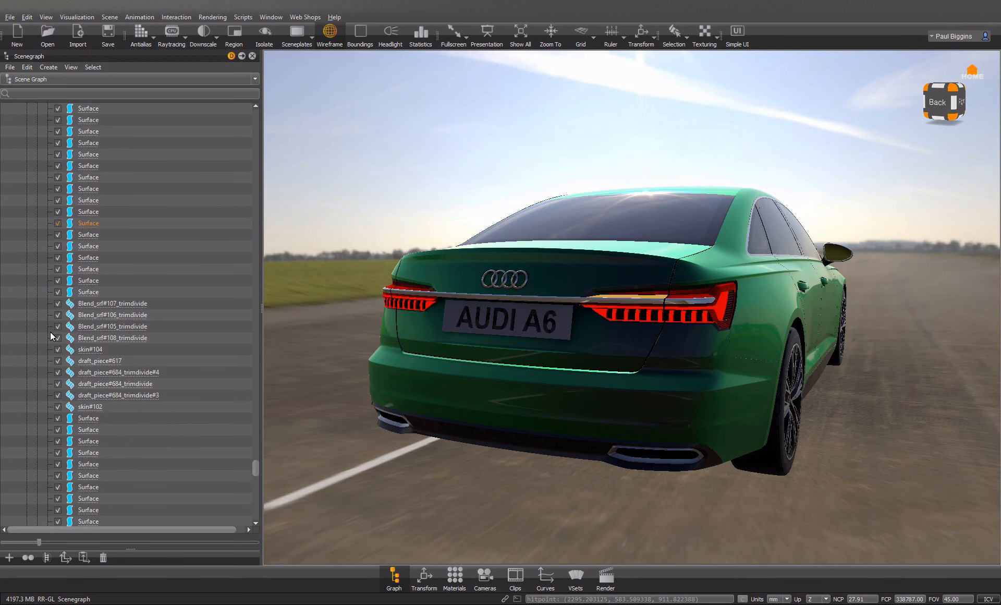
scroll(50, 331, up, 5)
drag(255, 460, 255, 452)
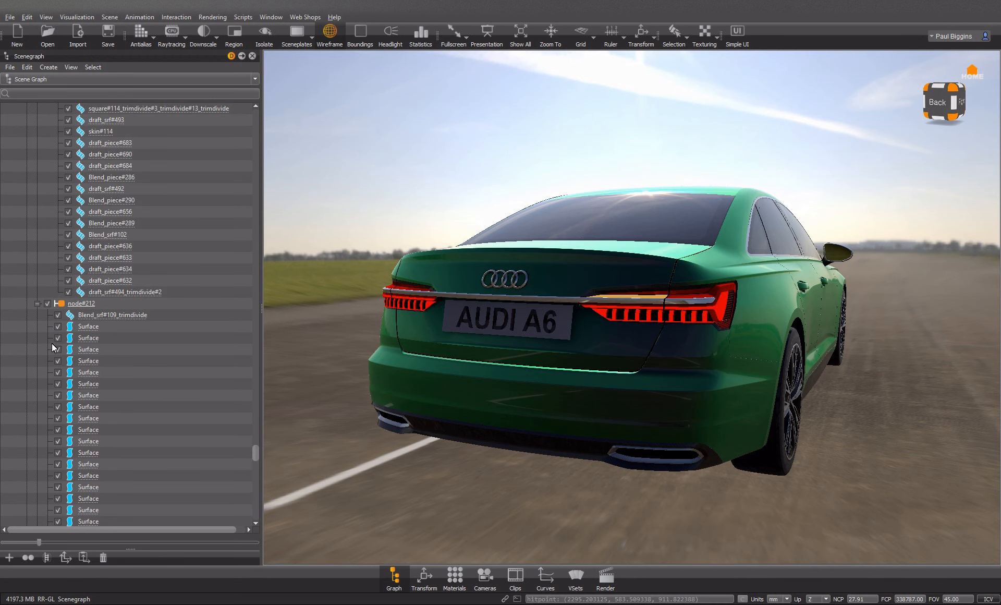
click(37, 304)
scroll(60, 366, up, 12)
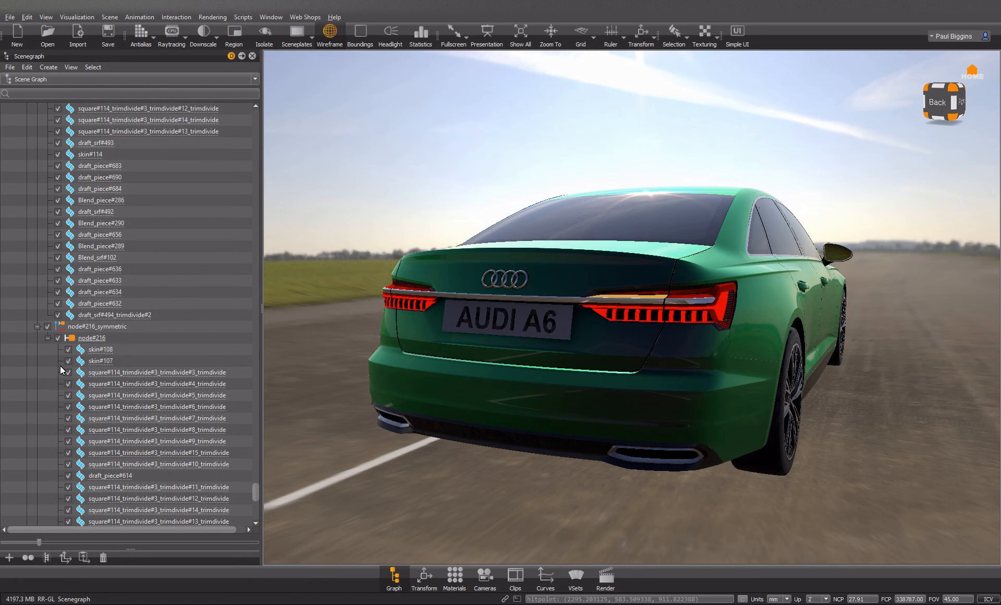
click(37, 328)
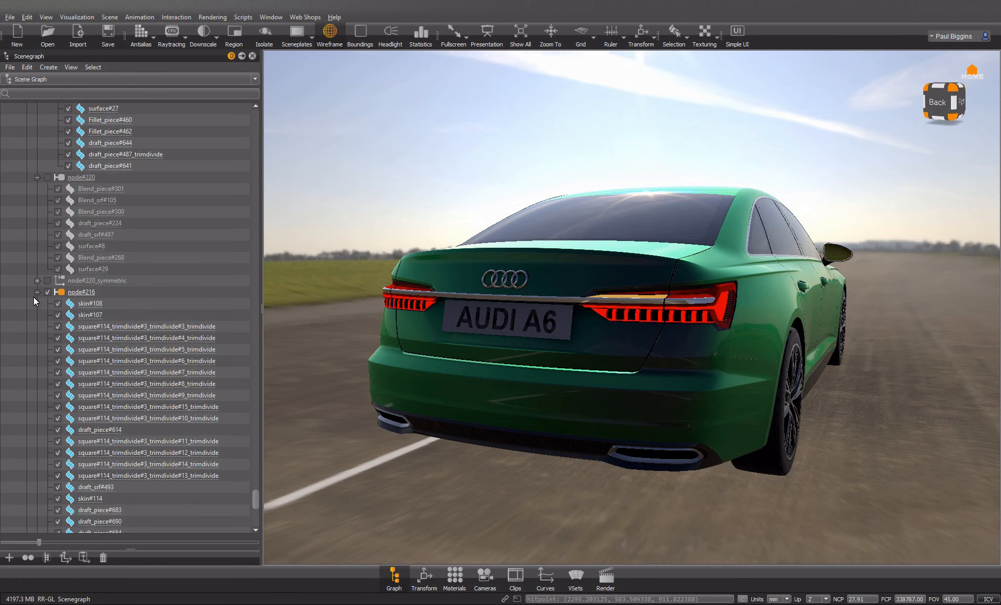
Step: Make the hidden node#220_symmetric and node#220 groups visible and inspect the car's tail light
click(46, 280)
click(47, 177)
click(422, 271)
drag(357, 346, 585, 358)
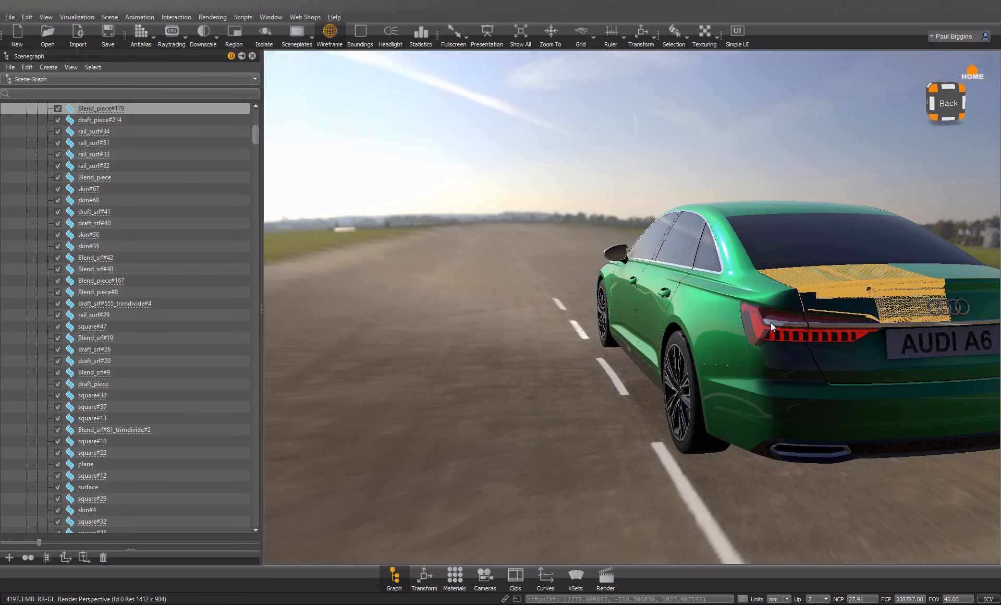
Step: Select both mirrored halves of the boot lid's body surface behind the Audi rings
shift+click(573, 298)
drag(573, 299, 626, 302)
middle_drag(970, 313, 716, 328)
scroll(697, 341, up, 8)
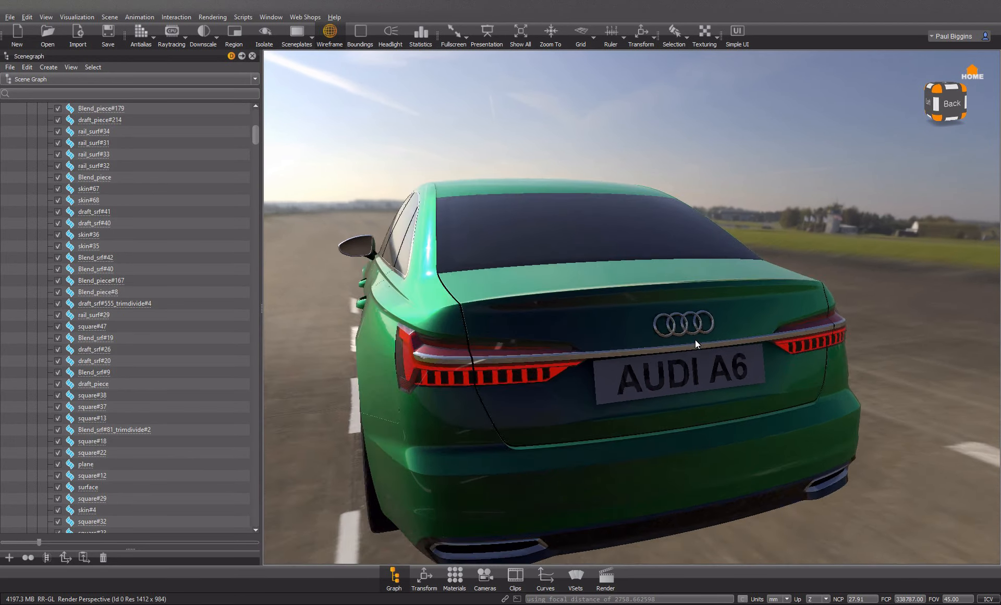
scroll(689, 346, up, 3)
shift+click(758, 369)
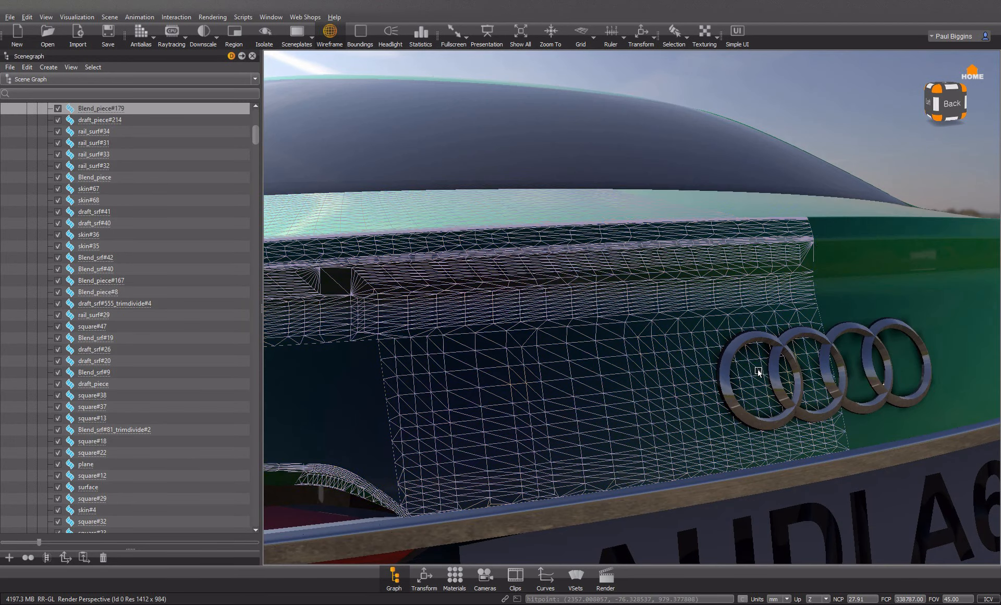
shift+click(867, 376)
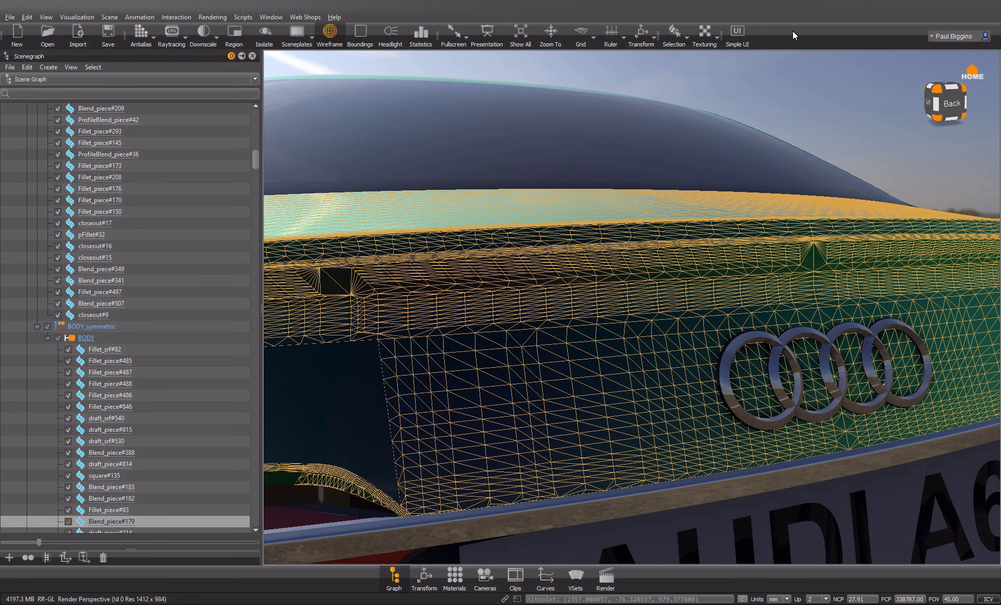
Step: Save the scene to the Desktop as a new file named VREDPro-20
click(9, 17)
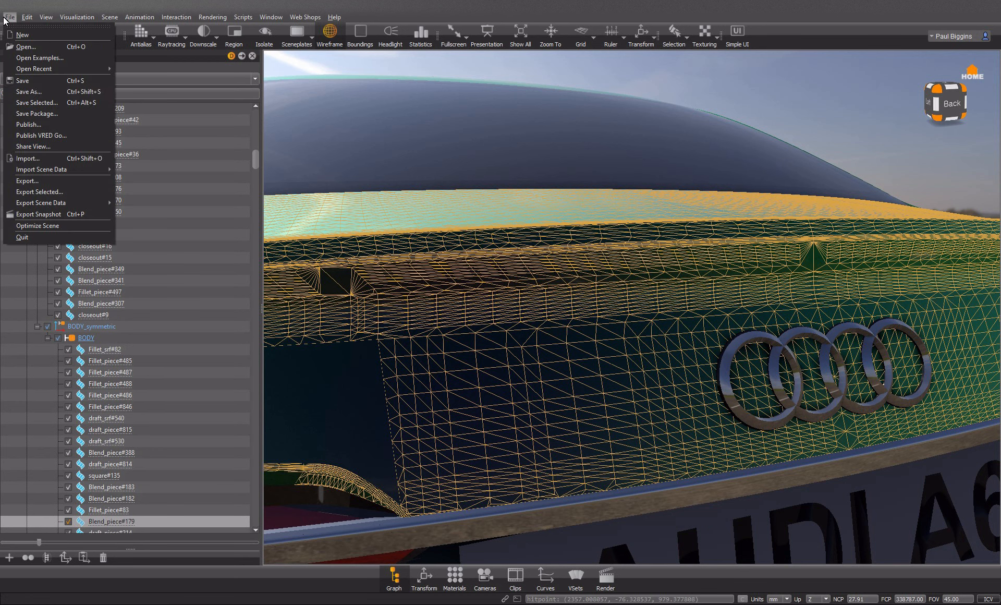
click(29, 92)
click(196, 270)
key(BackSpace)
text(20)
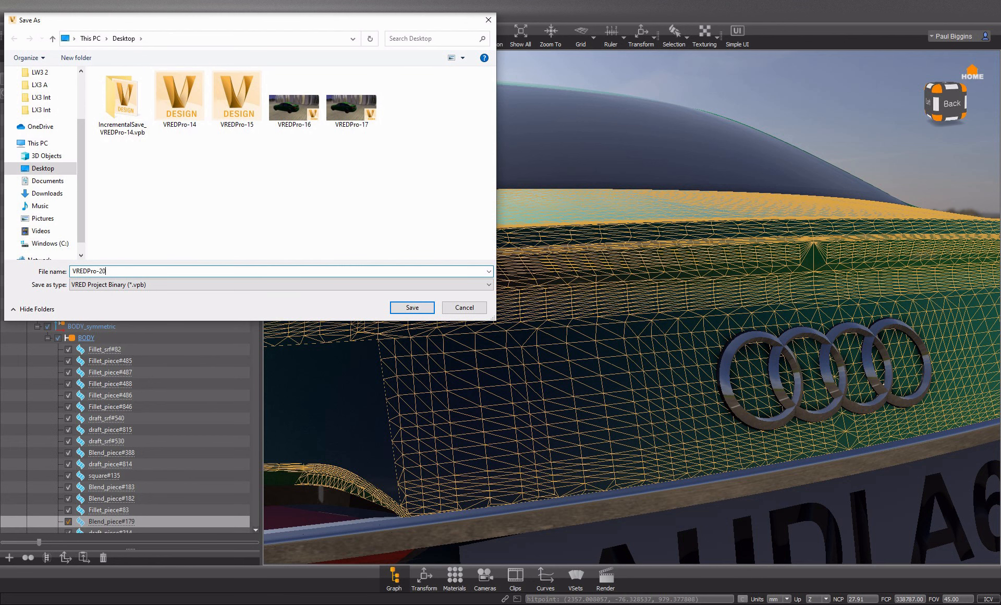
click(430, 309)
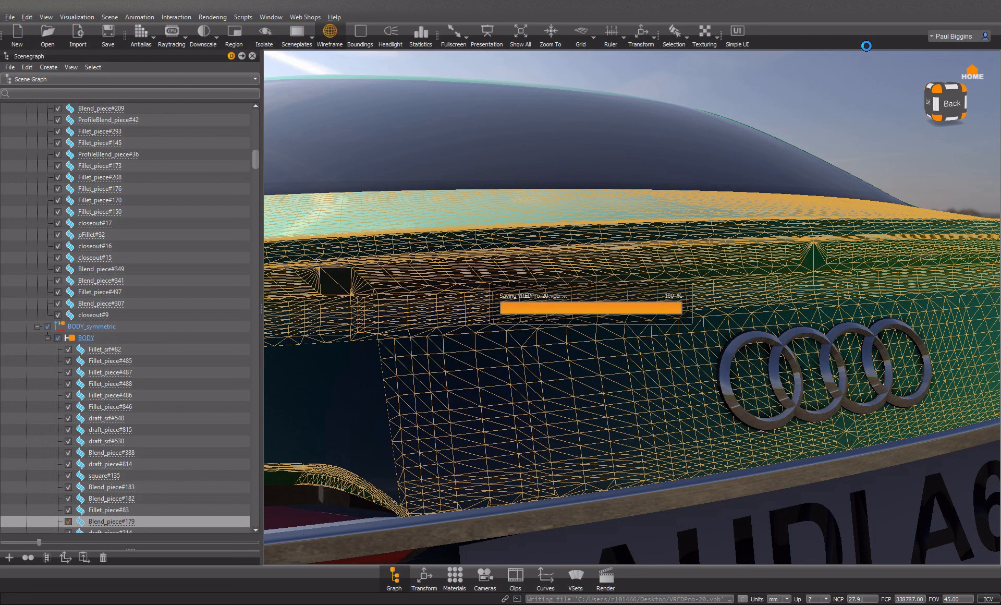
Step: Bake light and shadows for the selected boot lid with low-quality subdivision, calculating all, and turn off the wireframe display
right_click(858, 38)
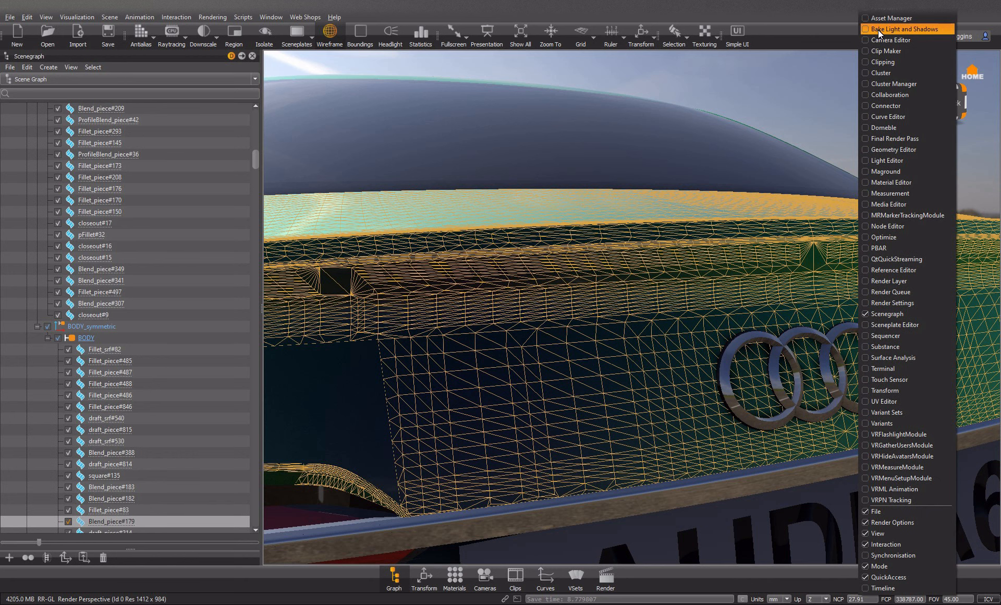
click(878, 29)
drag(641, 107, 642, 203)
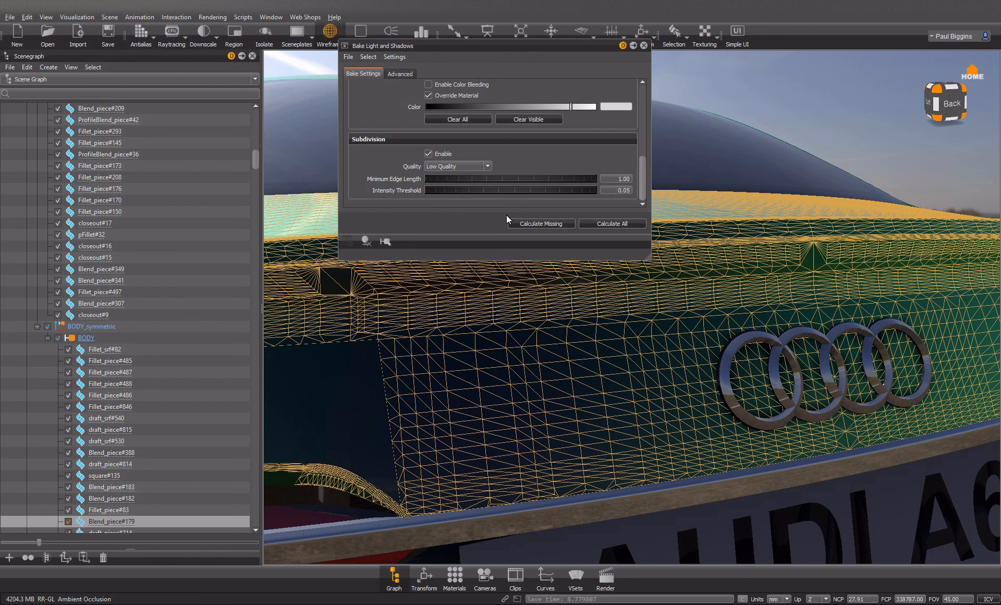
click(608, 223)
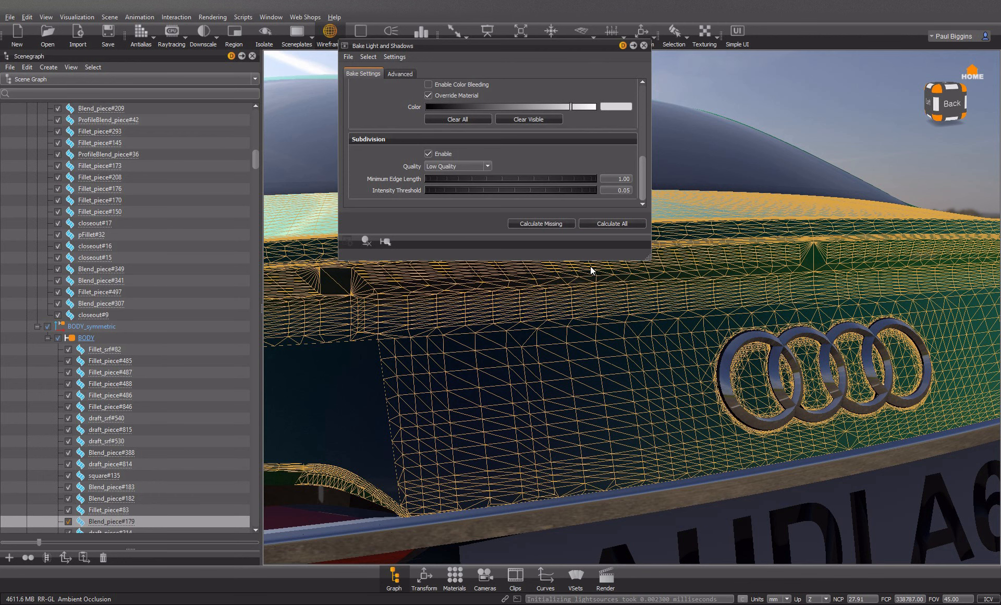
click(330, 33)
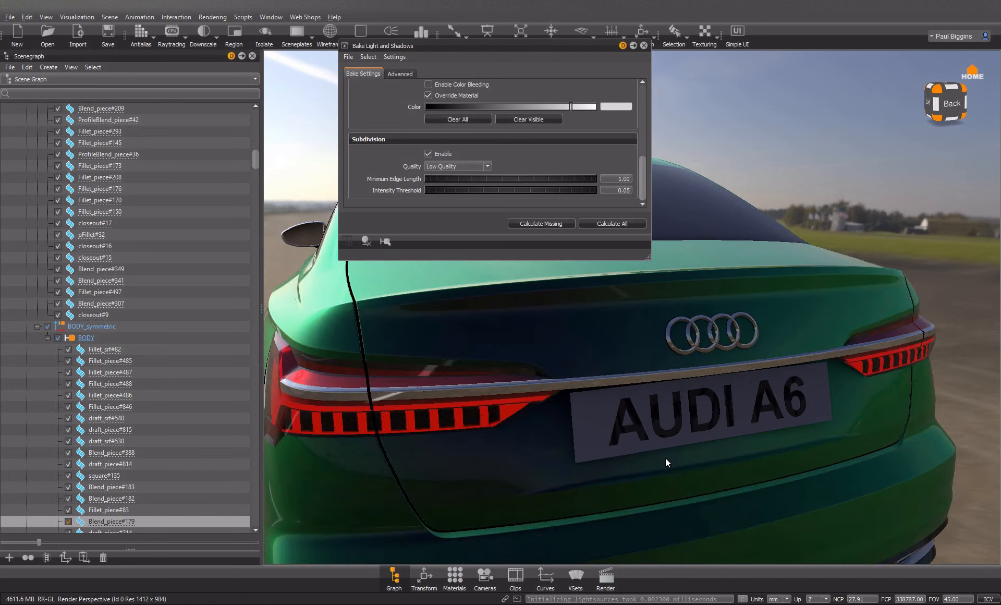
click(643, 46)
Step: Select the rear number plate and turn on the wireframe display to highlight it
drag(567, 377, 637, 430)
drag(564, 460, 467, 436)
scroll(467, 436, down, 5)
middle_drag(467, 436, 498, 427)
shift+click(626, 356)
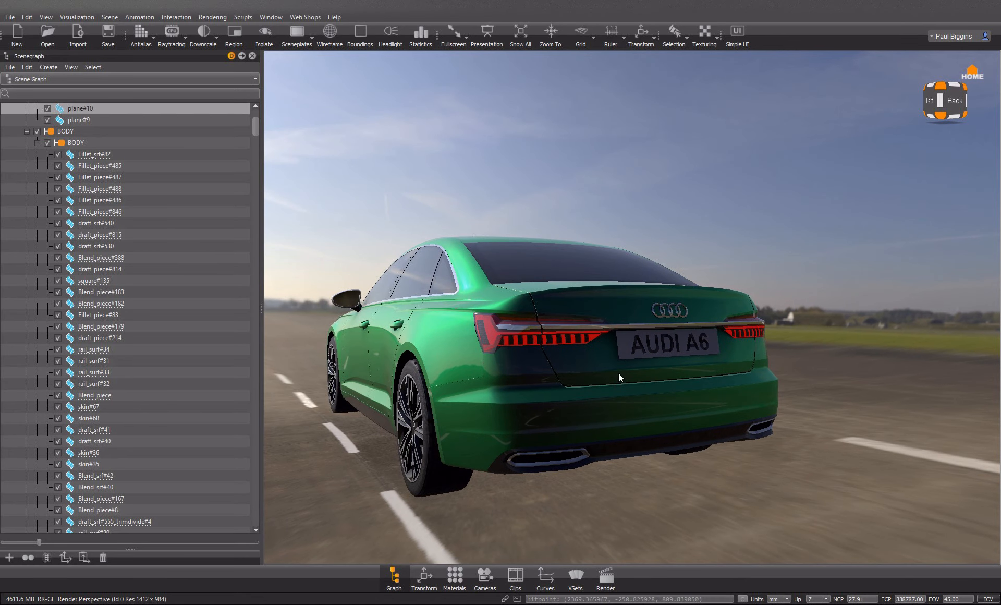
click(470, 574)
click(891, 180)
click(329, 33)
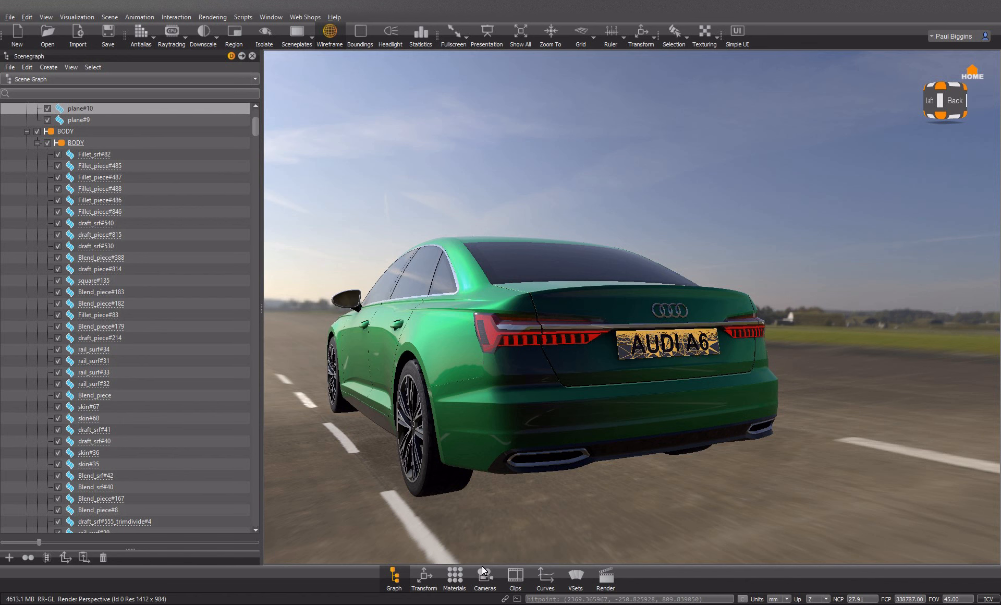
Step: Create a Reflective Plastic material in the Material Editor and apply it to the selected rear number plate
click(454, 575)
right_click(651, 299)
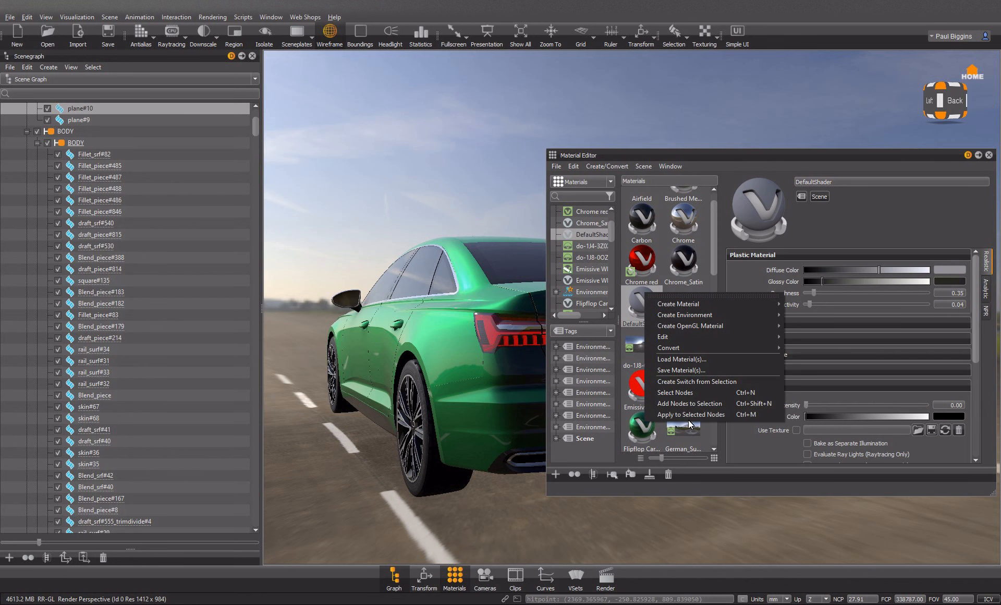
click(683, 401)
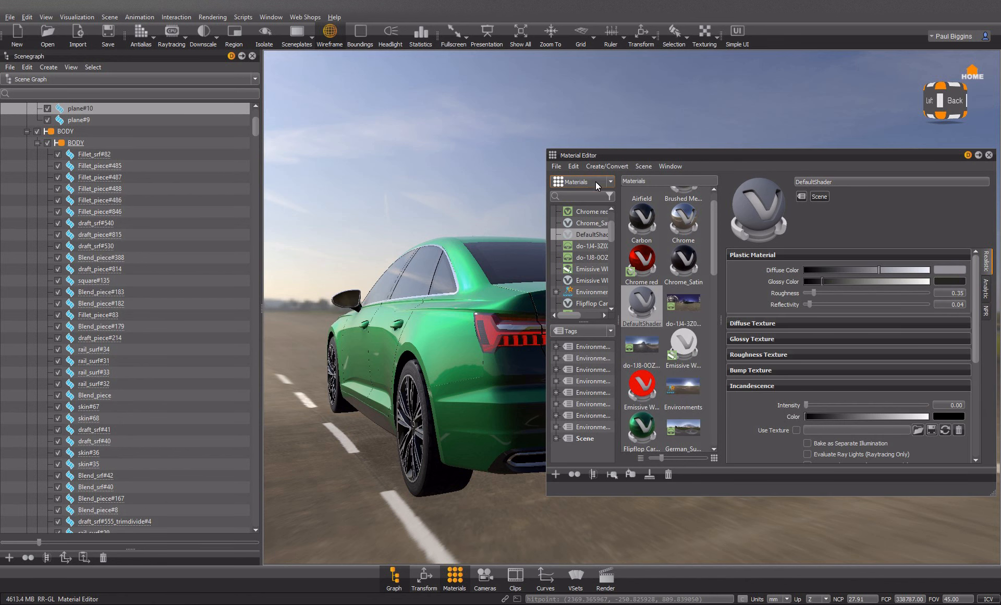
drag(672, 154, 175, 190)
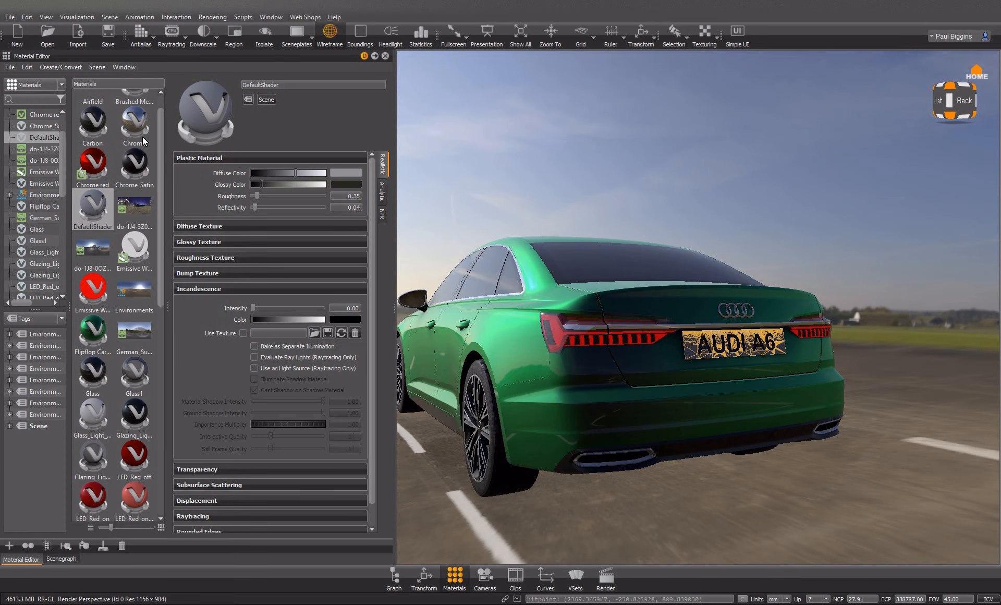
click(61, 67)
mouse_move(68, 84)
click(192, 112)
right_click(96, 496)
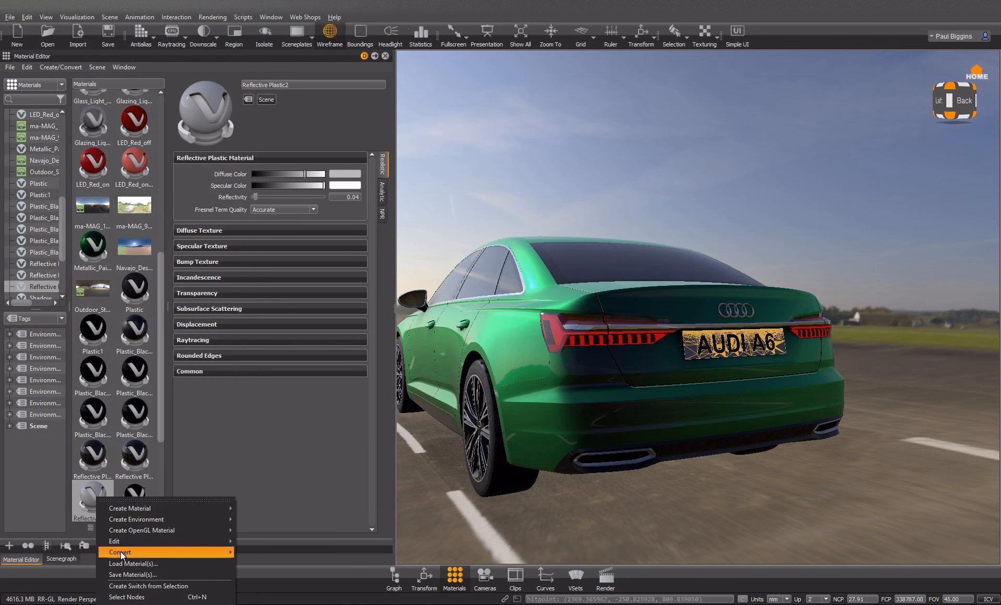
click(137, 604)
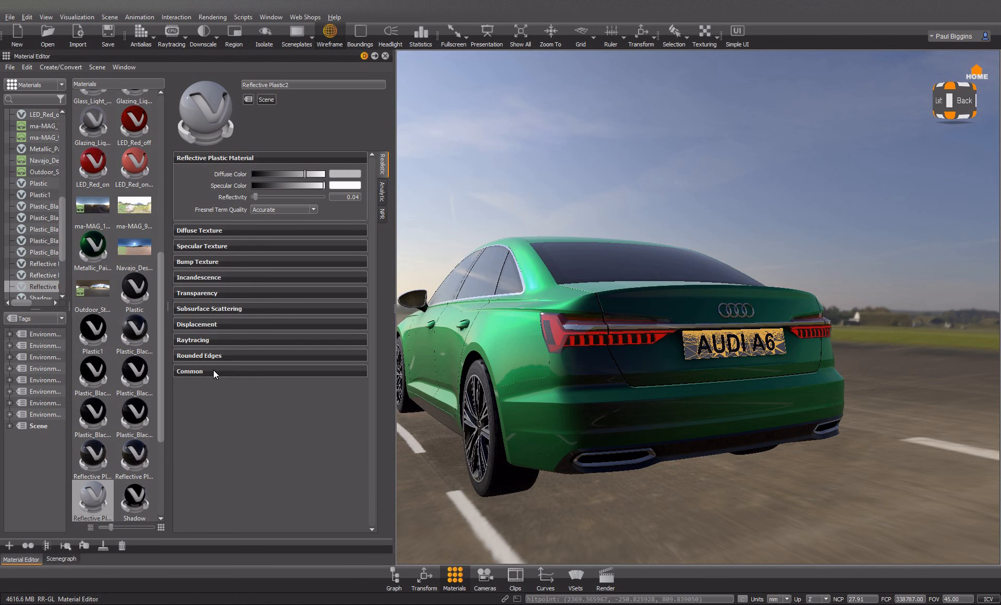
Step: Set the new number plate material's diffuse color to white and close the Material Editor
drag(305, 174, 325, 173)
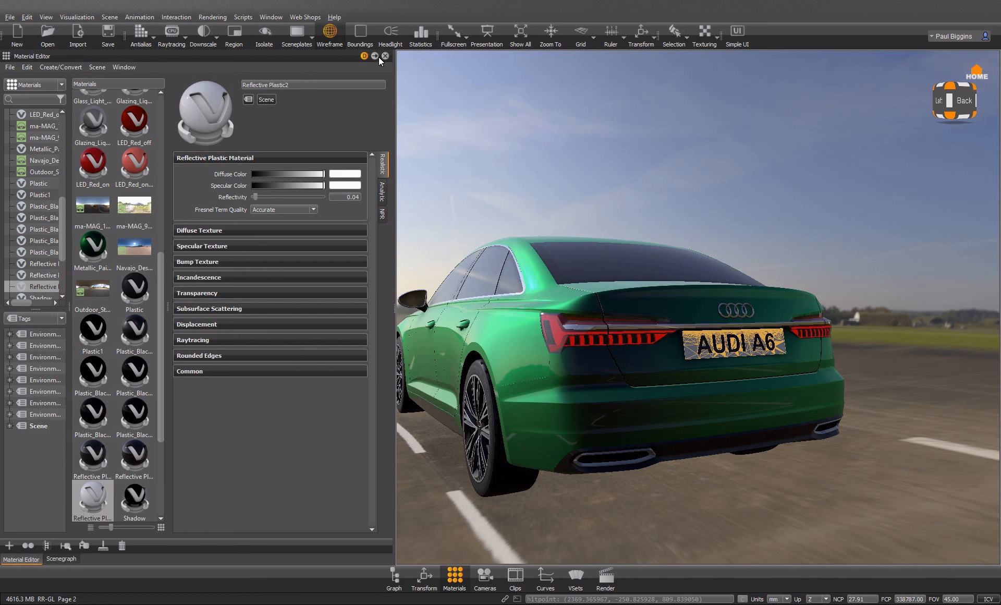
drag(264, 196, 259, 196)
click(385, 56)
Step: Examine the front of the car, including the headlight's white light strips and the front number plate
drag(773, 368, 566, 387)
drag(623, 423, 518, 391)
drag(641, 364, 581, 370)
drag(490, 389, 573, 395)
scroll(574, 395, up, 2)
scroll(677, 239, up, 6)
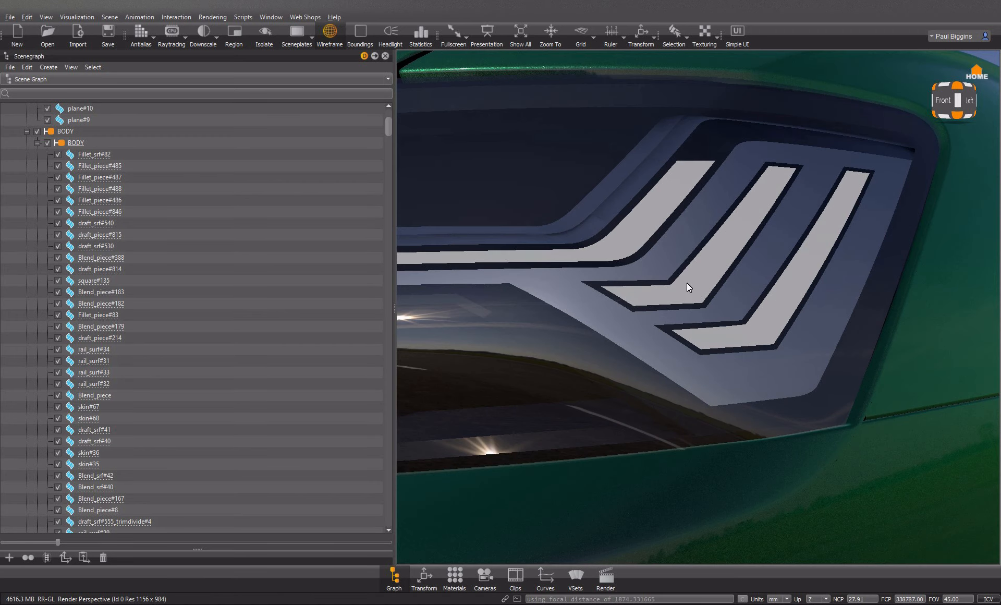
scroll(665, 306, down, 6)
scroll(667, 348, down, 5)
scroll(665, 352, up, 3)
scroll(665, 352, down, 3)
scroll(665, 354, down, 5)
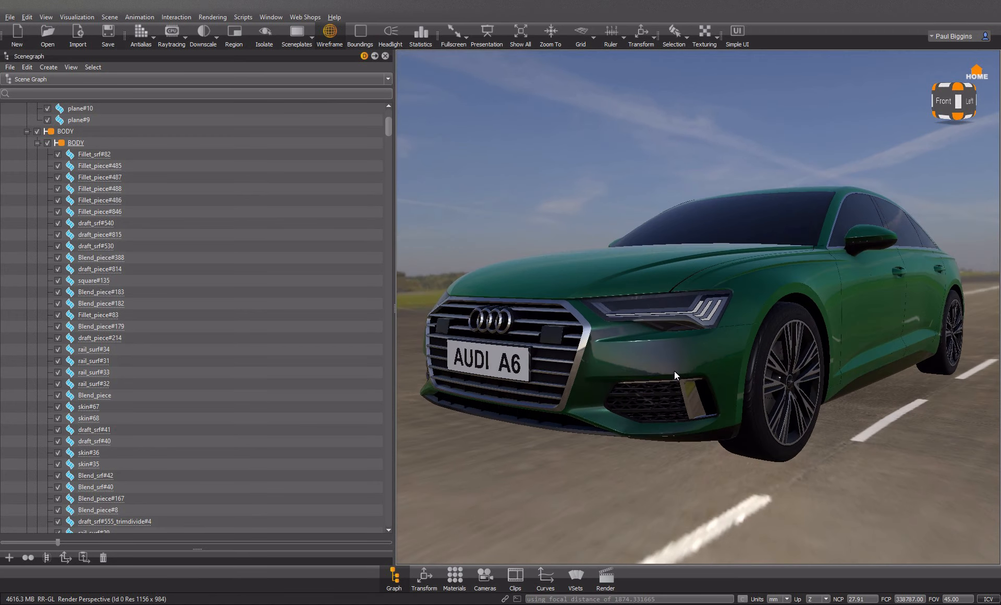
scroll(681, 349, up, 6)
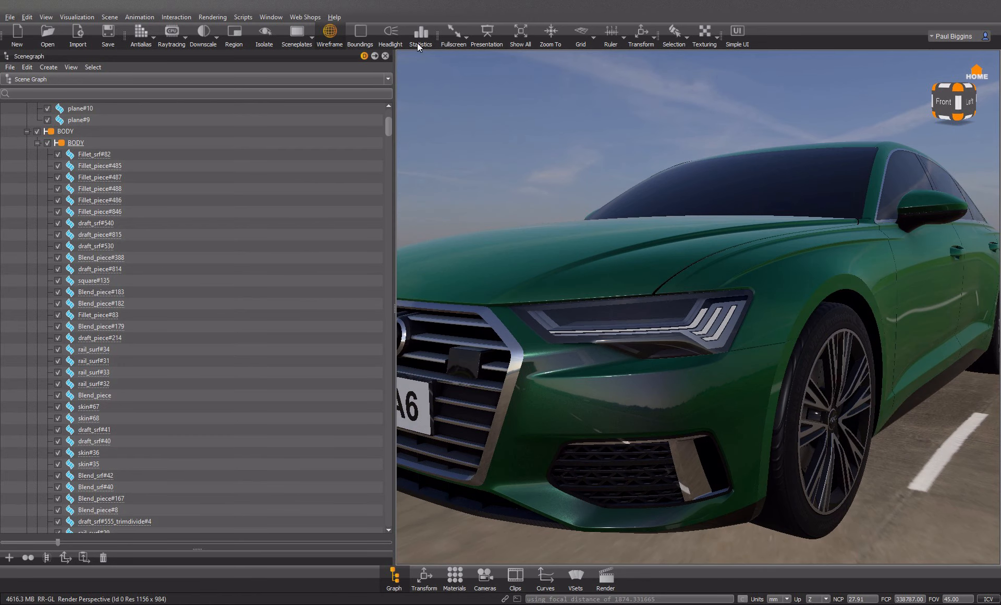
Step: Hide the scene graph and set the Perspective camera's field of view to 29.90
click(385, 57)
drag(840, 208, 754, 237)
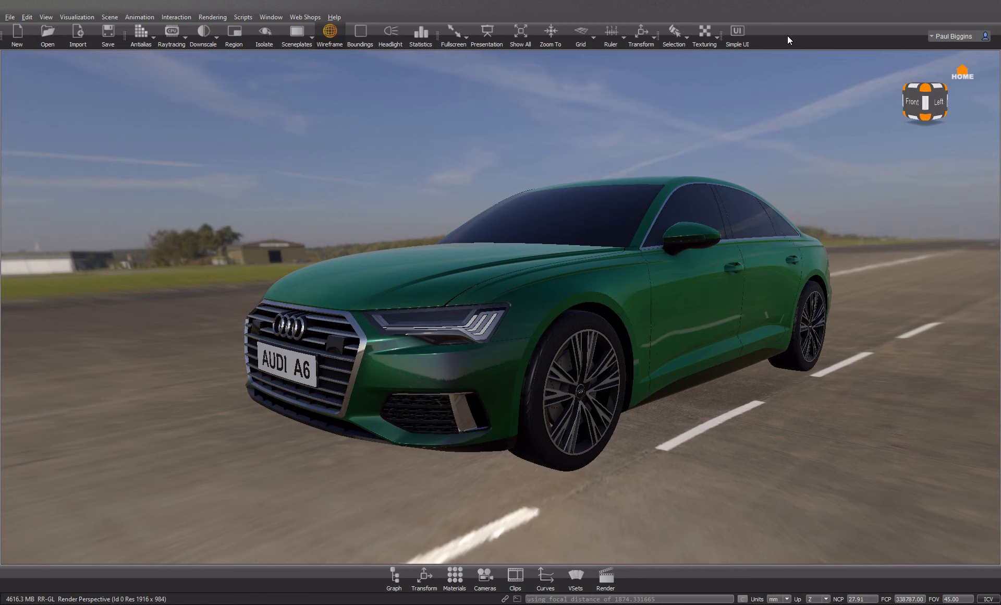
drag(395, 284, 658, 329)
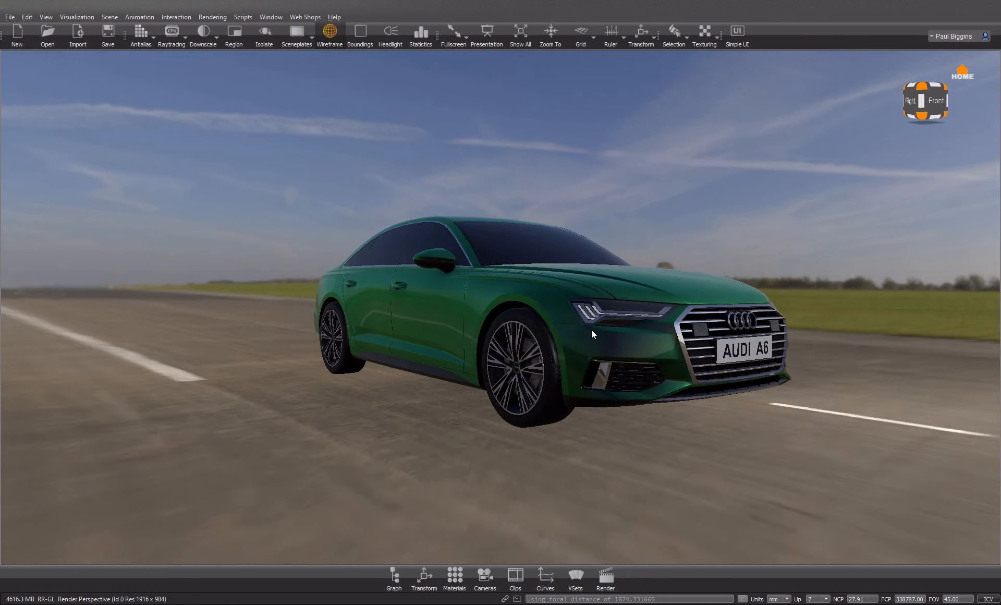
drag(589, 328, 479, 339)
right_click(783, 29)
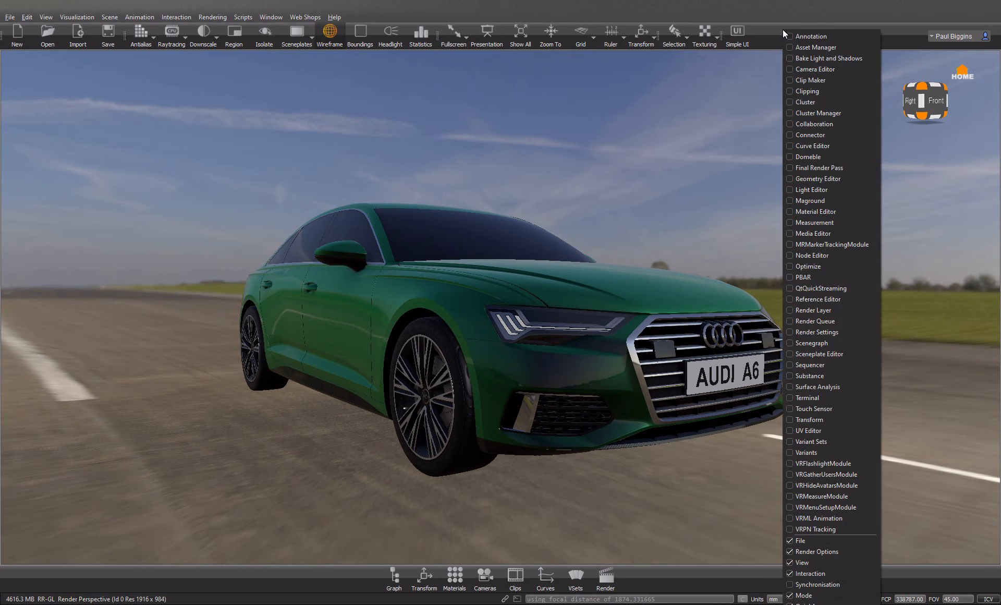
click(805, 69)
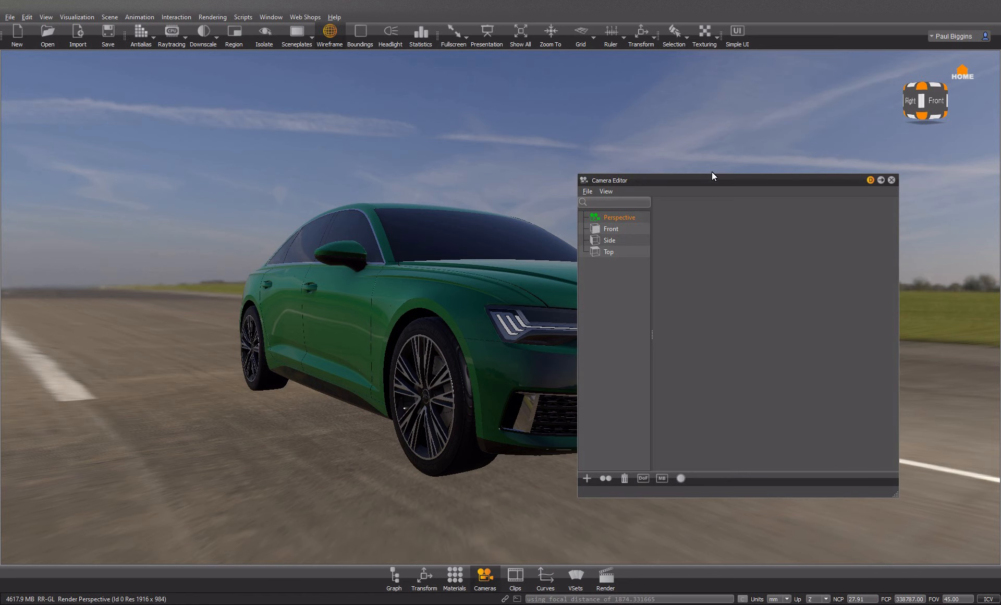
drag(713, 183, 799, 174)
click(705, 209)
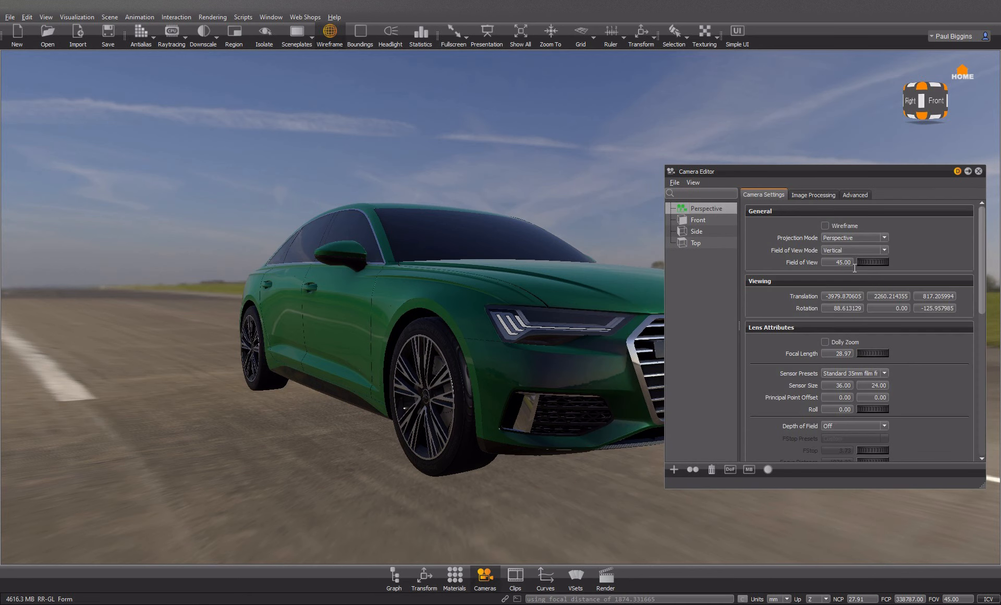
drag(870, 261, 794, 268)
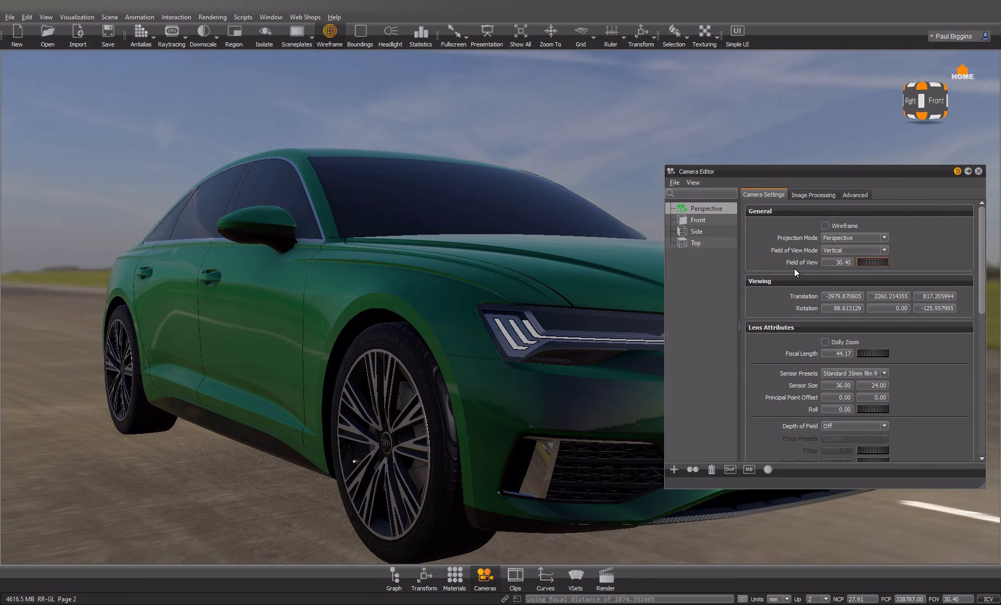
click(978, 171)
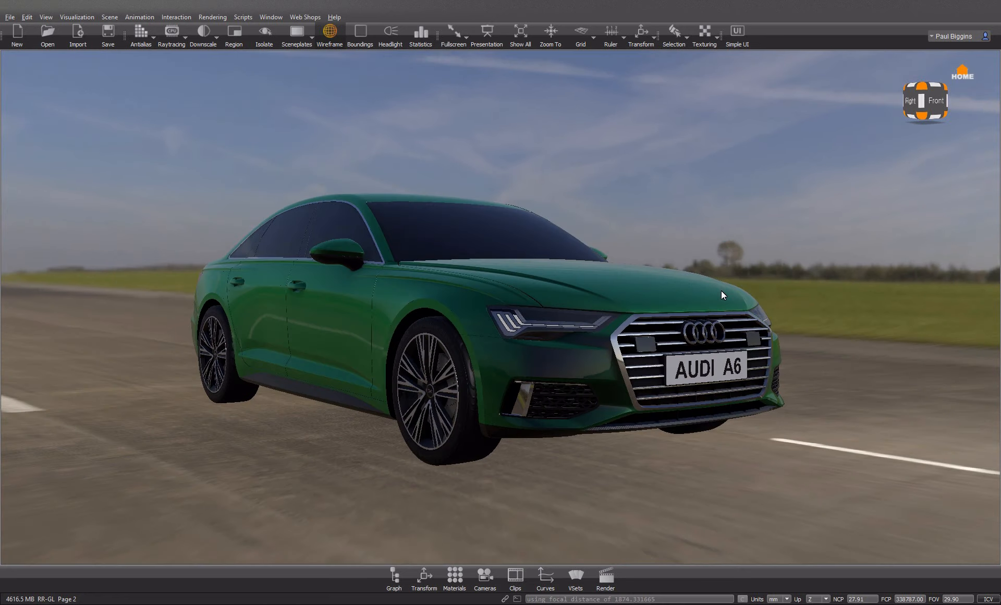
Step: Enable Glow in the Perspective camera's image processing settings and inspect its effect on the front headlight
drag(764, 309, 601, 341)
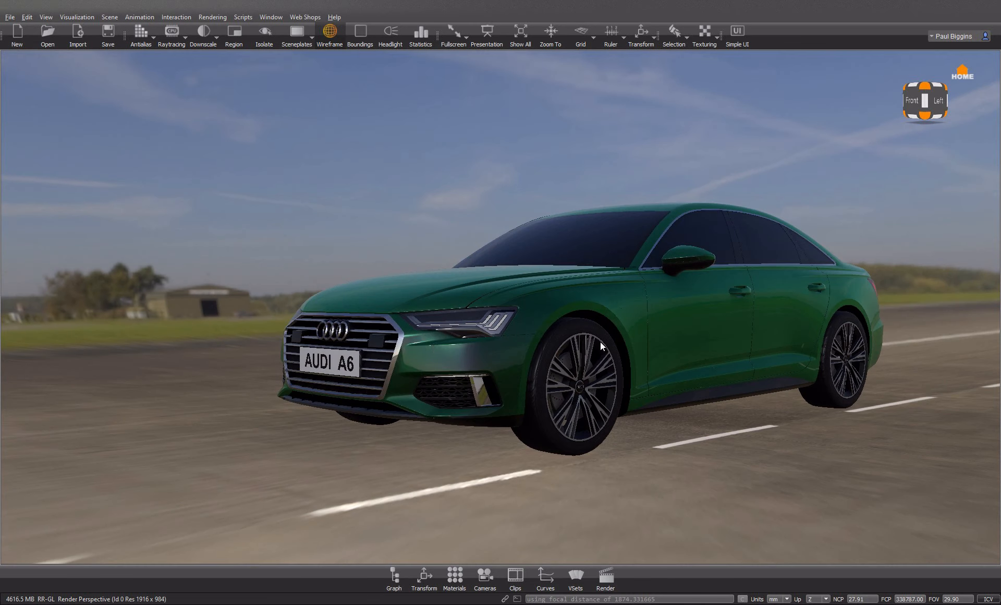
drag(446, 342, 572, 367)
scroll(573, 366, up, 2)
middle_drag(573, 367, 386, 373)
right_click(804, 33)
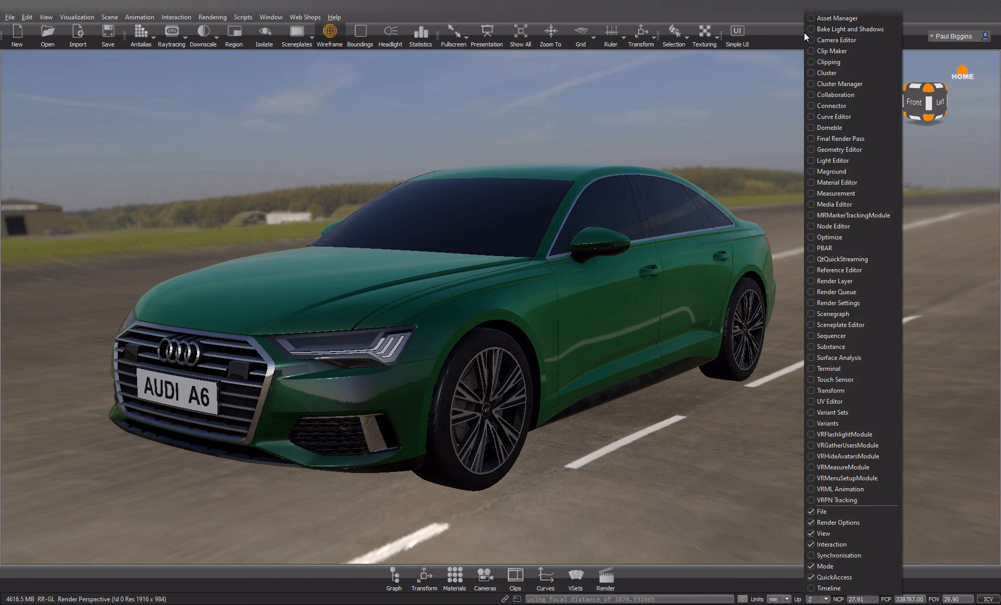
click(842, 40)
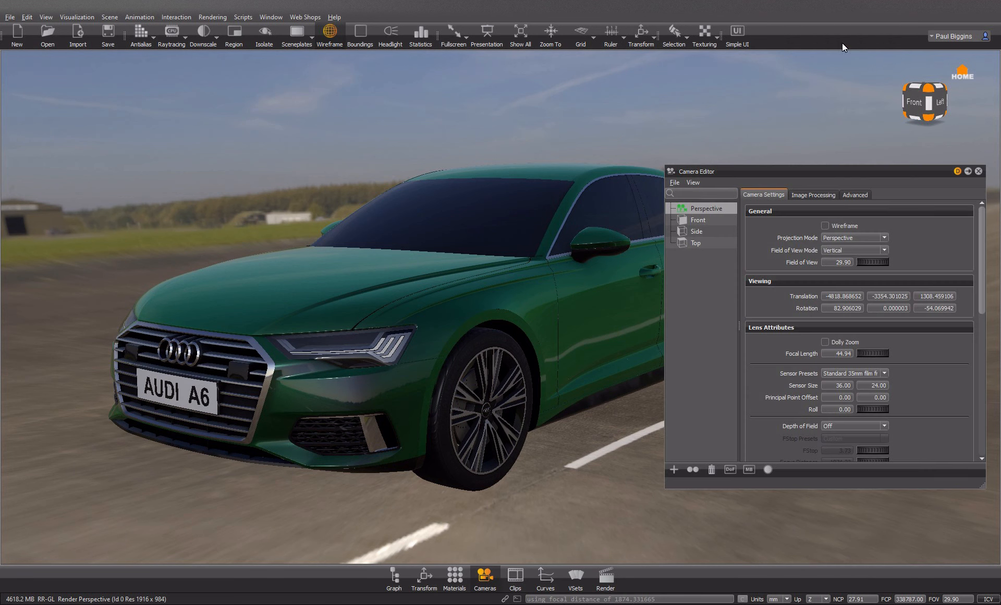
click(821, 195)
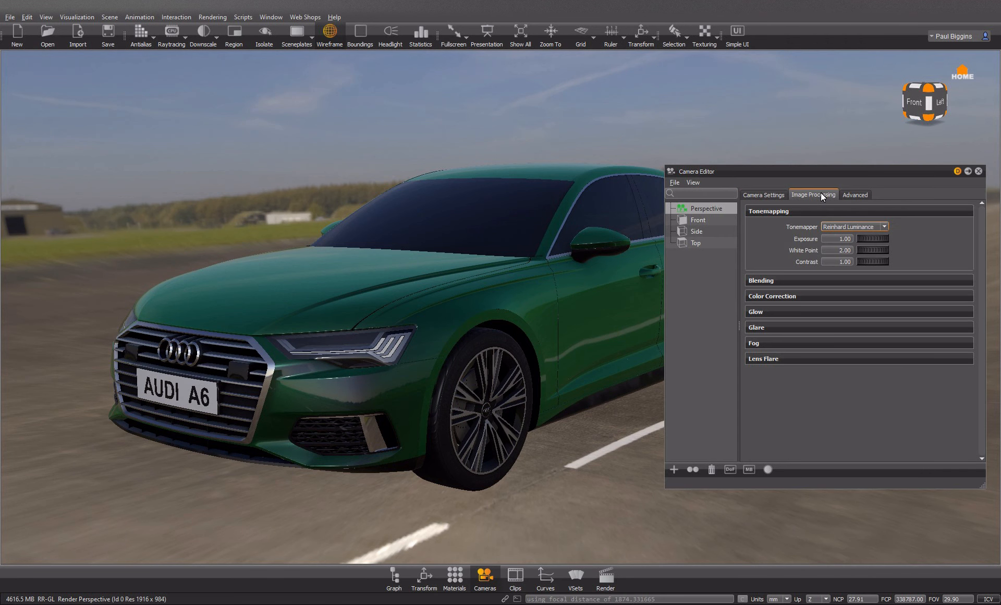
click(799, 312)
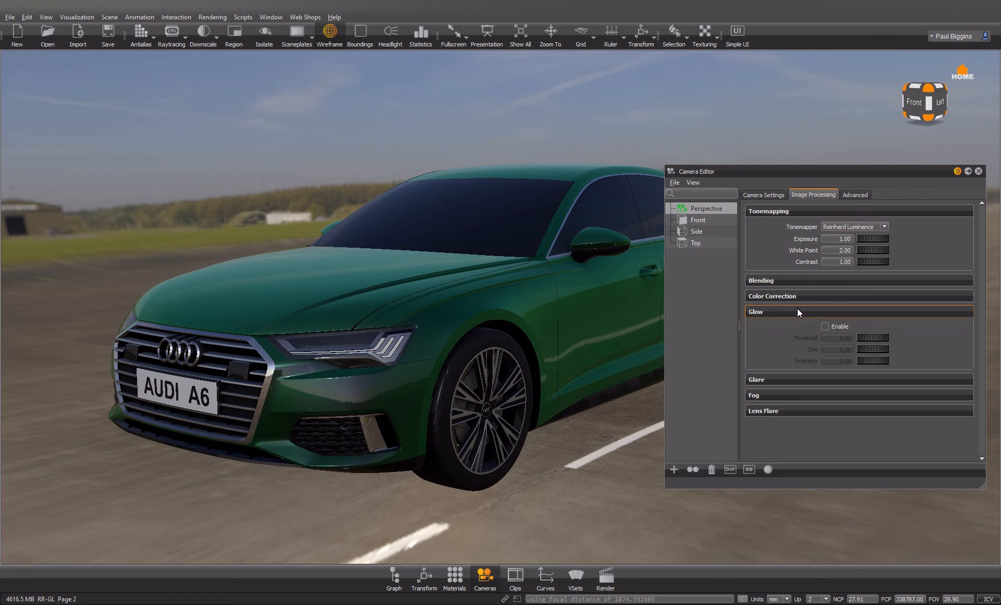
click(824, 324)
drag(276, 334, 339, 349)
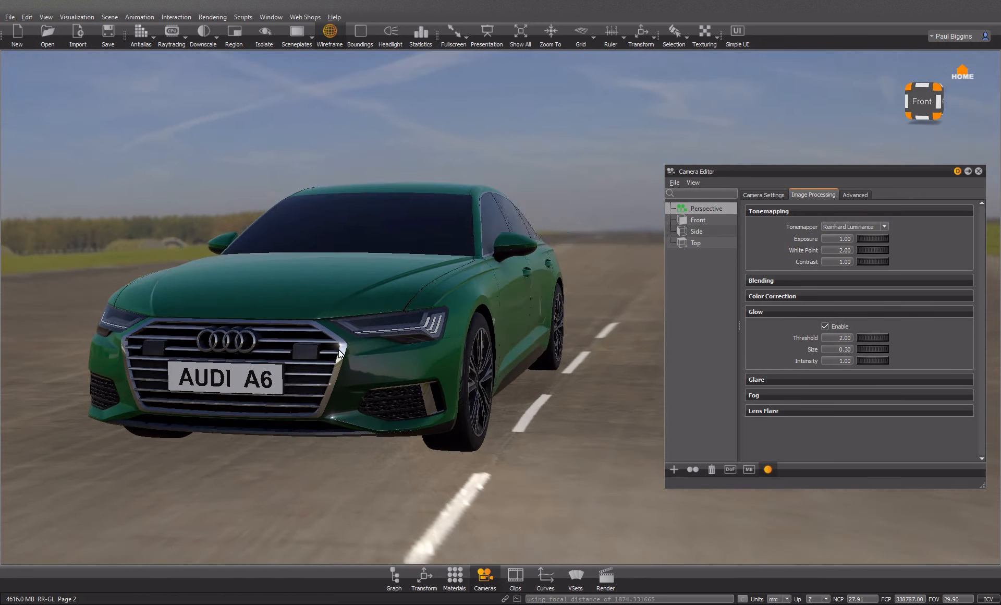
scroll(328, 345, up, 5)
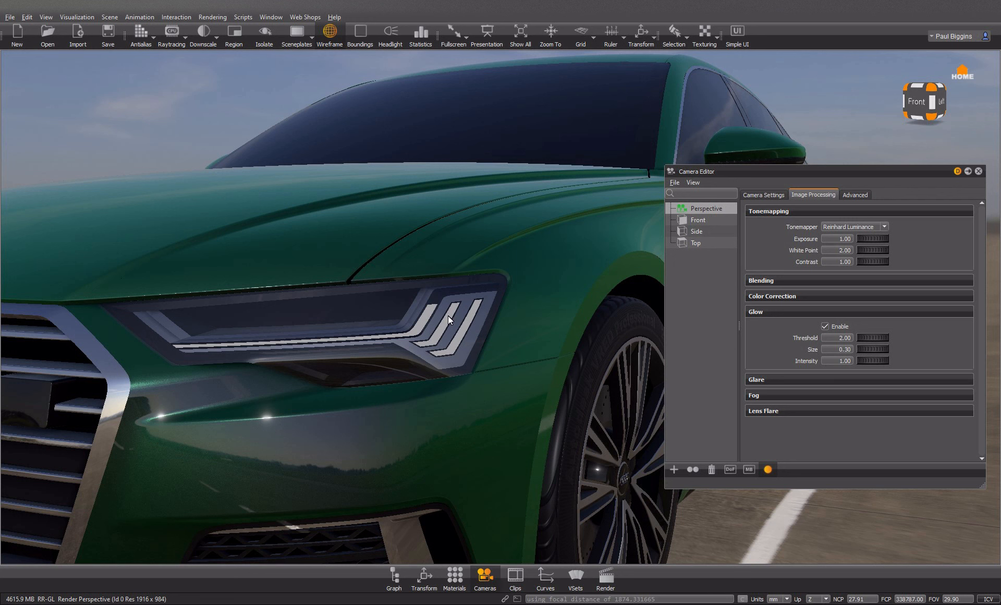
Step: Set the incandescence intensity of the Emissive White ON material to 5 and close the Material Editor
click(454, 576)
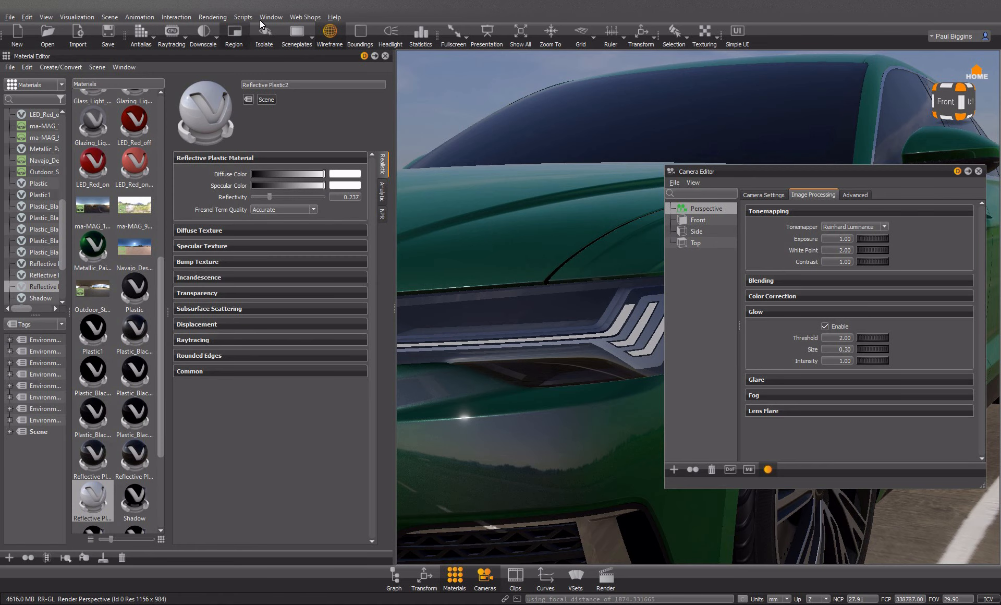
drag(266, 55, 865, 58)
scroll(727, 328, up, 5)
click(731, 278)
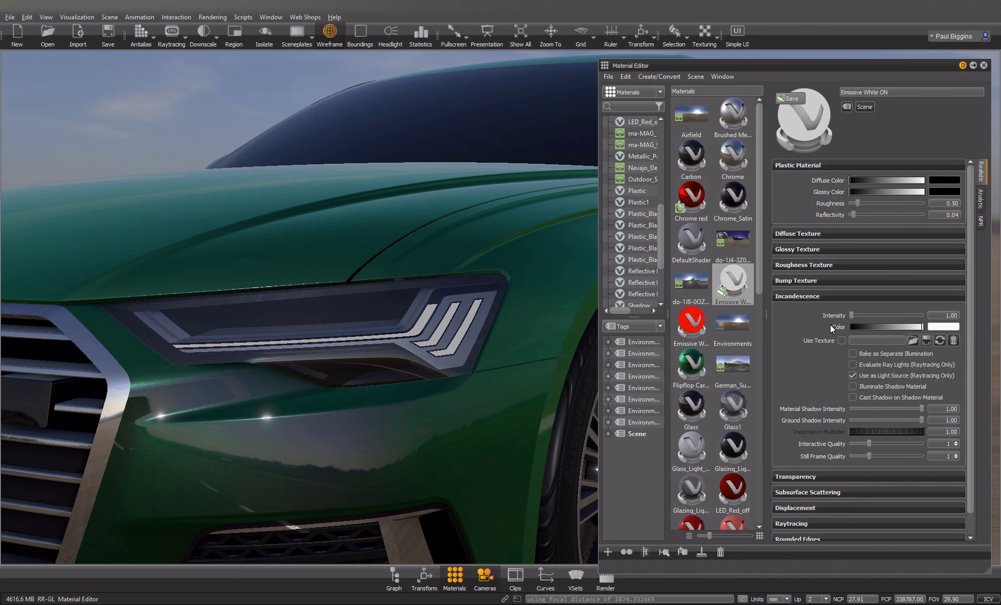
drag(941, 316, 990, 319)
key(Return)
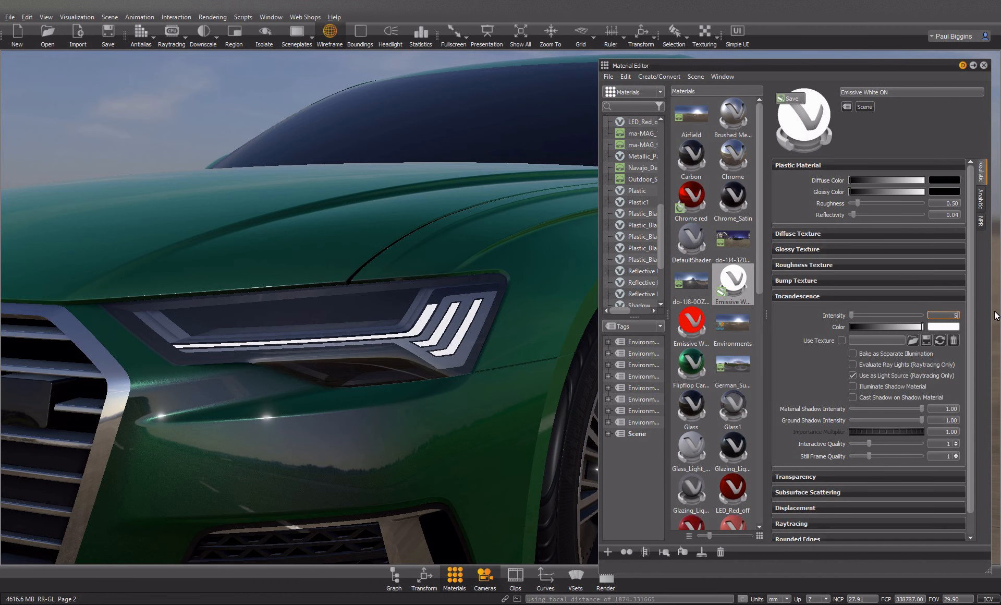
text(5)
key(Return)
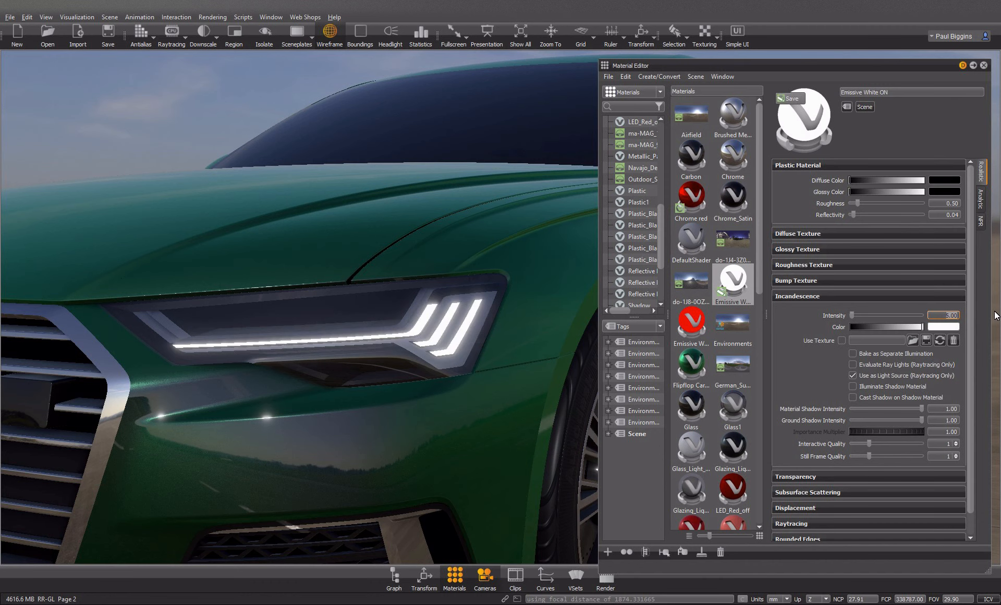
click(984, 67)
Step: Set the incandescence intensity of the red Emissive White ON1 taillight material to 5 and close the Material Editor
scroll(506, 355, down, 10)
drag(376, 357, 311, 412)
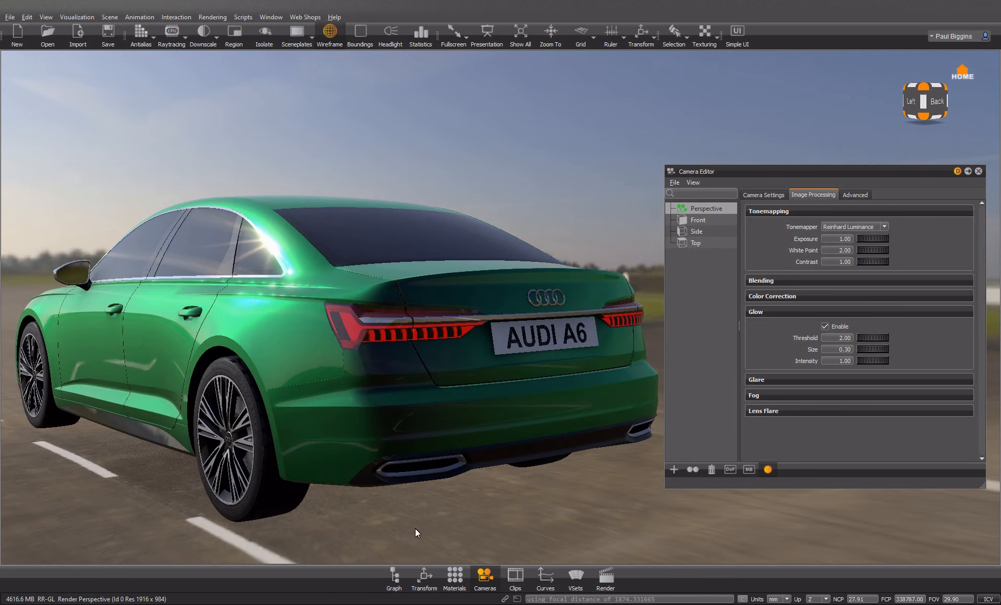
click(450, 577)
click(692, 319)
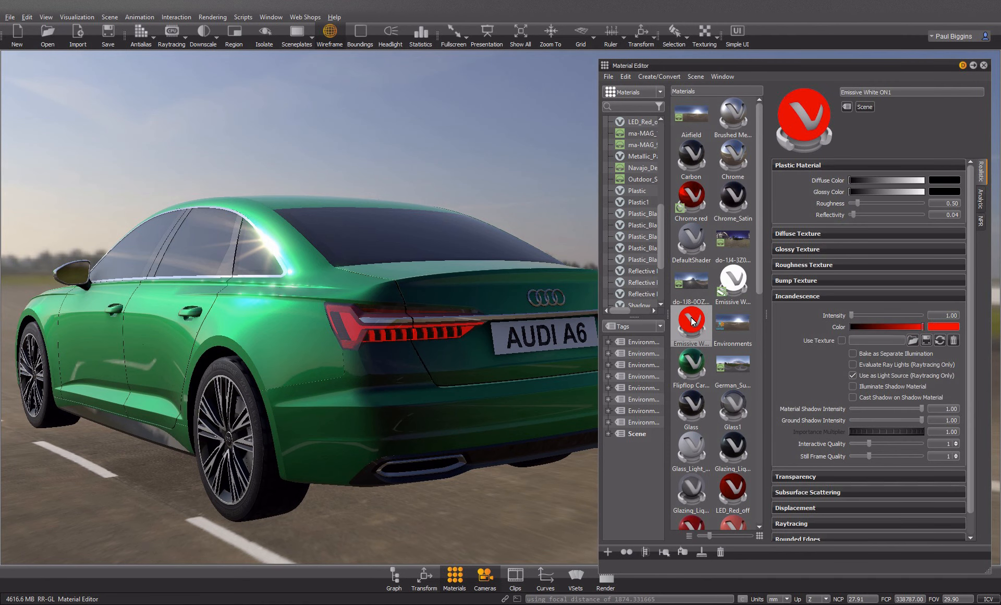
click(950, 315)
text(5)
key(Return)
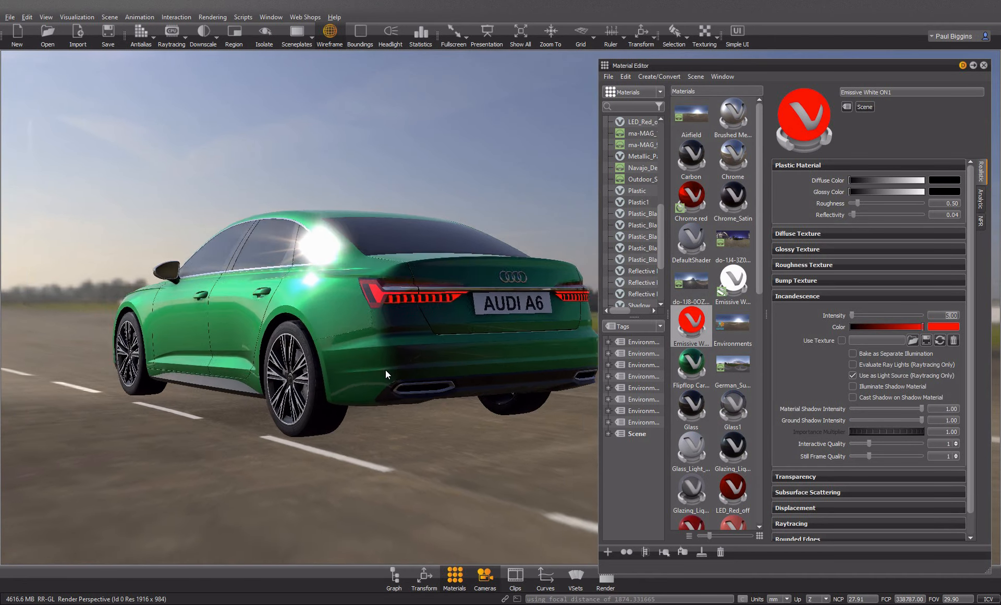
click(983, 66)
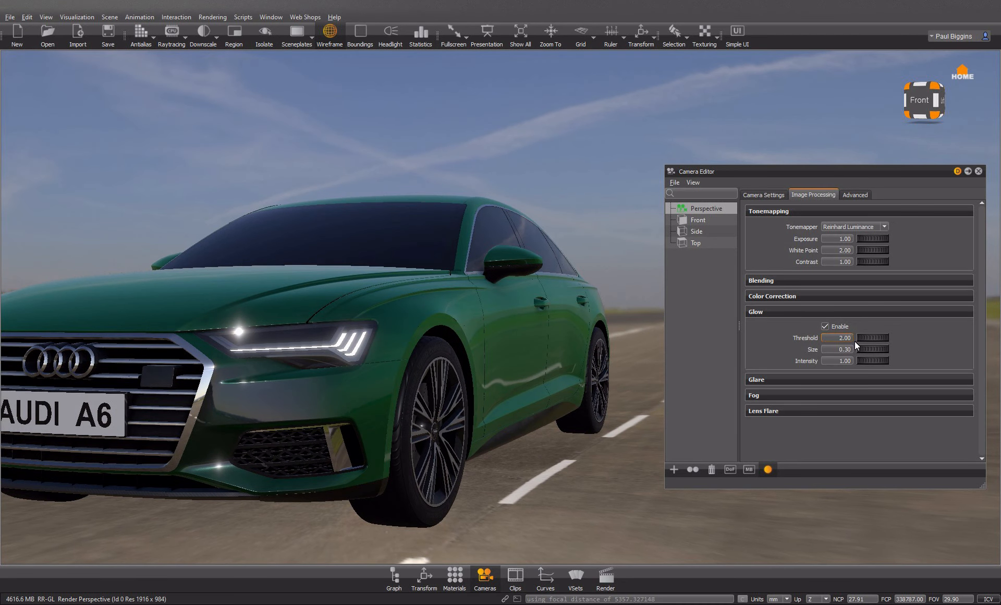
Step: Adjust the Perspective camera's Glow to threshold 2.19, size 0.198 and intensity 0.19
drag(856, 353, 815, 349)
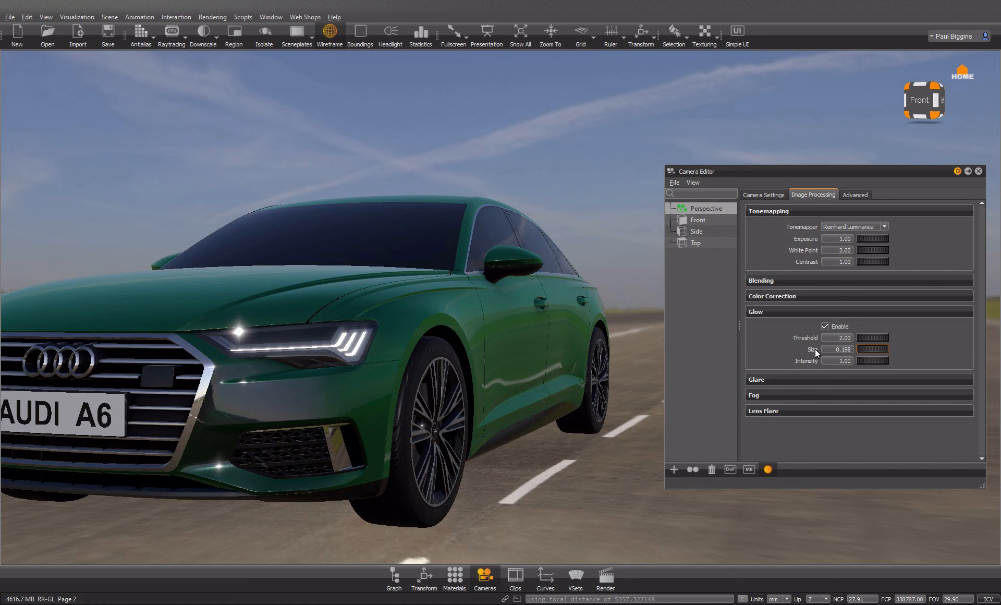
drag(877, 337, 832, 354)
drag(451, 350, 396, 395)
Step: Pick the car's front door and change the Flipflop Carpaint material's base color to a dark teal
drag(190, 410, 334, 392)
scroll(324, 396, down, 2)
shift+click(344, 346)
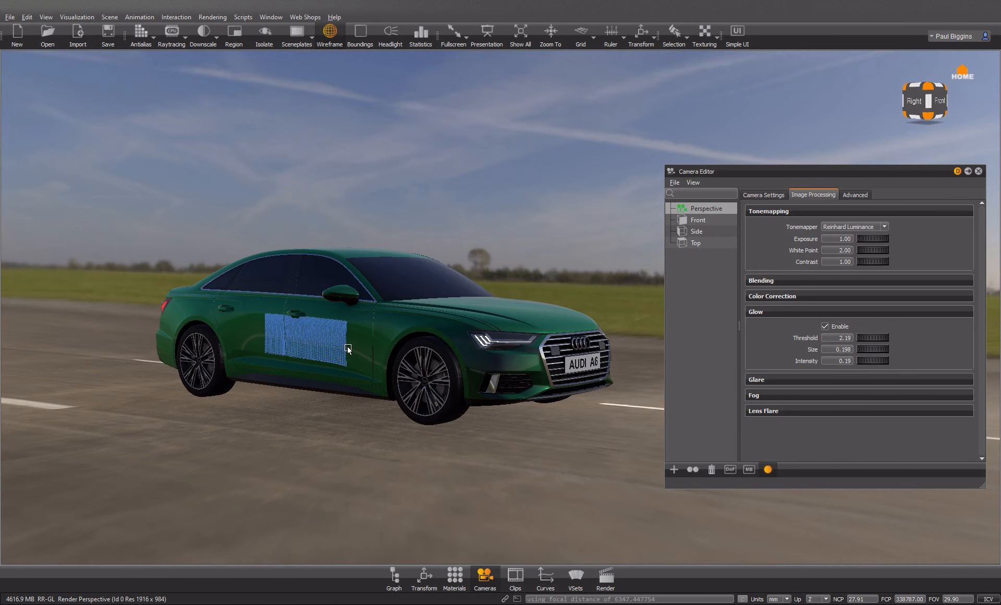
click(454, 576)
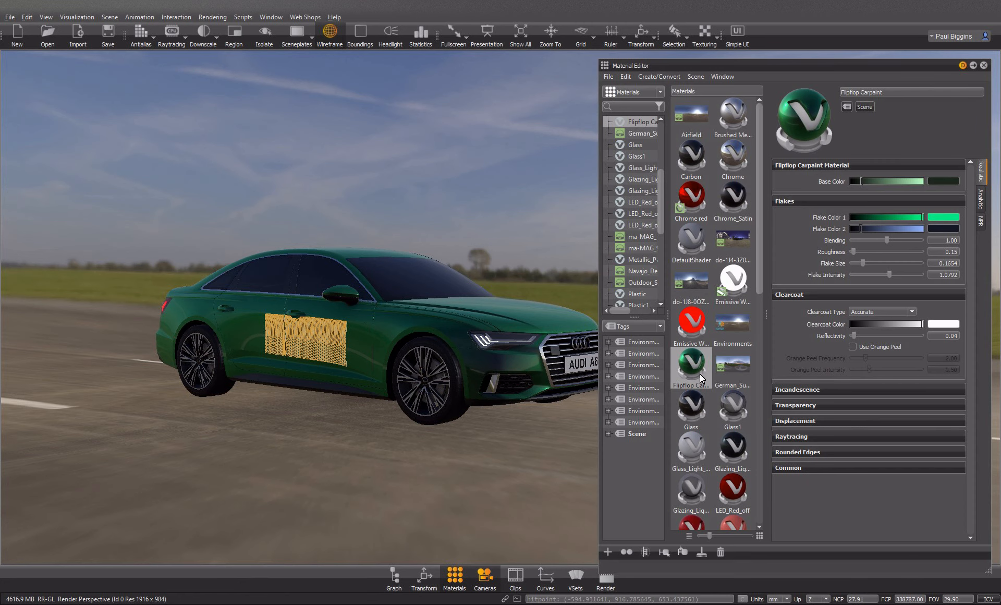
click(942, 180)
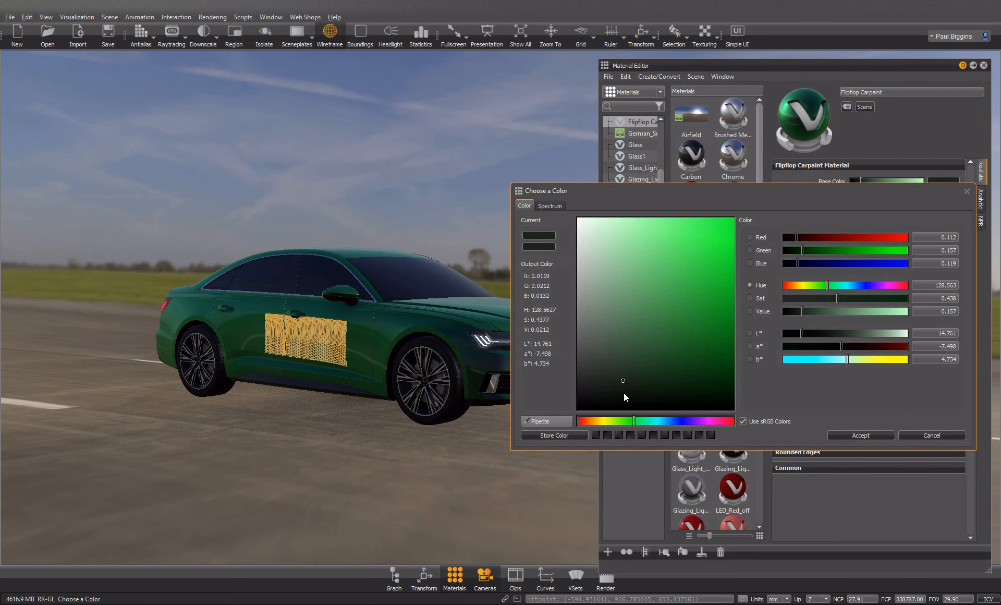
drag(640, 420, 646, 423)
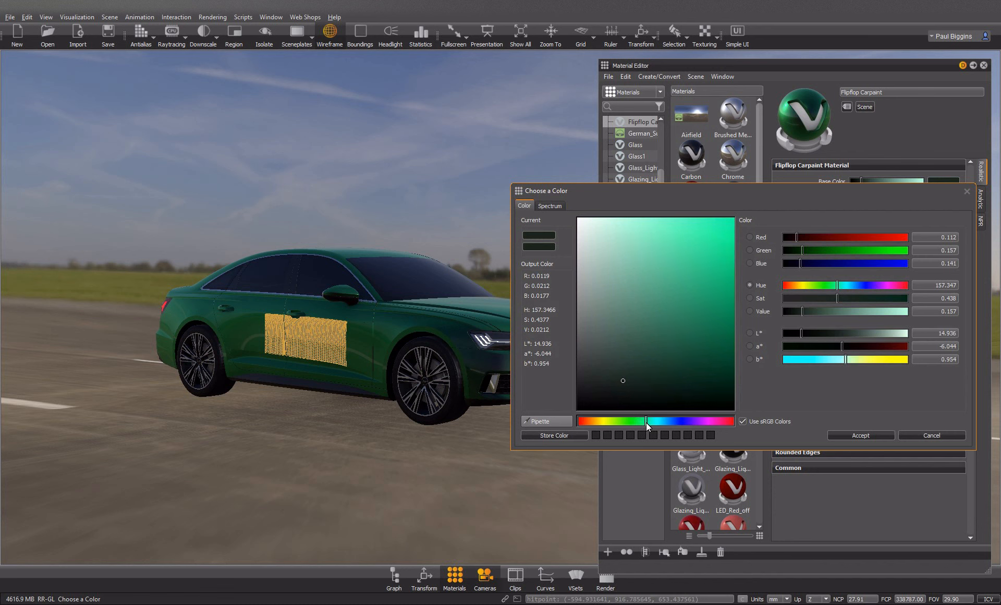
mouse_move(658, 362)
mouse_down()
mouse_move(725, 282)
mouse_move(722, 352)
mouse_move(684, 368)
mouse_move(719, 371)
mouse_up()
click(653, 420)
click(840, 435)
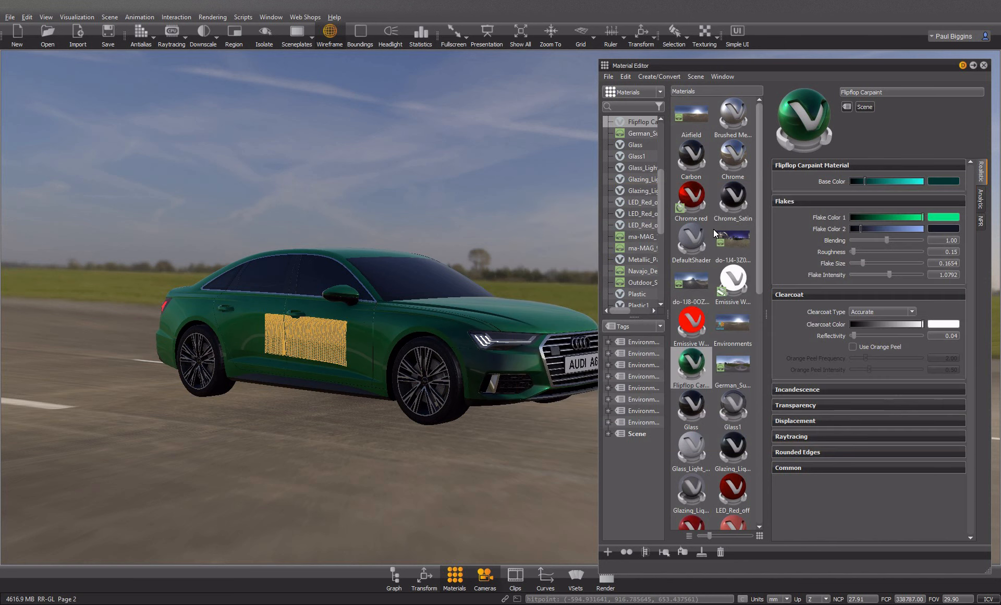
Step: Shift Flake Color 2 of the Flipflop Carpaint to a hue of about 207 and view the car from the front left
click(949, 228)
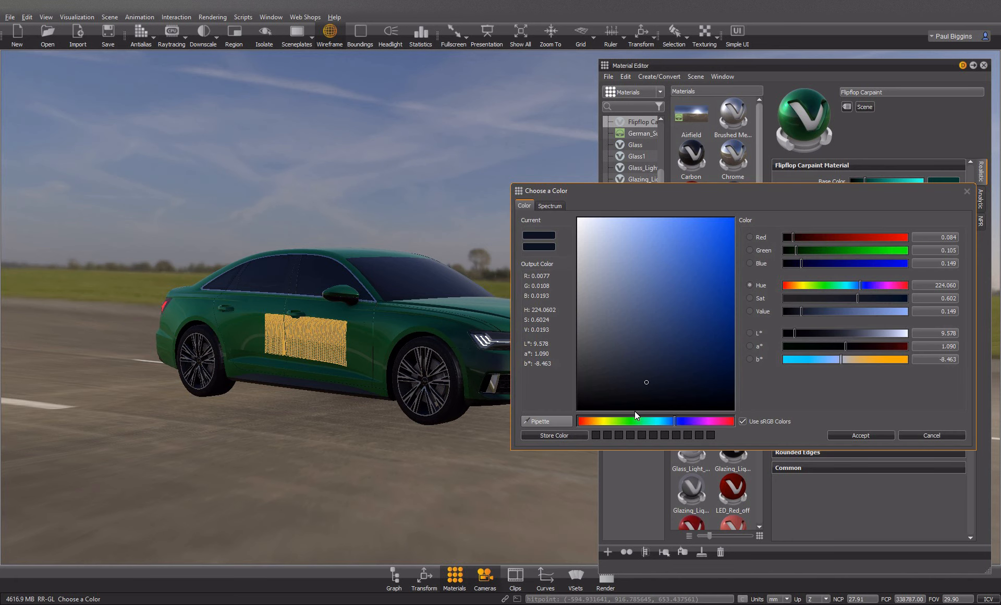
click(668, 419)
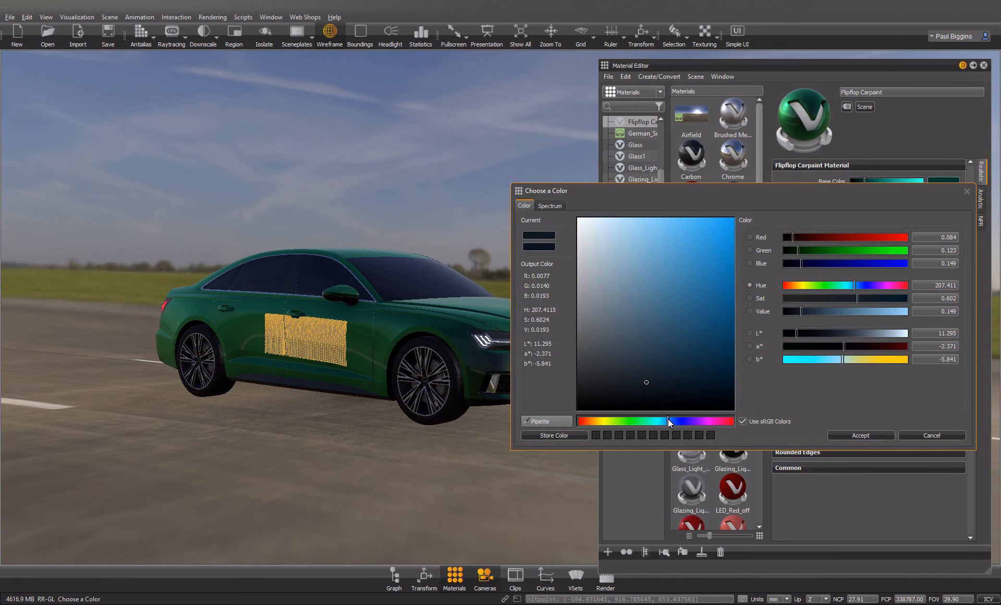
click(861, 436)
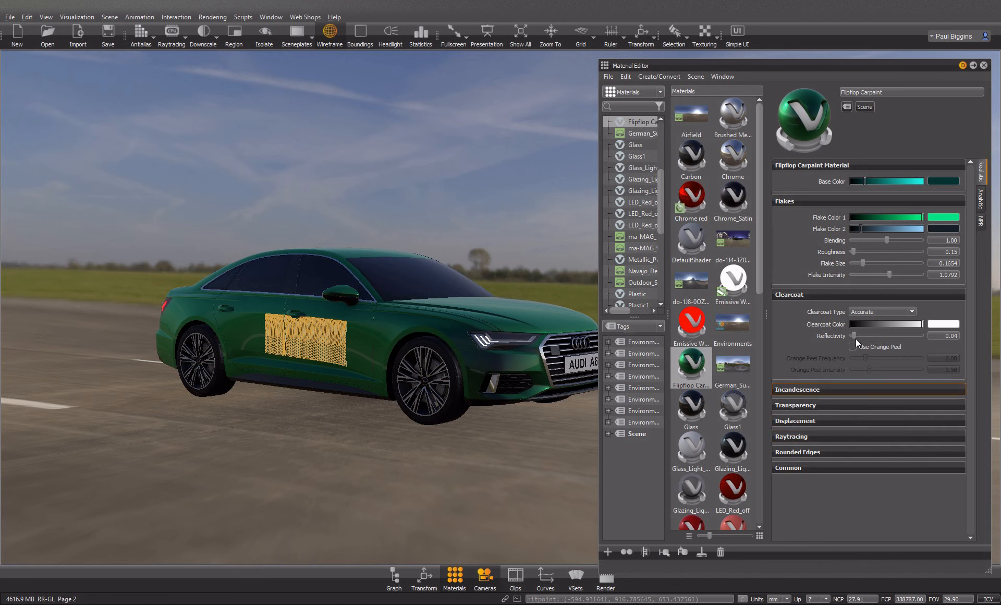
click(484, 576)
drag(480, 471, 416, 416)
Step: Shift Flake Color 1 of the Flipflop Carpaint to a hue of about 144 and close the Material and Camera Editors
click(454, 576)
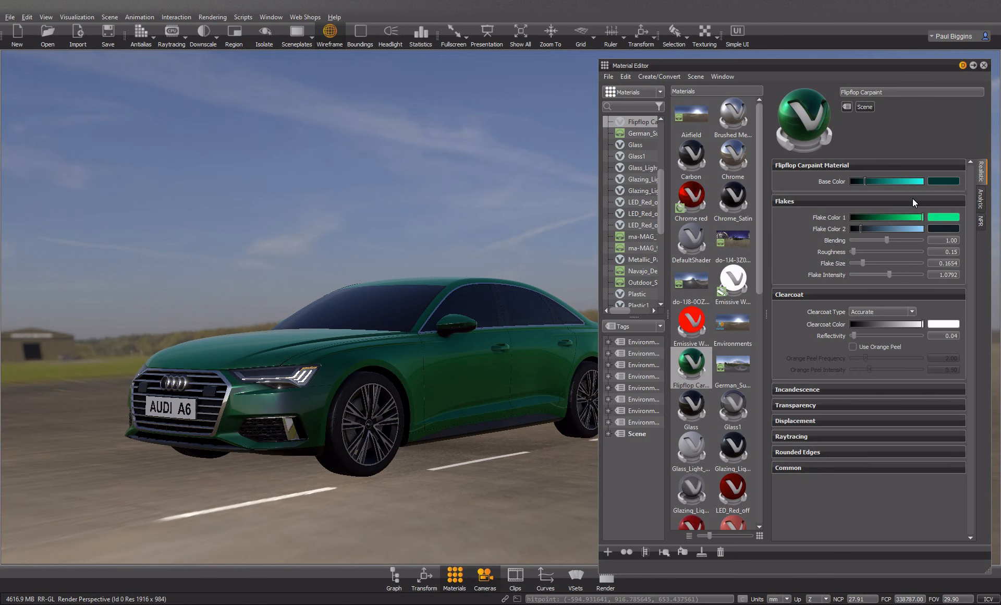
click(942, 217)
mouse_move(632, 420)
mouse_down()
mouse_move(624, 421)
mouse_move(640, 424)
mouse_up()
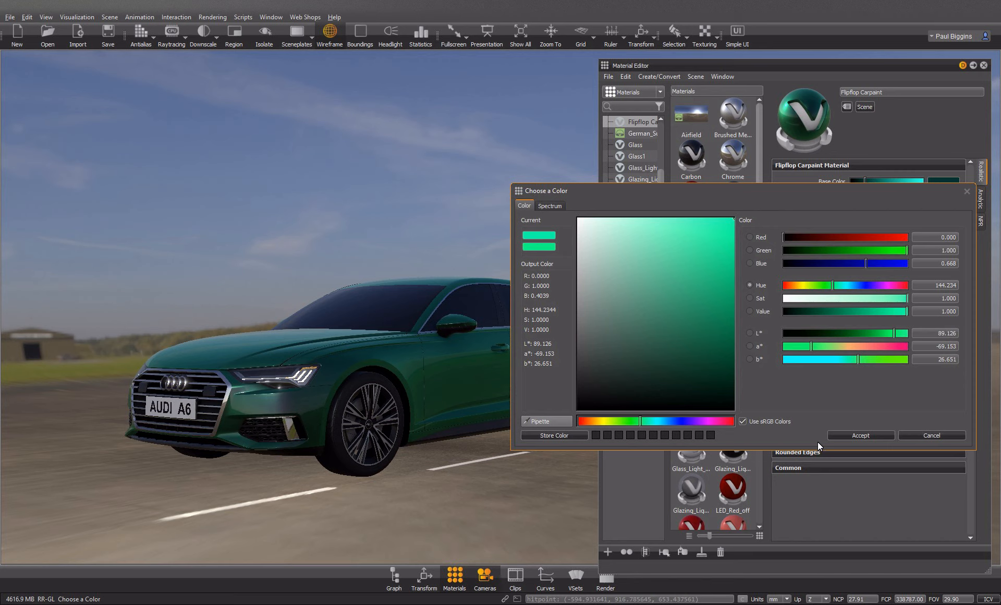
click(859, 435)
click(983, 65)
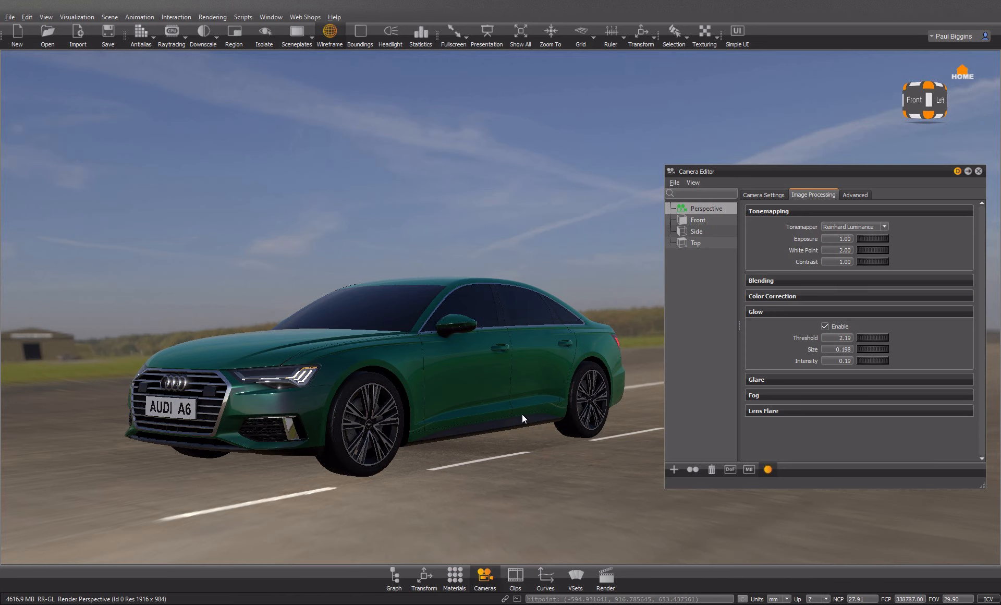
click(978, 171)
Step: Select the vertical chrome trim pieces in the lower air intakes on both sides of the front bumper
drag(266, 468, 304, 457)
right_drag(304, 458, 246, 462)
middle_drag(246, 462, 516, 365)
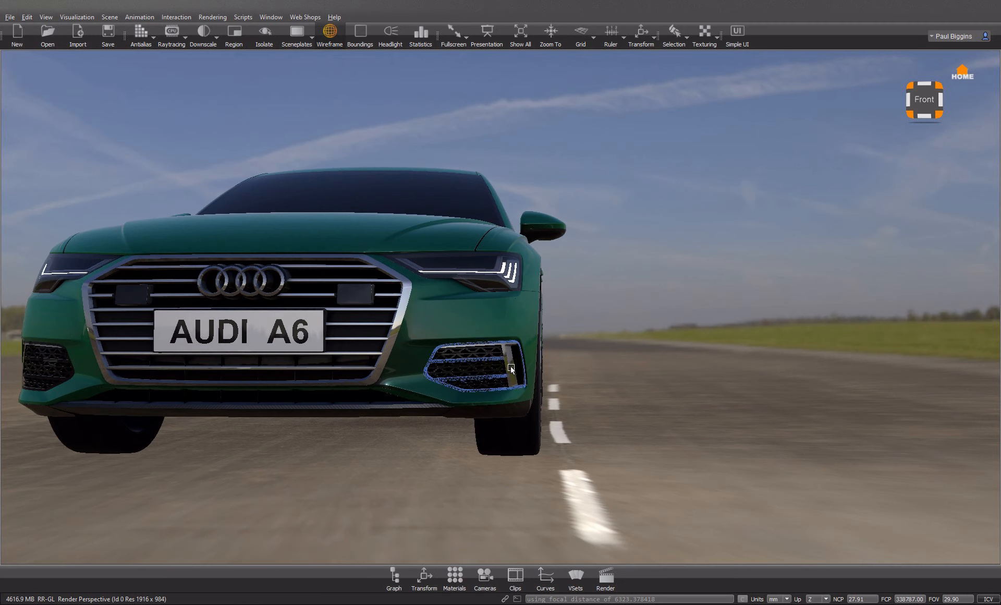
shift+click(516, 366)
drag(516, 368, 151, 423)
click(152, 423)
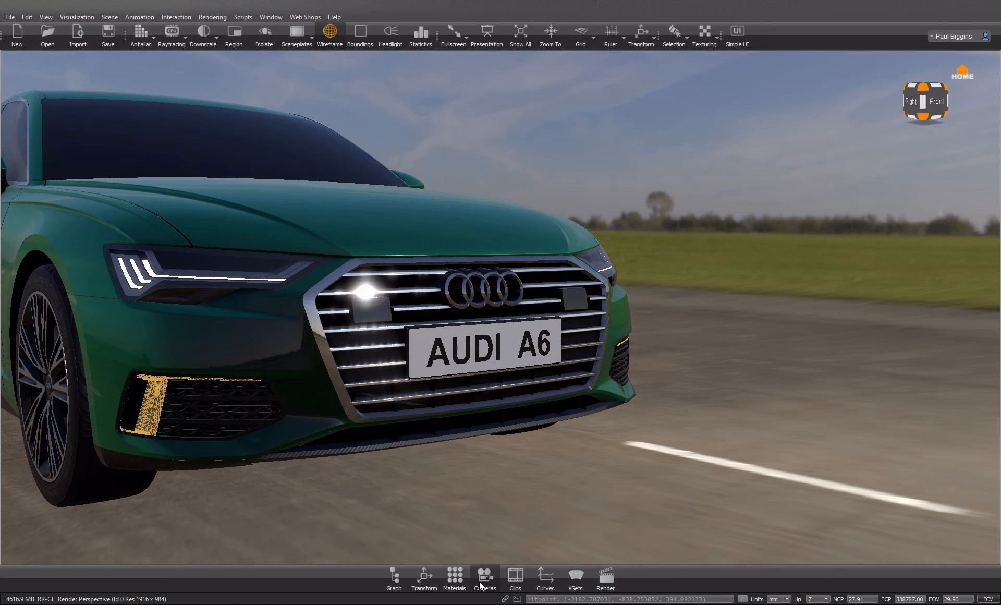
Step: Create a Brushed Metal material, apply it to the selected air intake trims and close the Material Editor
click(454, 576)
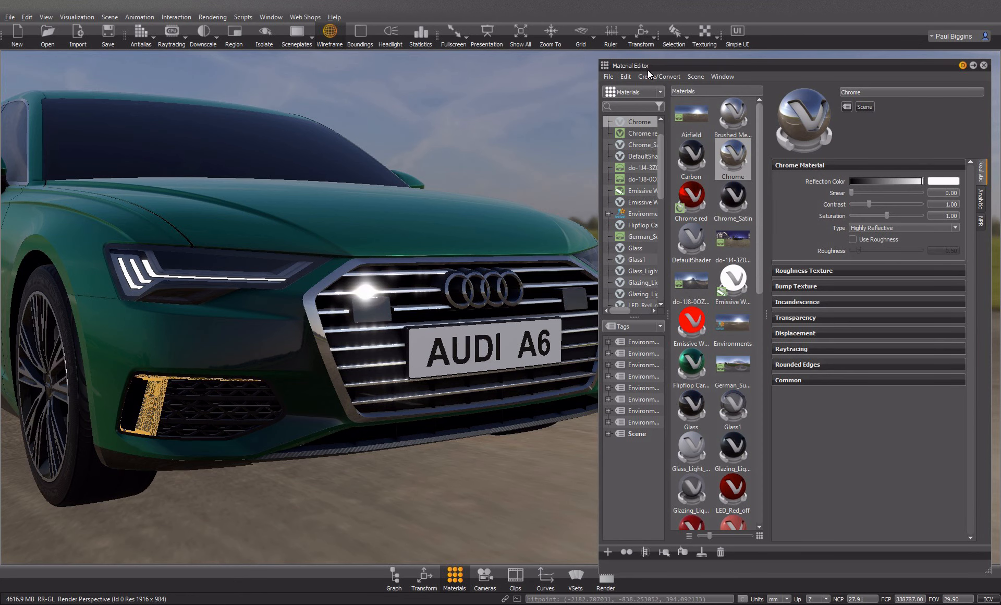
click(661, 77)
mouse_move(681, 93)
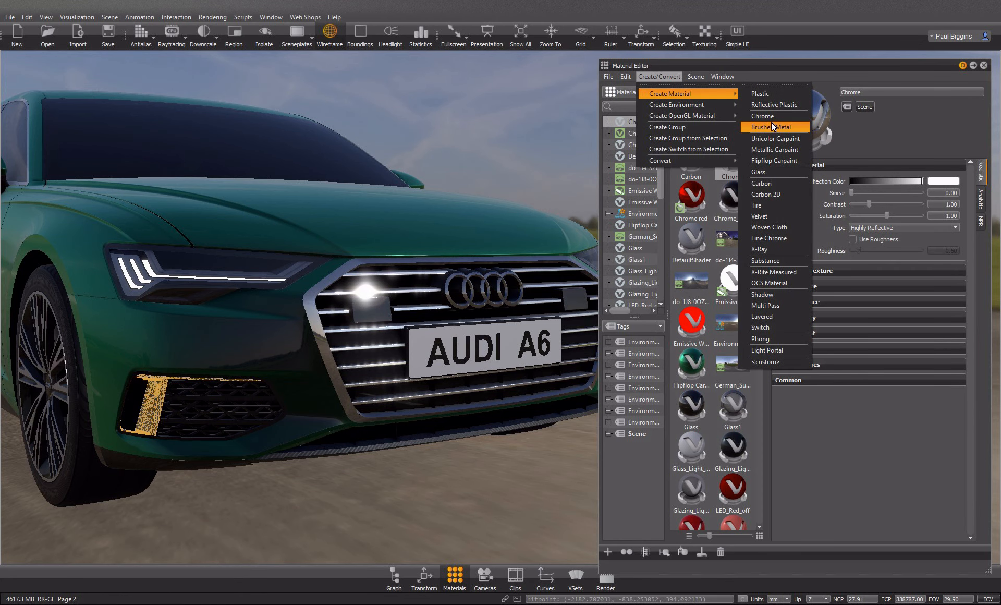
click(771, 127)
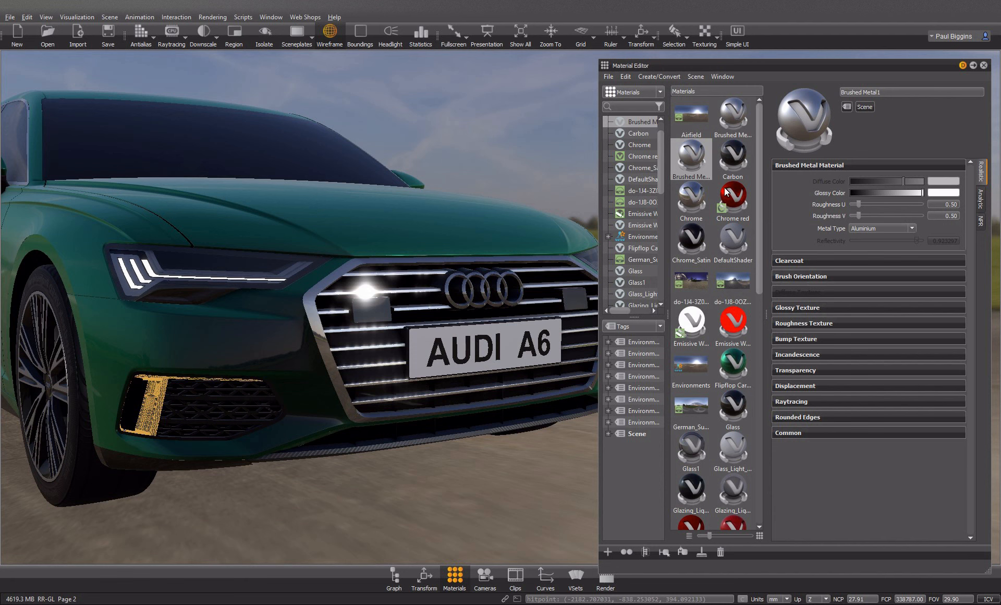
right_click(693, 156)
click(743, 279)
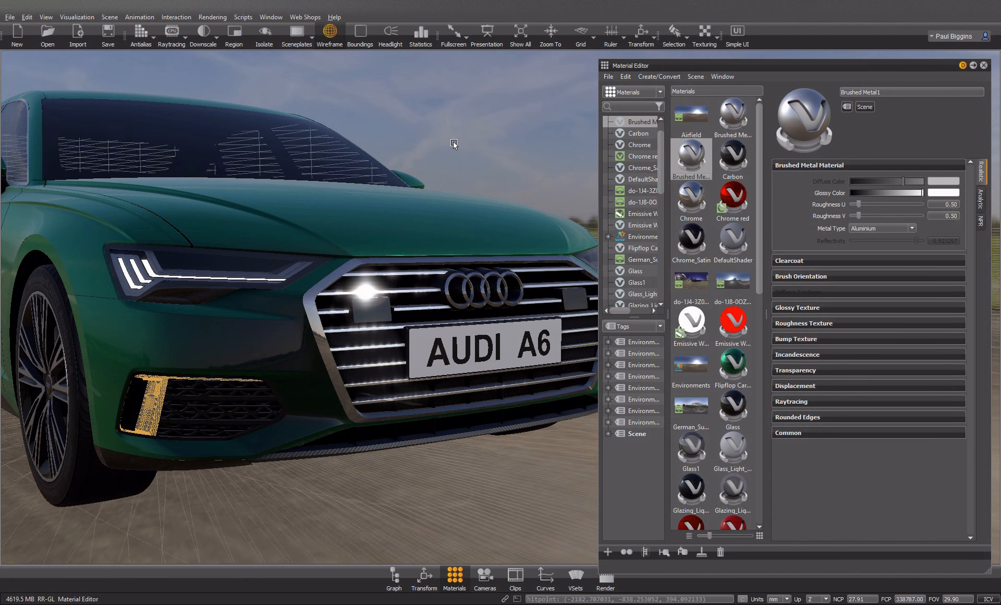
drag(251, 359, 554, 462)
drag(350, 381, 314, 318)
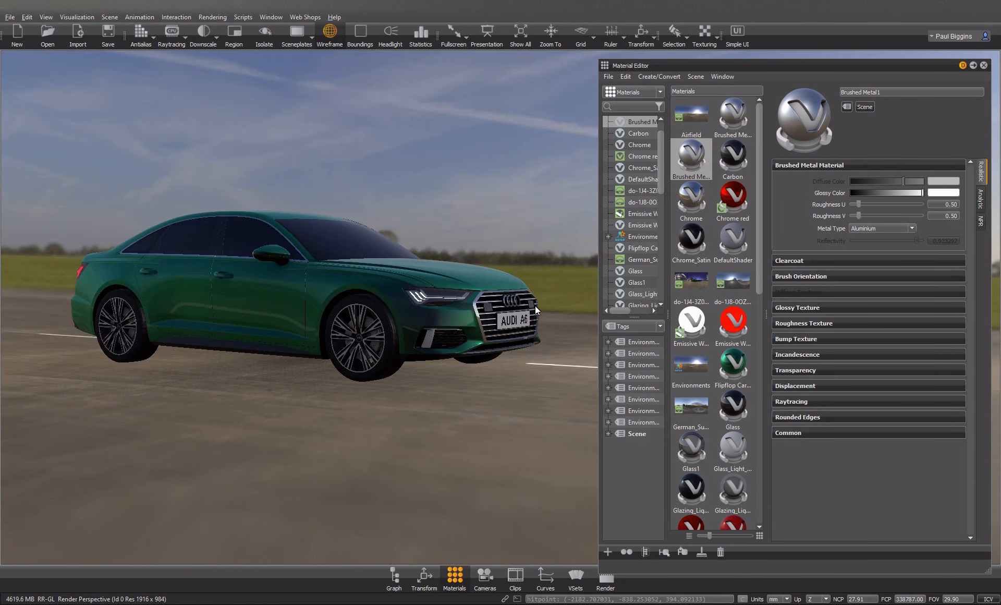
click(984, 65)
Step: Set the Perspective camera's color correction contrast to 1.00 and saturation to 0.94 in the Camera Editor
drag(661, 264, 787, 95)
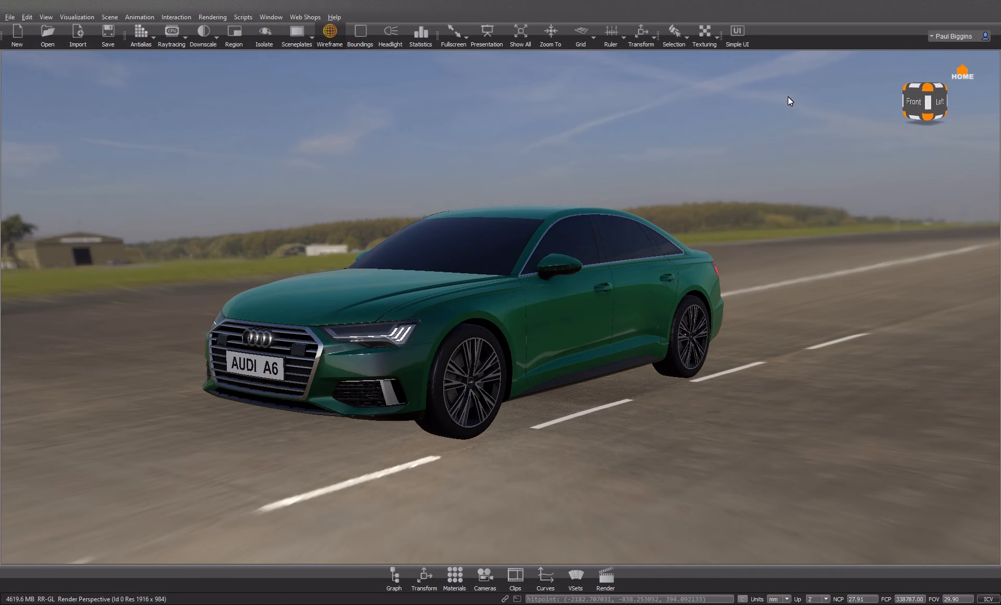
right_click(834, 39)
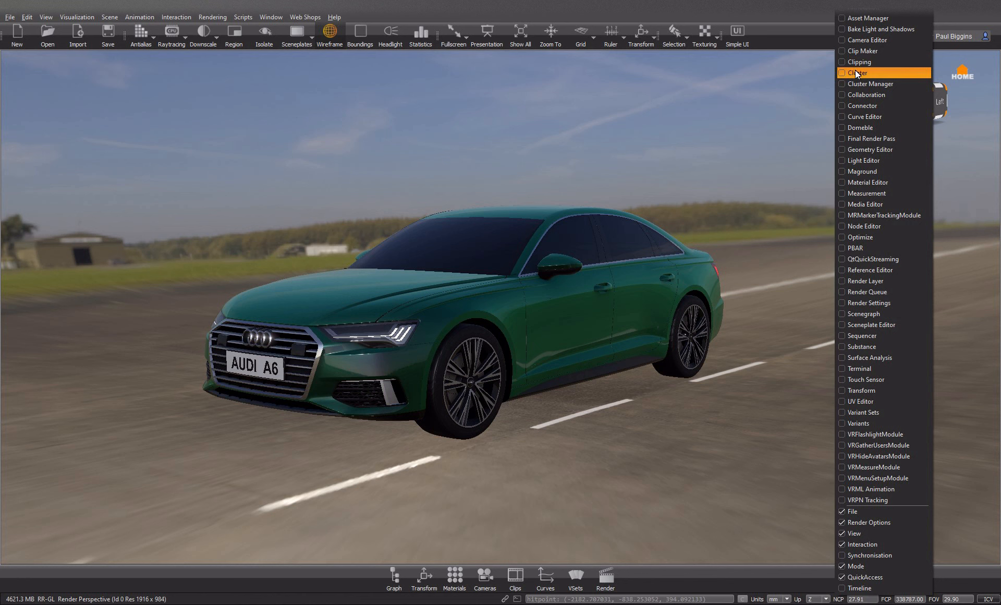
click(875, 39)
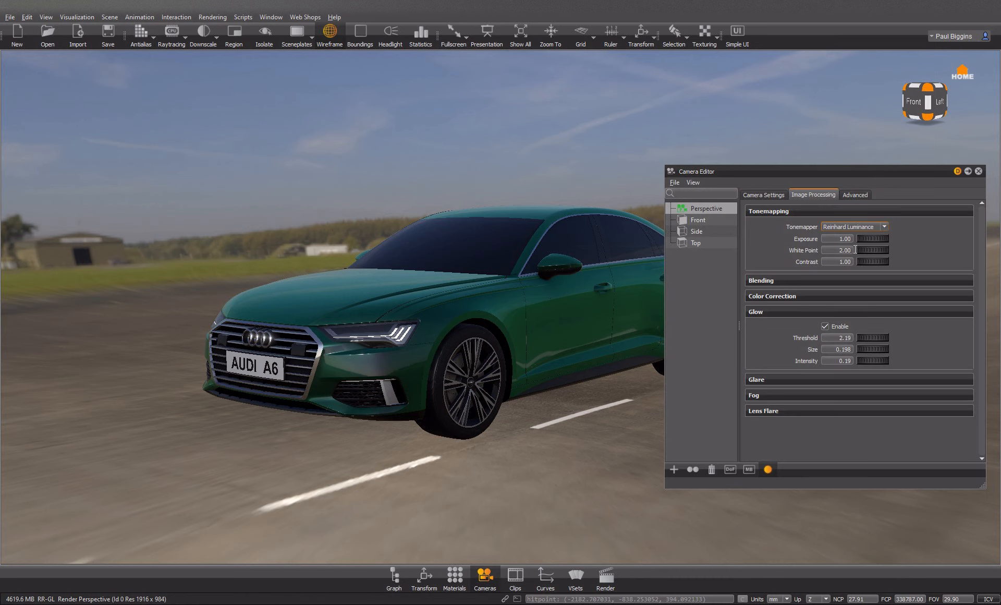
click(843, 295)
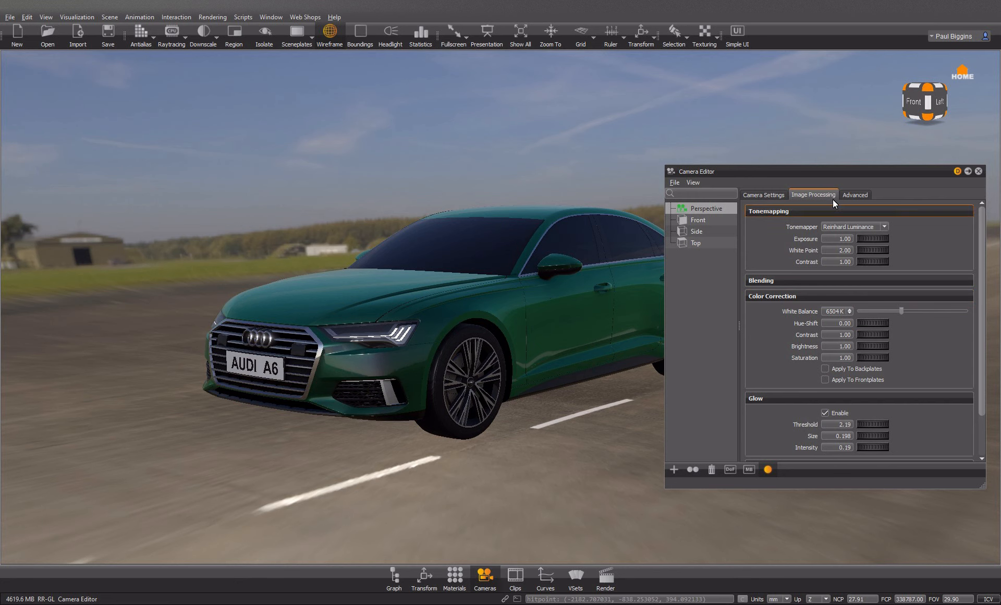
drag(826, 172, 845, 172)
middle_drag(583, 288, 531, 288)
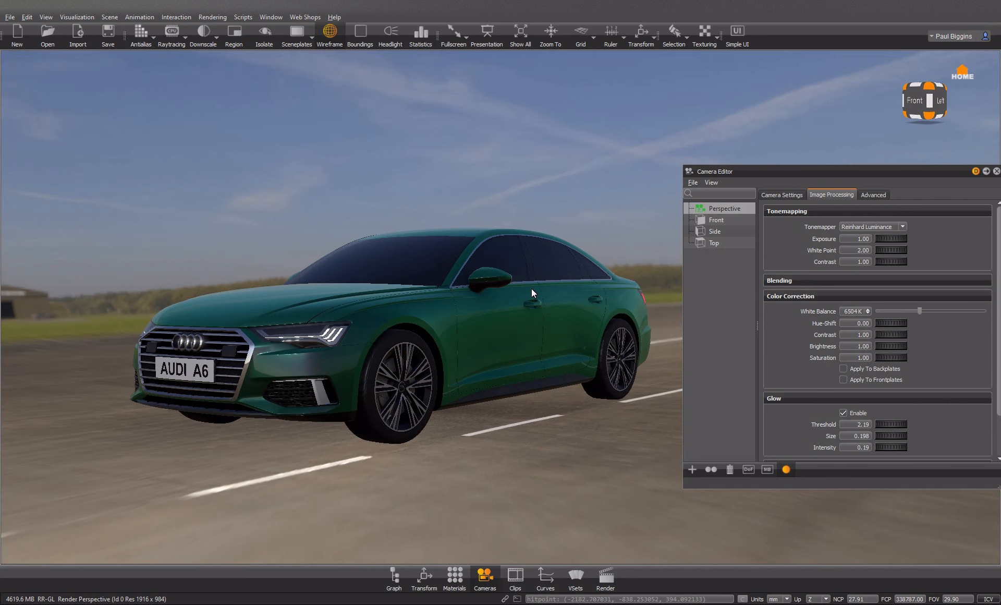
drag(890, 336, 892, 334)
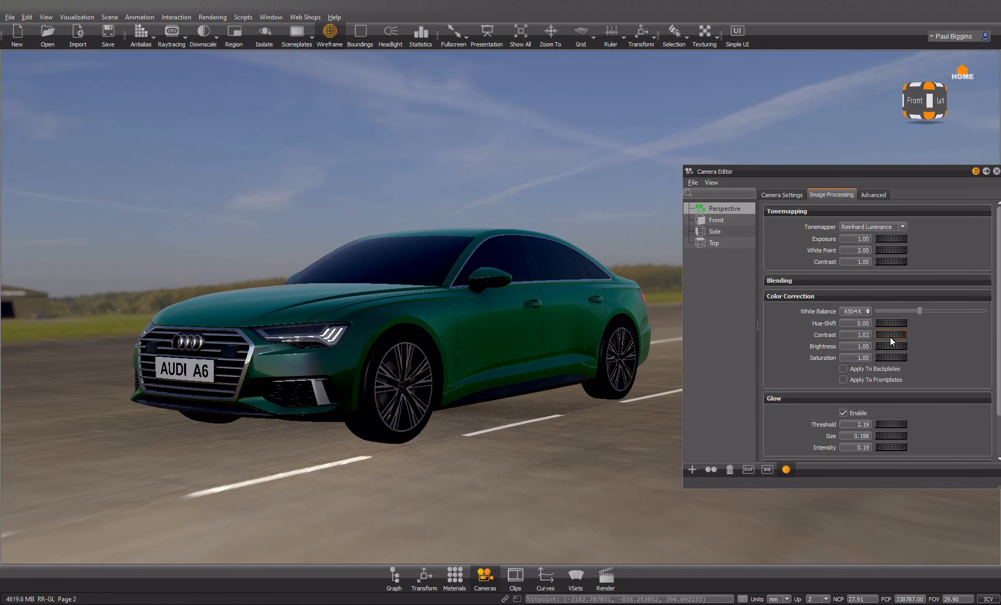
drag(890, 337, 888, 336)
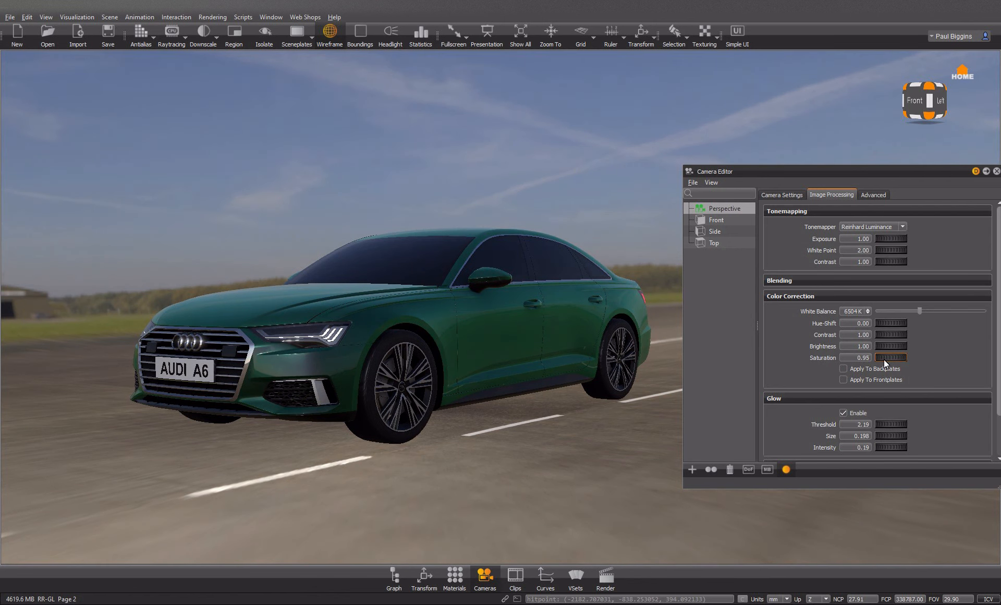
Step: Apply the Reflective Plastic1 material to the side window pillar trims, clear the selection and close the Material Editor
drag(187, 310, 498, 366)
click(498, 367)
shift+click(157, 326)
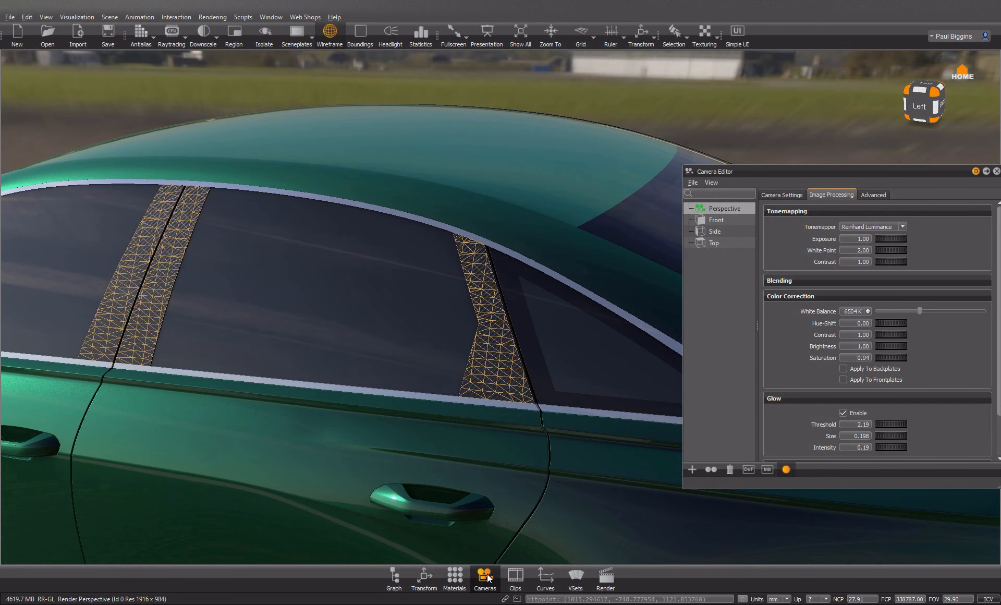
click(456, 573)
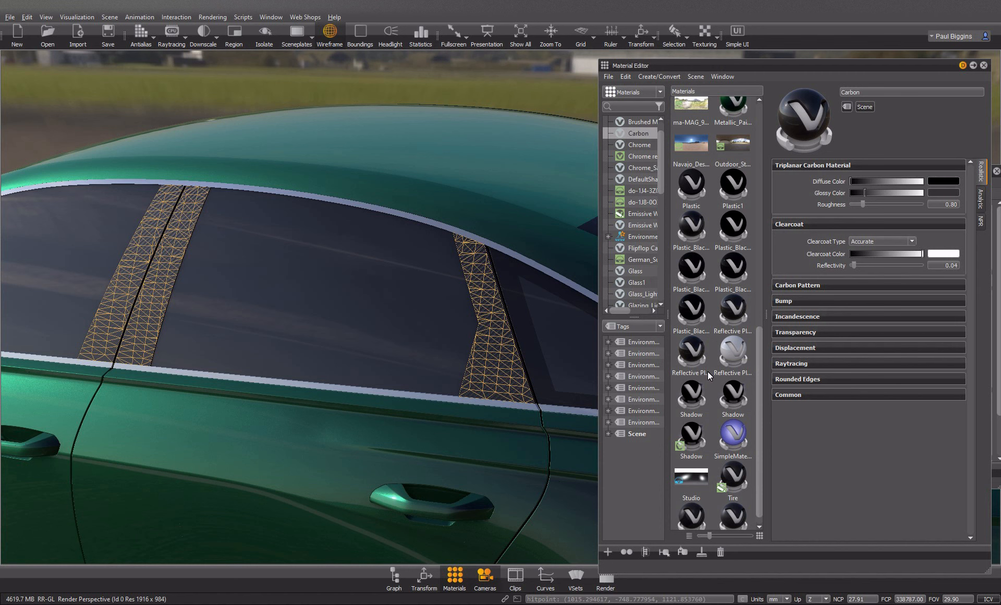
scroll(717, 391, down, 1)
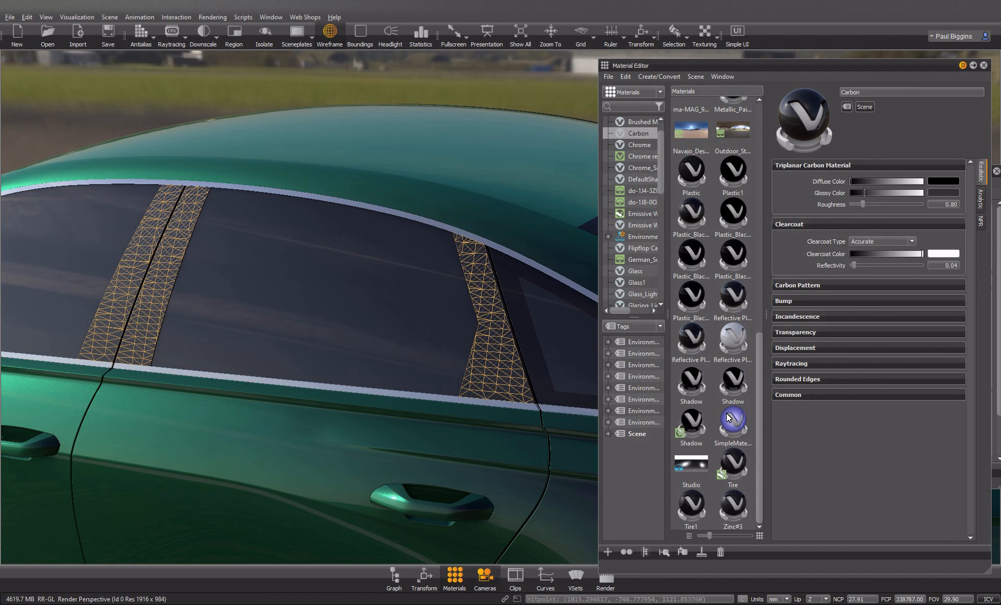
right_click(697, 348)
click(743, 464)
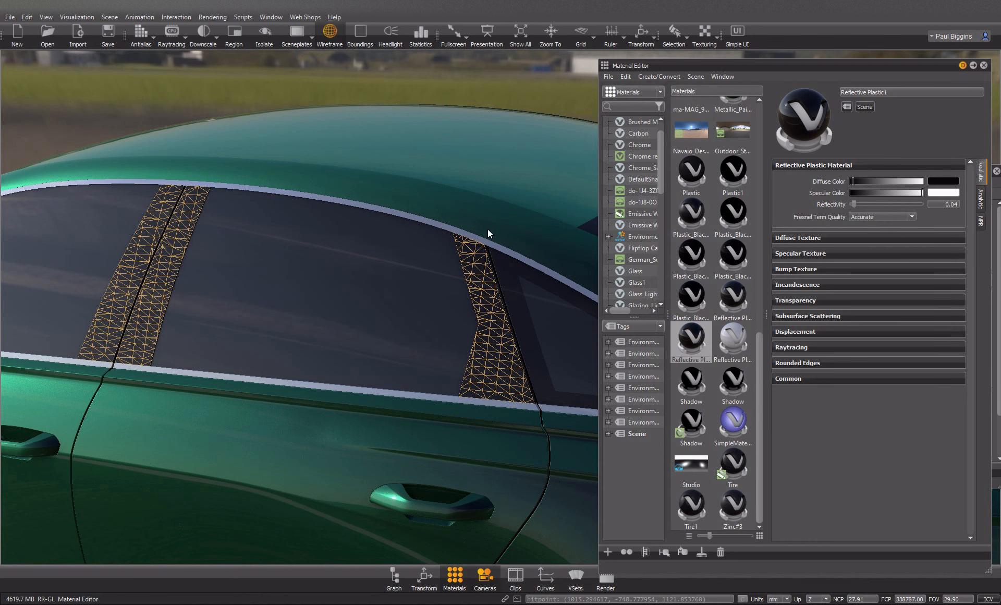
key(Escape)
drag(406, 210, 514, 251)
scroll(478, 196, down, 5)
scroll(506, 224, down, 4)
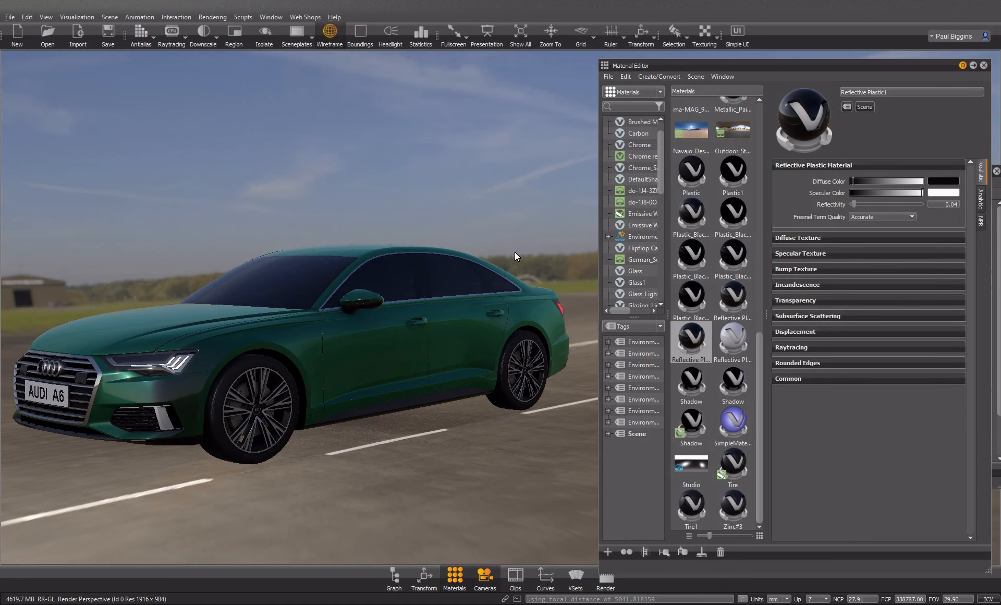
click(984, 65)
drag(252, 441, 447, 402)
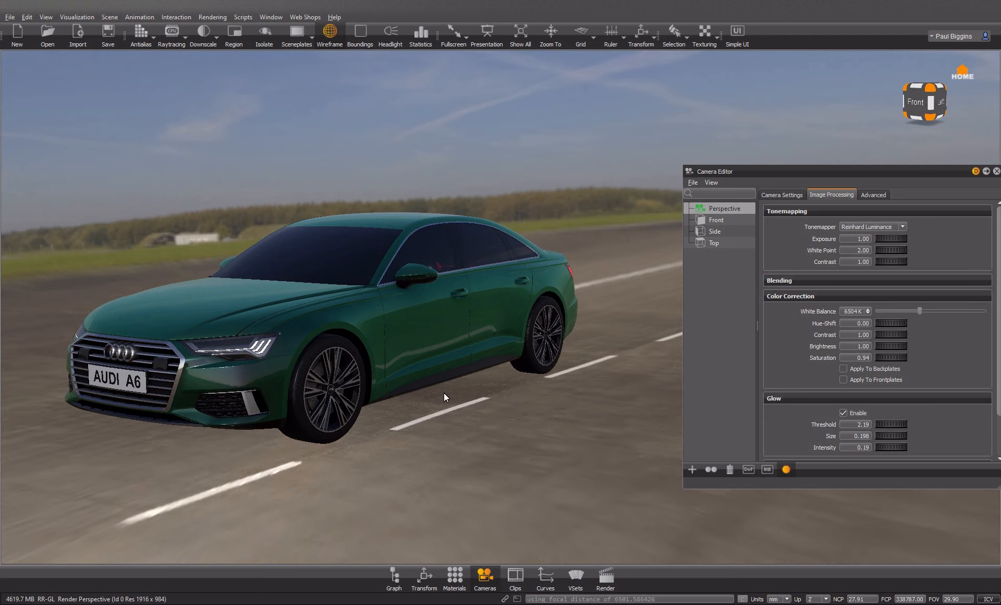
Step: Open Bake Light and Shadows, set the subdivision quality to High Quality and try to calculate the ground shadow plane
right_click(805, 31)
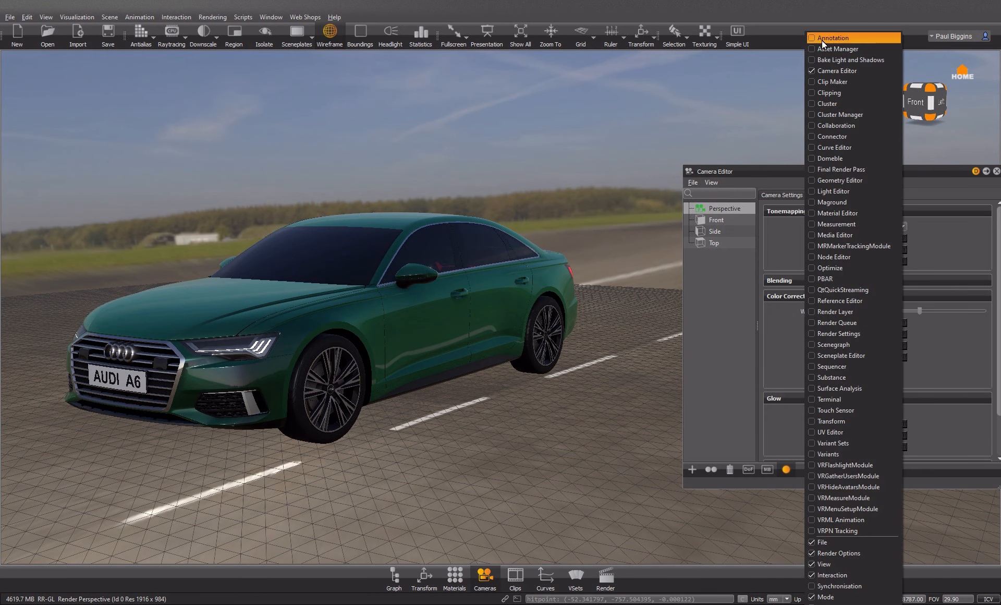
click(843, 59)
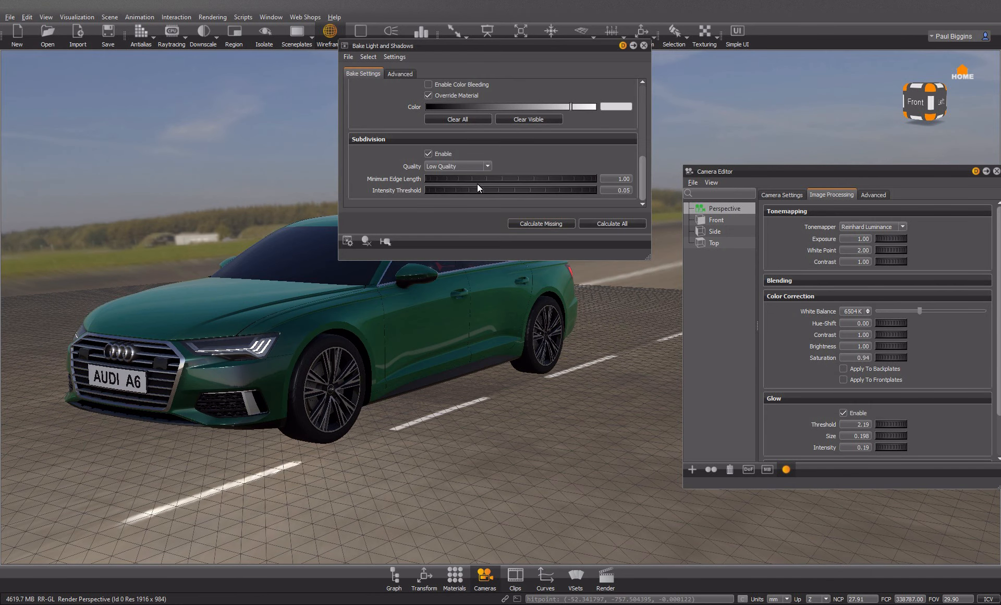
click(486, 166)
click(449, 188)
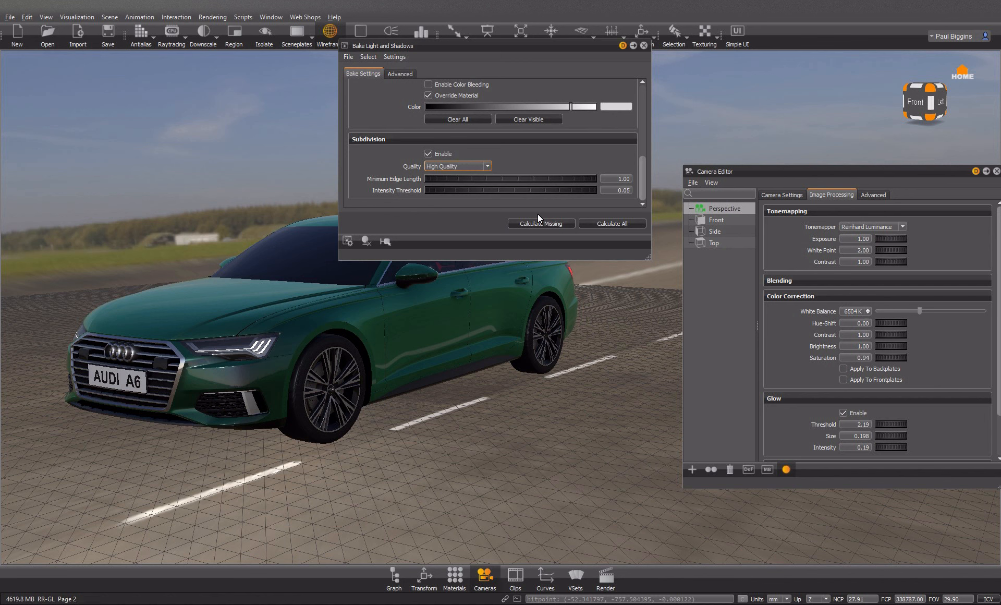
click(595, 225)
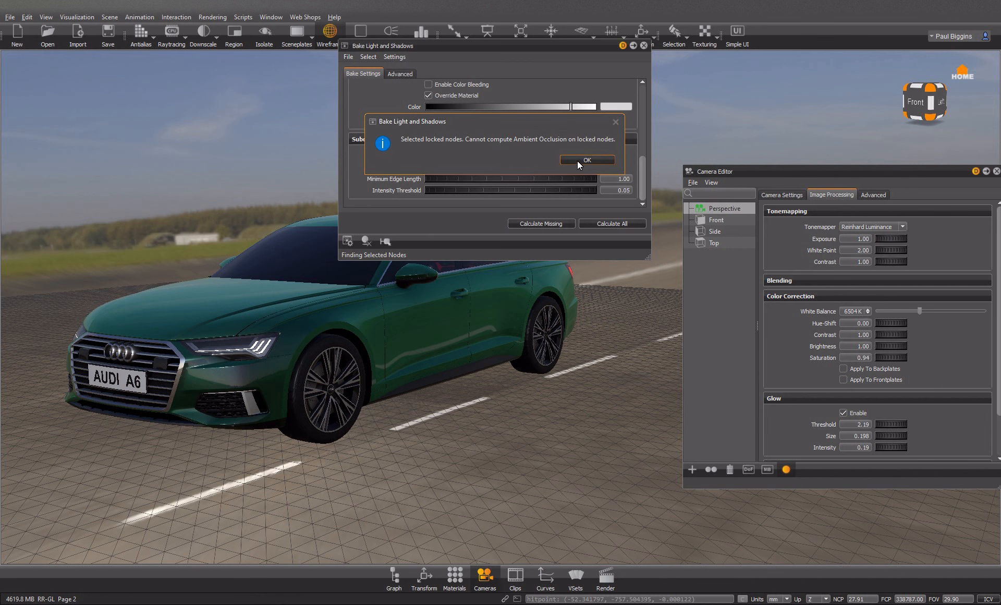
click(587, 160)
Step: Unlock the Airfield environment asset for modification and close the Material Editor
click(454, 576)
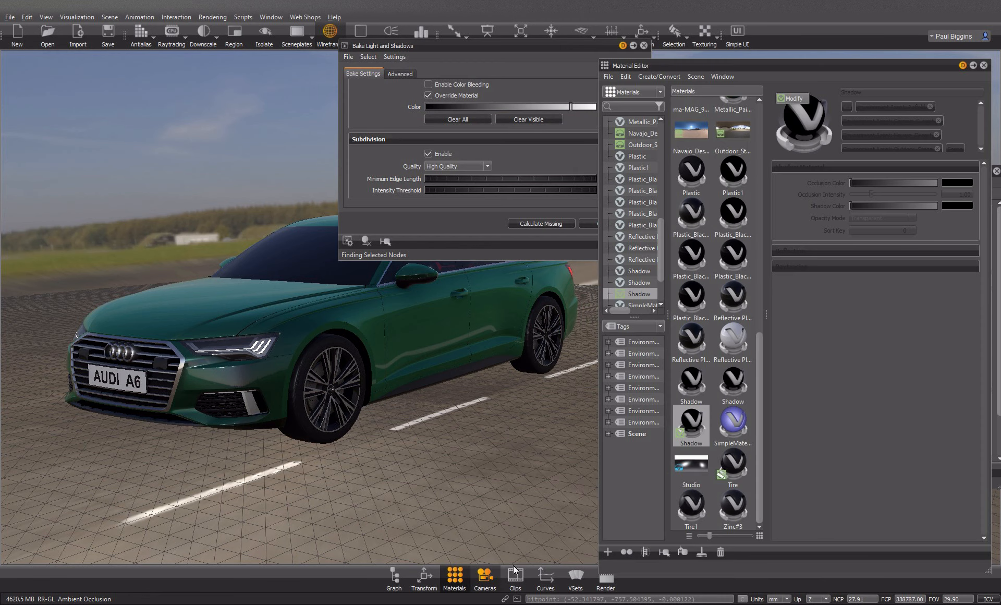
scroll(711, 193, up, 10)
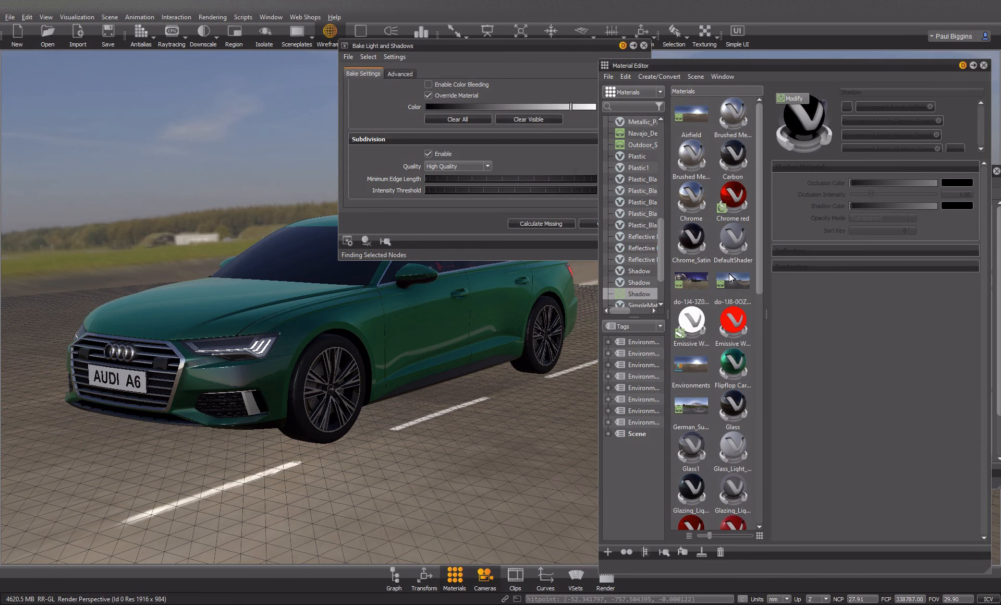
click(734, 282)
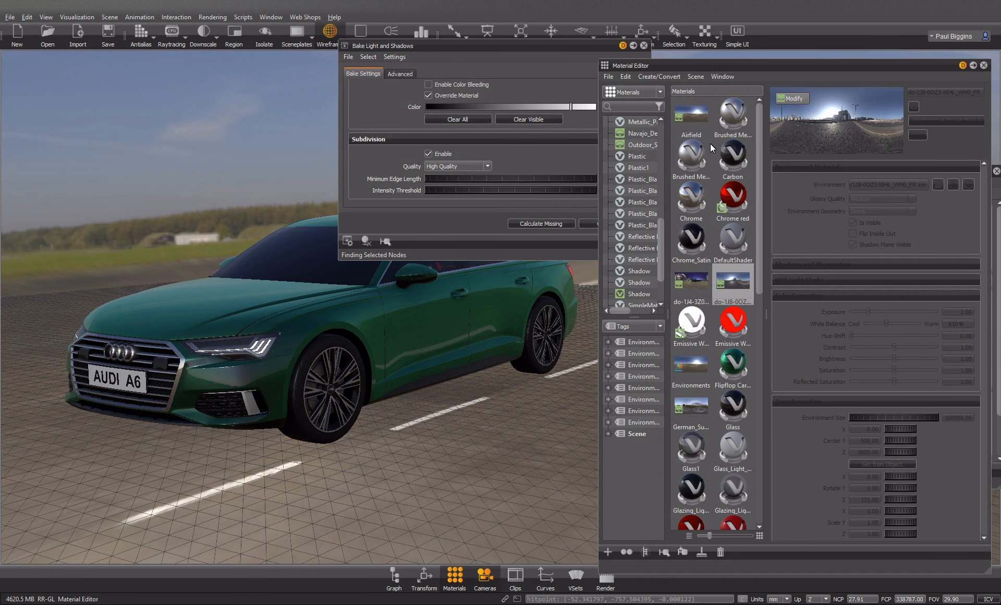
click(695, 121)
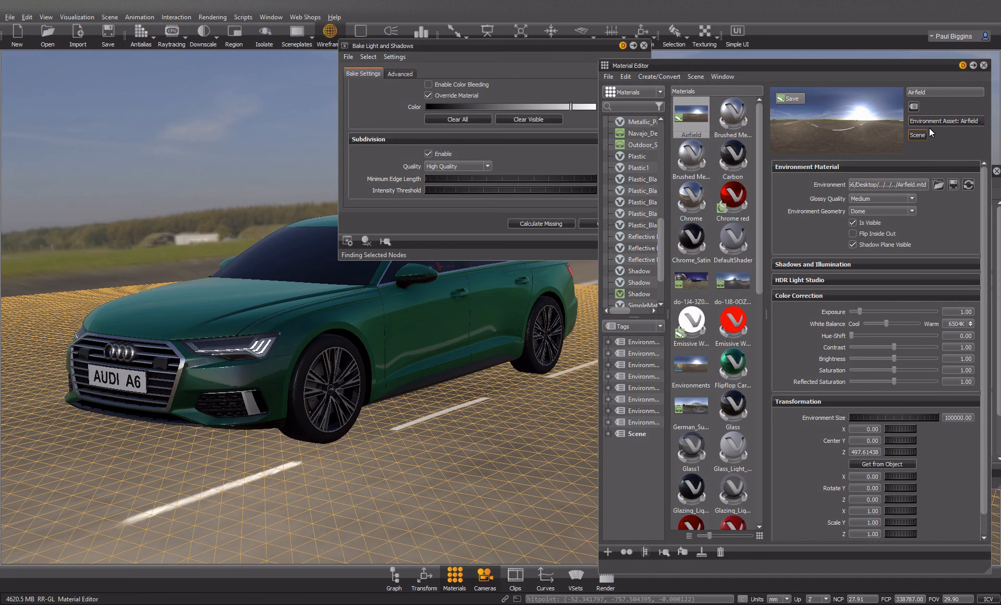
click(983, 65)
Step: Calculate all light and shadows for the selected ground shadow plane with the current bake settings
right_click(816, 32)
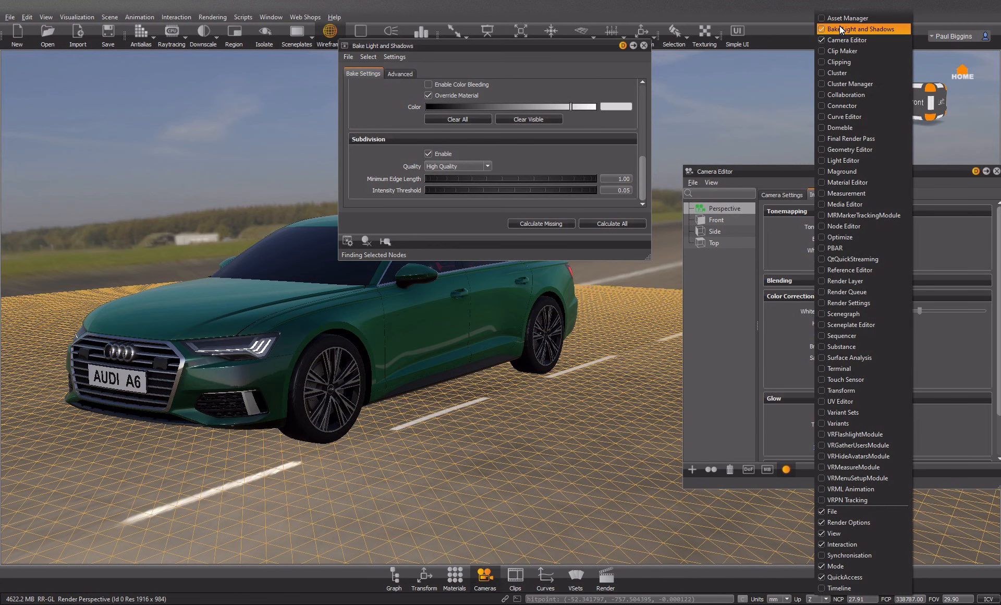
click(583, 237)
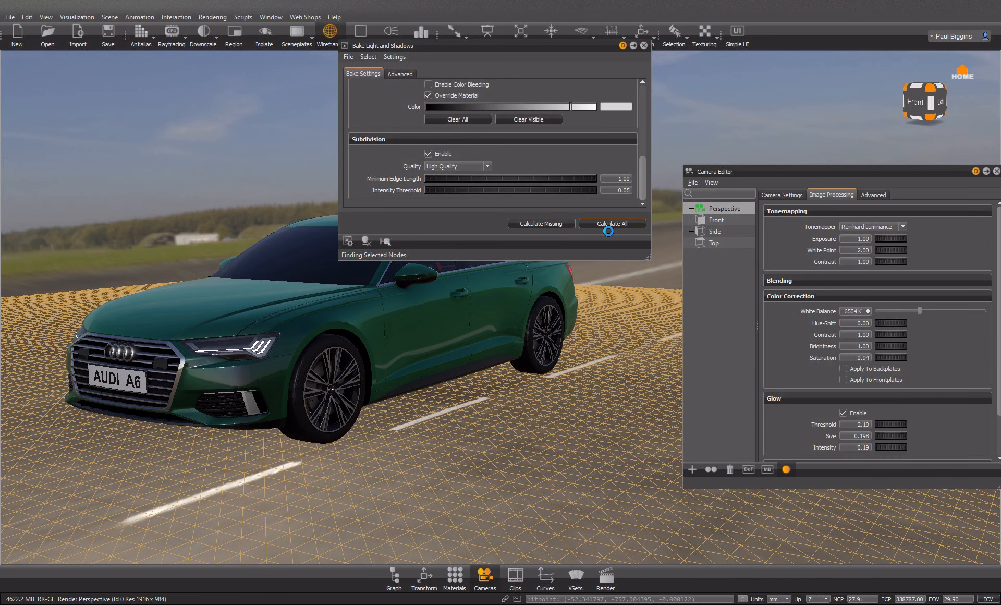
click(607, 224)
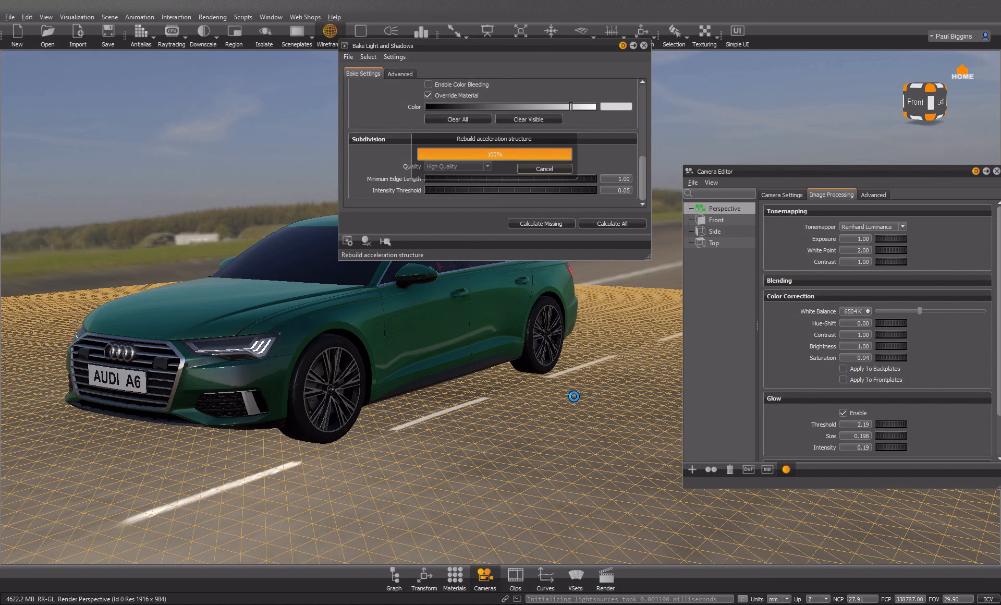
drag(417, 413, 395, 413)
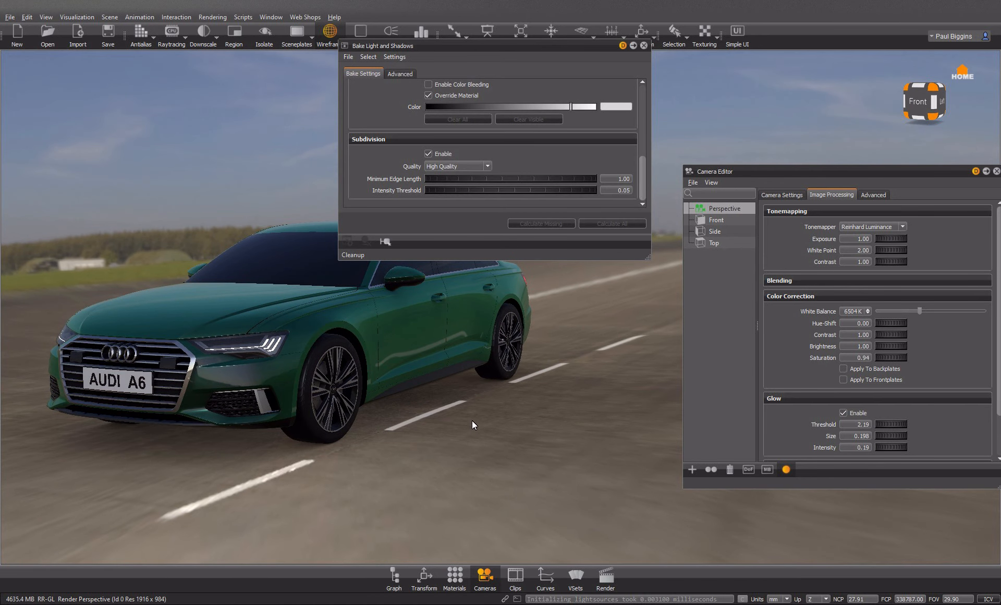
Step: Unlock the ground plane's Shadow material, turn off the wireframe display and set the occlusion intensity to 1.34
click(454, 576)
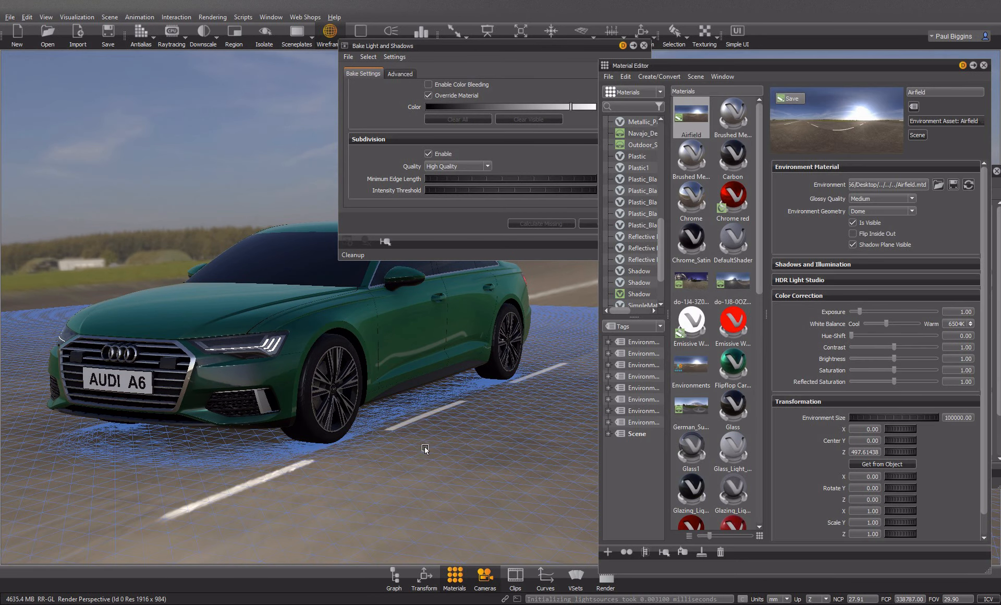
click(415, 413)
click(788, 98)
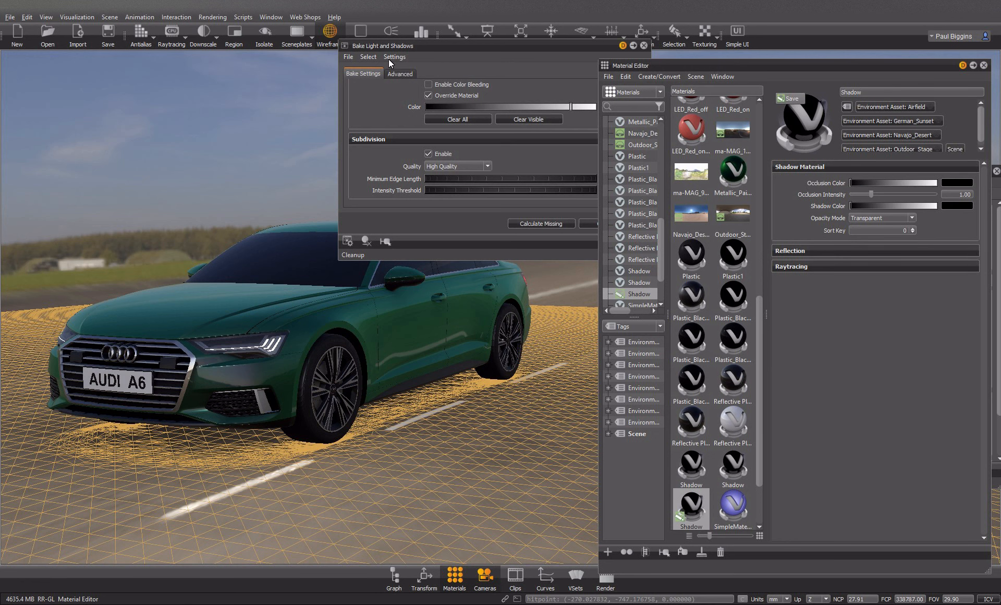
click(315, 29)
drag(870, 196, 877, 198)
drag(396, 395, 245, 442)
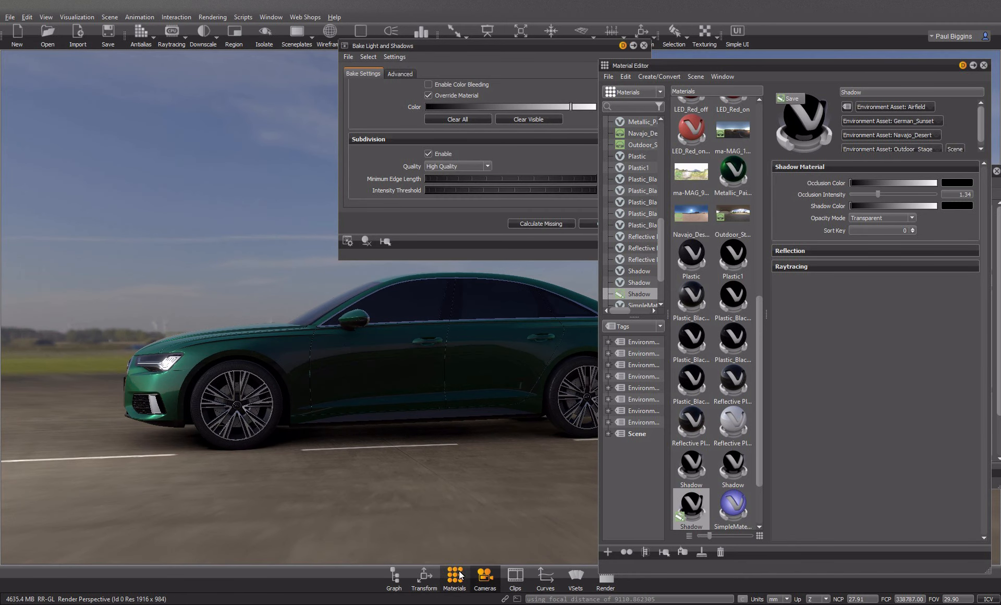
Step: Open the Scenegraph, narrow its panel and close the Material Editor, Bake Light and Shadows, and Camera Editor windows
click(393, 577)
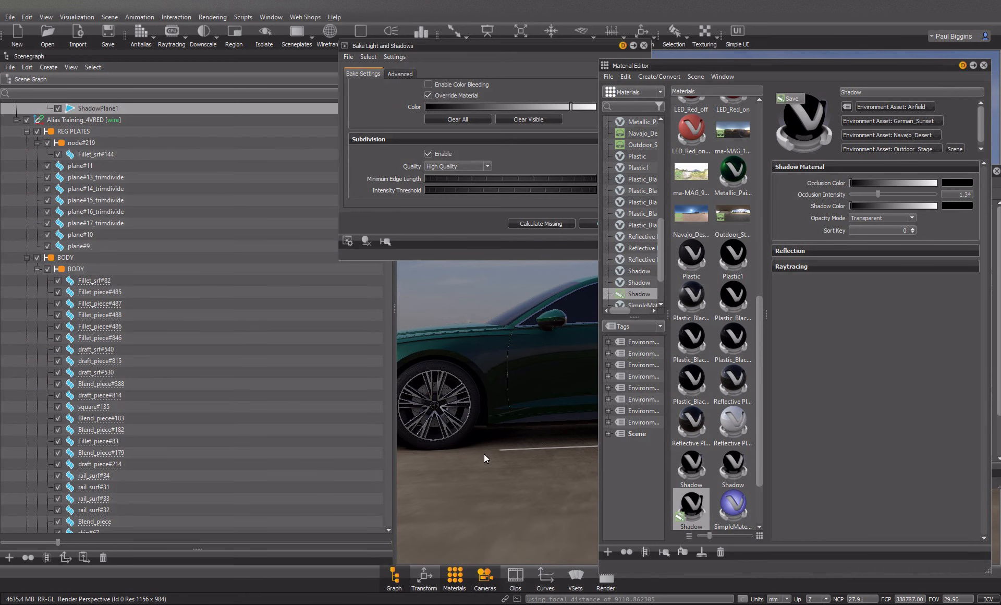
drag(437, 42, 515, 52)
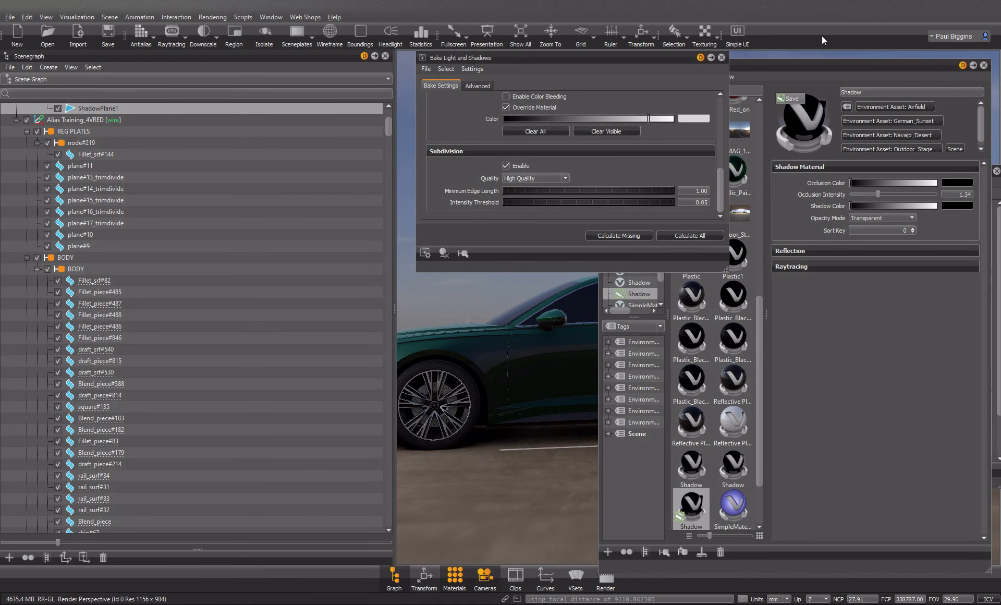
click(984, 65)
click(721, 58)
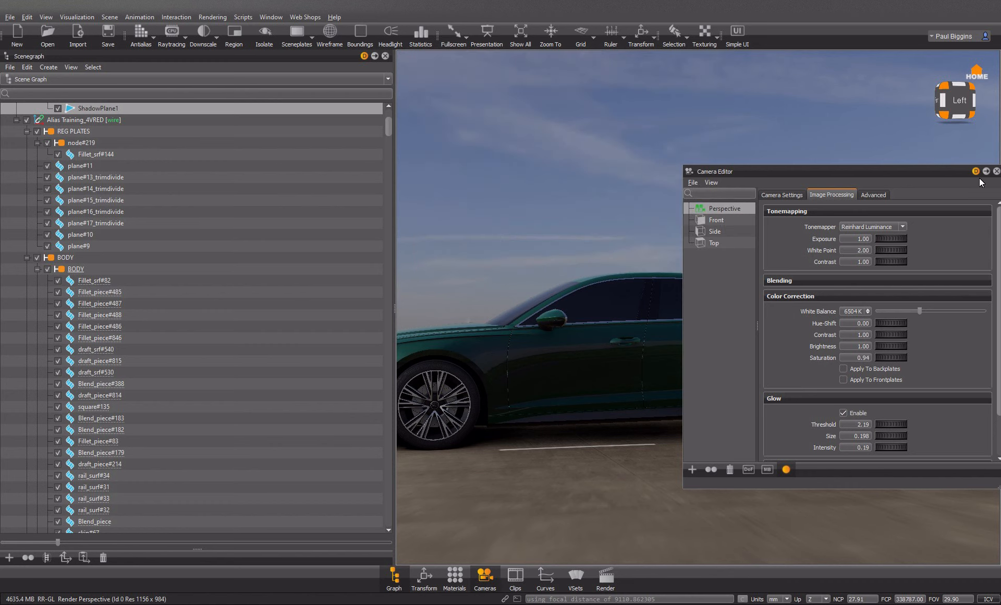
click(996, 172)
drag(399, 280, 176, 294)
Step: Collapse the BODY and WHEELS groups in the Scenegraph and set the Z translation of WHEELS to 13.00
click(26, 258)
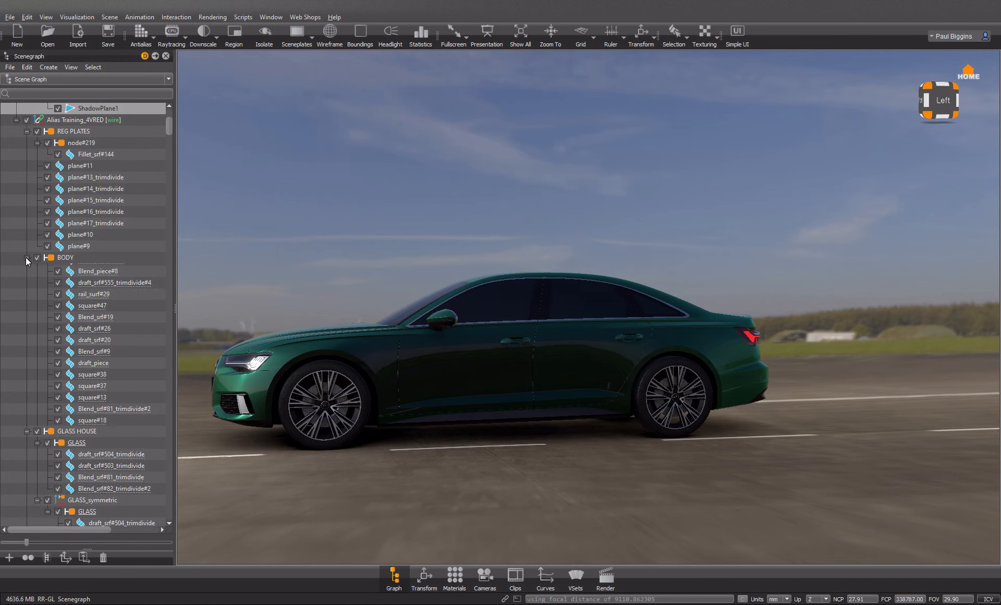
click(26, 407)
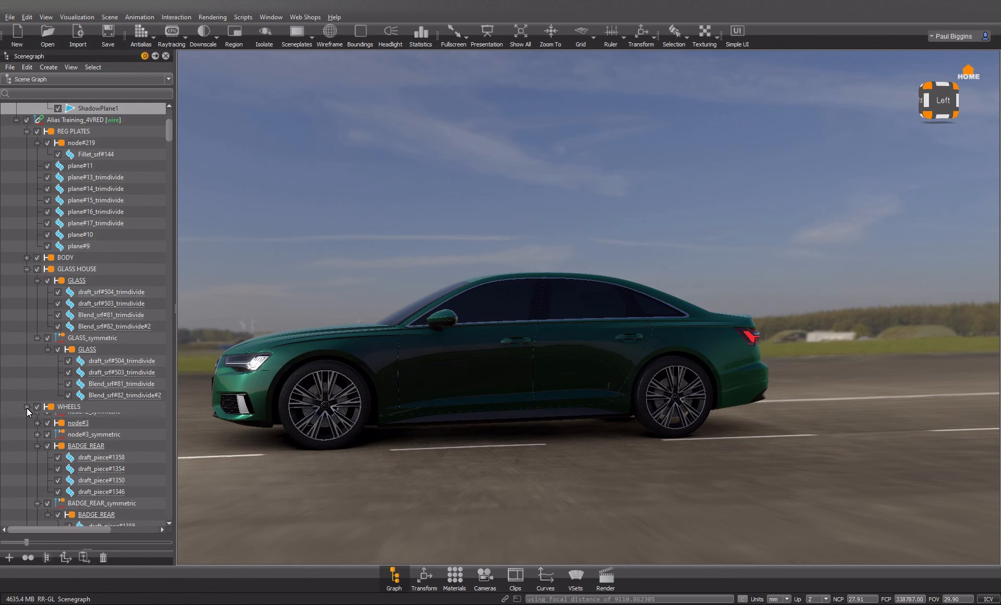
click(67, 408)
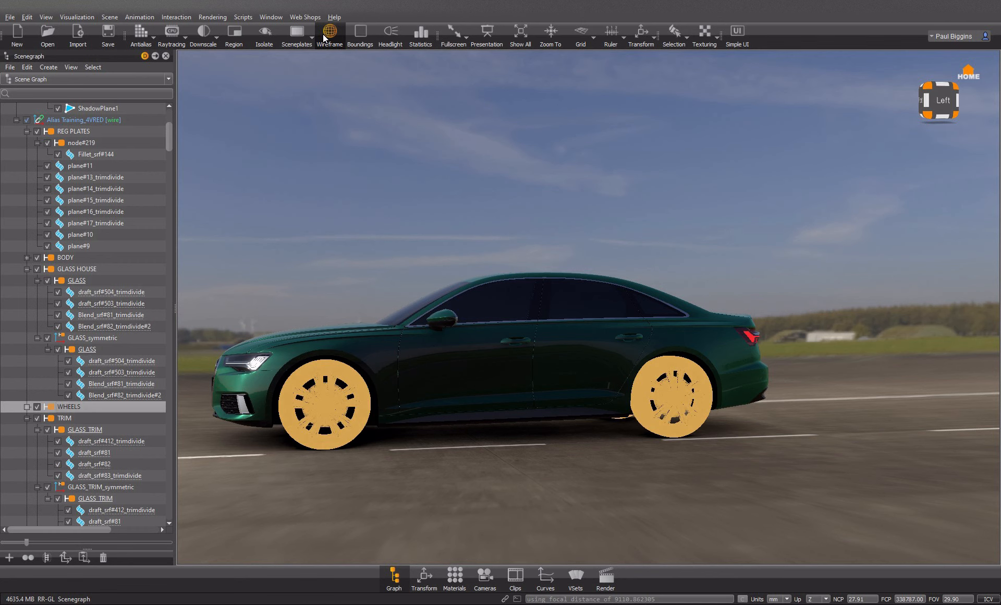
right_click(789, 33)
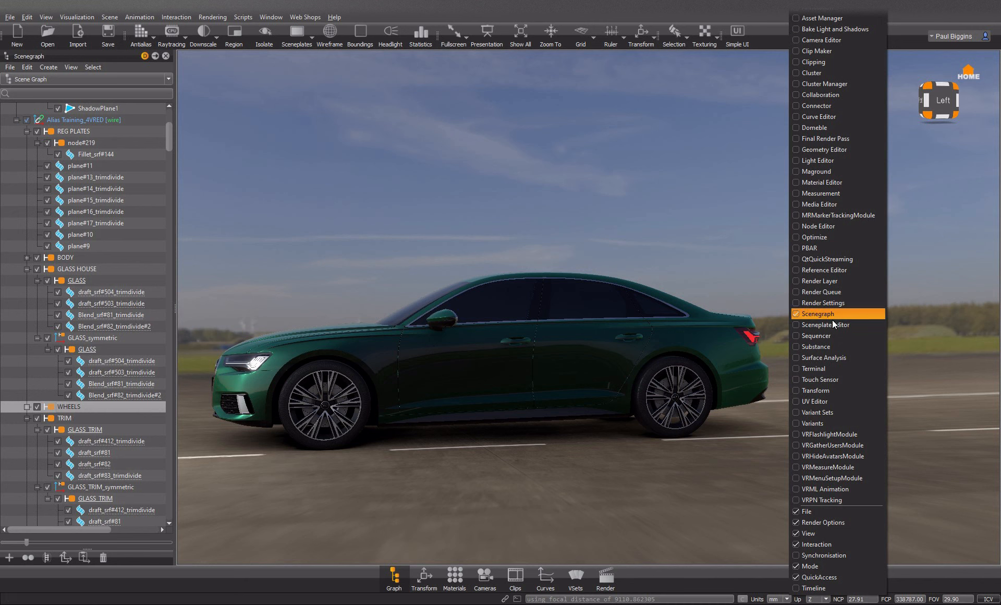
click(824, 388)
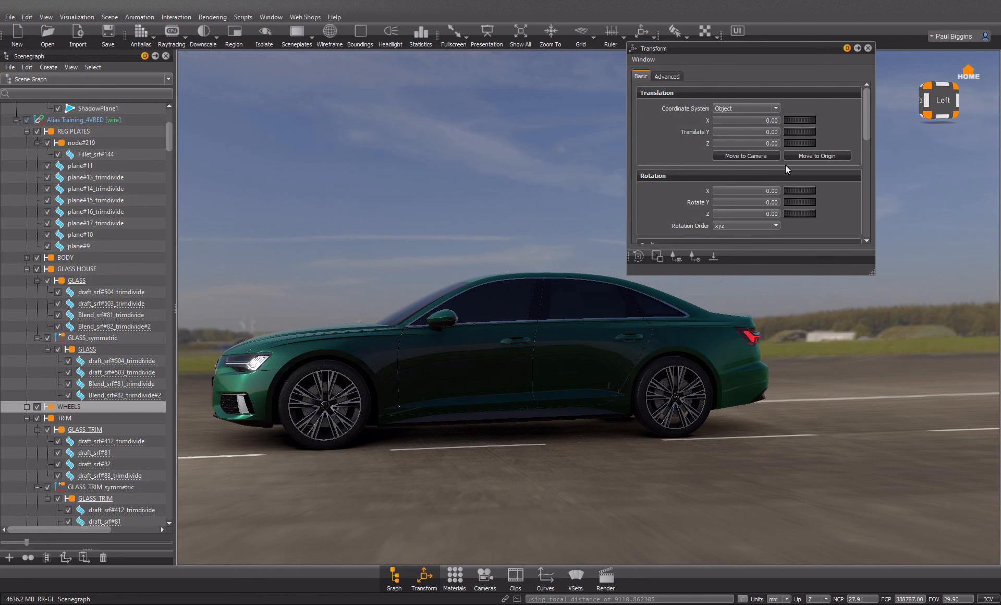
drag(792, 143, 801, 147)
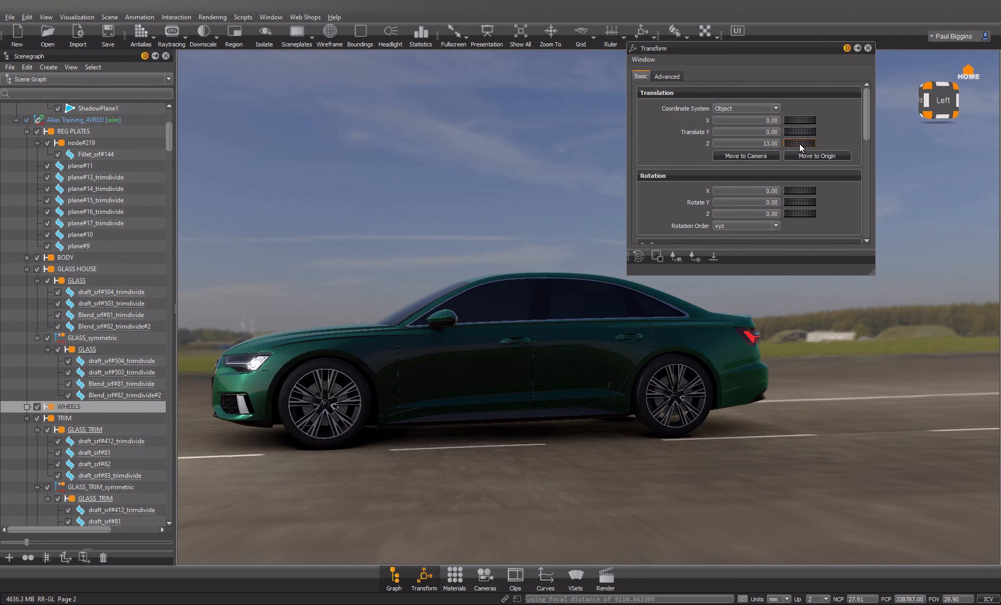
Step: Select ShadowPlane1 and set its Z translation to 22.00 to raise it towards the tyres
click(577, 456)
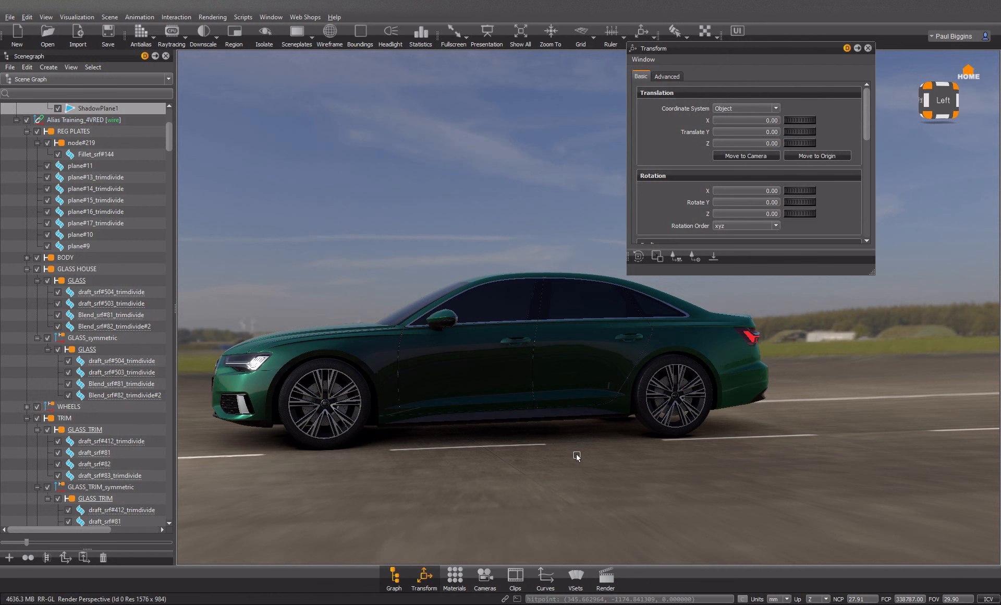
drag(802, 144, 815, 145)
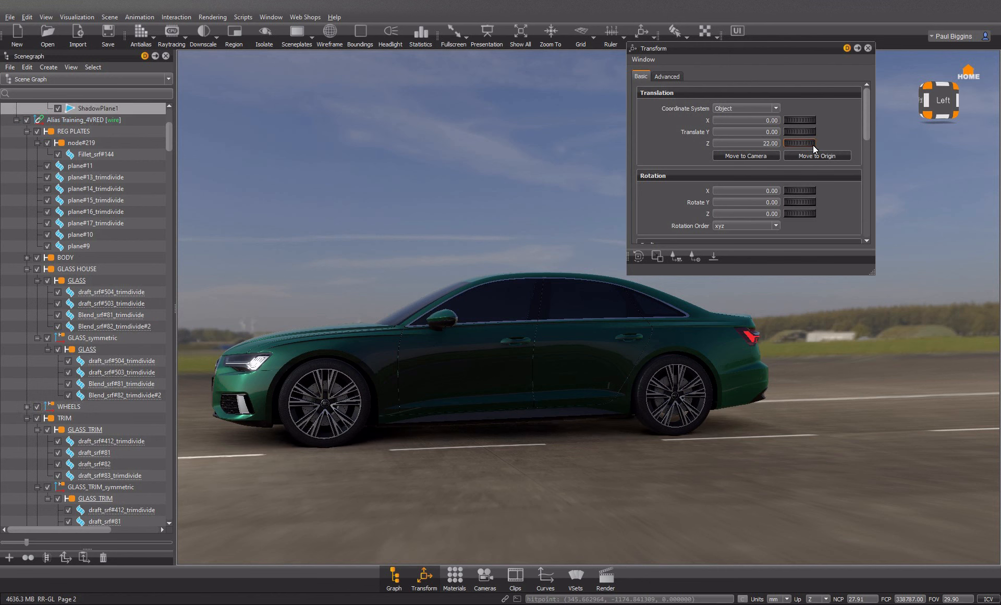
alt+drag(366, 346, 511, 345)
alt+drag(377, 365, 499, 342)
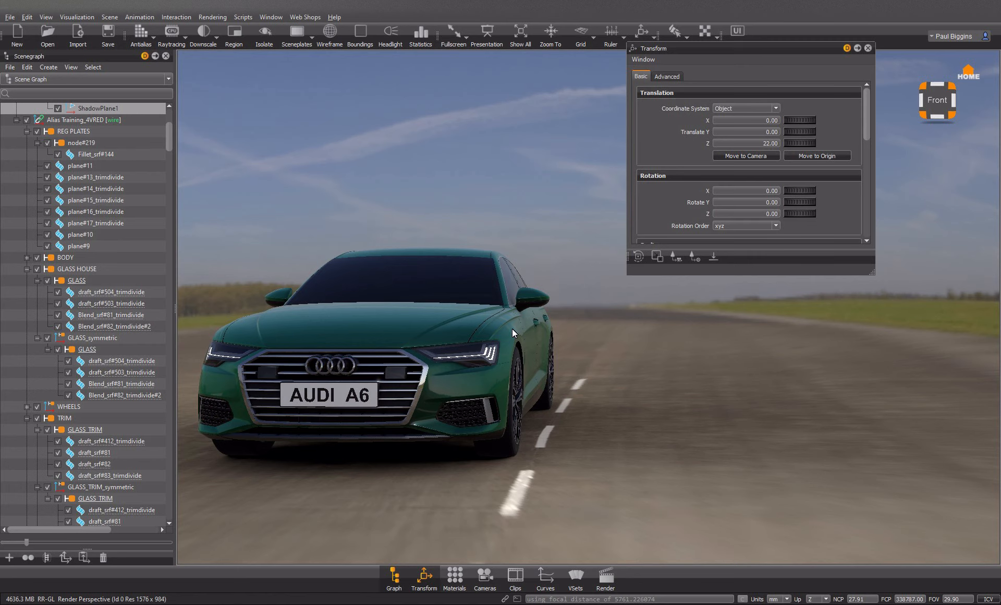
Step: Expand the WHEELS group in the Scenegraph and collapse its subgroups from BADGE_REAR down to SILVER_SPOKE_REAR_symmetric
mouse_move(485, 474)
mouse_down()
mouse_move(419, 467)
mouse_move(486, 470)
mouse_up()
scroll(487, 469, up, 2)
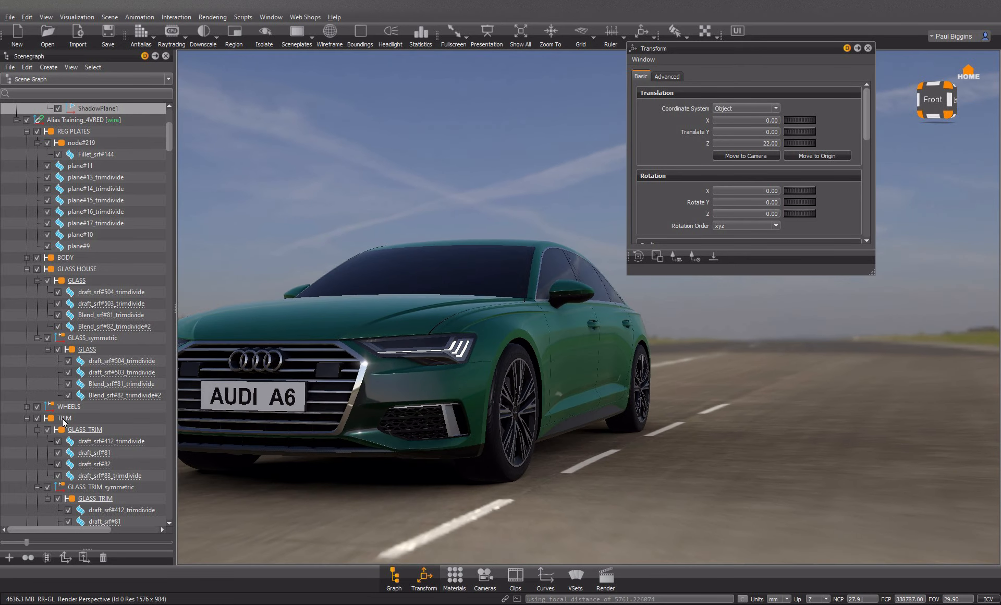
click(26, 406)
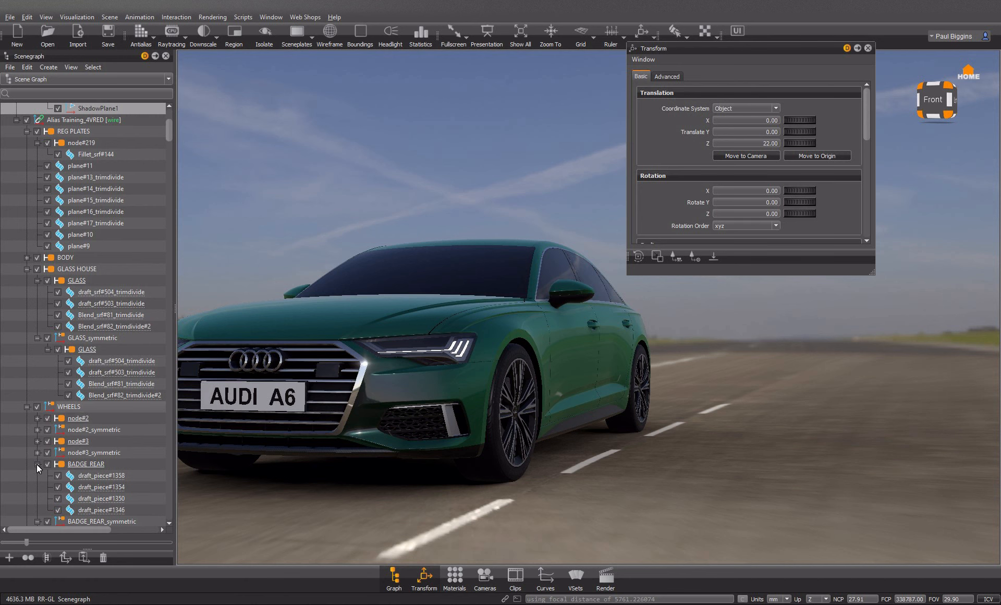
click(37, 464)
click(35, 476)
scroll(36, 472, down, 3)
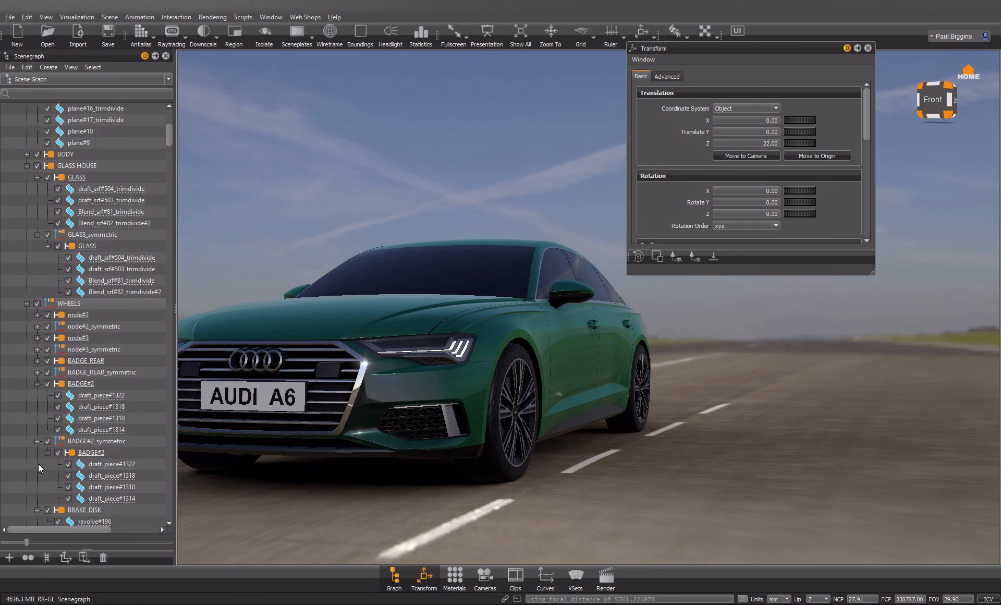
click(36, 389)
click(35, 390)
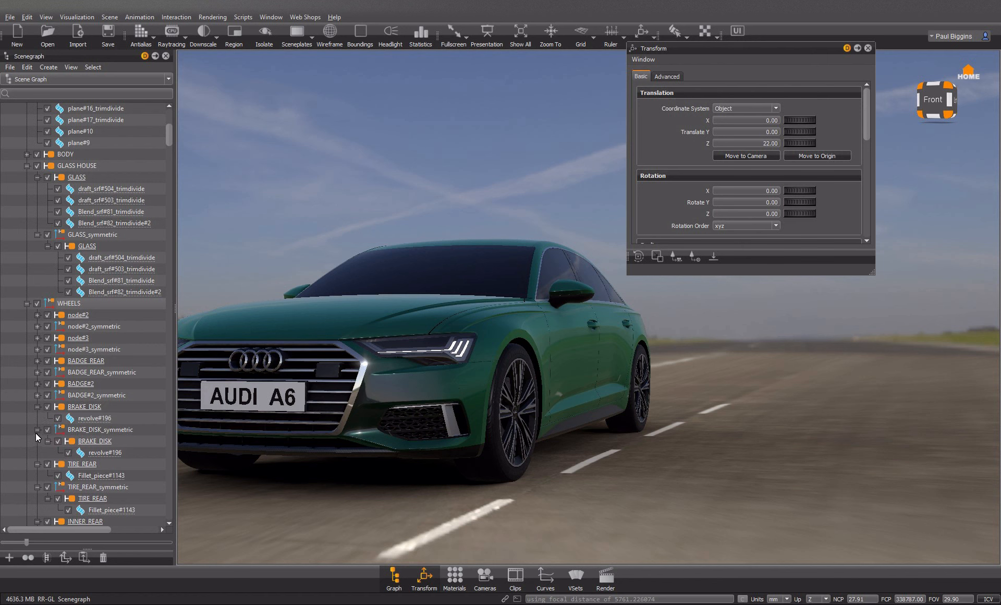
click(37, 407)
click(37, 418)
click(37, 429)
click(35, 443)
click(36, 453)
click(37, 466)
click(37, 475)
click(36, 489)
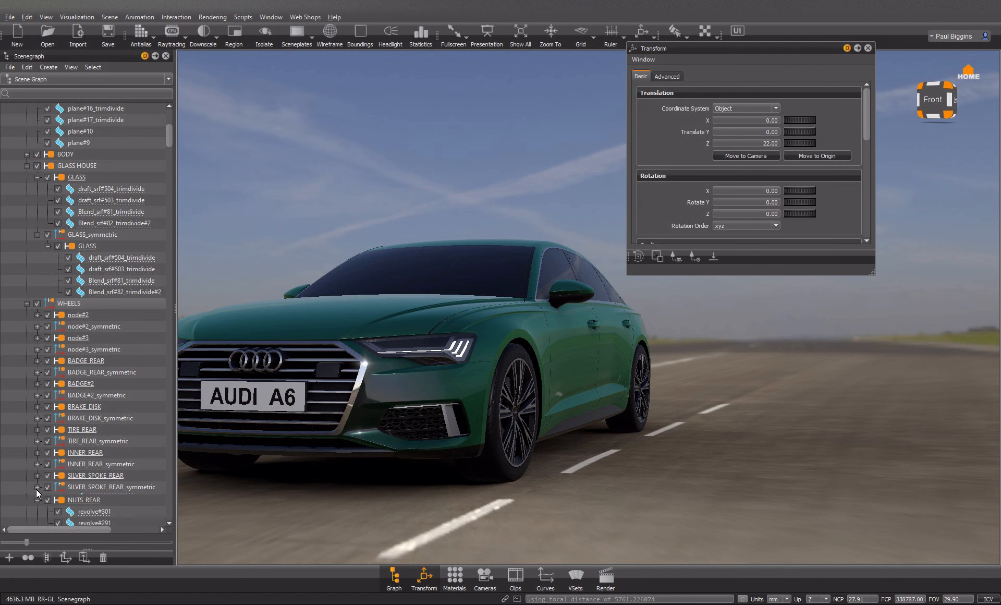
Step: Collapse the WHEELS subgroups from NUTS_REAR down to INNER_symmetric in the Scenegraph
scroll(36, 489, down, 2)
click(37, 429)
click(36, 441)
scroll(38, 457, down, 2)
click(37, 386)
click(38, 395)
scroll(39, 403, down, 1)
click(35, 374)
click(36, 384)
click(38, 395)
click(37, 409)
click(36, 418)
click(36, 433)
click(36, 441)
click(36, 451)
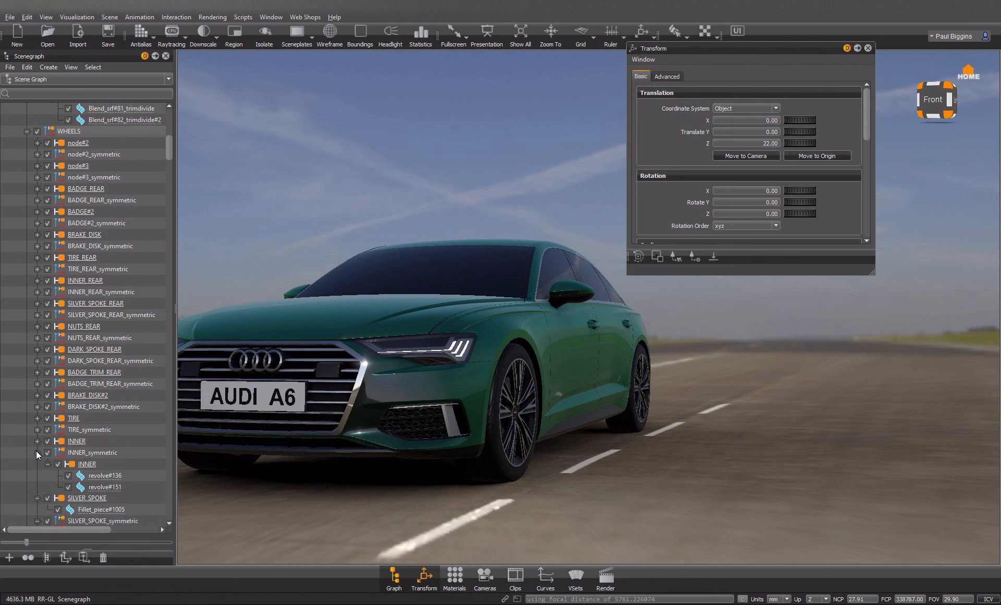
Step: Collapse the remaining WHEELS subgroups from SILVER_SPOKE down to BADGE_TRIM_symmetric
scroll(36, 469, down, 2)
click(35, 396)
click(36, 406)
click(36, 419)
click(38, 430)
click(36, 441)
click(36, 452)
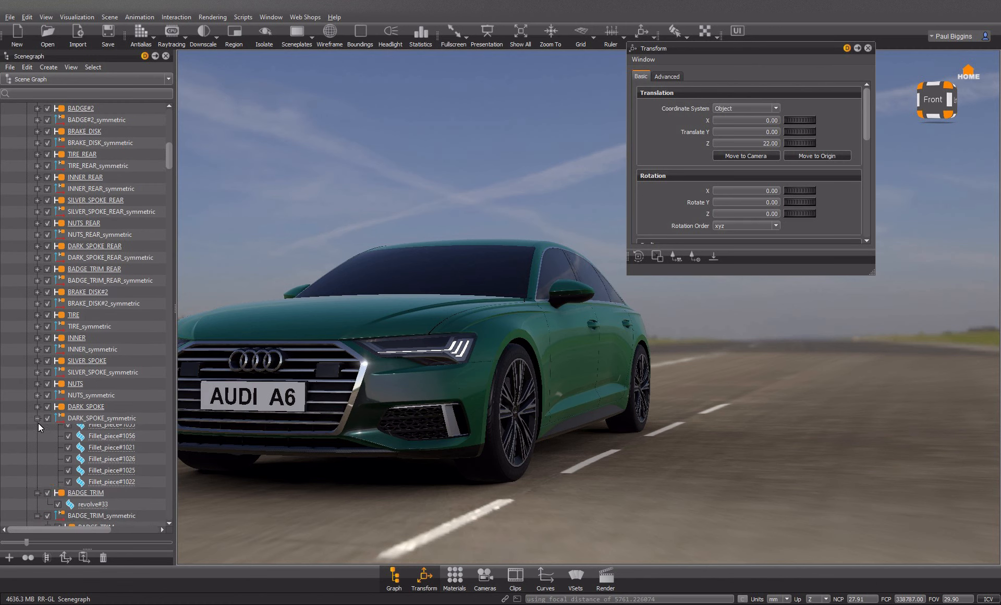
click(36, 384)
click(36, 360)
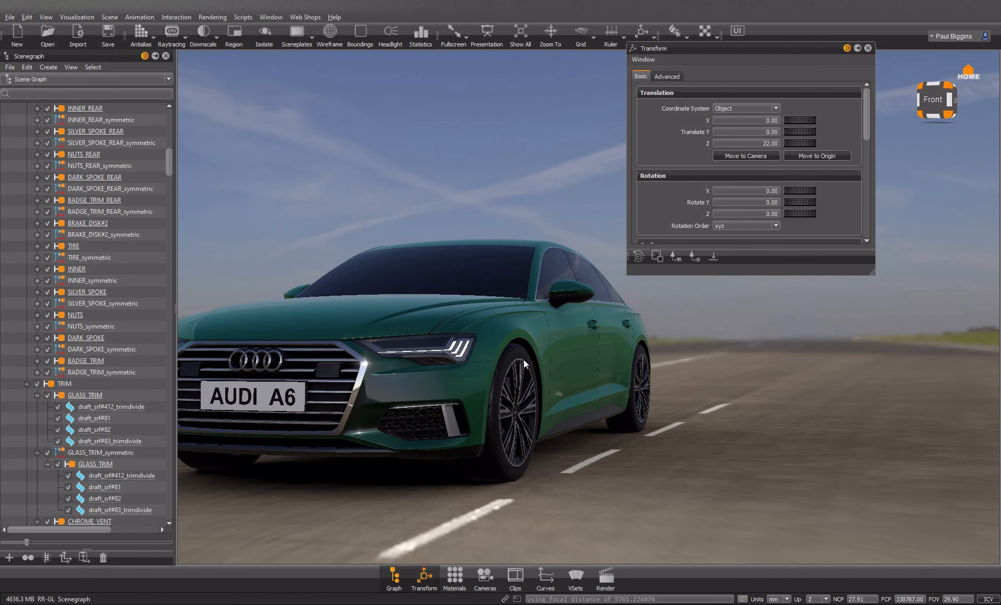
Step: Turn on the wireframe display and clear the ShadowPlane1 selection
scroll(93, 371, up, 5)
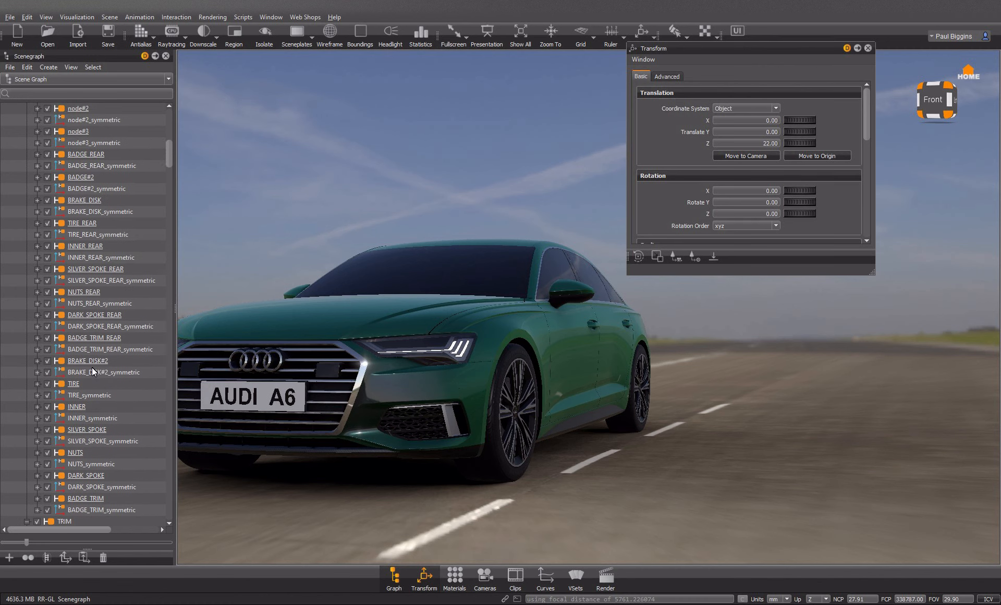
click(329, 32)
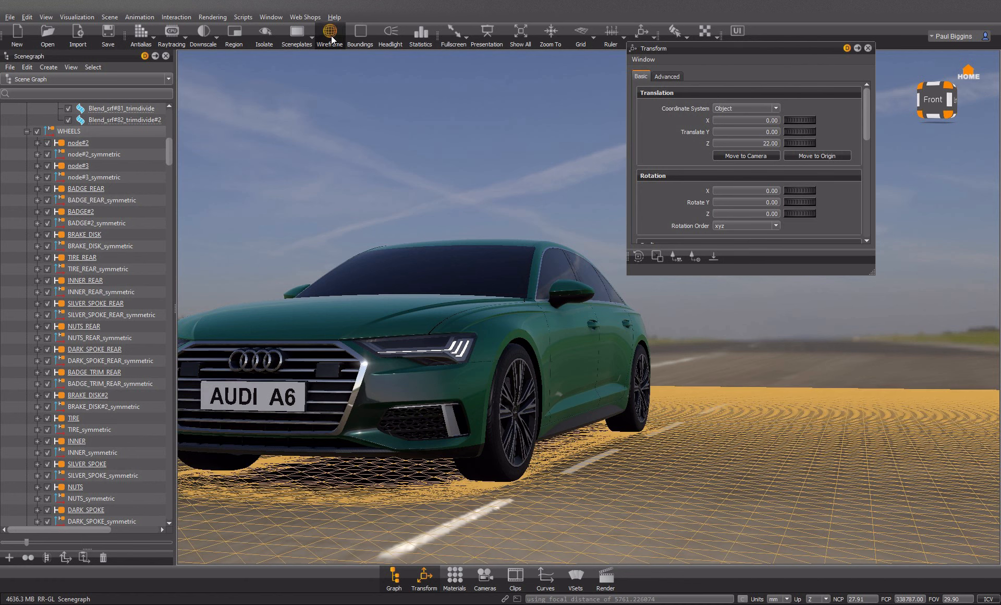
click(440, 221)
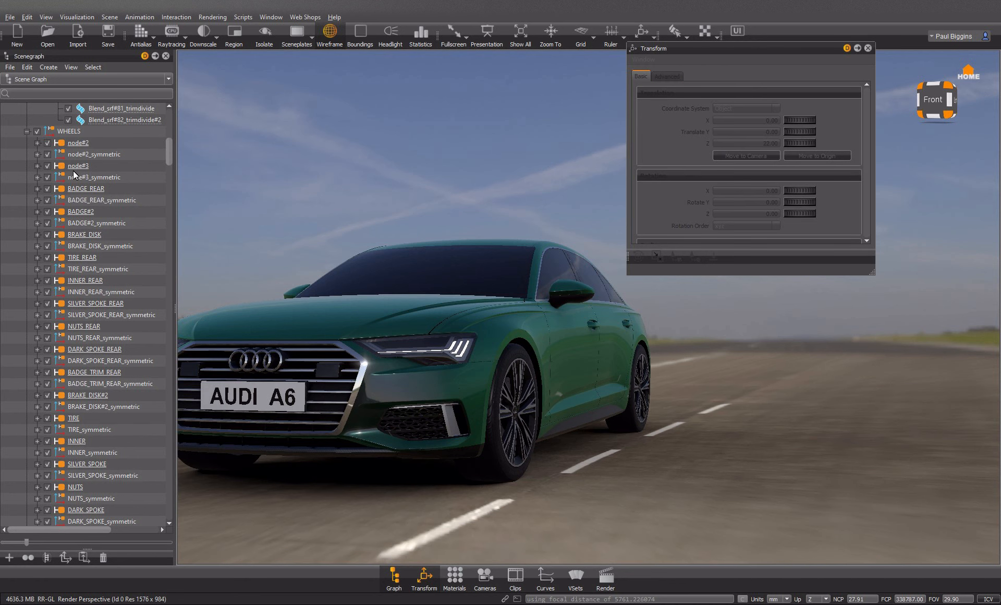
Step: Select the WHEELS subgroups one after another from node#2 to BADGE#2_symmetric to check which wheel parts they contain
click(79, 146)
click(83, 165)
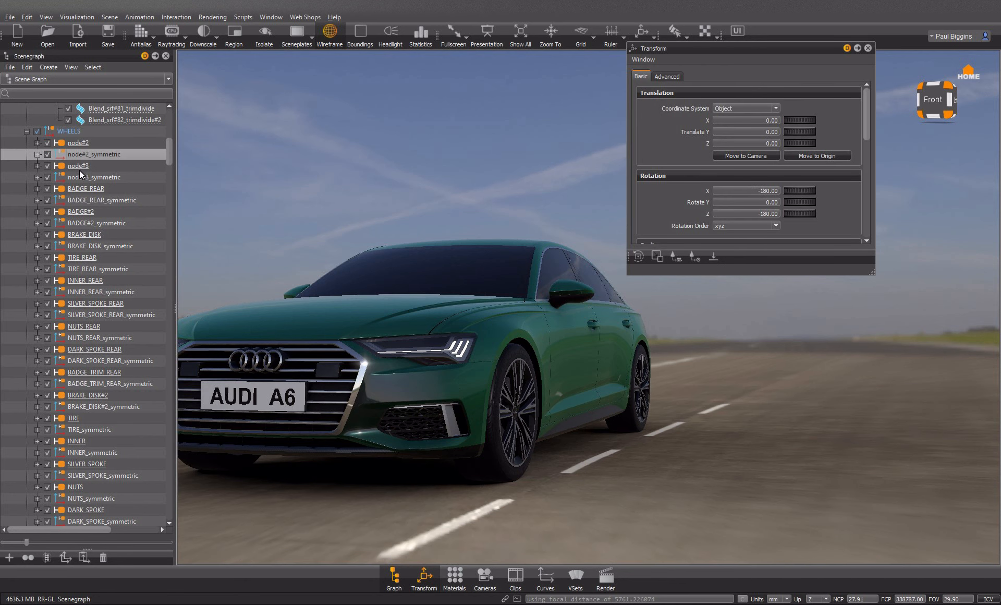
click(80, 178)
click(83, 190)
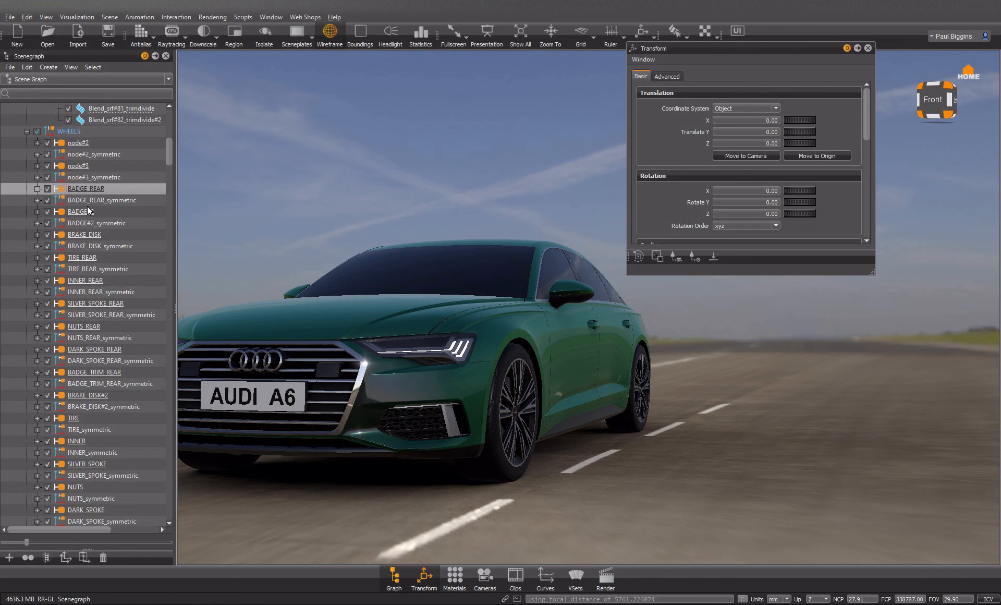
click(87, 210)
click(84, 201)
click(85, 212)
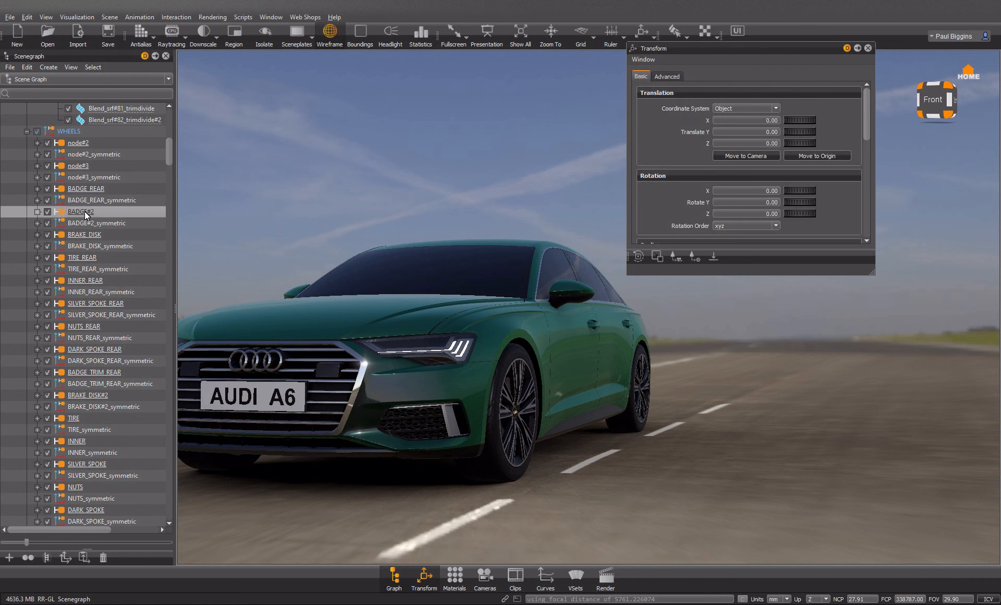
shift+click(89, 222)
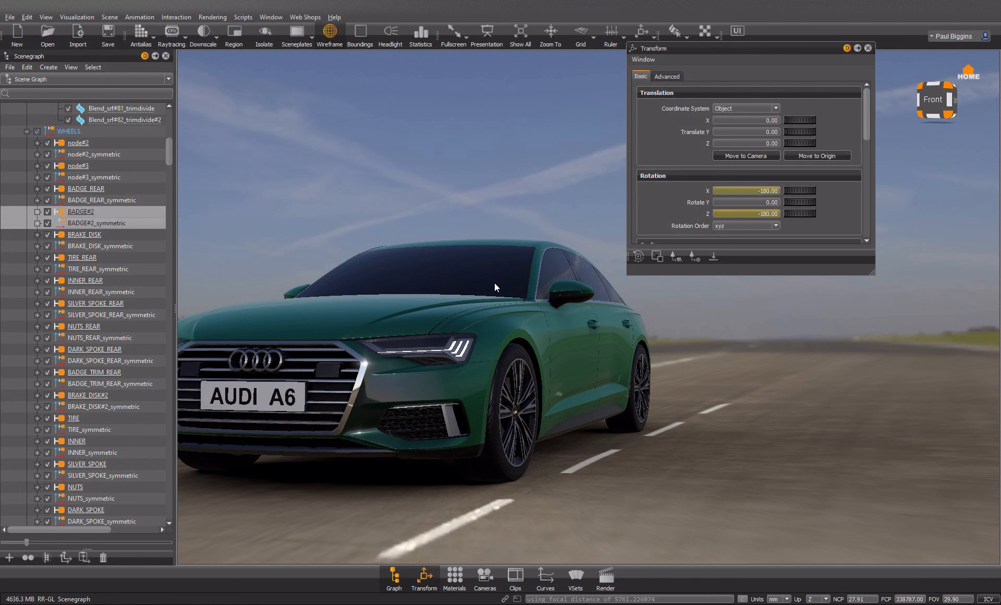
Step: Clear the wheel badge selection and close the Transform and Scenegraph windows
shift+click(446, 202)
drag(587, 327, 513, 318)
shift+click(477, 179)
drag(584, 334, 438, 394)
click(868, 48)
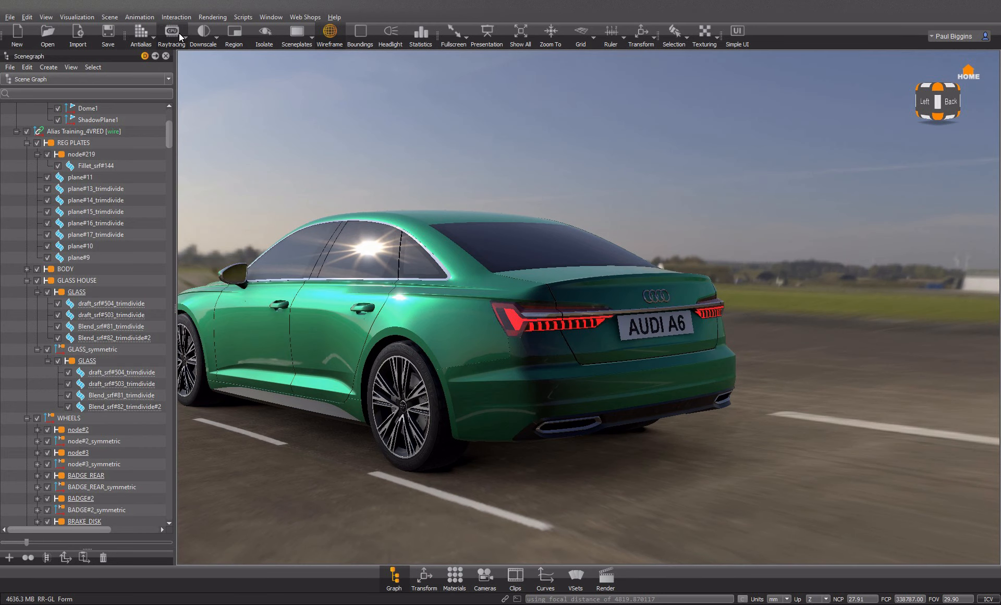
click(166, 56)
Step: Select the windscreen glass, darken the Interior Transparency of its Glass material and close the Material Editor
drag(502, 284, 136, 286)
drag(527, 398, 219, 395)
drag(433, 402, 322, 403)
scroll(322, 403, down, 5)
drag(412, 381, 15, 404)
middle_drag(14, 404, 406, 406)
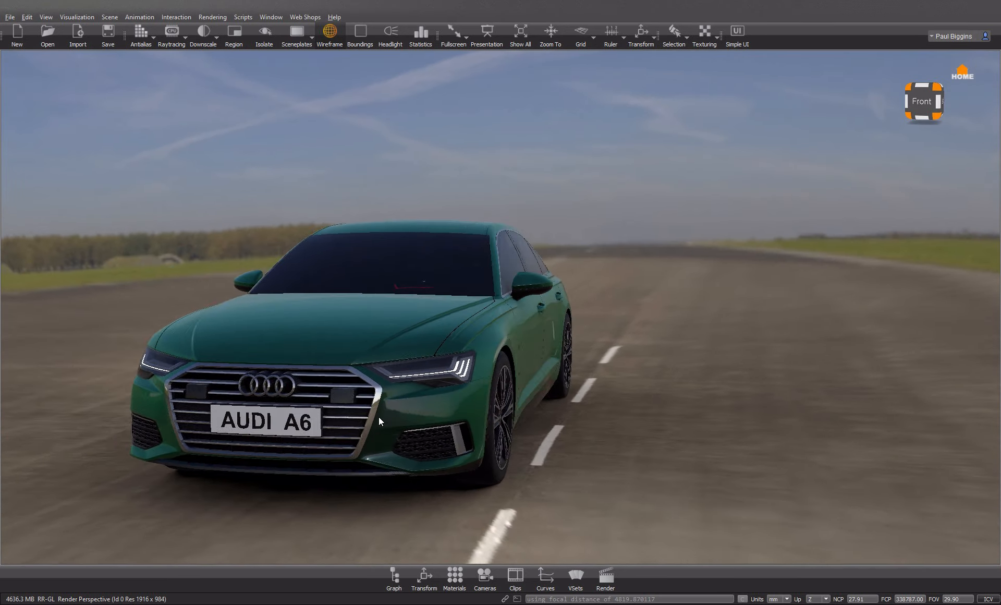
drag(405, 405, 385, 413)
shift+click(506, 224)
shift+click(533, 276)
shift+click(434, 288)
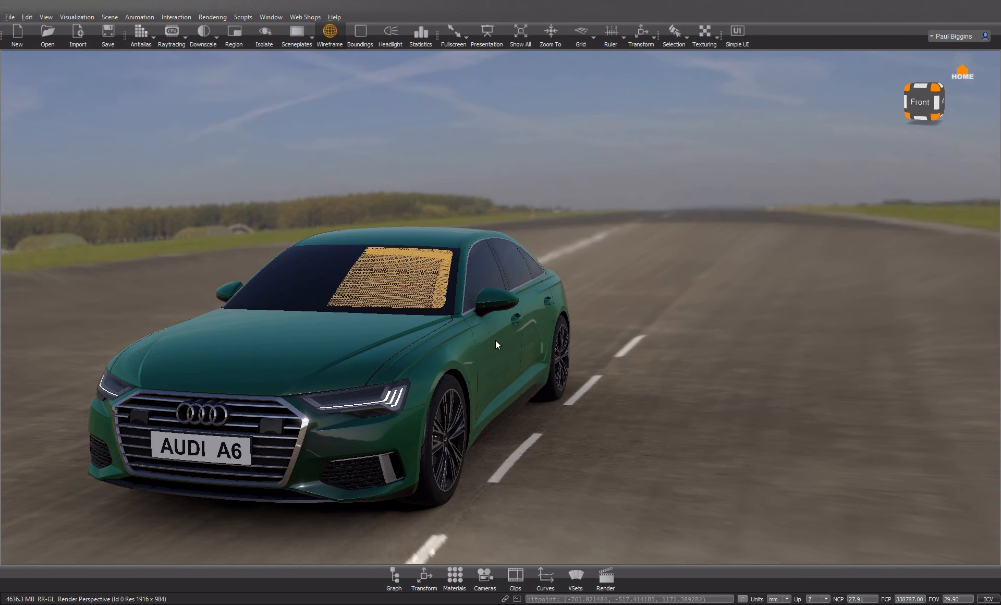
click(454, 576)
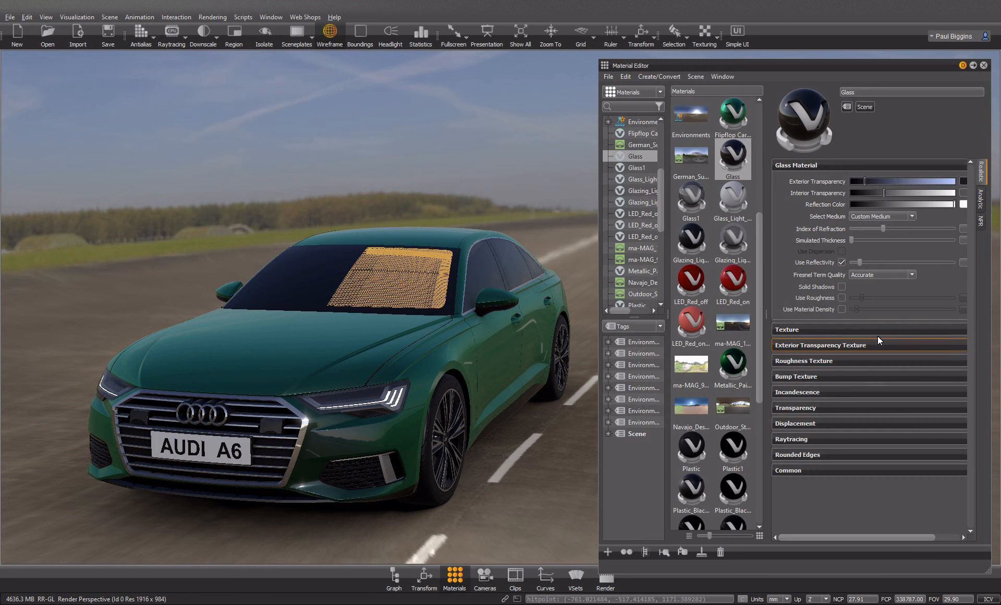
drag(883, 190, 869, 192)
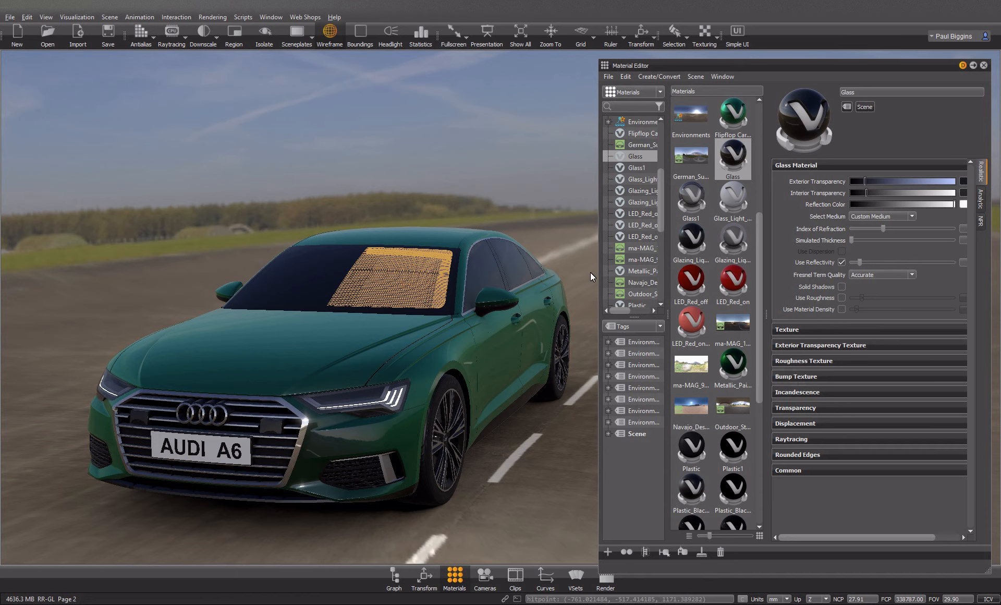
click(983, 65)
Step: Select the windscreen's border surface, slightly darken the Specular Color of its Reflective Plastic1 material and close the Material Editor
shift+click(583, 165)
drag(389, 316, 538, 314)
shift+click(538, 312)
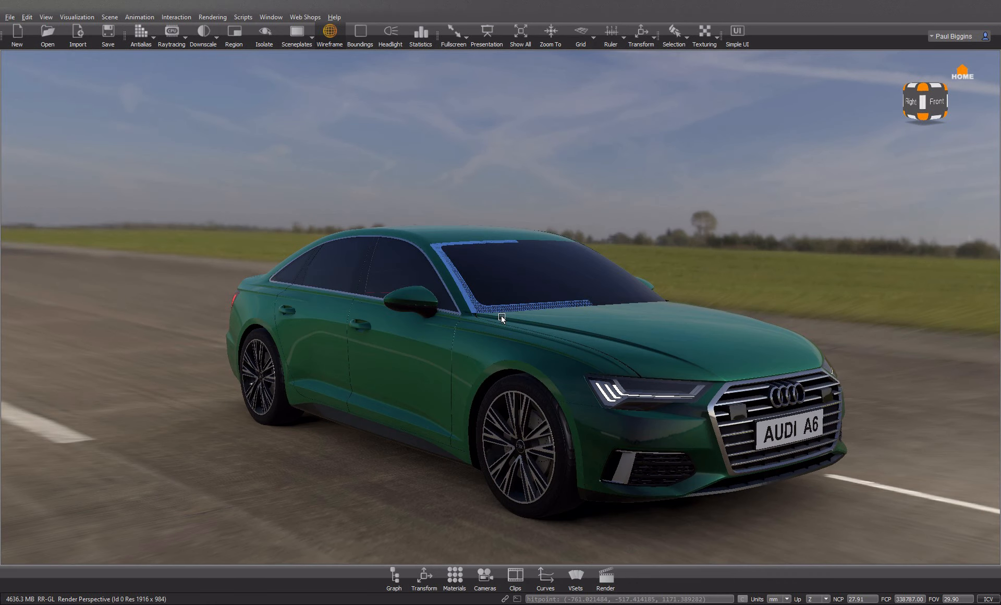
click(452, 581)
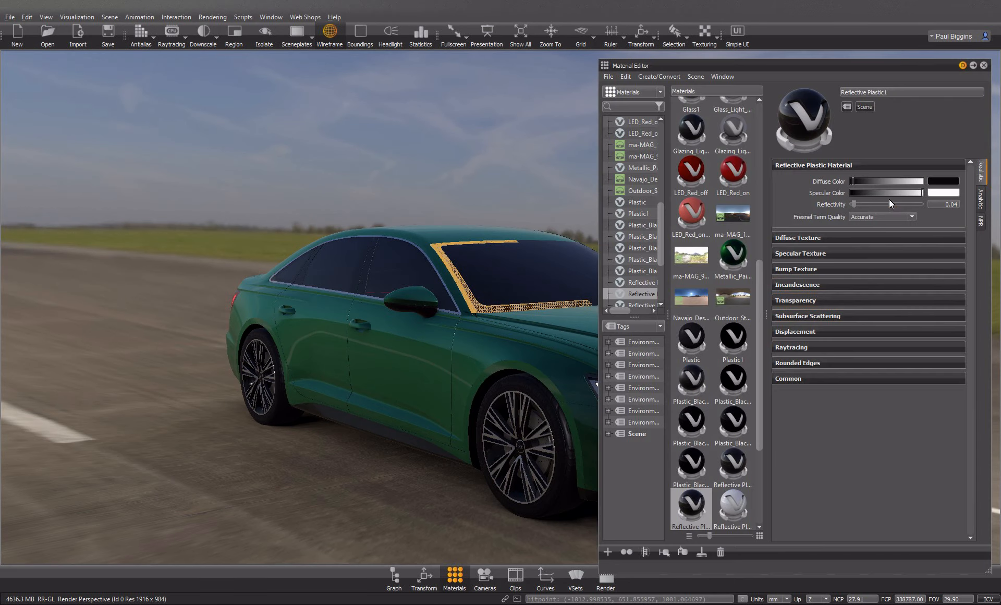
drag(902, 193, 913, 193)
shift+click(508, 168)
drag(471, 261, 58, 276)
drag(485, 333, 37, 337)
drag(527, 336, 407, 404)
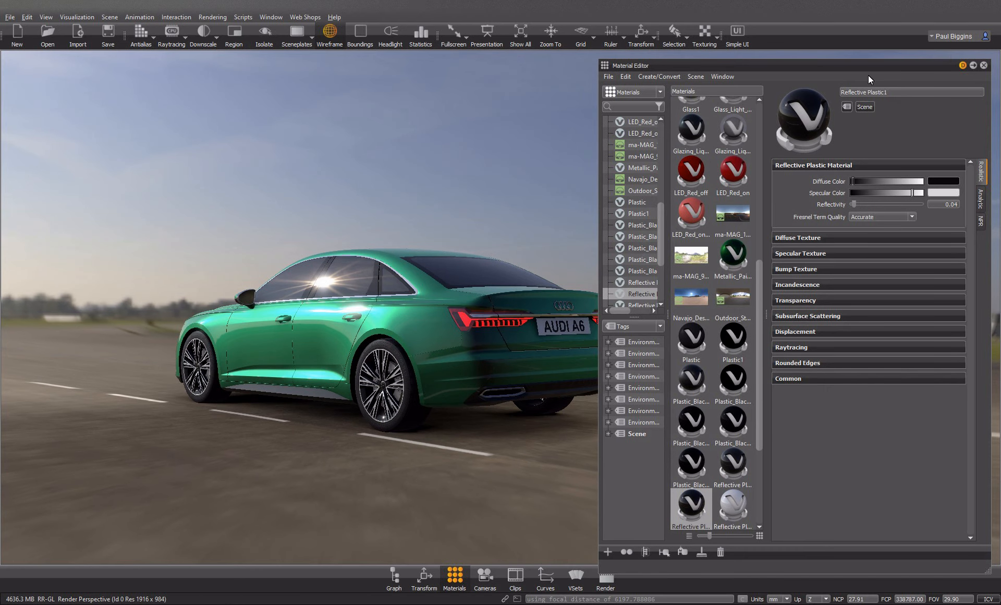
click(984, 65)
Step: Turn on antialiasing and raytracing to render the car from the rear three-quarter view
scroll(499, 417, up, 4)
middle_drag(457, 416, 521, 375)
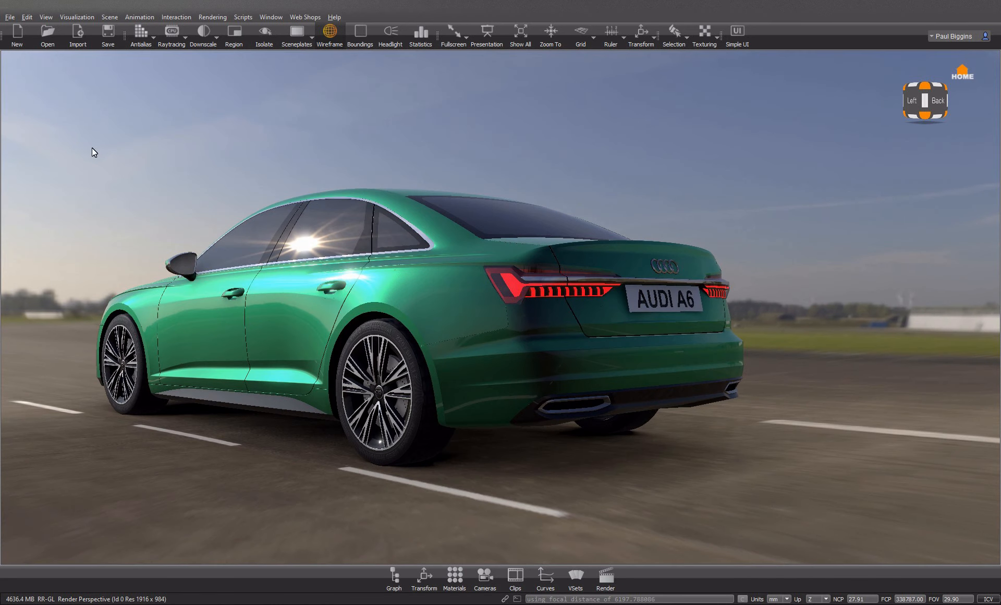
click(138, 33)
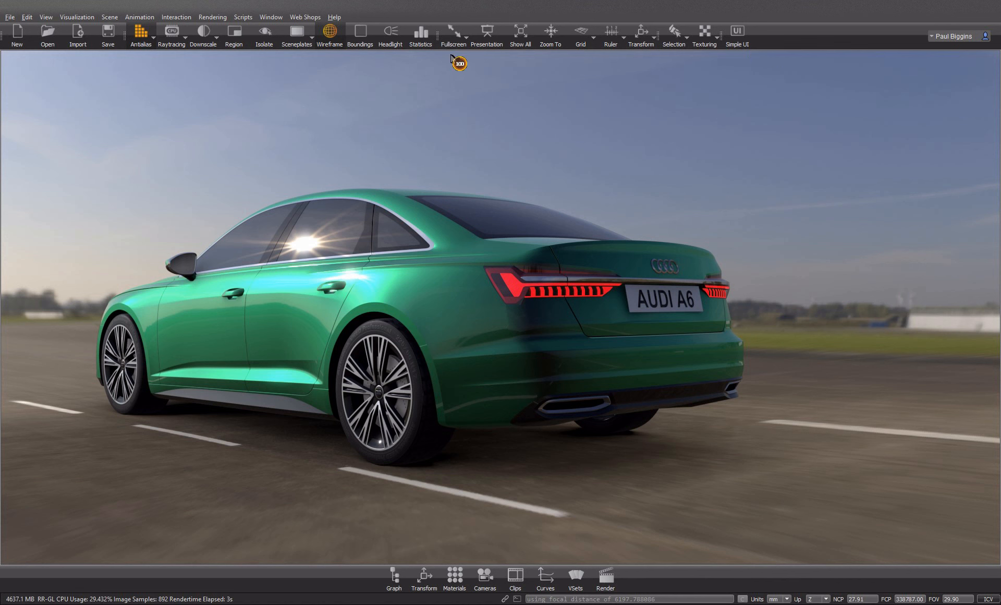
click(171, 33)
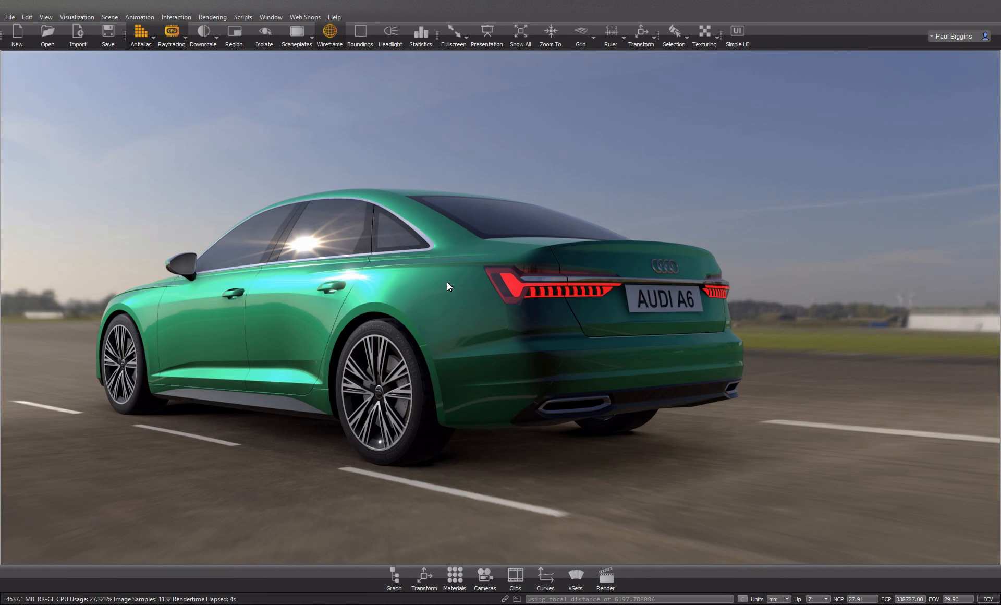
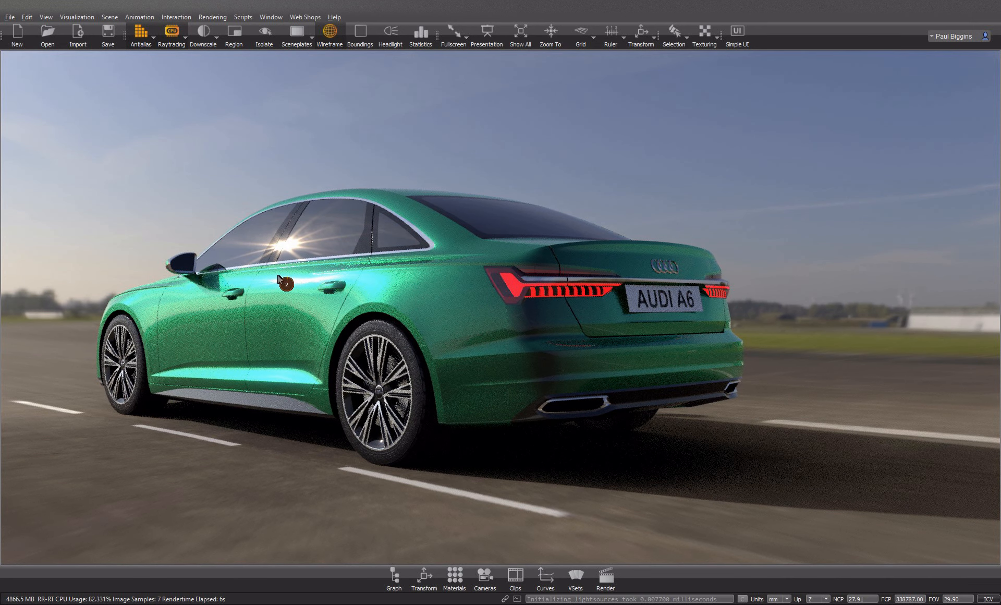
click(515, 324)
click(511, 302)
click(502, 301)
click(505, 327)
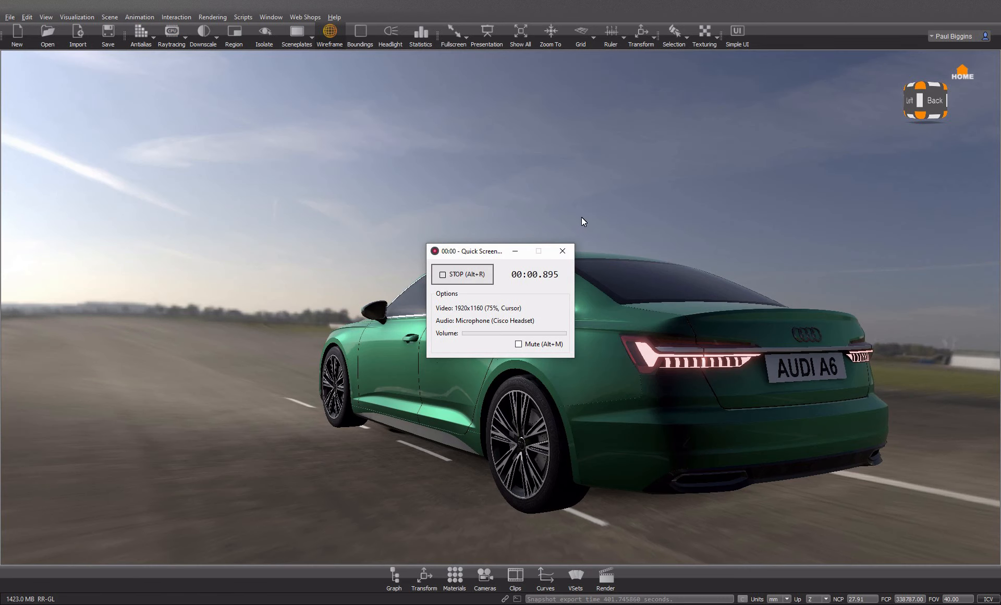
click(515, 251)
Step: Open the Asset Manager, add the do-1J7-0UGL Domeble environment to the scene and close the Asset Manager
drag(555, 342, 487, 302)
mouse_move(624, 405)
mouse_down()
mouse_move(808, 415)
mouse_move(536, 404)
mouse_move(749, 427)
mouse_move(599, 408)
mouse_move(609, 408)
mouse_up()
scroll(617, 366, down, 2)
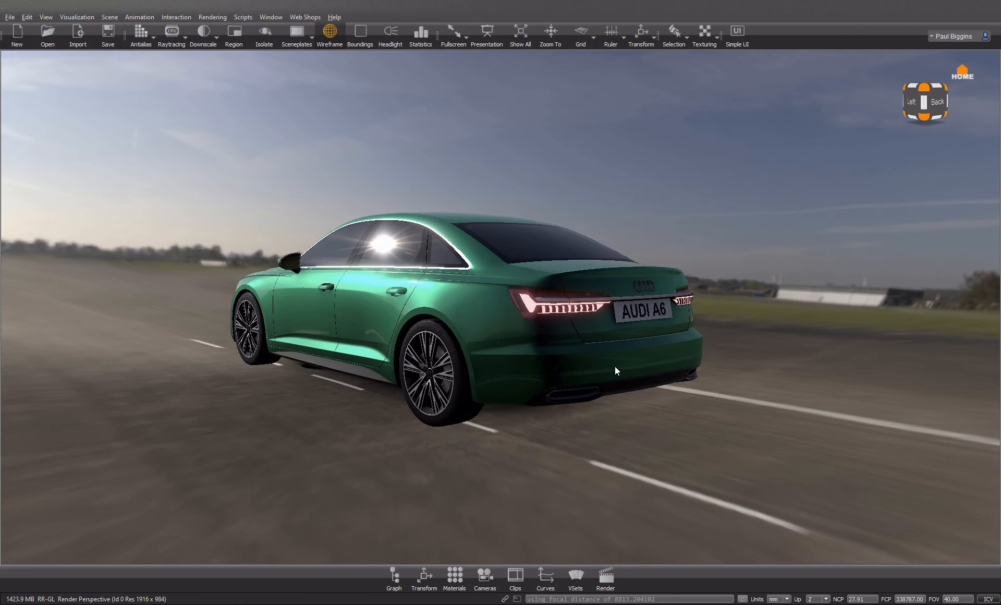
middle_drag(615, 366, 580, 354)
mouse_move(595, 346)
mouse_down()
mouse_move(558, 350)
mouse_move(614, 346)
mouse_up()
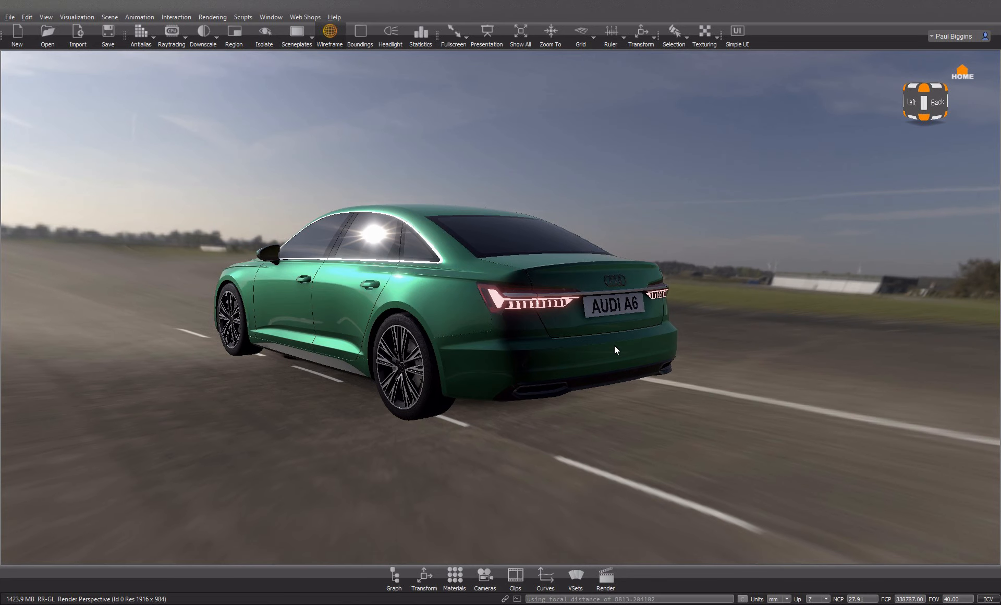
right_click(785, 36)
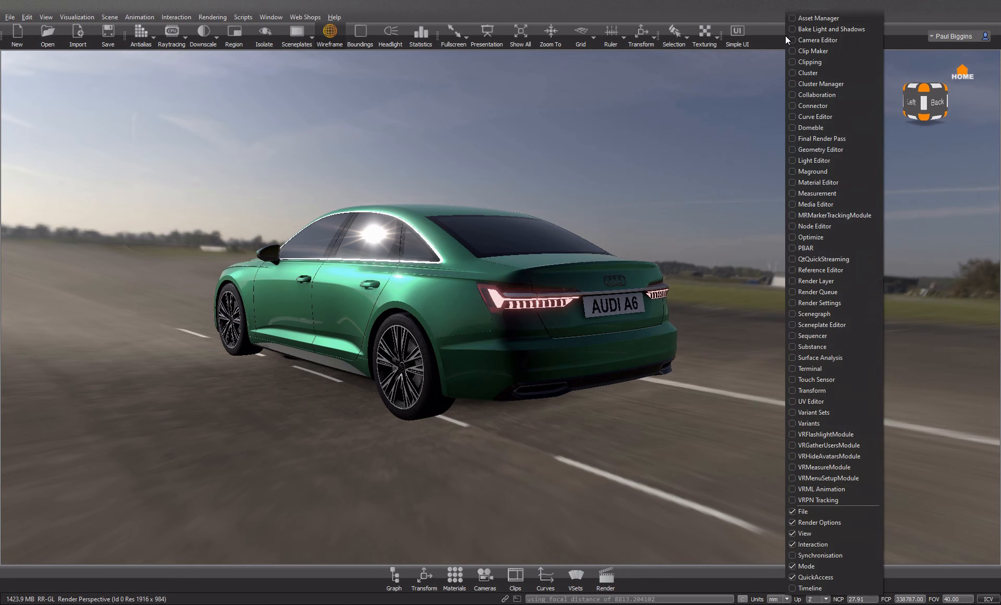
click(814, 20)
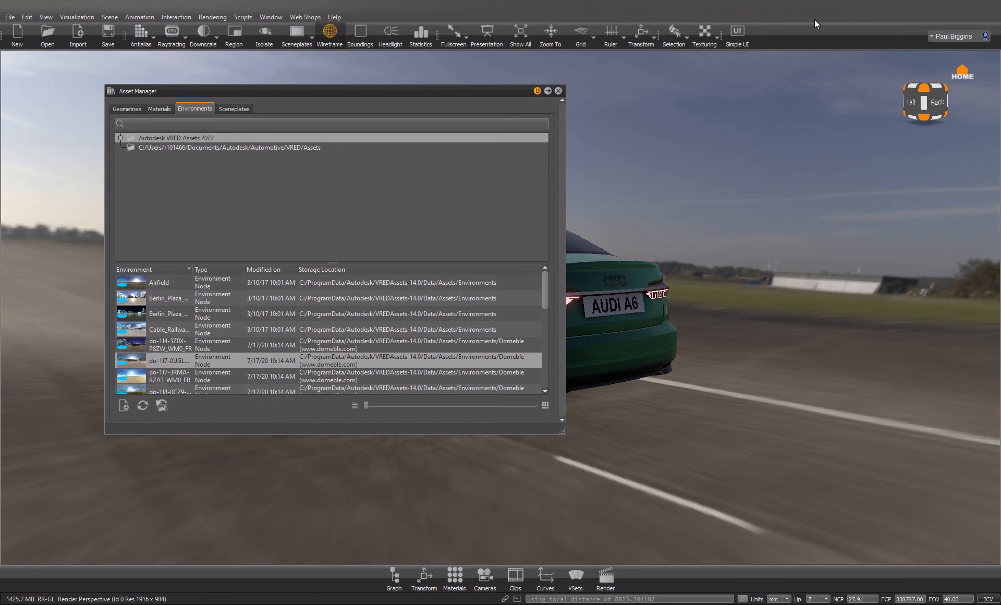
click(159, 364)
right_click(162, 362)
click(252, 357)
right_click(190, 354)
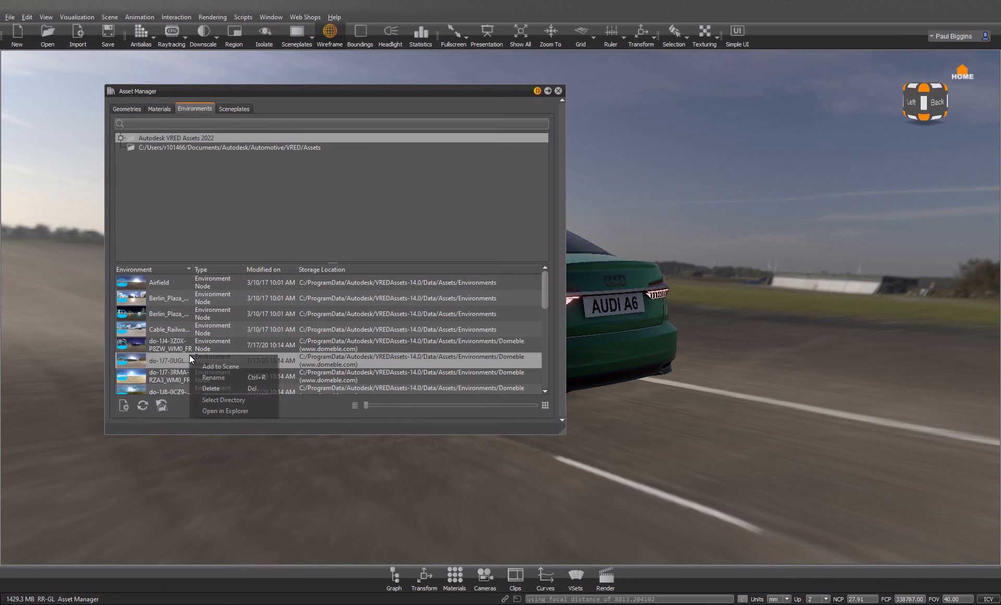
click(220, 367)
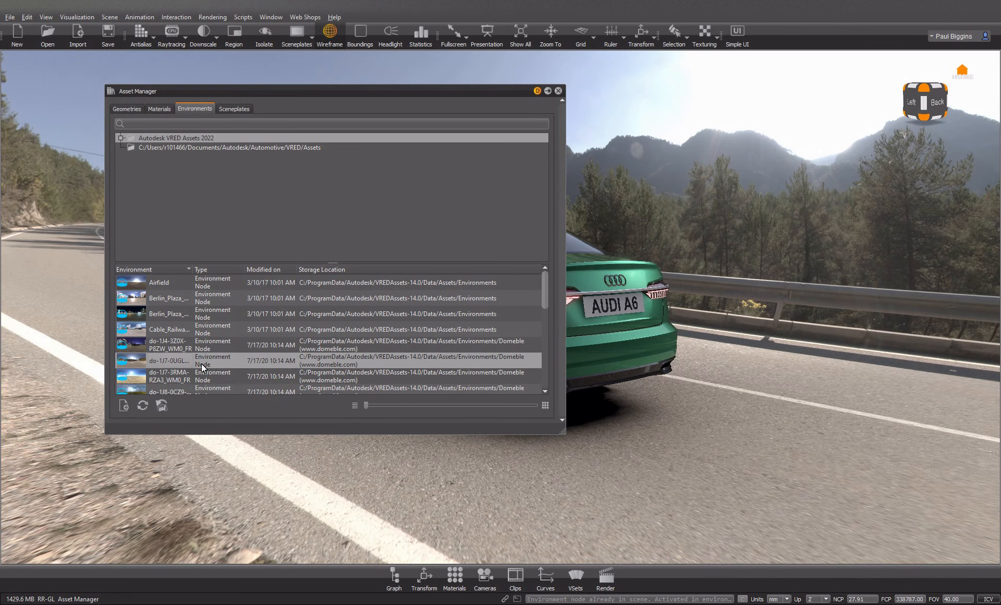
click(557, 90)
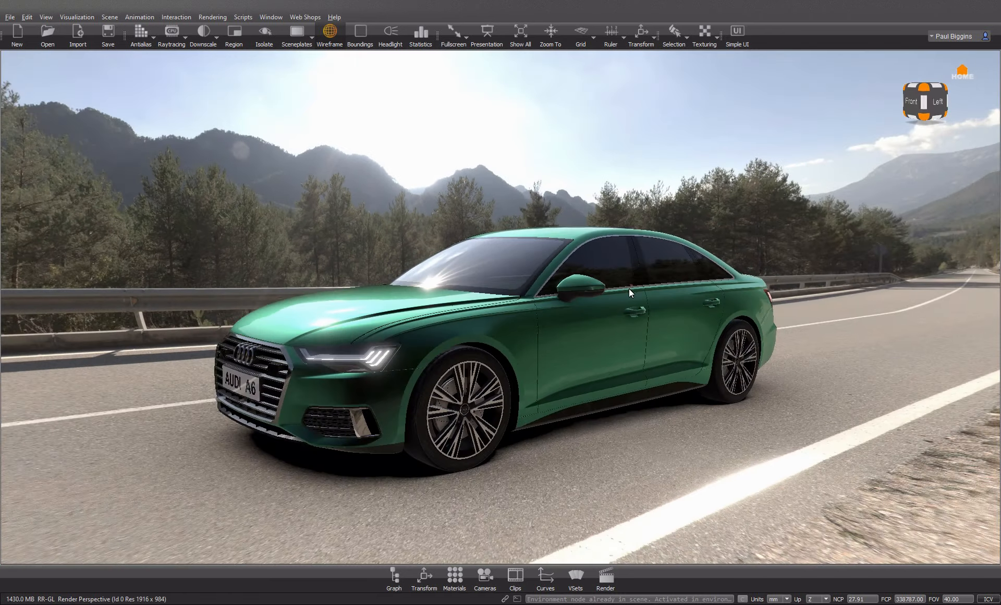
Step: Add the do-1J7-0UGL-S77Z Domeble backplate from the Asset Manager, then turn on sceneplates to place it behind the car
drag(629, 289, 726, 276)
right_click(791, 33)
click(809, 21)
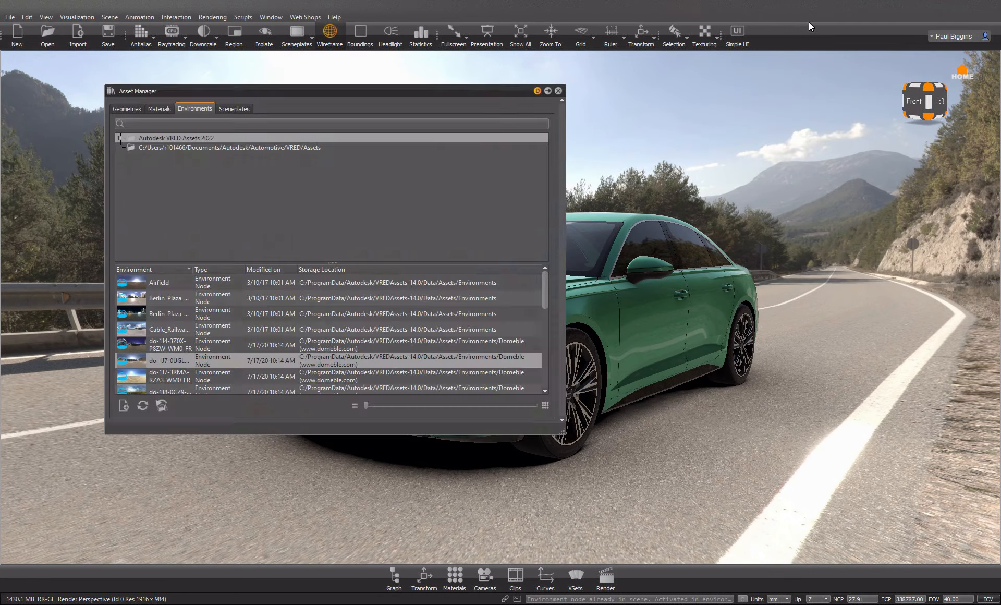
click(234, 109)
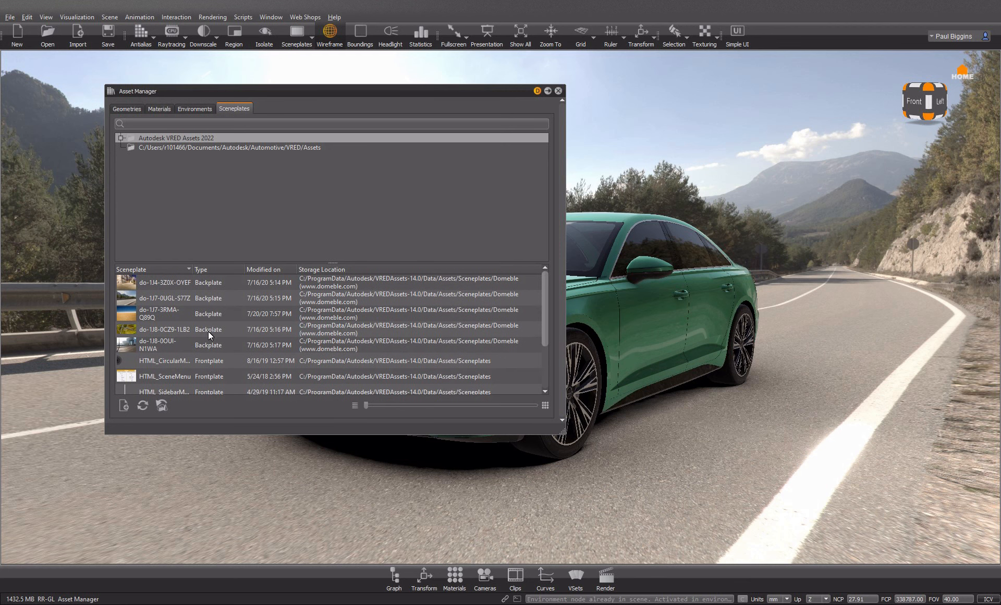
click(145, 302)
right_click(153, 298)
click(177, 306)
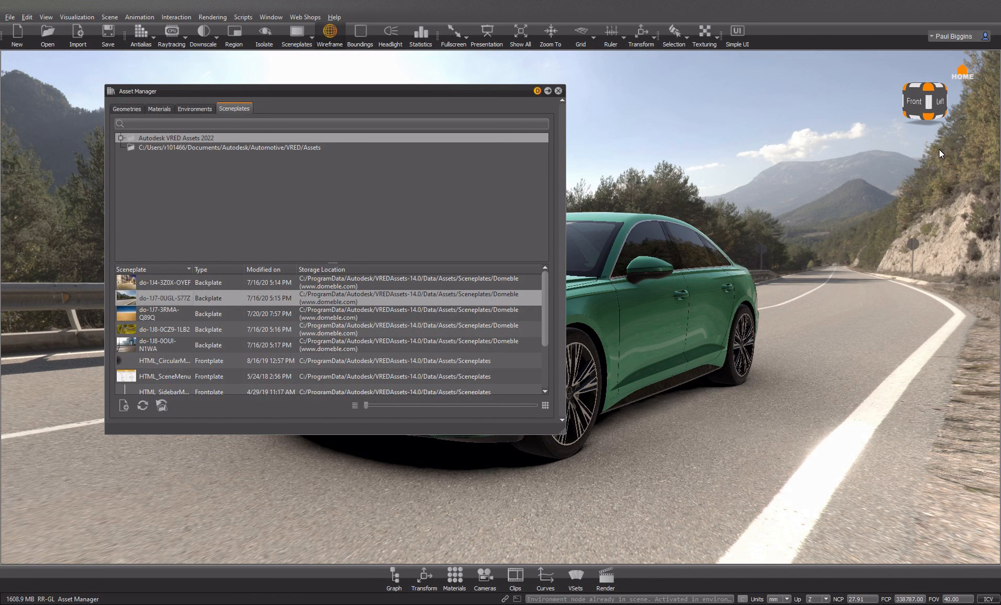
click(558, 90)
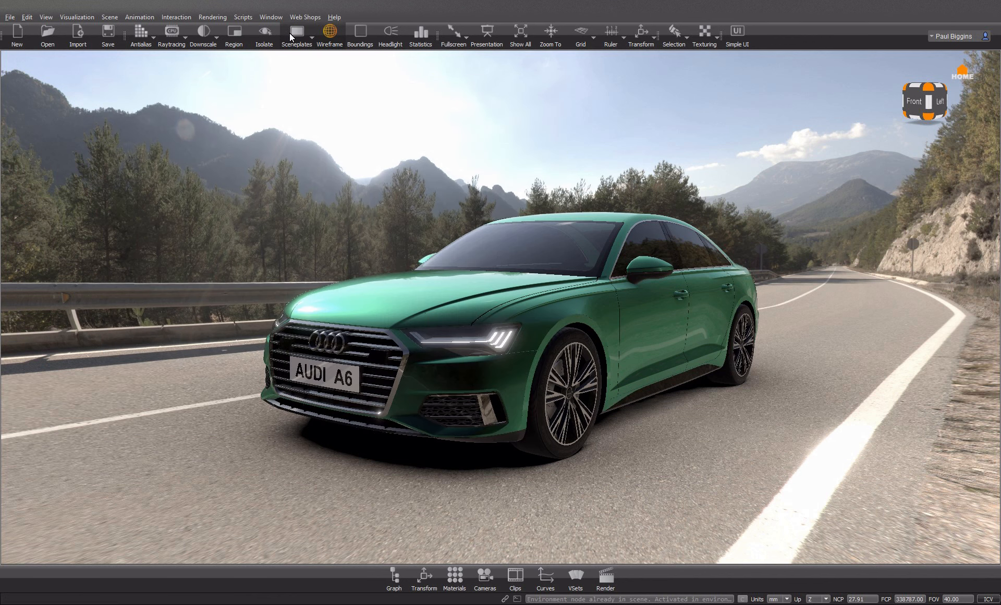
click(291, 32)
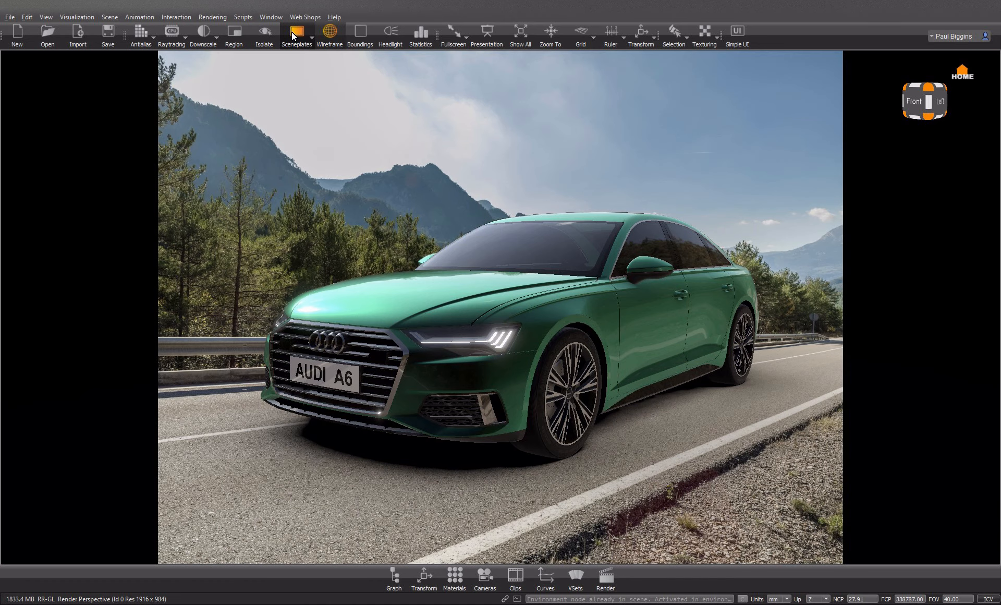
drag(596, 399, 588, 421)
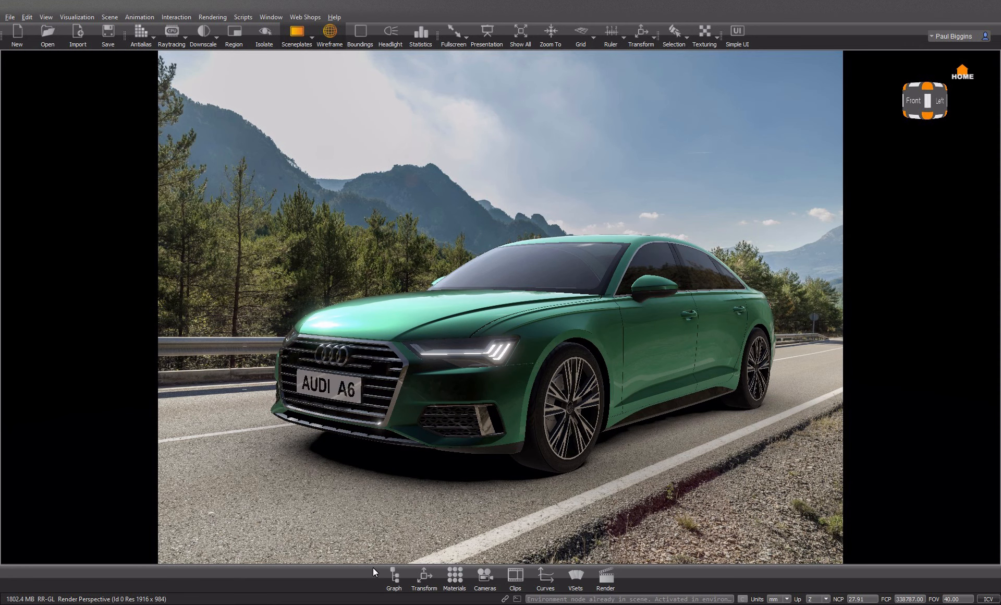
Step: Hide the Alias Training_4VRED model in the scenegraph, show the grid and roughly align its perspective with the road
click(394, 576)
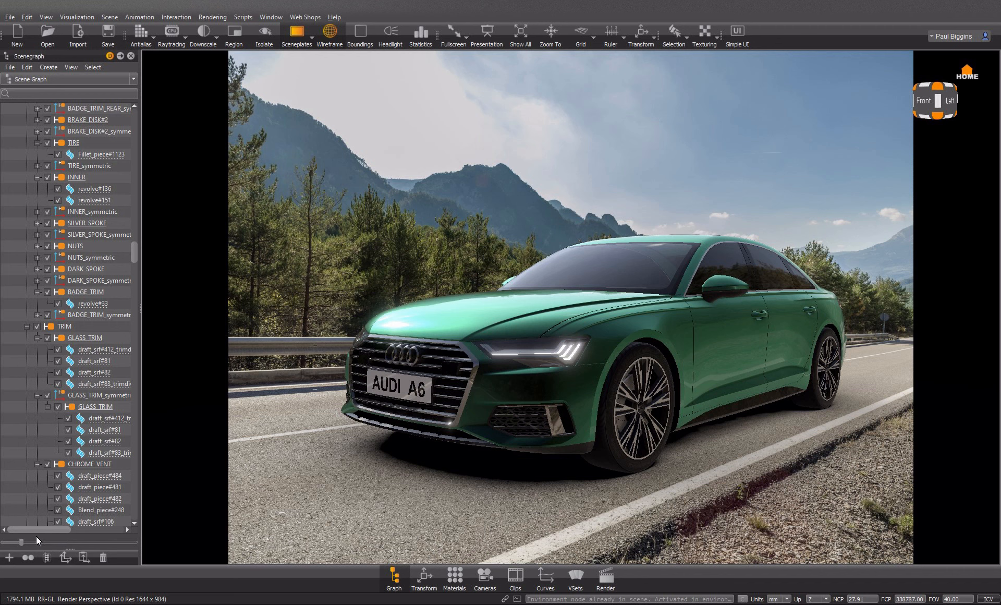
drag(134, 251, 127, 118)
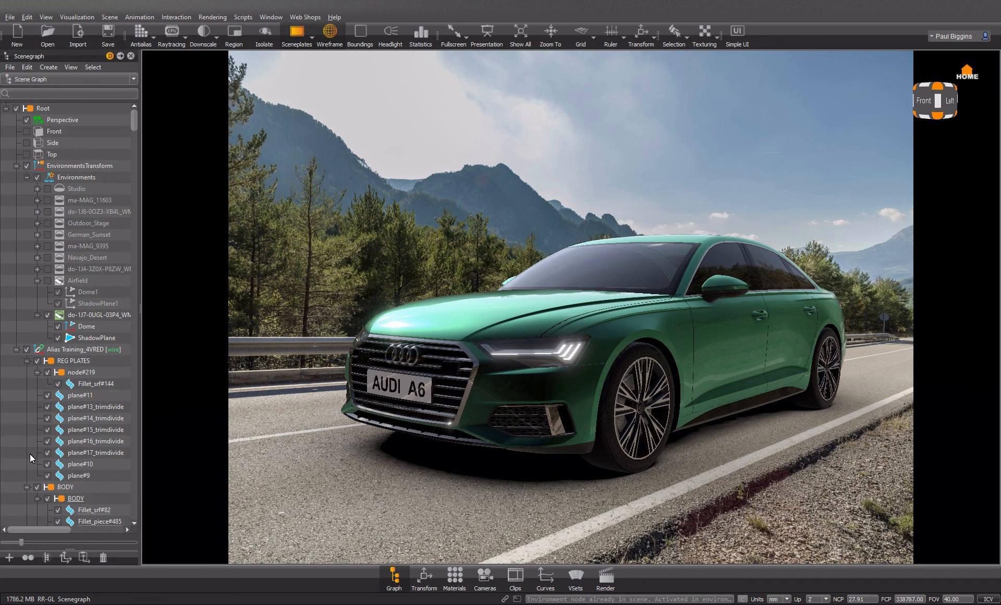
click(26, 349)
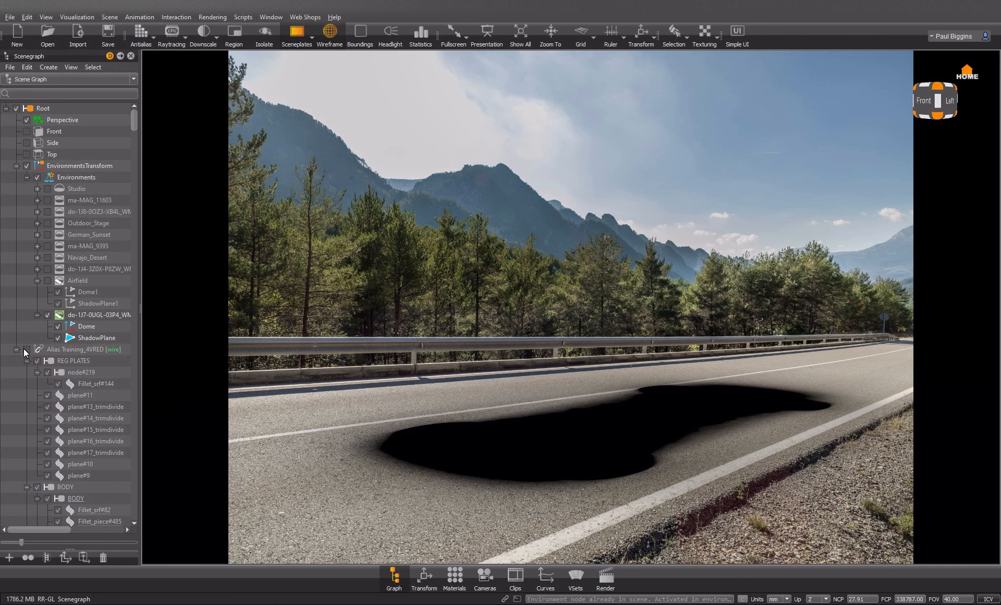
click(580, 36)
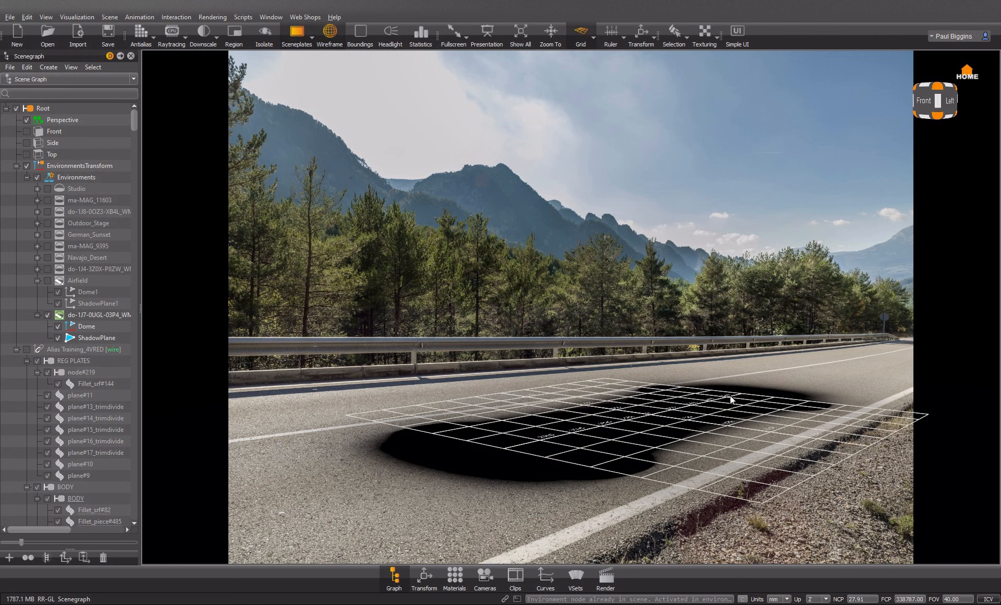
drag(728, 405, 731, 410)
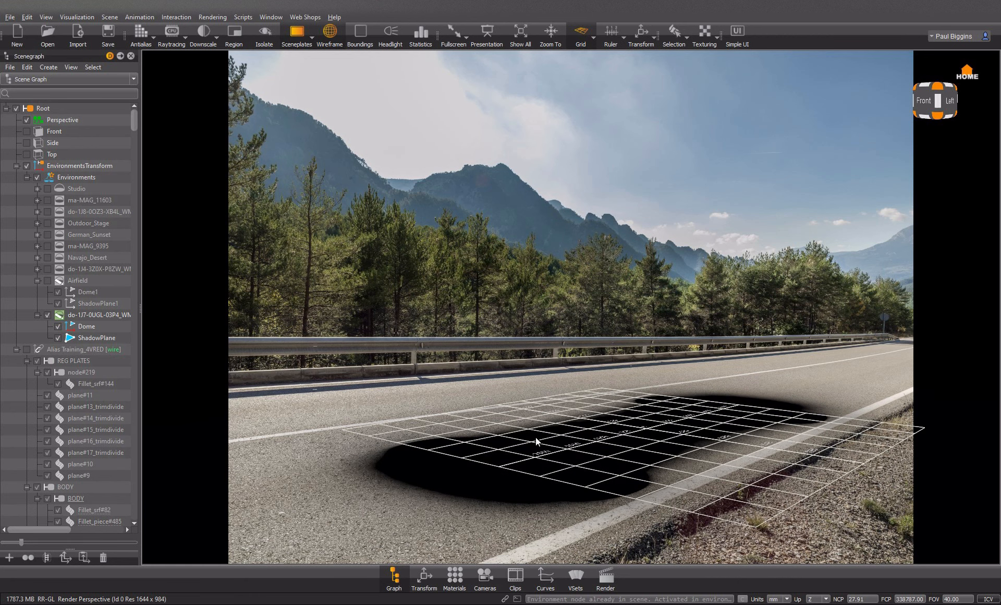
mouse_move(633, 445)
mouse_down()
mouse_move(619, 447)
mouse_move(629, 451)
mouse_move(631, 442)
mouse_move(636, 453)
mouse_up()
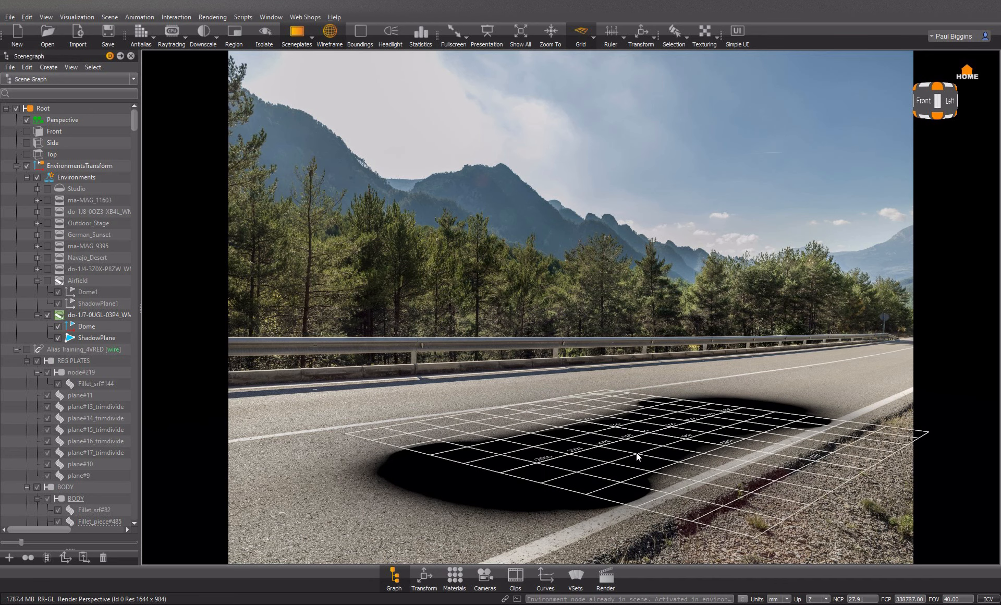
Step: Open the Camera Editor, set the Perspective camera's field of view to 42.10 and realign the grid with the road
right_click(803, 47)
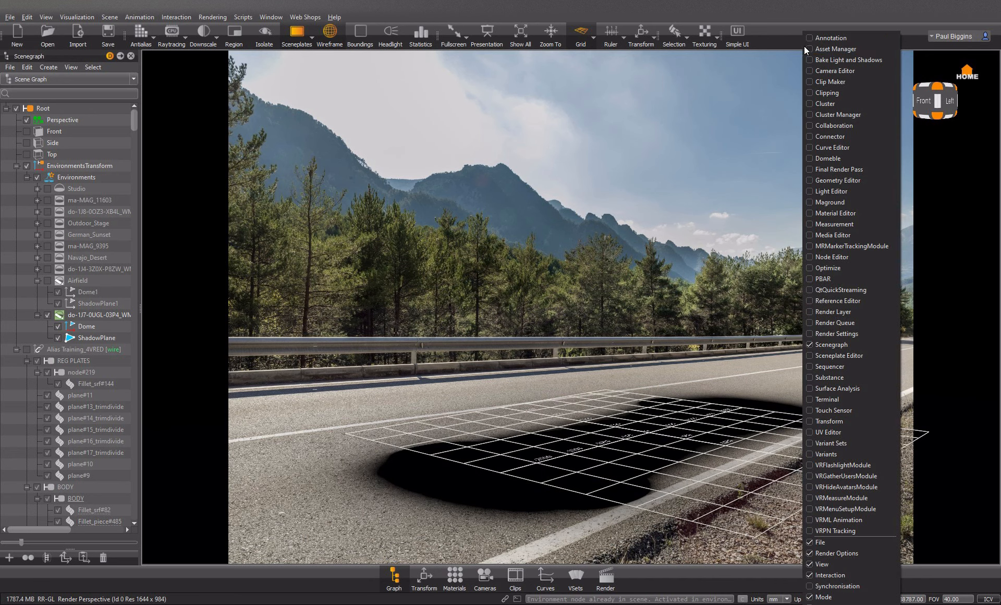
click(839, 70)
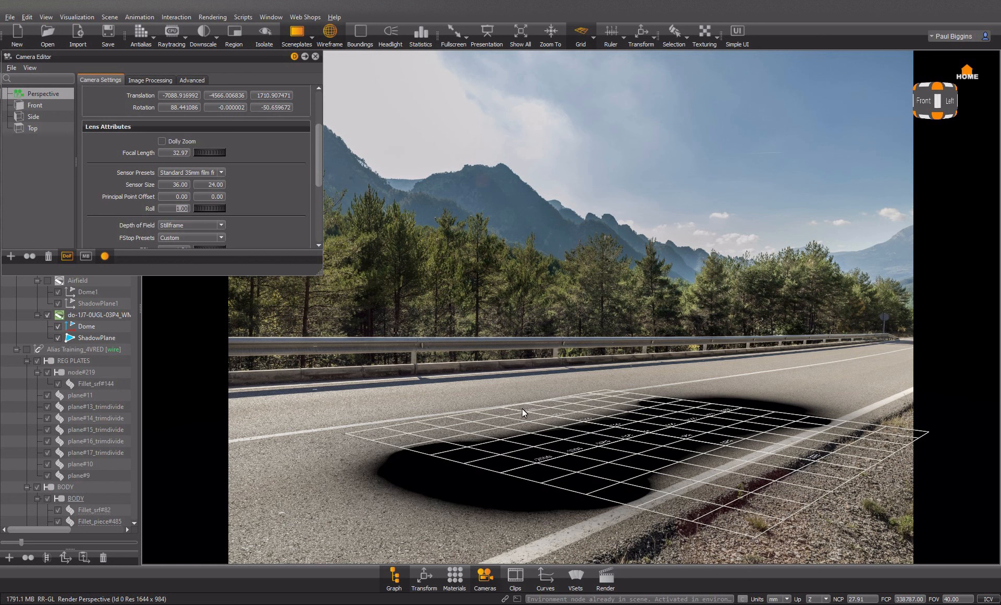
scroll(267, 170, up, 3)
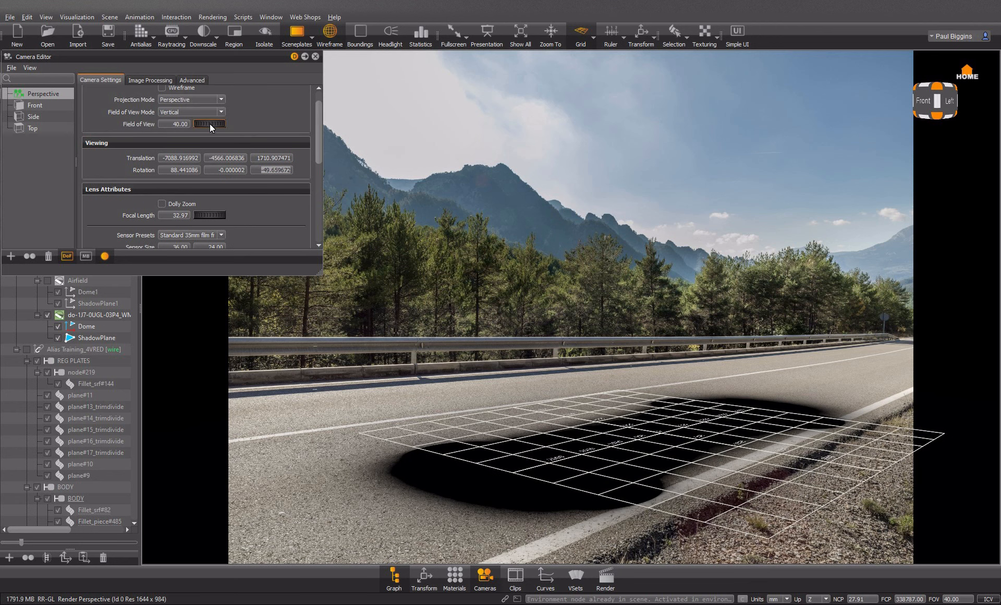
drag(210, 123, 221, 123)
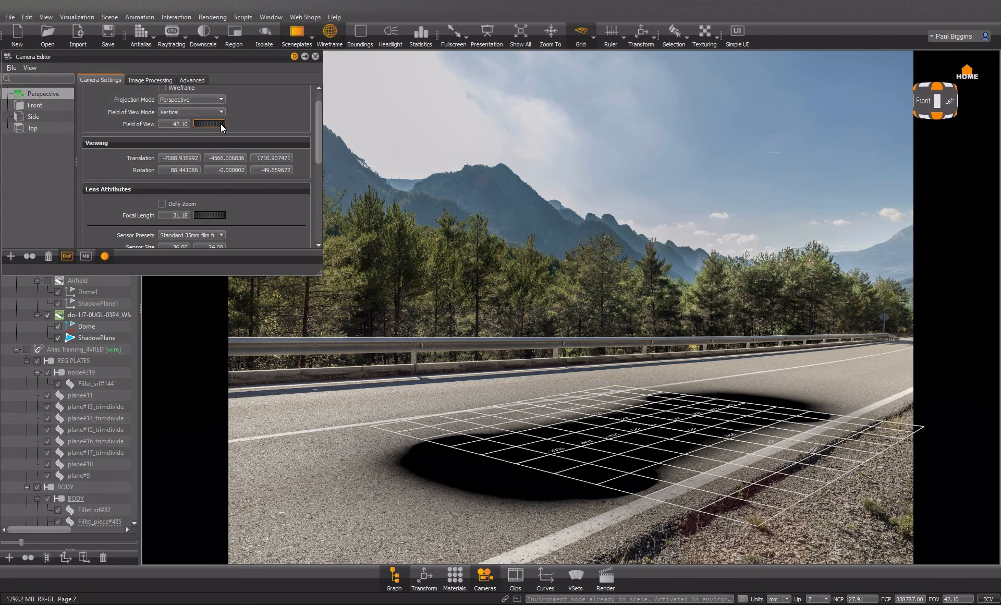
drag(700, 435, 669, 453)
scroll(679, 432, down, 3)
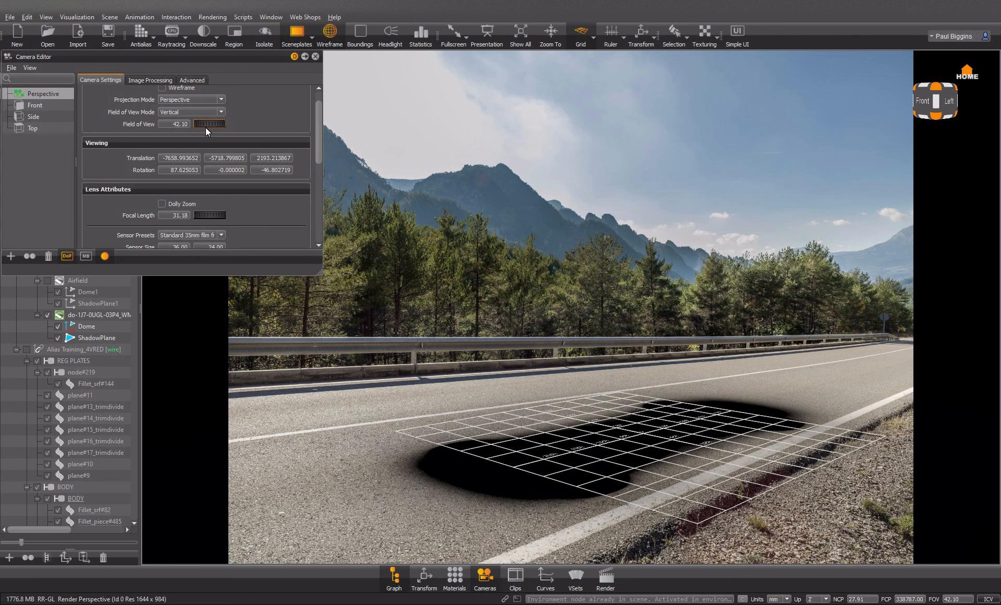
Step: Try a field of view of 39.70, settle on 45.10 and match the grid to the road markings
drag(214, 123, 205, 123)
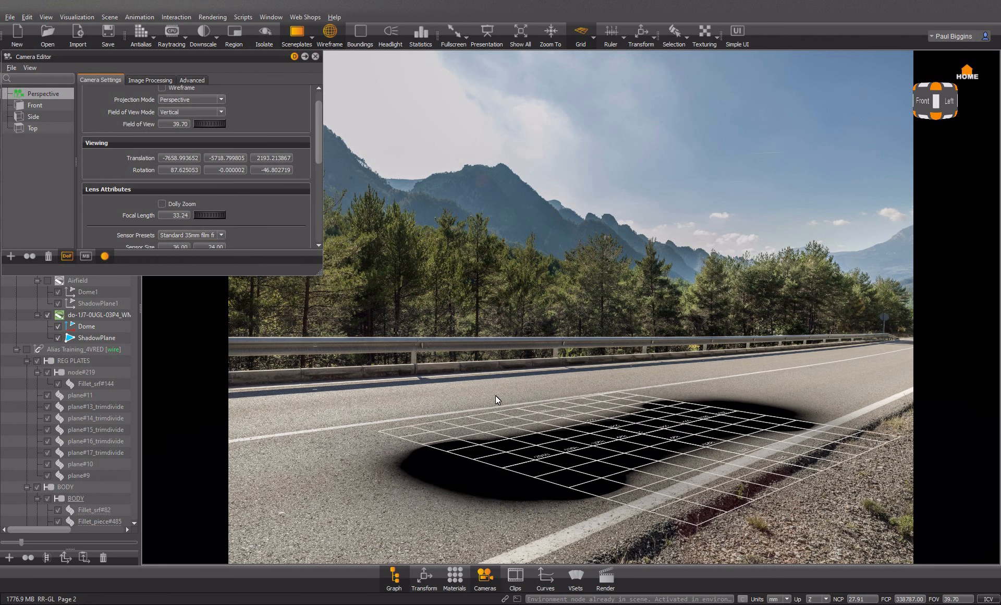
drag(495, 396, 514, 421)
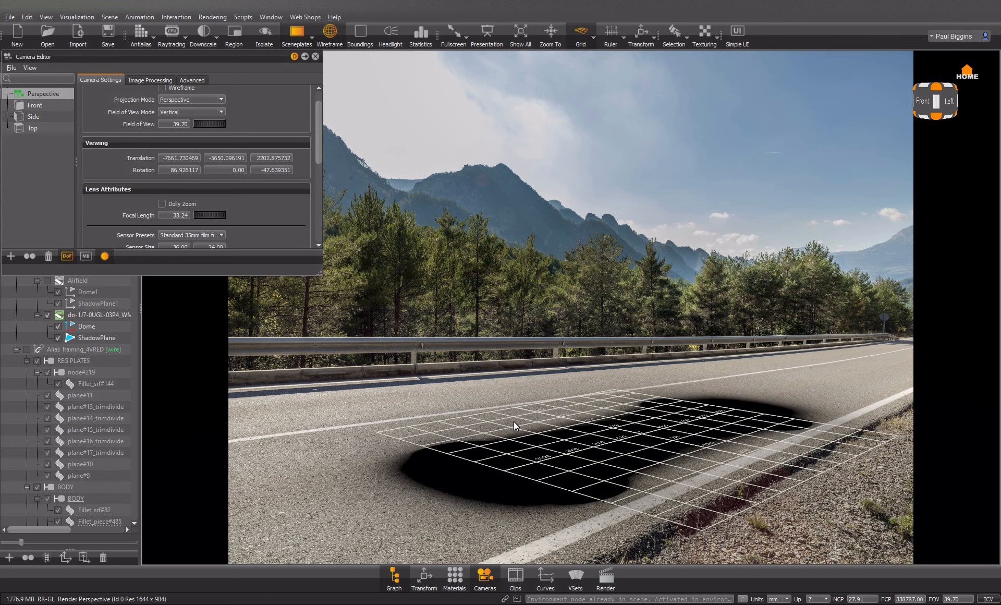
drag(199, 126, 229, 125)
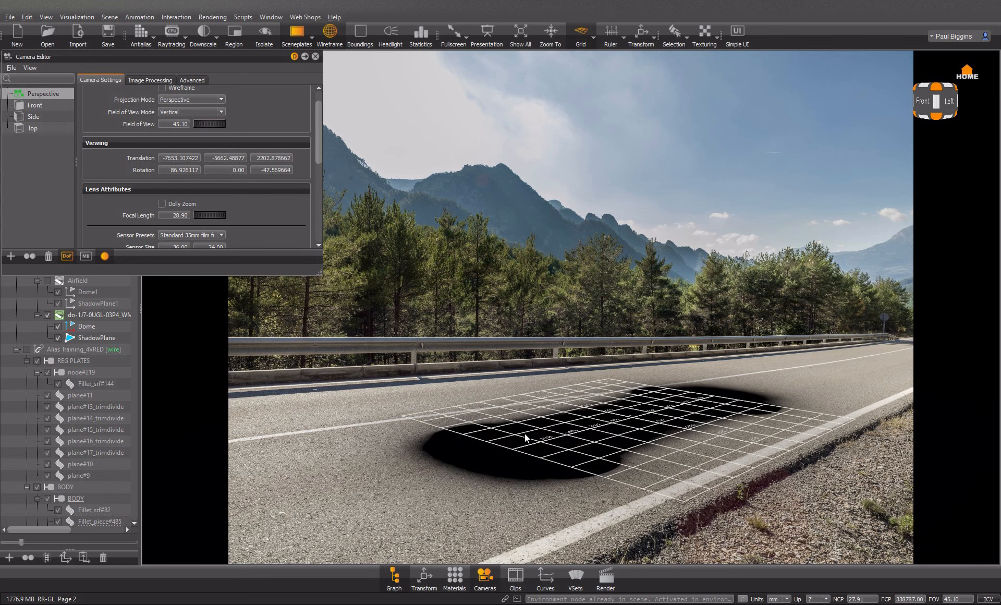
middle_drag(582, 450, 581, 464)
drag(581, 464, 560, 463)
scroll(560, 463, up, 1)
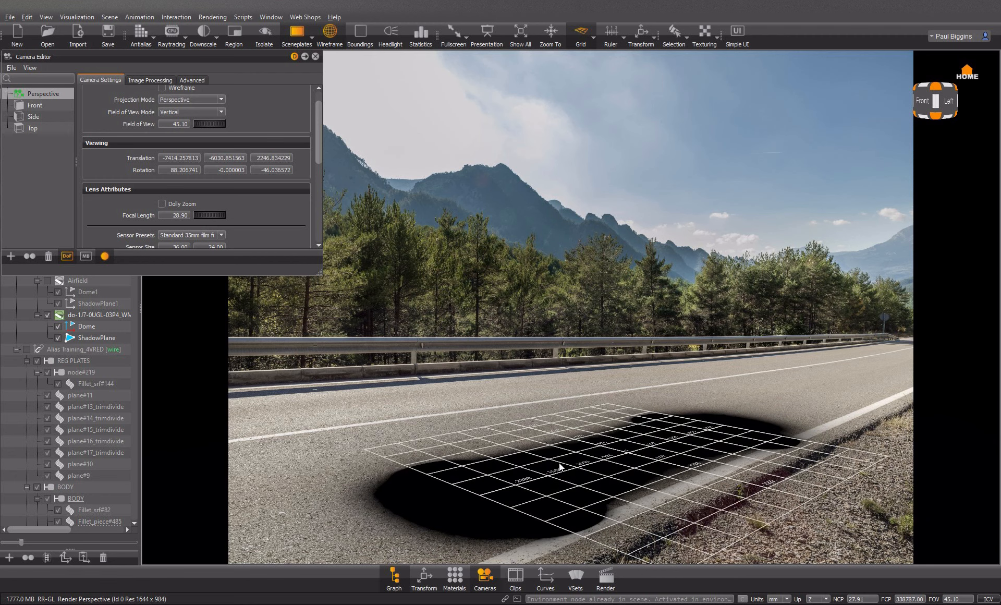
middle_drag(560, 465, 553, 452)
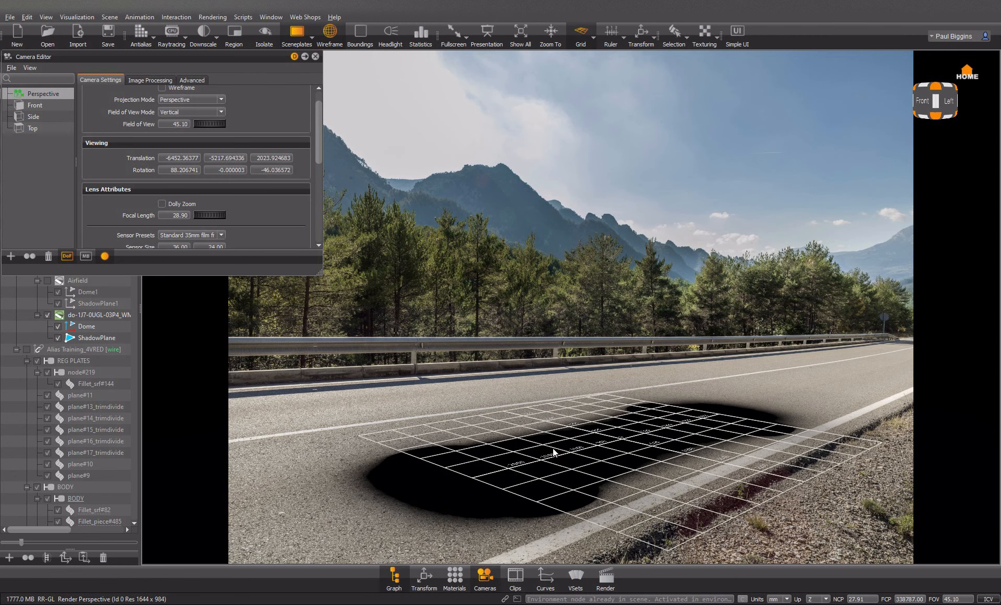
drag(553, 451, 551, 452)
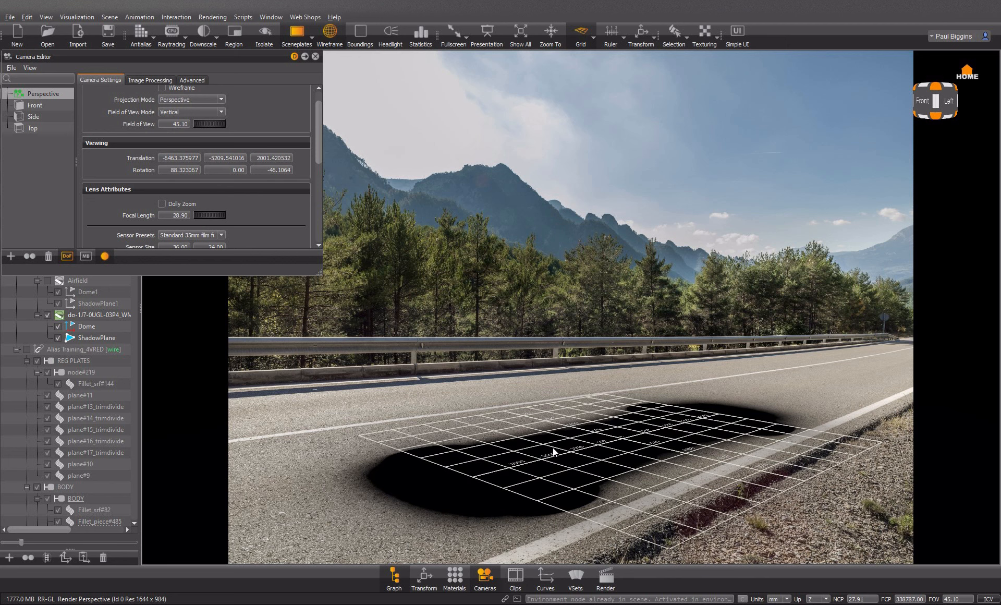
Step: Try a camera Roll of 0 and set it back to 1
drag(318, 124, 320, 162)
double_click(175, 175)
text(0)
key(Return)
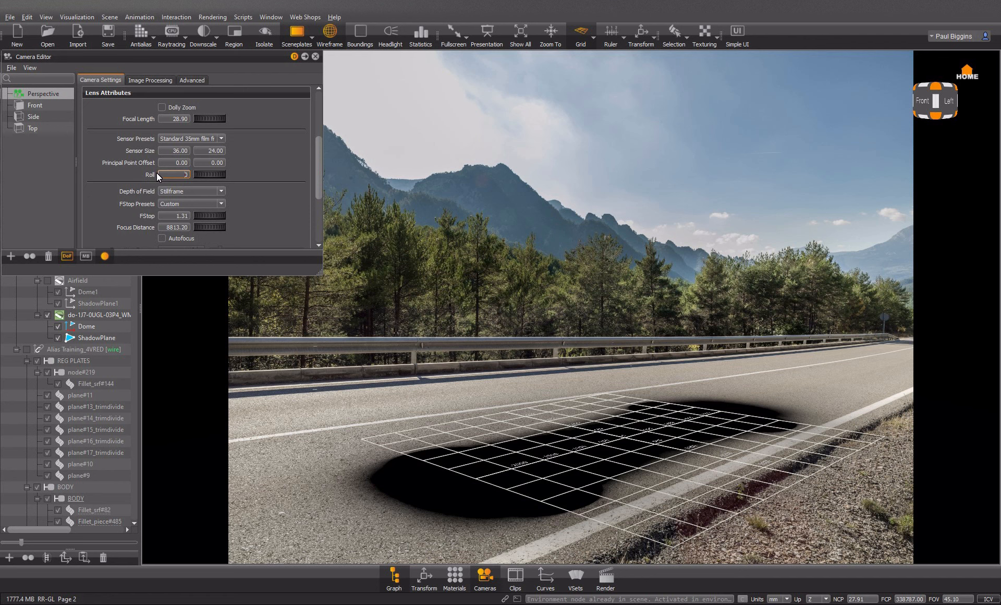
text(1)
key(Return)
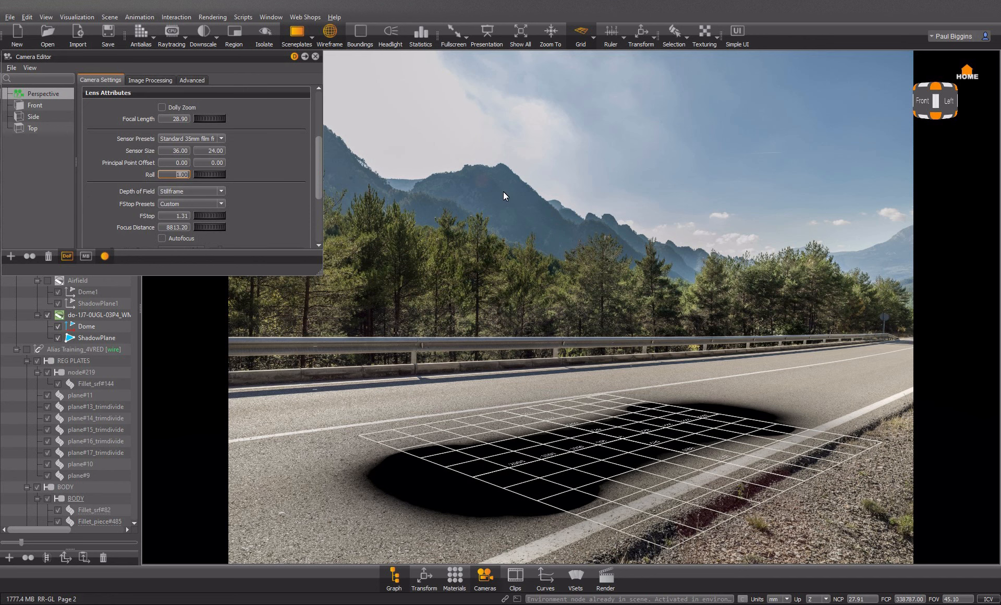
Step: Set the Perspective camera's field of view to 50.20 and align the grid edges with the road lines
middle_drag(664, 462, 679, 458)
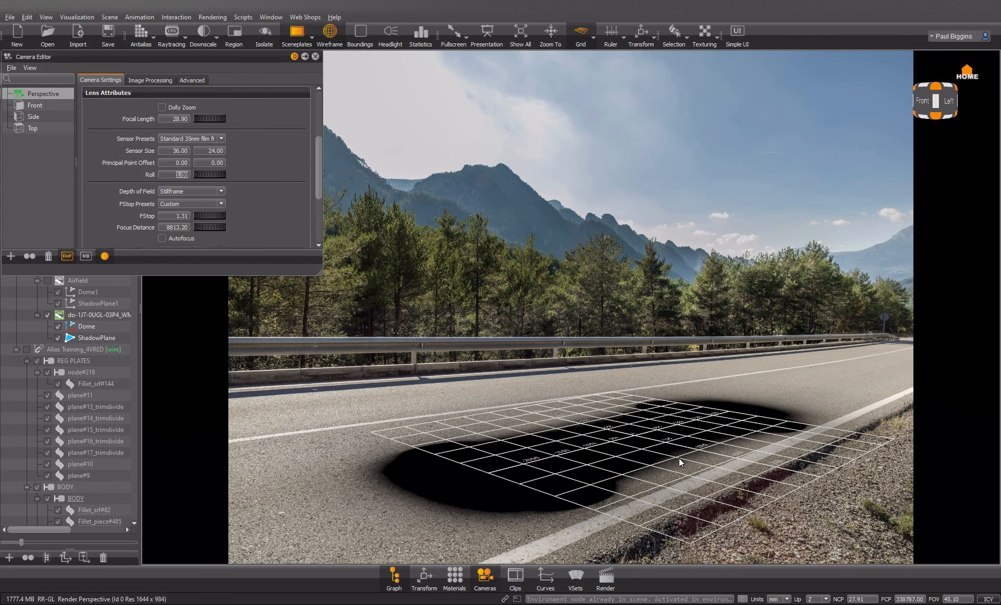
drag(665, 458, 616, 461)
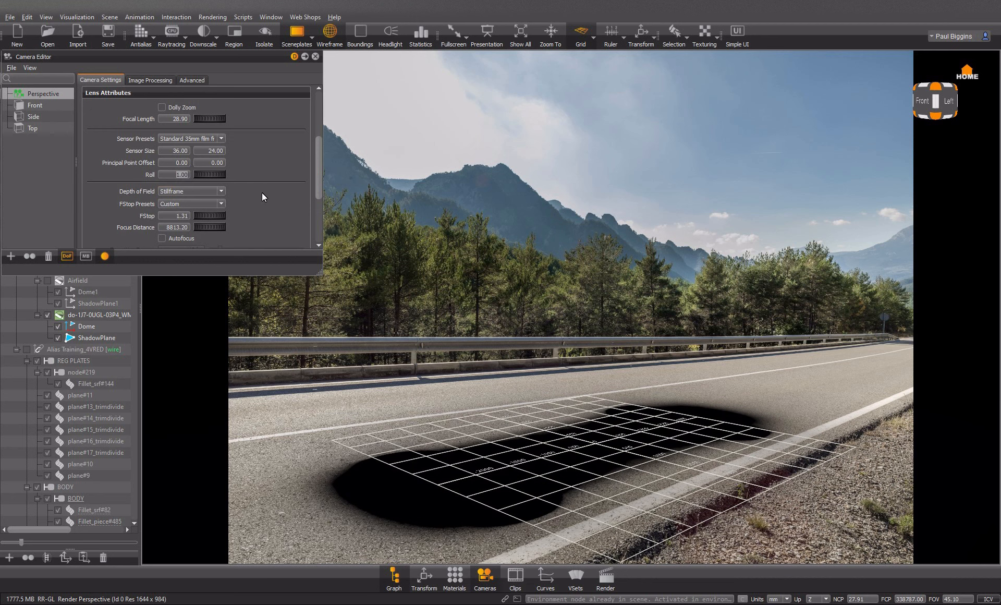
scroll(263, 196, up, 4)
mouse_move(206, 121)
mouse_down()
mouse_move(229, 123)
mouse_move(220, 120)
mouse_up()
mouse_move(527, 411)
mouse_down()
mouse_move(544, 432)
mouse_move(529, 425)
mouse_up()
middle_drag(529, 425, 504, 430)
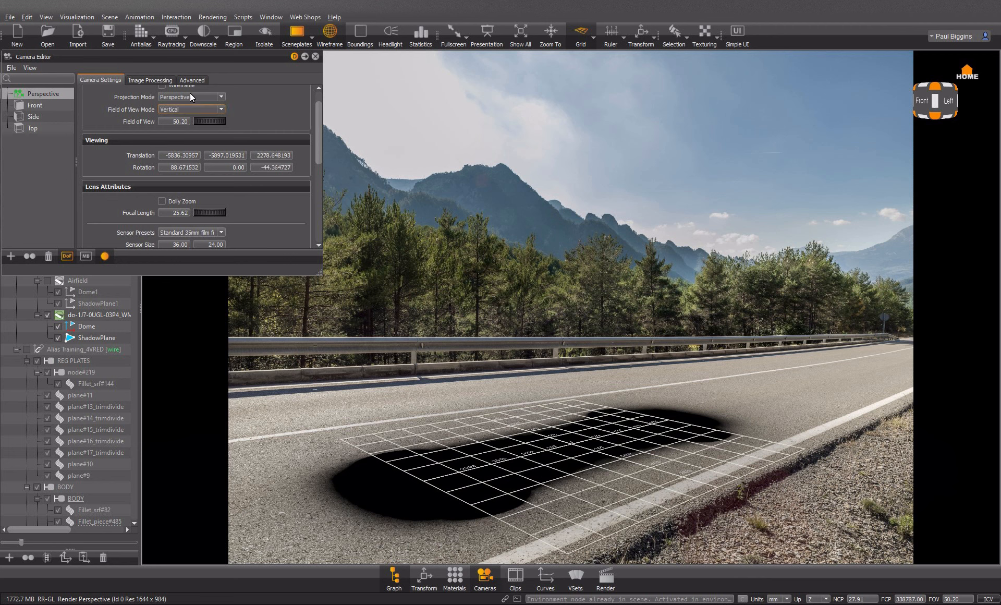
Step: Move the Camera Editor clear of the scenegraph and make the Alias Training_4VRED model visible, toggling it to compare with the grid
drag(200, 55, 323, 60)
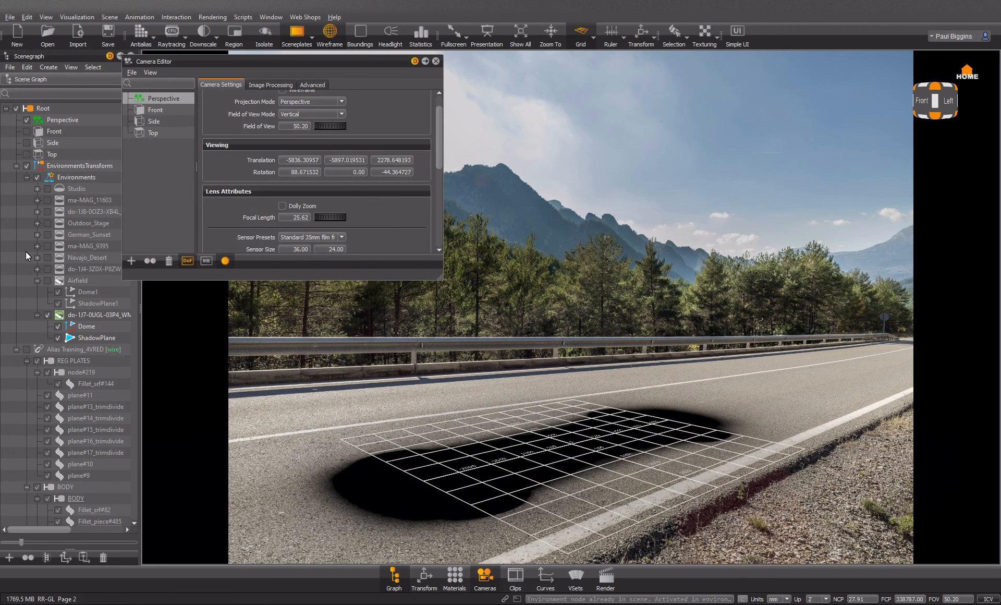
click(26, 349)
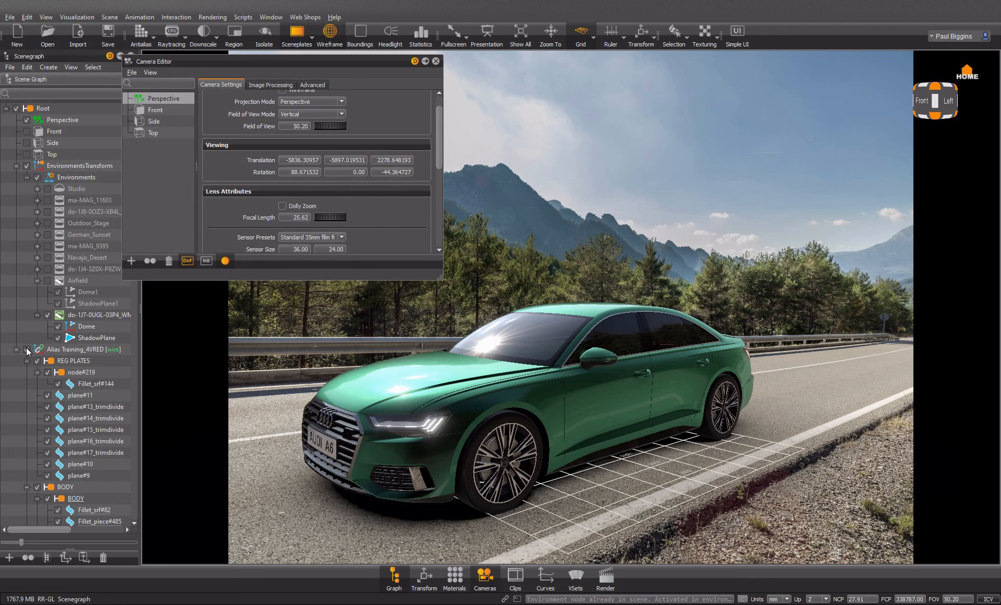
click(26, 348)
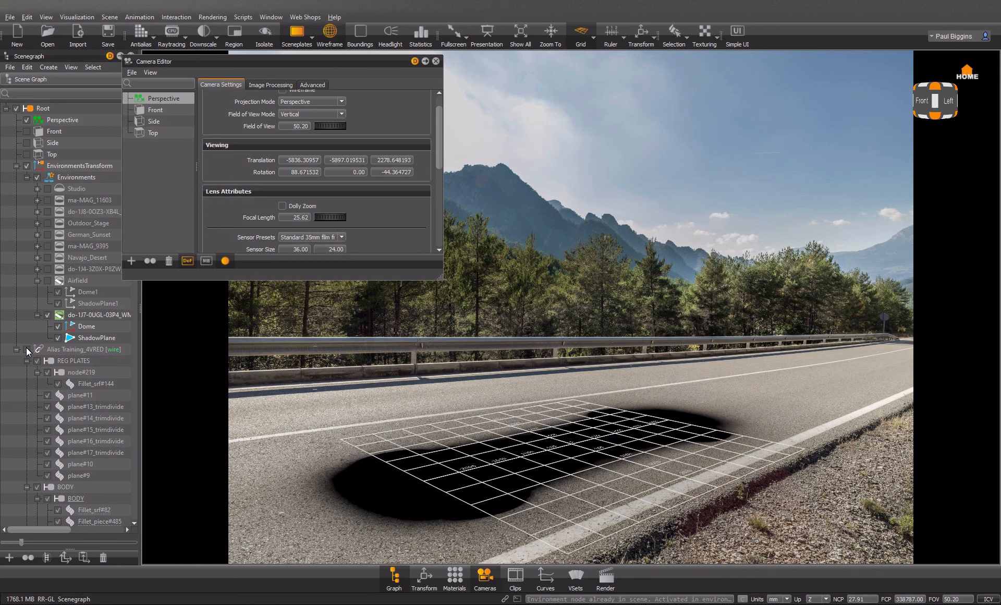
click(27, 349)
Step: Lower and reframe the camera's front three-quarter view so the car sits within the lane of the backplate road
drag(438, 423, 451, 424)
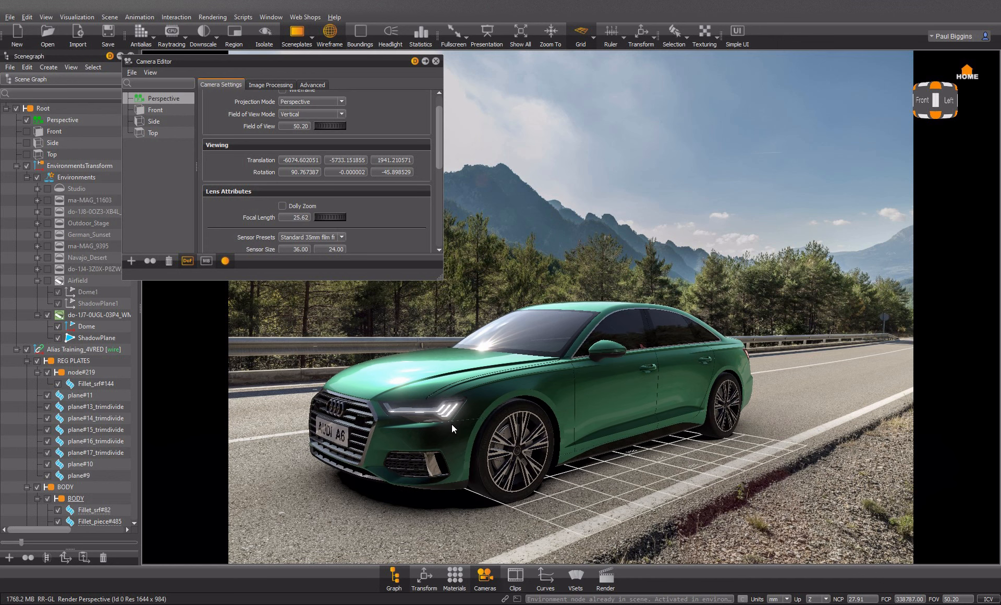
scroll(452, 424, up, 3)
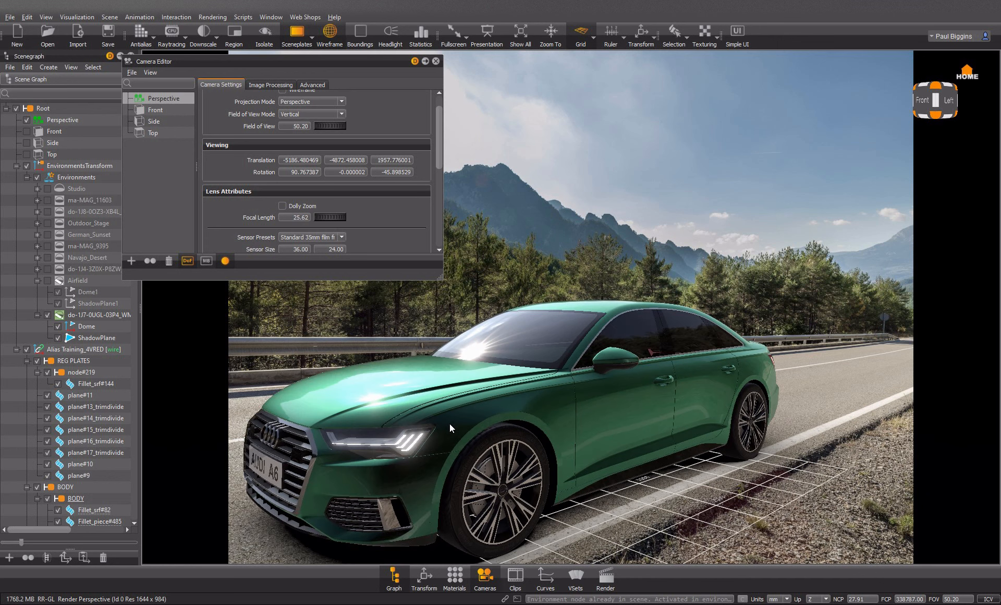
scroll(459, 409, up, 2)
scroll(462, 405, down, 2)
scroll(462, 406, up, 3)
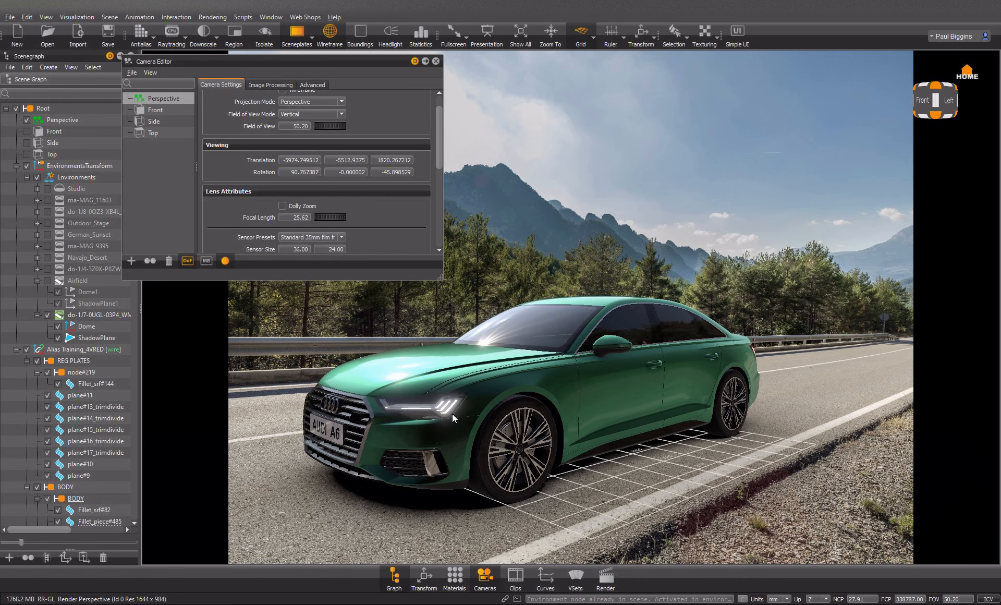
mouse_move(480, 408)
middle_down()
mouse_move(492, 408)
mouse_move(483, 411)
middle_up()
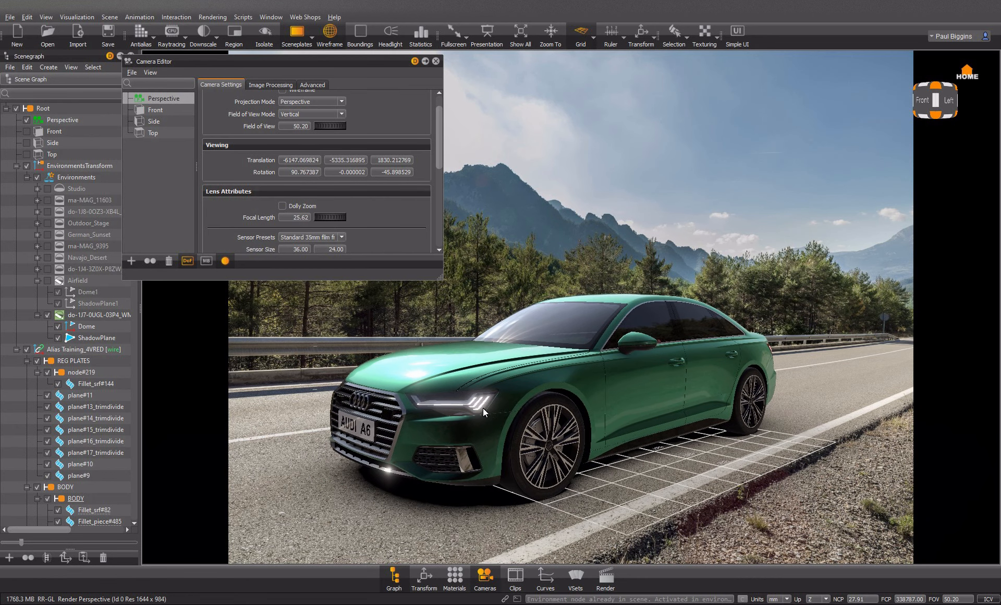
Step: Refine the camera against the road lines with the Alias Training_4VRED model hidden, and show the car again without wireframe
click(26, 349)
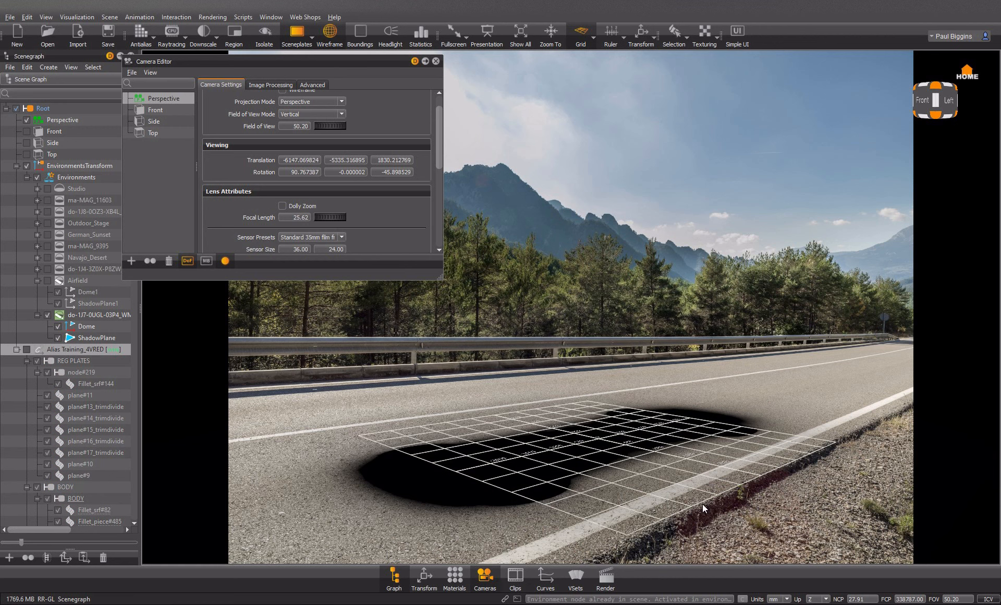
drag(702, 503, 703, 507)
middle_drag(701, 506, 696, 497)
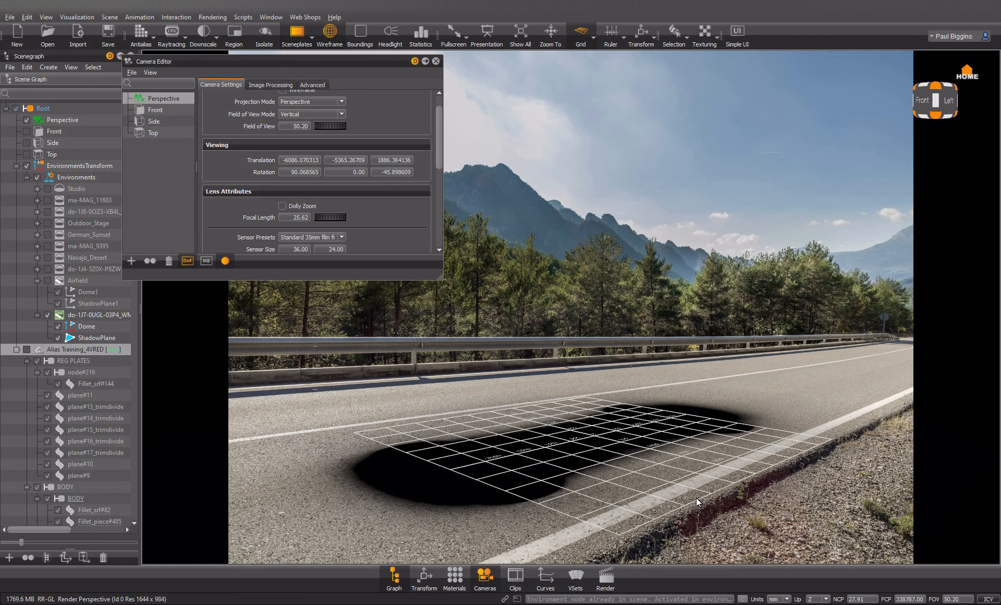
drag(696, 498, 696, 498)
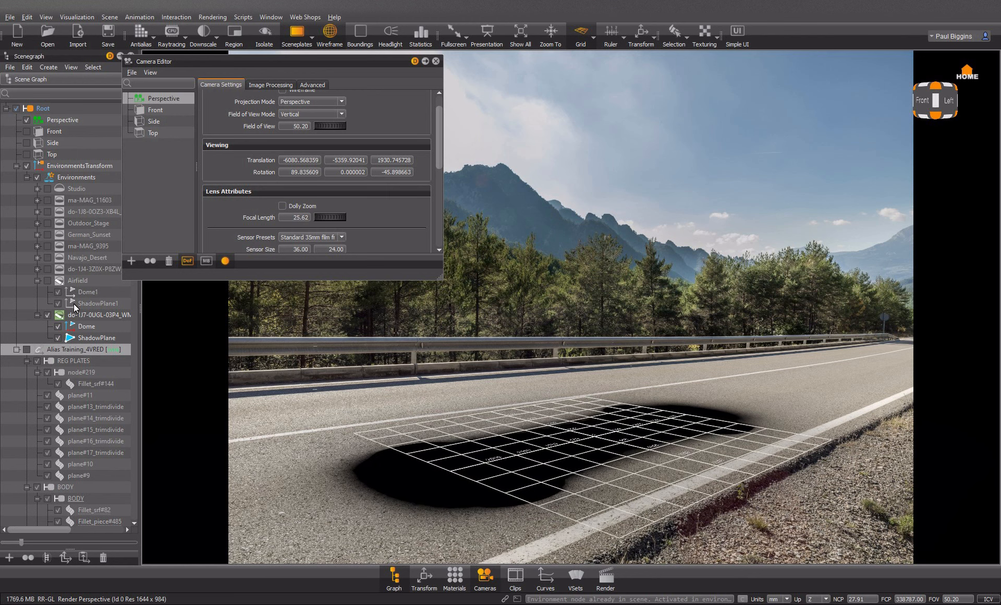
click(24, 350)
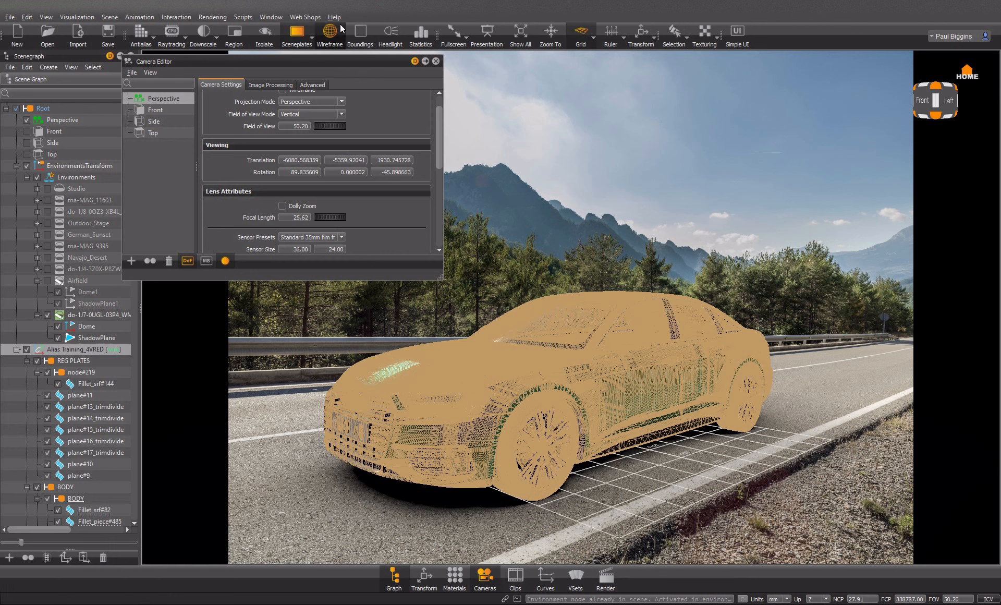
click(331, 35)
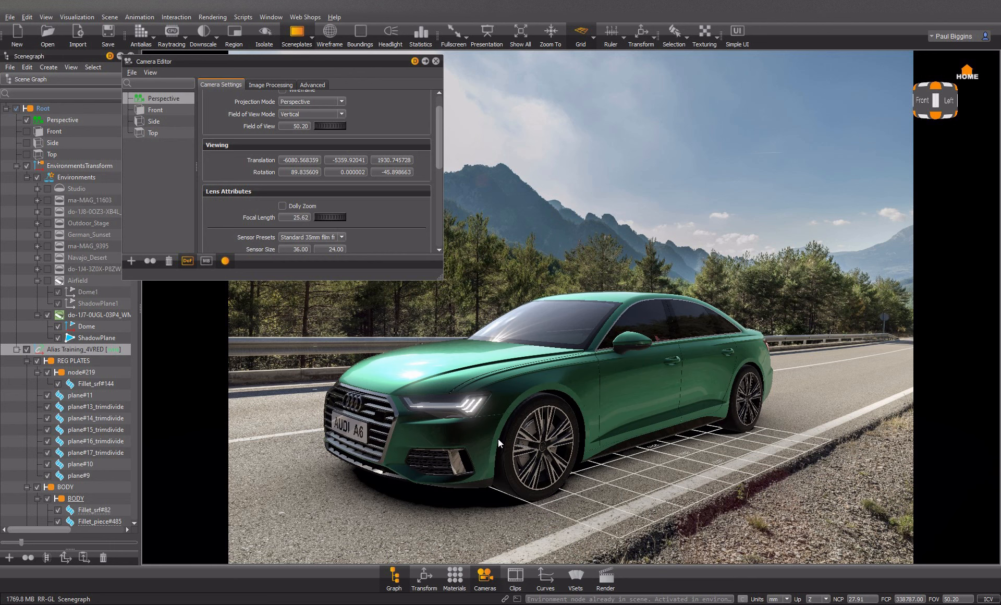
click(435, 61)
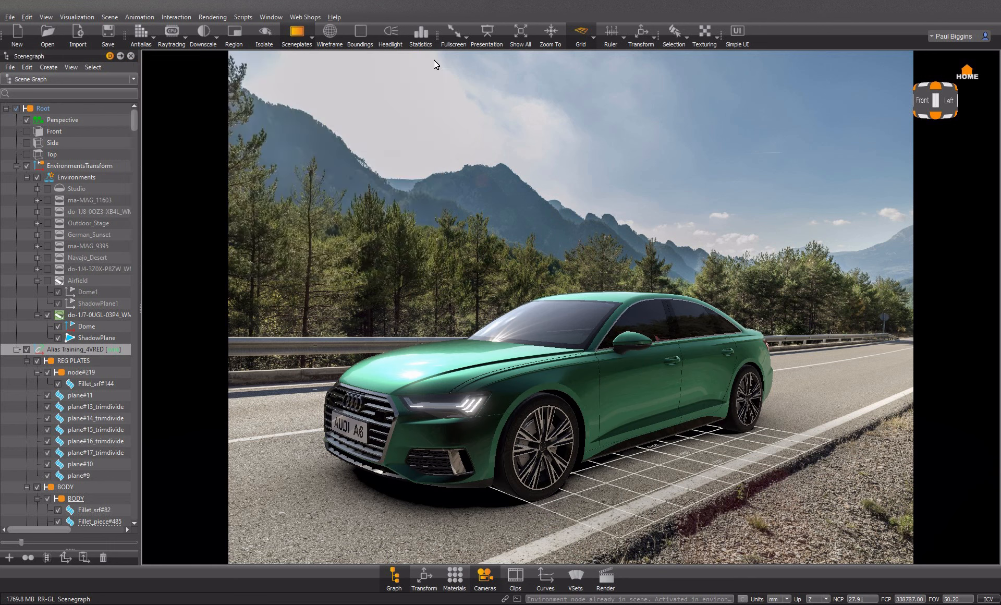
Step: Toggle the sceneplates repeatedly to compare the backplate image with the environment dome behind the car
click(298, 40)
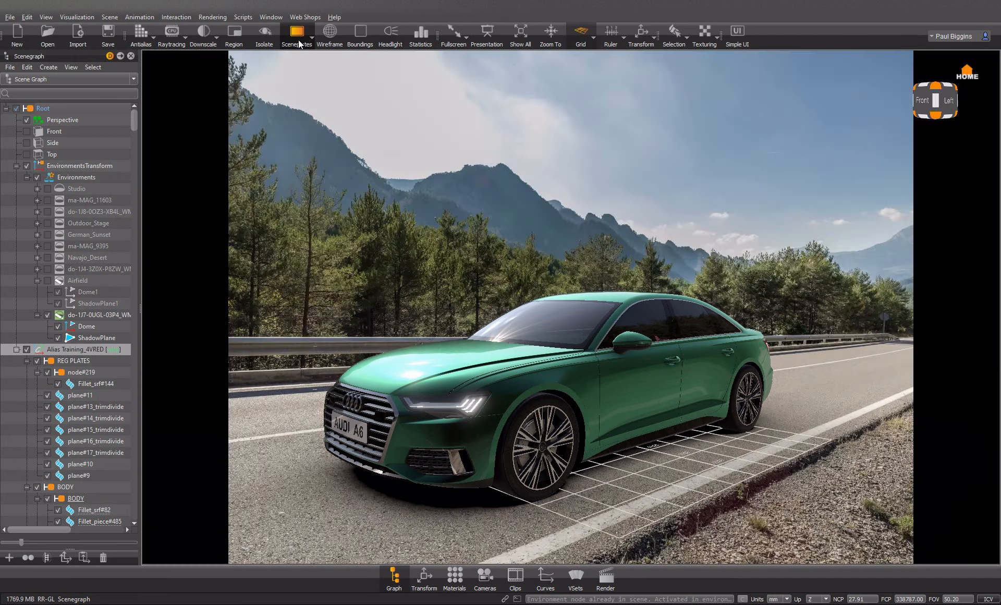
click(298, 39)
click(298, 40)
click(298, 39)
click(297, 39)
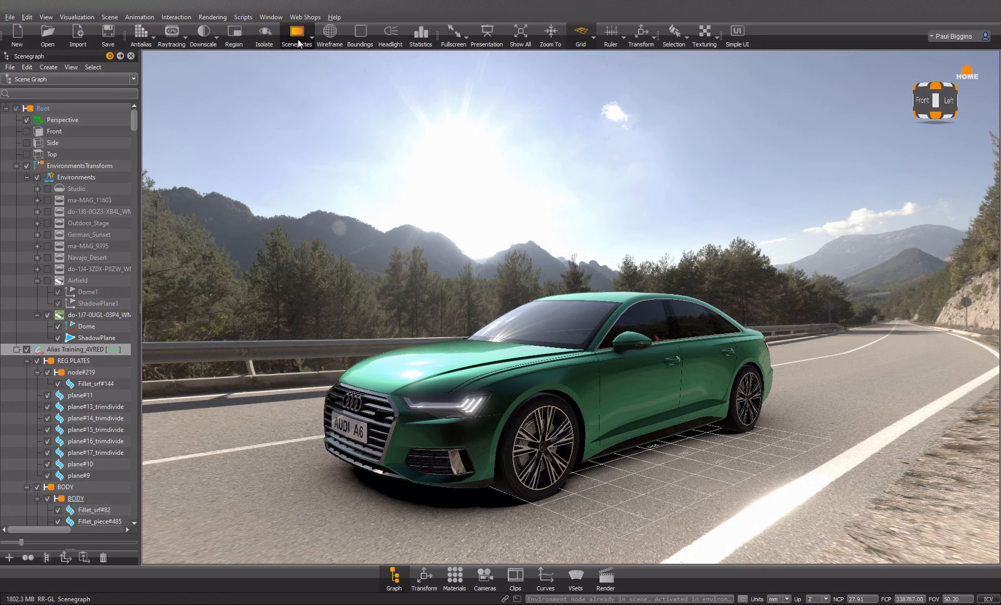
click(298, 40)
click(298, 39)
click(298, 39)
click(298, 41)
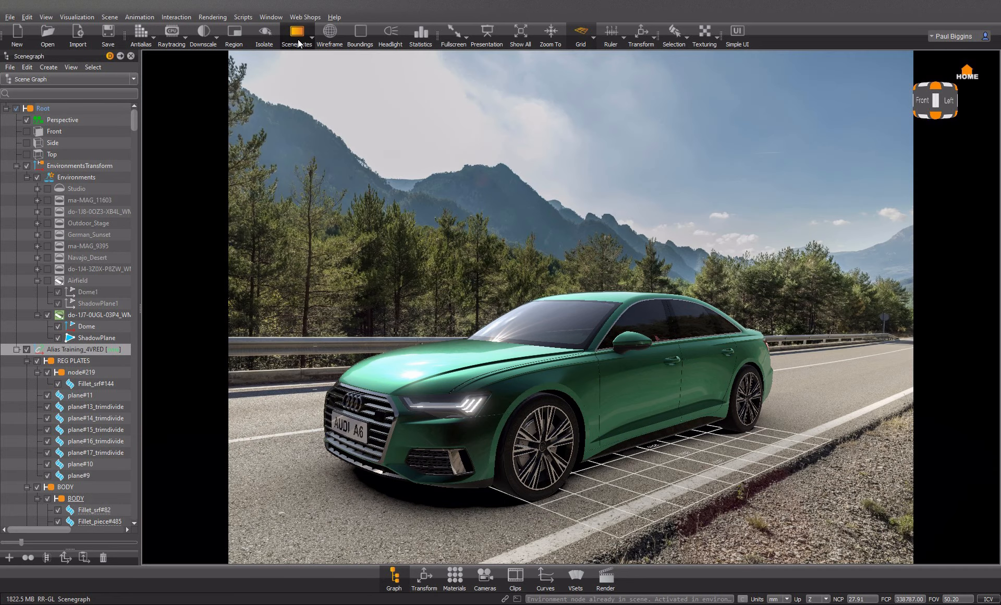
click(290, 34)
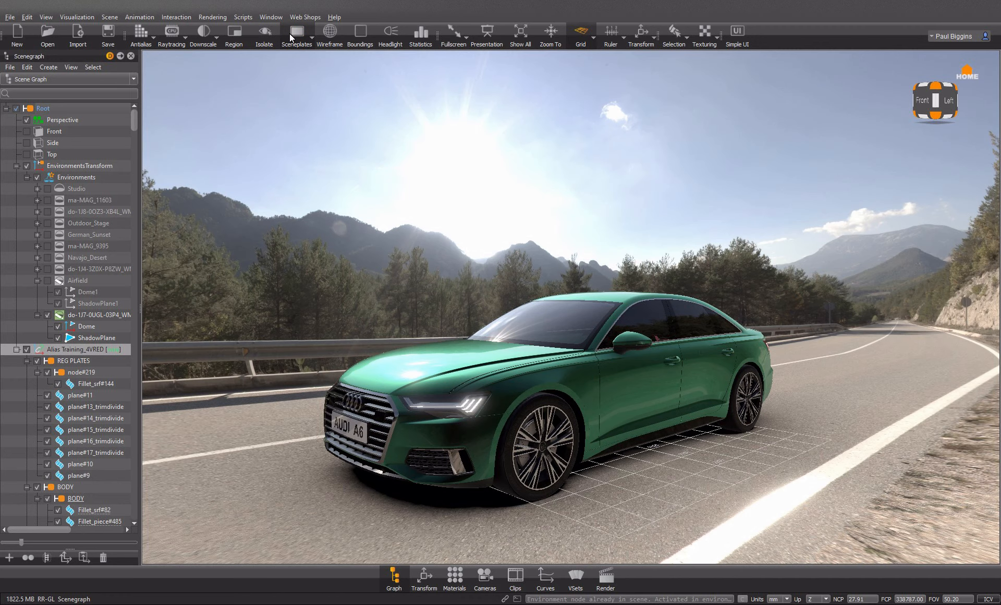
click(289, 33)
click(289, 33)
click(290, 35)
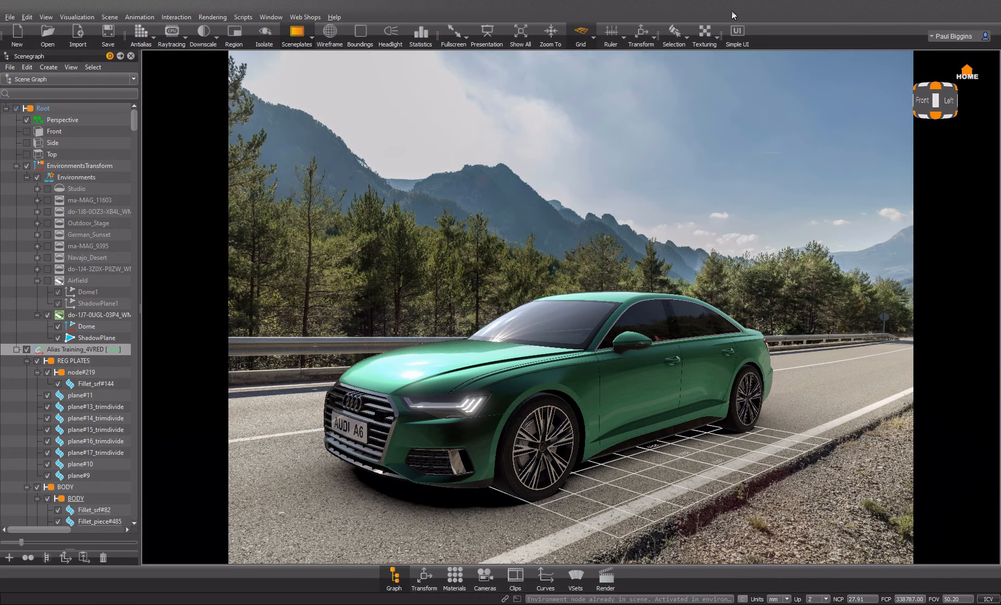
Step: Set the Perspective camera's field of view to 43.80 in the Camera Editor and pull the camera back from the car
right_click(785, 30)
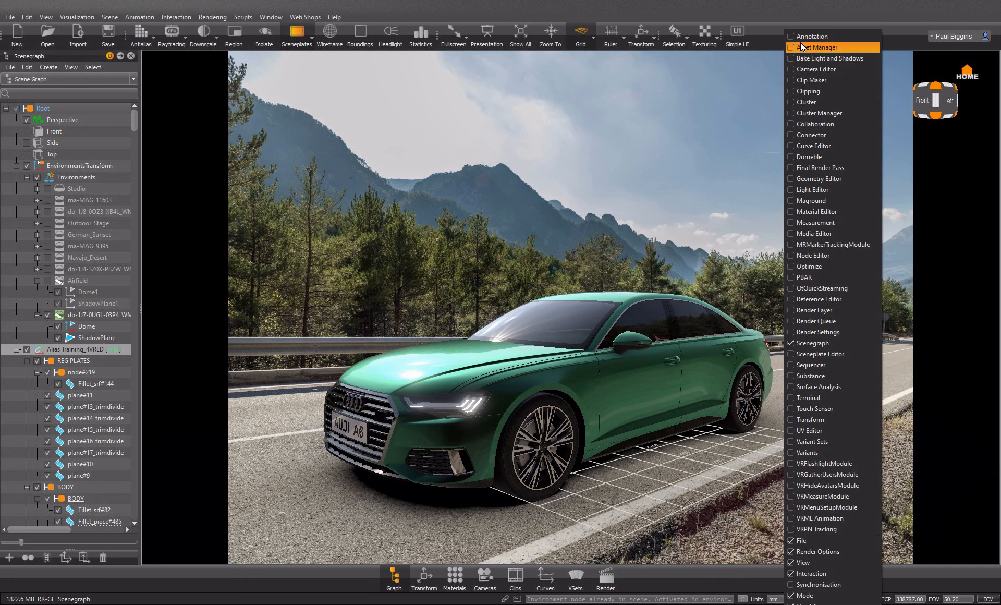
click(808, 68)
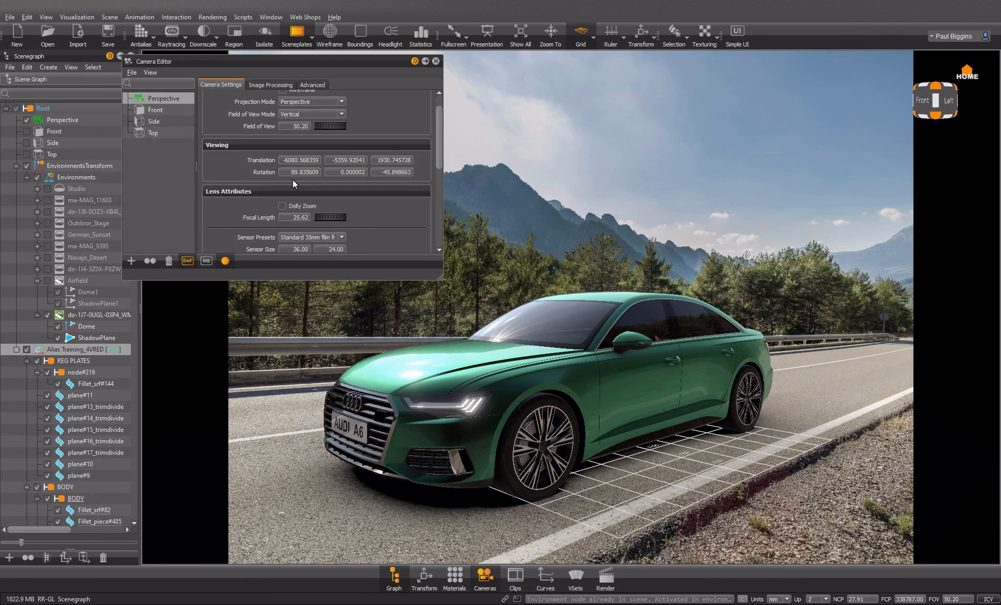
drag(337, 127, 312, 129)
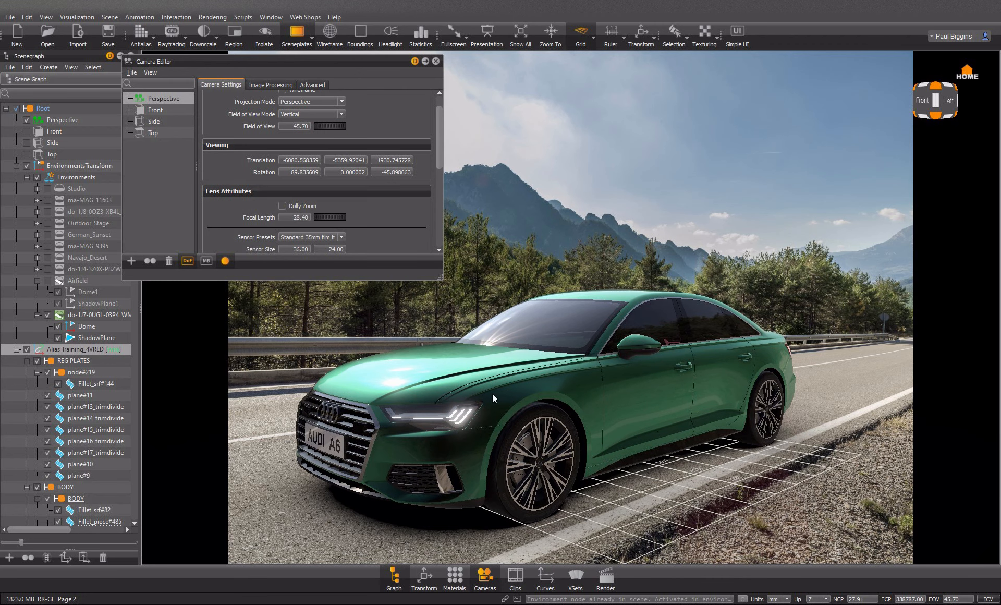
scroll(492, 393, down, 2)
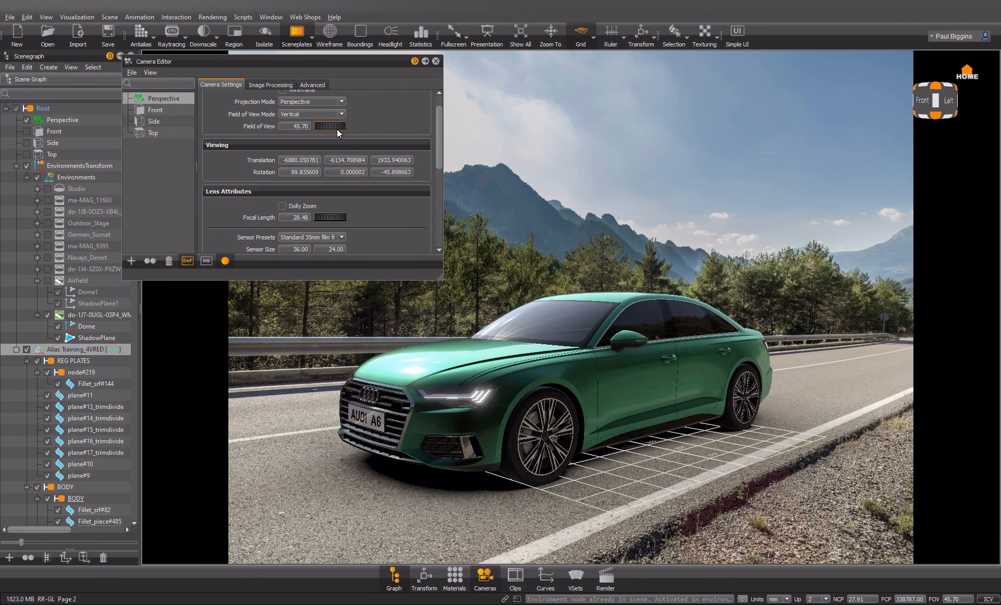
drag(327, 124, 314, 124)
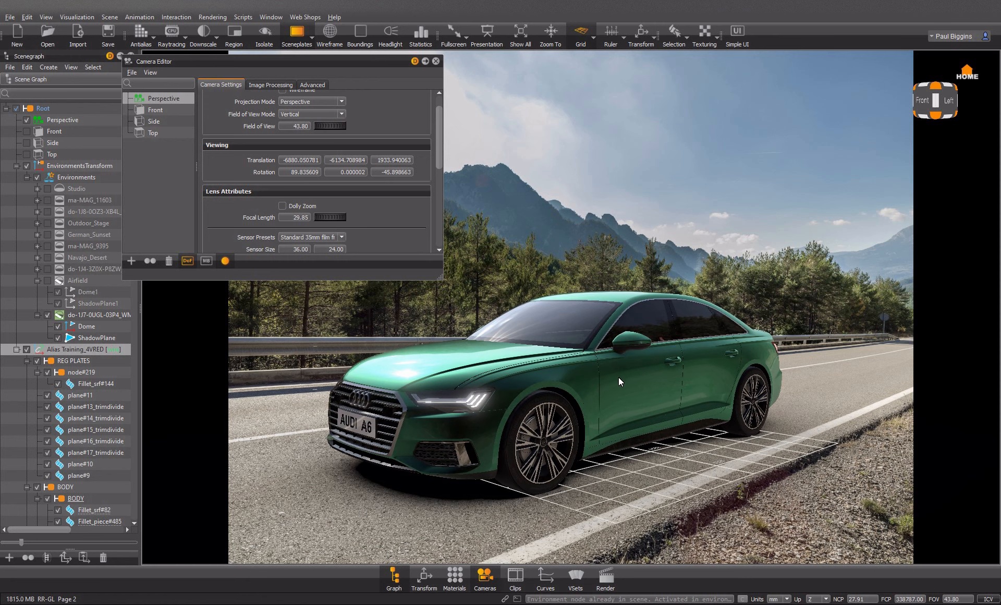
Step: Orbit and shift the camera slightly toward the car's front so its side and the grid follow the road lines
drag(615, 393, 629, 393)
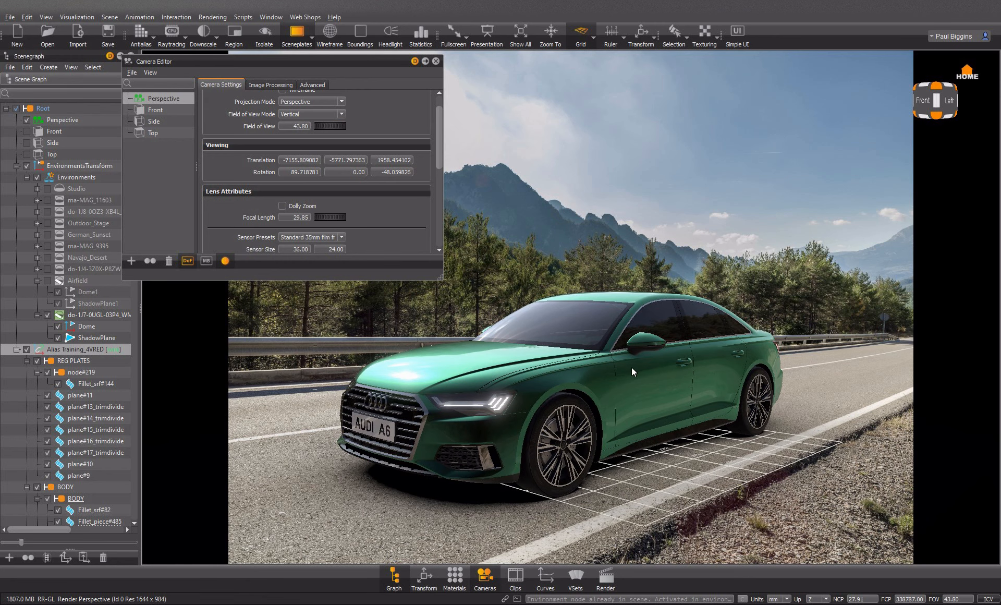
drag(631, 367, 636, 370)
middle_drag(634, 371, 630, 368)
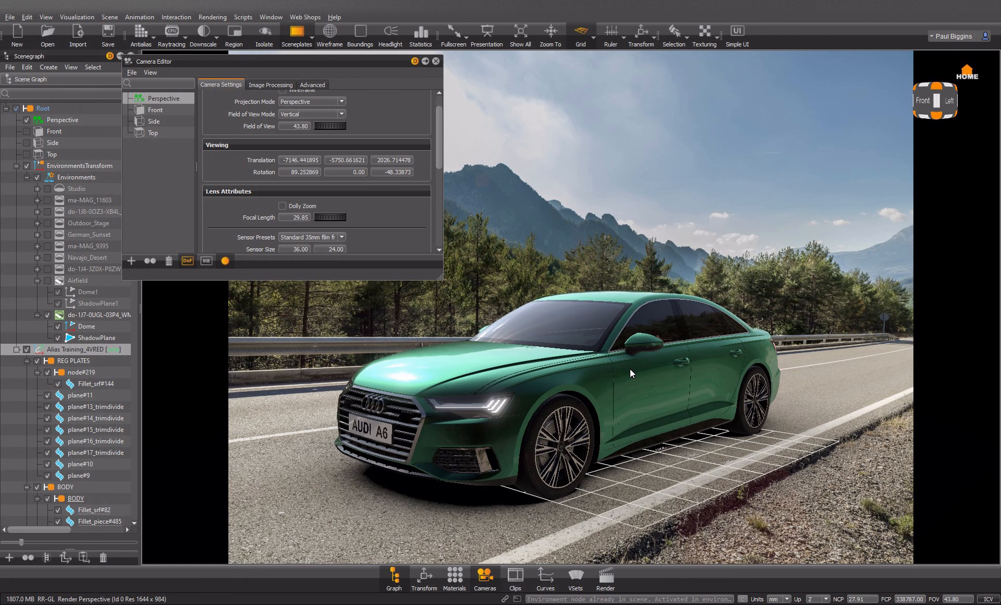
drag(630, 368, 635, 369)
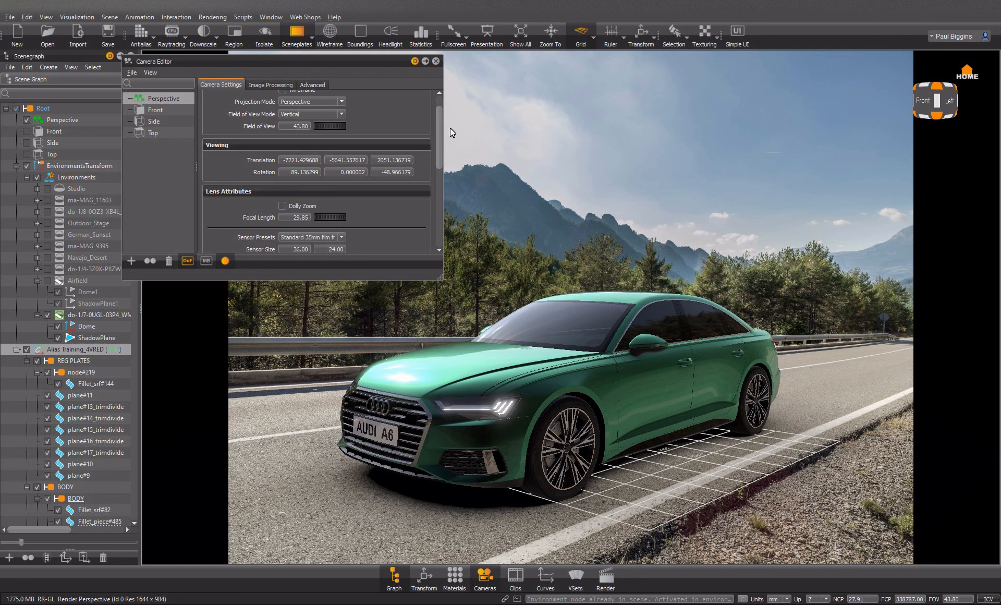
Step: Set the camera Roll to 1.50 and fine-tune the viewing angle, checking the match with the car hidden and shown
drag(439, 133, 440, 159)
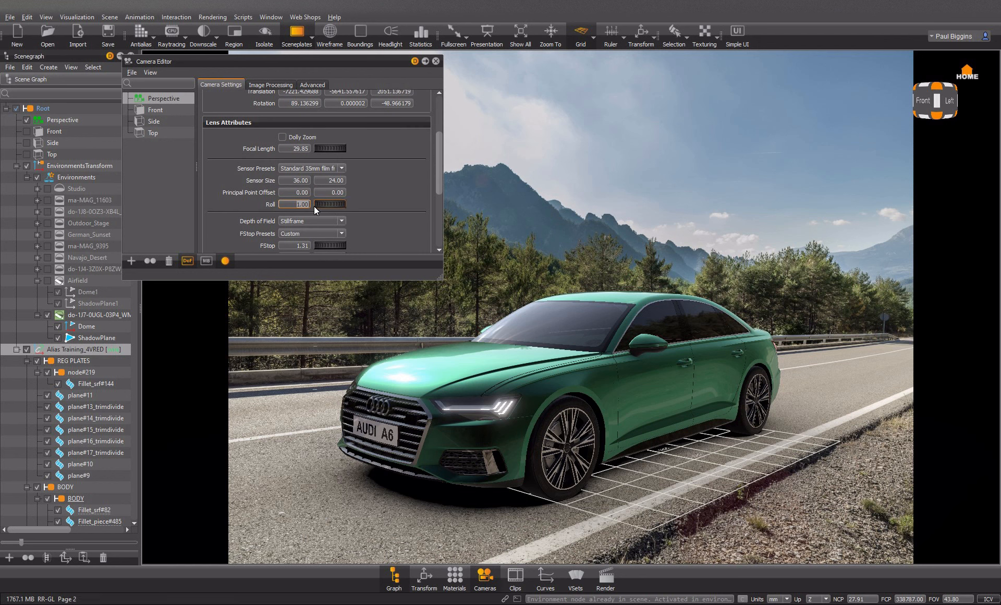
text(50)
key(Return)
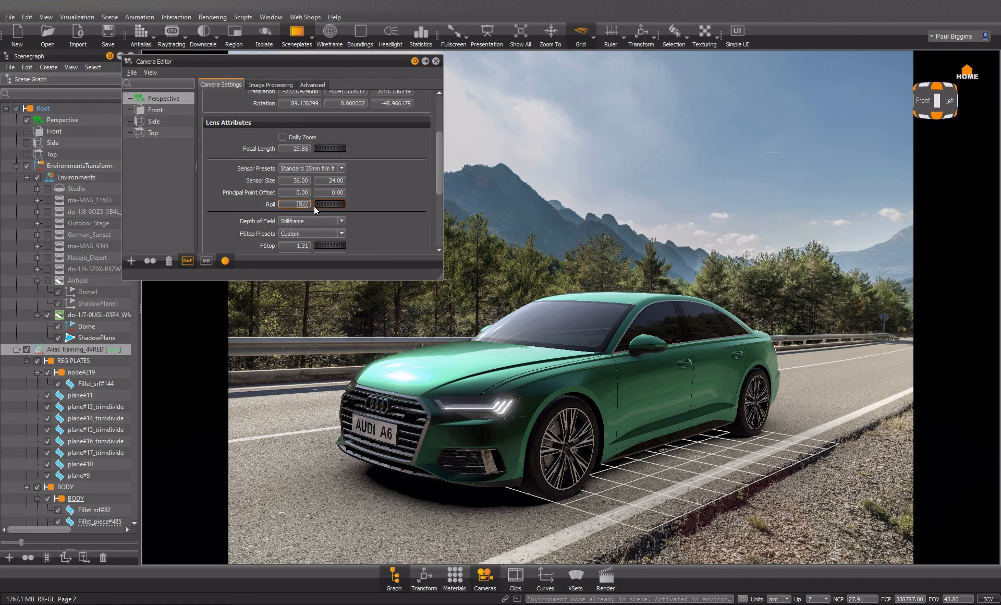
mouse_move(517, 338)
mouse_down()
mouse_move(527, 340)
mouse_move(518, 337)
mouse_up()
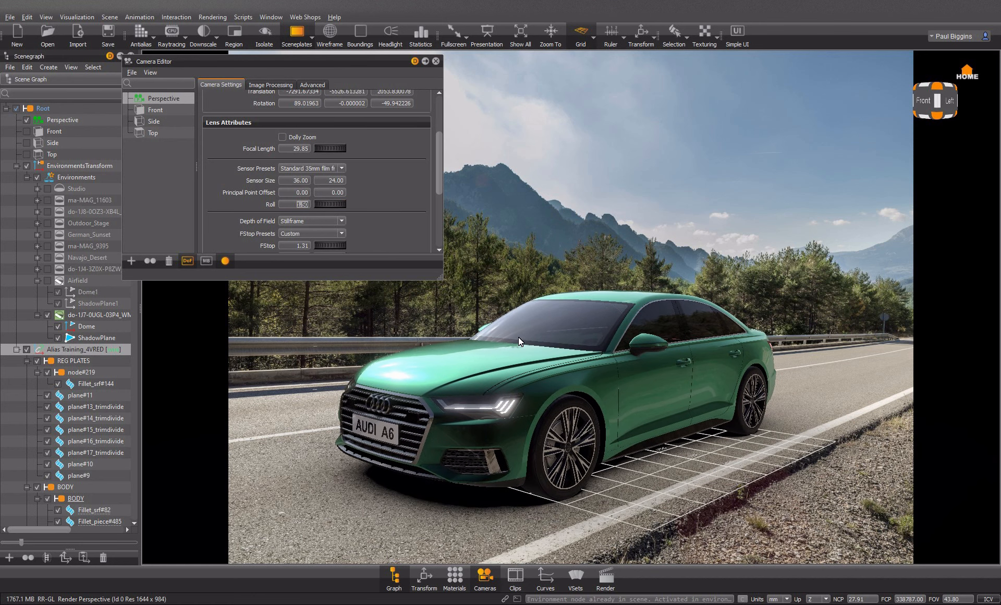
click(26, 349)
click(26, 350)
click(436, 62)
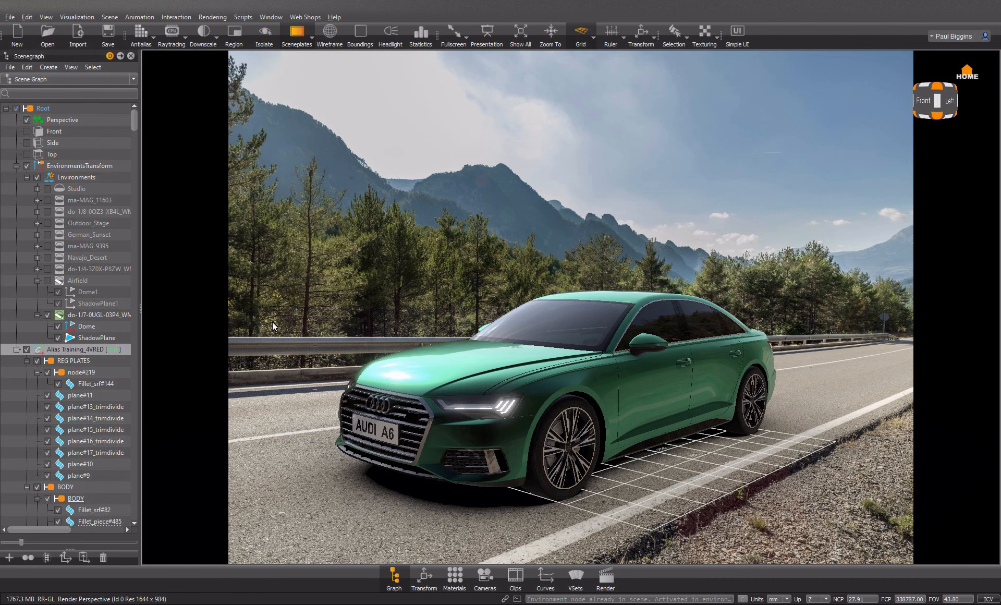
Step: Display the ruler and toggle the car model's visibility to check its alignment with the road
click(610, 32)
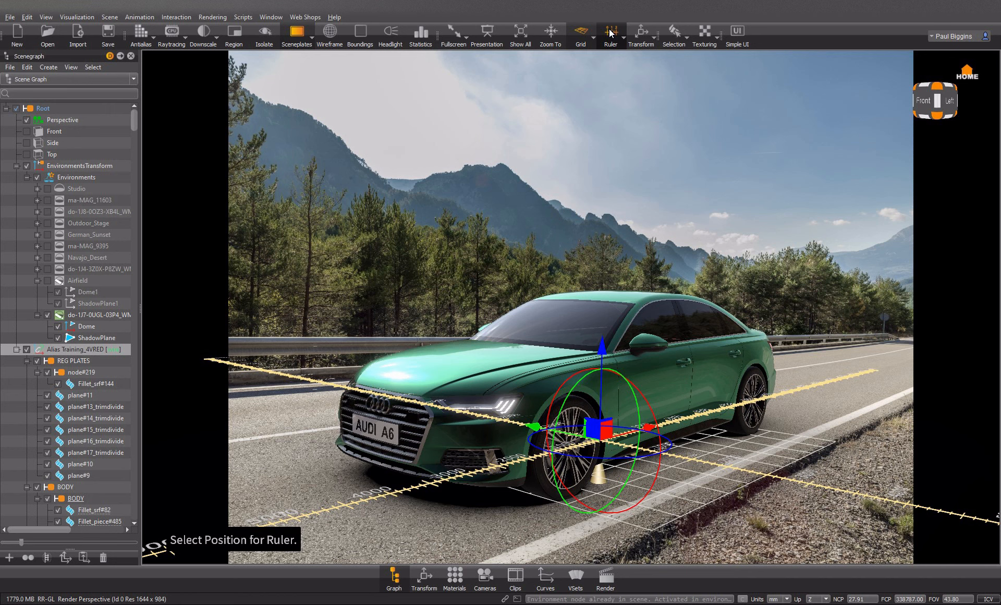
click(26, 349)
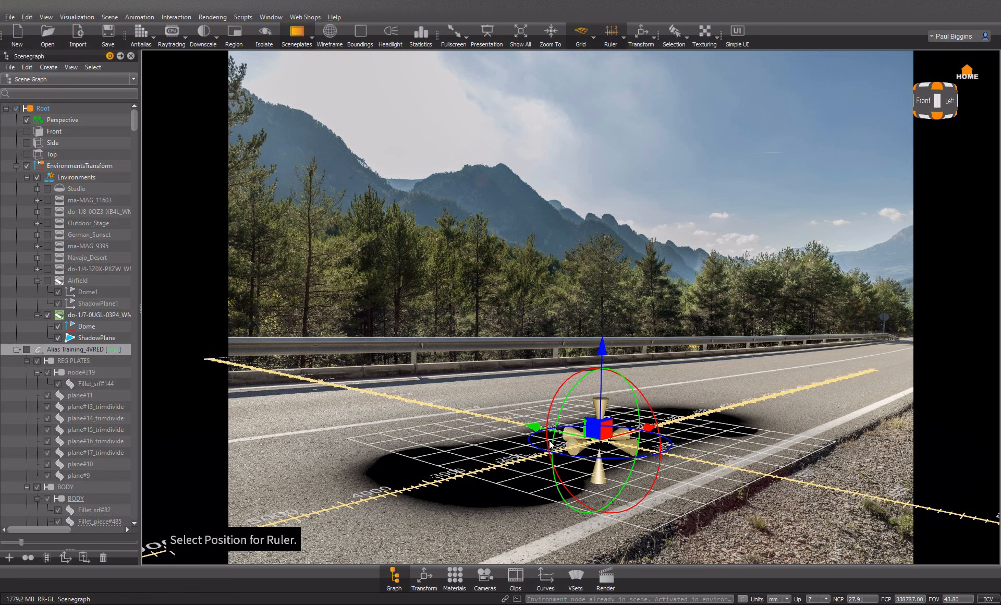
click(27, 349)
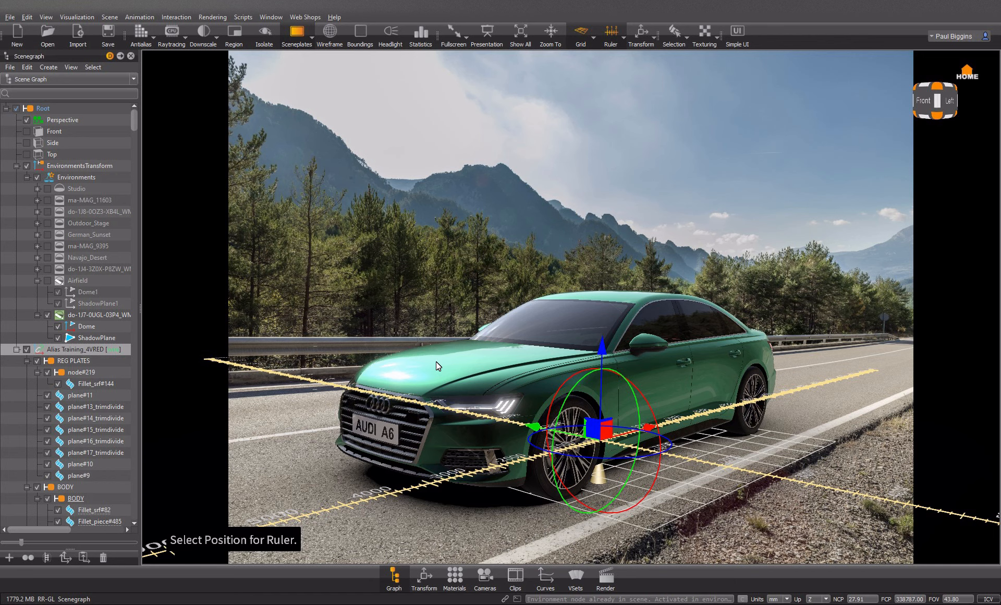
Step: Reposition the car in its lane by shifting the camera view, and hide the grid and ruler
middle_drag(436, 361, 465, 350)
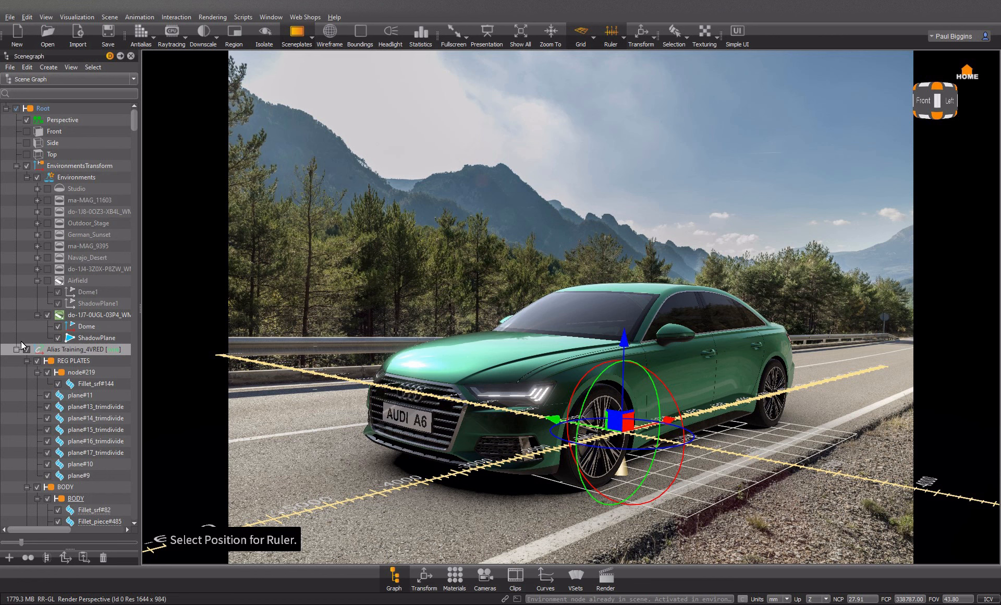
click(584, 32)
click(610, 31)
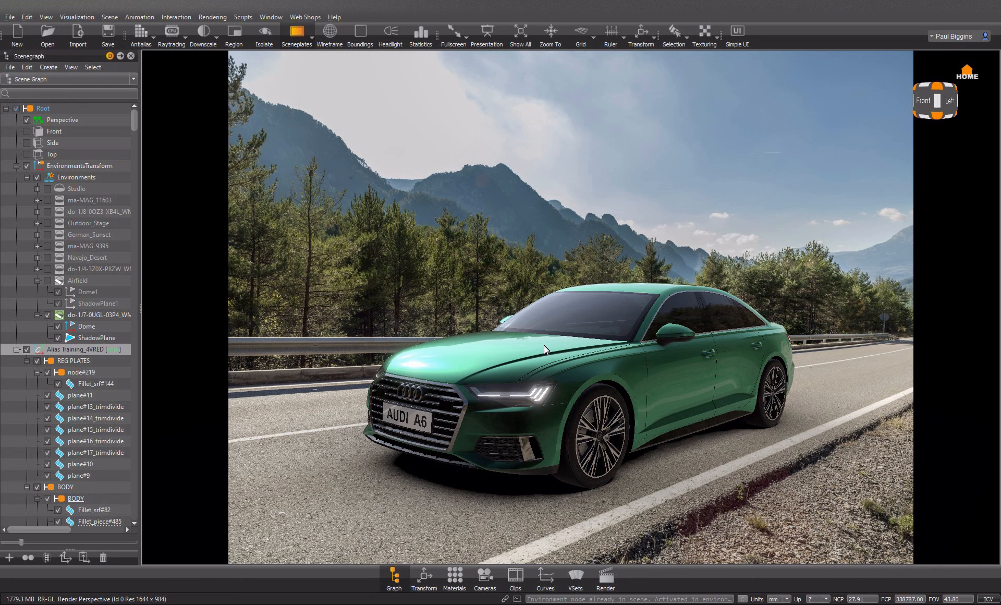
Step: Close the Scenegraph and turn on antialiasing and raytracing for the viewport
click(130, 56)
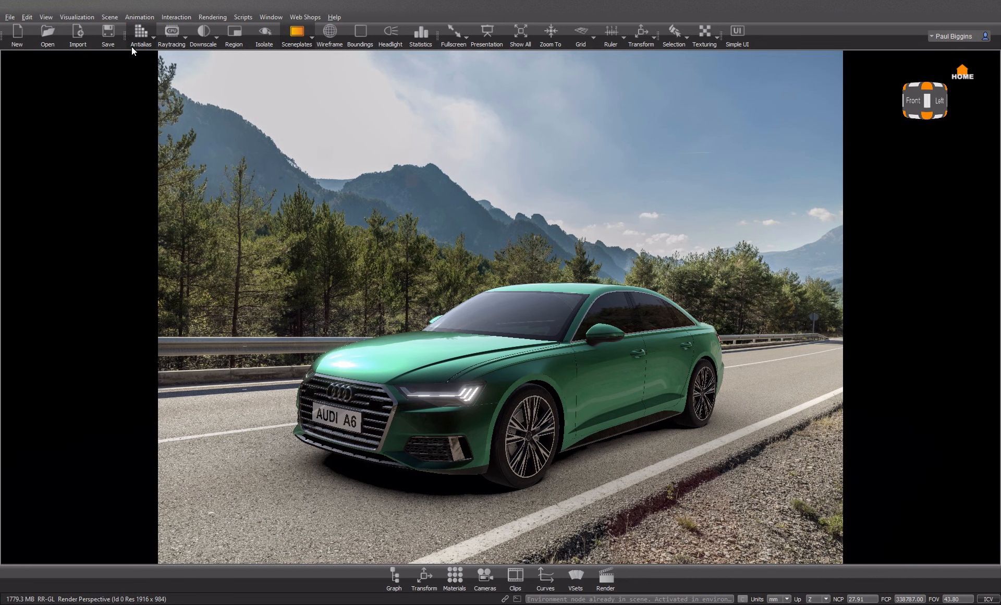
click(138, 37)
click(171, 35)
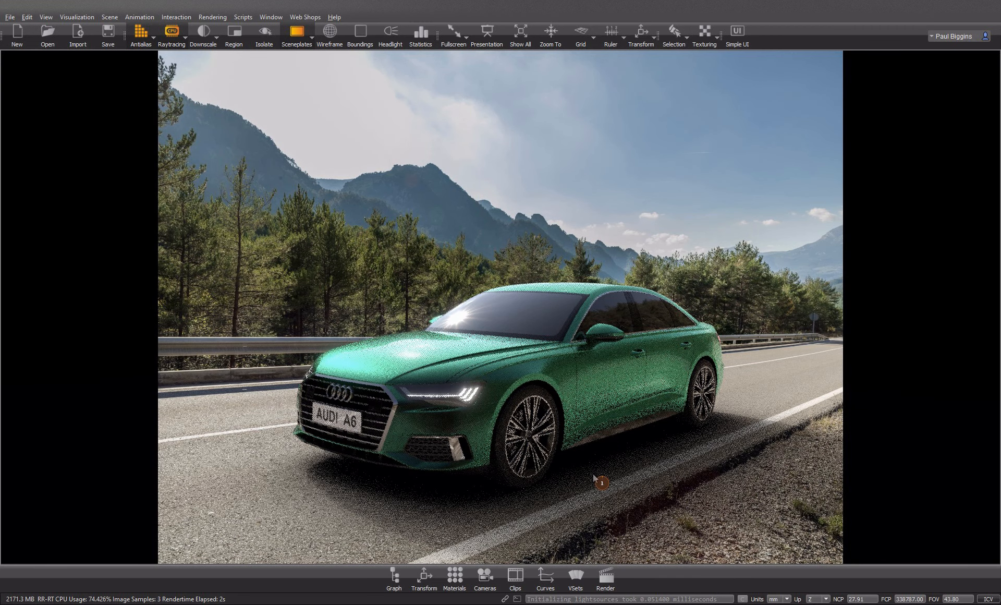
Step: Check the file output render settings and render the current view to the Desktop as a PNG named AUDI RENDER 6
click(605, 576)
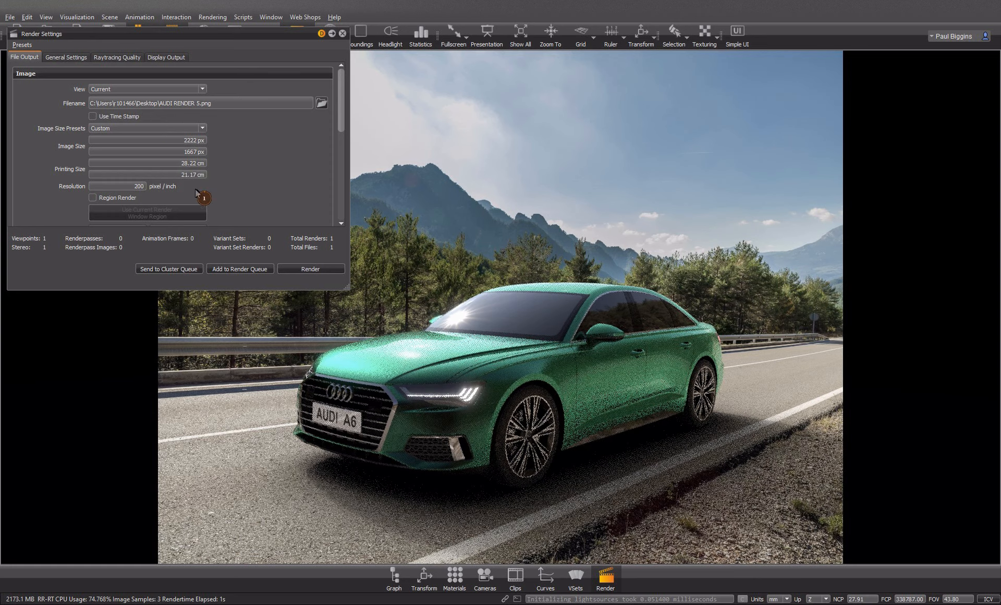
scroll(342, 116, down, 1)
drag(341, 115, 348, 169)
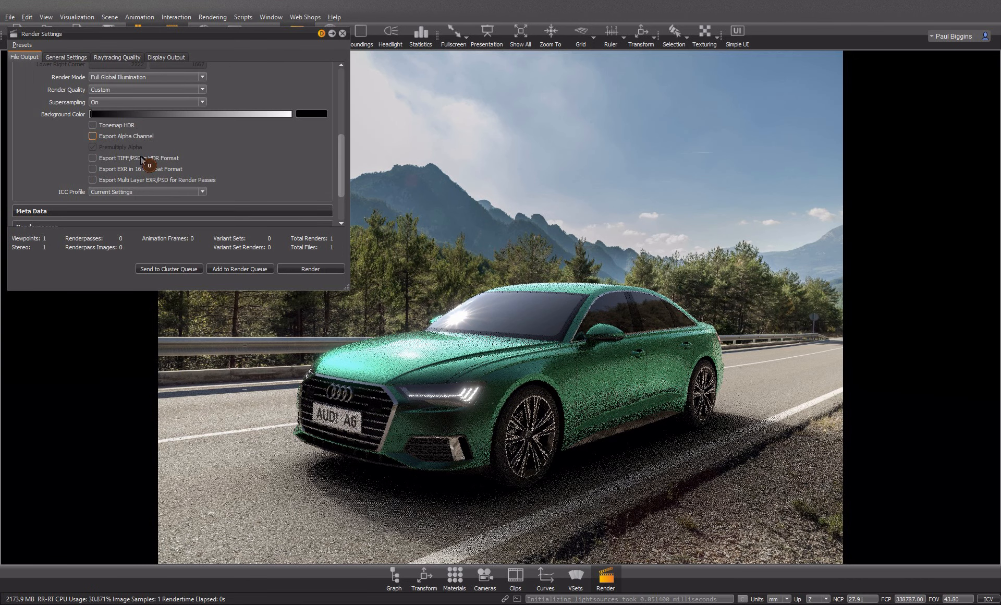
click(297, 269)
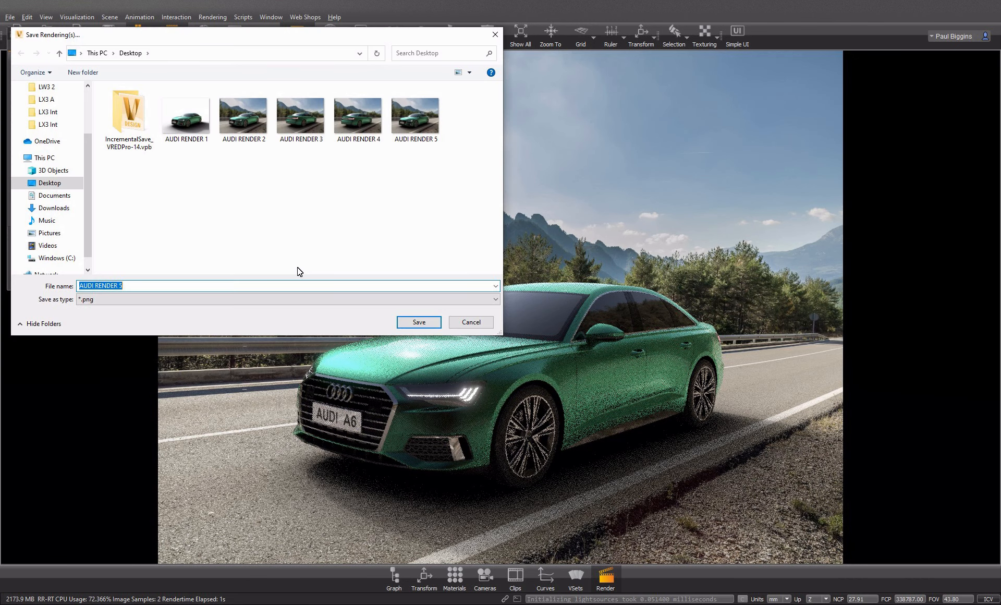
click(168, 287)
text(6)
click(420, 322)
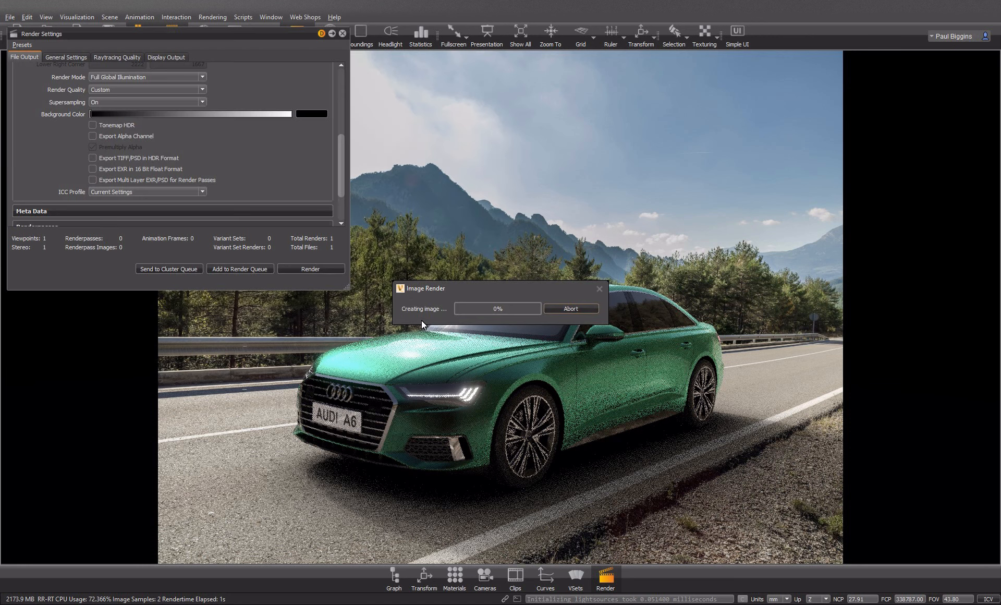